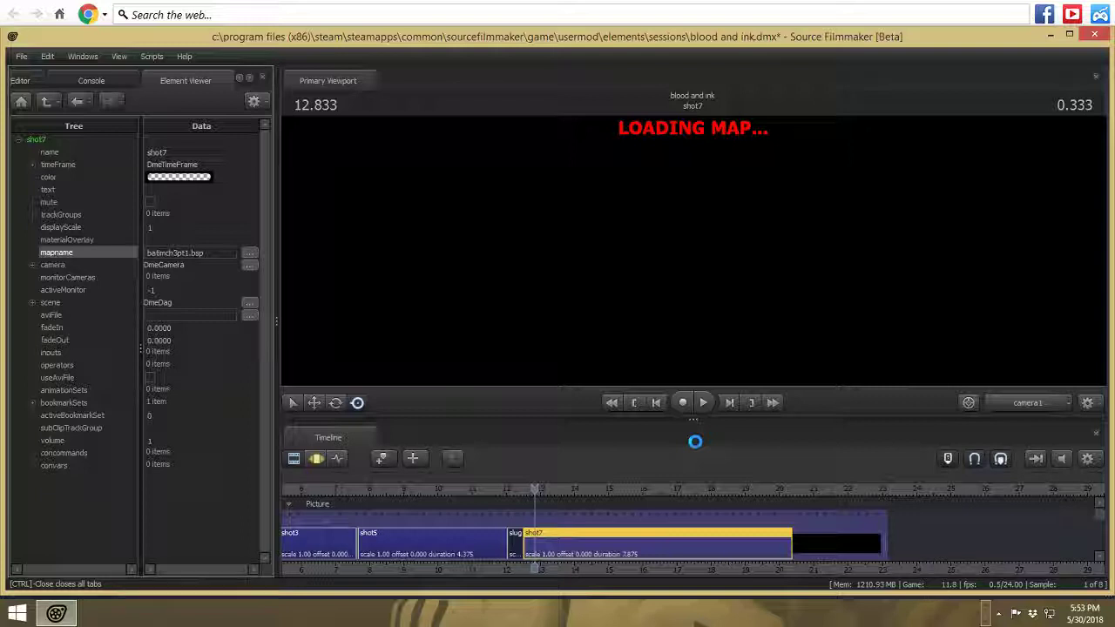
# - Show the Animation Set Editor for shot7 and move the playhead to 12.875
pyautogui.rightClick(705, 344)
pyautogui.click(759, 380)
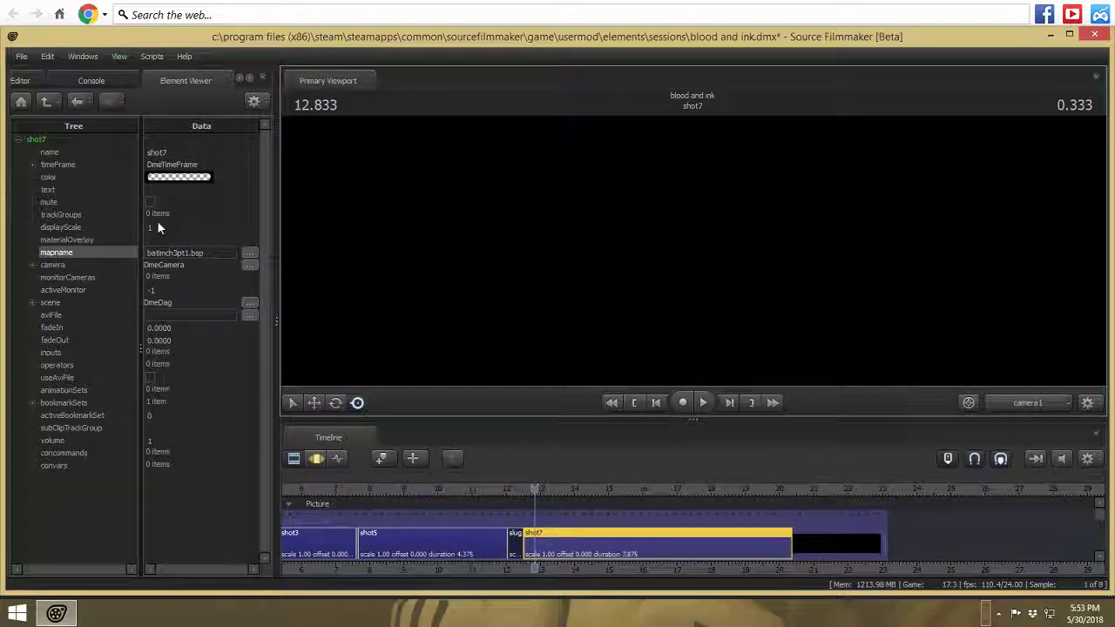
pyautogui.click(33, 82)
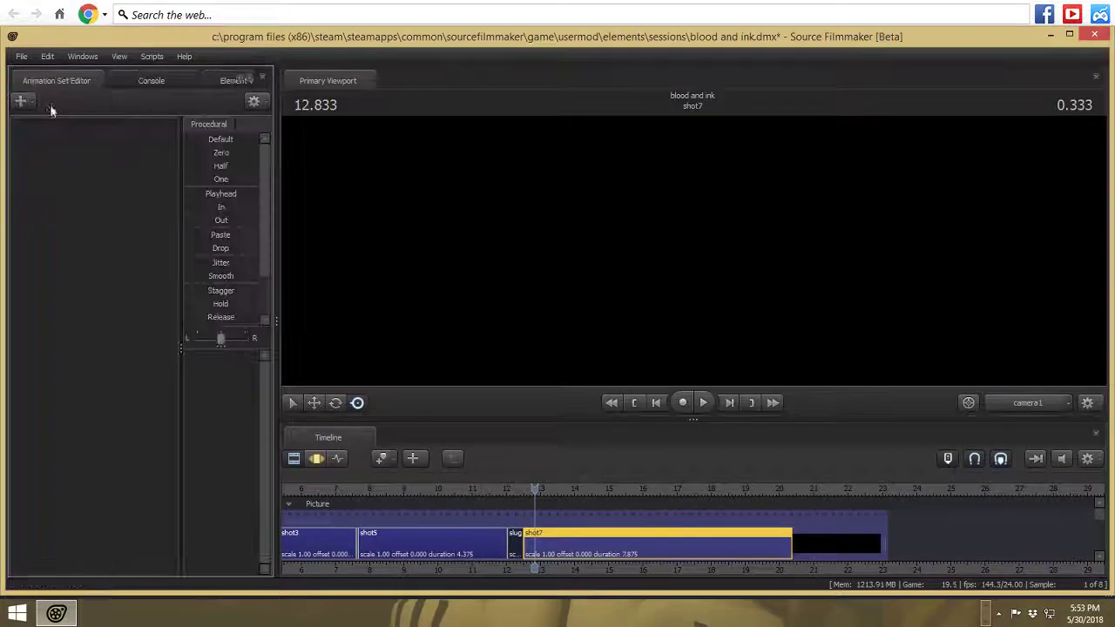
pyautogui.click(323, 458)
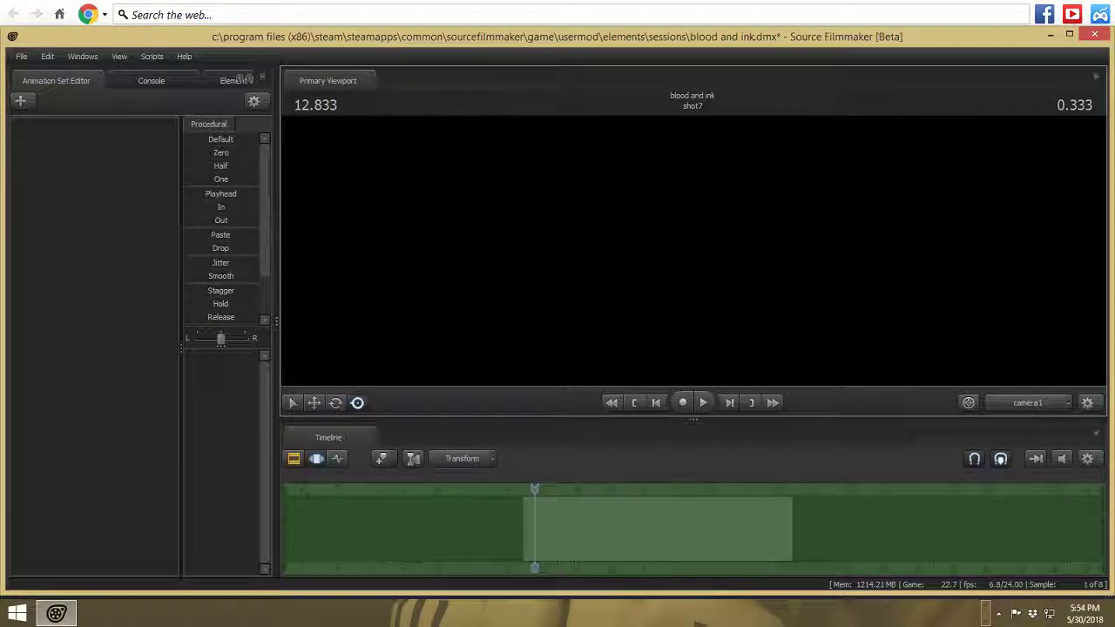
pyautogui.rightClick(654, 280)
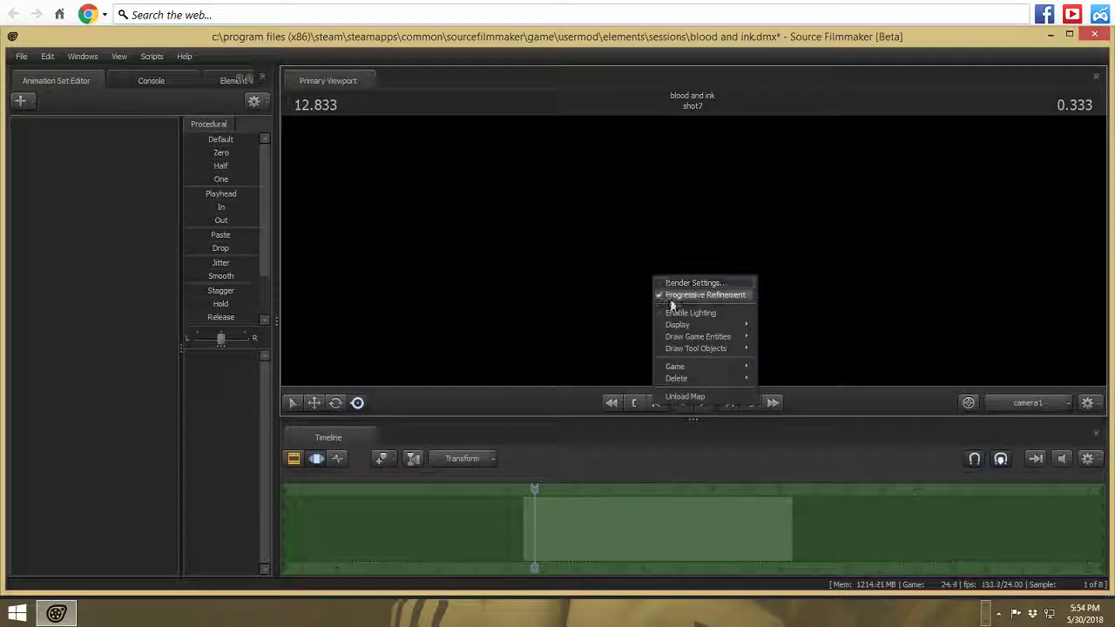
pyautogui.click(317, 457)
pyautogui.moveTo(528, 493)
pyautogui.mouseDown()
pyautogui.moveTo(513, 493)
pyautogui.moveTo(536, 493)
pyautogui.mouseUp()
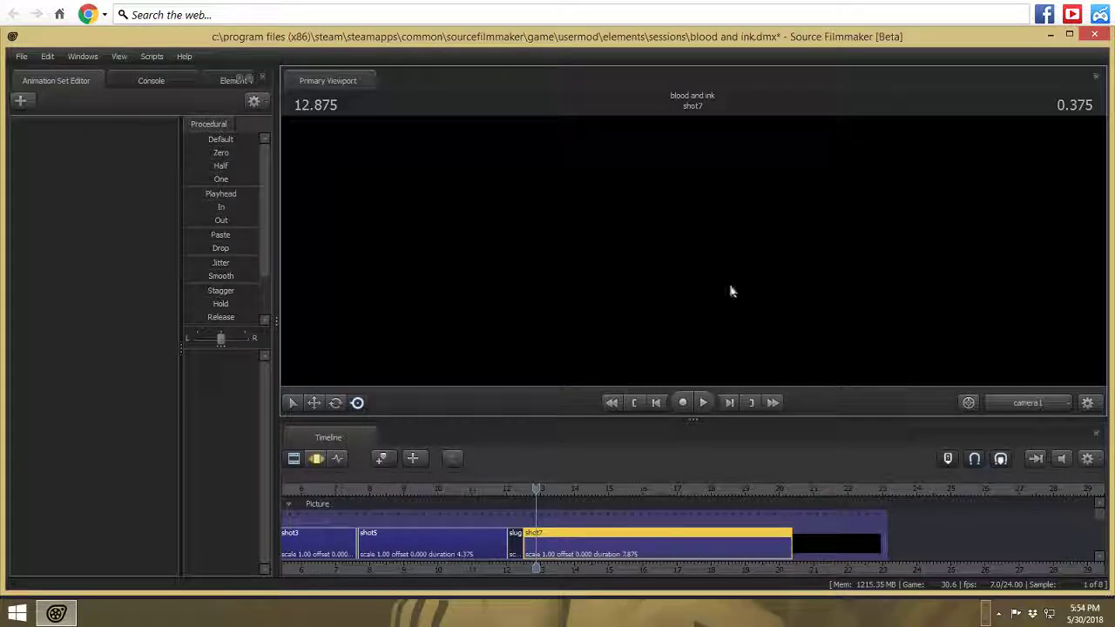
# - Switch the viewport to the work camera and play shot7 up to 13.791
pyautogui.click(1028, 404)
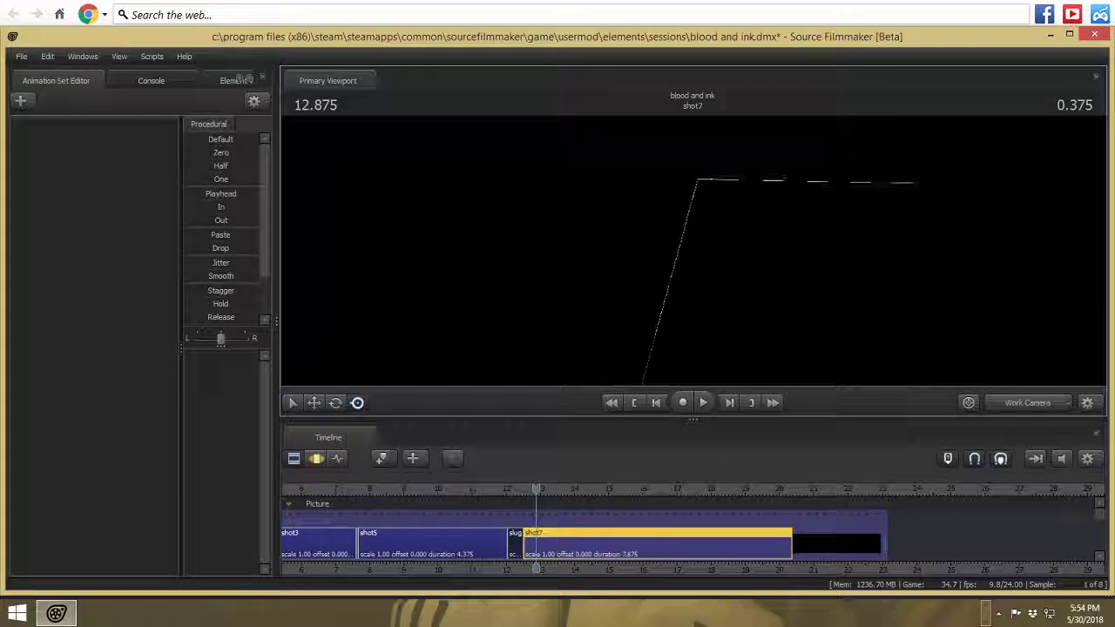
pyautogui.press('space')
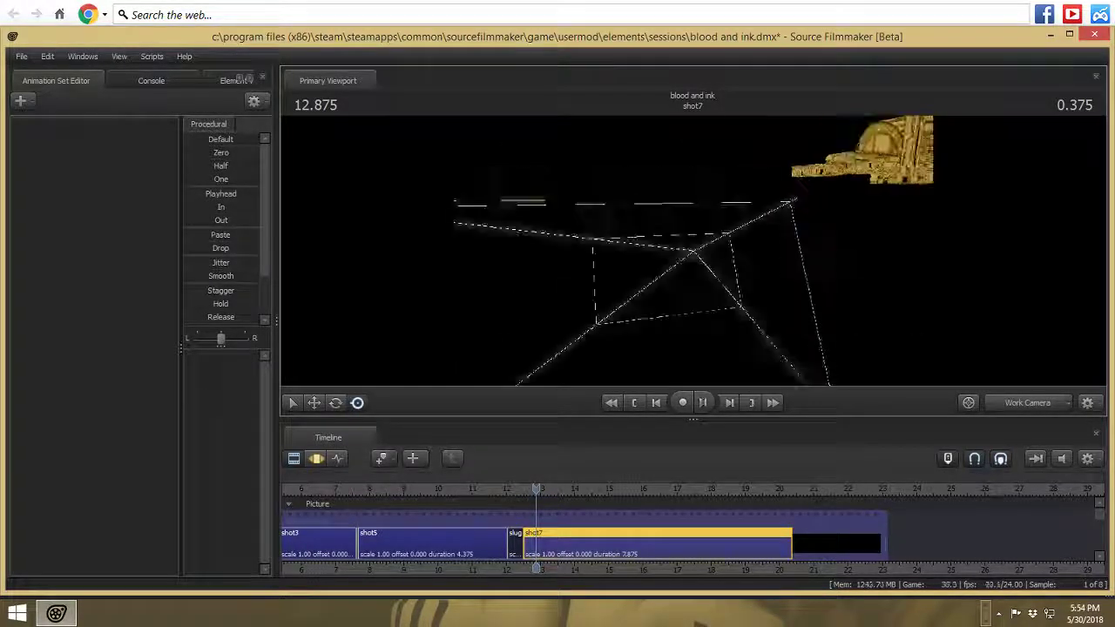
pyautogui.press('space')
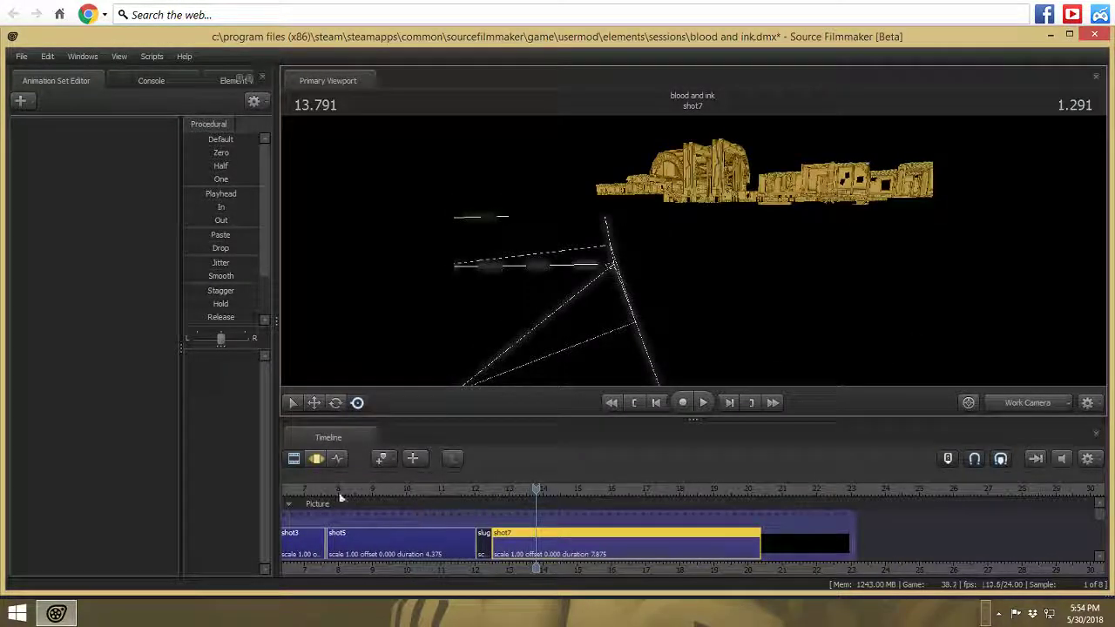
# - Switch the timeline to the Motion Editor and reposition camera1 inside the map, close in front of the tall boarded block
pyautogui.click(316, 459)
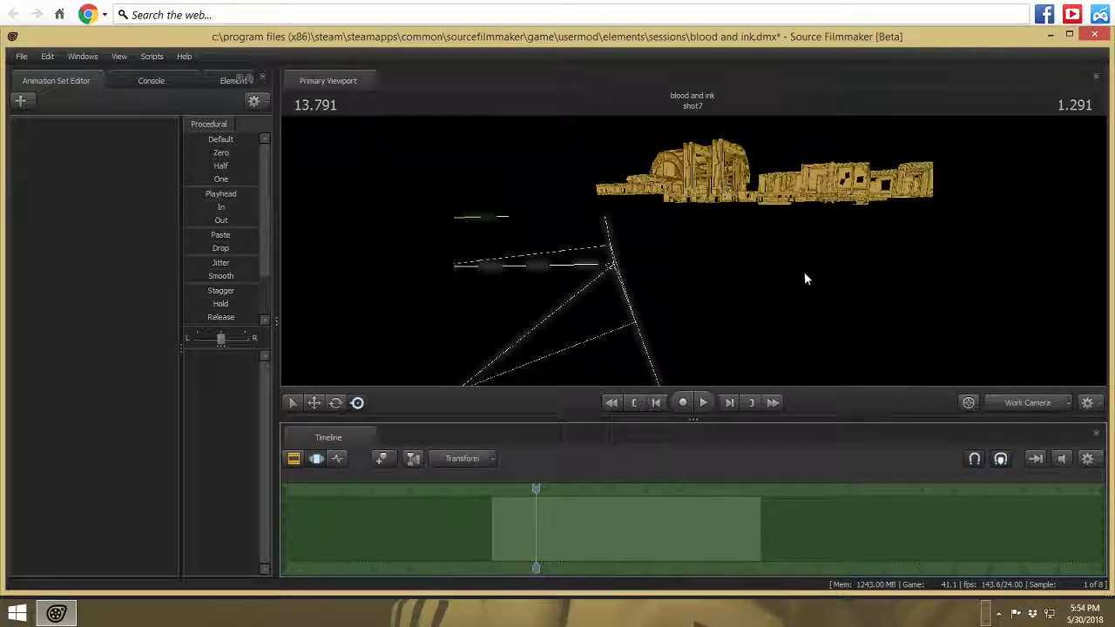
pyautogui.moveTo(800, 272); pyautogui.dragTo(911, 206)
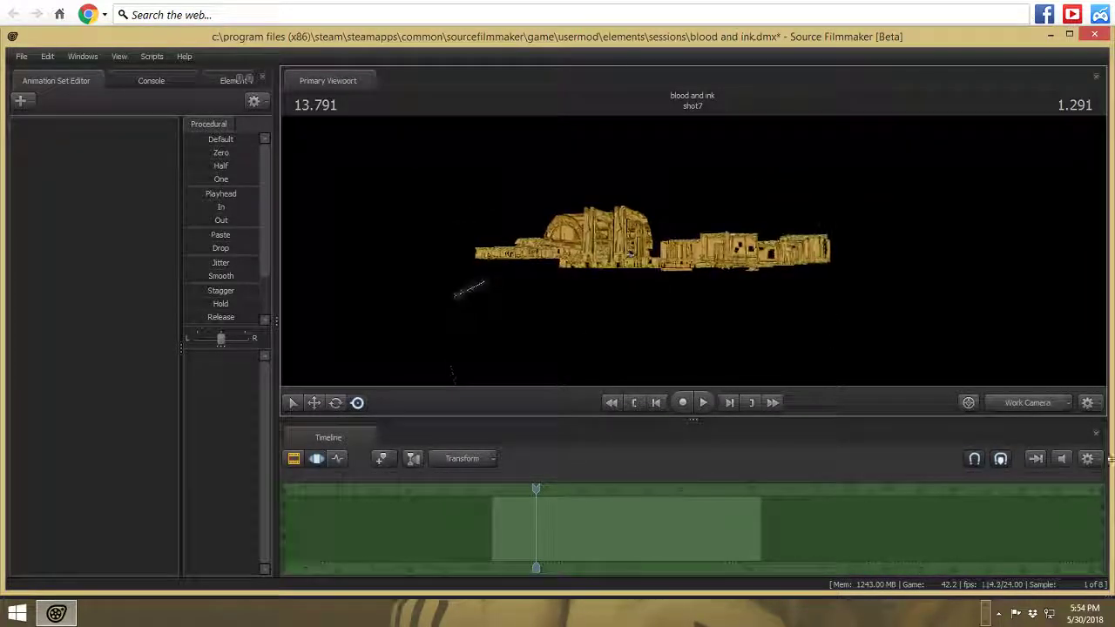
pyautogui.click(1045, 406)
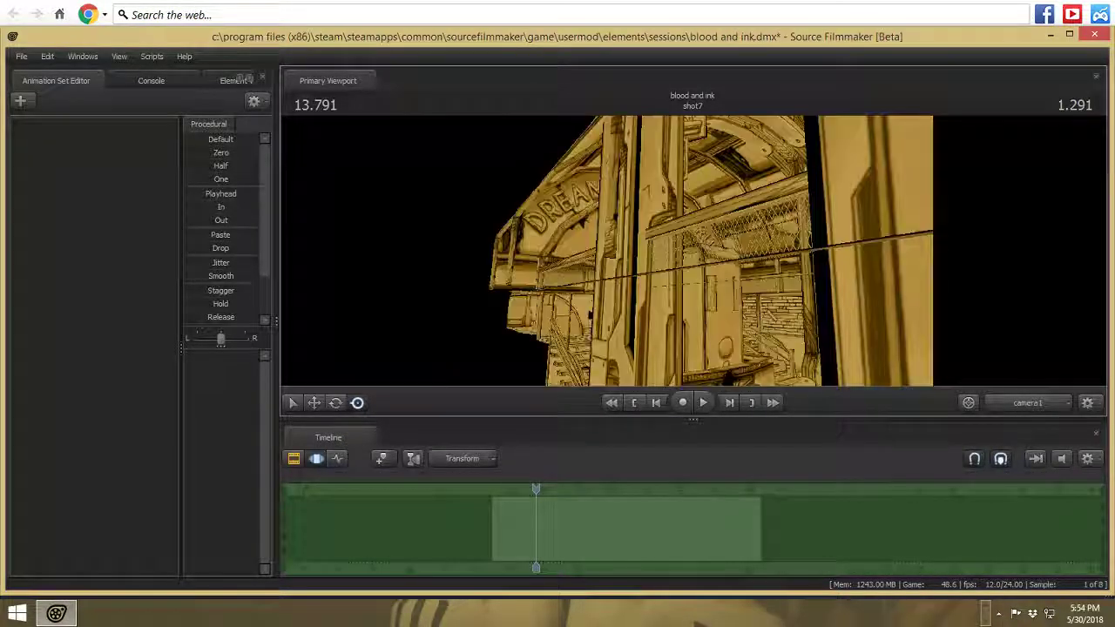
pyautogui.press('w')
pyautogui.press('s')
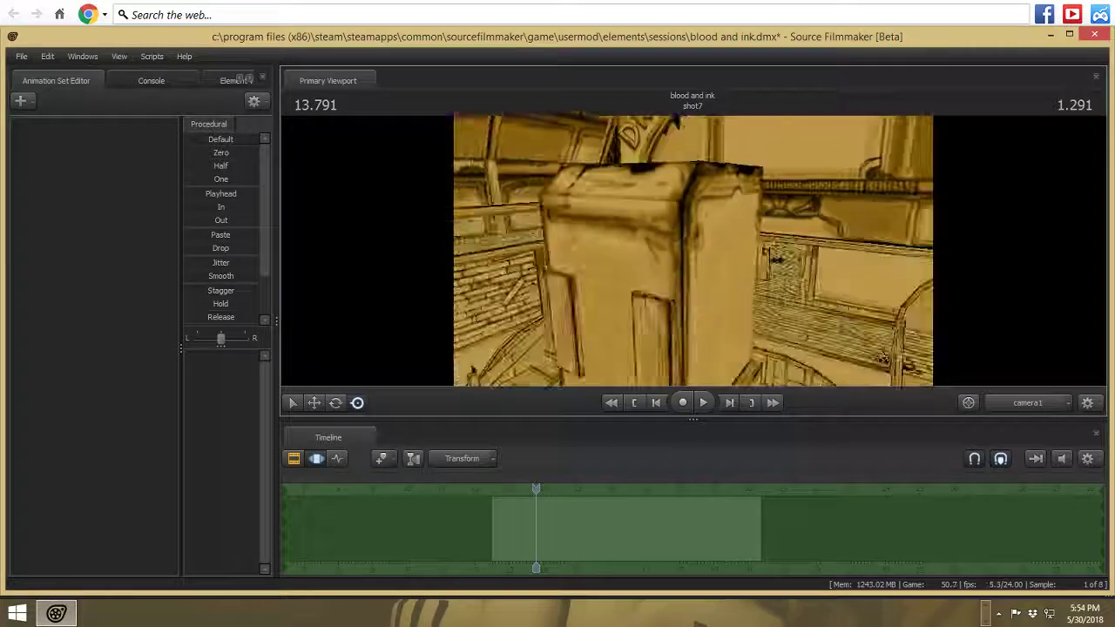
pyautogui.moveTo(694, 251); pyautogui.dragTo(696, 318)
pyautogui.press('w')
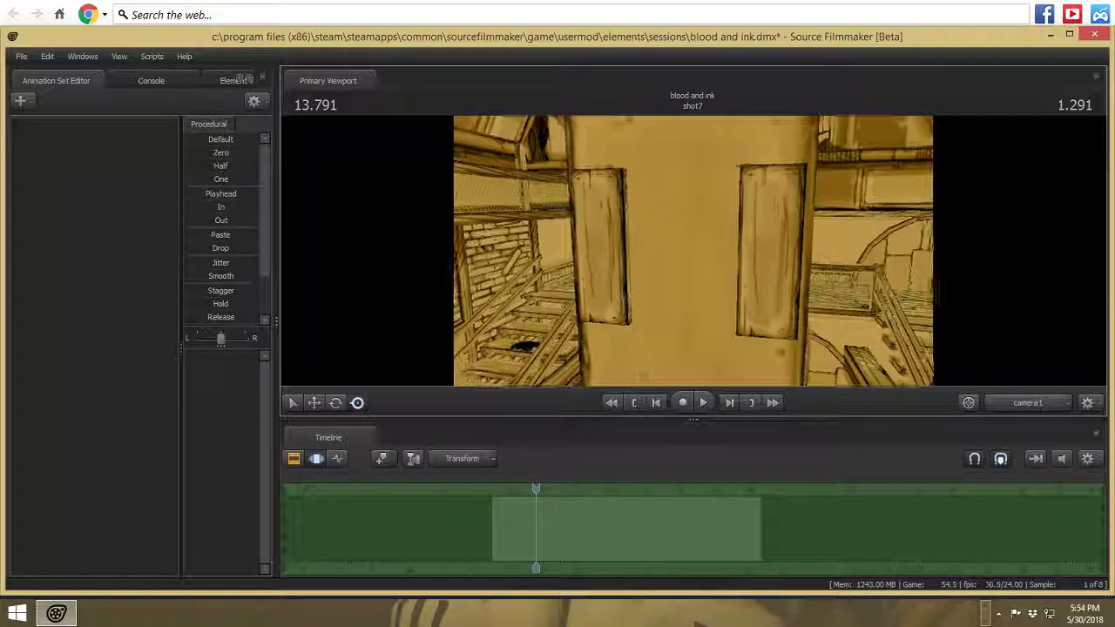
# - Fly the work camera to the "Dreams Come True" arch and create an animation set for a new camera there
pyautogui.click(1023, 400)
pyautogui.press('w')
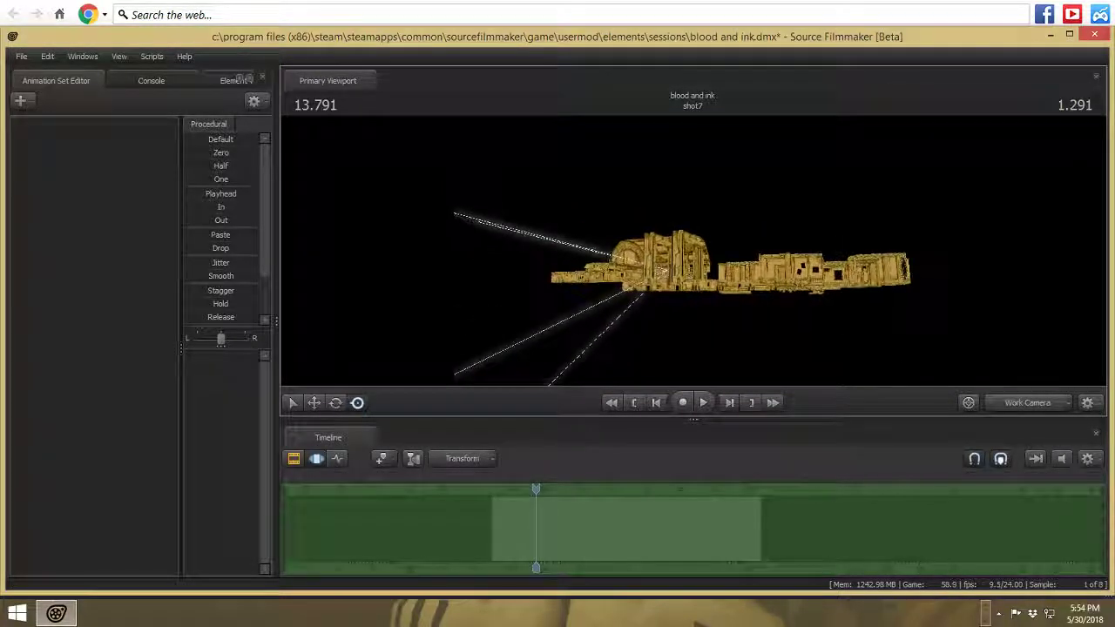
pyautogui.press('w')
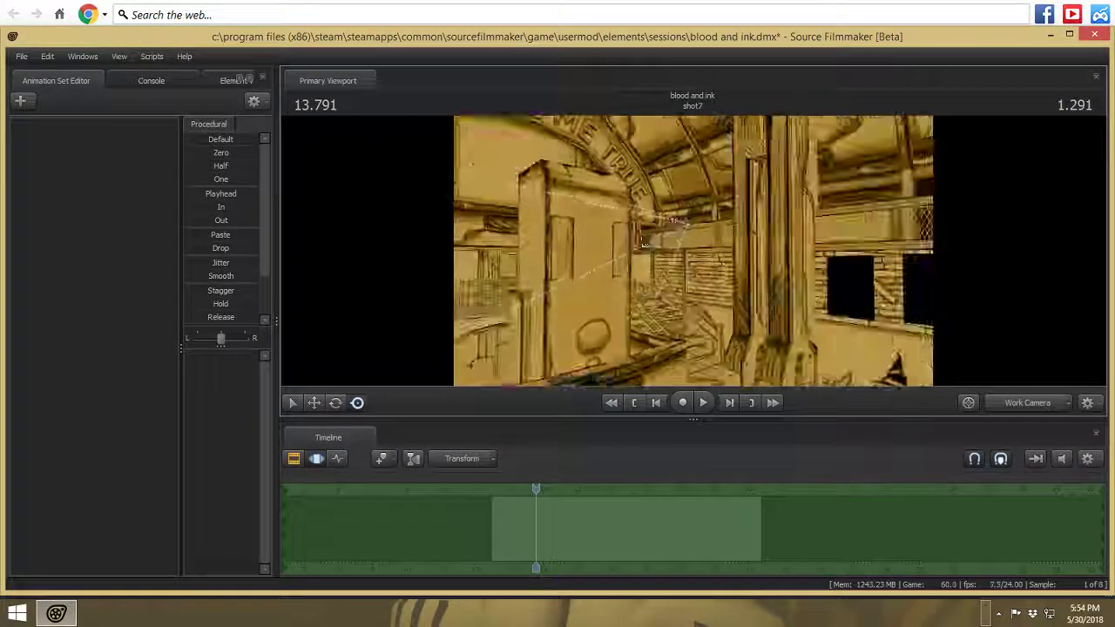
pyautogui.press('d')
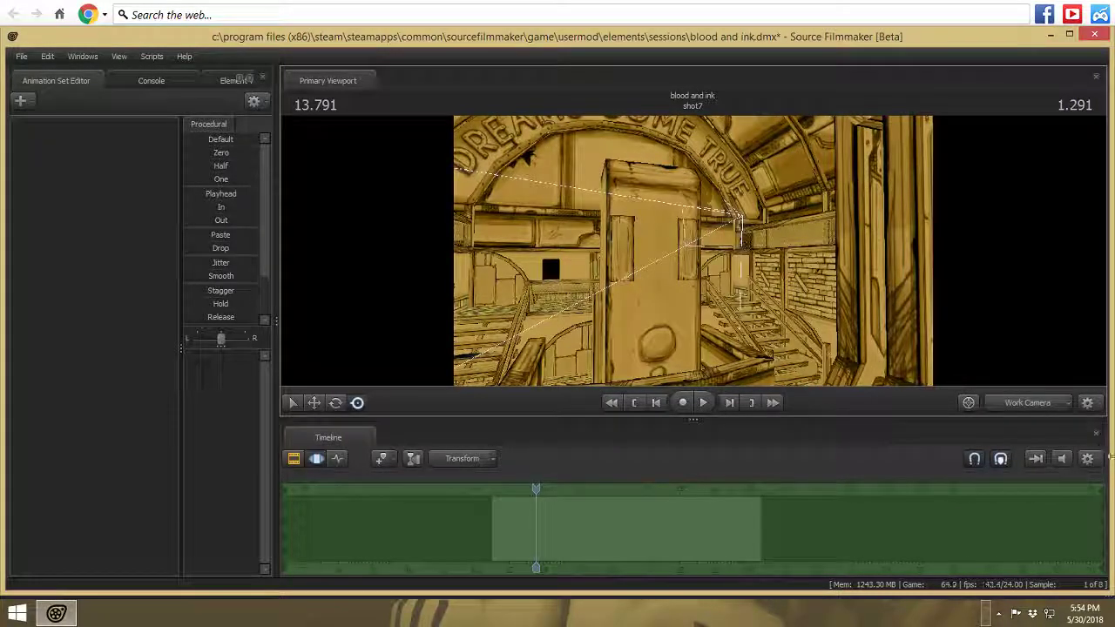
pyautogui.click(22, 105)
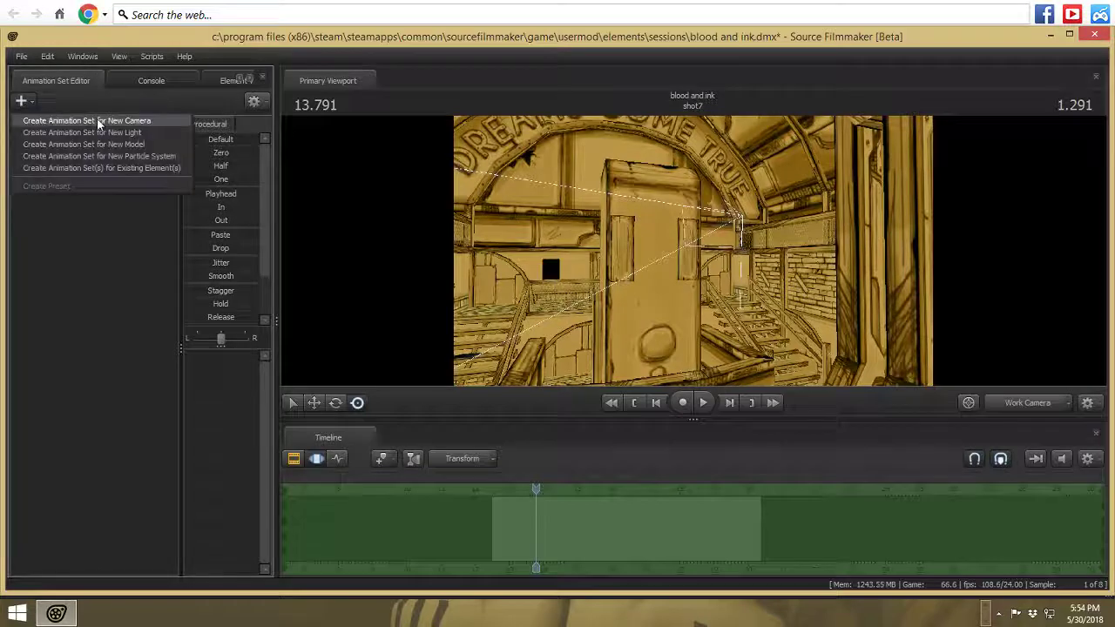
pyautogui.click(97, 118)
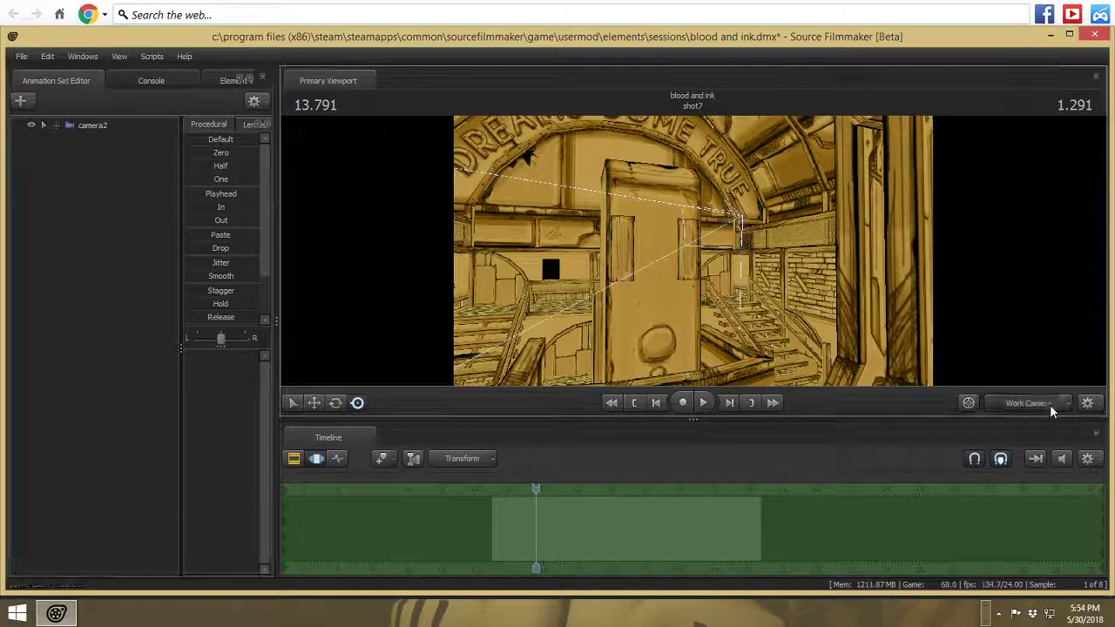
# - Make camera2 the scene camera of shot7 and frame the "Dreams Come True" arch centrally with it
pyautogui.click(1051, 407)
pyautogui.click(1070, 404)
pyautogui.moveTo(1036, 453)
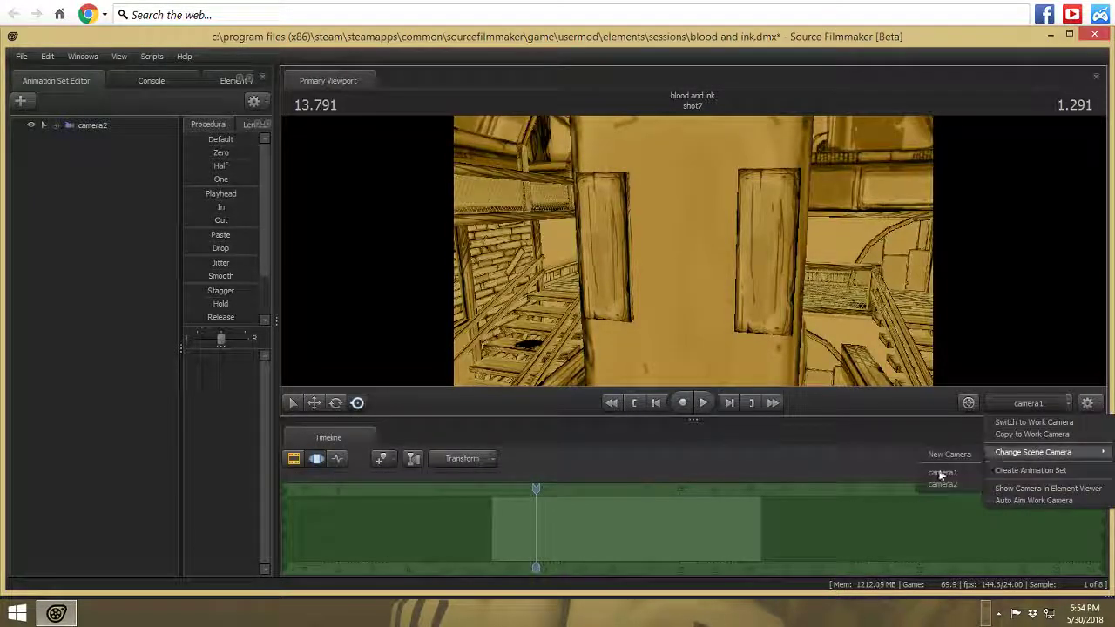
pyautogui.click(944, 486)
pyautogui.click(114, 127)
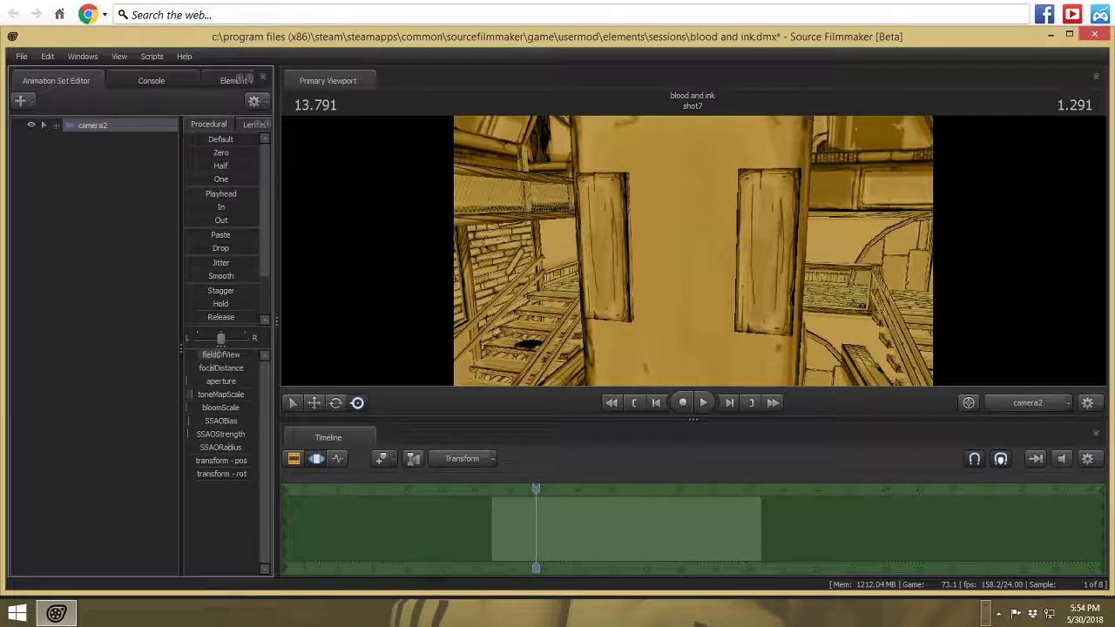
pyautogui.moveTo(693, 251); pyautogui.dragTo(694, 282)
# - Start creating an animation set for a new model and browse the model folders, including props_coldfront
pyautogui.click(20, 100)
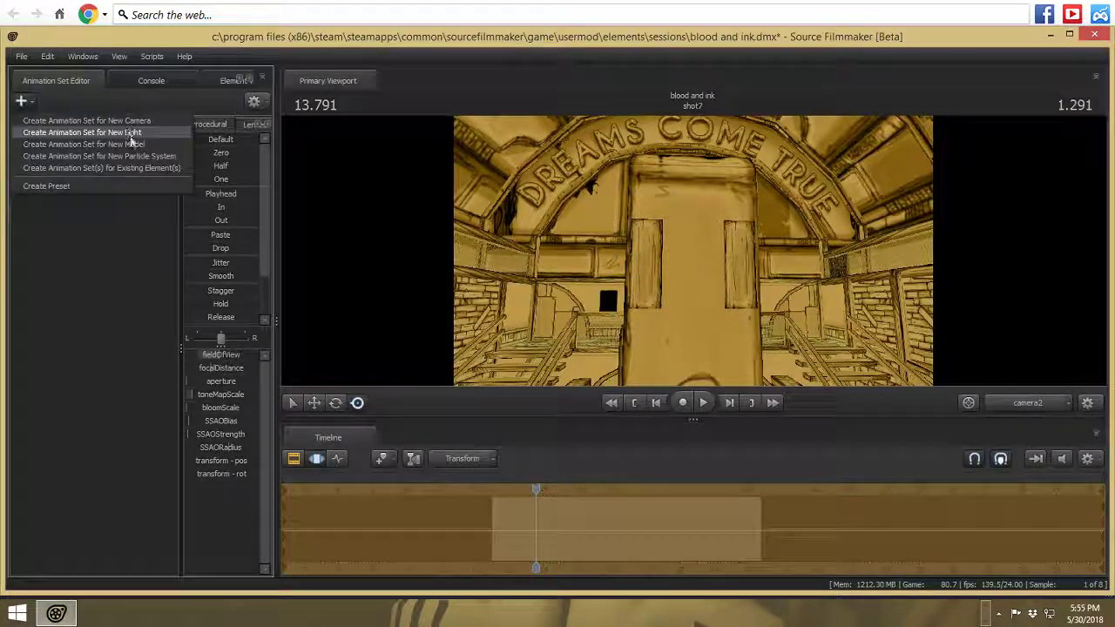
pyautogui.click(133, 141)
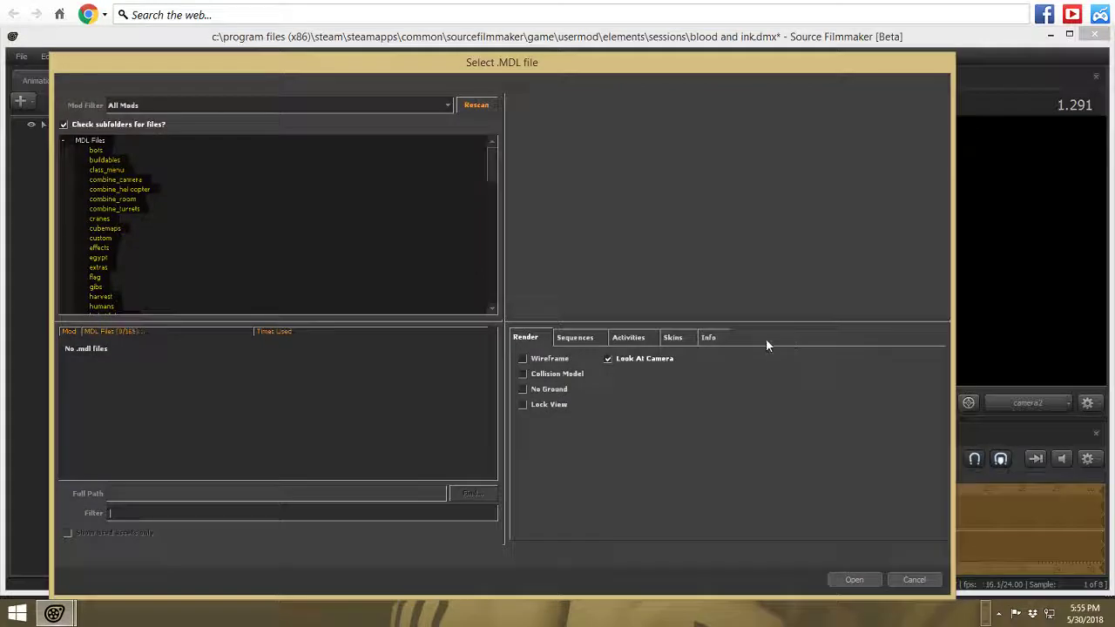
pyautogui.scroll(-15, 194, 203)
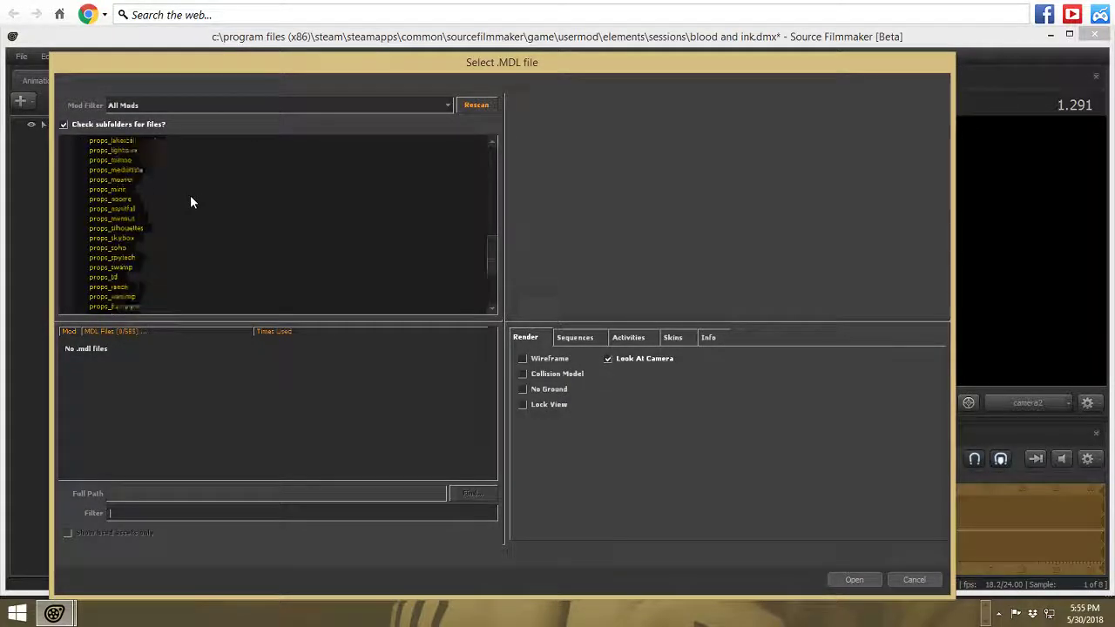
pyautogui.scroll(5, 188, 200)
pyautogui.click(126, 178)
pyautogui.scroll(15, 210, 253)
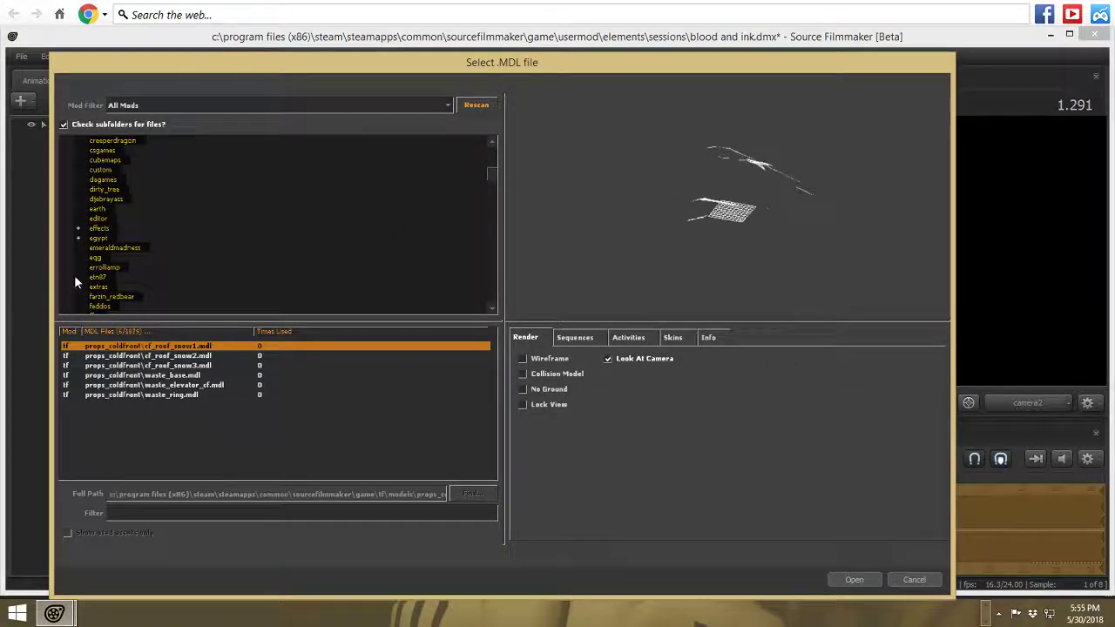
pyautogui.scroll(5, 99, 253)
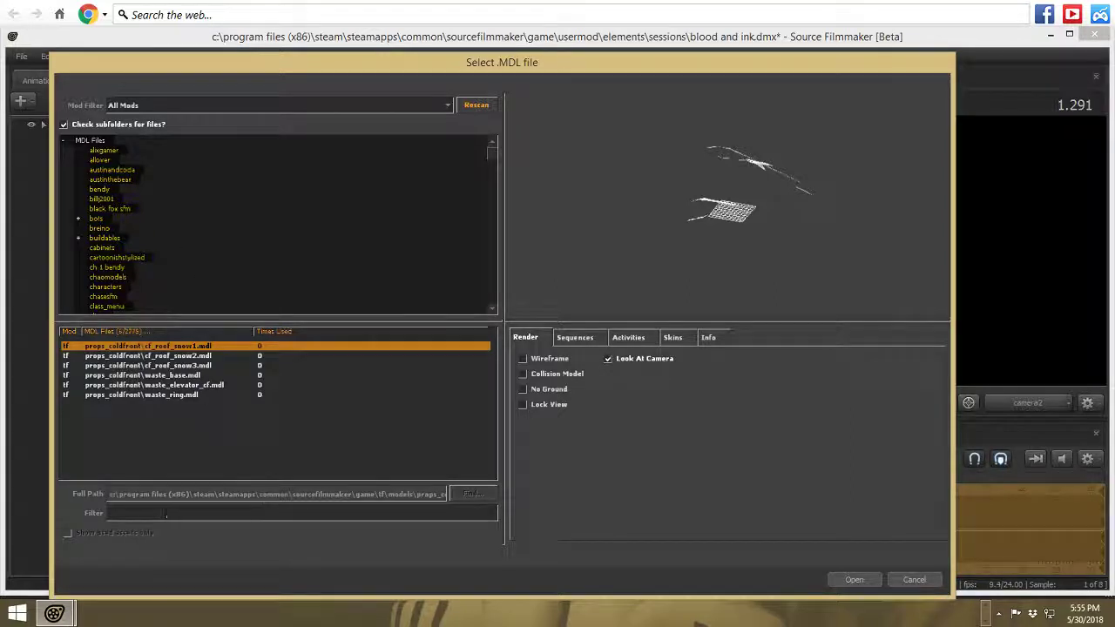
# - Filter all MDL files by "heav" and preview prison_heavydoor001a.mdl and heavy_user_animations.mdl
pyautogui.write('heav')
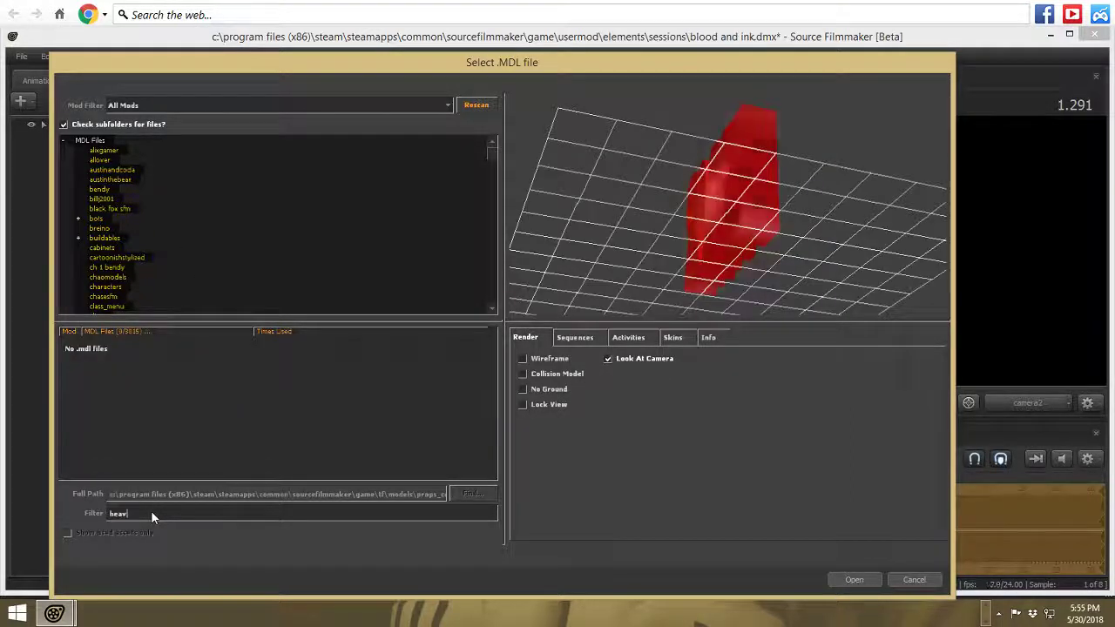
pyautogui.click(94, 141)
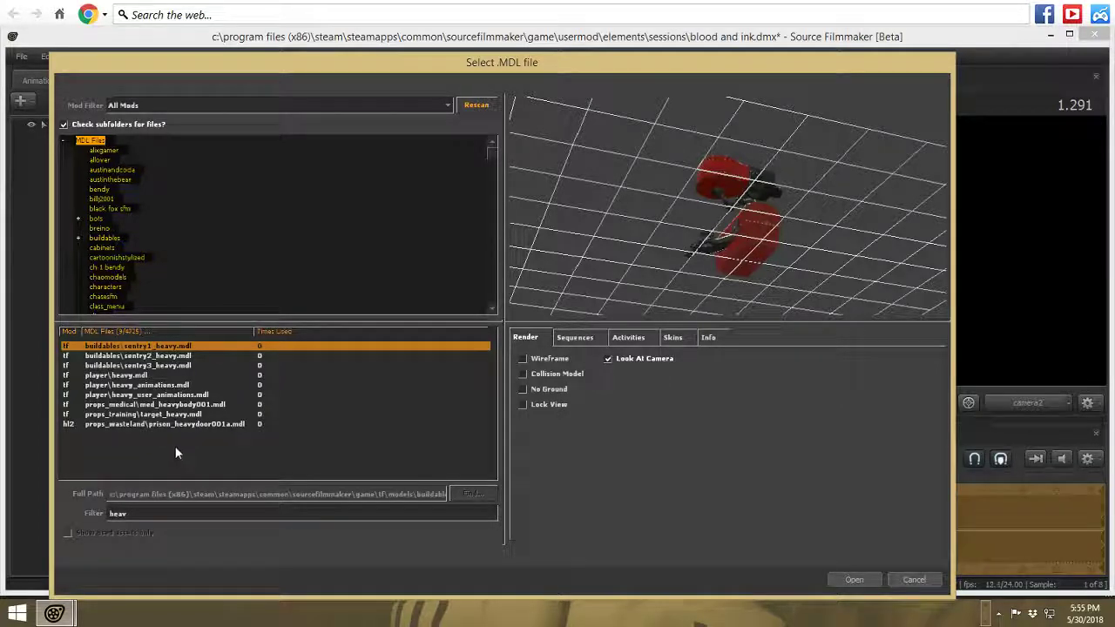
pyautogui.click(171, 425)
pyautogui.click(181, 396)
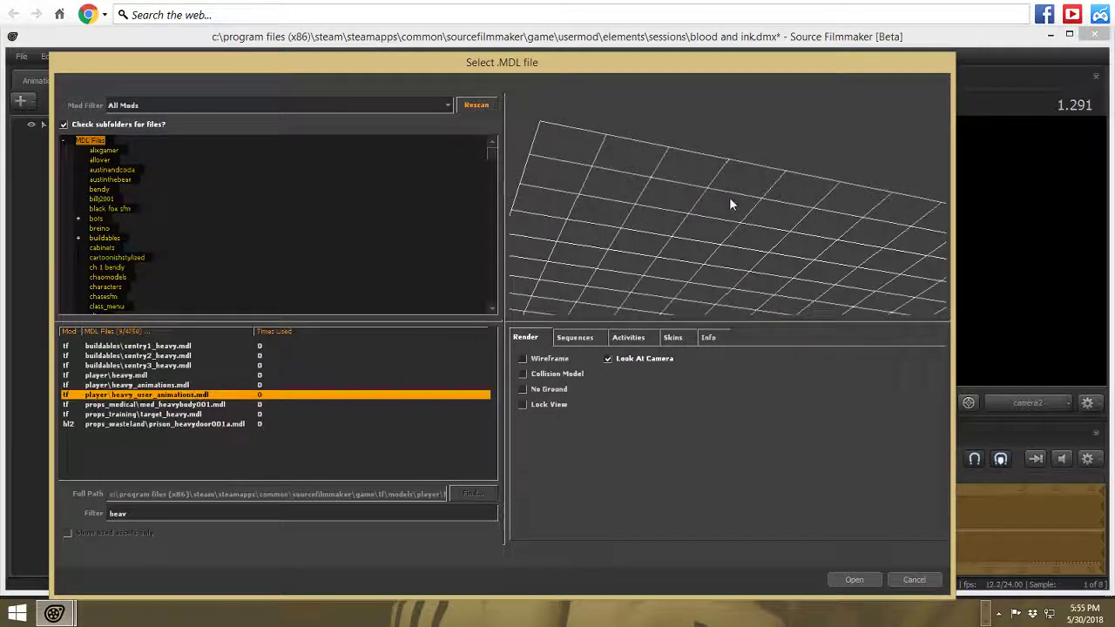
pyautogui.moveTo(730, 202); pyautogui.dragTo(730, 170)
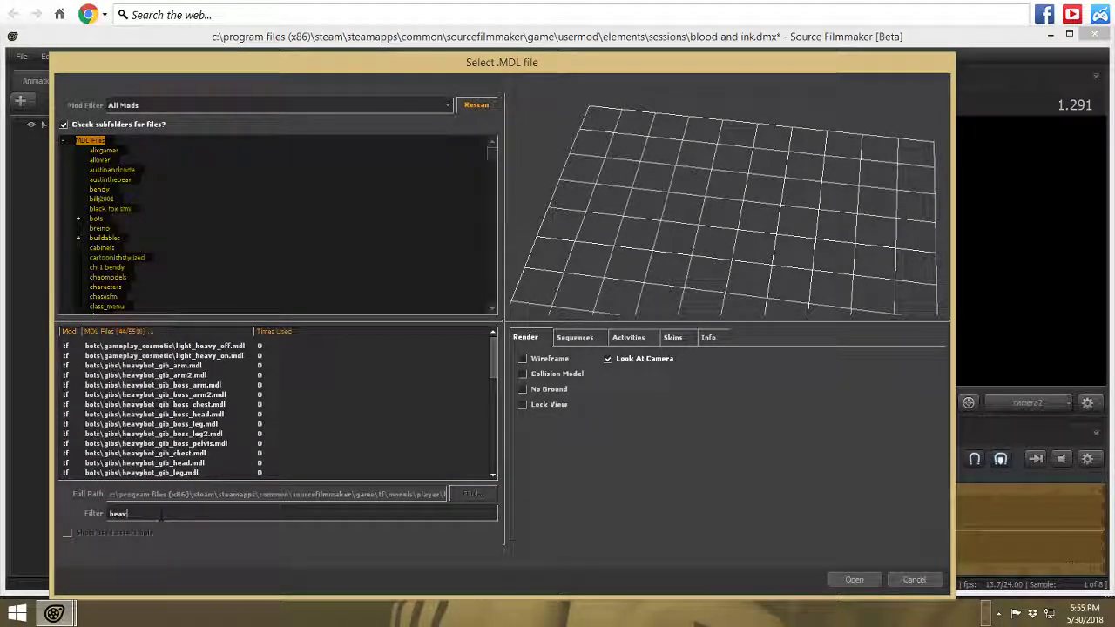
# - Refine the model filter to "heaven" and look in the cartoonishstylized folder
pyautogui.write('en')
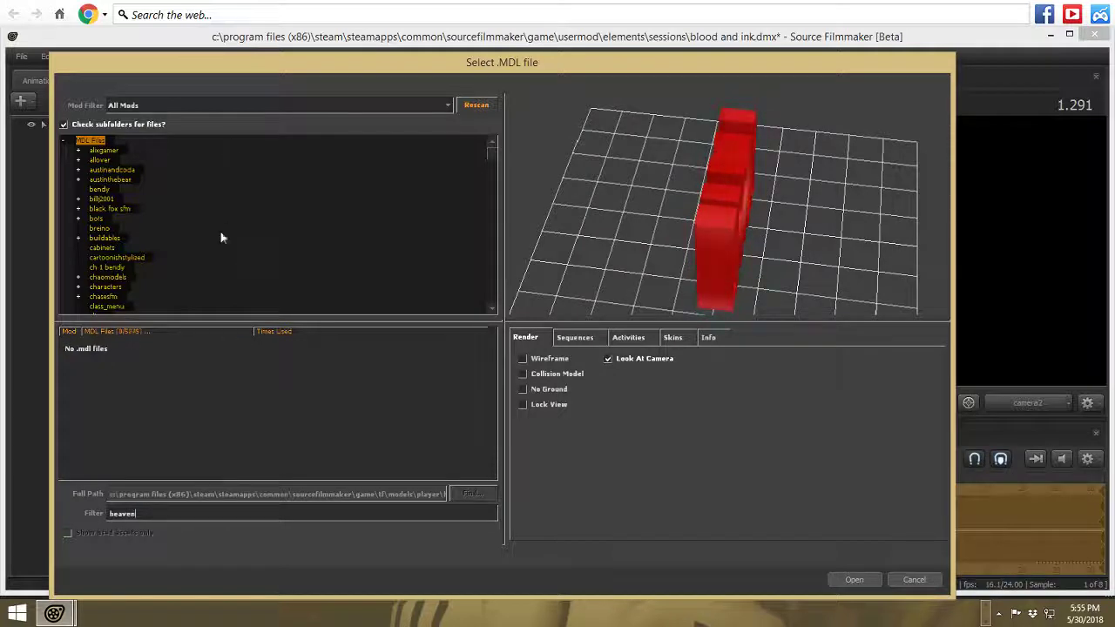
pyautogui.scroll(-3, 170, 261)
pyautogui.scroll(2, 170, 261)
pyautogui.click(116, 228)
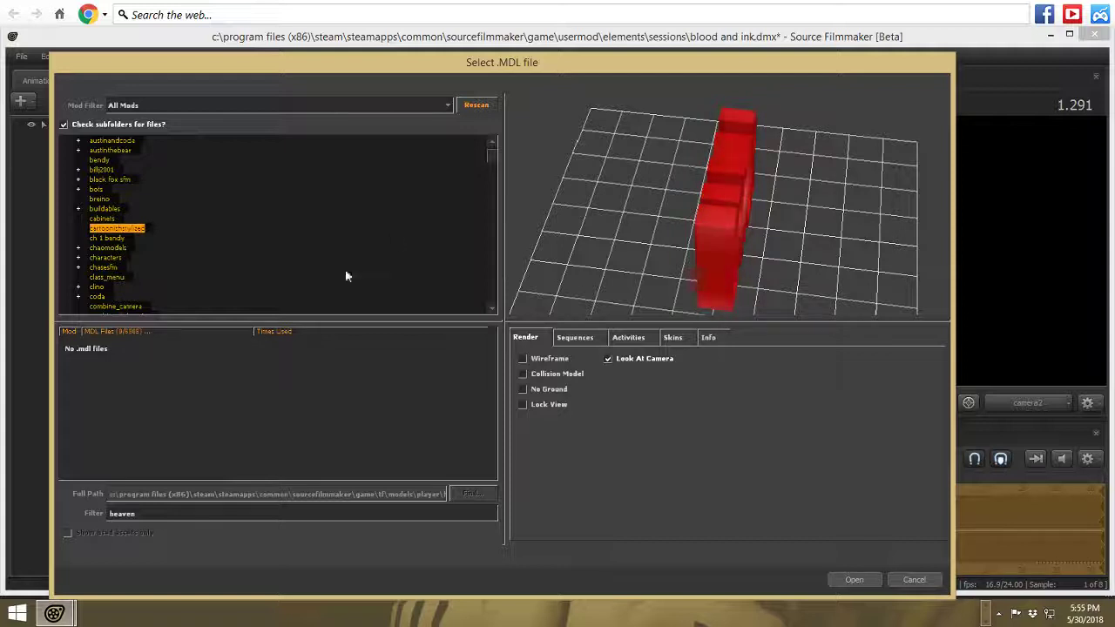
# - Clear the model filter to list every model in the cartoonishstylized folder
pyautogui.click(166, 507)
pyautogui.press('BackSpace')
pyautogui.press('BackSpace')
pyautogui.press('BackSpace')
pyautogui.press('BackSpace')
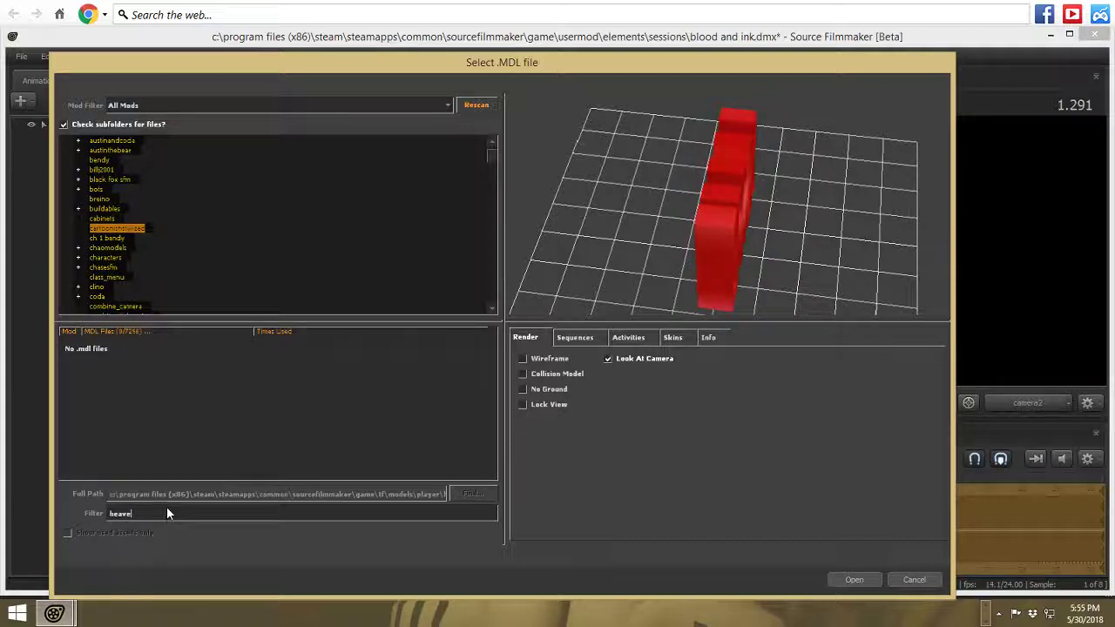
pyautogui.press('BackSpace')
pyautogui.press('BackSpace')
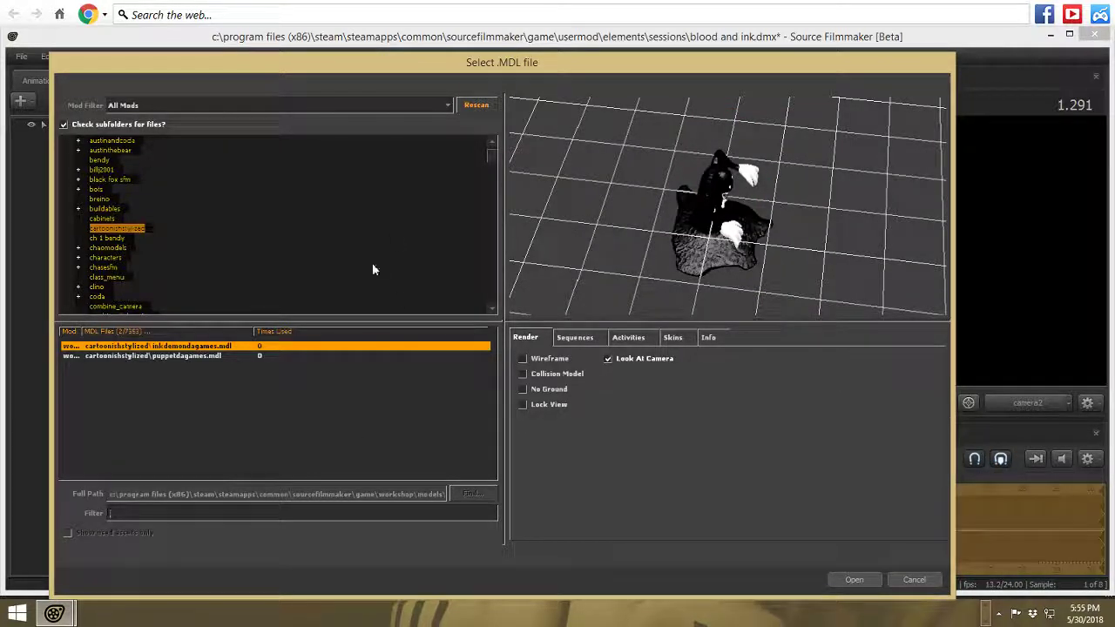
# - Preview puppetdagames.mdl, and list the models of all folders from the MDL Files root
pyautogui.click(190, 357)
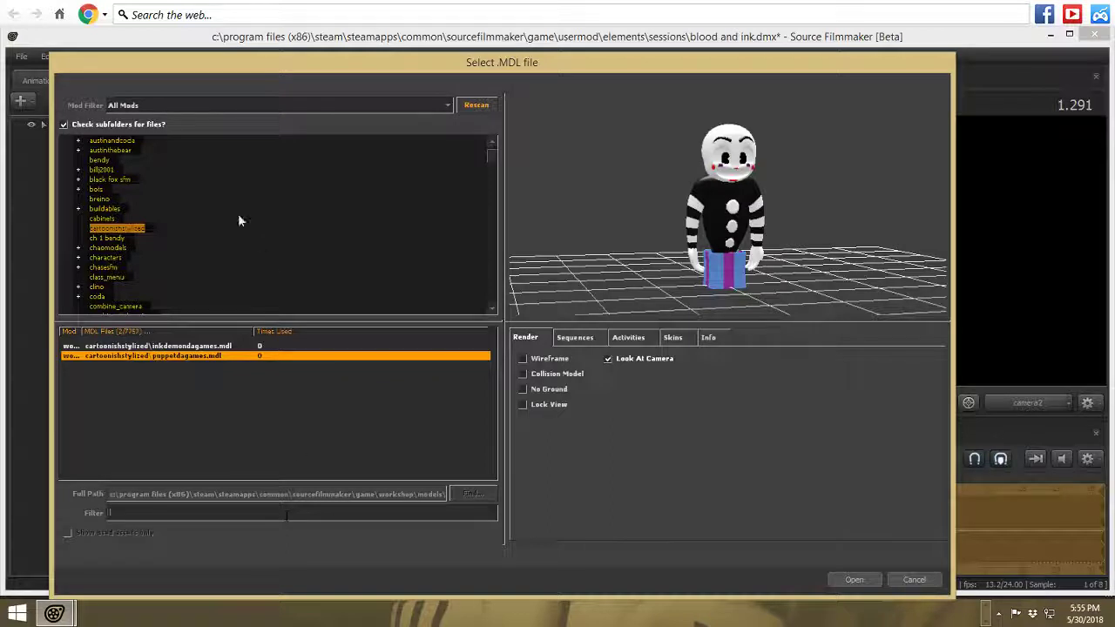
pyautogui.scroll(1, 132, 148)
pyautogui.click(94, 142)
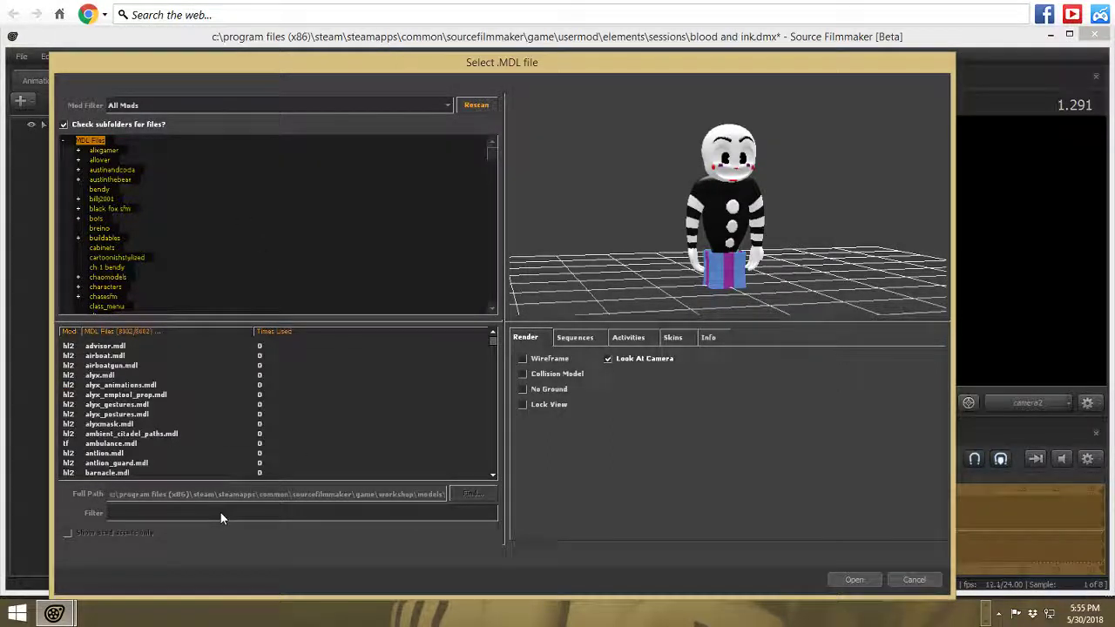
# - Filter all MDL files by "heaven" and add the Heavenly Toys sign model to the shot
pyautogui.write('heav')
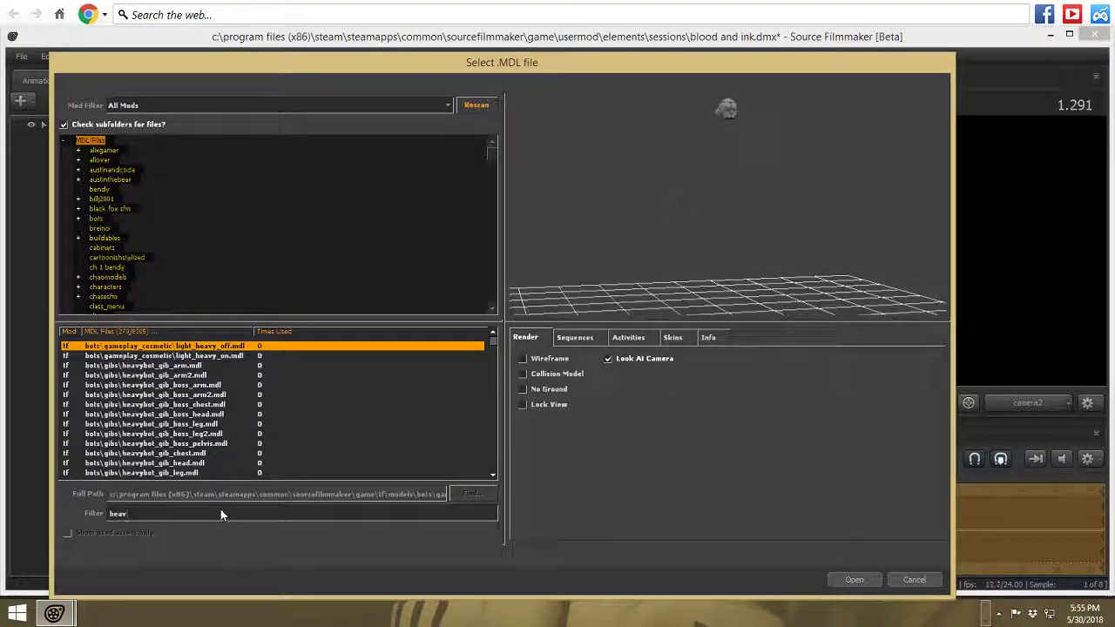
pyautogui.write('en')
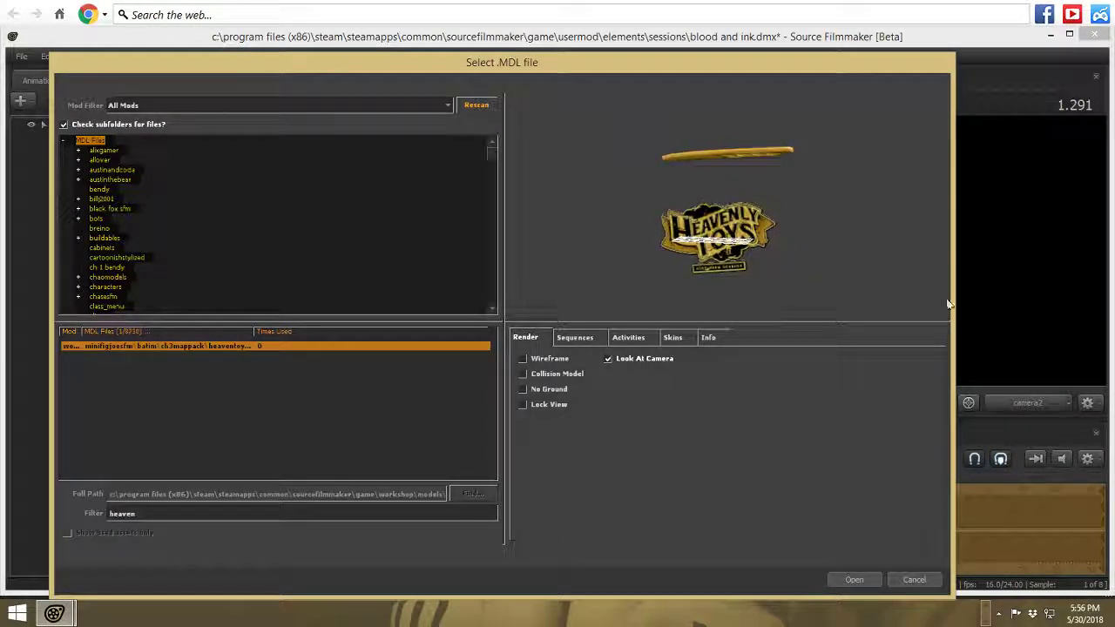
pyautogui.click(852, 579)
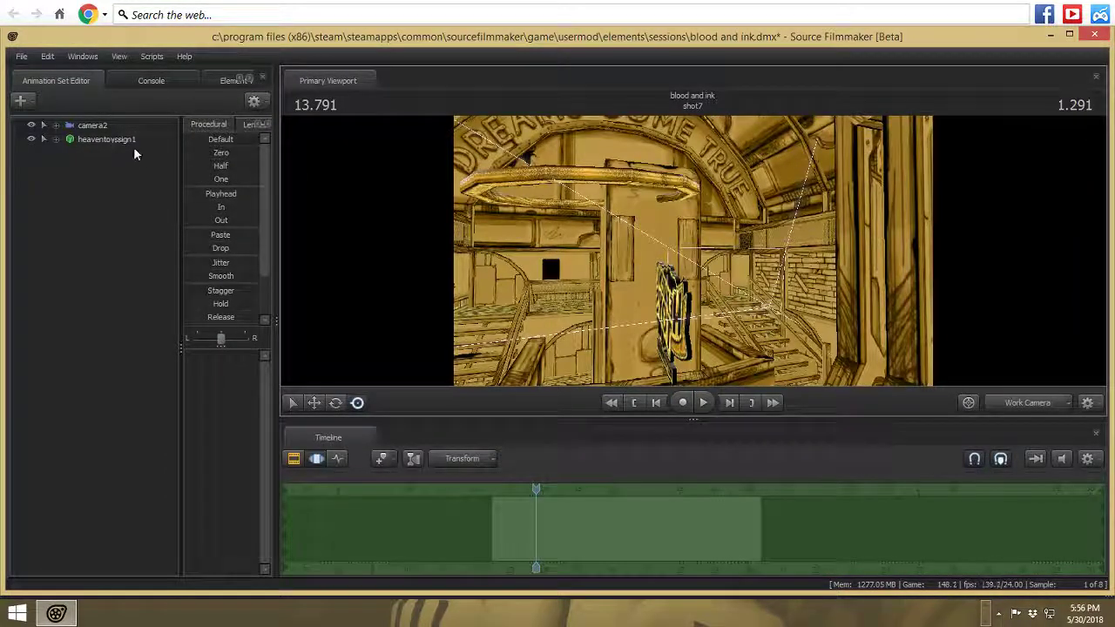
# - Rotate heaventoyssign1 so its face points outward from the pillar
pyautogui.click(132, 140)
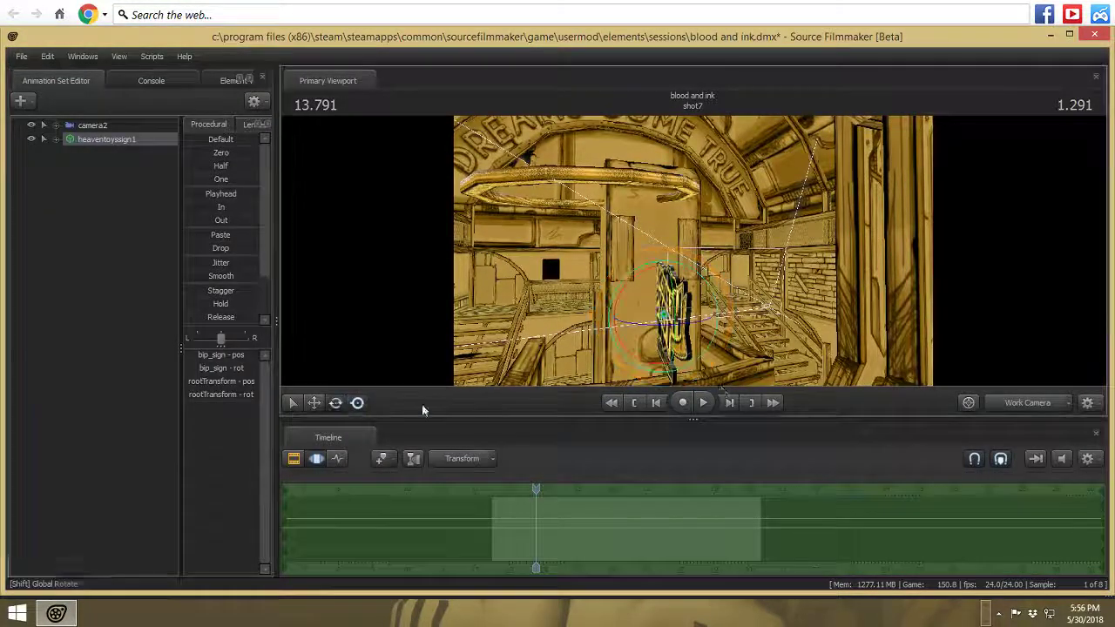
pyautogui.moveTo(669, 325); pyautogui.dragTo(608, 322)
pyautogui.moveTo(714, 321); pyautogui.dragTo(762, 317)
pyautogui.press('w')
pyautogui.press('w')
pyautogui.press('a')
pyautogui.moveTo(648, 252); pyautogui.dragTo(670, 253)
# - Move heaventoyssign1 up onto the upper front face of the pillar
pyautogui.click(314, 403)
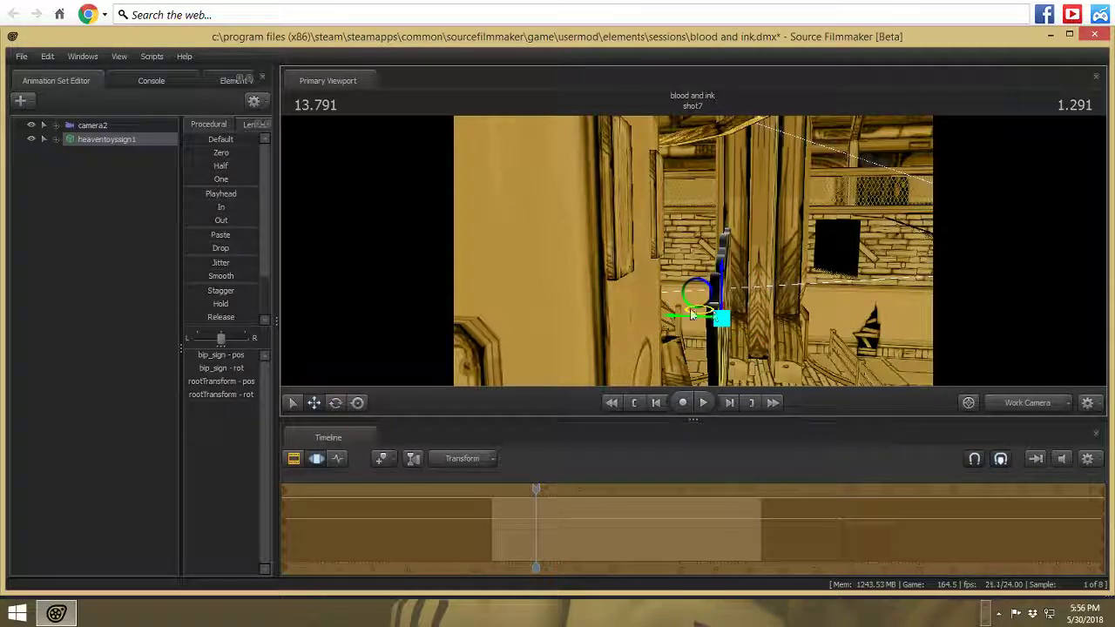
pyautogui.moveTo(676, 319); pyautogui.dragTo(644, 162)
pyautogui.press('d')
pyautogui.moveTo(829, 217); pyautogui.dragTo(829, 217)
pyautogui.press('s')
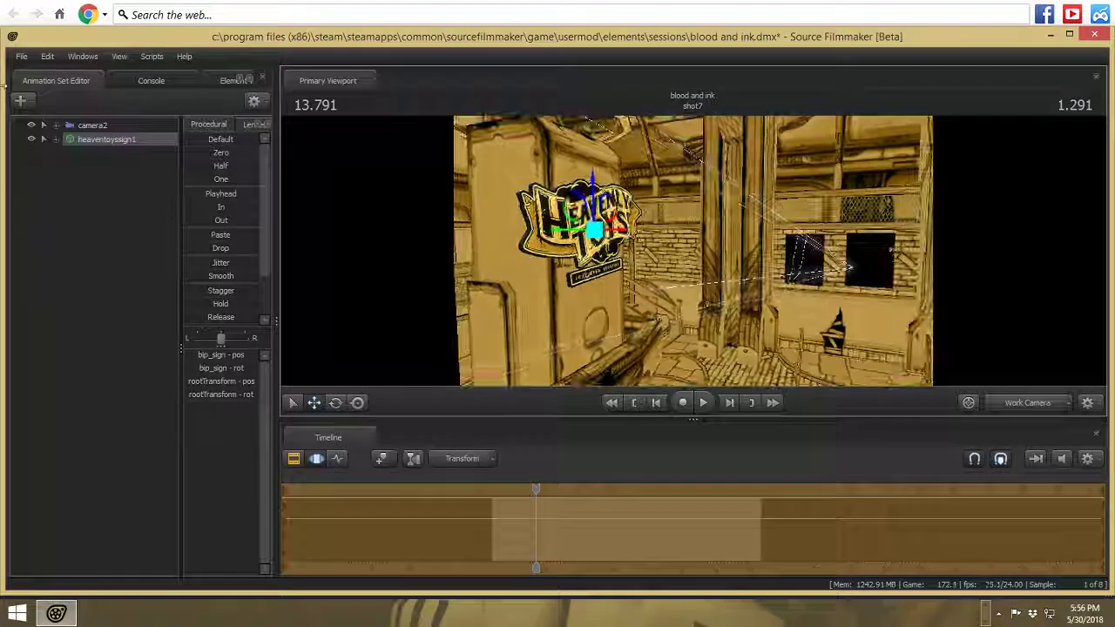
# - Add a light aimed at the sign, turn on viewport lighting, and lower light1's intensity
pyautogui.click(23, 102)
pyautogui.click(78, 133)
pyautogui.rightClick(799, 290)
pyautogui.click(822, 335)
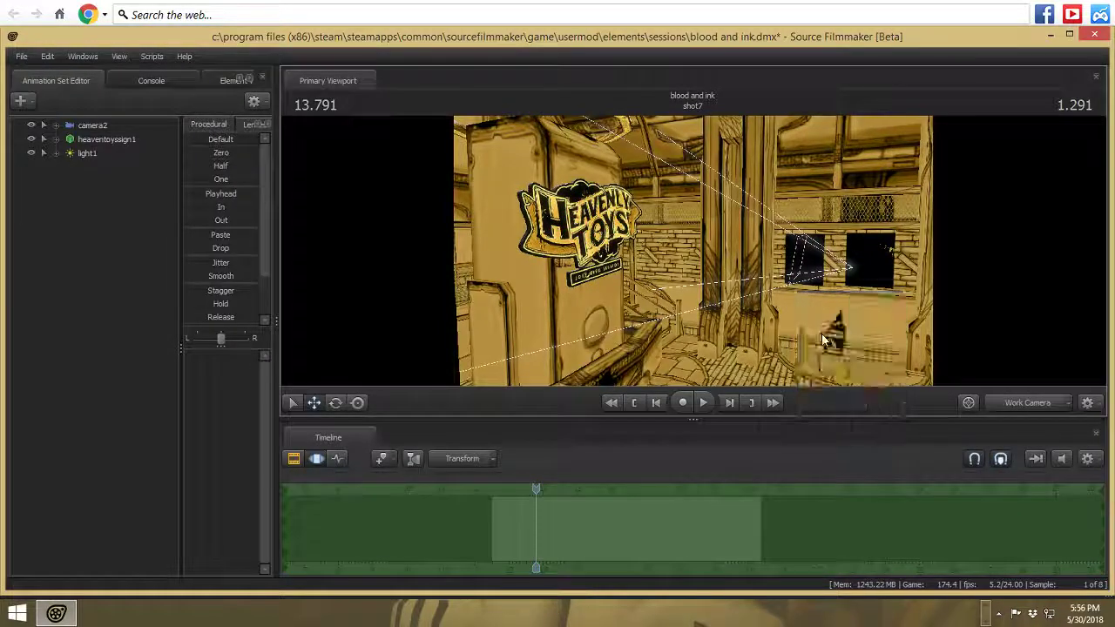
pyautogui.click(92, 153)
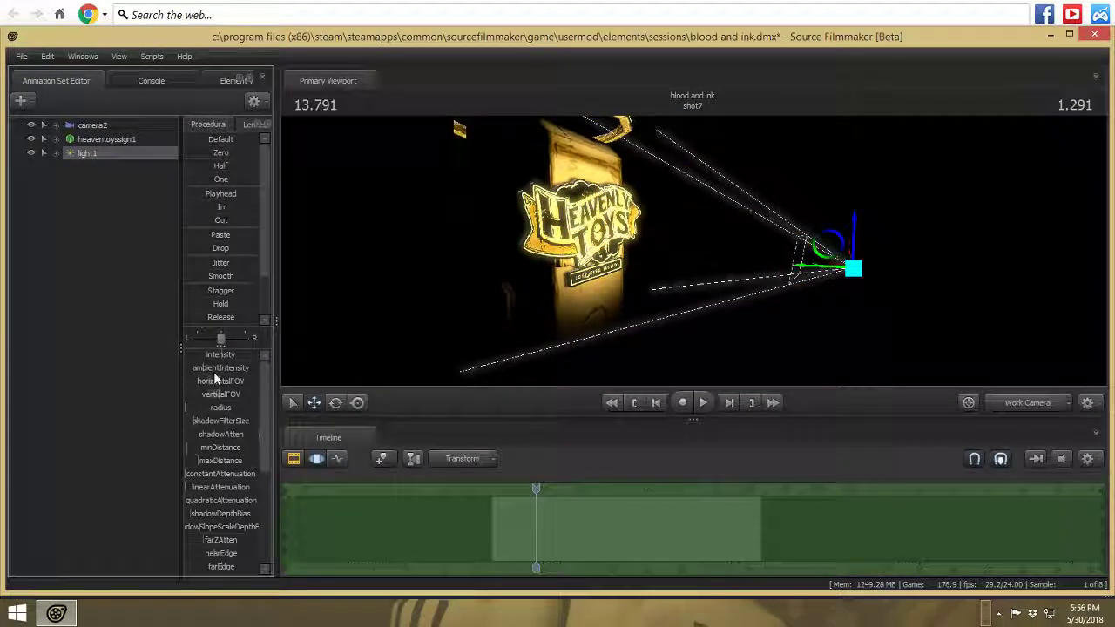
pyautogui.moveTo(214, 356); pyautogui.dragTo(200, 355)
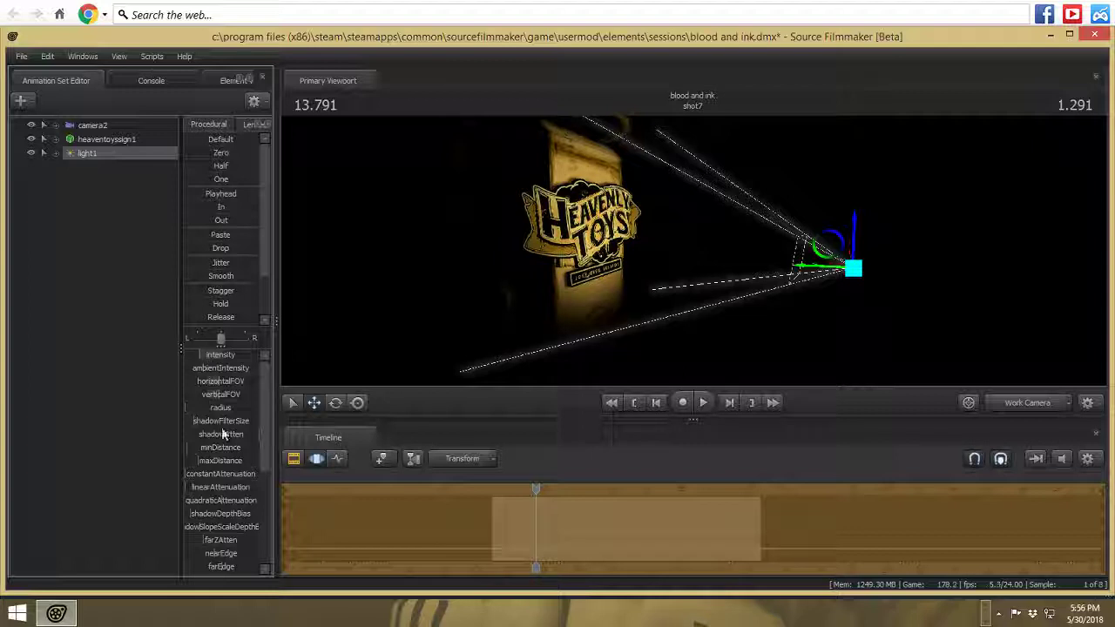
# - Tint light1 orange by lowering its color_green to about half and its color_blue slightly
pyautogui.scroll(-5, 223, 440)
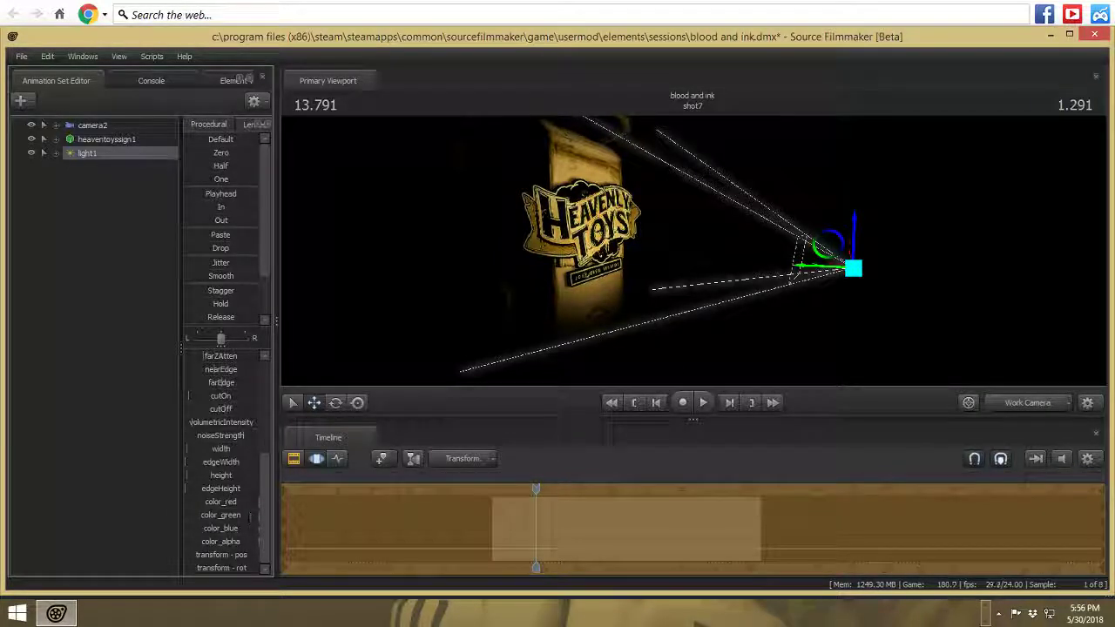
pyautogui.moveTo(250, 516); pyautogui.dragTo(225, 516)
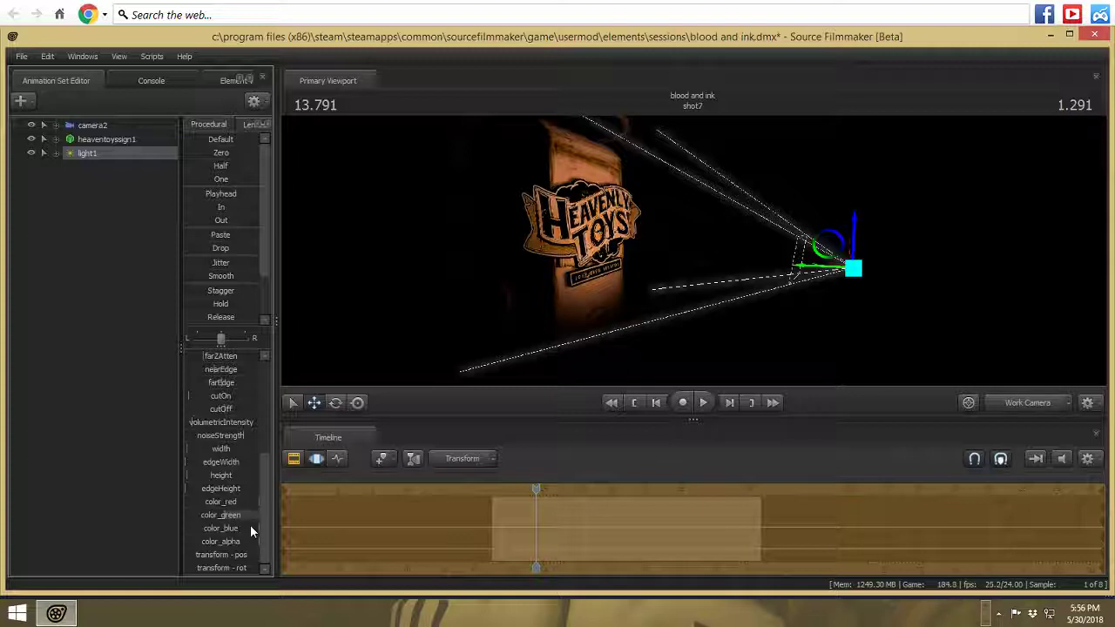
pyautogui.moveTo(251, 528); pyautogui.dragTo(225, 528)
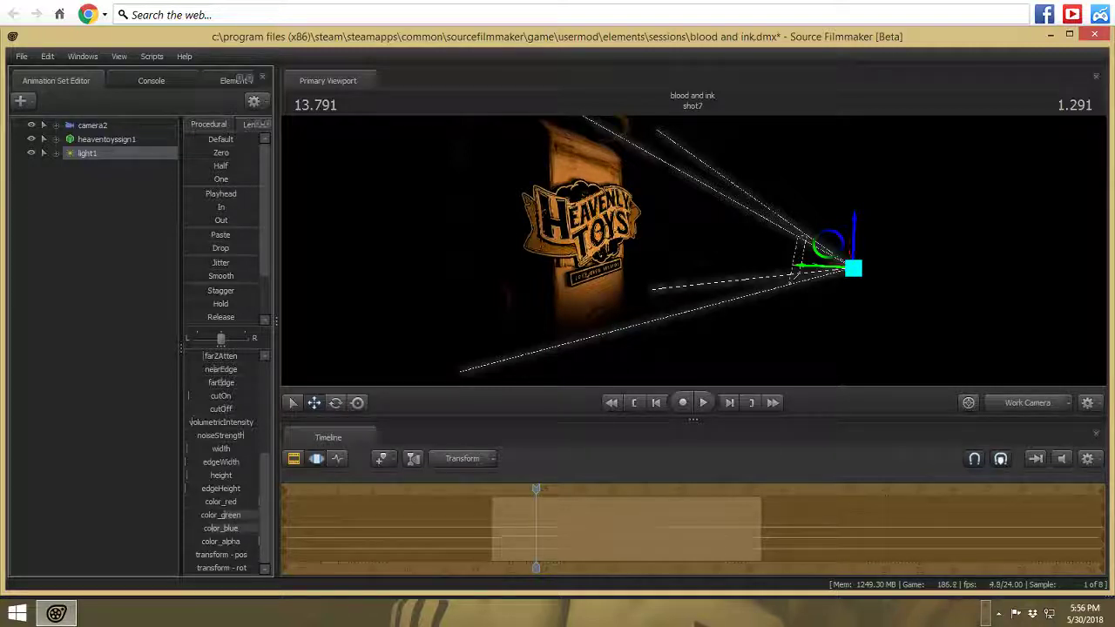
pyautogui.moveTo(225, 528); pyautogui.dragTo(318, 531)
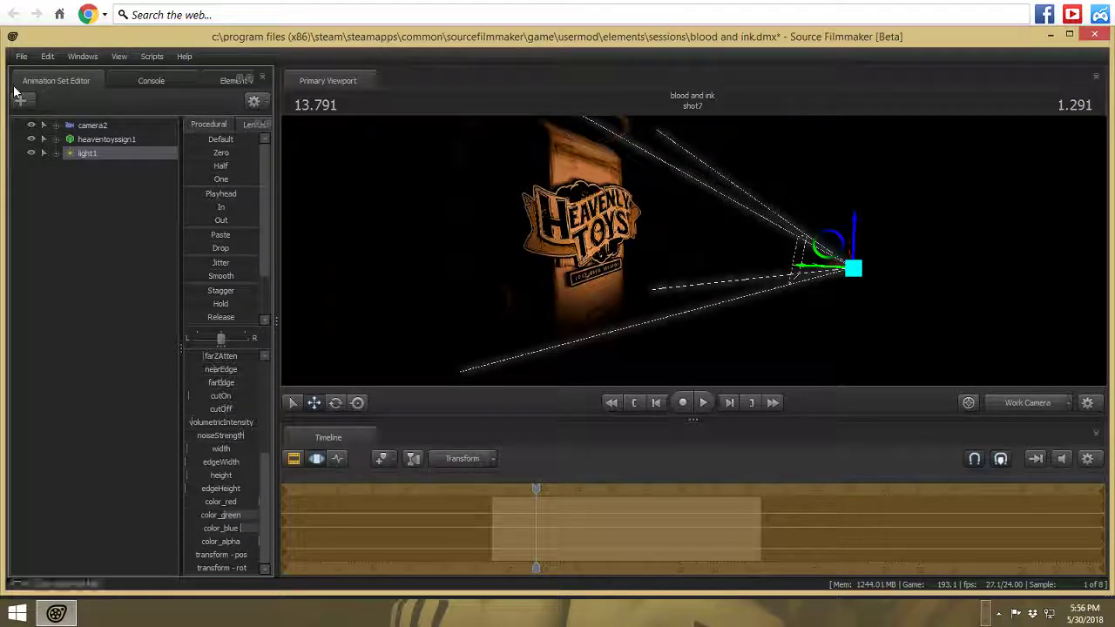
# - Add a second light and tilt it down toward the lower part of the pillar
pyautogui.click(19, 99)
pyautogui.click(110, 130)
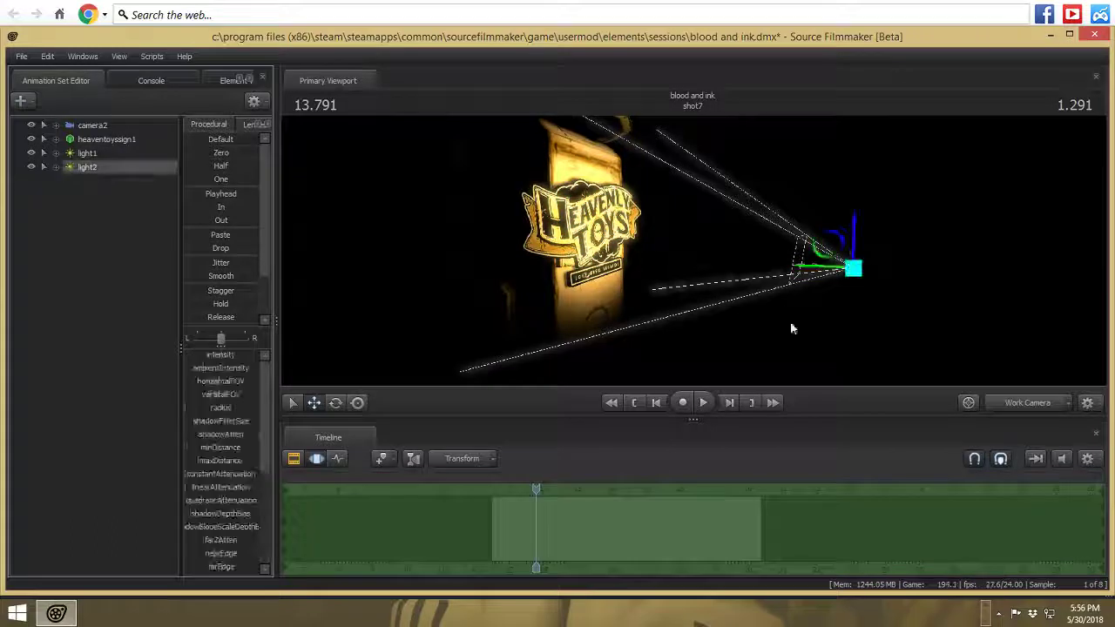
pyautogui.click(336, 403)
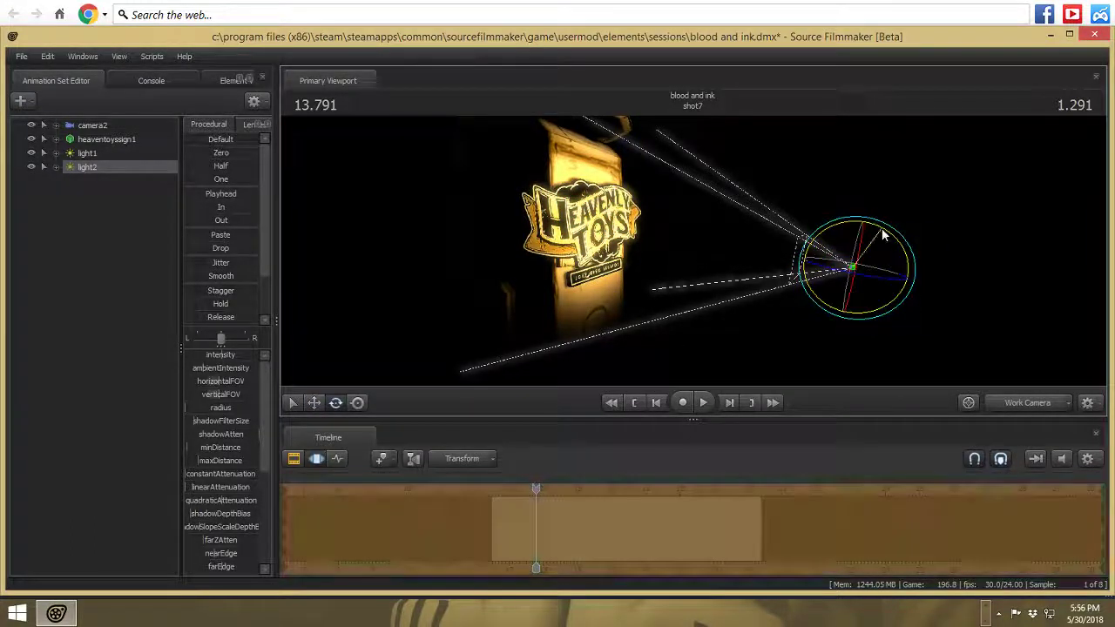
pyautogui.moveTo(882, 228); pyautogui.dragTo(852, 228)
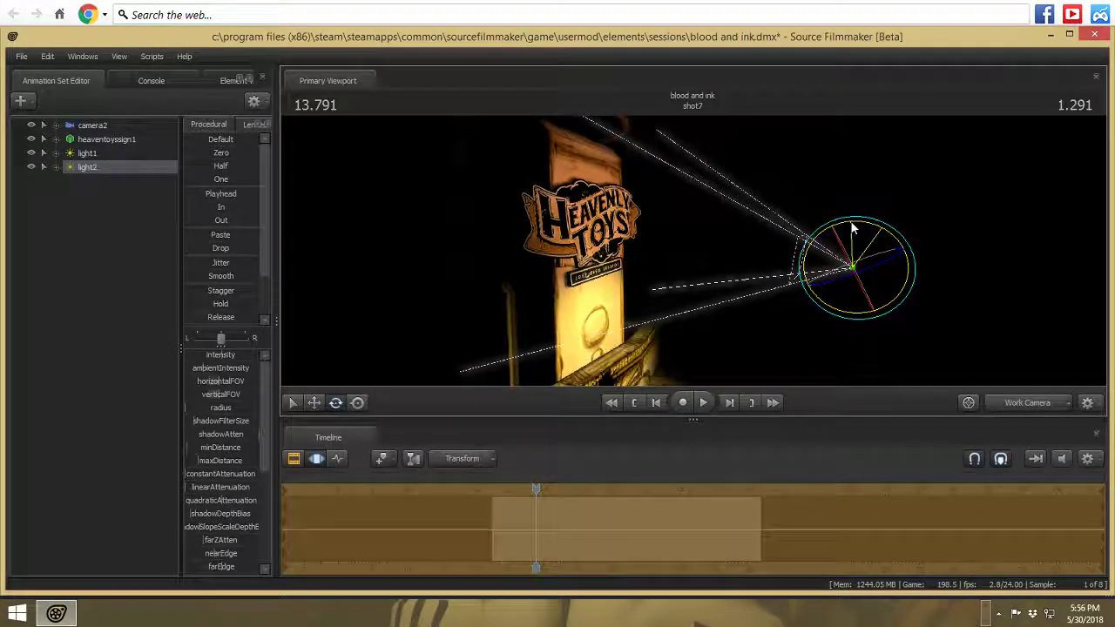
# - Widen light2's horizontalFOV and dim it, and move the light farther back from the sign
pyautogui.moveTo(216, 381); pyautogui.dragTo(235, 381)
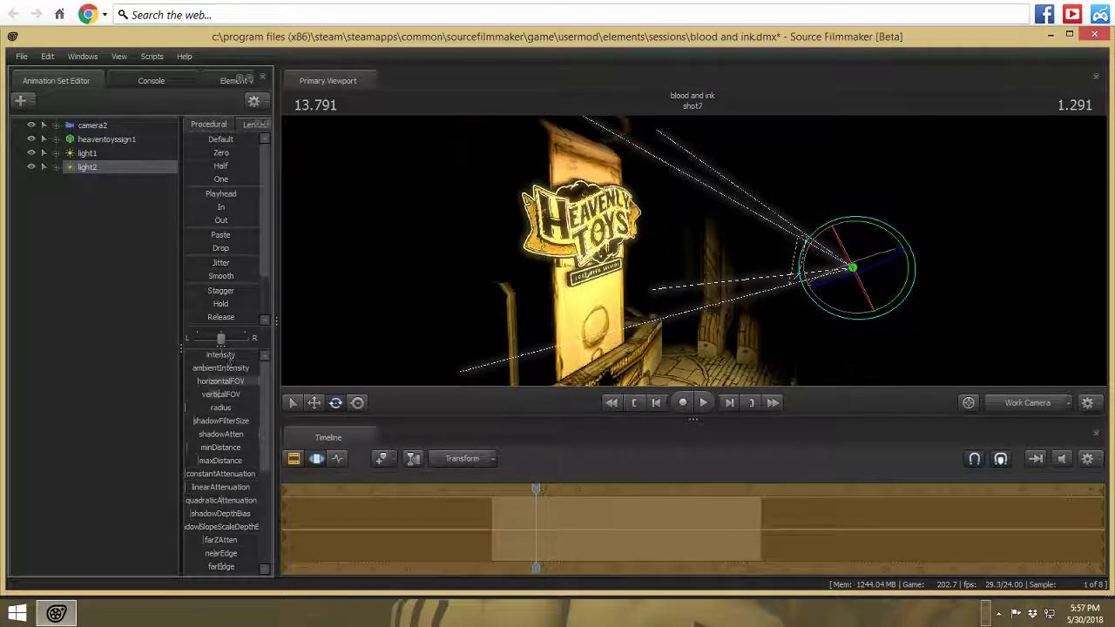
pyautogui.moveTo(229, 358); pyautogui.dragTo(187, 358)
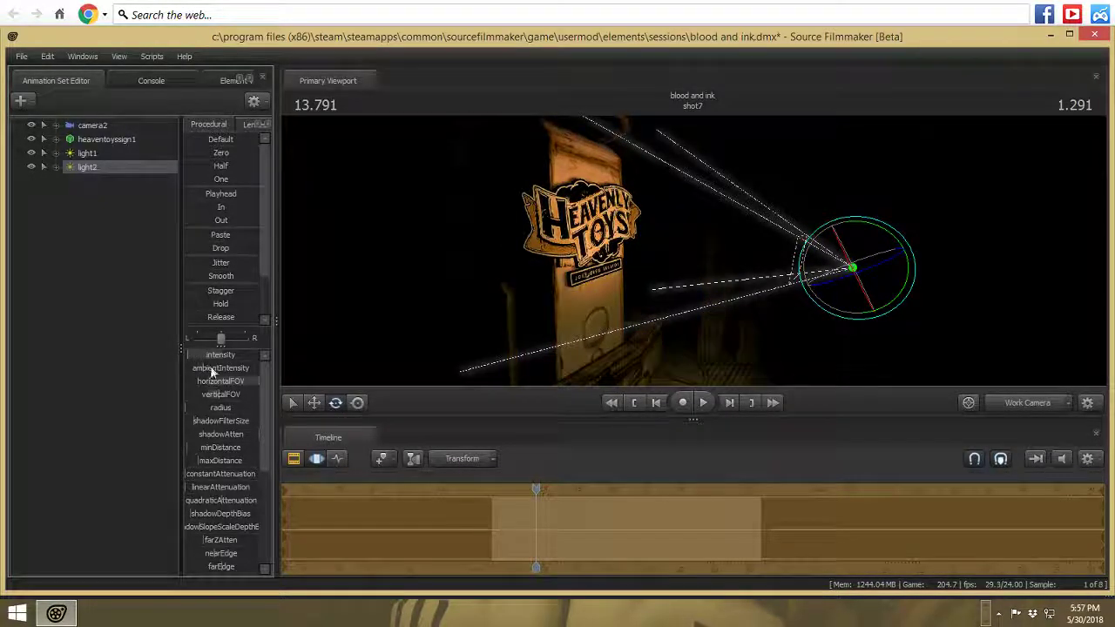
pyautogui.click(314, 402)
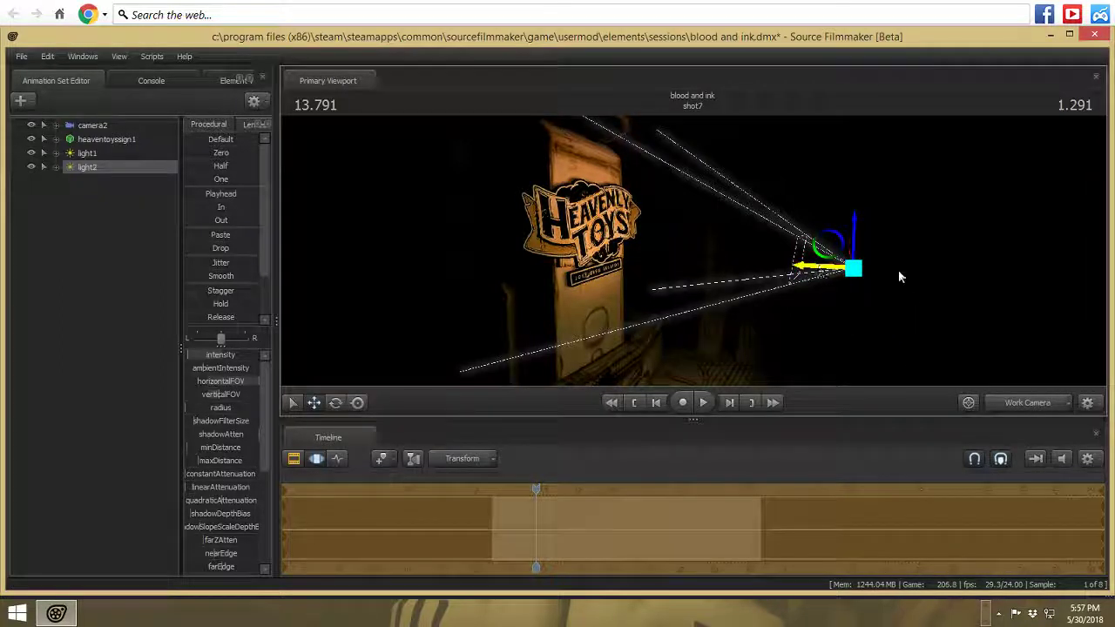
pyautogui.moveTo(900, 277); pyautogui.dragTo(932, 278)
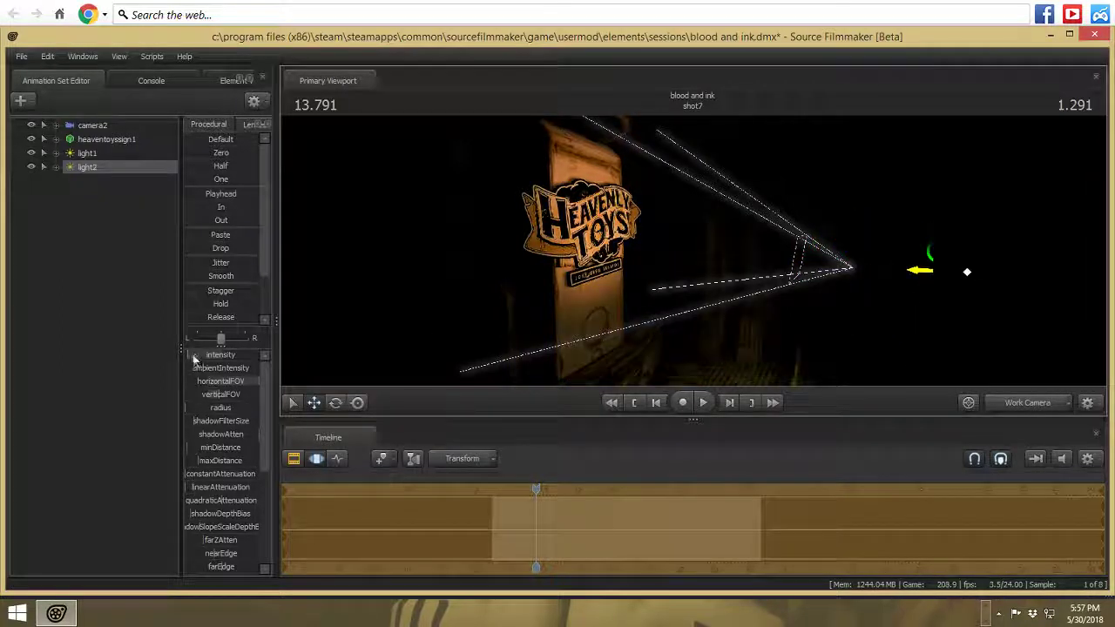
# - Raise light2's intensity and tint it orange by lowering color_green and slightly lowering color_blue
pyautogui.moveTo(189, 356); pyautogui.dragTo(227, 355)
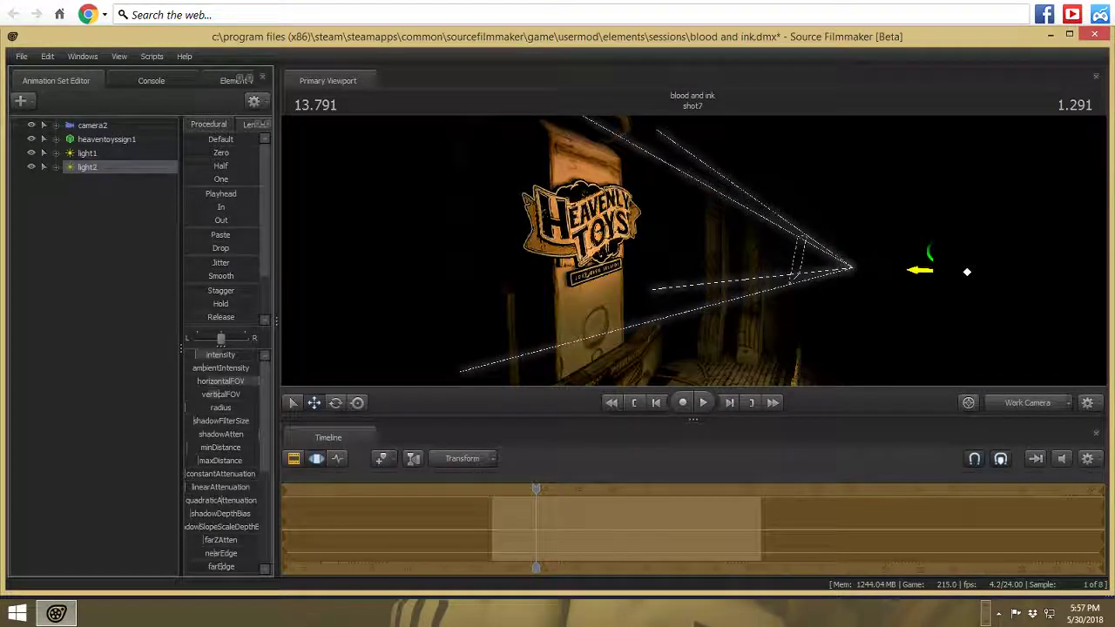
pyautogui.scroll(-5, 235, 493)
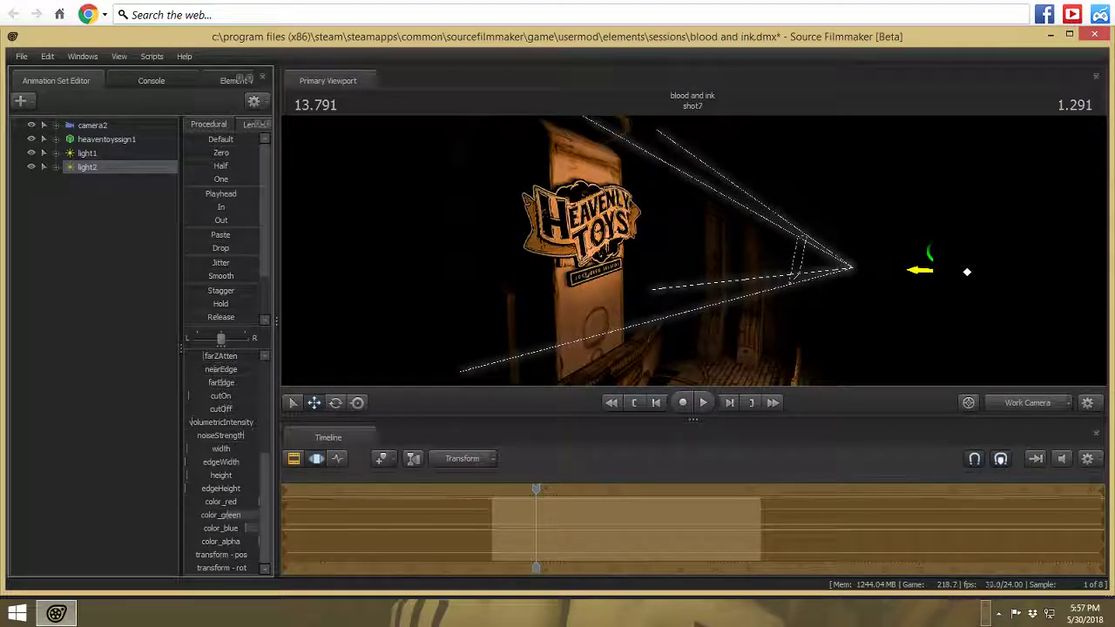
# - Look through camera2 and, in the Graph Editor, place its starting keyframe at frame 3 of shot7
pyautogui.click(1038, 409)
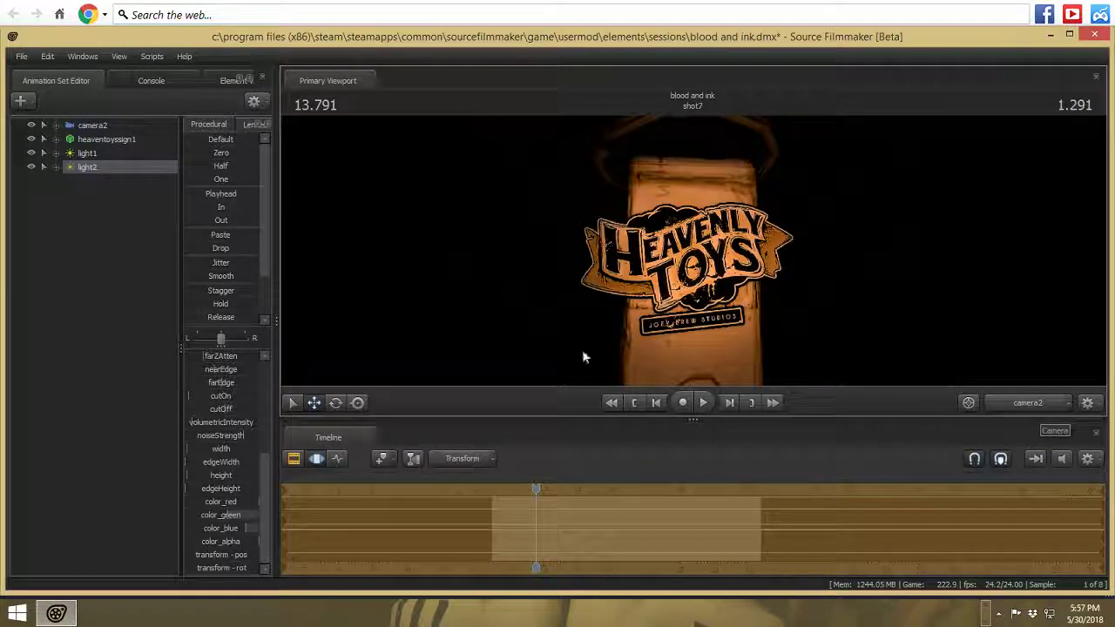
pyautogui.click(92, 126)
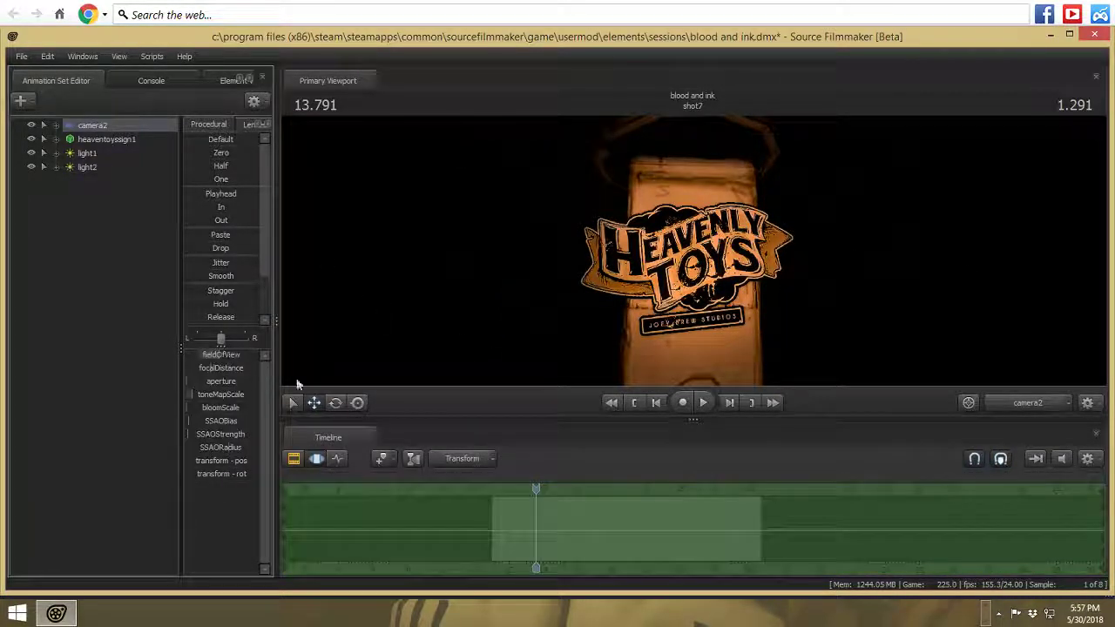
pyautogui.click(346, 459)
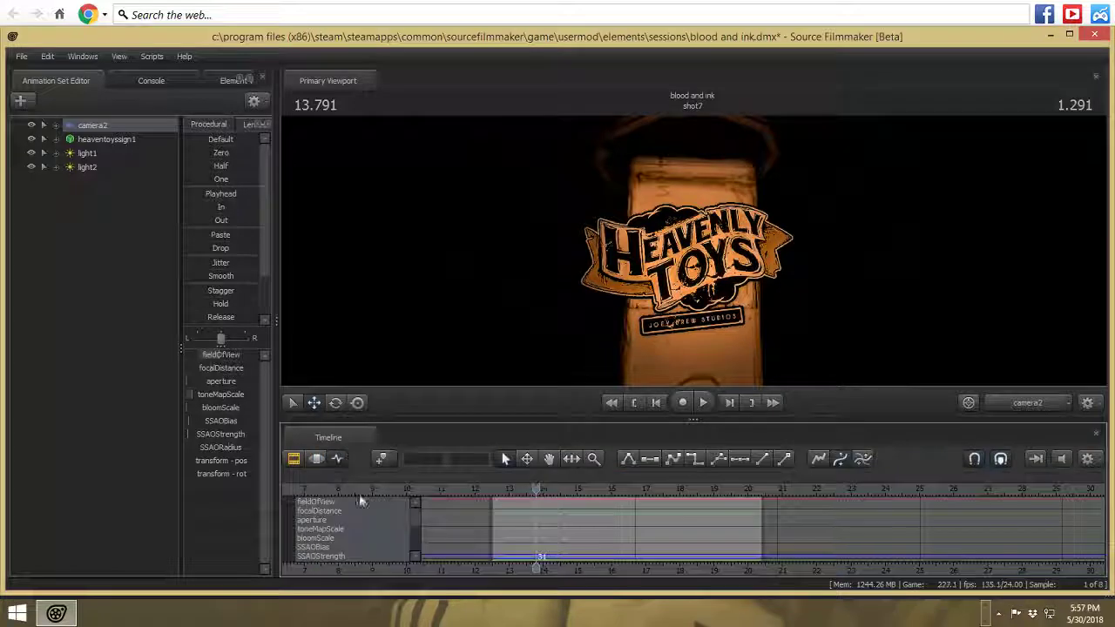
pyautogui.click(298, 461)
pyautogui.moveTo(509, 490); pyautogui.dragTo(497, 491)
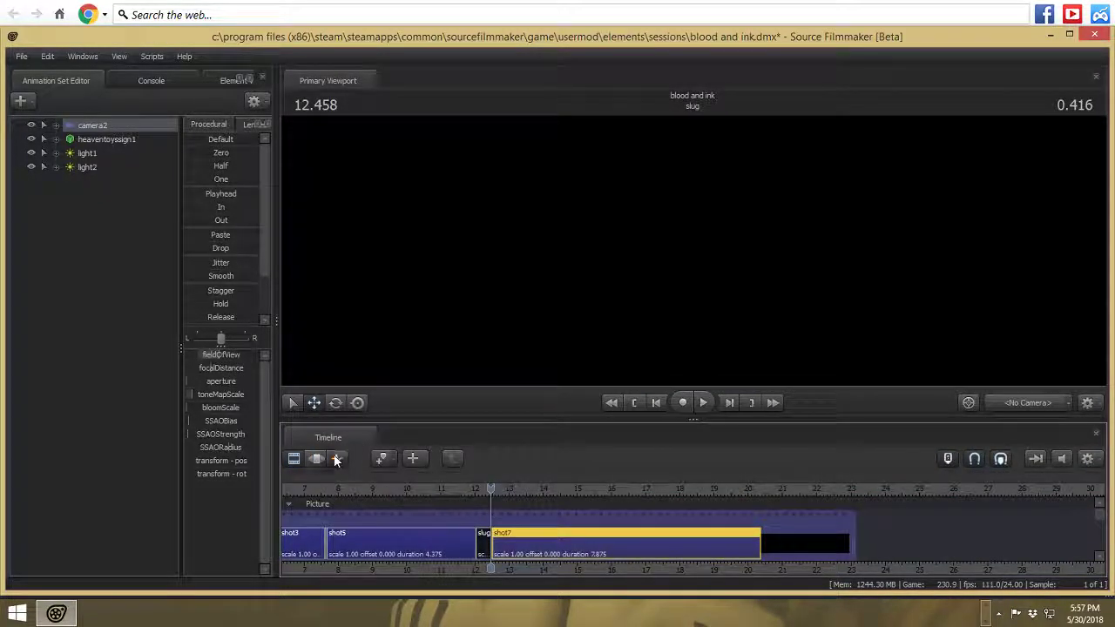
pyautogui.click(316, 459)
pyautogui.click(704, 404)
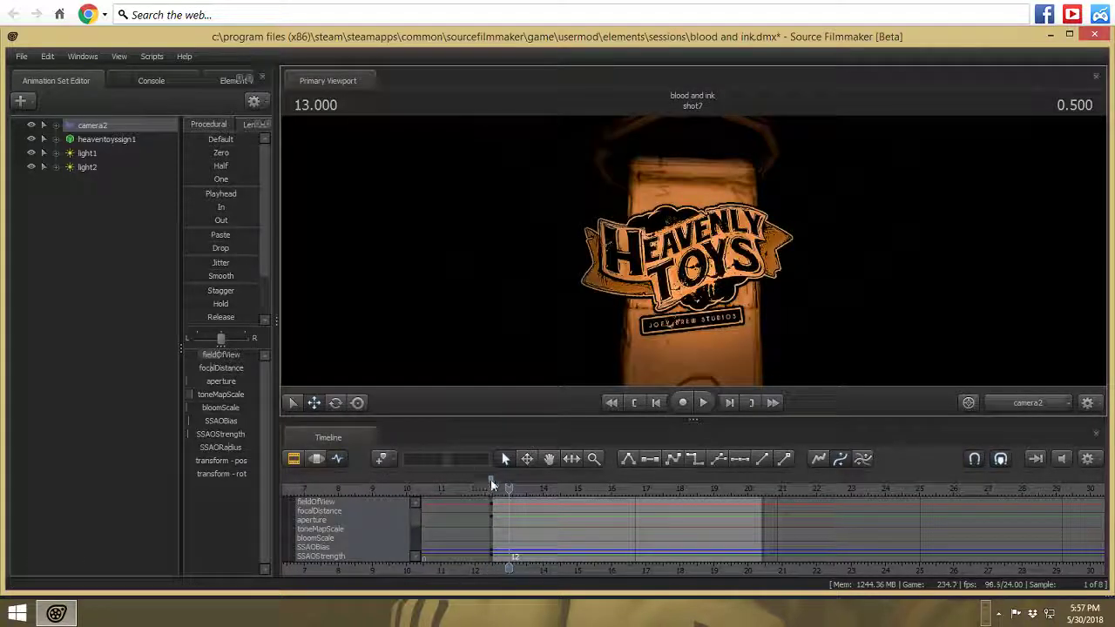
pyautogui.moveTo(491, 479); pyautogui.dragTo(496, 480)
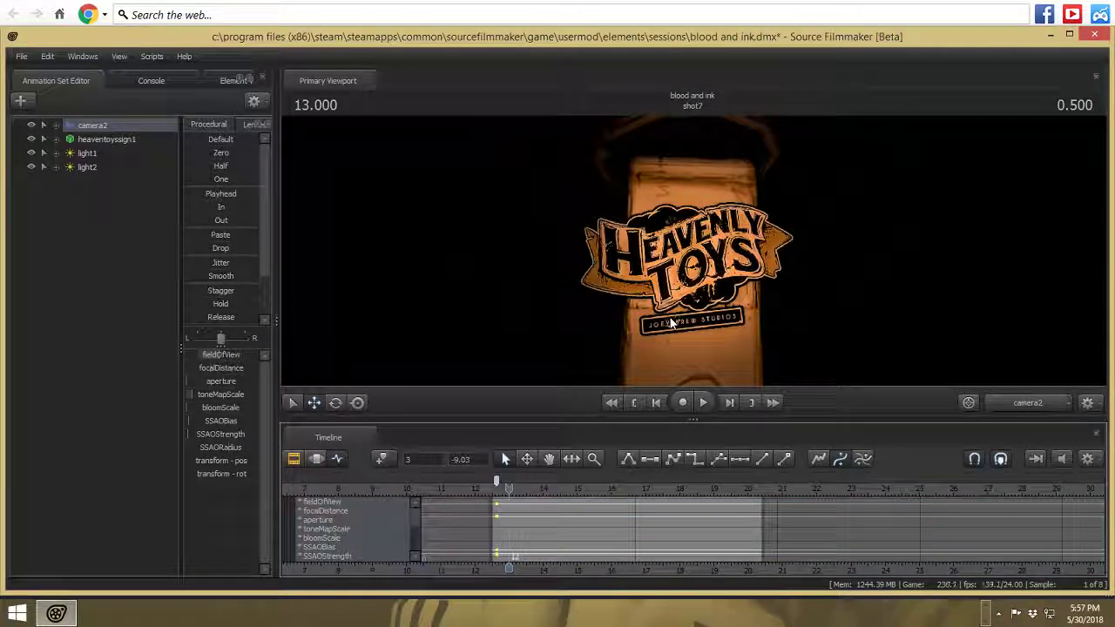
# - Pull camera2 back from the sign at 13.000 to key the end of its move, and play the move back
pyautogui.press('s')
pyautogui.moveTo(694, 304); pyautogui.dragTo(693, 305)
pyautogui.press('s')
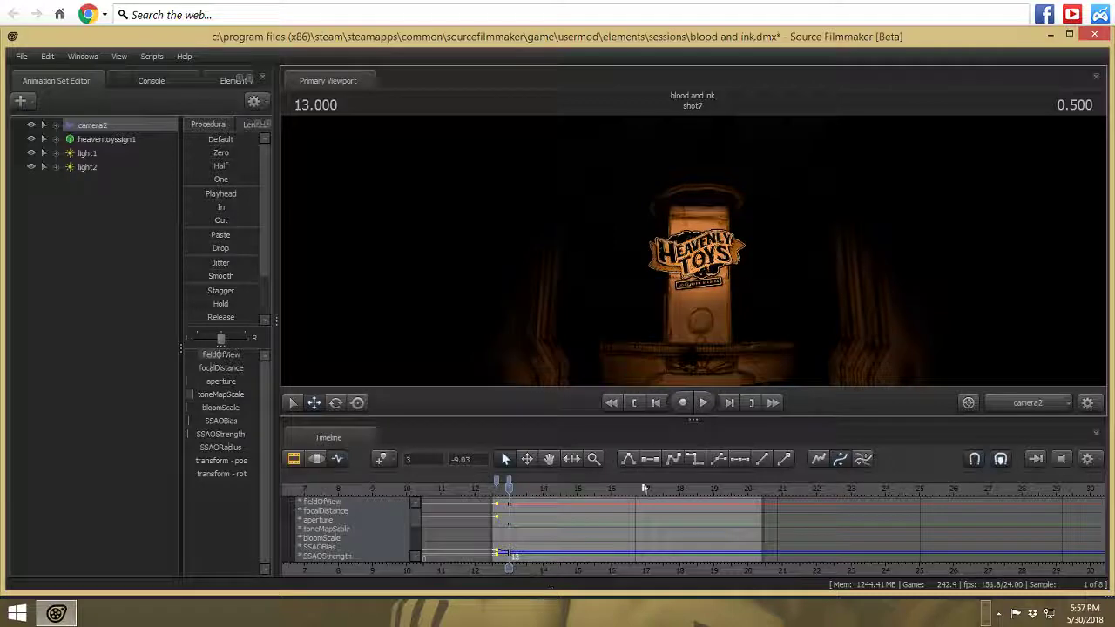
pyautogui.press('Up')
pyautogui.click(705, 404)
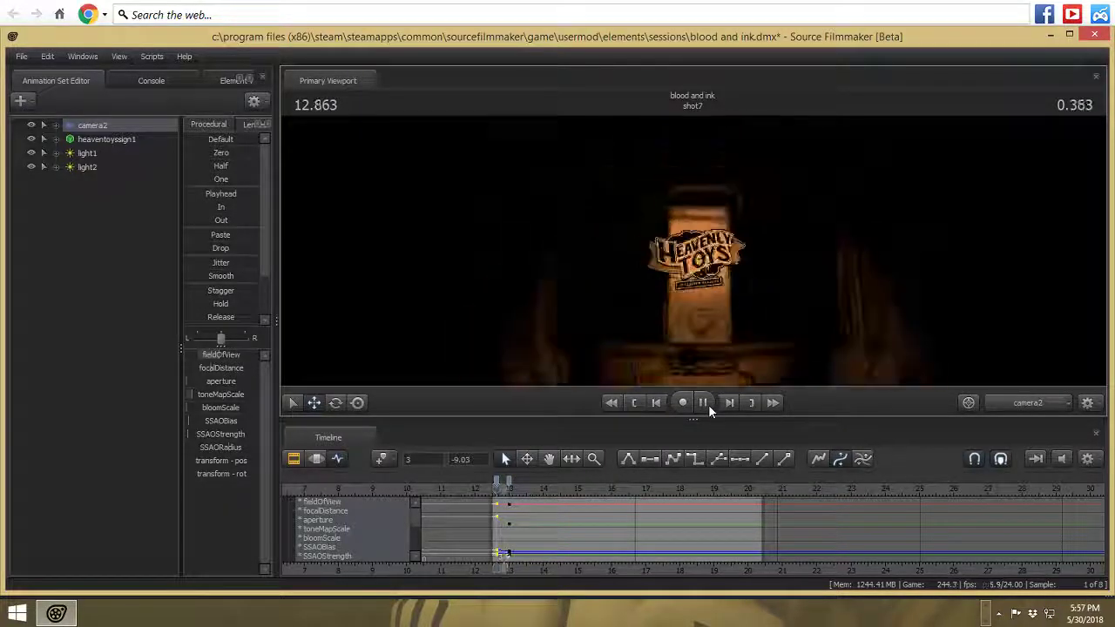
pyautogui.click(707, 405)
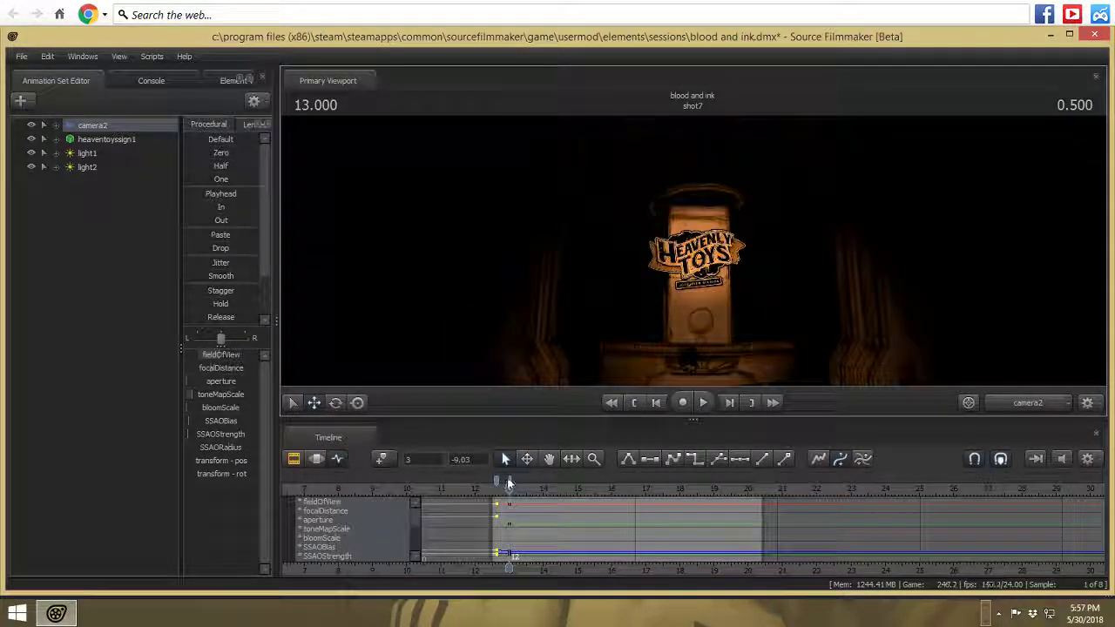
# - Slow the pull-back by shifting camera2's end keyframe to frame 28, and return to the starting keyframe at 12.625
pyautogui.moveTo(509, 483); pyautogui.dragTo(533, 480)
pyautogui.click(634, 403)
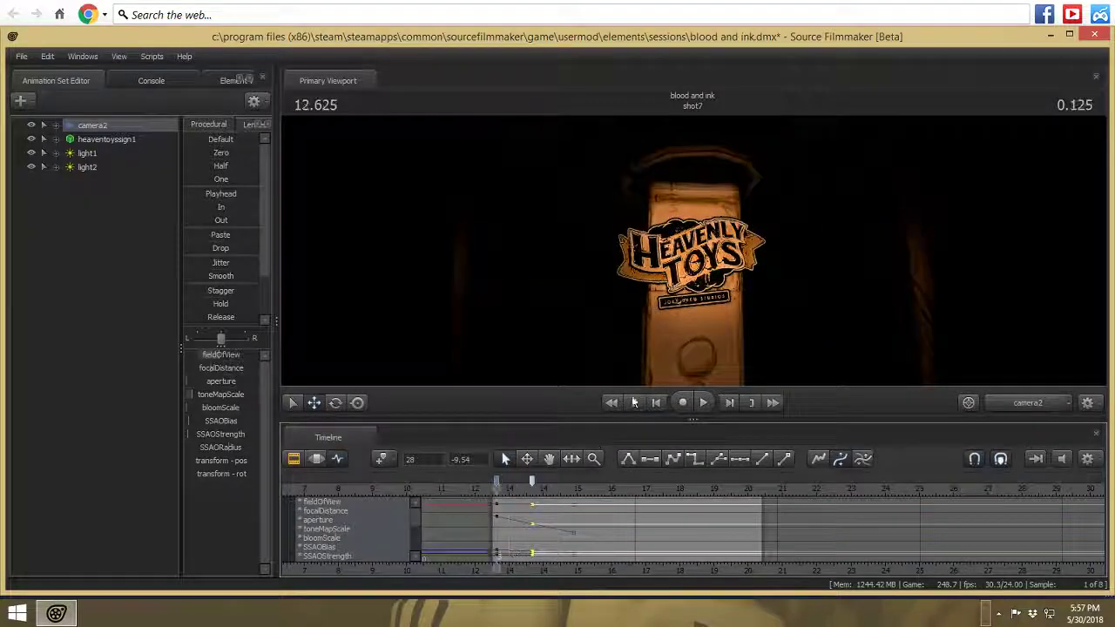
pyautogui.press('Down')
pyautogui.press('Up')
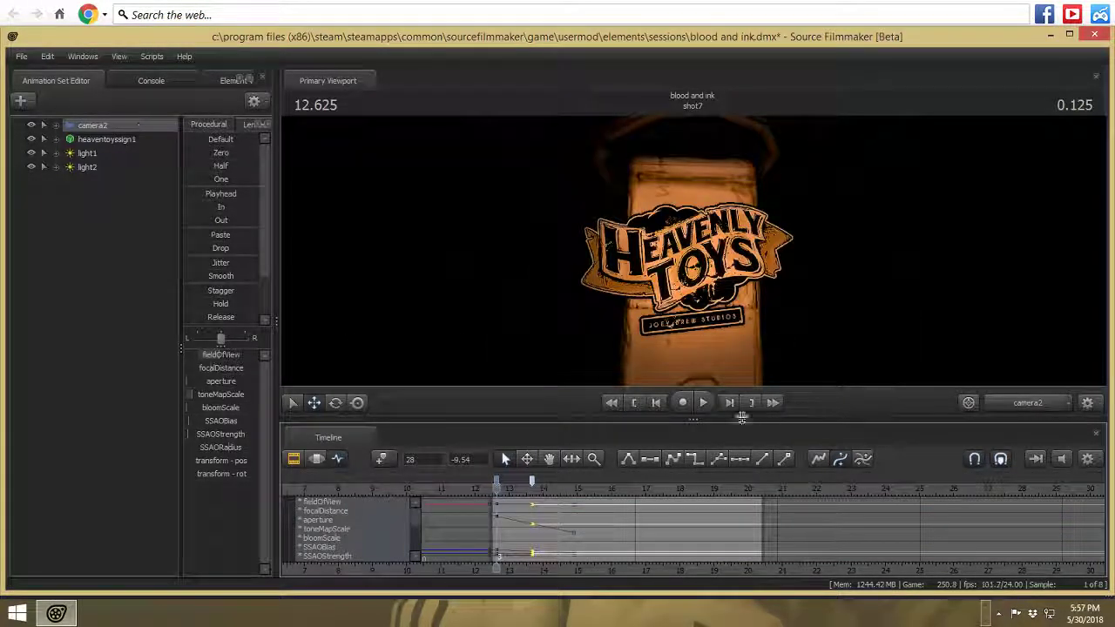
# - Switch to the Motion Editor and start a game recording from 12.625 in shot7
pyautogui.press('F3')
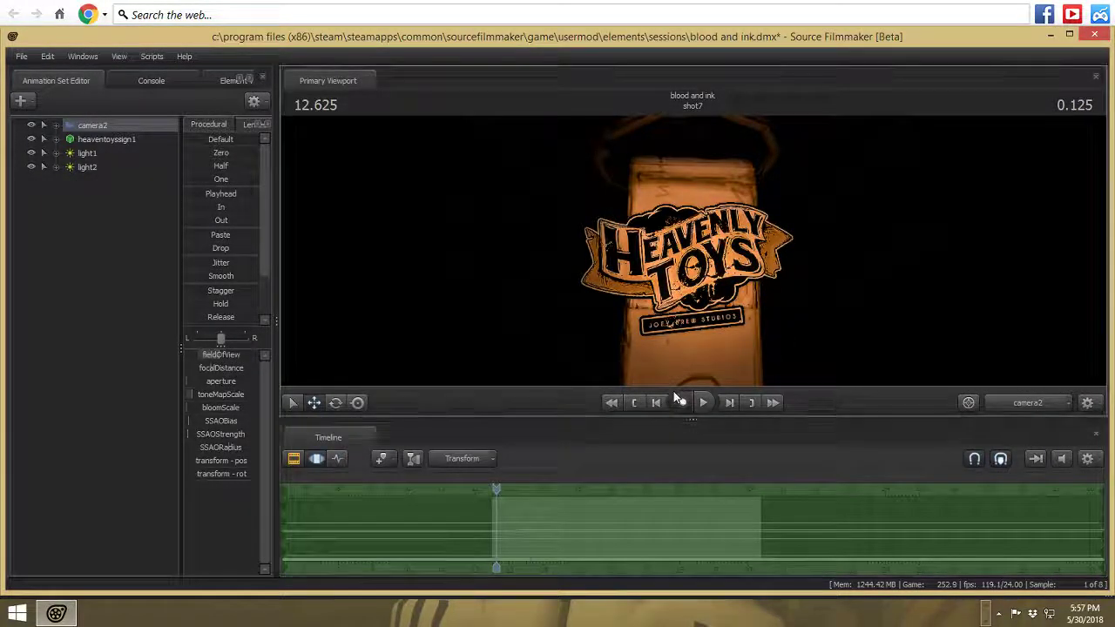
pyautogui.click(681, 402)
pyautogui.click(625, 415)
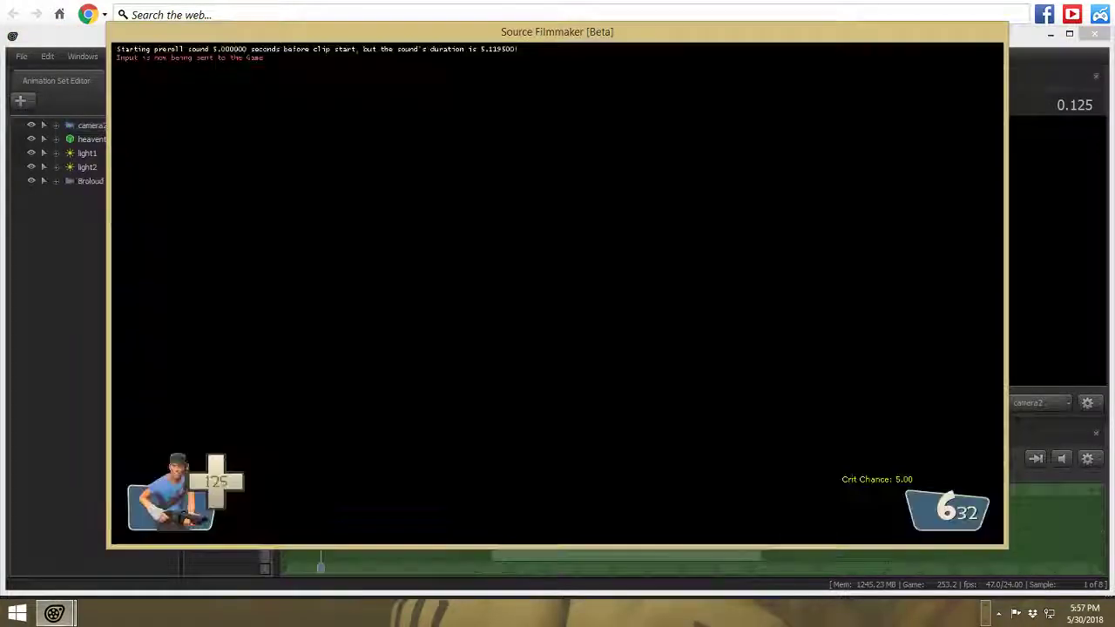
# - Leave the game recording and return to the Graph Editor with camera2 as shot7's scene camera
pyautogui.press('Escape')
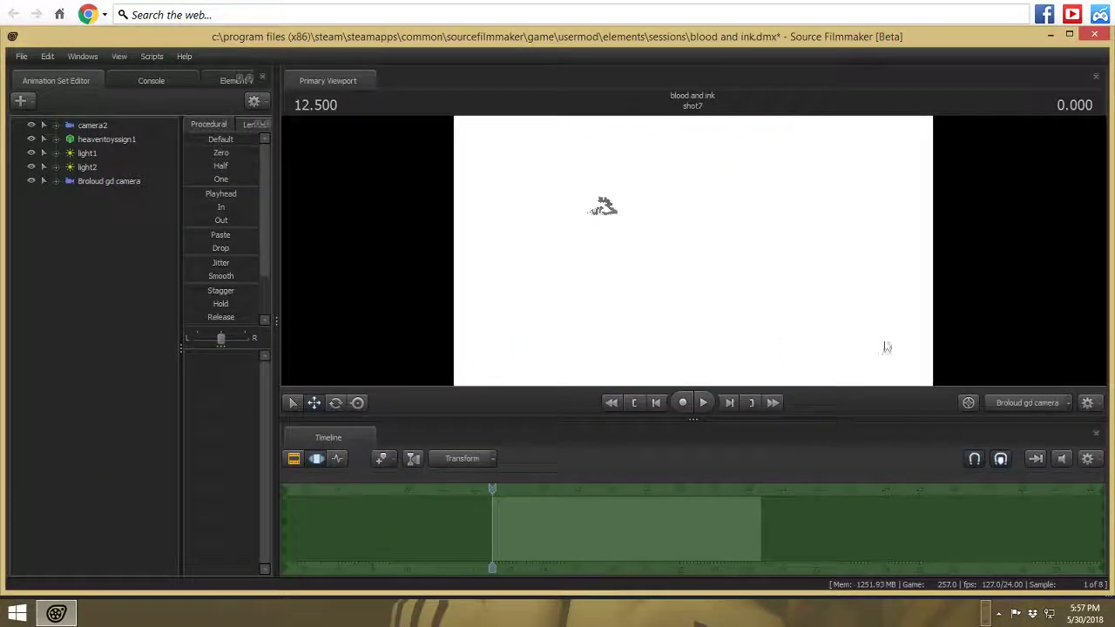
pyautogui.click(1068, 403)
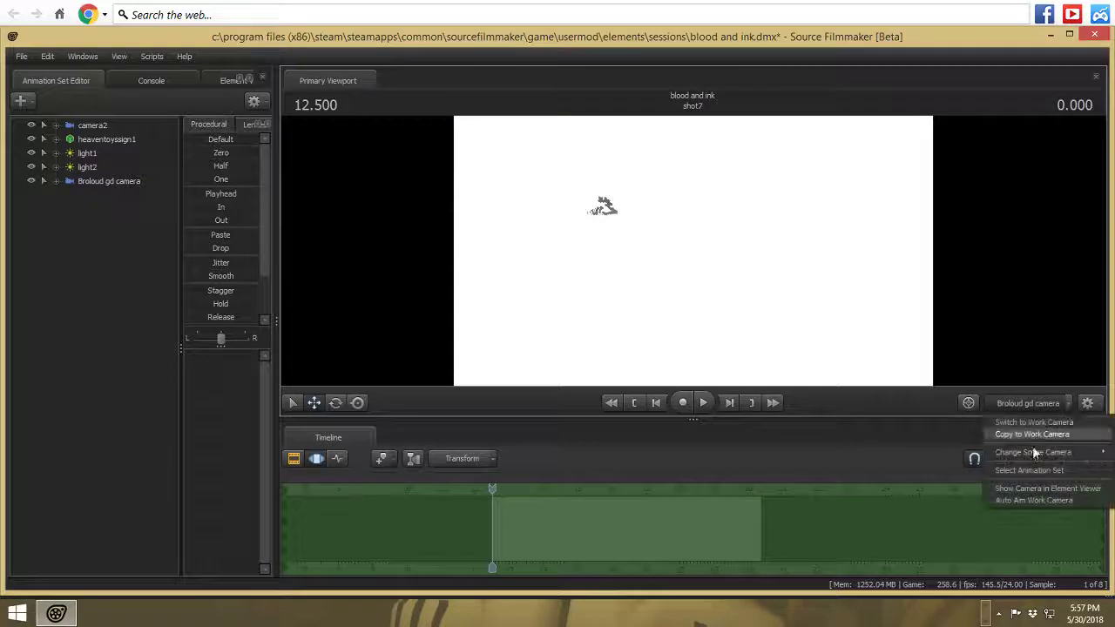
pyautogui.moveTo(1034, 453)
pyautogui.click(928, 486)
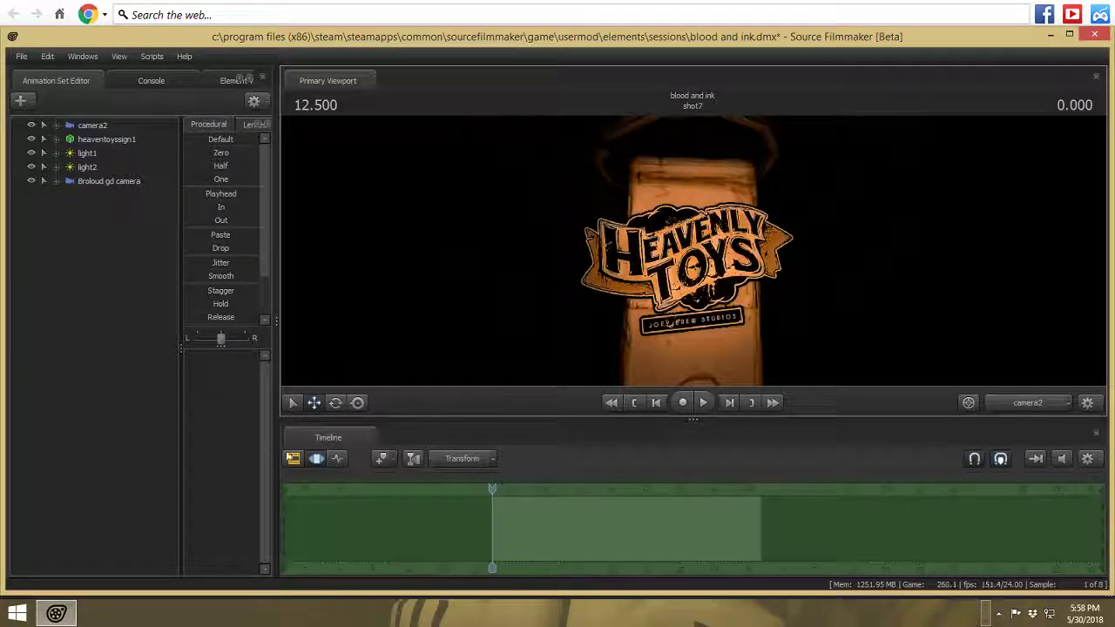
pyautogui.click(338, 458)
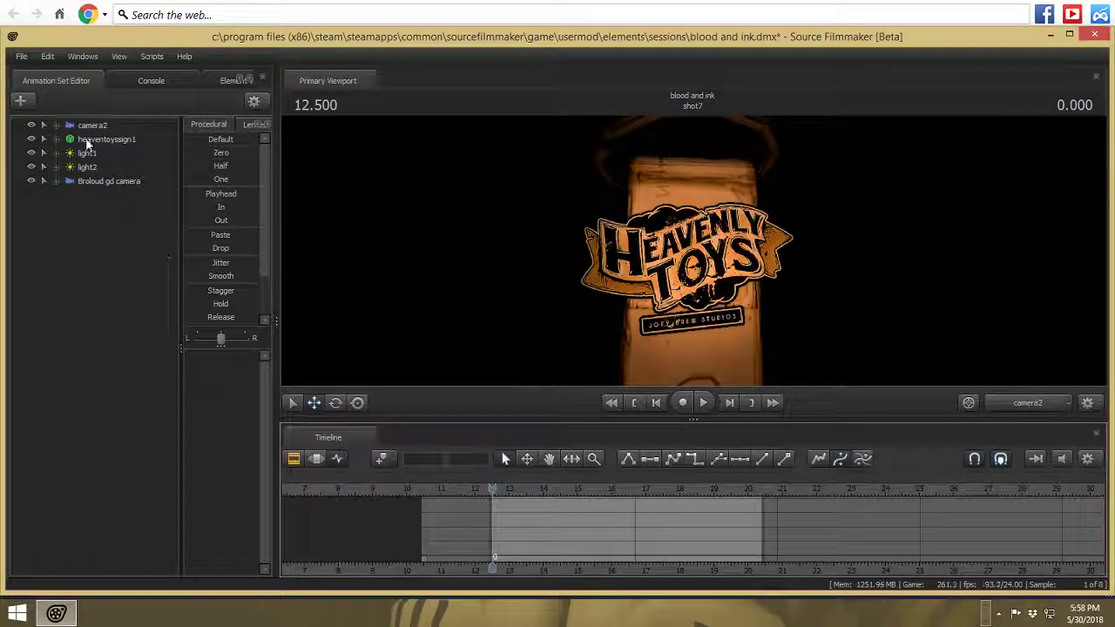
# - Play back camera2's pull-back and compare its start and end keyframes at 12.625 and 13.666
pyautogui.click(710, 399)
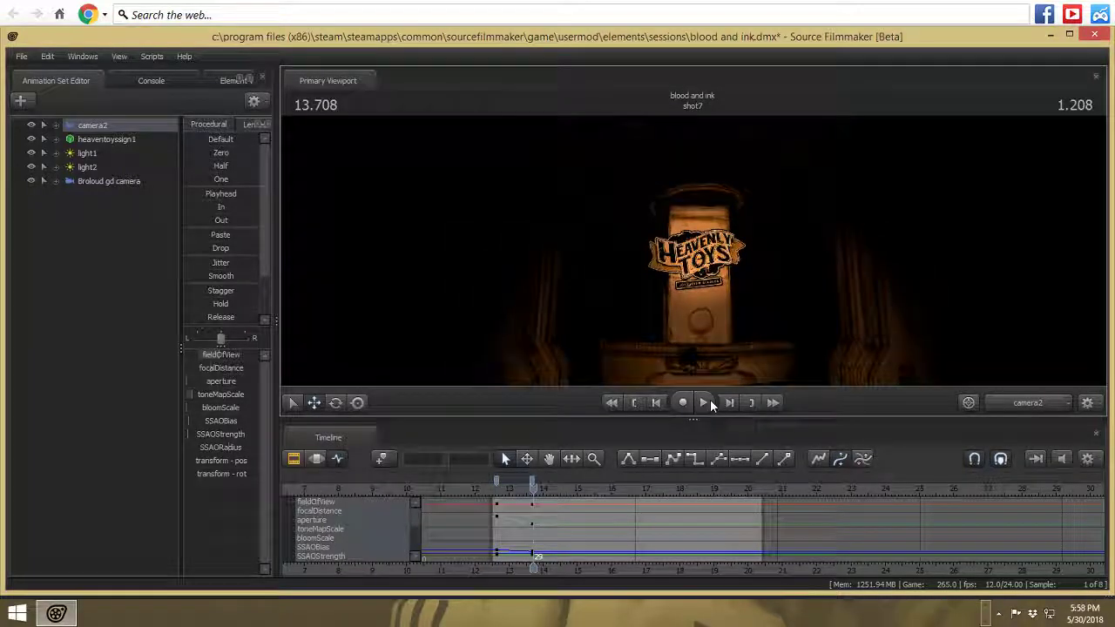
pyautogui.click(704, 403)
pyautogui.click(704, 403)
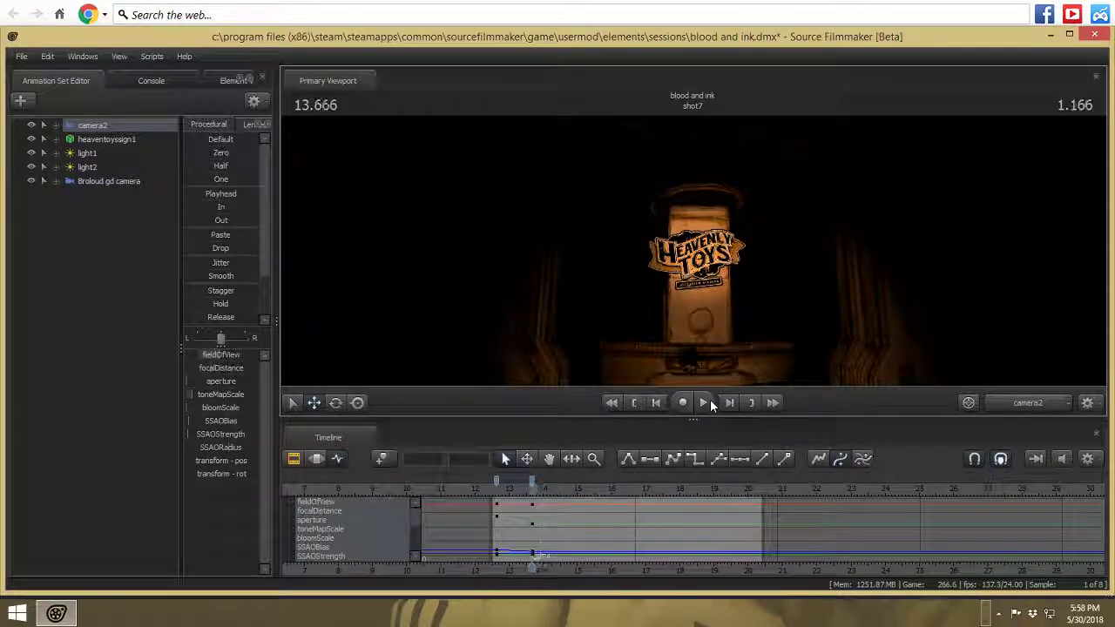
pyautogui.press('Up')
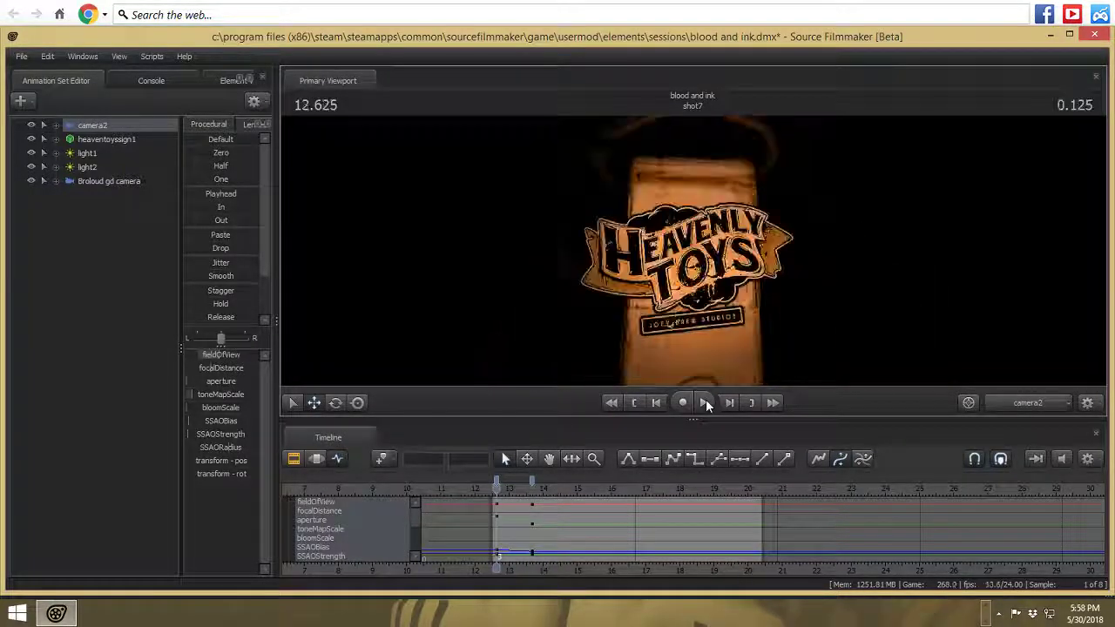
pyautogui.press(']')
pyautogui.press('[')
pyautogui.press(']')
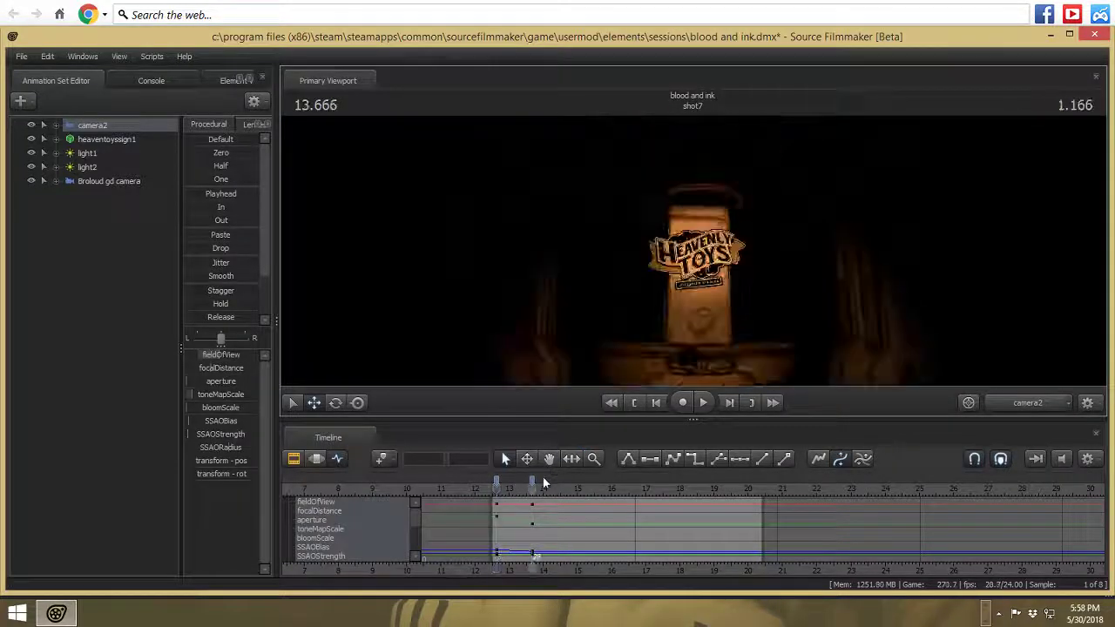
# - Try replacing camera2's end keyframe at 13.666 with a much closer framing of the sign, and play the move back
pyautogui.rightClick(534, 477)
pyautogui.click(566, 392)
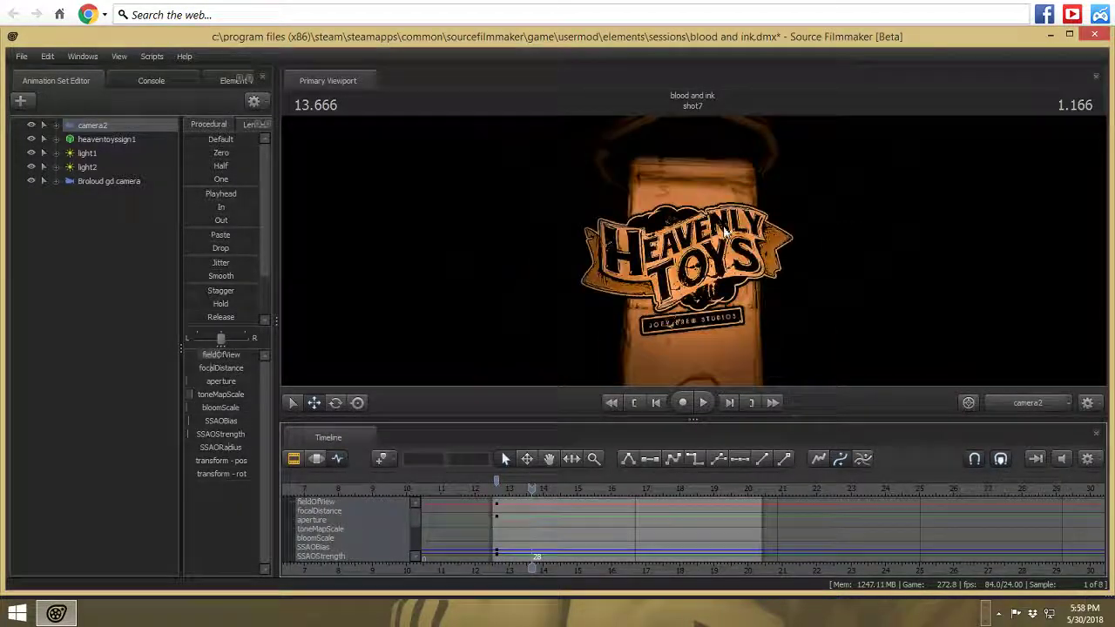
pyautogui.moveTo(700, 295); pyautogui.dragTo(699, 224)
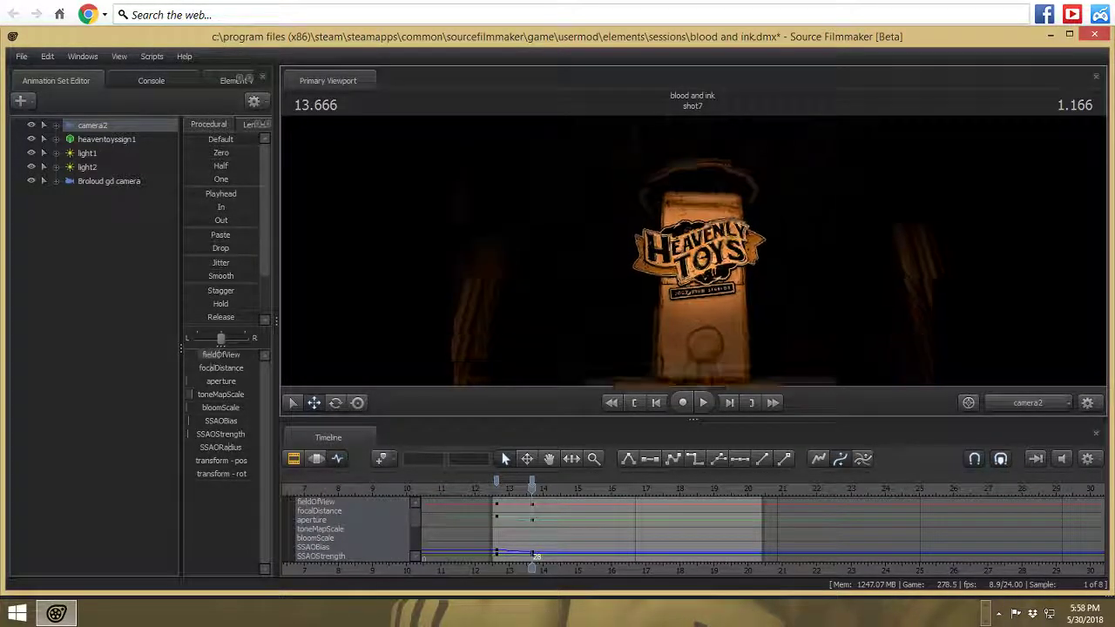
pyautogui.moveTo(700, 295); pyautogui.dragTo(699, 260)
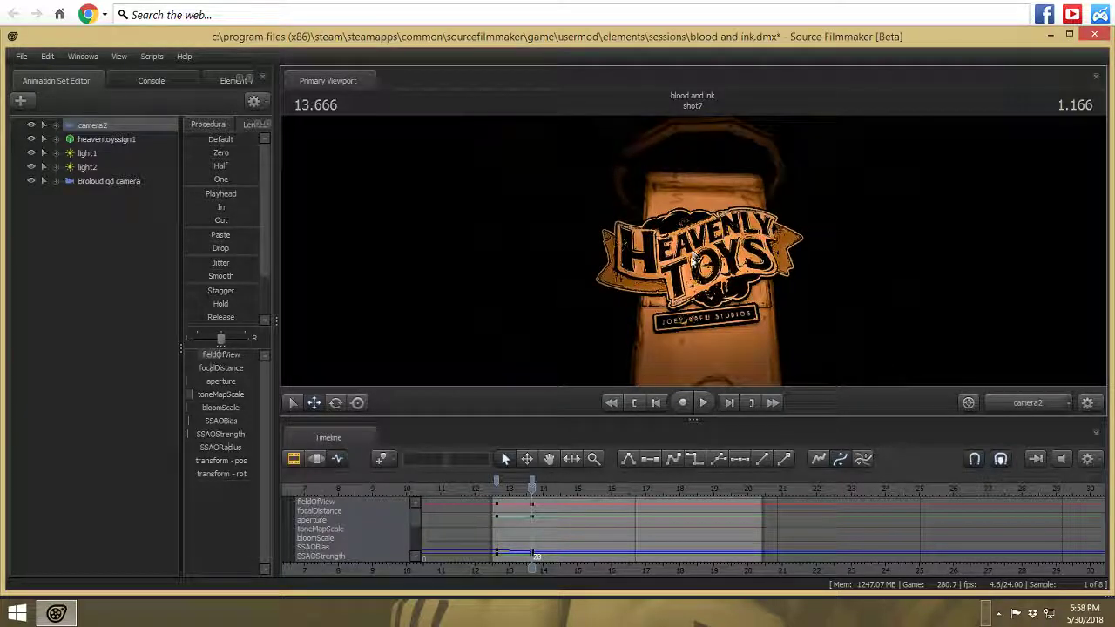
pyautogui.press('Up')
pyautogui.click(703, 402)
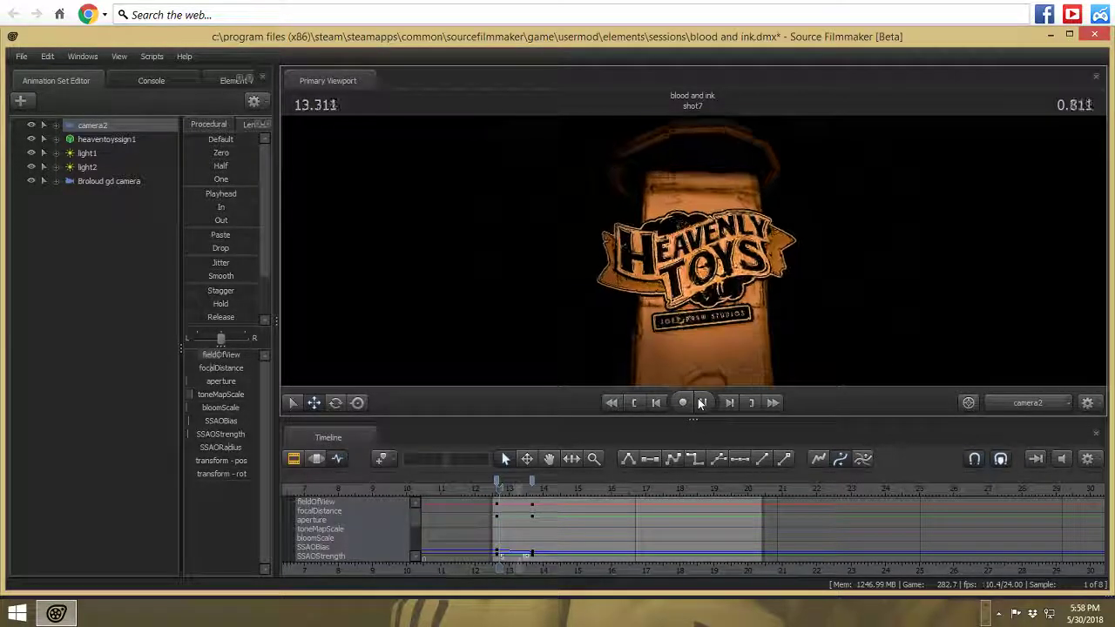
pyautogui.click(703, 402)
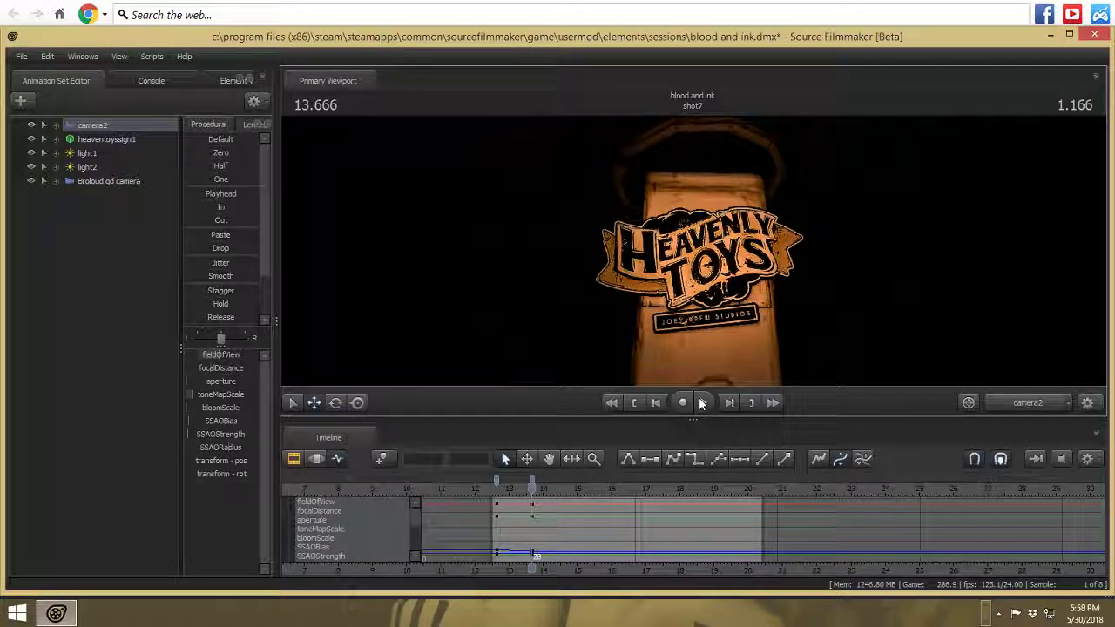
# - Delete camera2's end keyframe at 13.666 and, from the work camera, tilt camera2 upward at that frame
pyautogui.rightClick(534, 482)
pyautogui.click(575, 395)
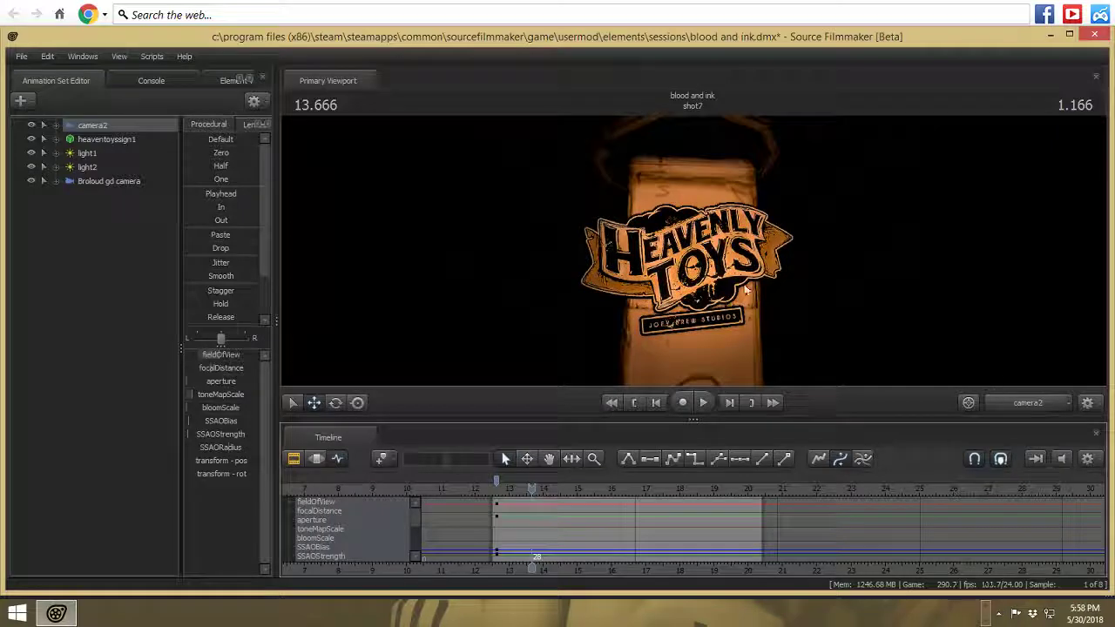
pyautogui.click(1024, 401)
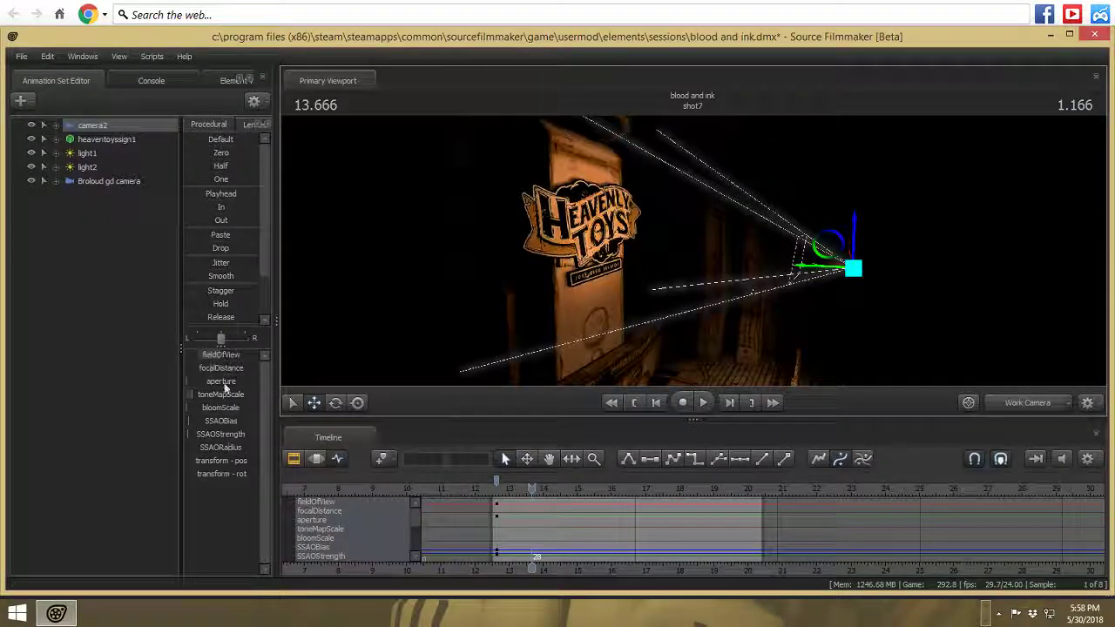
pyautogui.click(334, 405)
pyautogui.moveTo(890, 241); pyautogui.dragTo(346, 368)
pyautogui.click(314, 404)
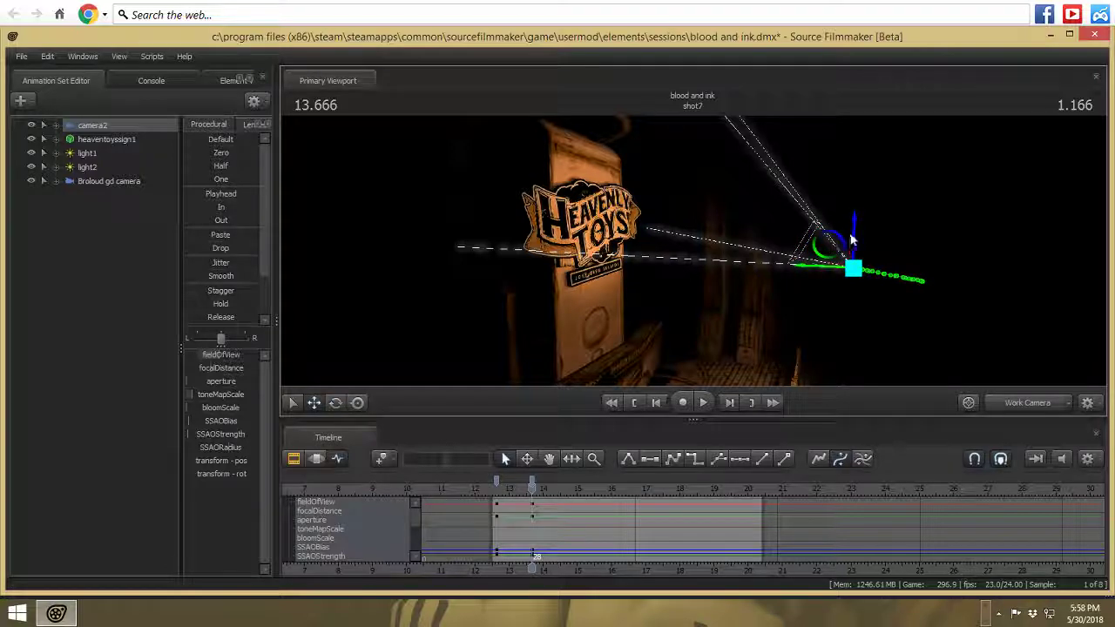
# - Lower camera2 in stages at 13.666, checking its view until the sign is framed from below, and play the move back
pyautogui.moveTo(852, 240); pyautogui.dragTo(852, 280)
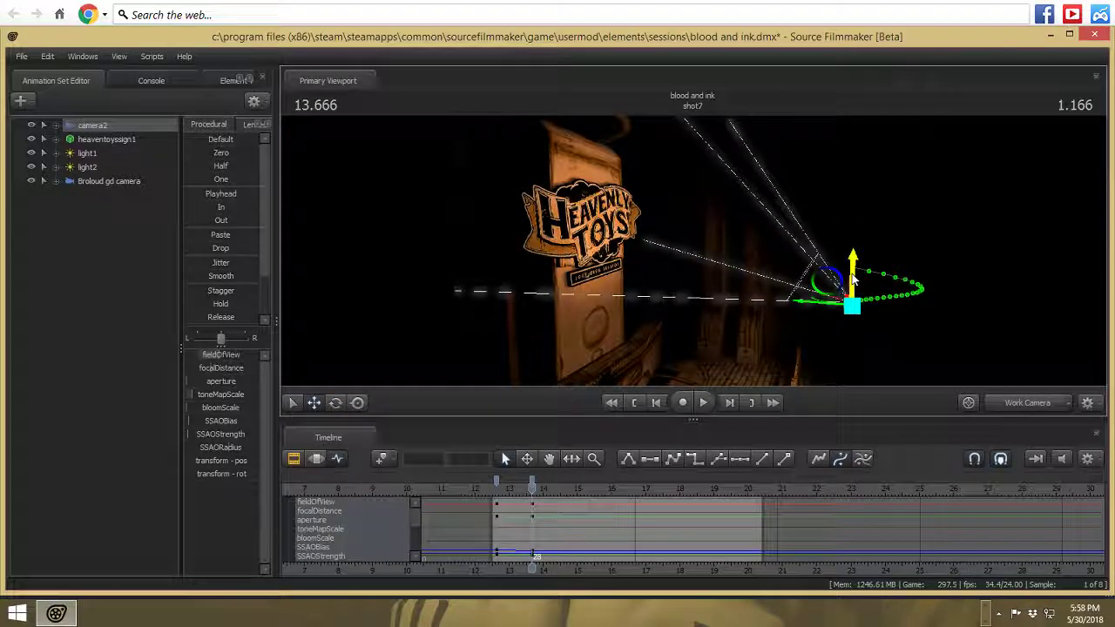
pyautogui.click(1036, 404)
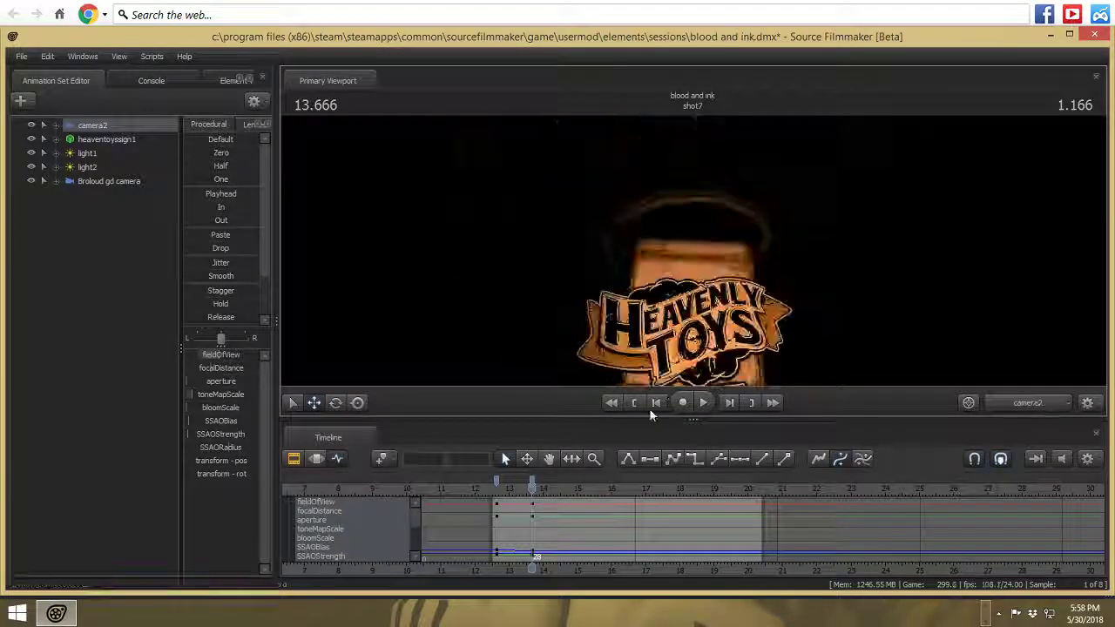
pyautogui.click(1028, 403)
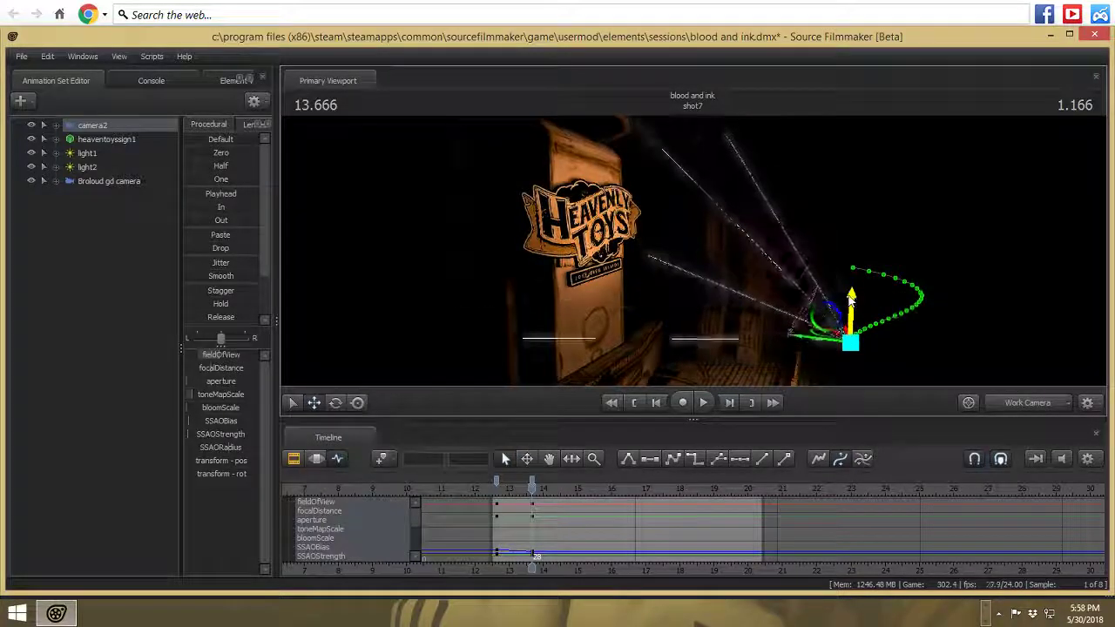
pyautogui.click(1016, 409)
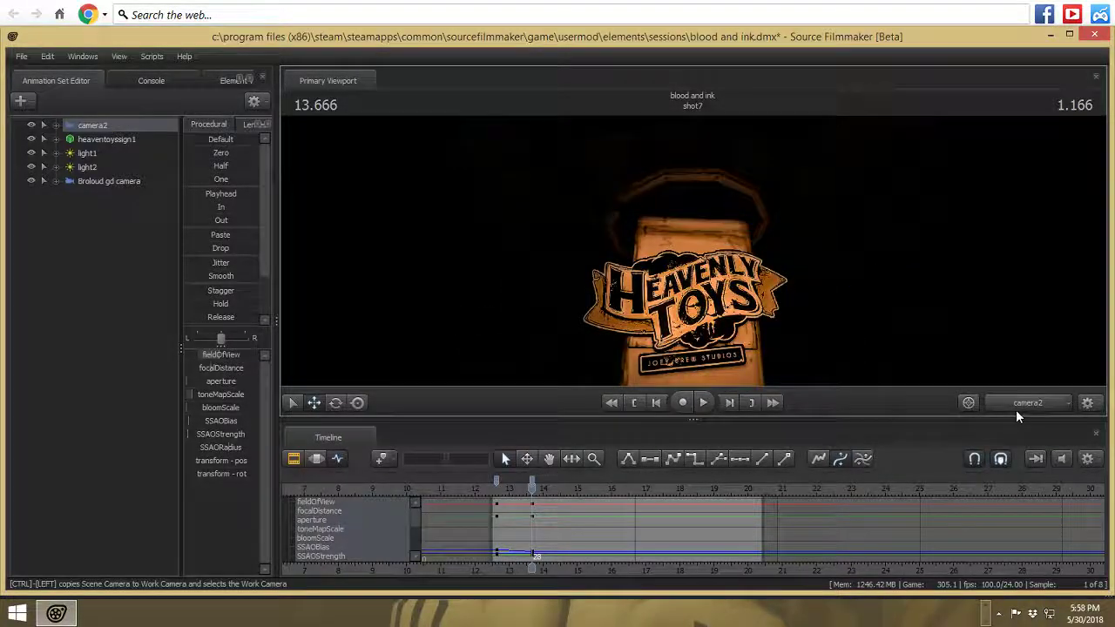
pyautogui.click(1016, 410)
pyautogui.moveTo(858, 323); pyautogui.dragTo(857, 341)
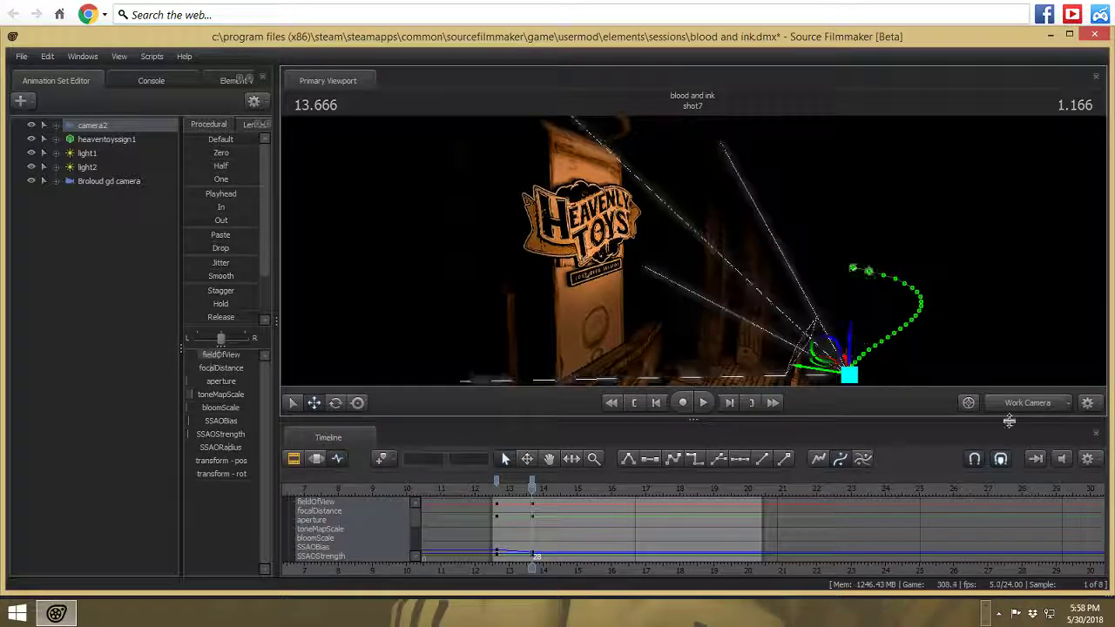
pyautogui.click(1013, 408)
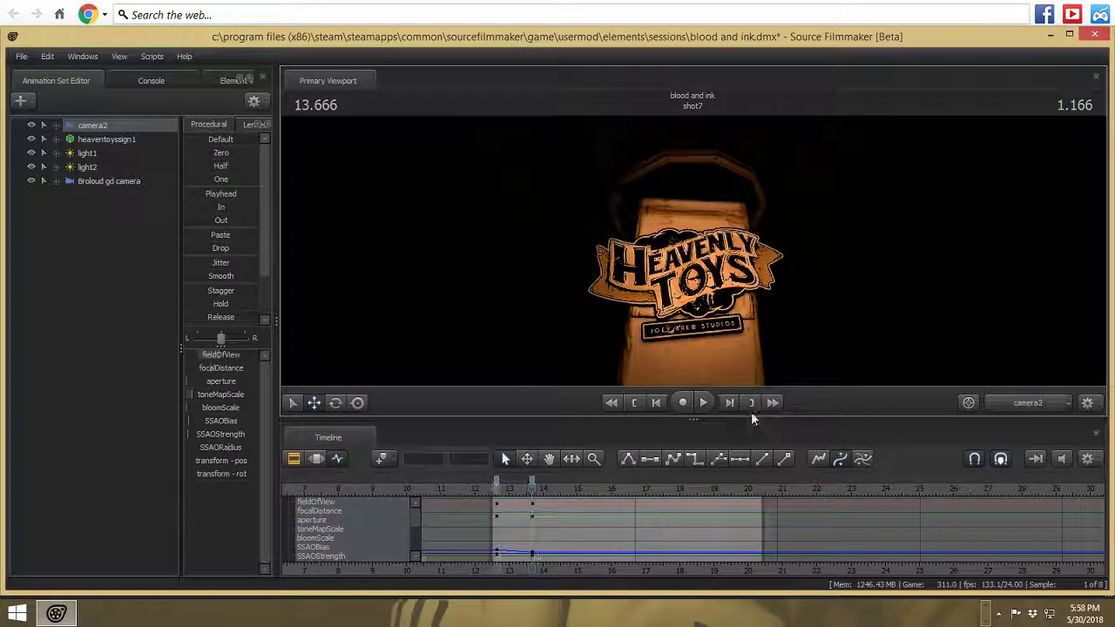
pyautogui.click(706, 403)
pyautogui.click(708, 401)
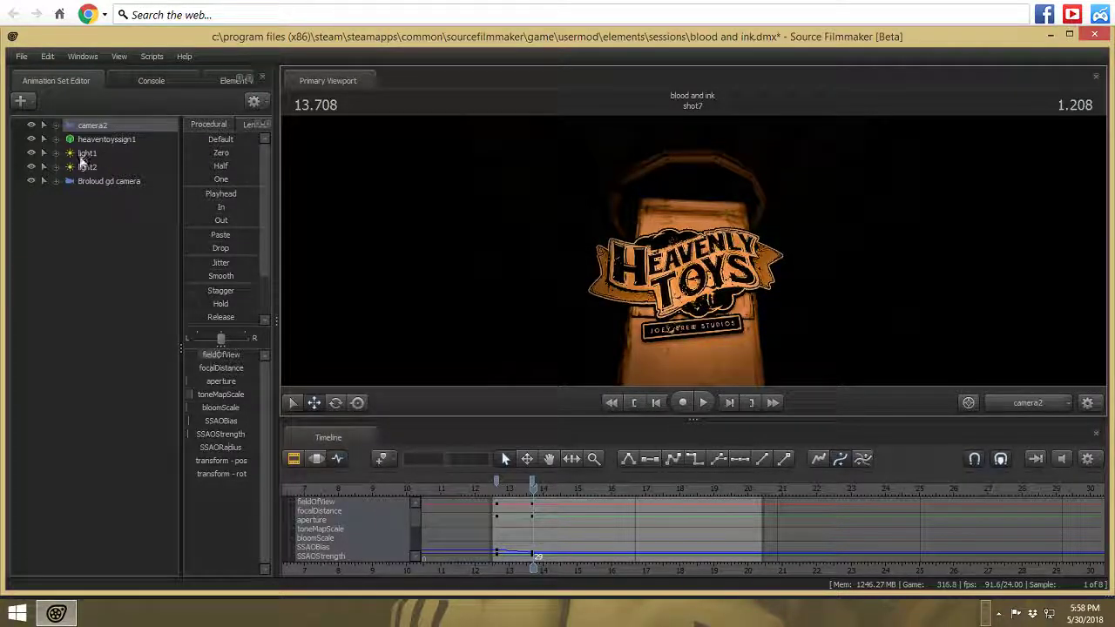
# - Add keyframes for light2 and light1 at 13.541 in the Graph Editor to hold their current lighting
pyautogui.click(78, 167)
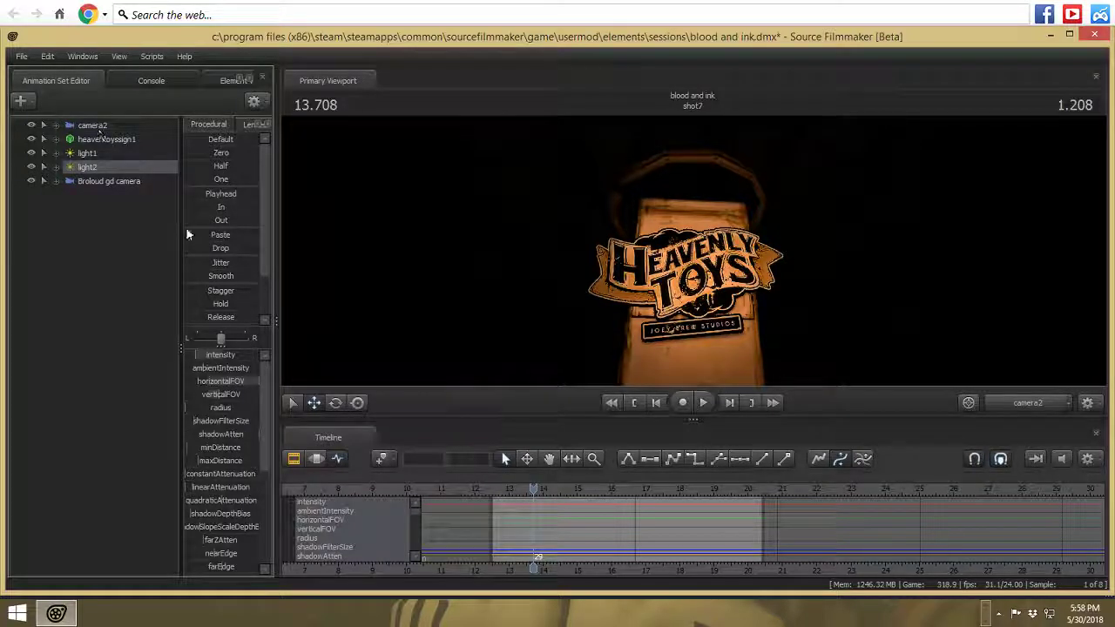
pyautogui.click(534, 484)
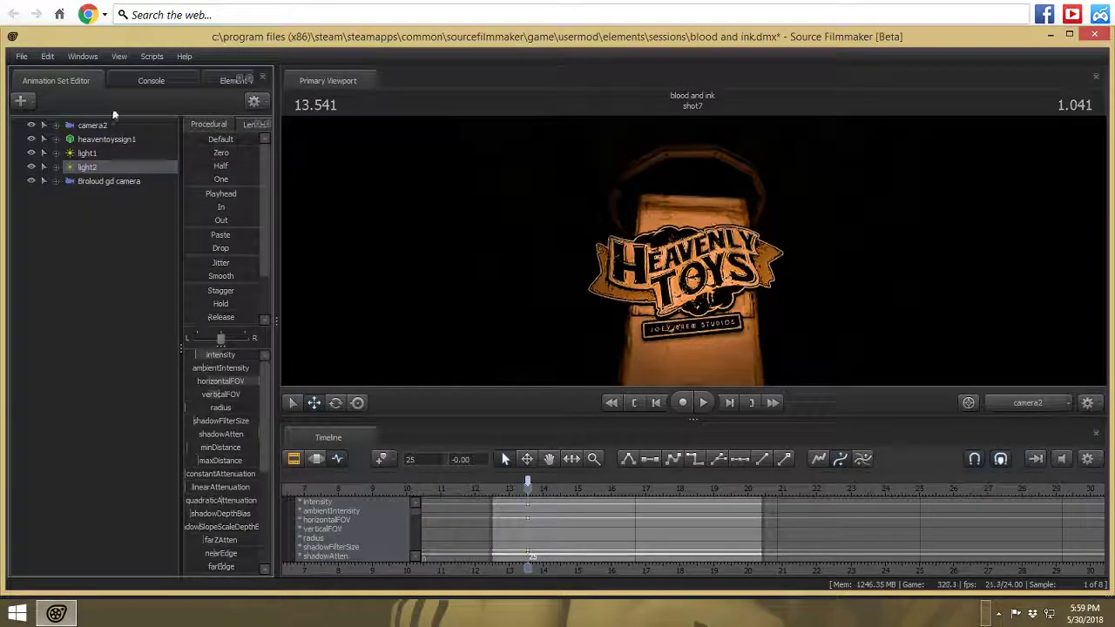
pyautogui.click(87, 153)
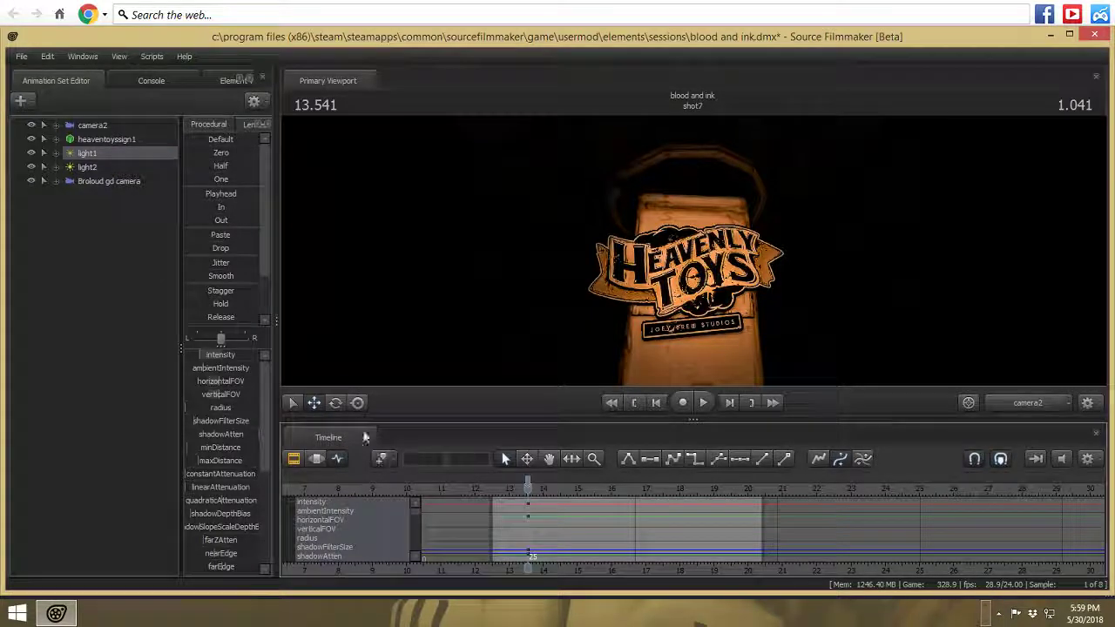
pyautogui.click(89, 167)
# - Advance to 13.708 and key light2 and light1 dark there so the sign blacks out
pyautogui.click(702, 405)
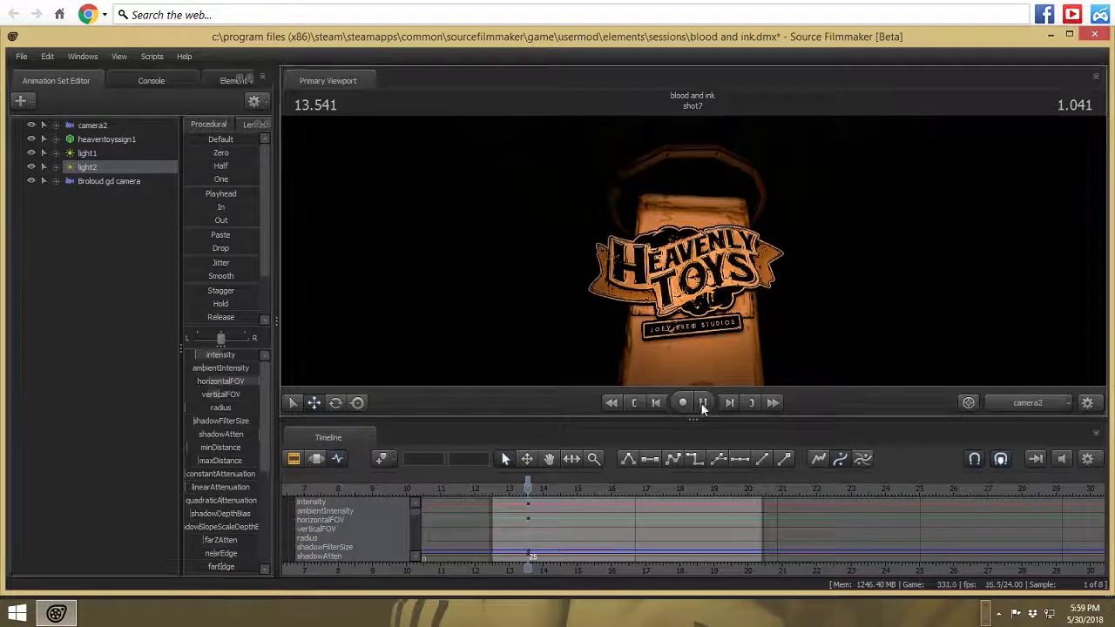
pyautogui.click(702, 404)
pyautogui.click(529, 485)
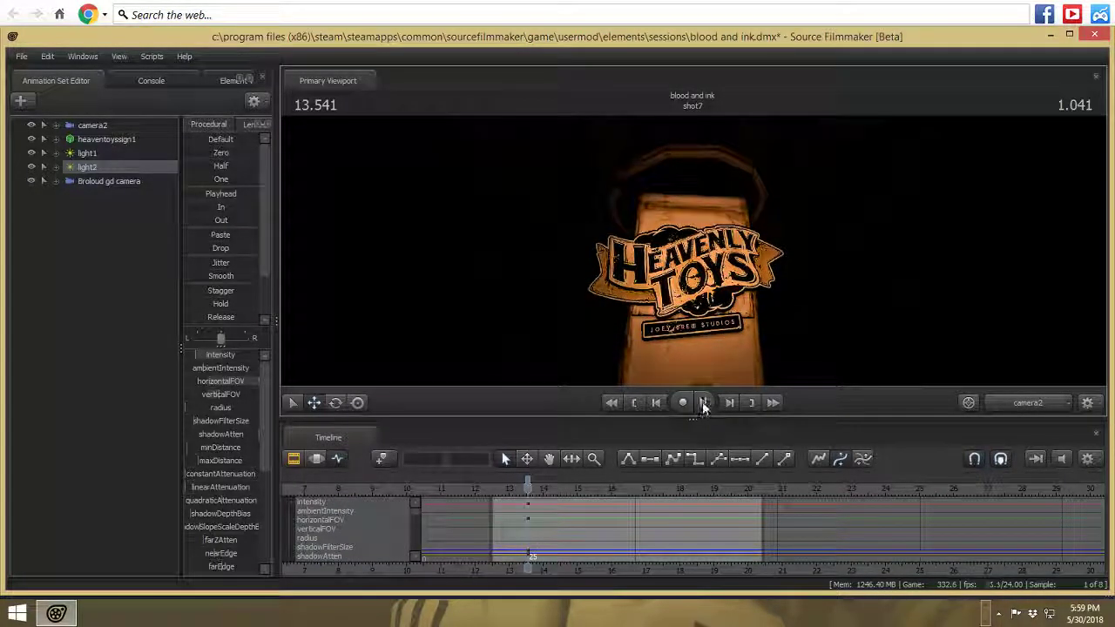
pyautogui.click(703, 403)
pyautogui.click(703, 402)
pyautogui.click(727, 403)
pyautogui.click(728, 403)
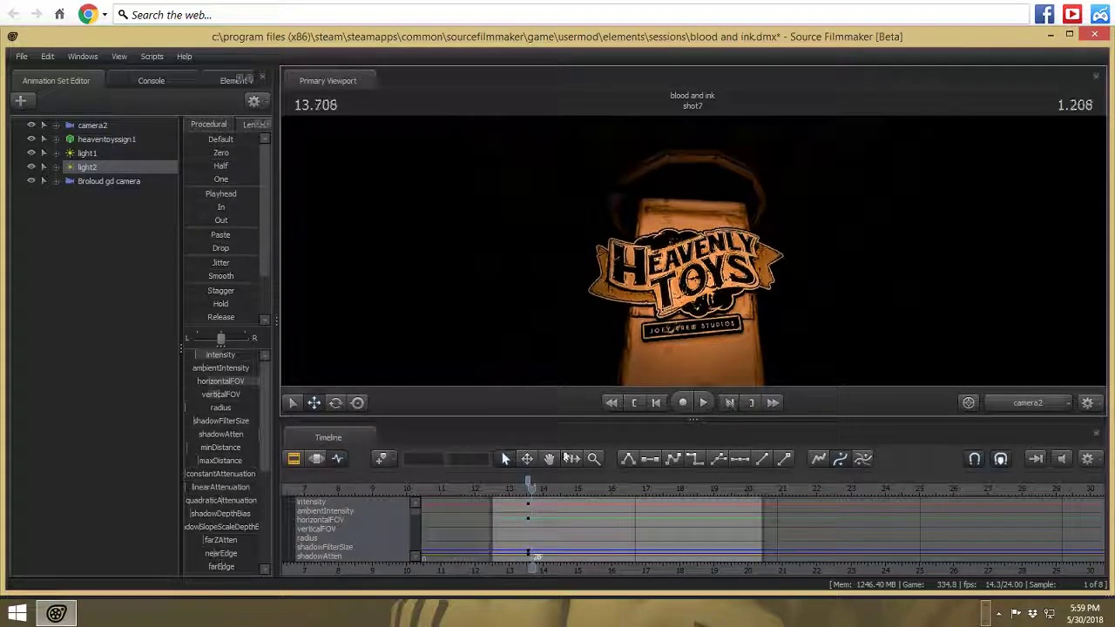
pyautogui.click(98, 155)
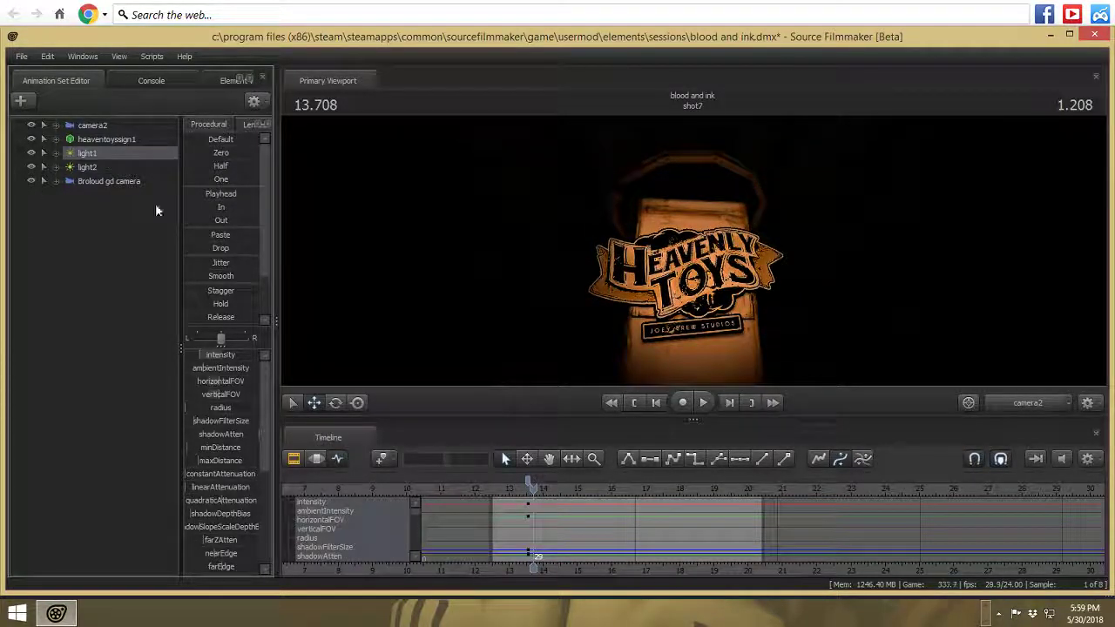
# - Play the sequence from 11.708 in shot5 into shot7 to review the camera move and the blackout
pyautogui.click(706, 404)
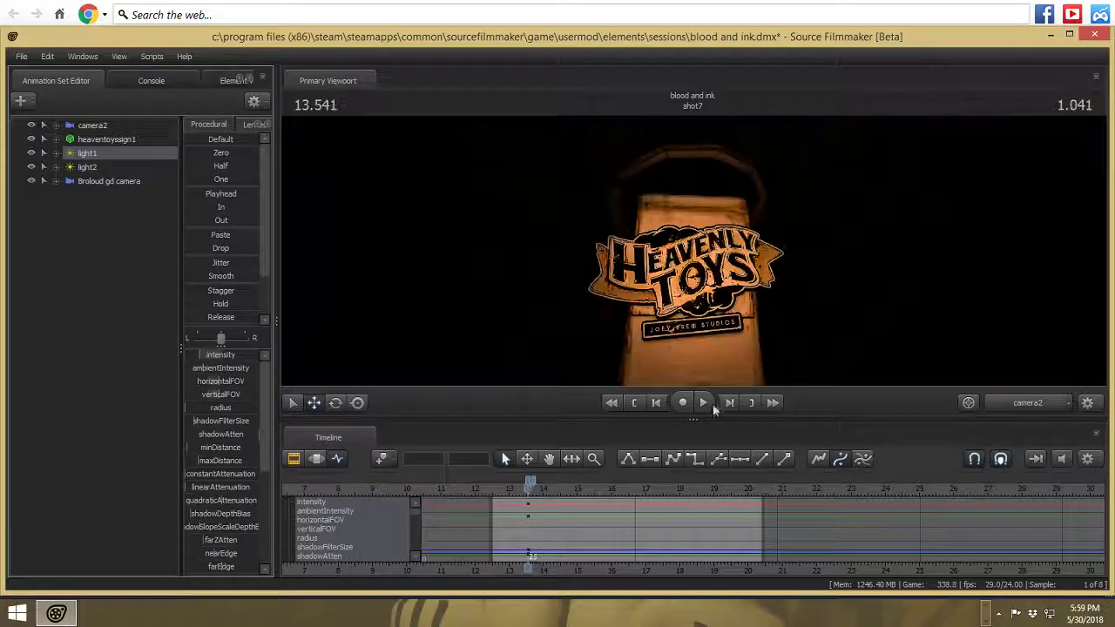
pyautogui.moveTo(523, 488); pyautogui.dragTo(465, 500)
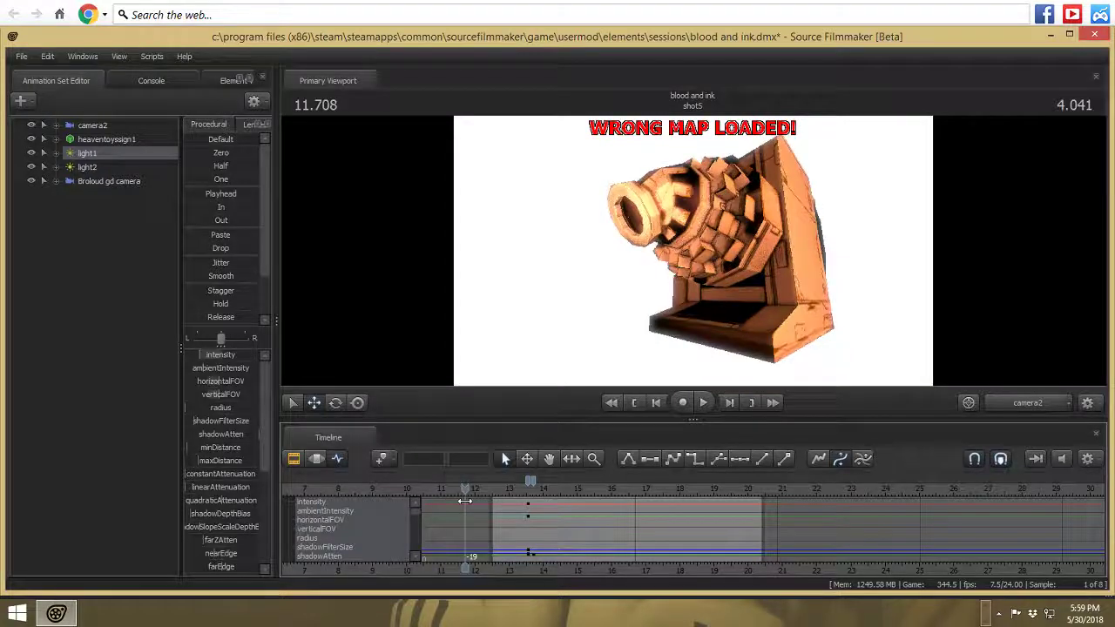
pyautogui.click(702, 405)
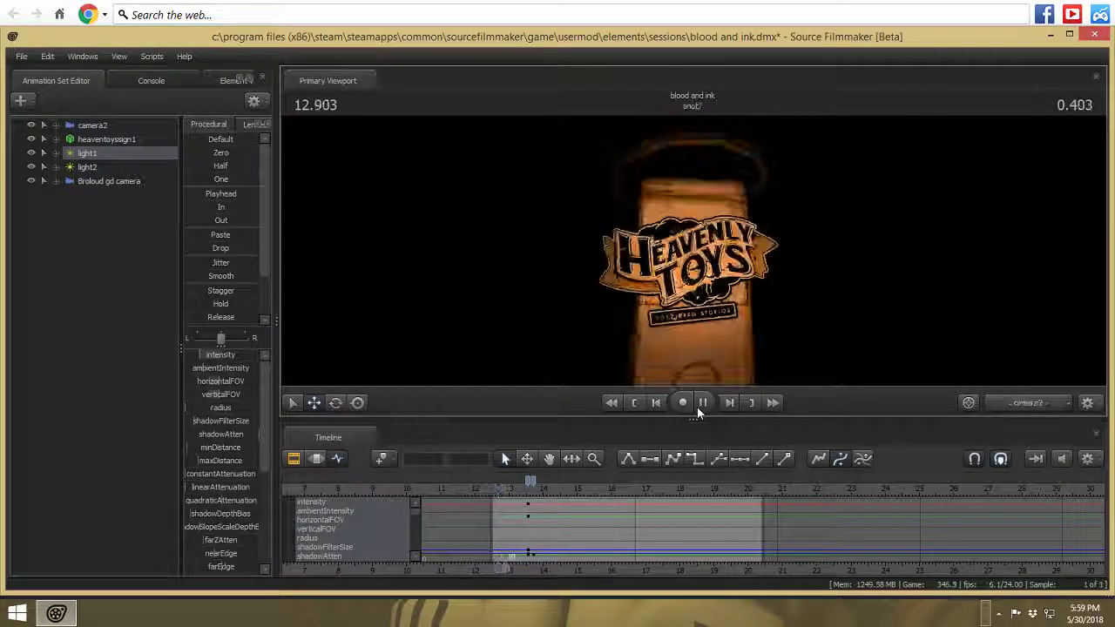
pyautogui.click(698, 406)
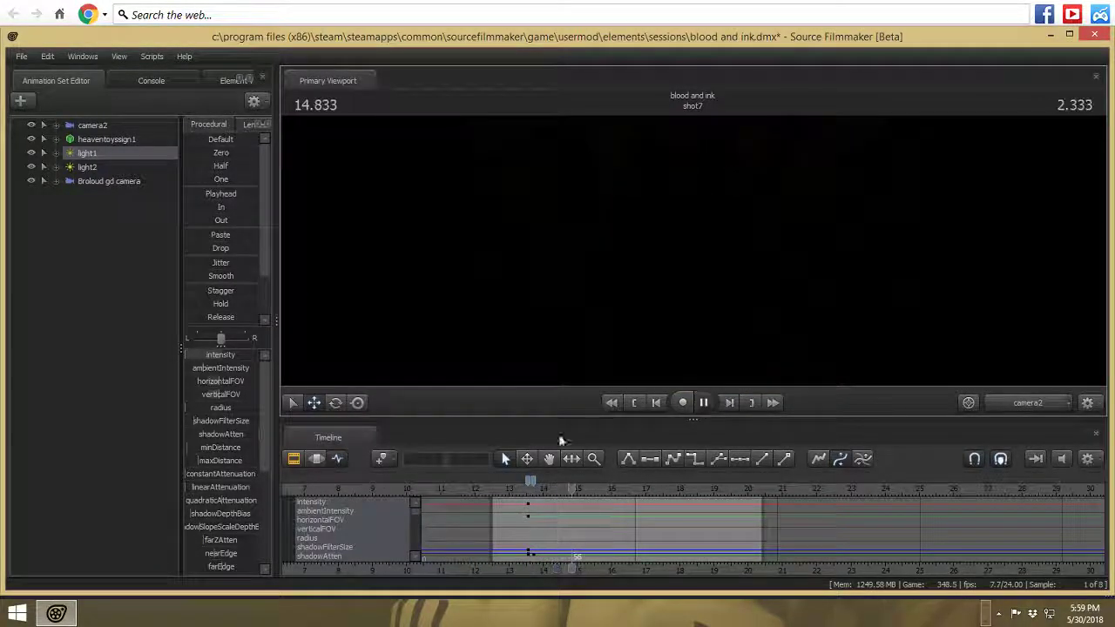
# - Switch to the Clip Editor and replay the blackout in shot7
pyautogui.click(294, 460)
pyautogui.moveTo(575, 489); pyautogui.dragTo(512, 489)
pyautogui.click(703, 403)
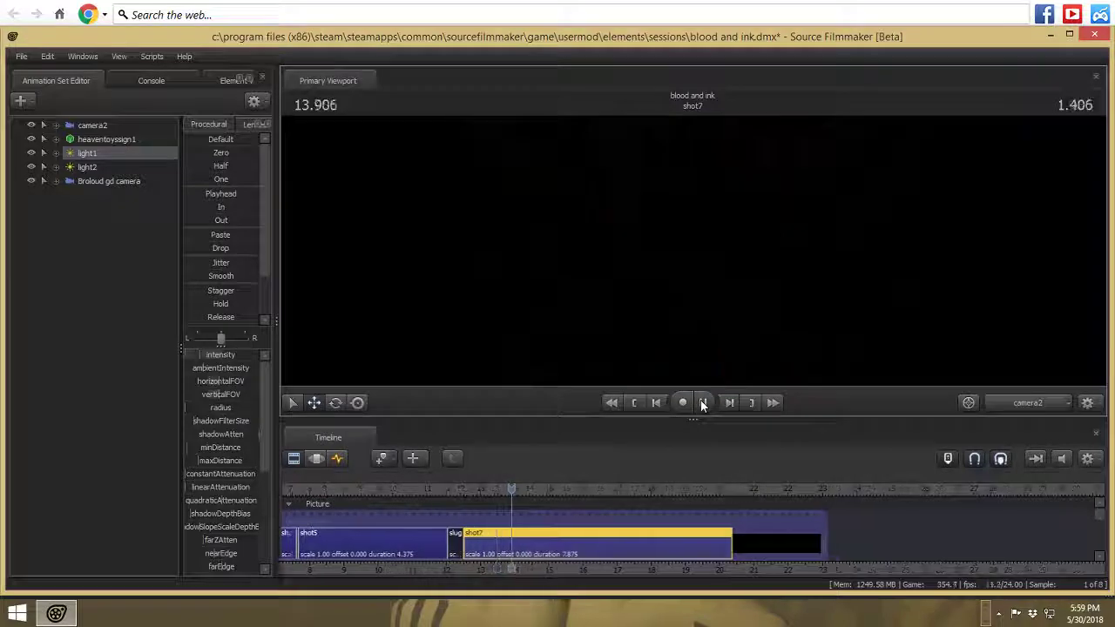
# - Stop playback, trim the end of shot7 back to 14.541, and insert a new shot in the empty stretch after it
pyautogui.click(703, 403)
pyautogui.moveTo(711, 543); pyautogui.dragTo(504, 547)
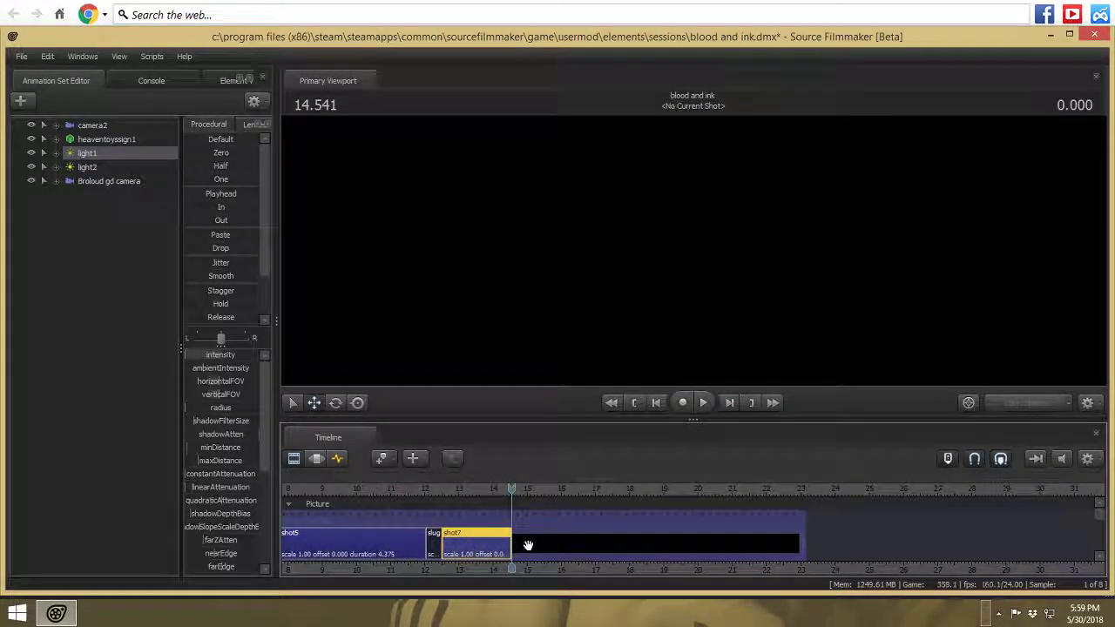
pyautogui.rightClick(528, 544)
pyautogui.click(622, 599)
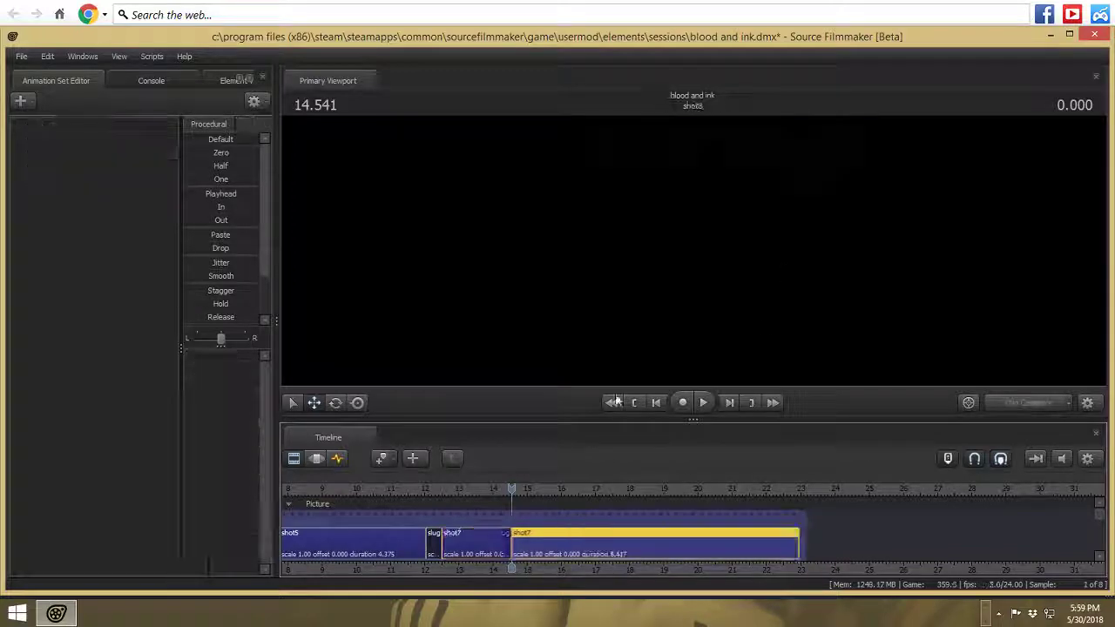
# - Show shot8 in the Element Viewer and set its mapname to batimch2.bsp
pyautogui.rightClick(562, 542)
pyautogui.click(642, 286)
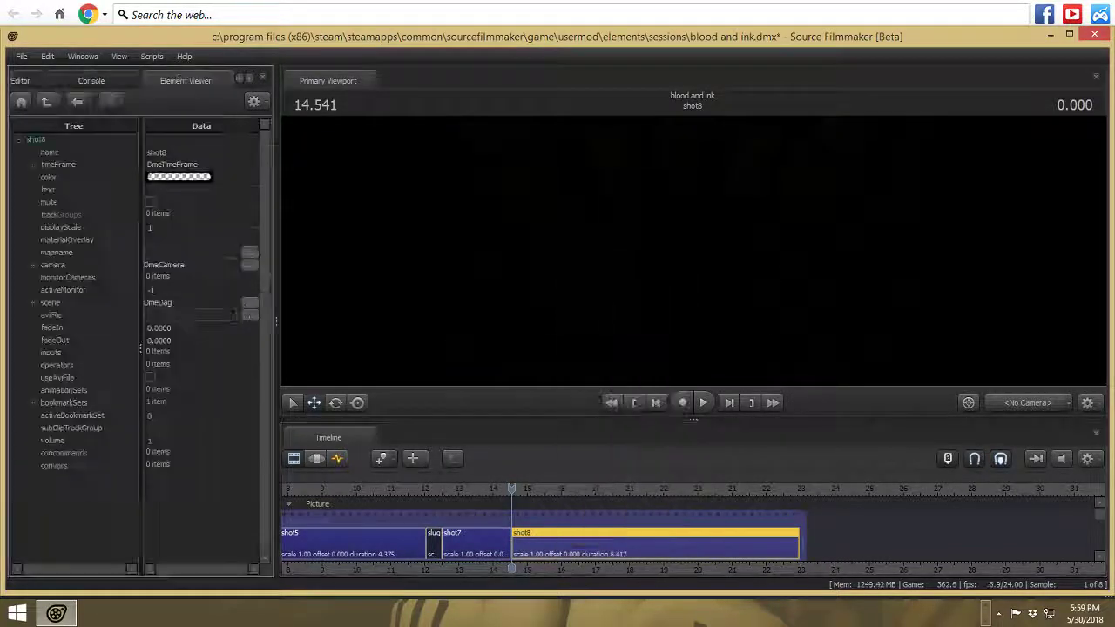
pyautogui.click(251, 253)
pyautogui.press('BackSpace')
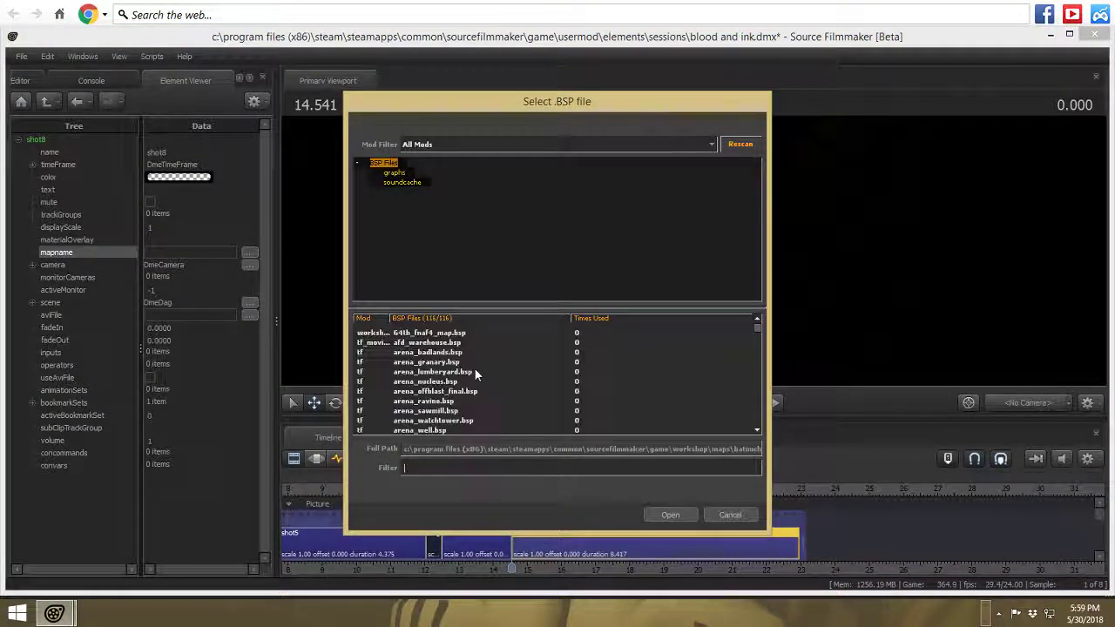
pyautogui.scroll(-4, 498, 388)
pyautogui.scroll(2, 453, 388)
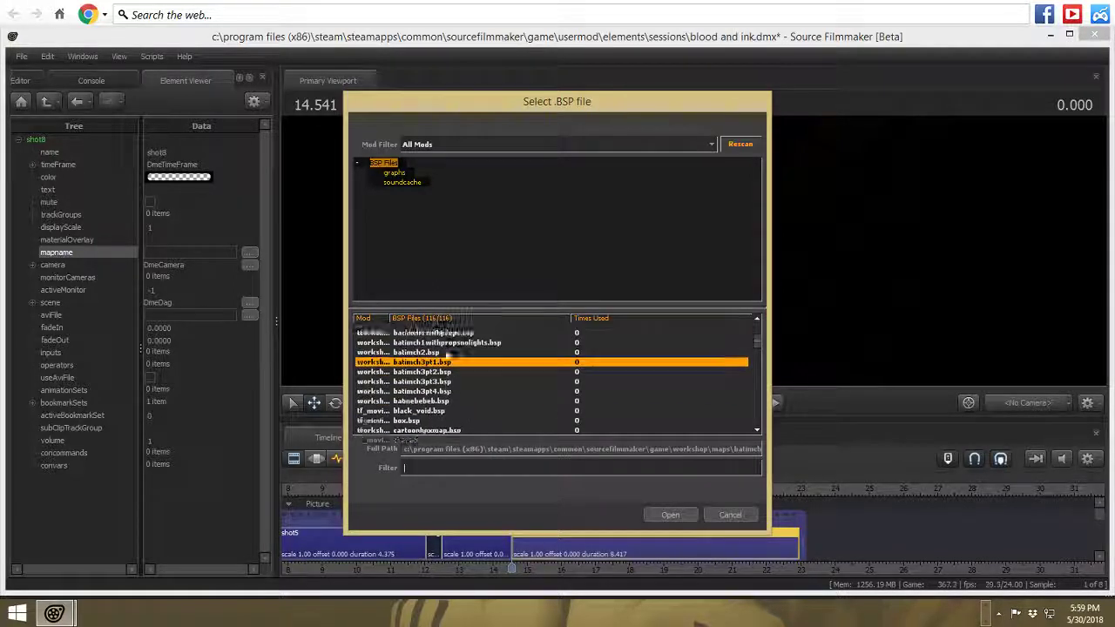
pyautogui.click(452, 384)
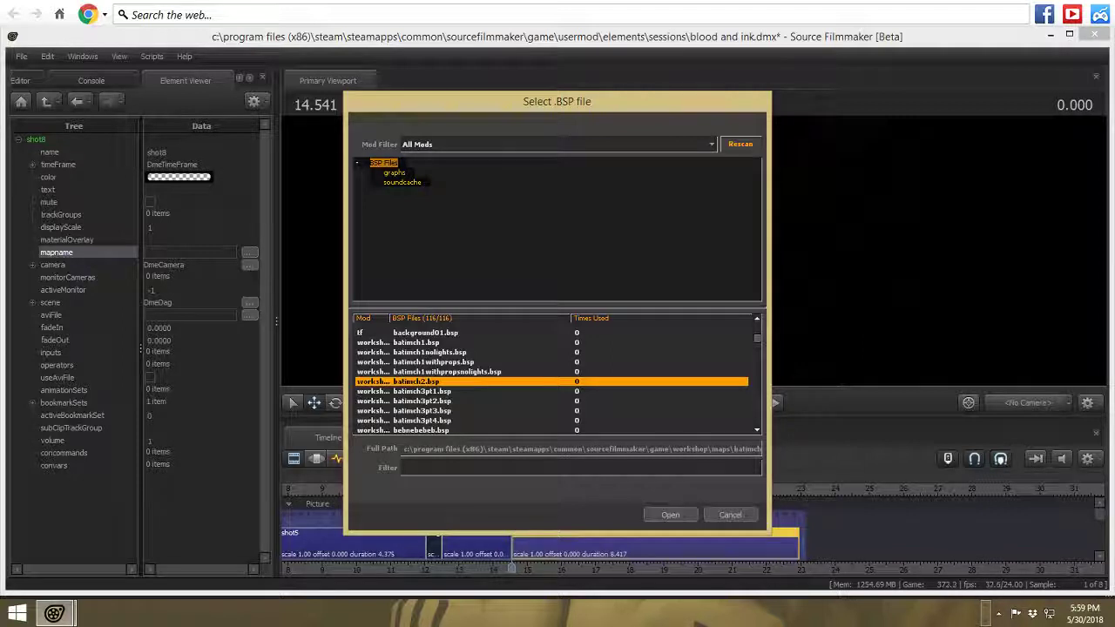
pyautogui.click(426, 345)
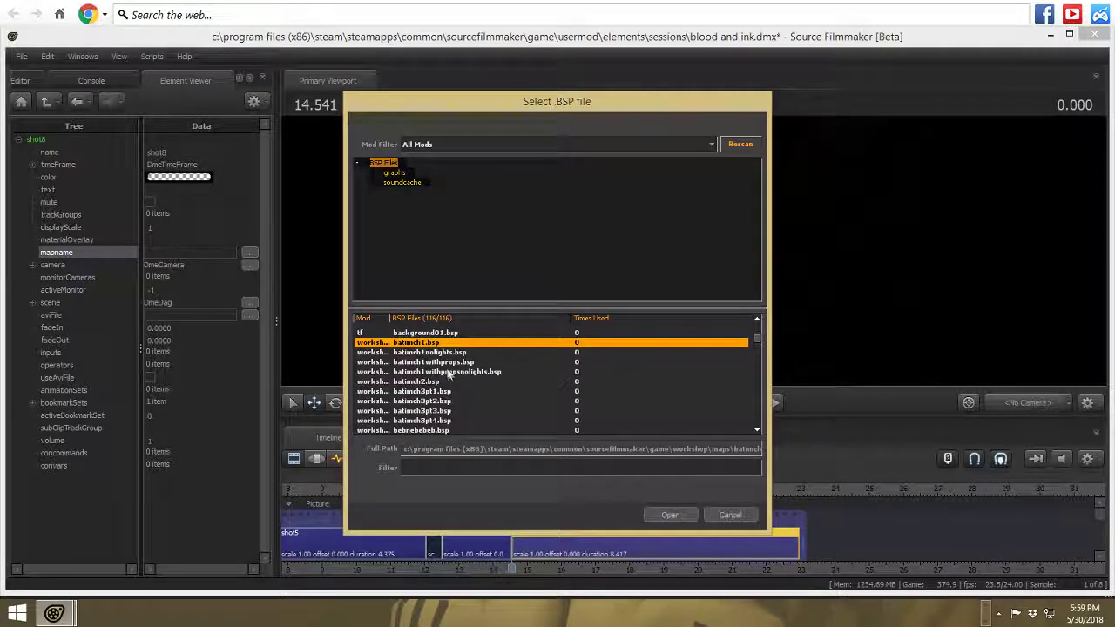
pyautogui.click(451, 373)
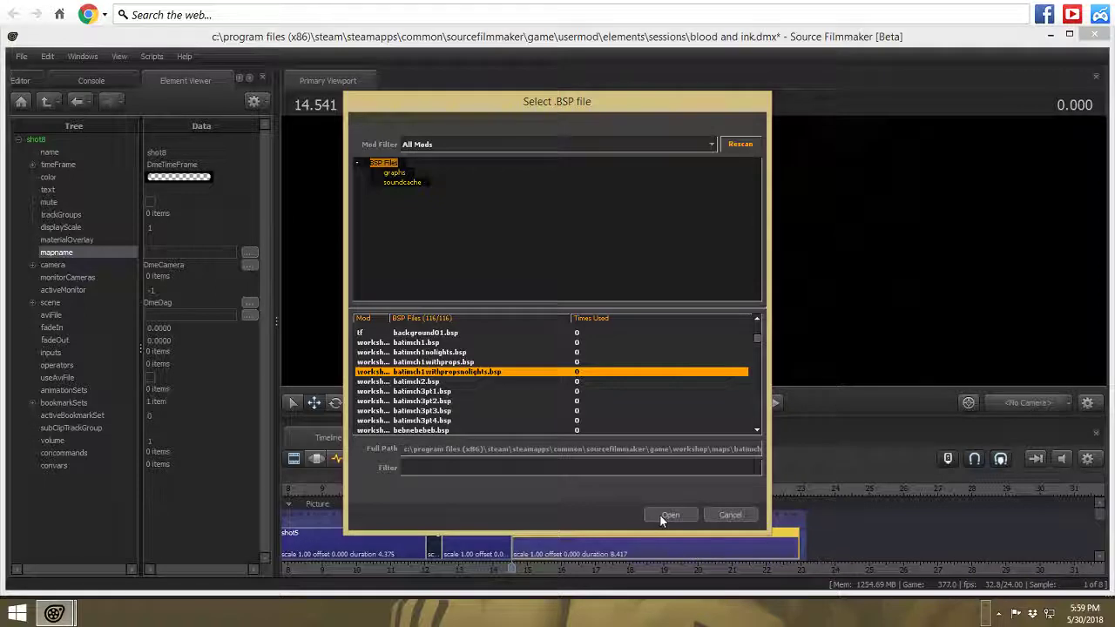
pyautogui.click(440, 393)
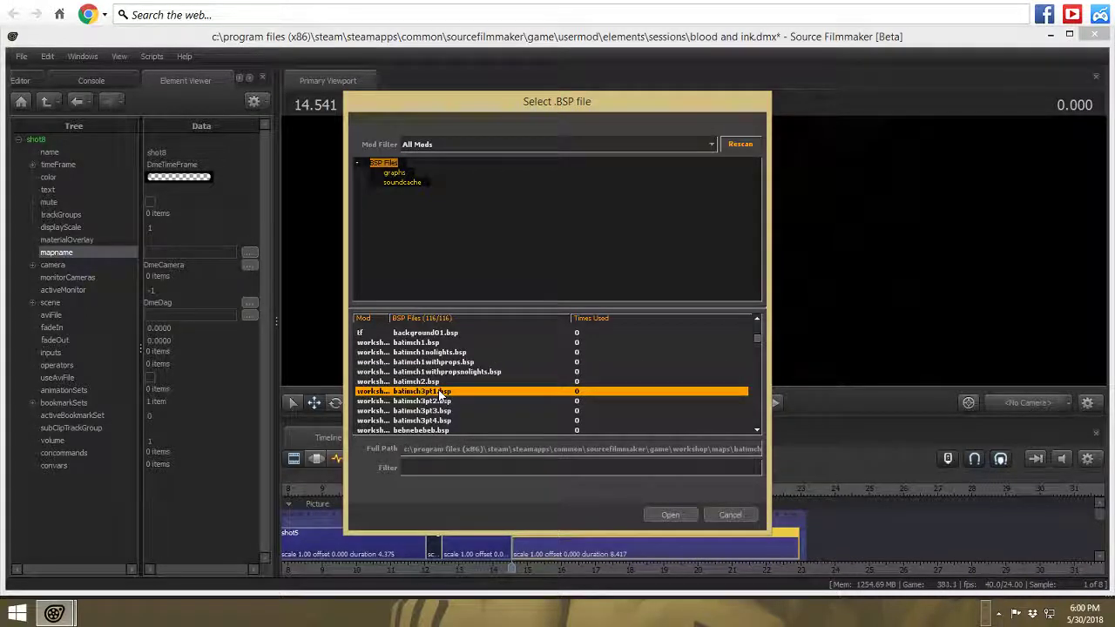
pyautogui.click(432, 403)
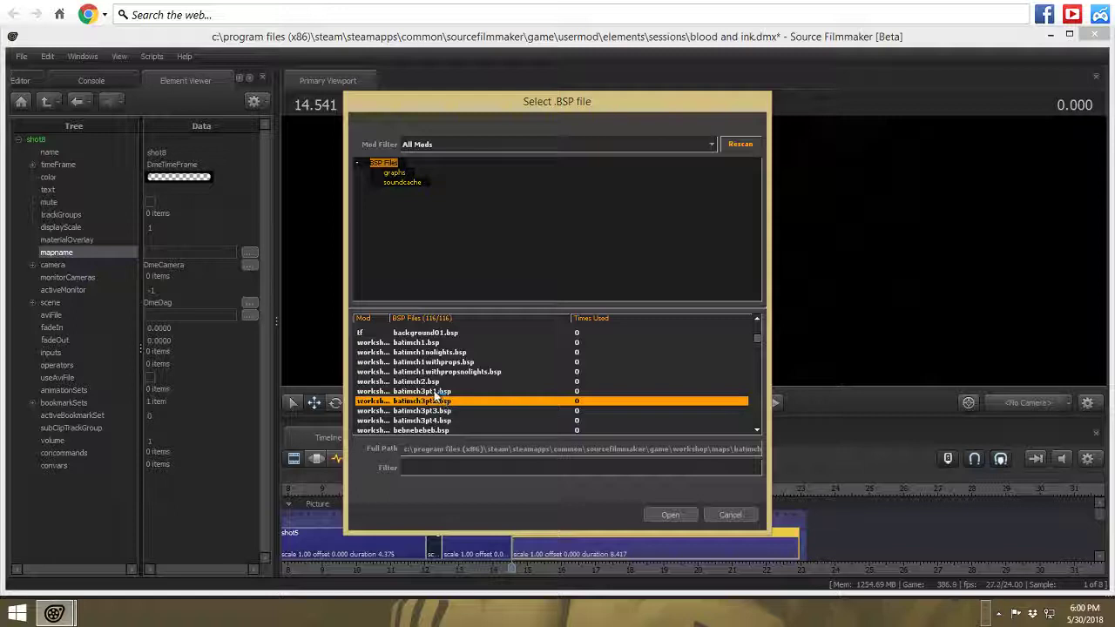
pyautogui.click(435, 392)
pyautogui.click(432, 382)
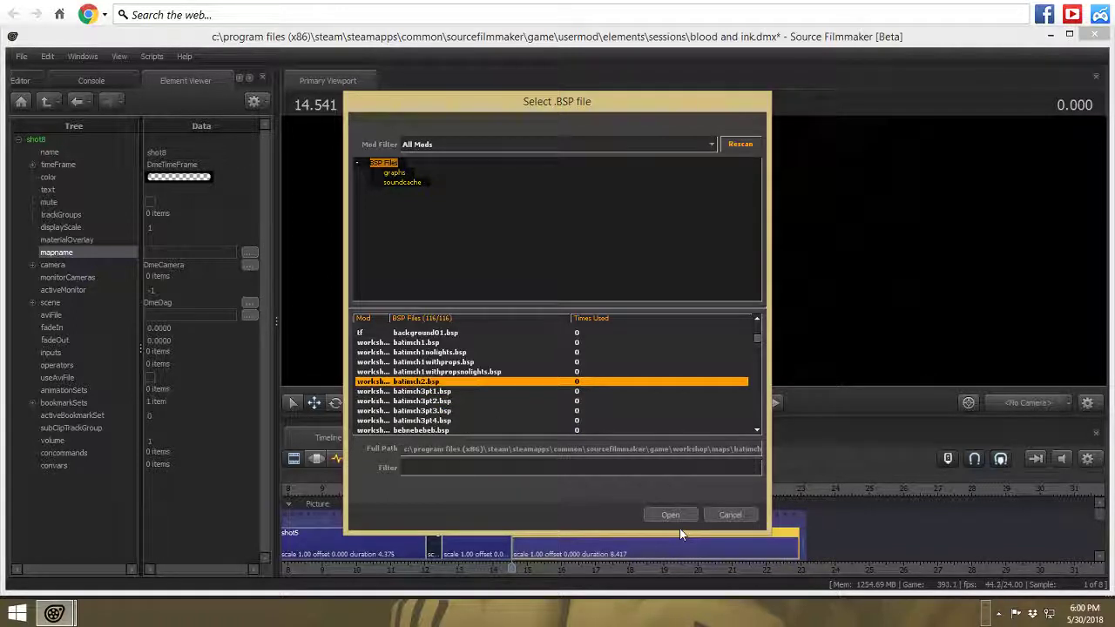
pyautogui.click(673, 515)
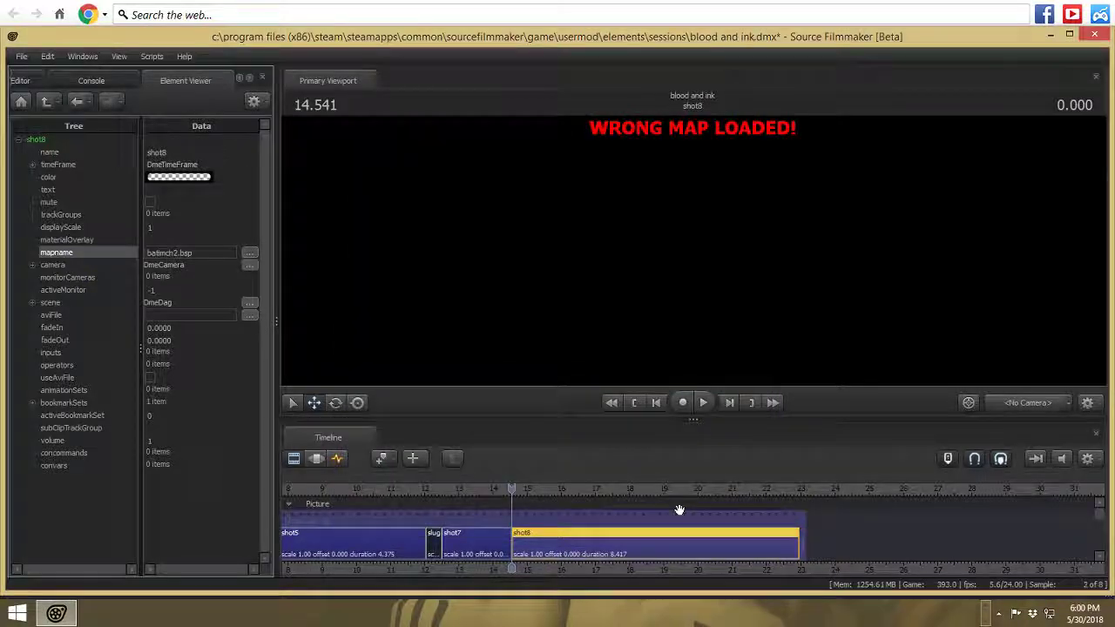
# - Load the batimch2.bsp map for shot8
pyautogui.click(755, 340)
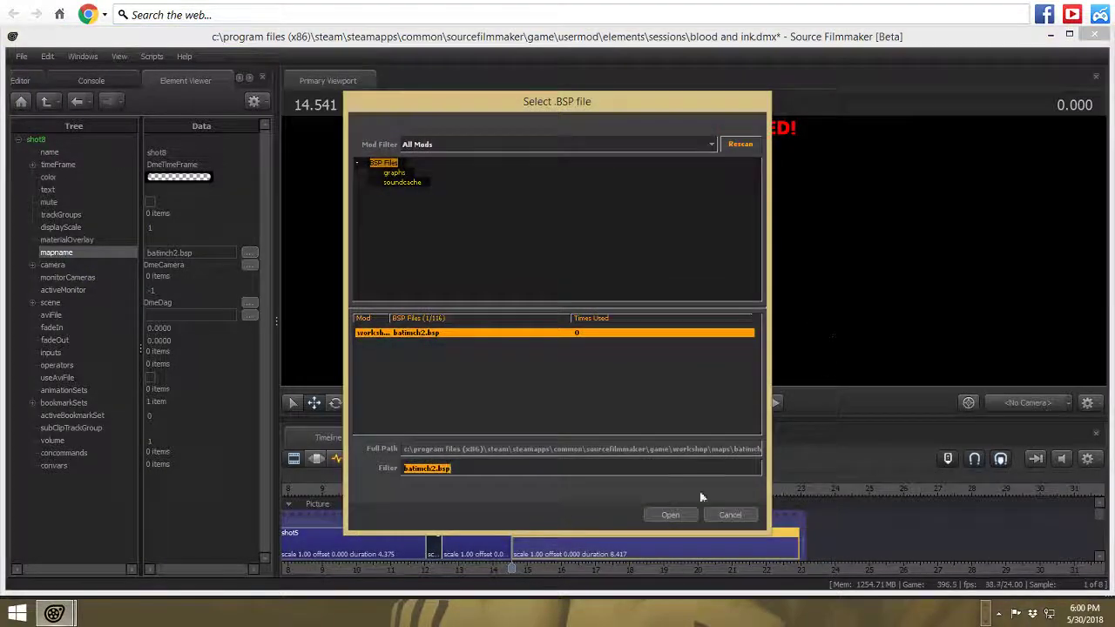
pyautogui.click(672, 514)
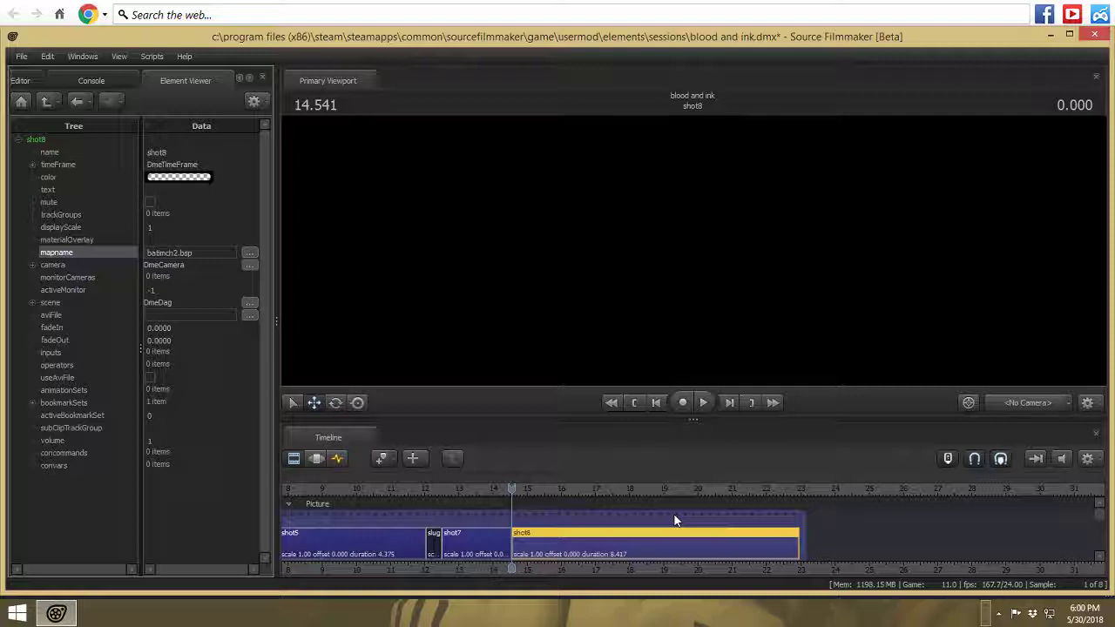
pyautogui.rightClick(600, 202)
pyautogui.click(630, 234)
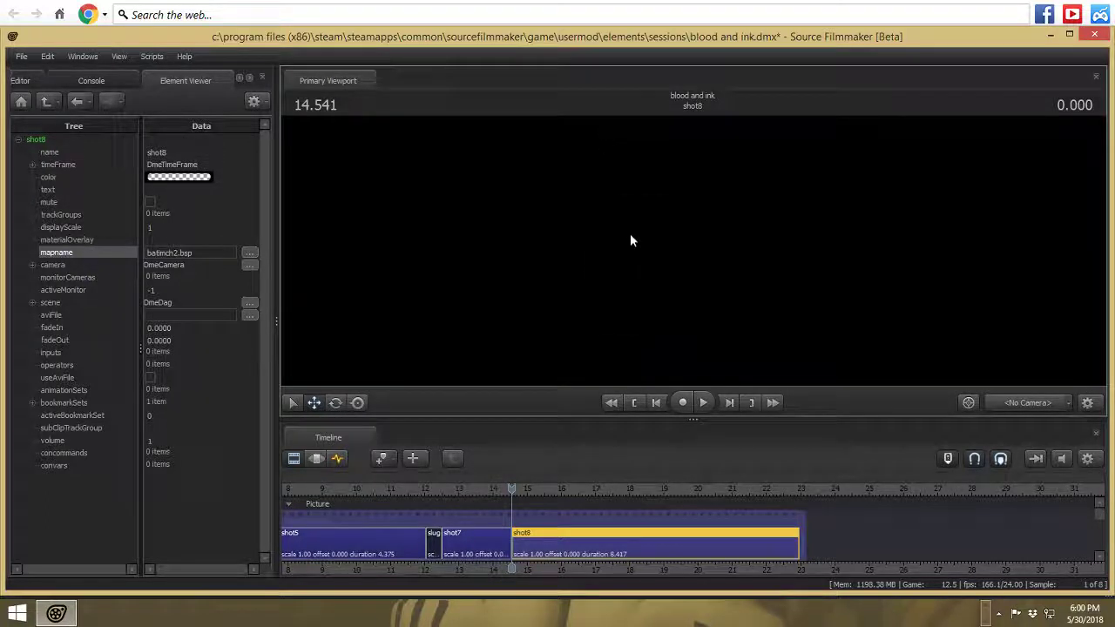
# - Create an animation set for a new camera in shot8
pyautogui.click(22, 82)
pyautogui.click(21, 102)
pyautogui.click(159, 144)
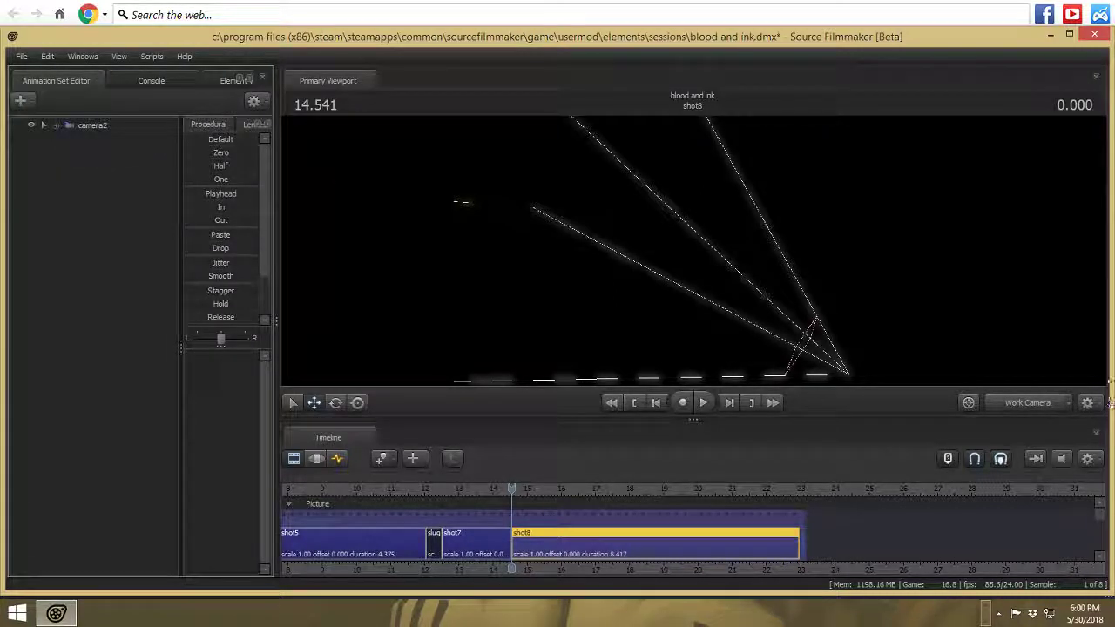
# - Make camera2 the scene camera of shot8, select it in the Motion Editor, and return to the work camera view
pyautogui.click(1071, 405)
pyautogui.moveTo(1037, 451)
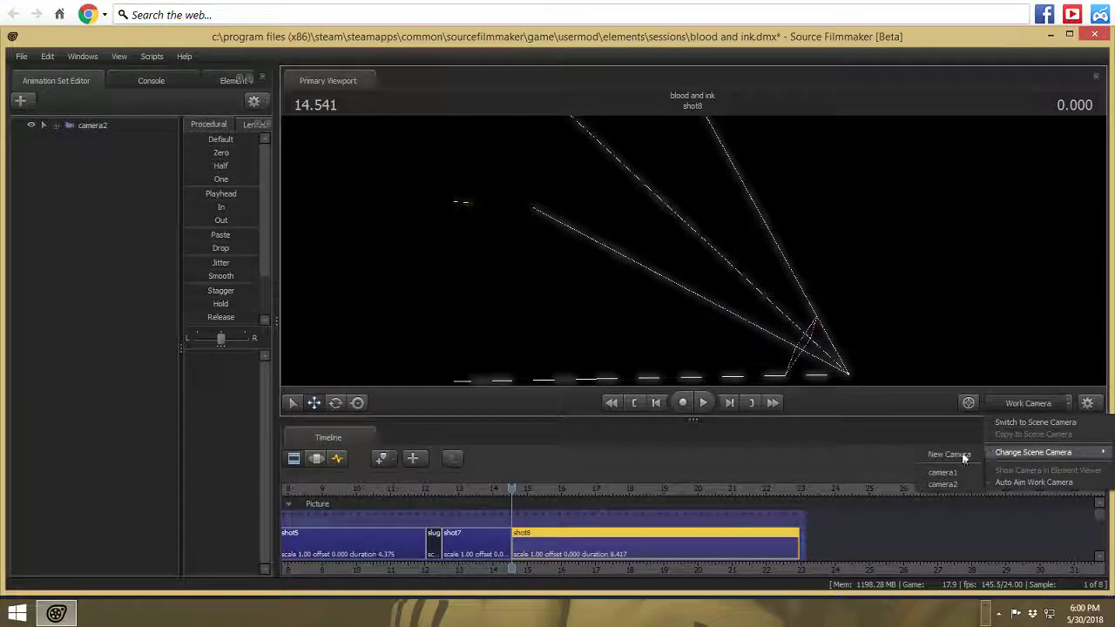
pyautogui.click(940, 485)
pyautogui.click(98, 128)
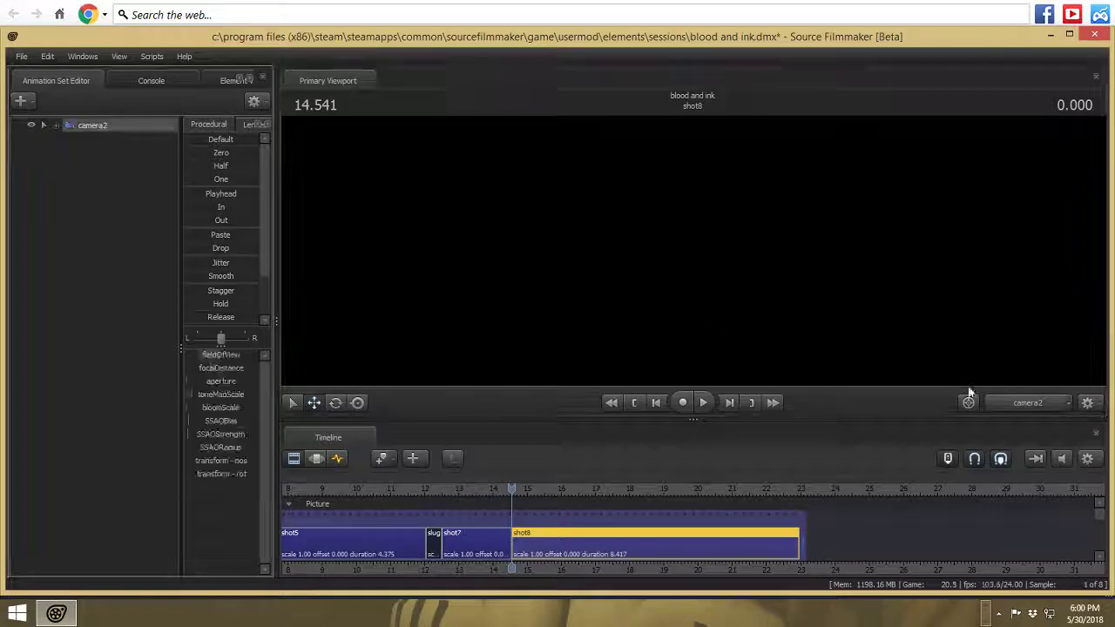
pyautogui.click(317, 459)
pyautogui.click(1000, 407)
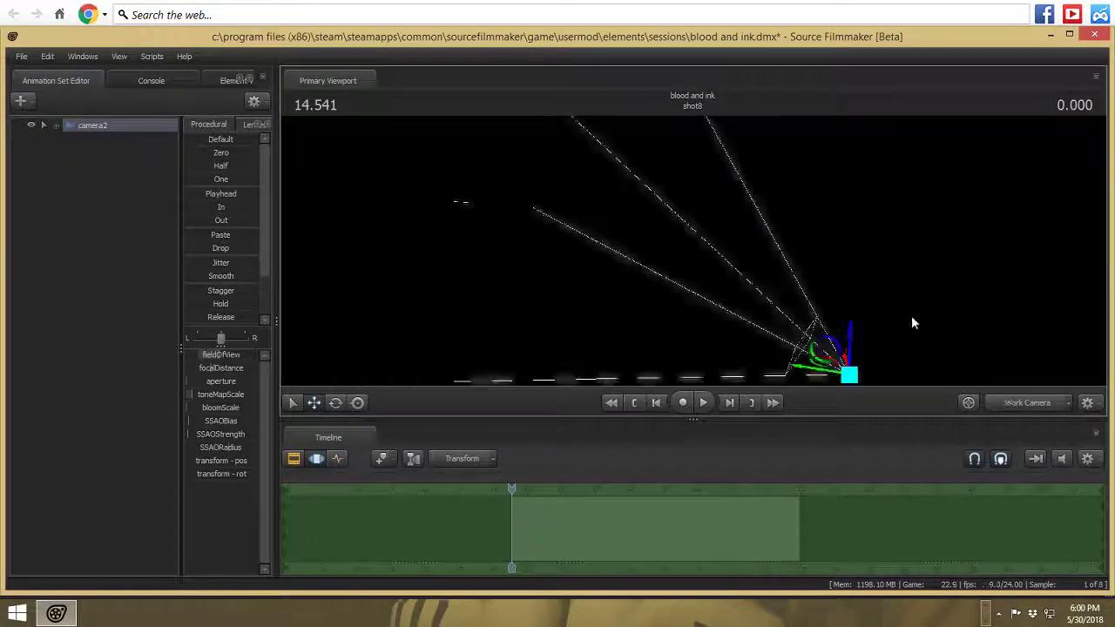
# - Fly the work camera through the wooden rooms and corridors of the map to the ink-splattered display wall
pyautogui.moveTo(693, 251); pyautogui.dragTo(941, 335)
pyautogui.press('w')
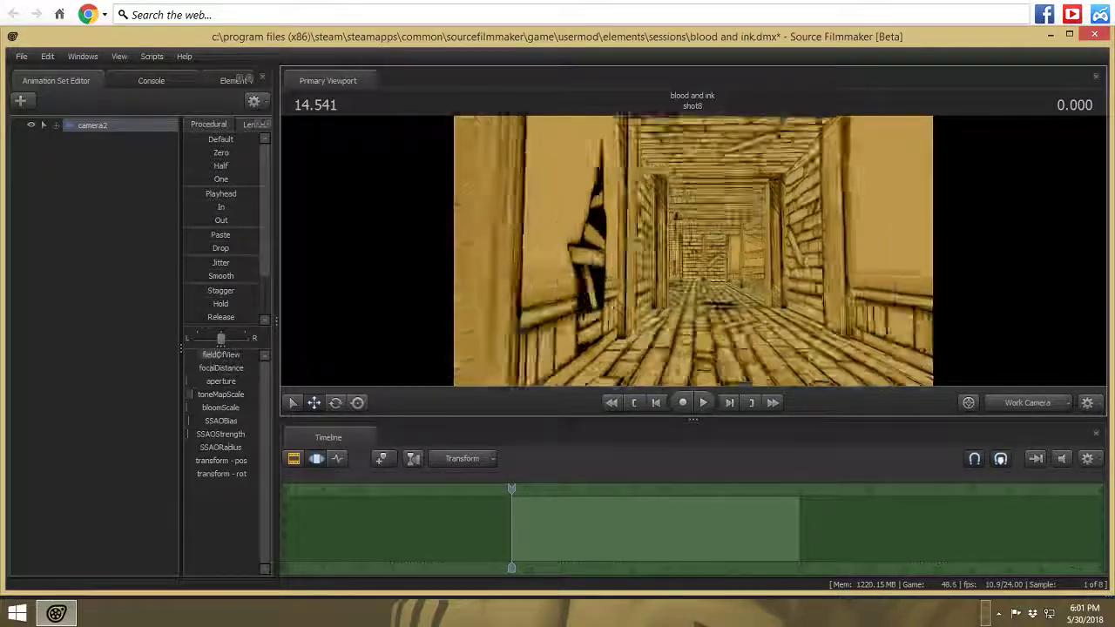
pyautogui.press('w')
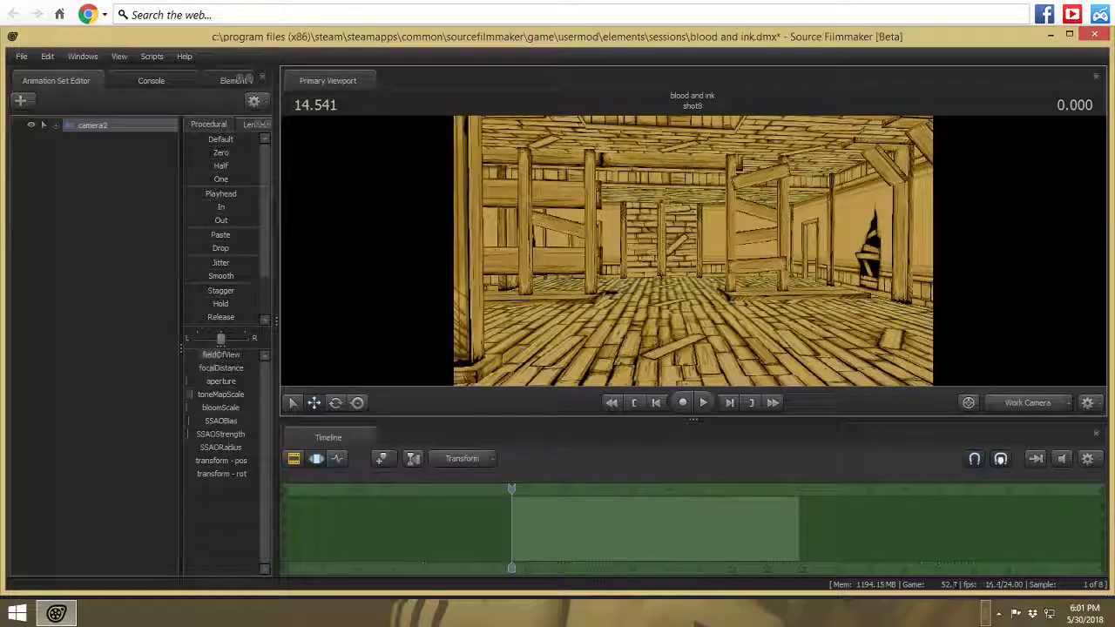
pyautogui.press('w')
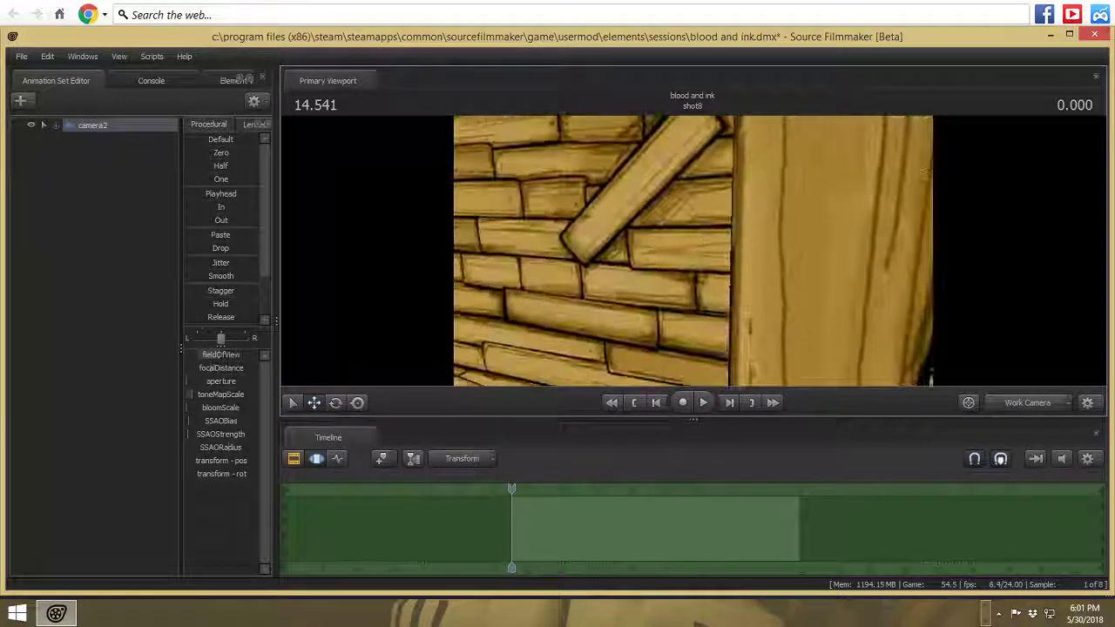
pyautogui.press('w')
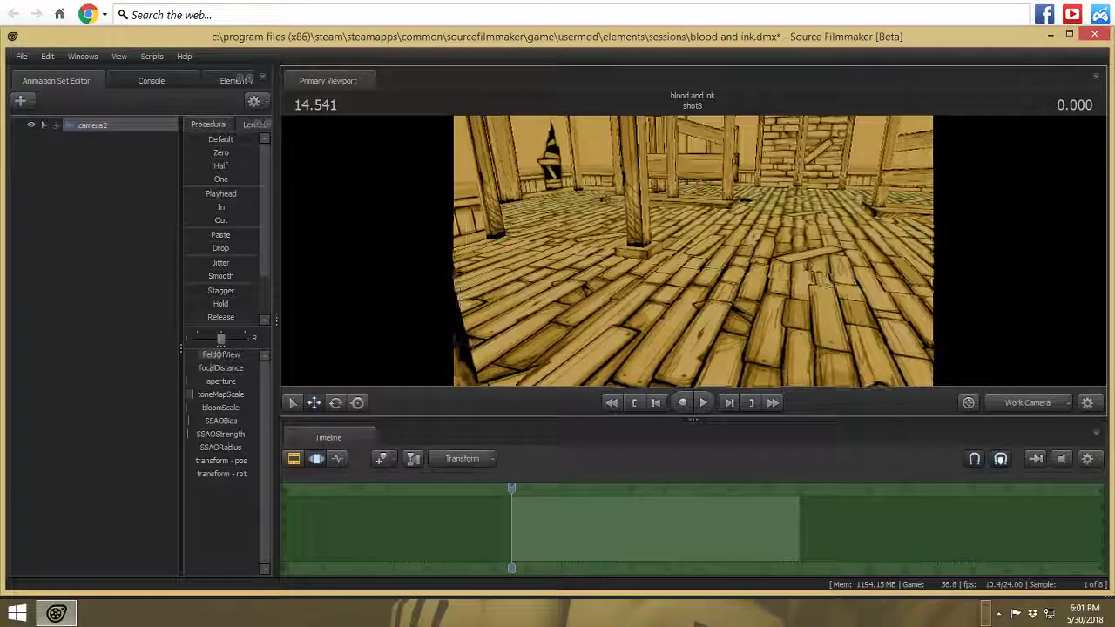
pyautogui.press('w')
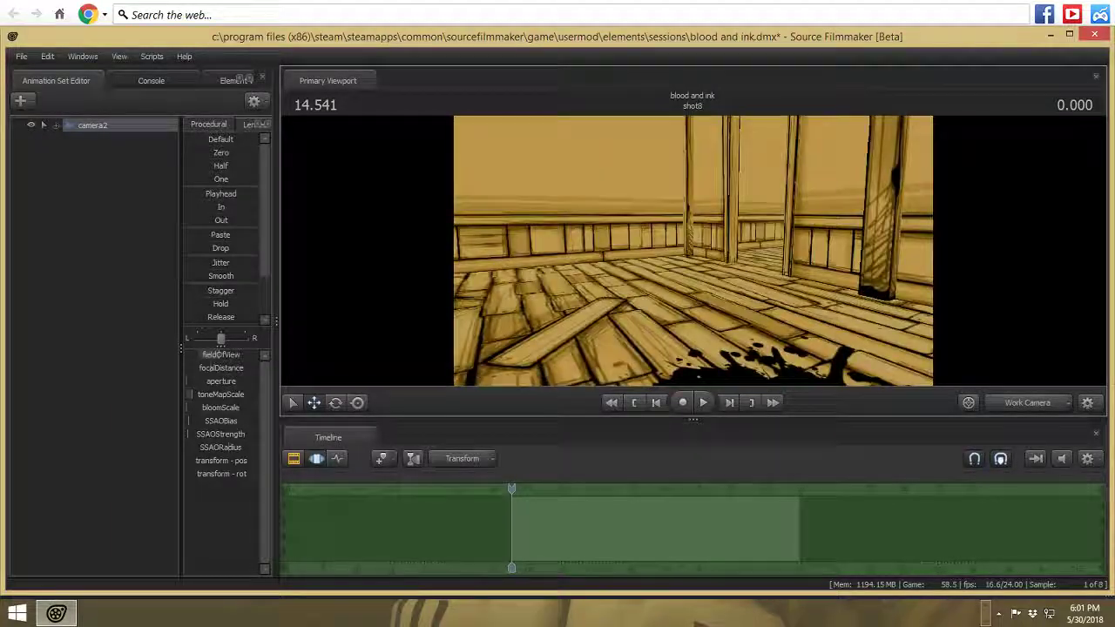
pyautogui.press('w')
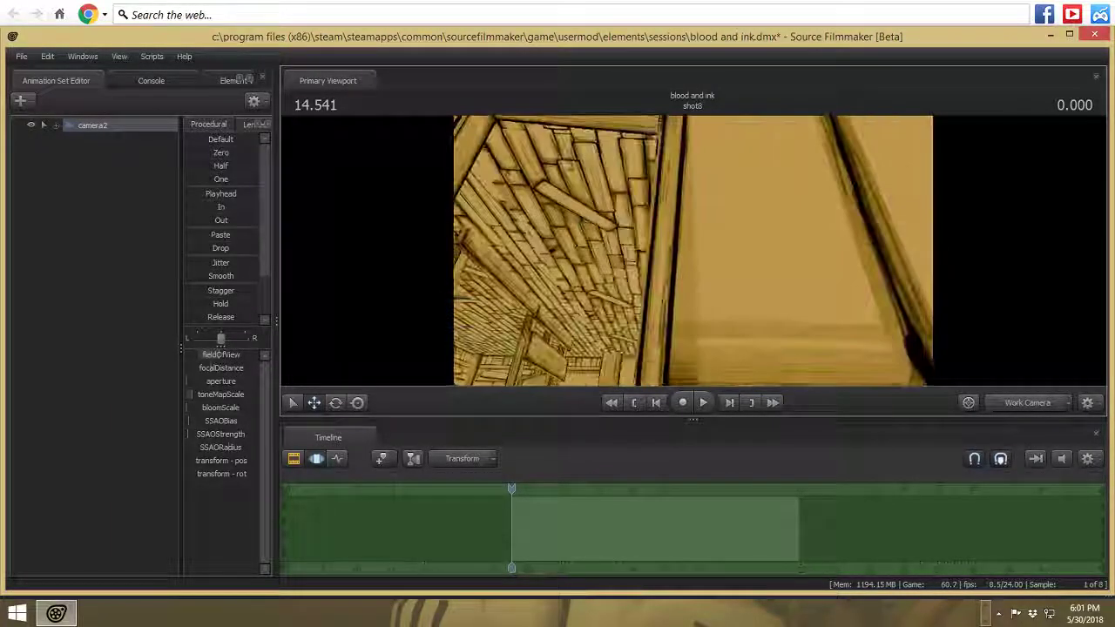
pyautogui.press('w')
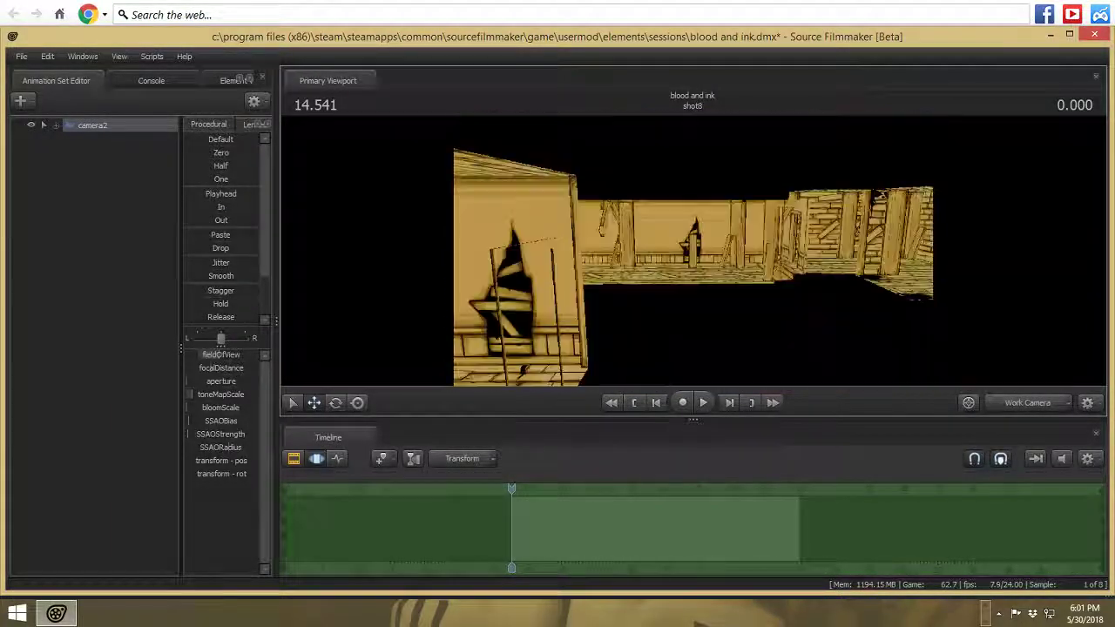
pyautogui.press('w')
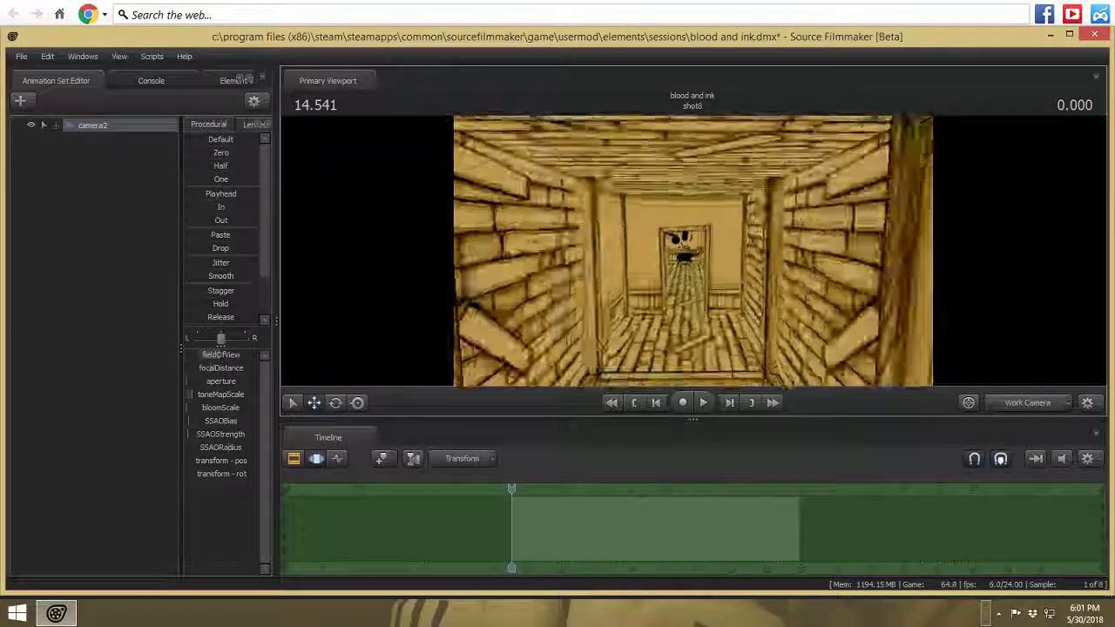
pyautogui.press('w')
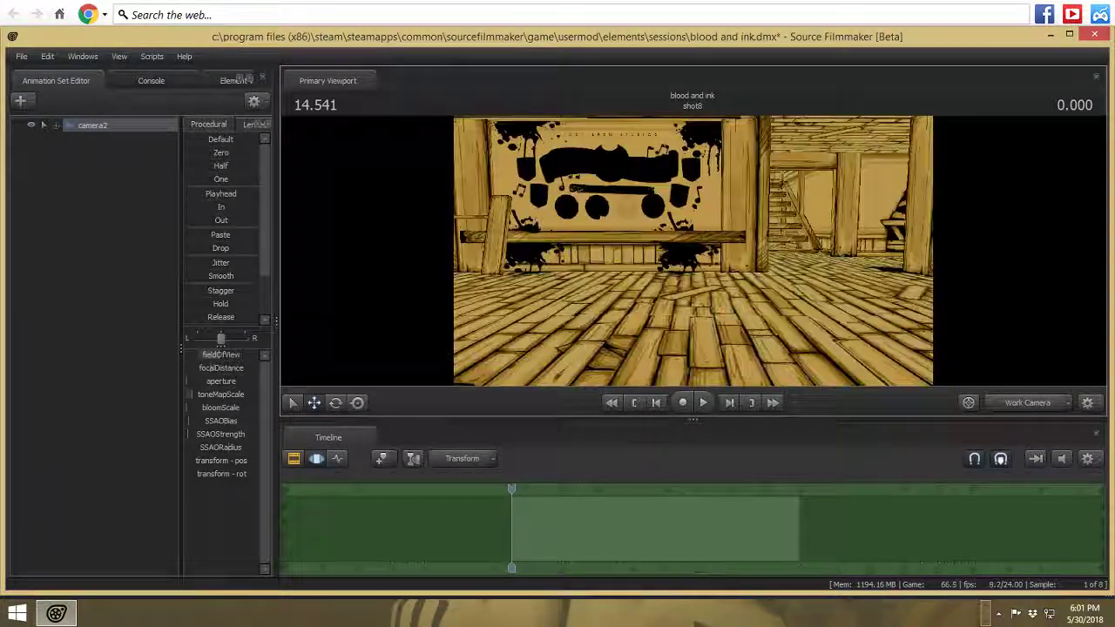
pyautogui.press('w')
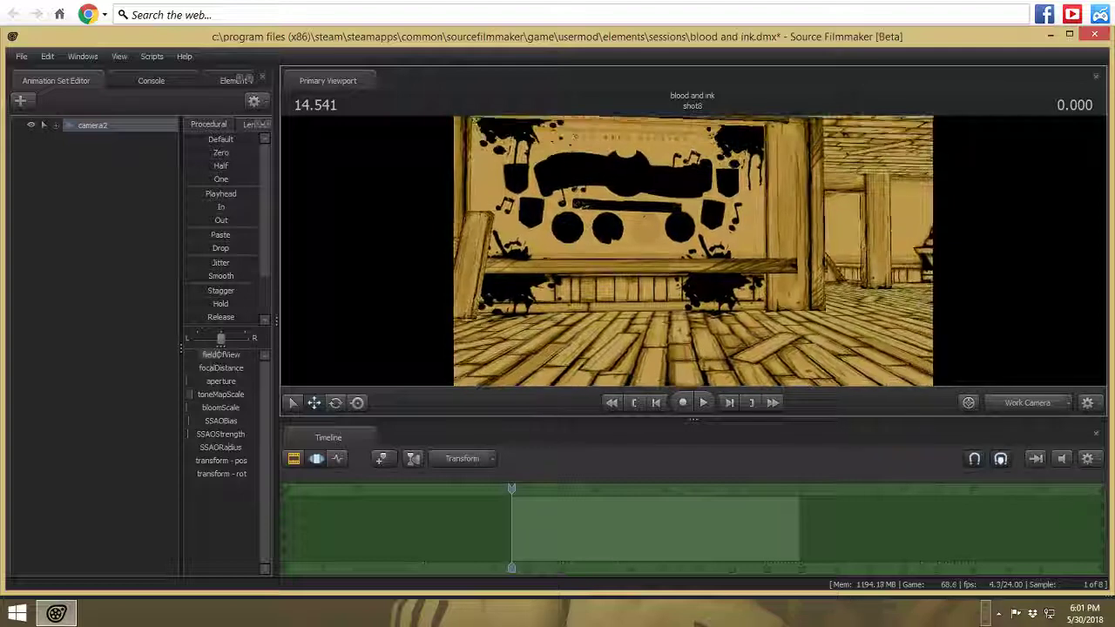
pyautogui.press('a')
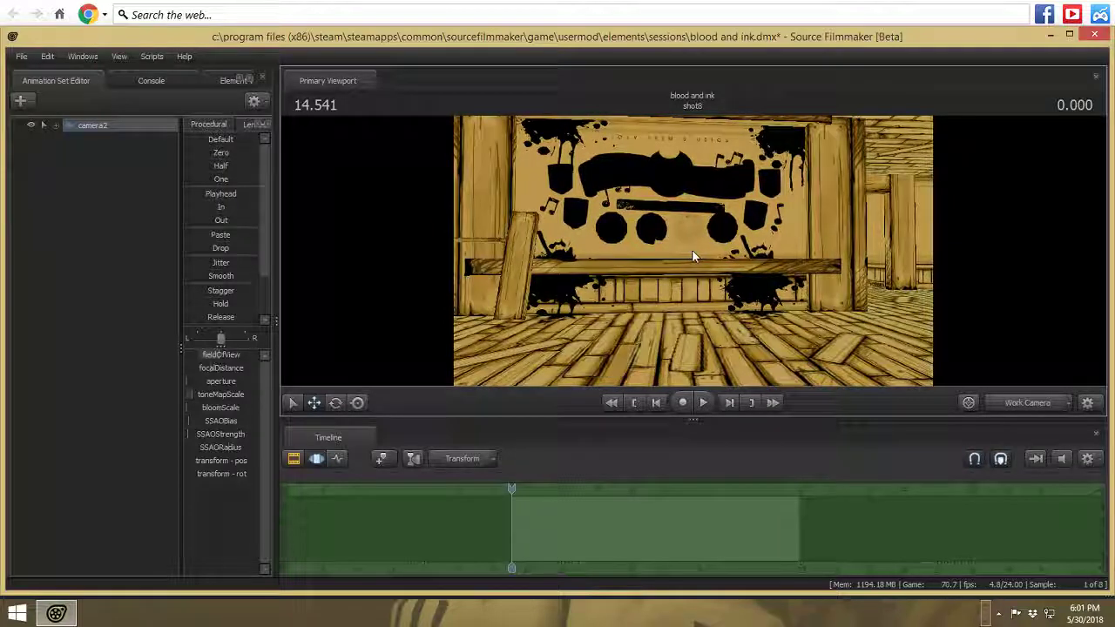
# - Start an animation set for a new model, clear the model filter and list the models in the tf folder
pyautogui.click(20, 101)
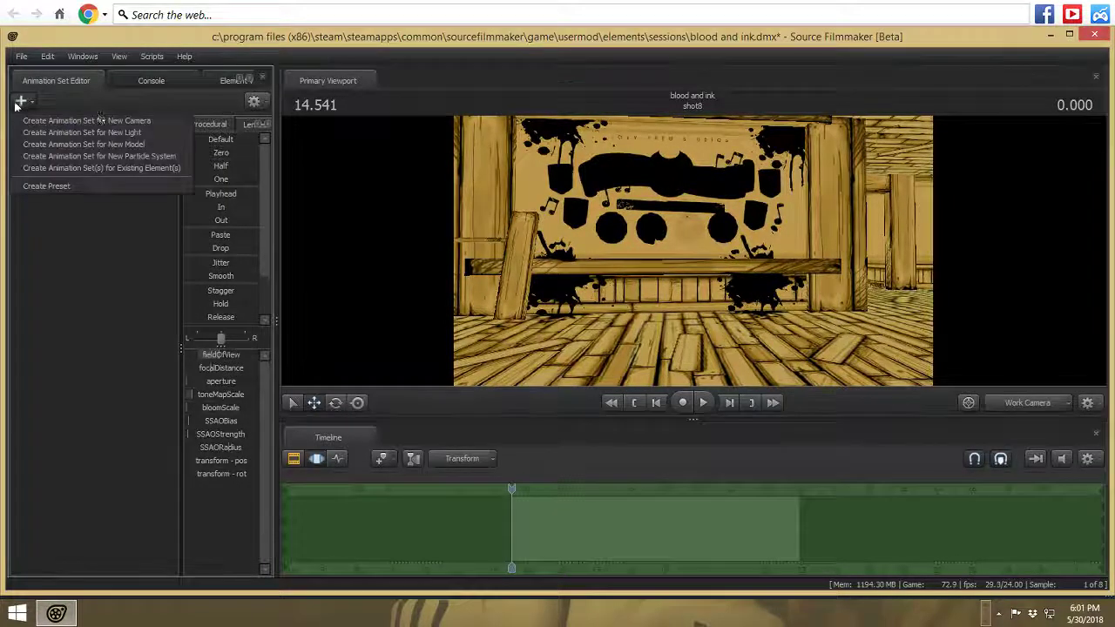
pyautogui.click(118, 150)
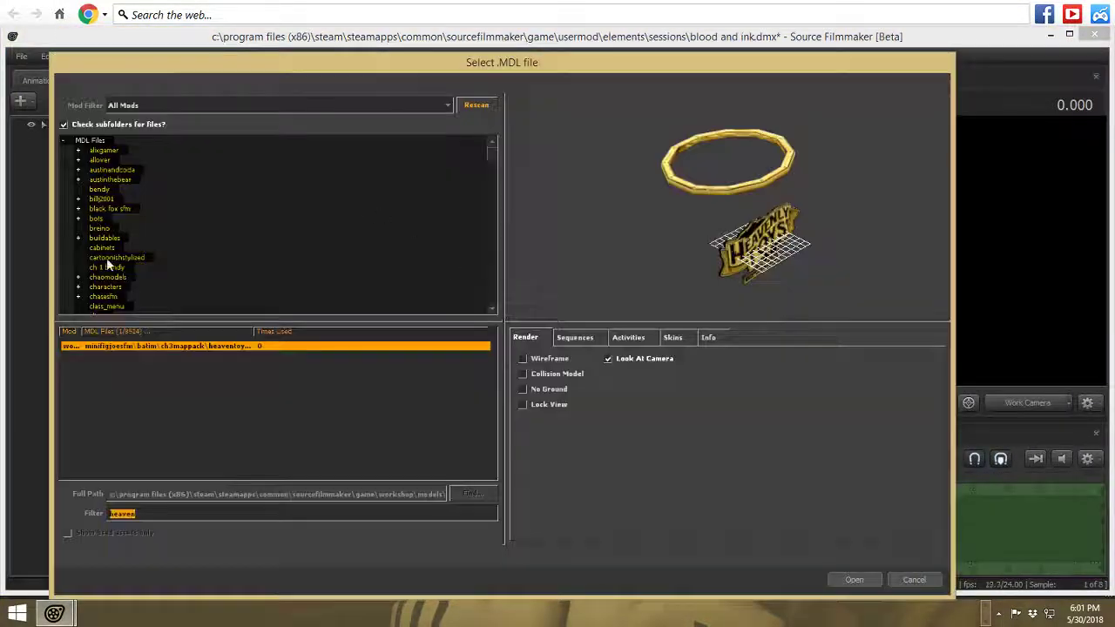
pyautogui.scroll(-10, 146, 293)
pyautogui.scroll(-15, 171, 294)
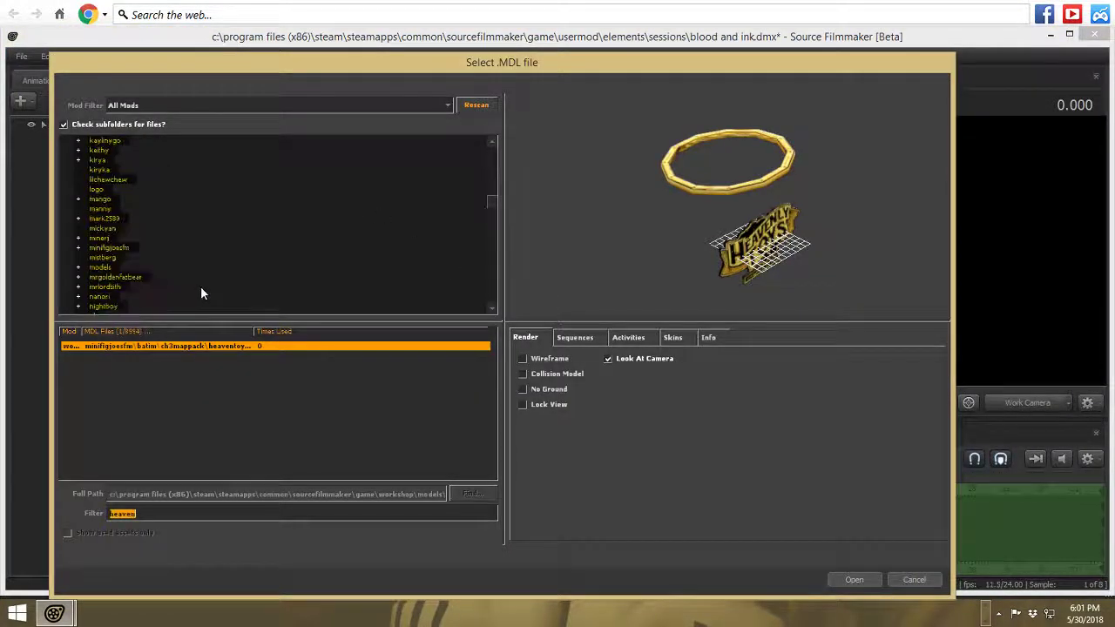
pyautogui.scroll(-10, 162, 287)
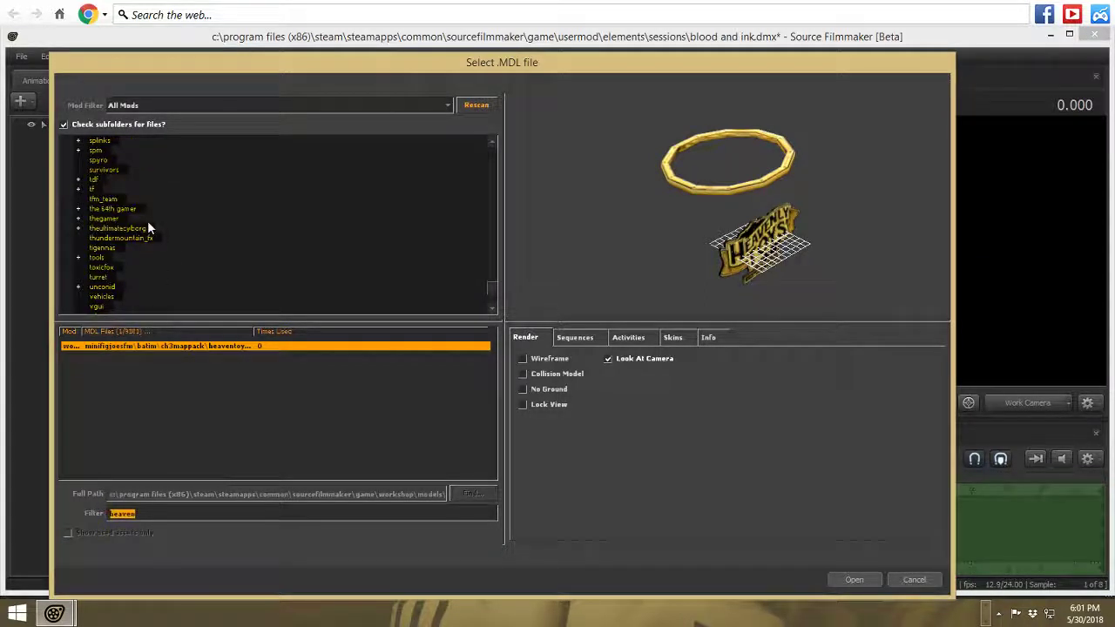
pyautogui.press('BackSpace')
pyautogui.scroll(-3, 81, 201)
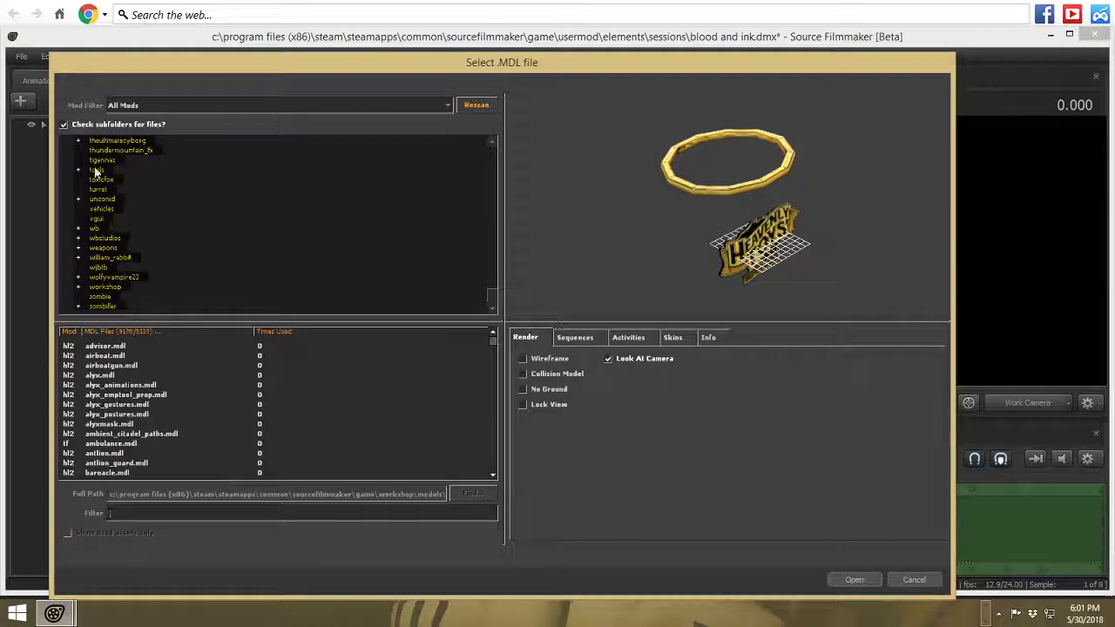
pyautogui.scroll(1, 100, 188)
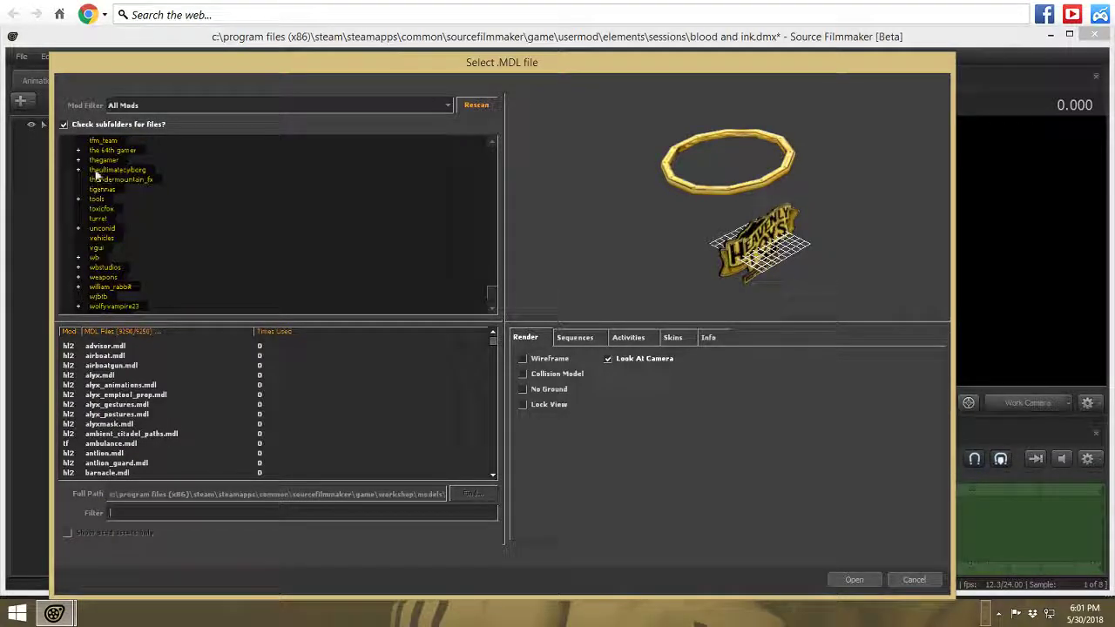
pyautogui.scroll(2, 113, 185)
pyautogui.click(99, 188)
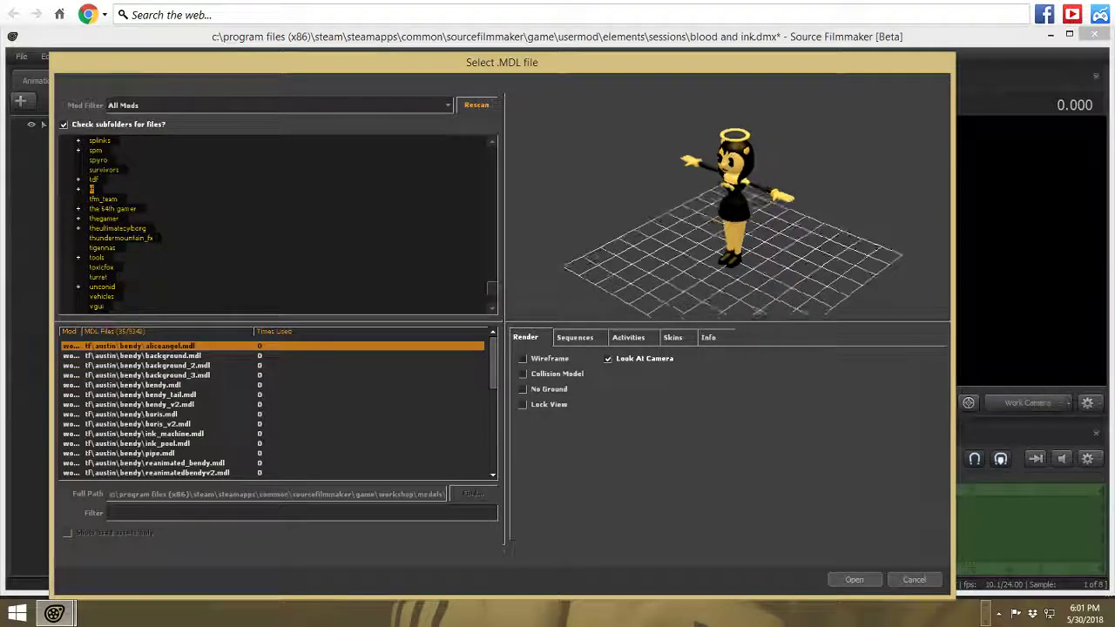
# - Preview several models in the austin\bendy set and add bendy_v2.mdl to shot8
pyautogui.scroll(-1, 188, 454)
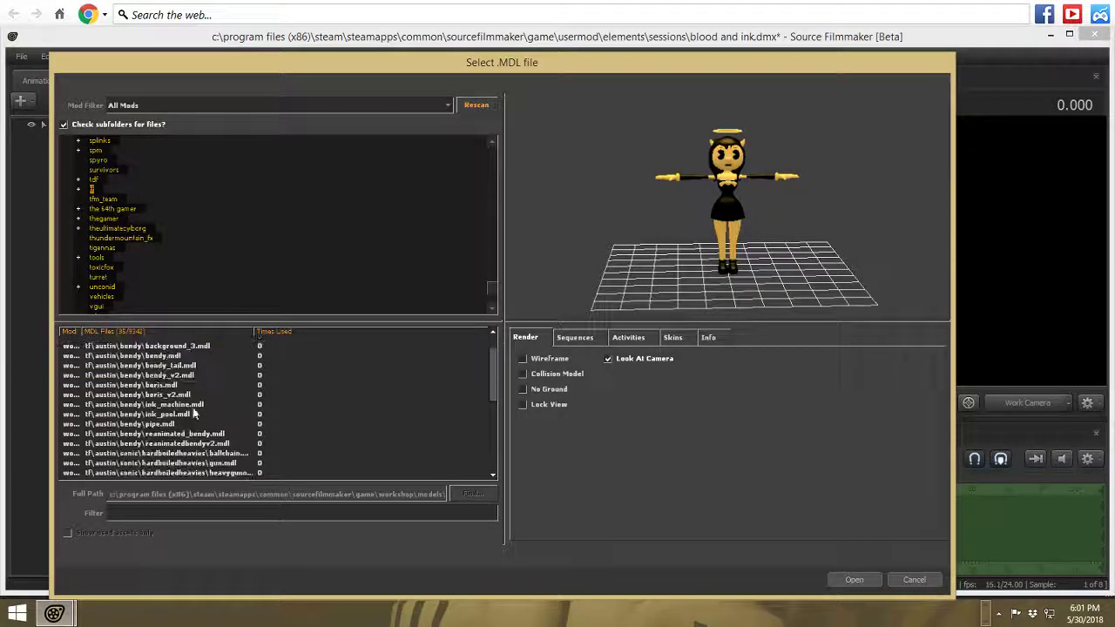
pyautogui.scroll(1, 208, 459)
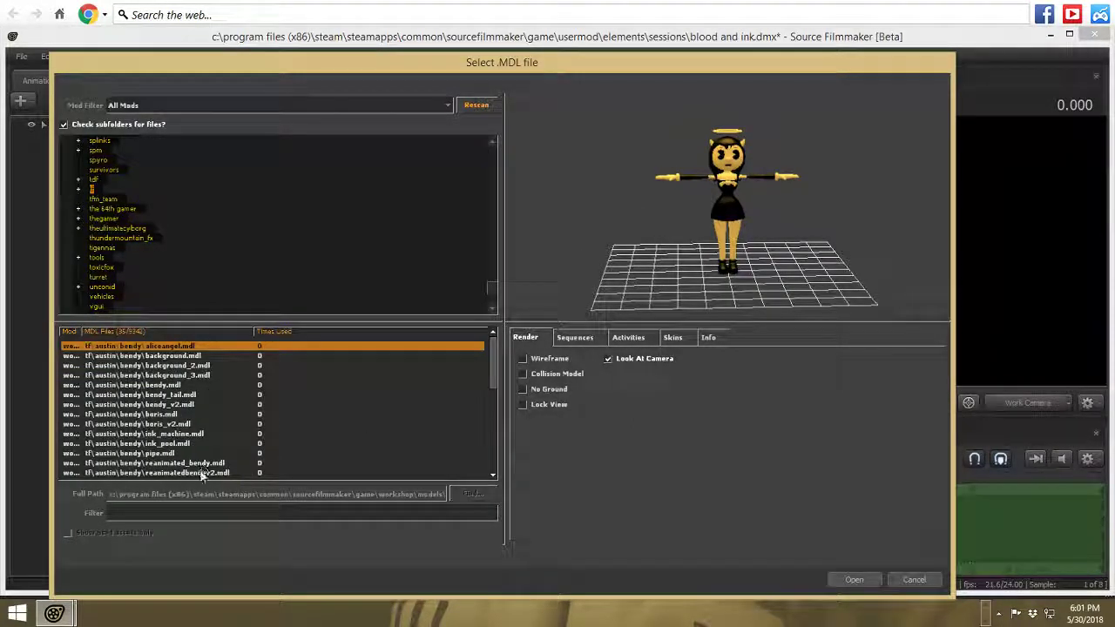
pyautogui.click(201, 472)
pyautogui.scroll(-4, 205, 436)
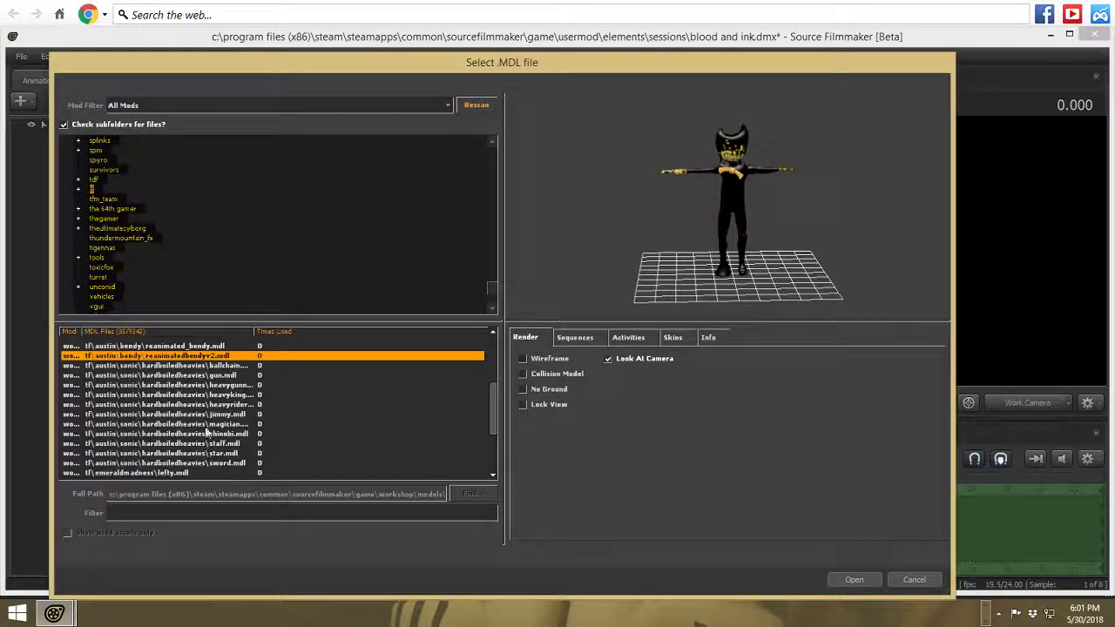
pyautogui.click(219, 366)
pyautogui.scroll(2, 209, 443)
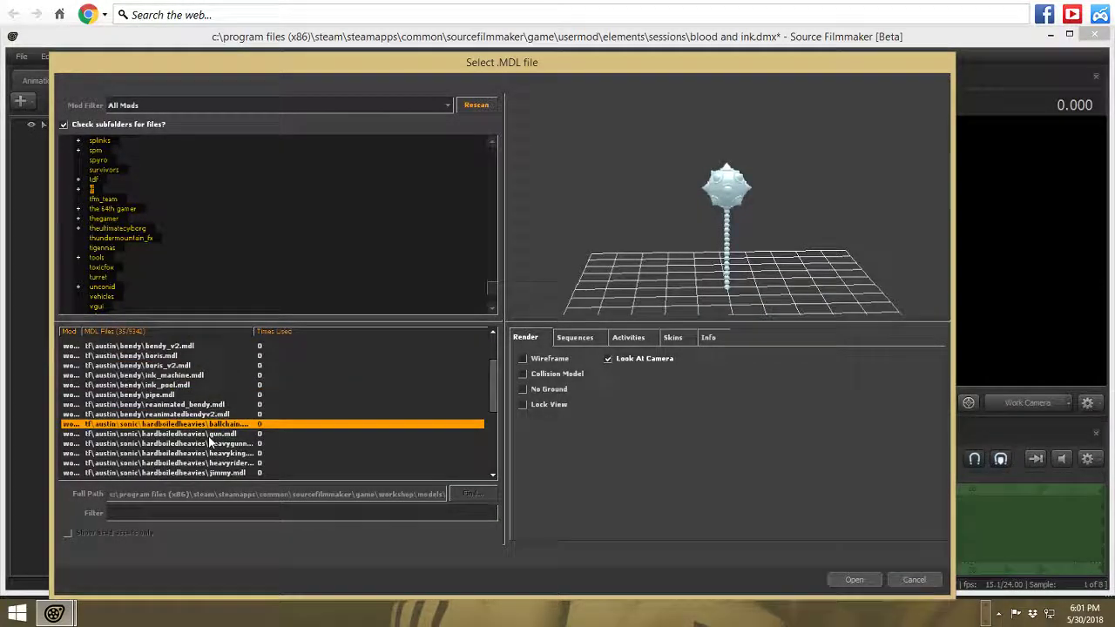
pyautogui.scroll(1, 209, 442)
pyautogui.click(194, 345)
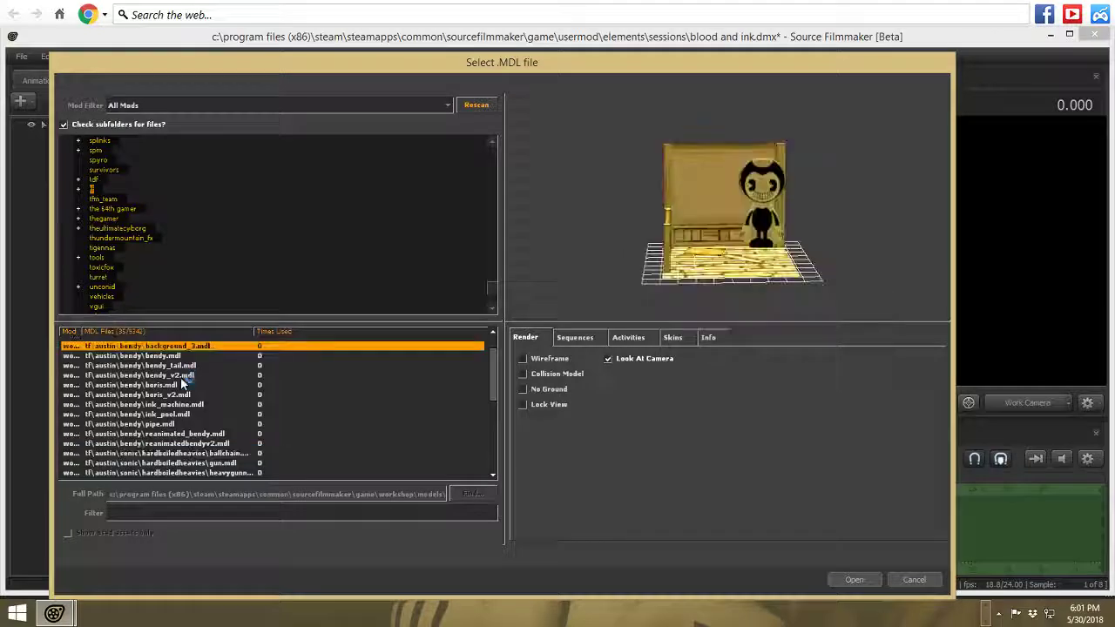
pyautogui.click(183, 356)
pyautogui.click(180, 375)
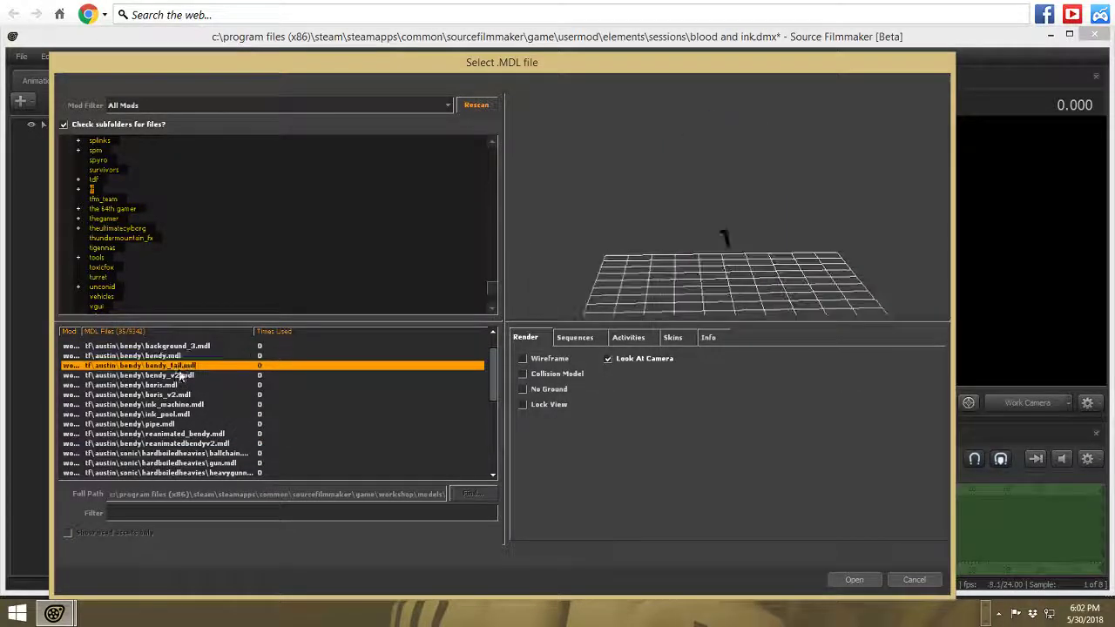
pyautogui.click(852, 579)
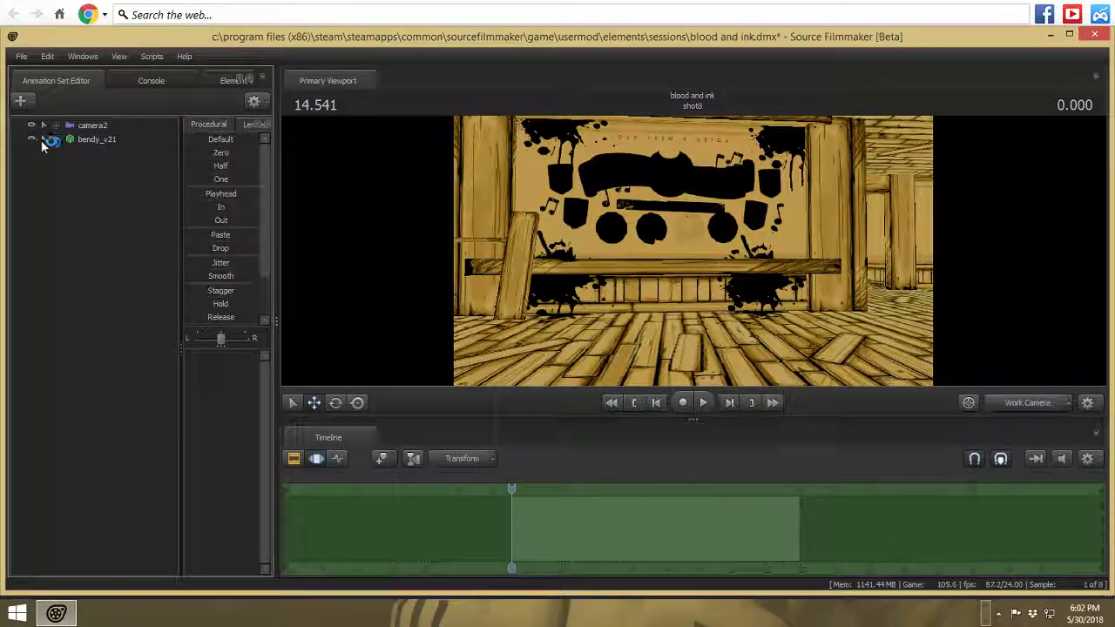
# - Look through camera2, select it, and reframe it low over the wooden floor with the pillars in the background
pyautogui.click(1037, 400)
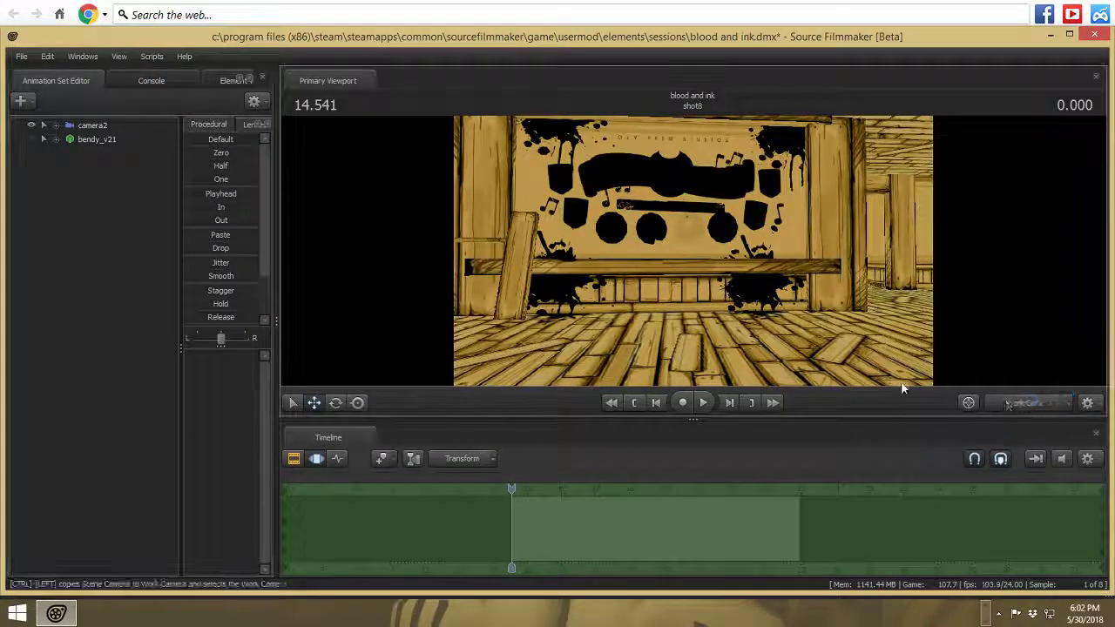
pyautogui.click(105, 126)
pyautogui.moveTo(522, 248); pyautogui.dragTo(532, 248)
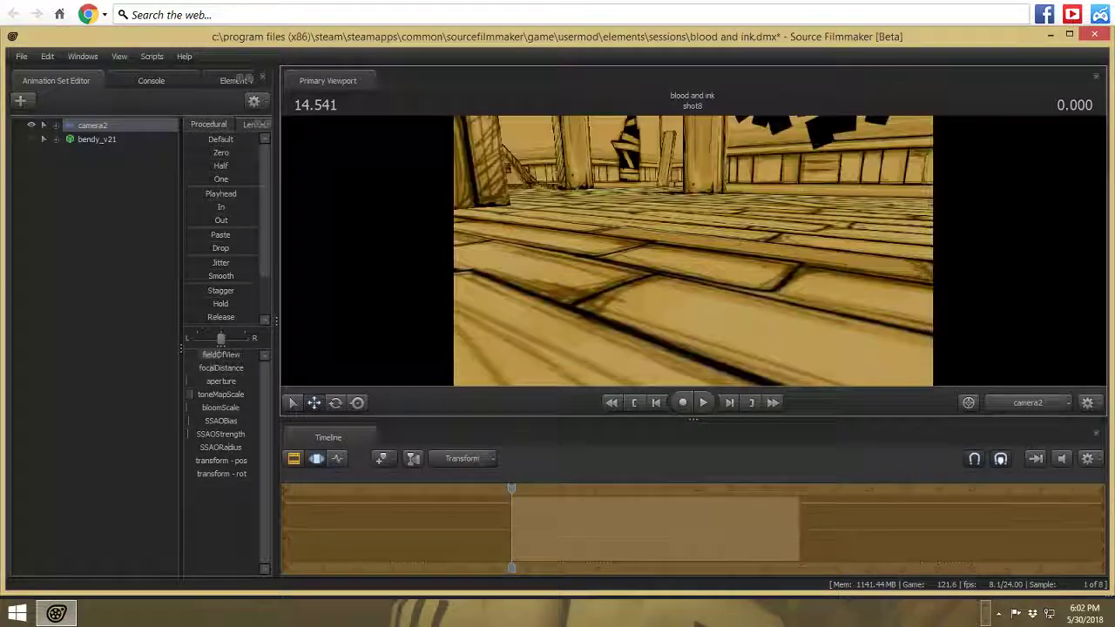
# - Add another animation set for a new model using tf\austin\bendy\bendy_v2.mdl, inspecting its preview from the front
pyautogui.click(27, 104)
pyautogui.click(137, 146)
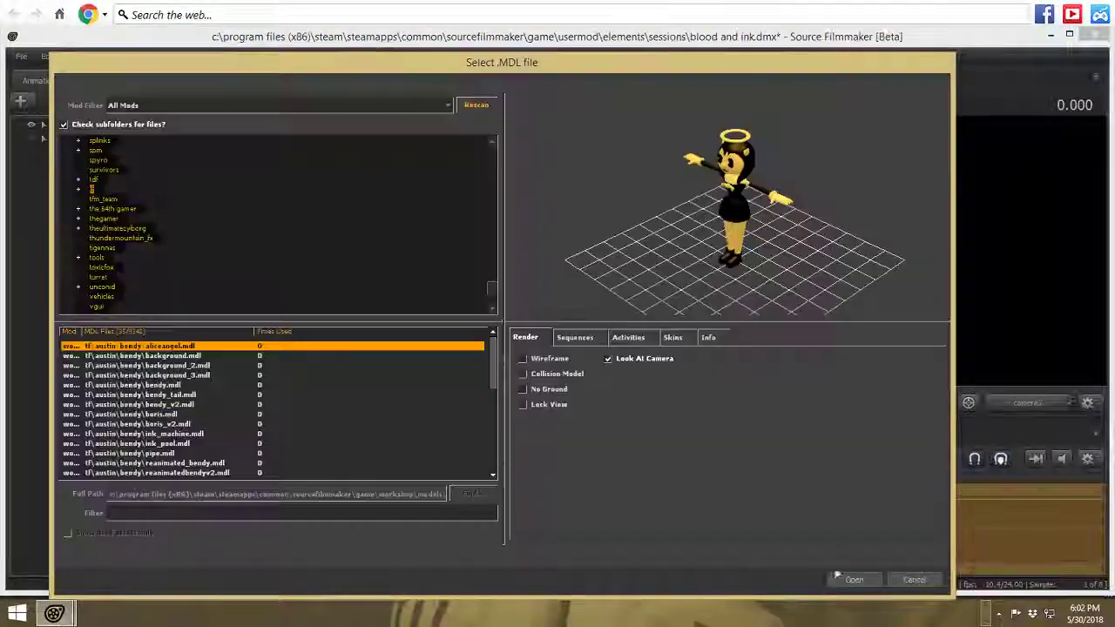
pyautogui.scroll(-2, 160, 424)
pyautogui.scroll(1, 168, 425)
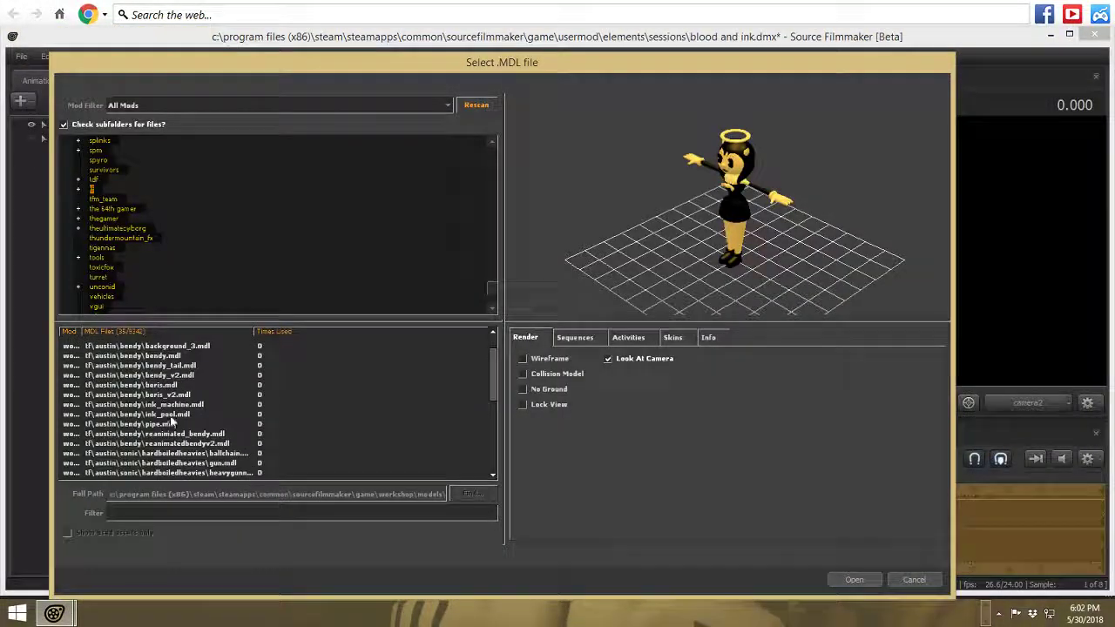
pyautogui.click(172, 377)
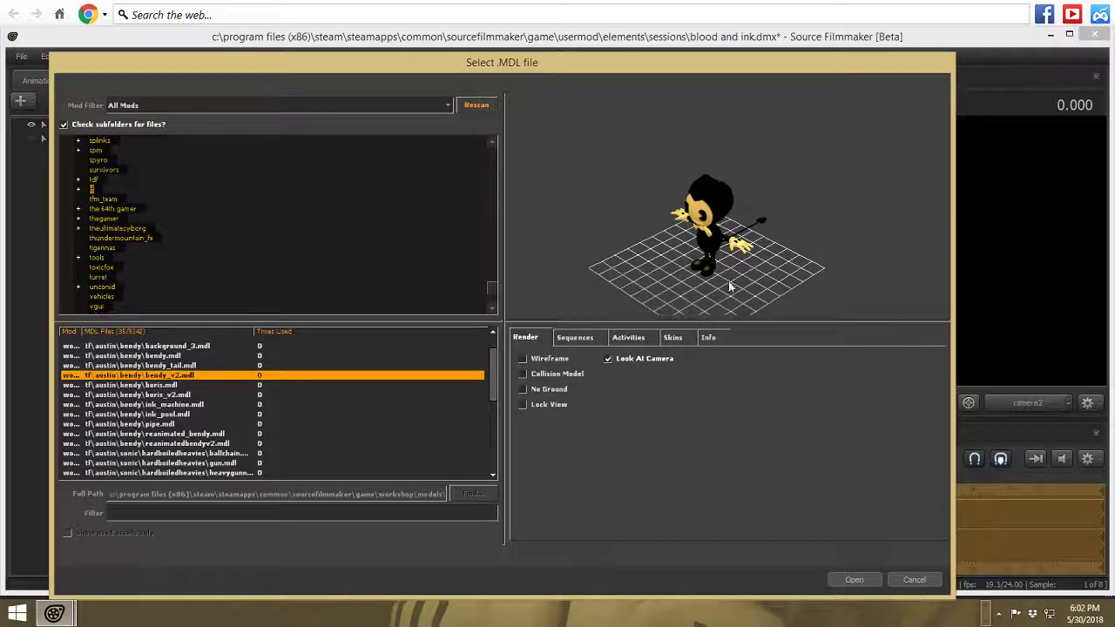
pyautogui.moveTo(730, 287); pyautogui.dragTo(884, 618)
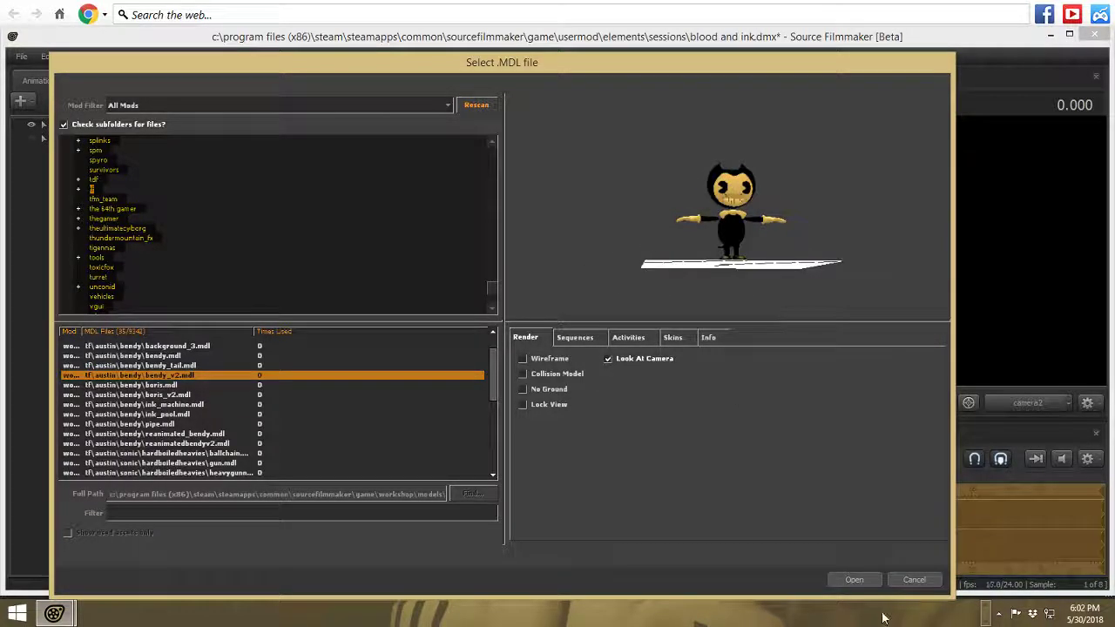
pyautogui.click(854, 579)
# - From the work camera, select bendy_v22 and move it onto the open floor in front of the ink-splattered display wall
pyautogui.click(1028, 403)
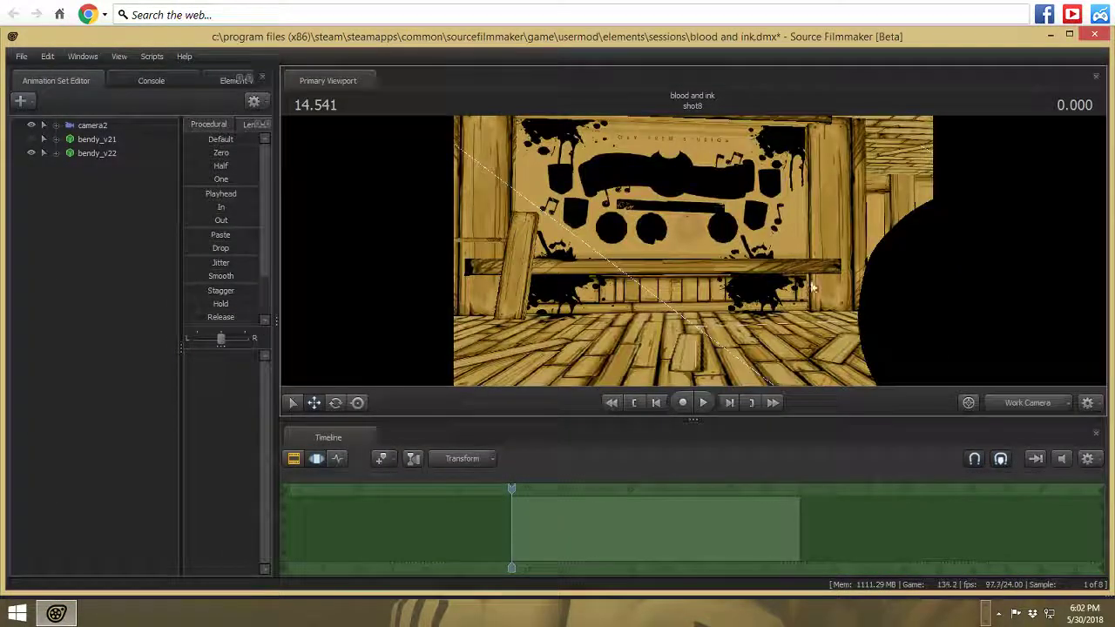
pyautogui.moveTo(812, 288); pyautogui.dragTo(923, 318)
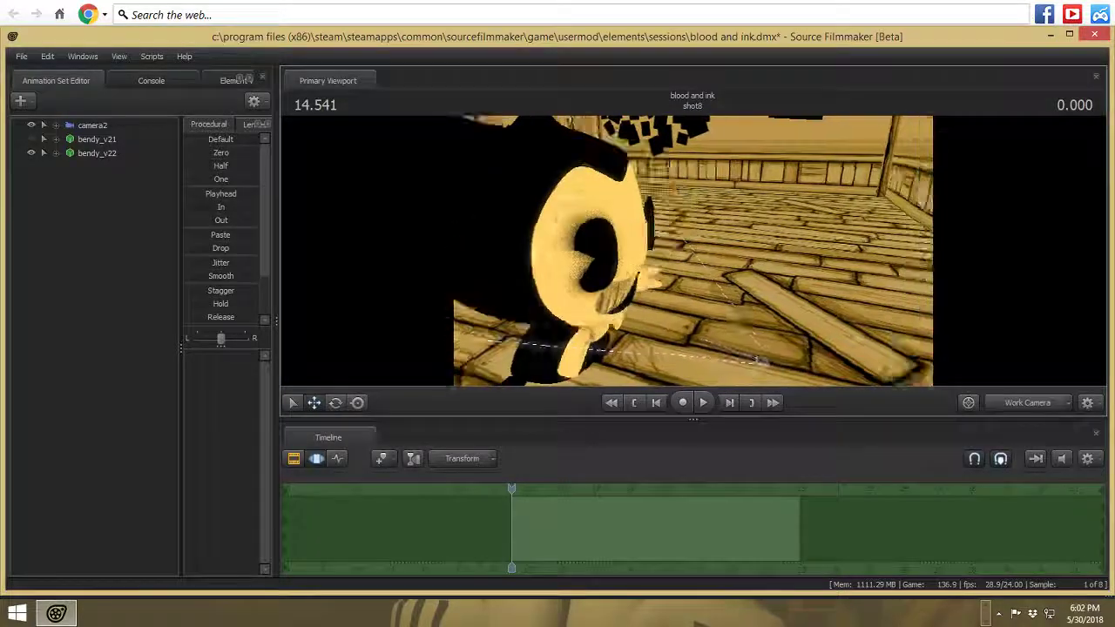
pyautogui.moveTo(757, 358); pyautogui.dragTo(727, 390)
pyautogui.click(99, 151)
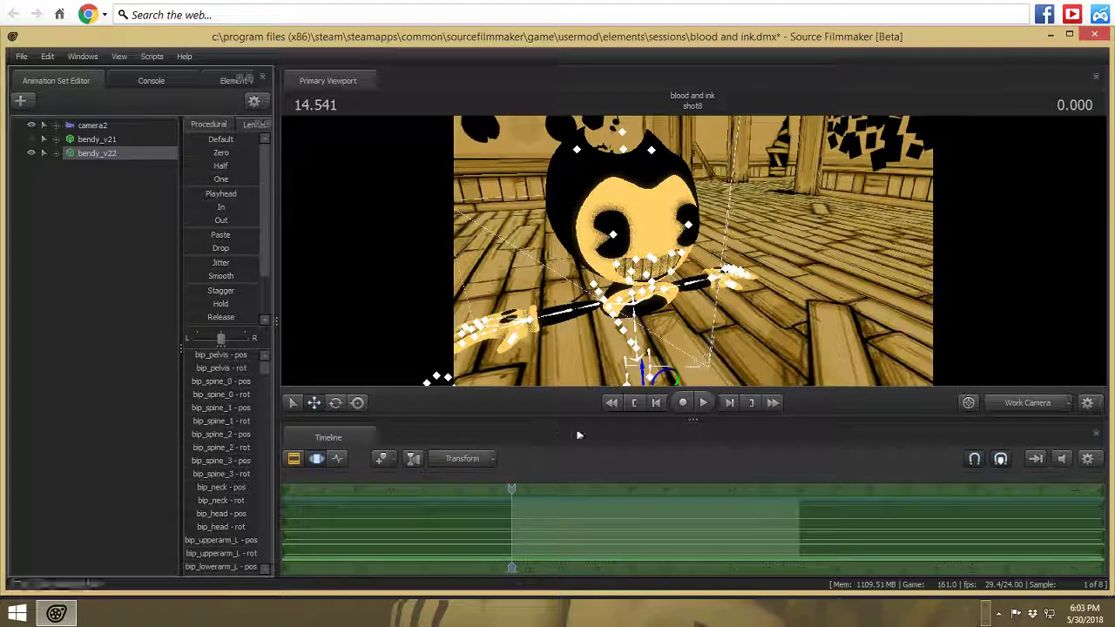
pyautogui.moveTo(645, 381); pyautogui.dragTo(619, 284)
pyautogui.moveTo(794, 291); pyautogui.dragTo(696, 292)
pyautogui.moveTo(839, 264); pyautogui.dragTo(822, 222)
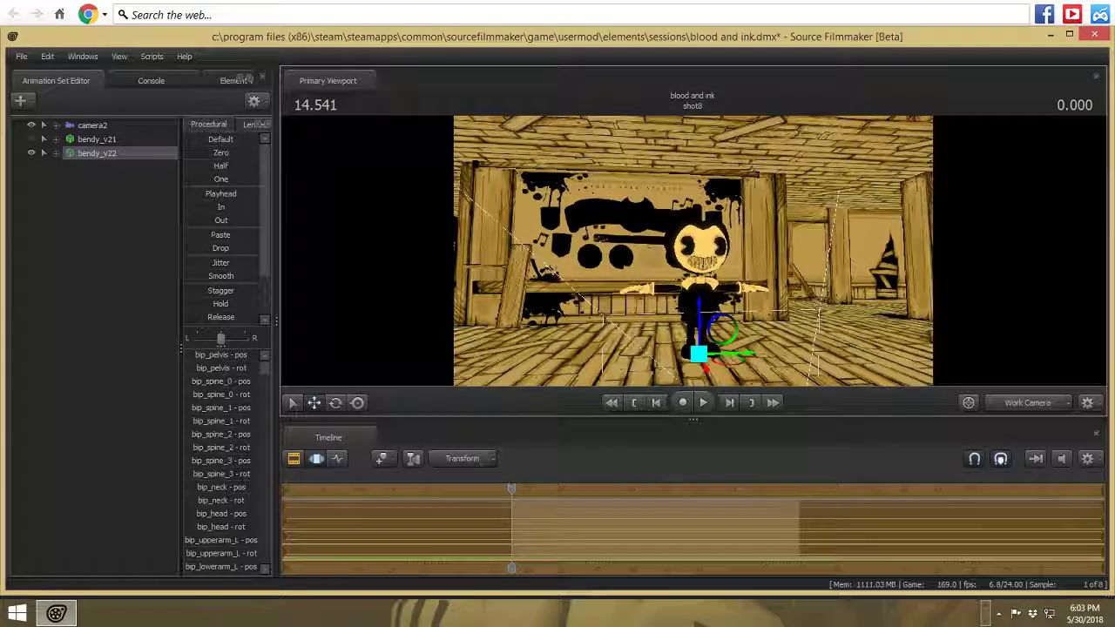
# - Rotate bendy_v22's right arm bones so the arm hangs down beside the body
pyautogui.press('w')
pyautogui.moveTo(694, 250)
pyautogui.mouseDown()
pyautogui.moveTo(720, 267)
pyautogui.moveTo(679, 235)
pyautogui.mouseUp()
pyautogui.click(665, 231)
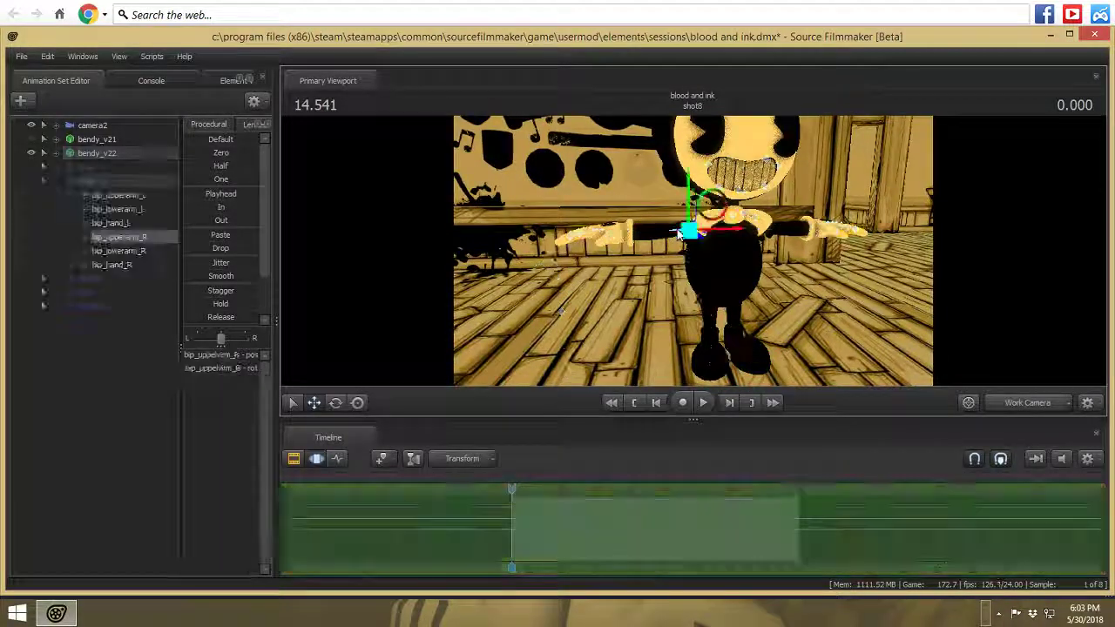
pyautogui.click(641, 232)
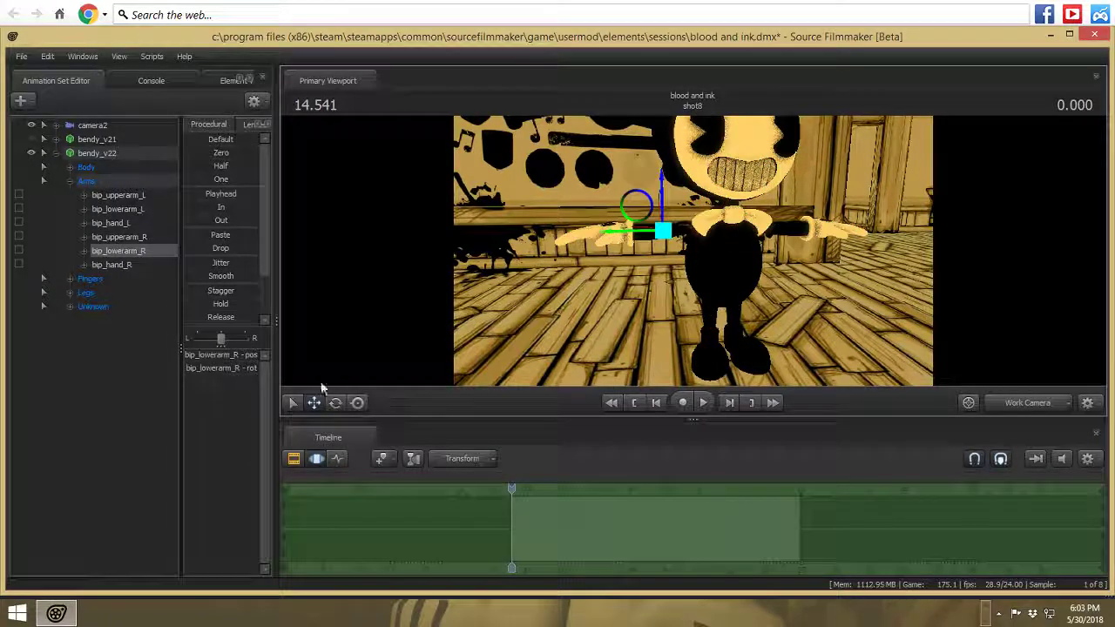
pyautogui.click(337, 407)
pyautogui.moveTo(693, 199); pyautogui.dragTo(665, 186)
pyautogui.keyDown('ctrl'); pyautogui.click(682, 218); pyautogui.keyUp('ctrl')
pyautogui.press('ctrl')
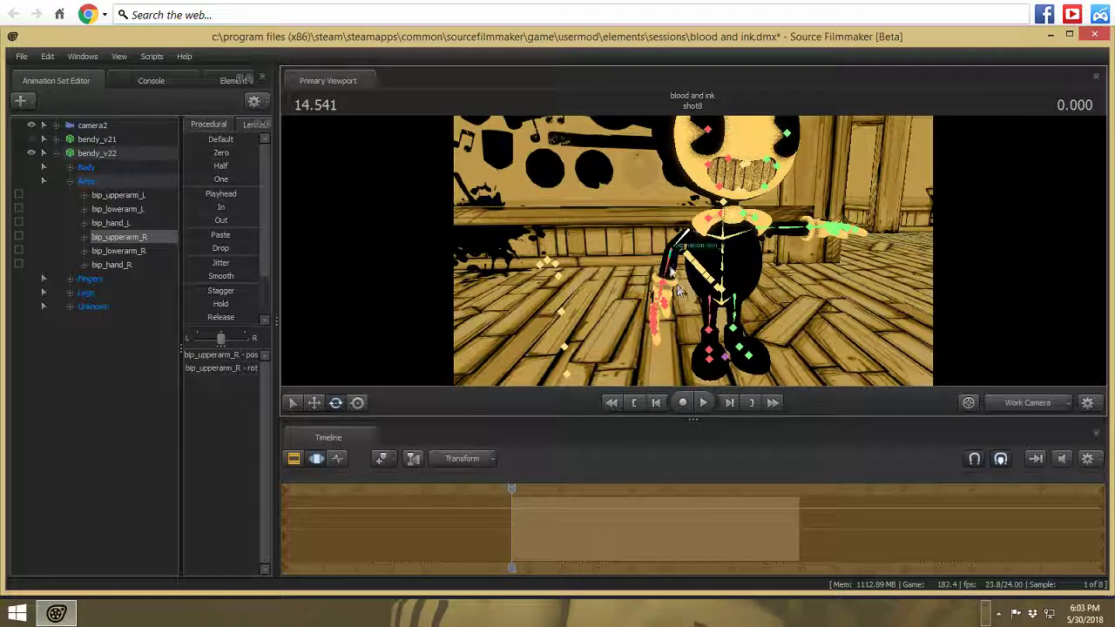
# - Rotate bendy_v22's bip_lowerarm_L and bip_upperarm_L so the left arm hangs down beside the body
pyautogui.click(785, 229)
pyautogui.moveTo(816, 201); pyautogui.dragTo(802, 229)
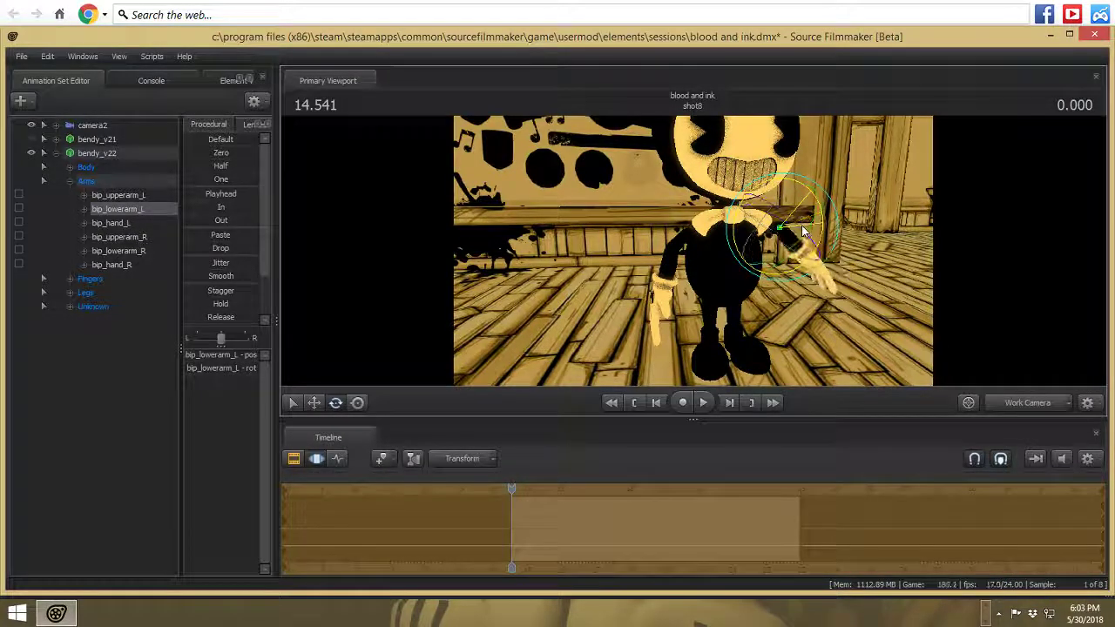
pyautogui.press('ctrl')
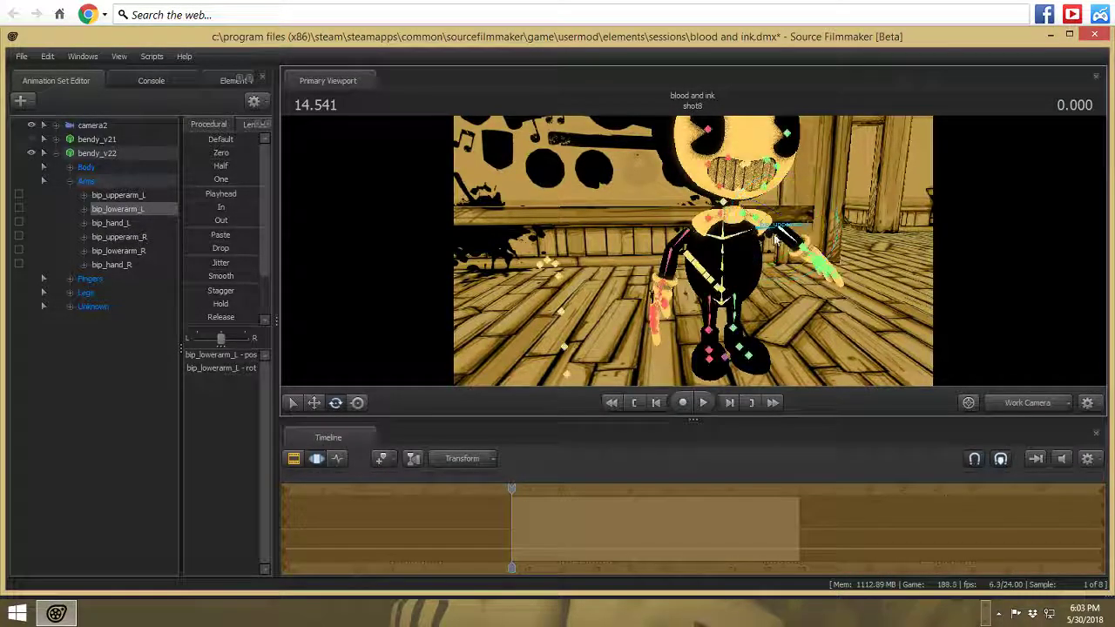
pyautogui.click(767, 228)
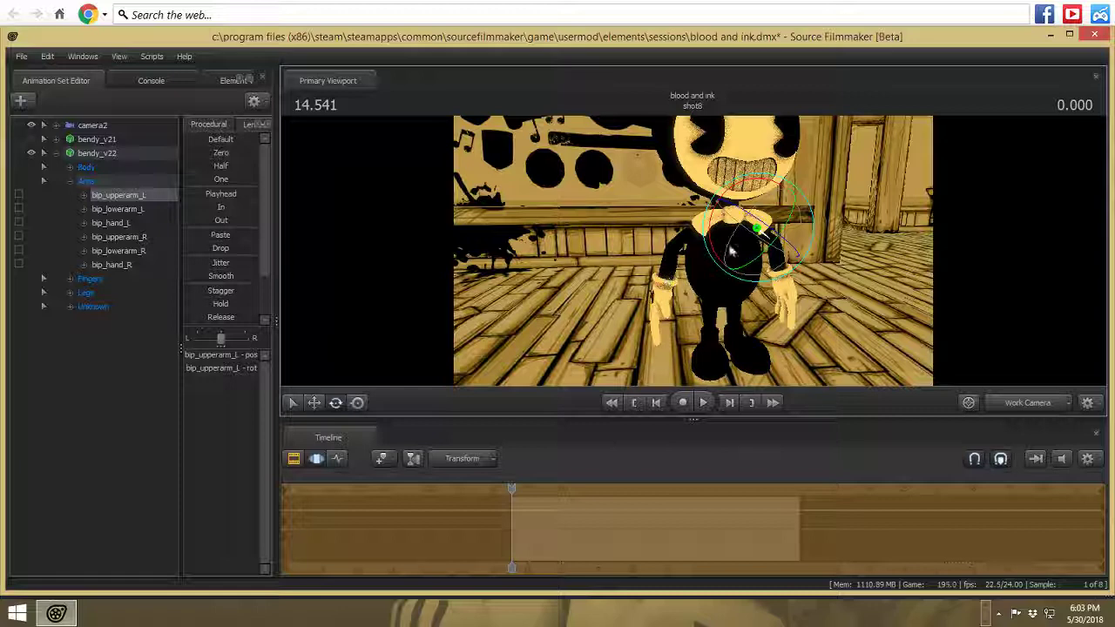
# - Start an animation set for a new model and list the models in the minifigjoesfm folder
pyautogui.click(20, 100)
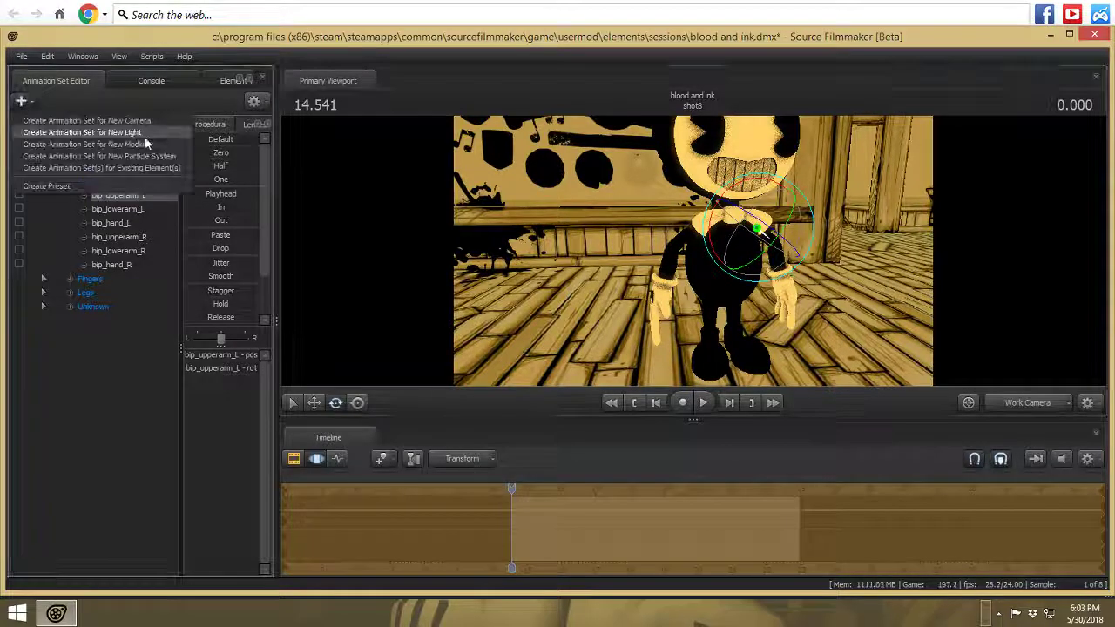
pyautogui.click(143, 146)
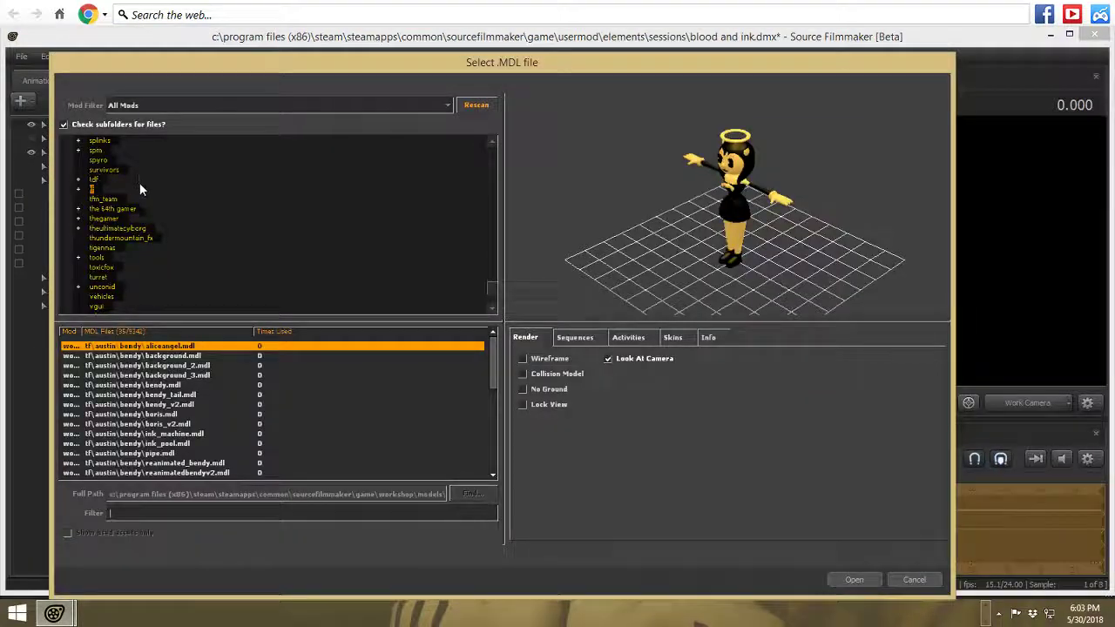
pyautogui.scroll(10, 147, 236)
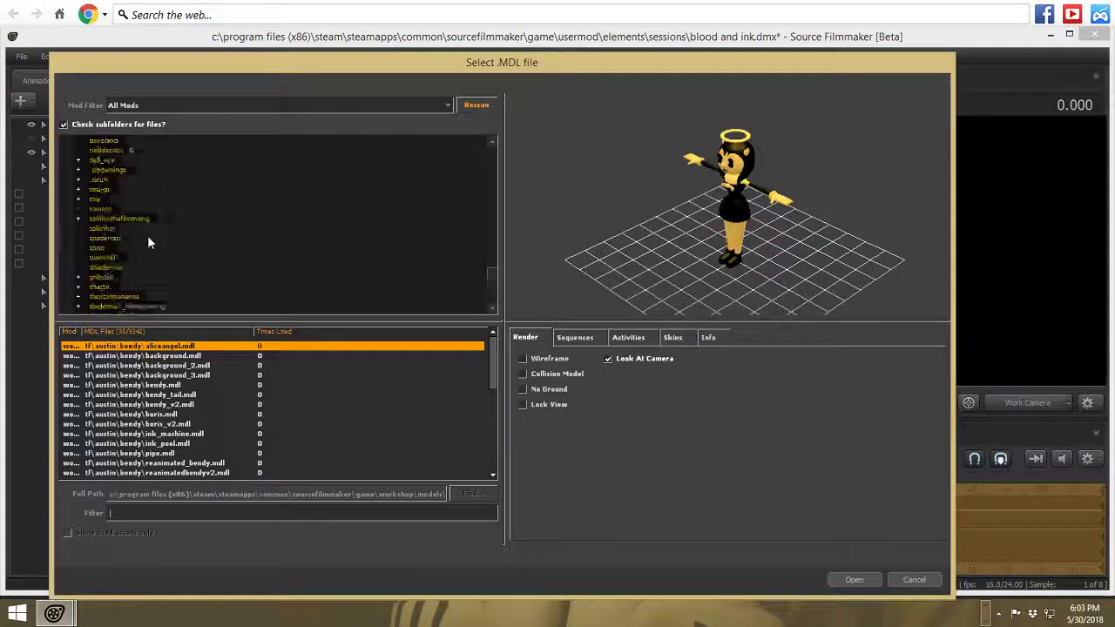
pyautogui.scroll(2, 147, 239)
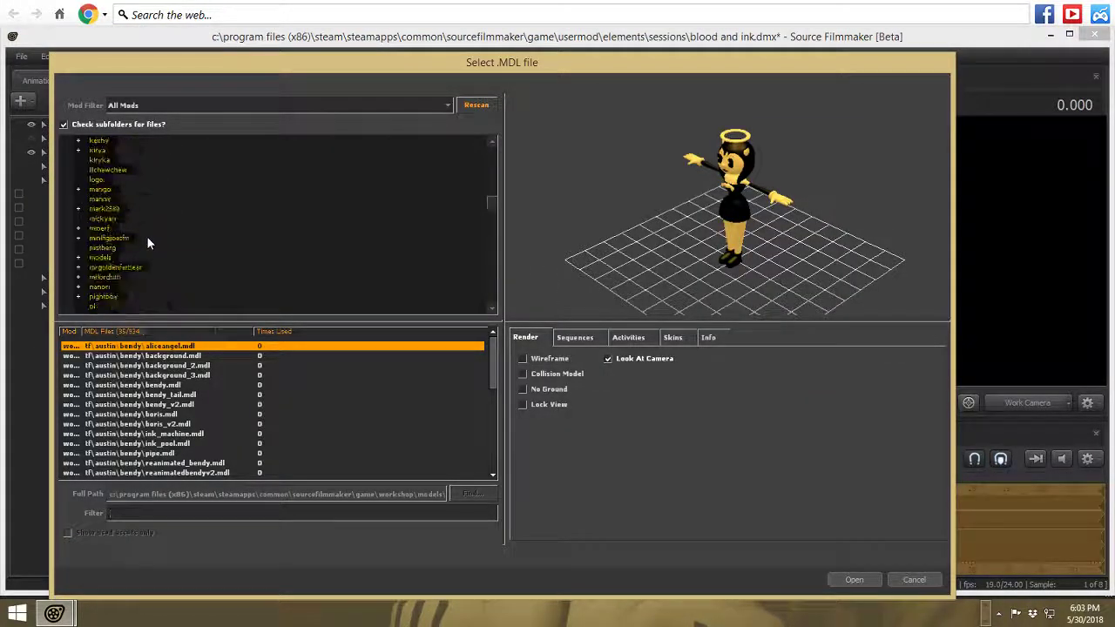
pyautogui.scroll(1, 143, 262)
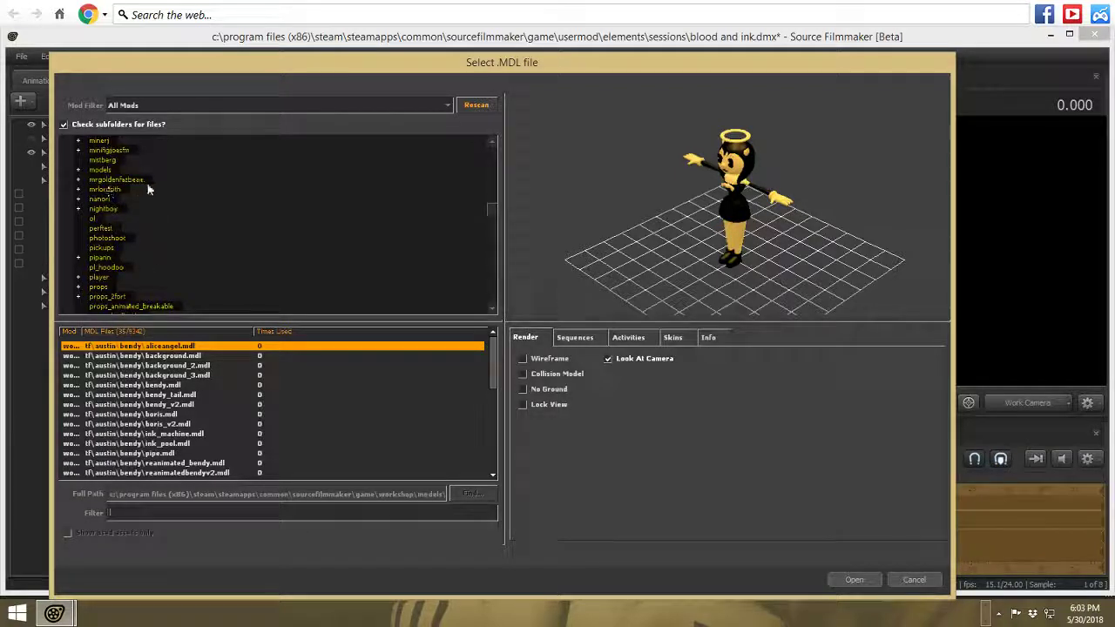
pyautogui.click(110, 151)
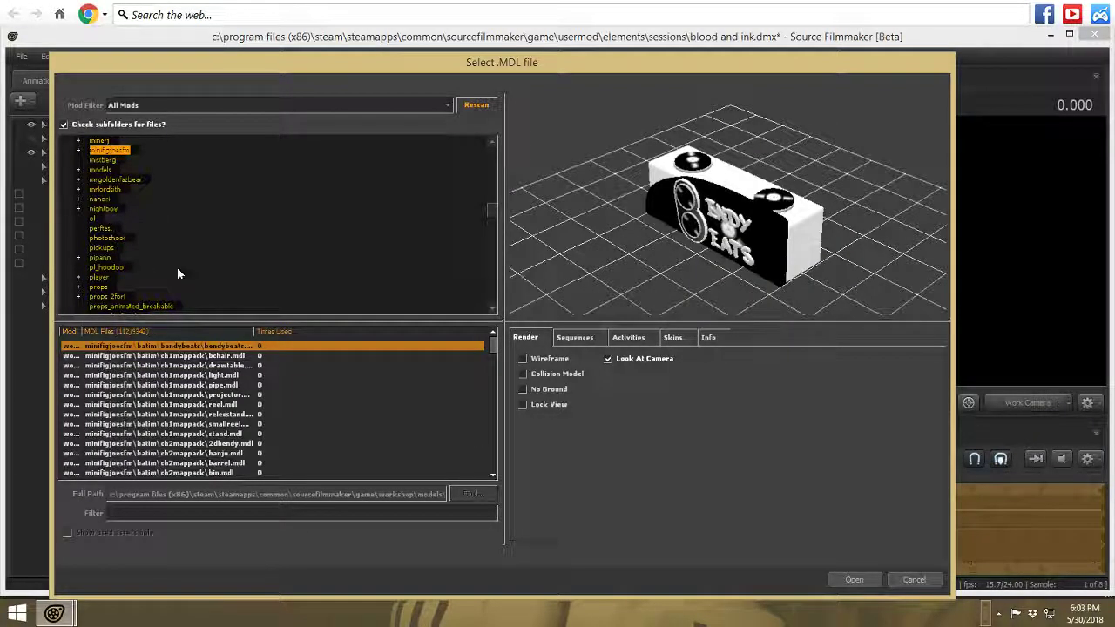
# - Preview the batim ch1mappack and ch2mappack props one after another, from smallreel to machine, to find a suitable prop
pyautogui.click(234, 424)
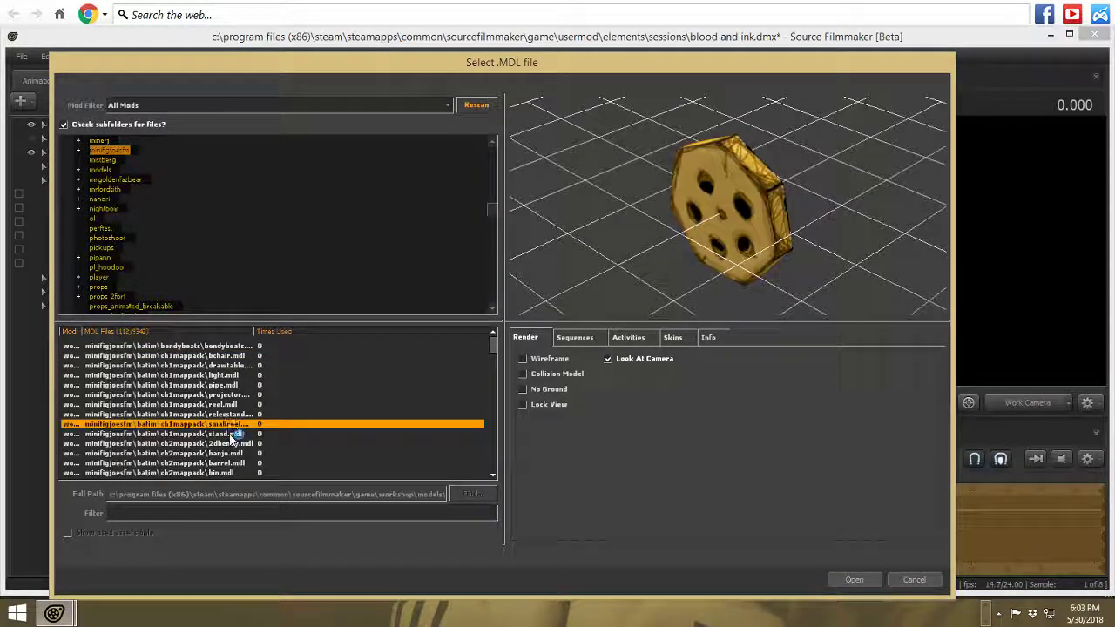
pyautogui.click(230, 434)
pyautogui.click(225, 443)
pyautogui.click(220, 454)
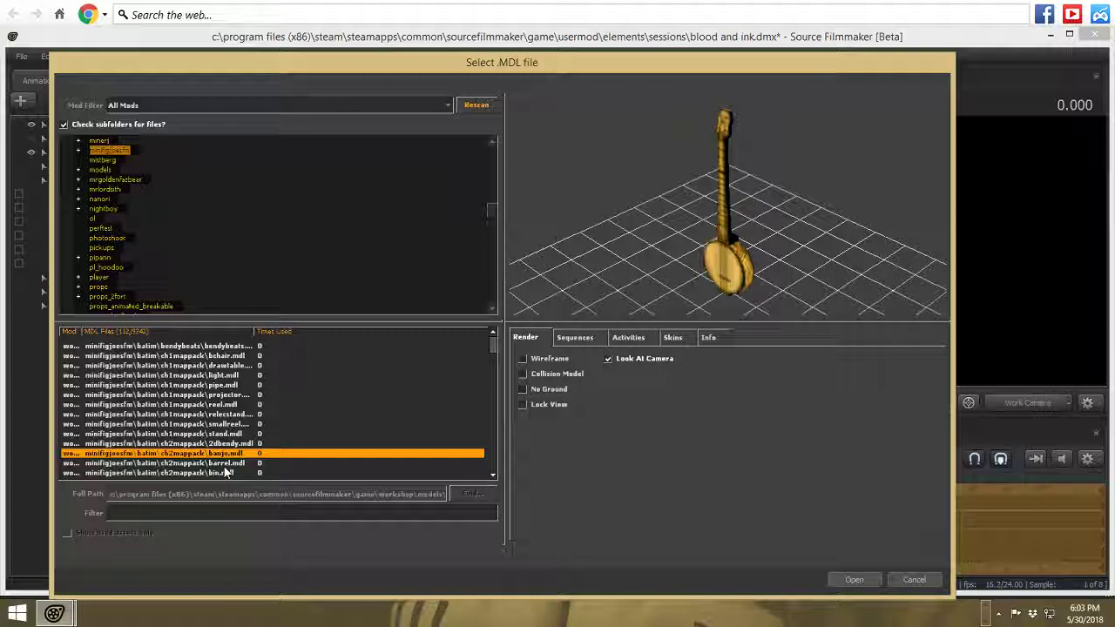
pyautogui.click(224, 467)
pyautogui.click(223, 473)
pyautogui.scroll(-1, 223, 471)
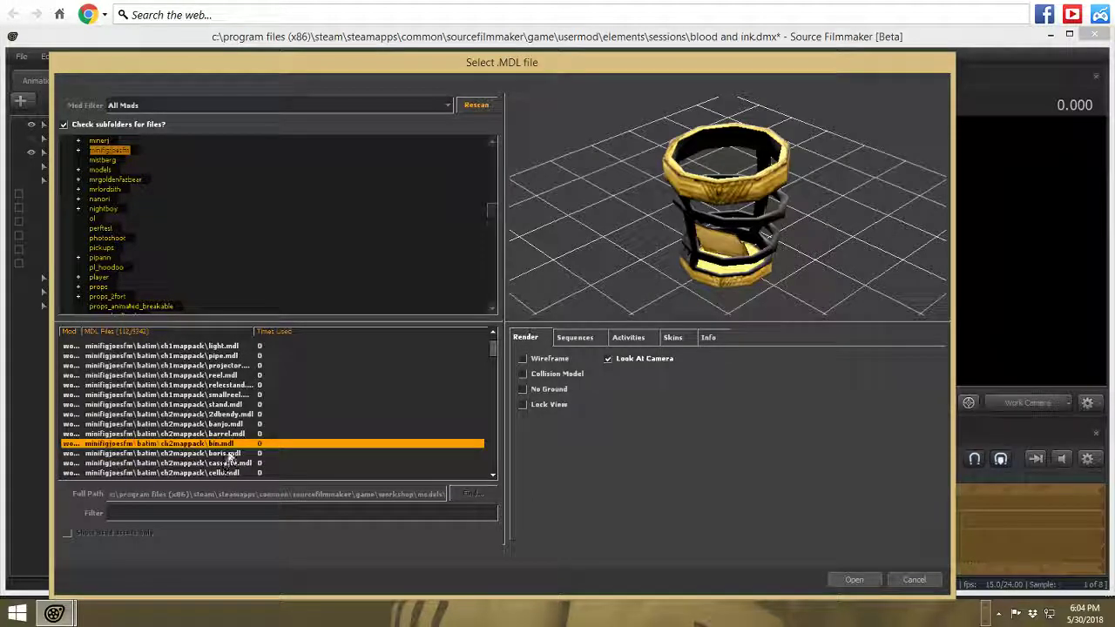
pyautogui.click(228, 455)
pyautogui.click(223, 463)
pyautogui.scroll(-2, 224, 445)
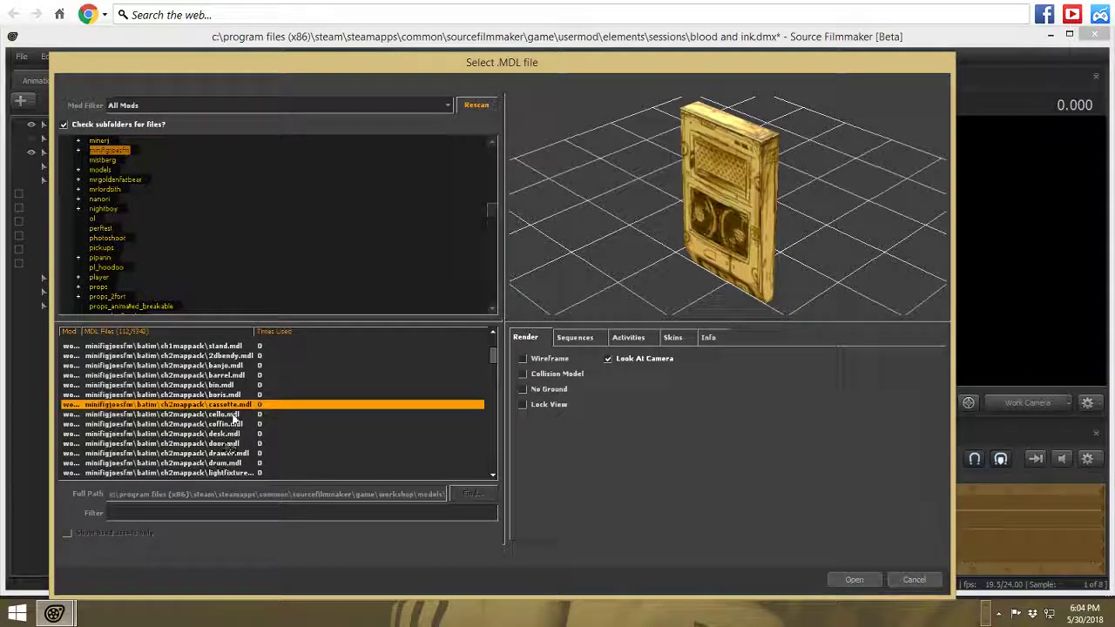
pyautogui.click(225, 416)
pyautogui.click(225, 424)
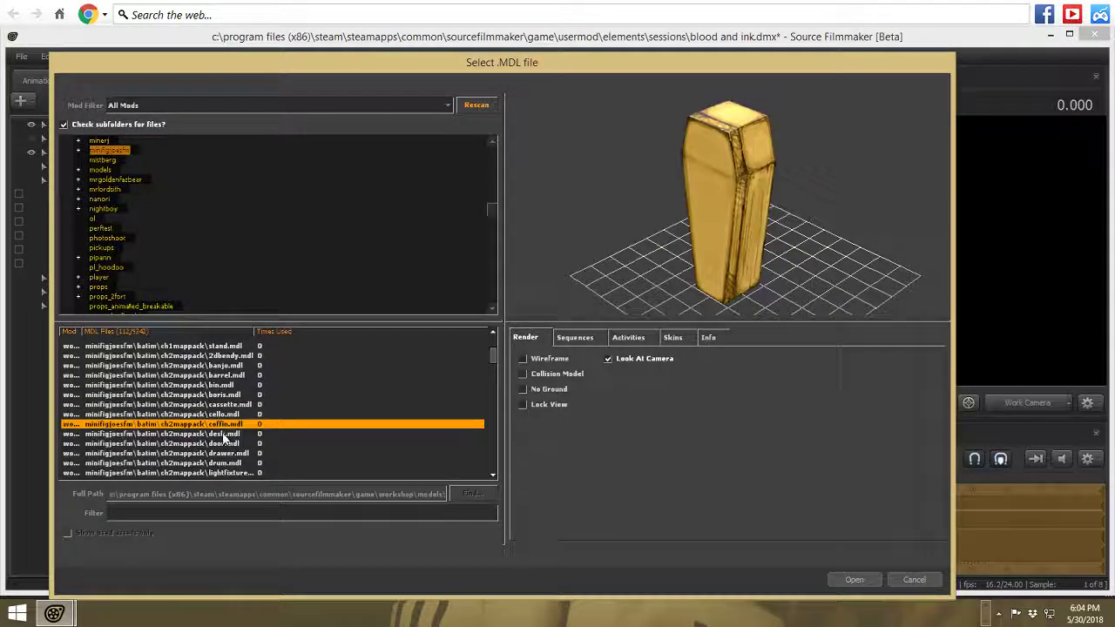
pyautogui.click(220, 434)
pyautogui.click(216, 444)
pyautogui.click(211, 454)
pyautogui.click(209, 463)
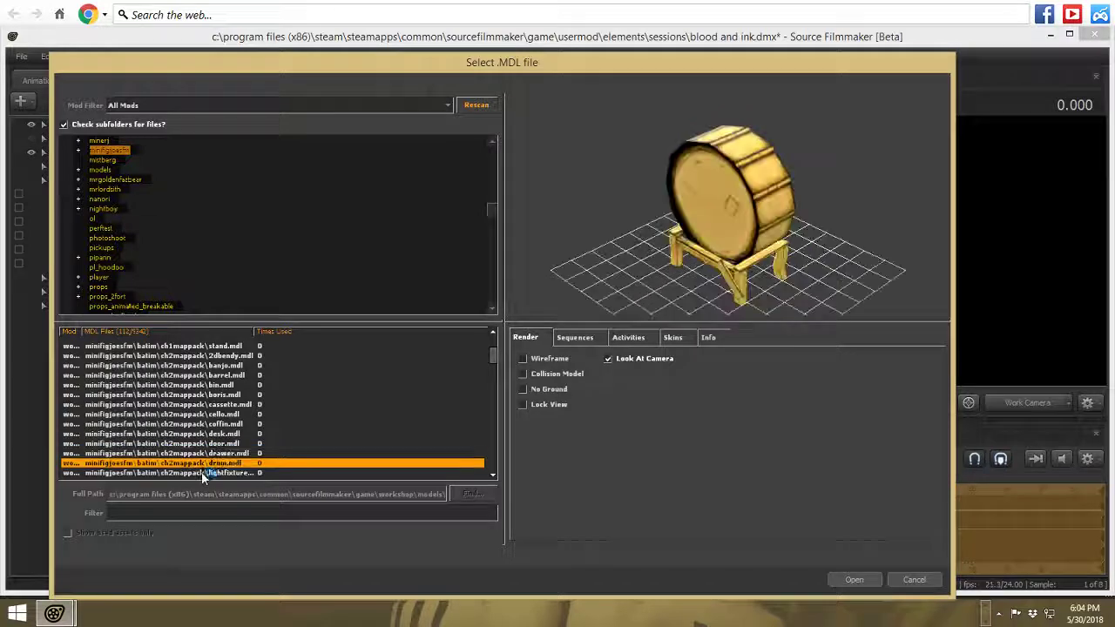
pyautogui.click(209, 473)
pyautogui.scroll(-1, 211, 466)
pyautogui.click(212, 454)
pyautogui.click(210, 463)
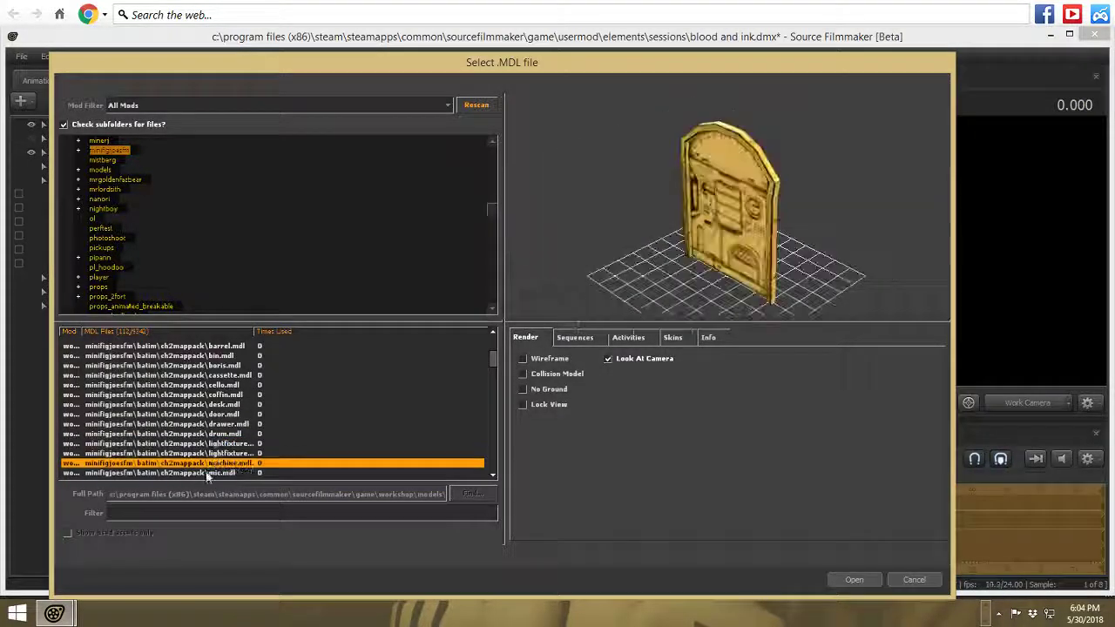
# - Add minifigjoesfm\batim\ch2mappack\mic.mdl as the new model and select its animation set
pyautogui.click(208, 473)
pyautogui.click(852, 579)
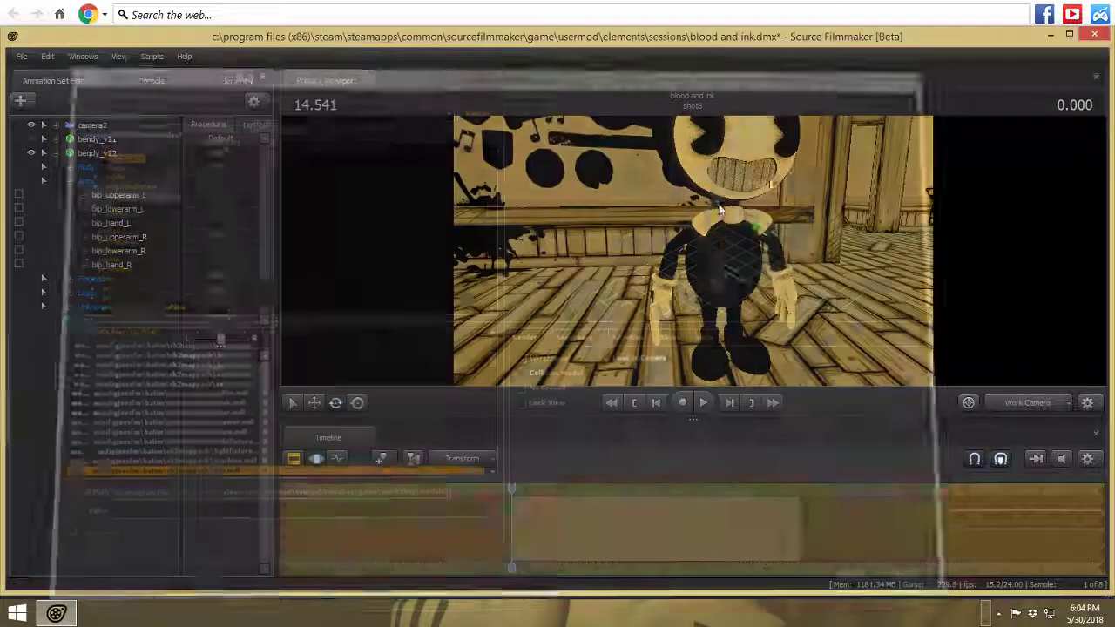
pyautogui.click(96, 324)
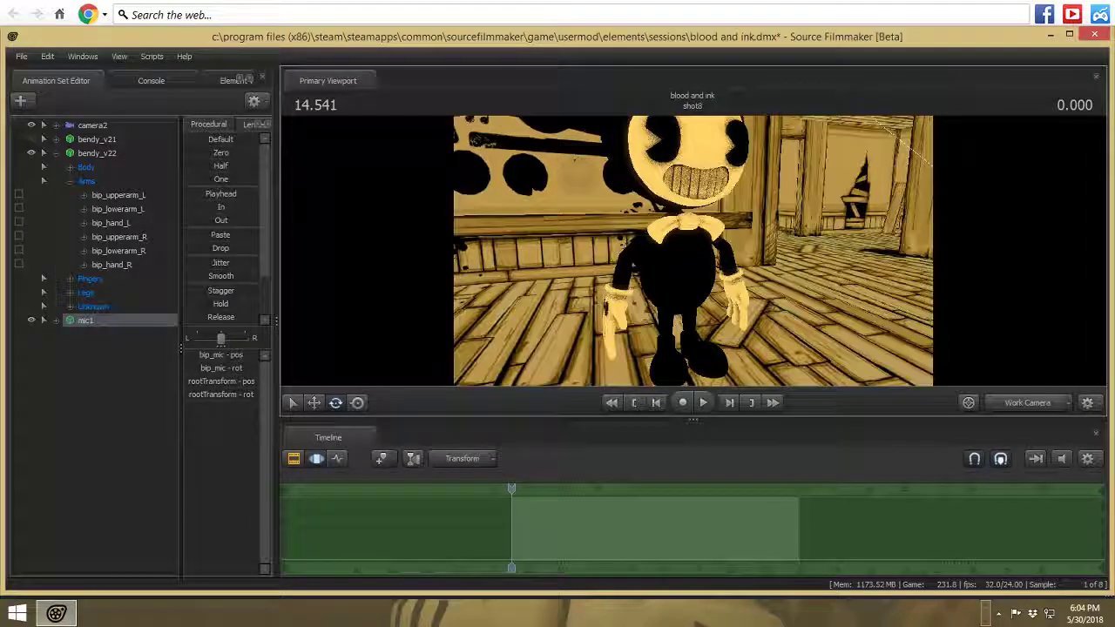
# - Move mic1 up off the floor and across the room to hang at head height in front of bendy_v22
pyautogui.press('s')
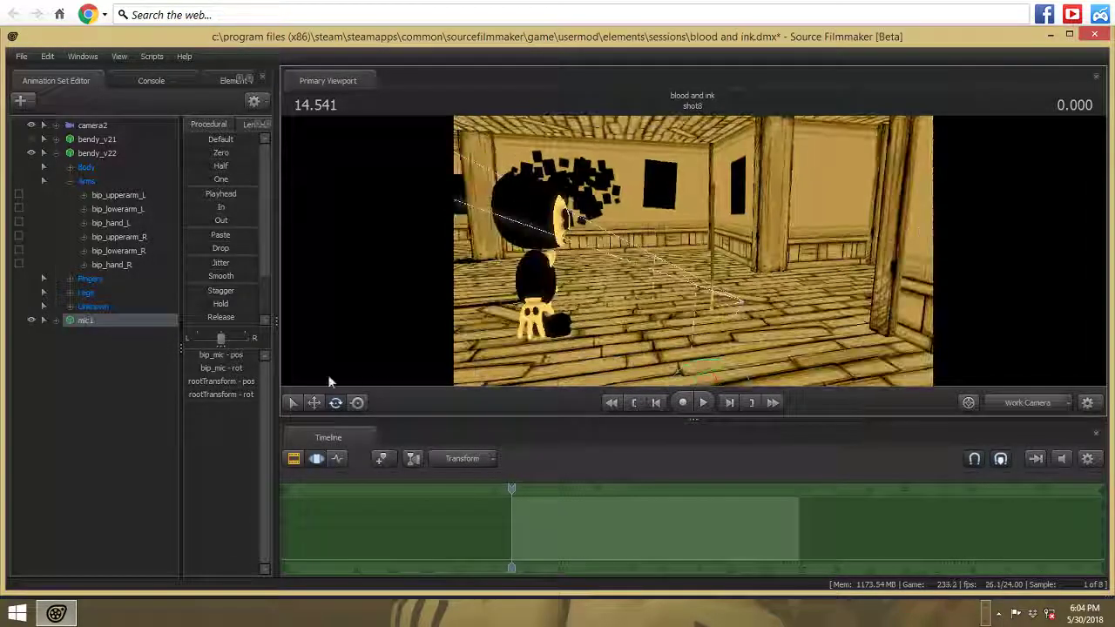
pyautogui.click(314, 404)
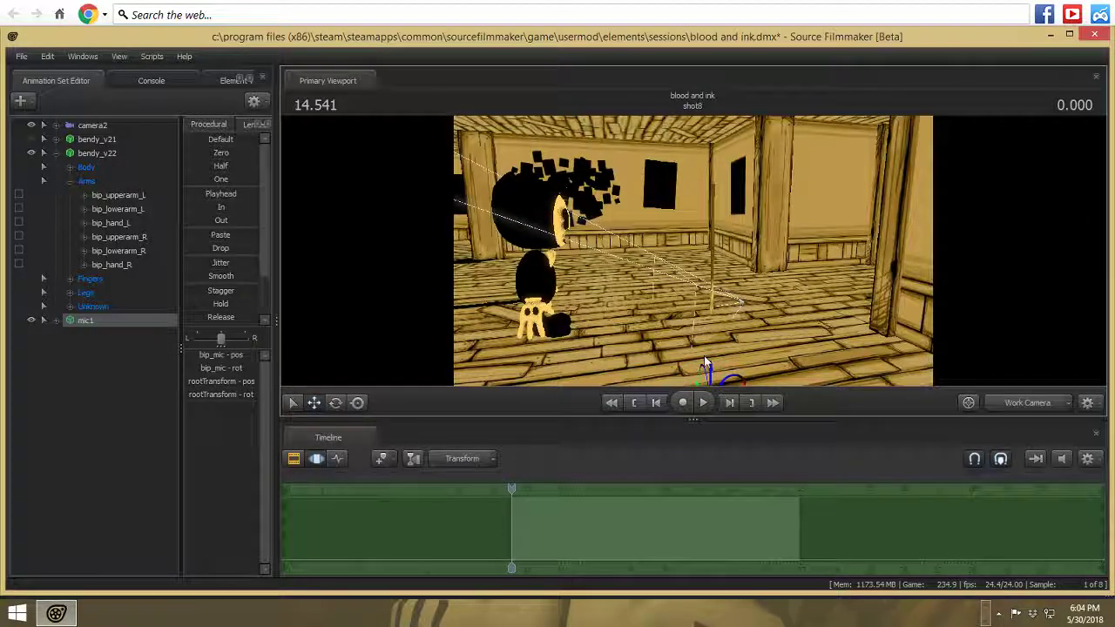
pyautogui.moveTo(704, 361); pyautogui.dragTo(725, 187)
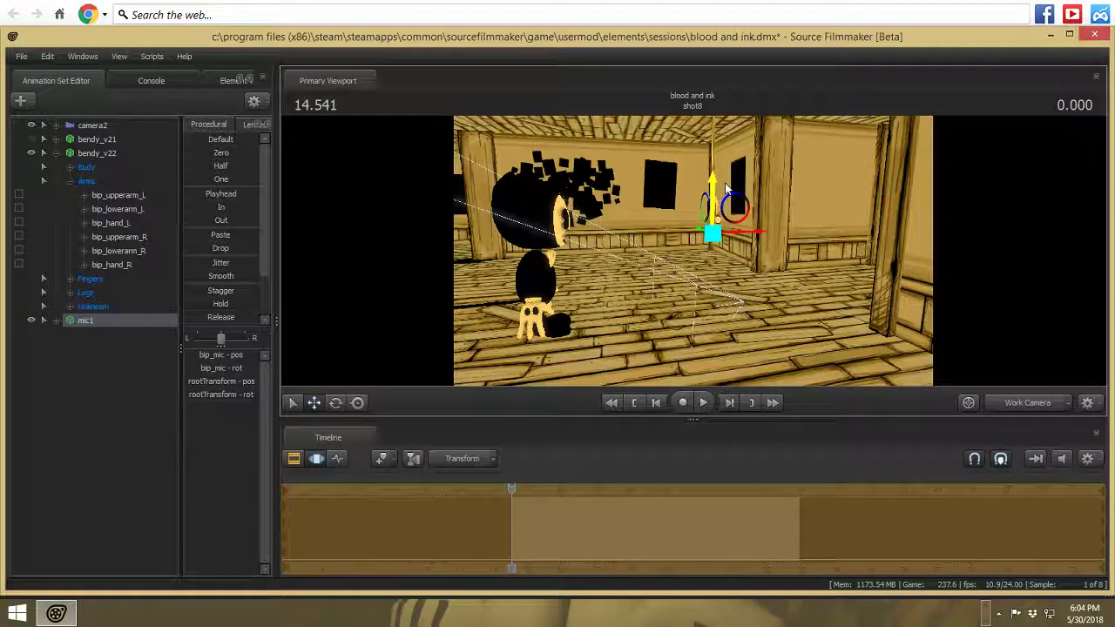
pyautogui.moveTo(756, 233); pyautogui.dragTo(487, 252)
pyautogui.press('d')
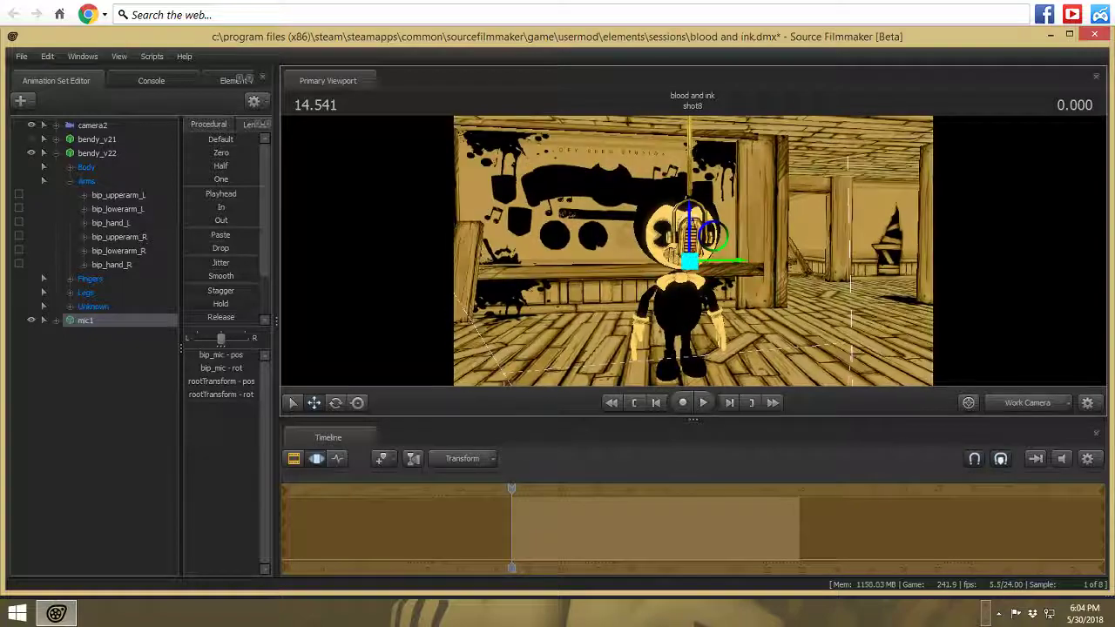
pyautogui.moveTo(724, 265)
pyautogui.mouseDown()
pyautogui.moveTo(671, 256)
pyautogui.moveTo(728, 256)
pyautogui.mouseUp()
# - Rotate bendy_v22's bip_head bone so the face turns toward the microphone
pyautogui.press('w')
pyautogui.press('w')
pyautogui.press('ctrl')
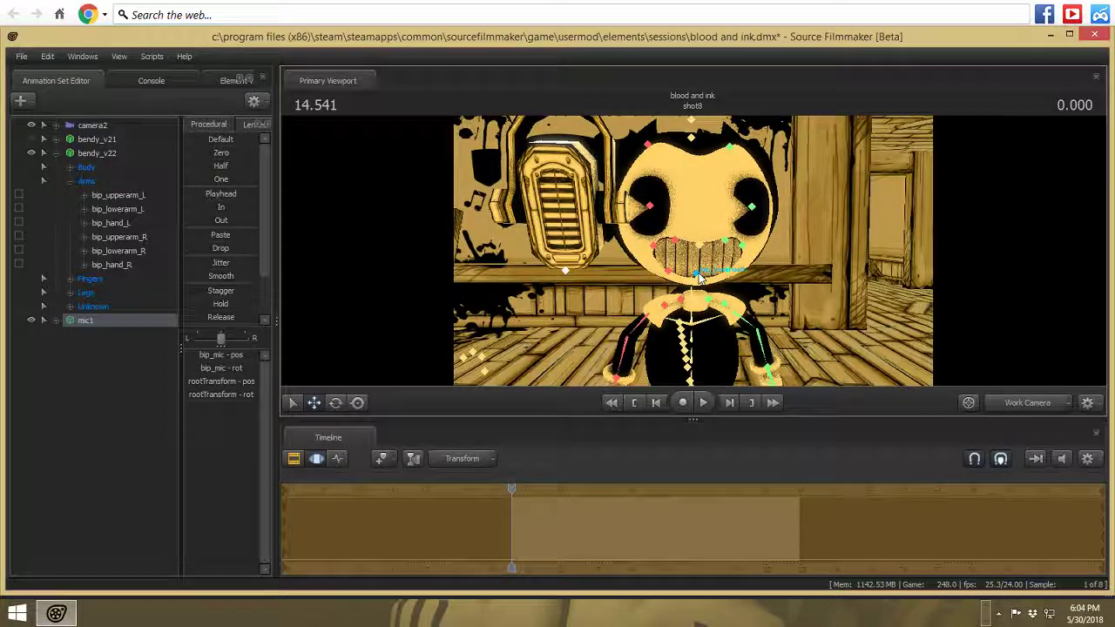
pyautogui.click(693, 290)
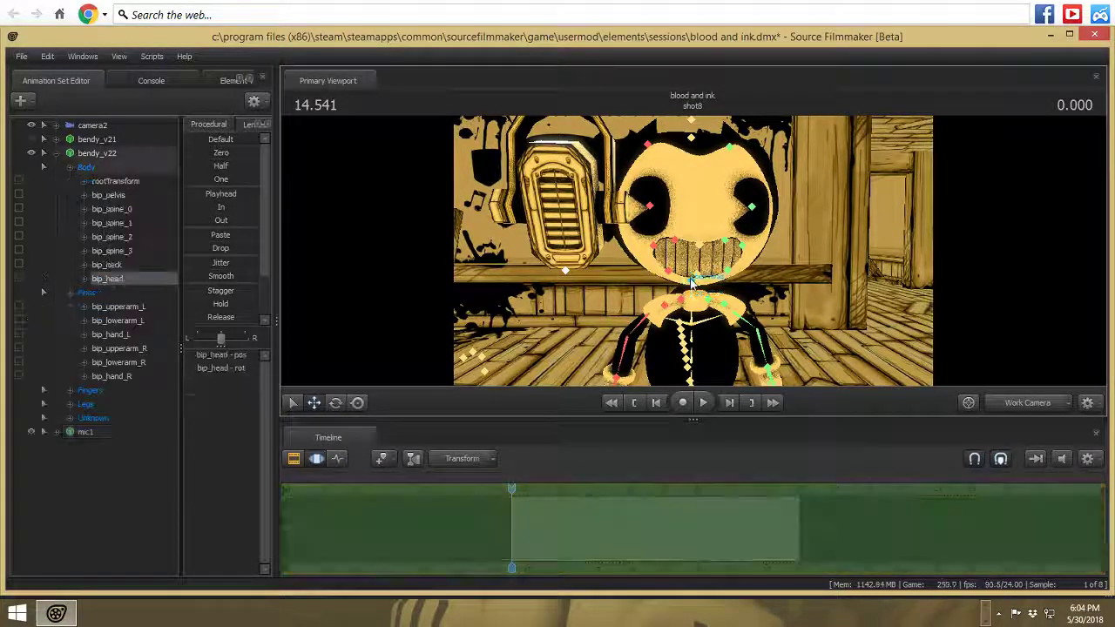
pyautogui.click(336, 403)
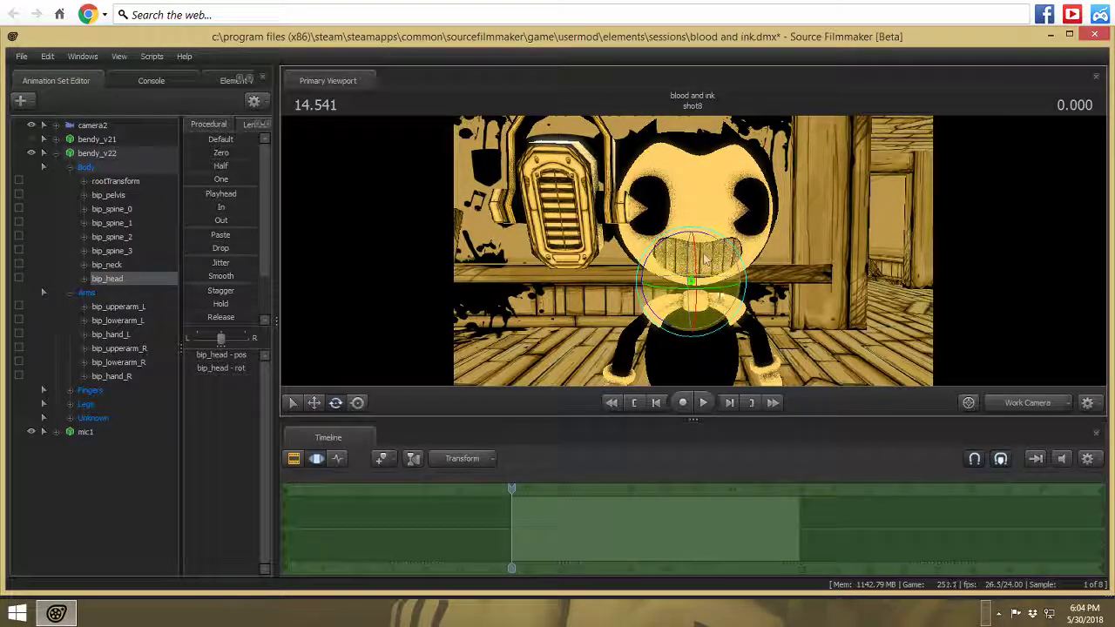
pyautogui.moveTo(720, 291)
pyautogui.mouseDown()
pyautogui.moveTo(686, 293)
pyautogui.moveTo(704, 302)
pyautogui.mouseUp()
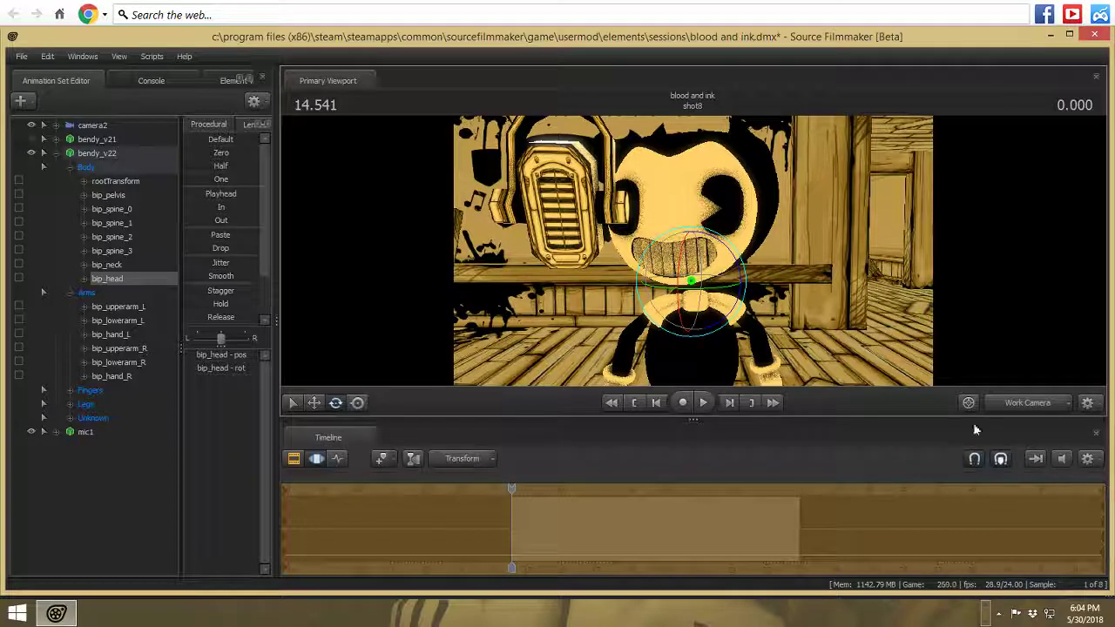
# - Rotate mic1 to angle it toward bendy_v22 and adjust its position beside the head
pyautogui.click(86, 432)
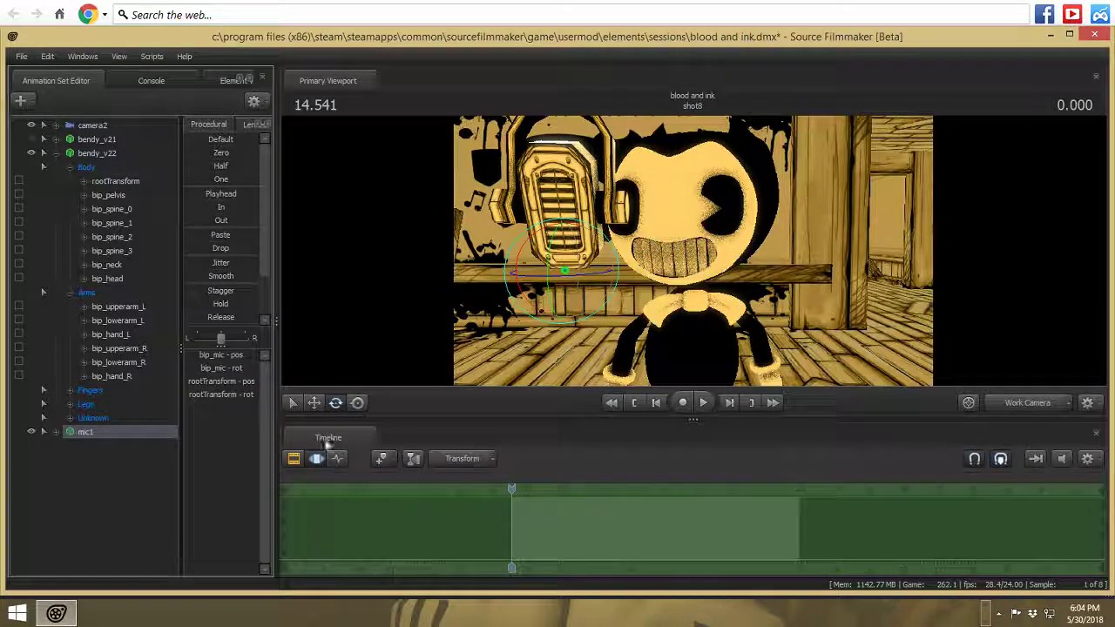
pyautogui.moveTo(551, 281); pyautogui.dragTo(502, 288)
pyautogui.moveTo(627, 339); pyautogui.dragTo(939, 401)
pyautogui.moveTo(938, 406); pyautogui.dragTo(1013, 406, button='right')
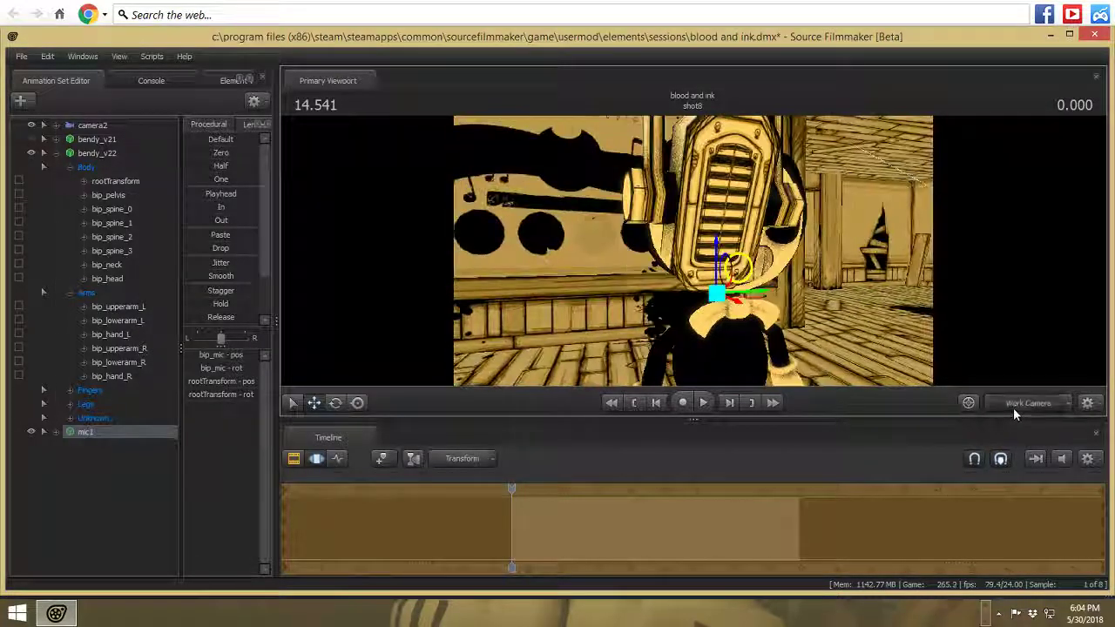
# - Switch the viewport to camera2 and reframe it on bendy_v22 and the microphone in front of the display wall
pyautogui.click(1013, 403)
pyautogui.click(93, 124)
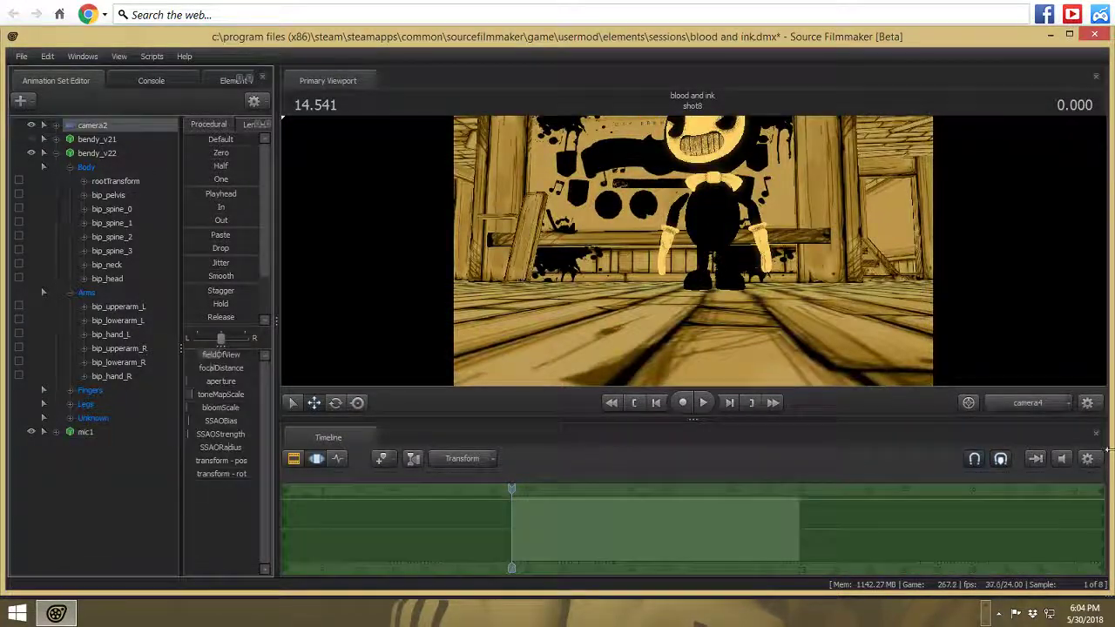
pyautogui.click(1068, 404)
pyautogui.moveTo(1026, 453)
pyautogui.click(944, 486)
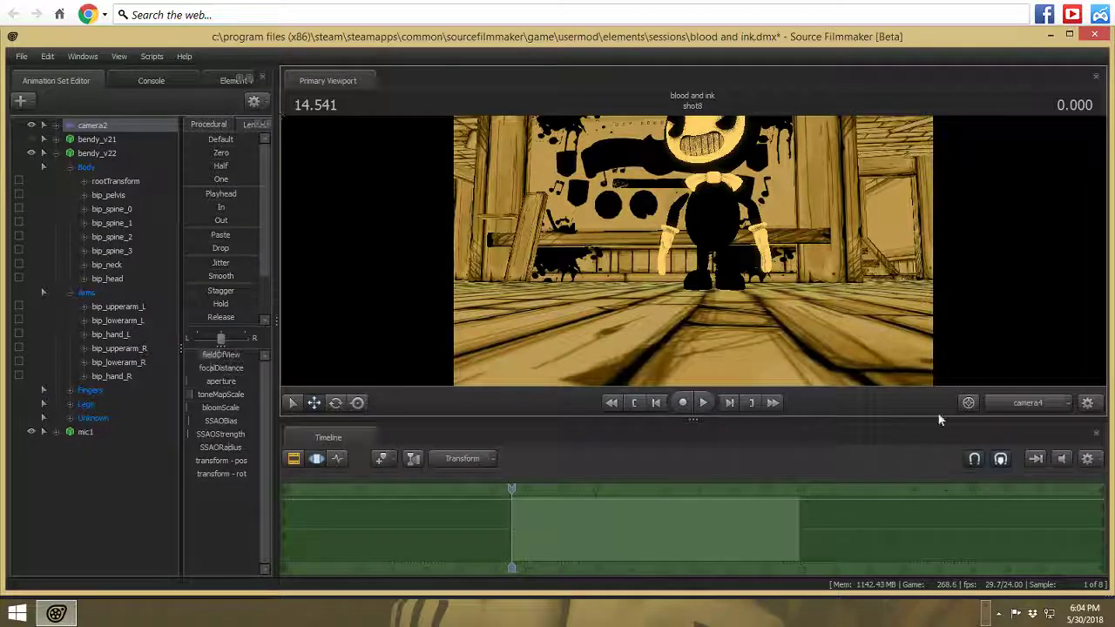
pyautogui.press('w')
pyautogui.moveTo(689, 218); pyautogui.dragTo(697, 150)
pyautogui.press('s')
pyautogui.press('w')
pyautogui.press('s')
pyautogui.moveTo(695, 255); pyautogui.dragTo(695, 256, button='right')
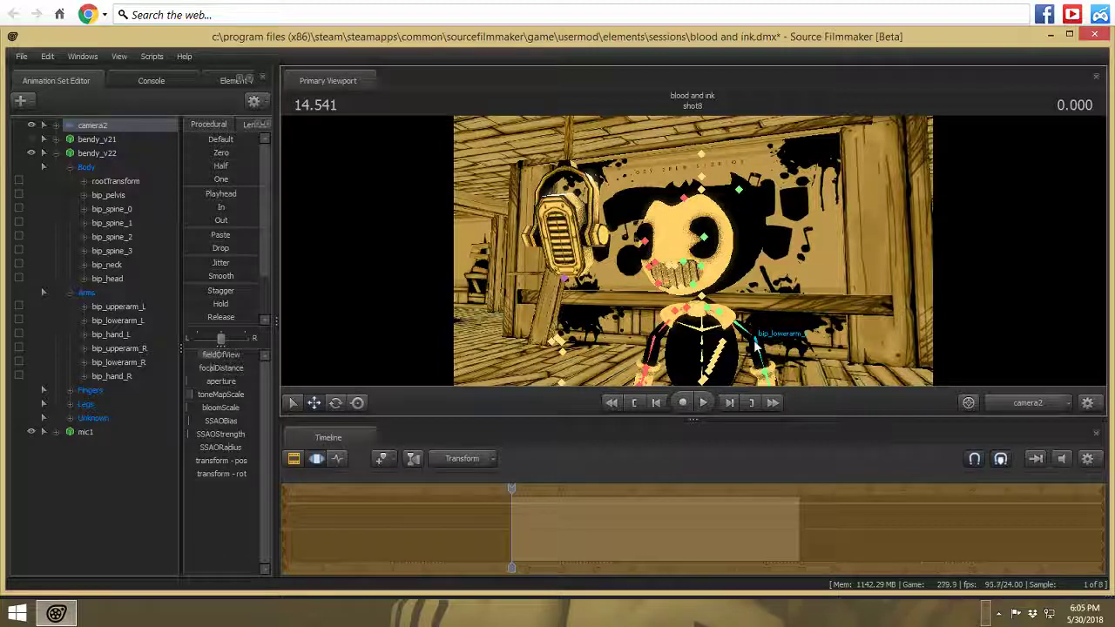
# - Rotate bendy_v22's bip_upperarm_L so the left arm is raised out to the side with the hand up
pyautogui.click(739, 323)
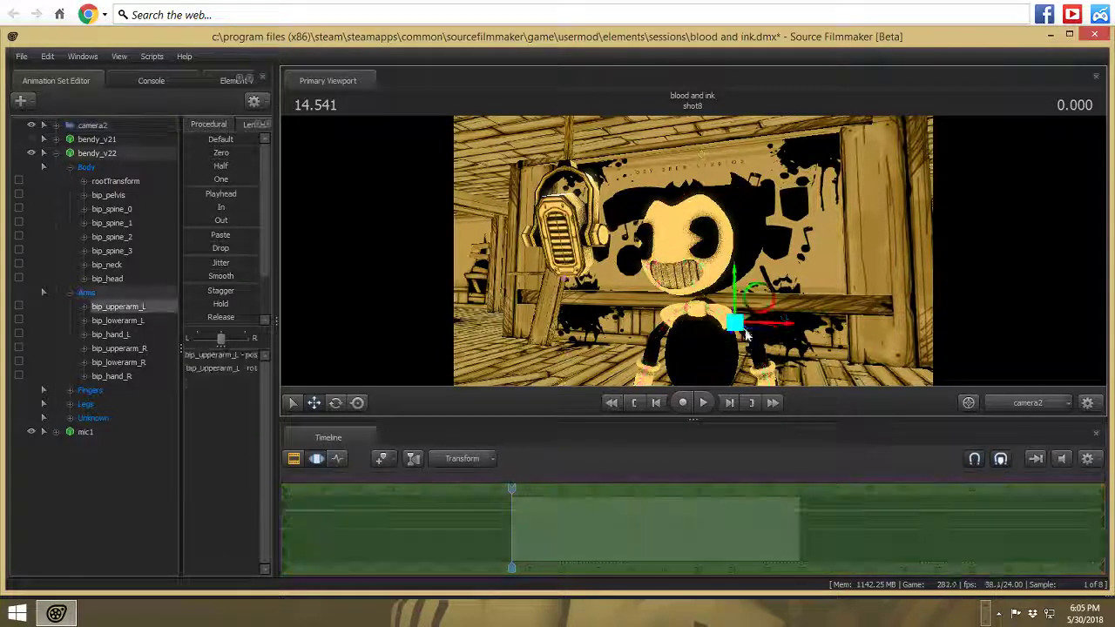
pyautogui.press('e')
pyautogui.moveTo(749, 317); pyautogui.dragTo(765, 235)
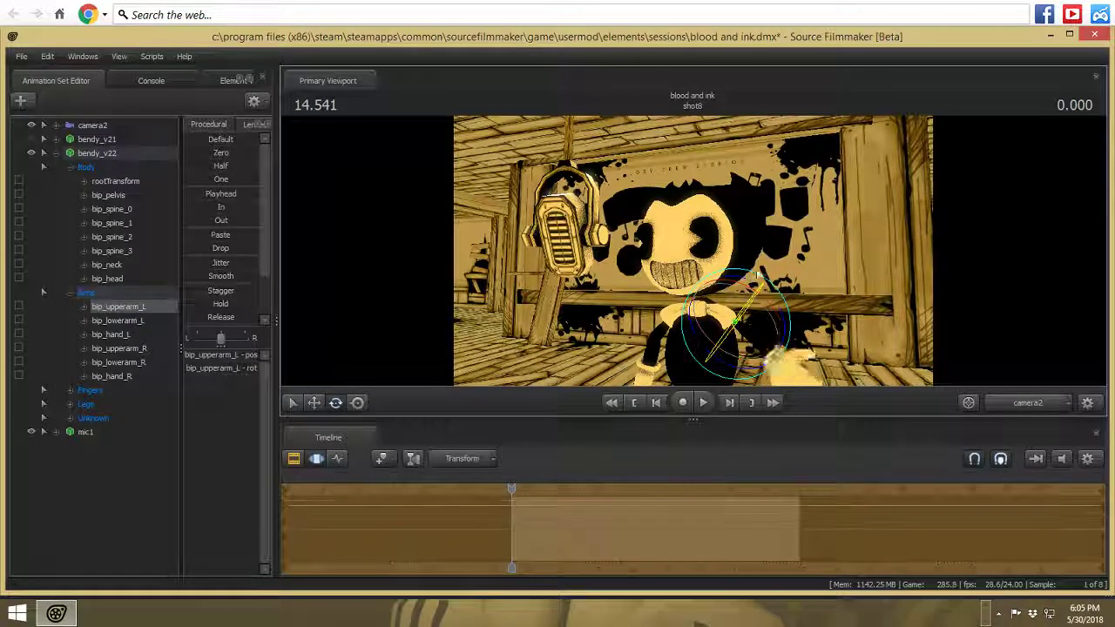
pyautogui.moveTo(745, 324); pyautogui.dragTo(760, 262)
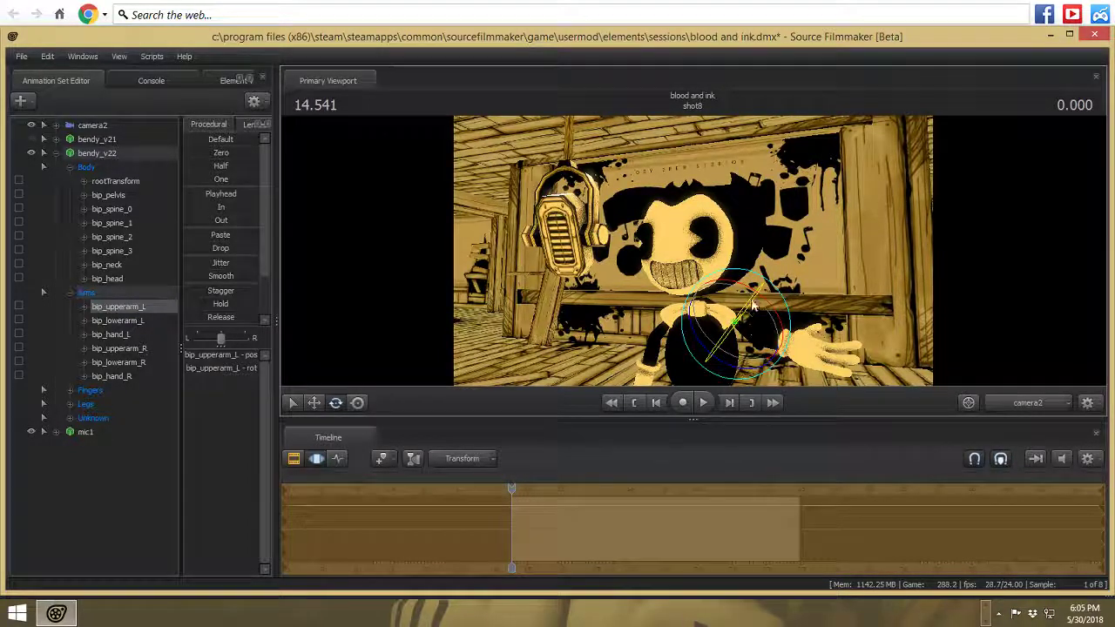
pyautogui.moveTo(753, 305); pyautogui.dragTo(769, 278)
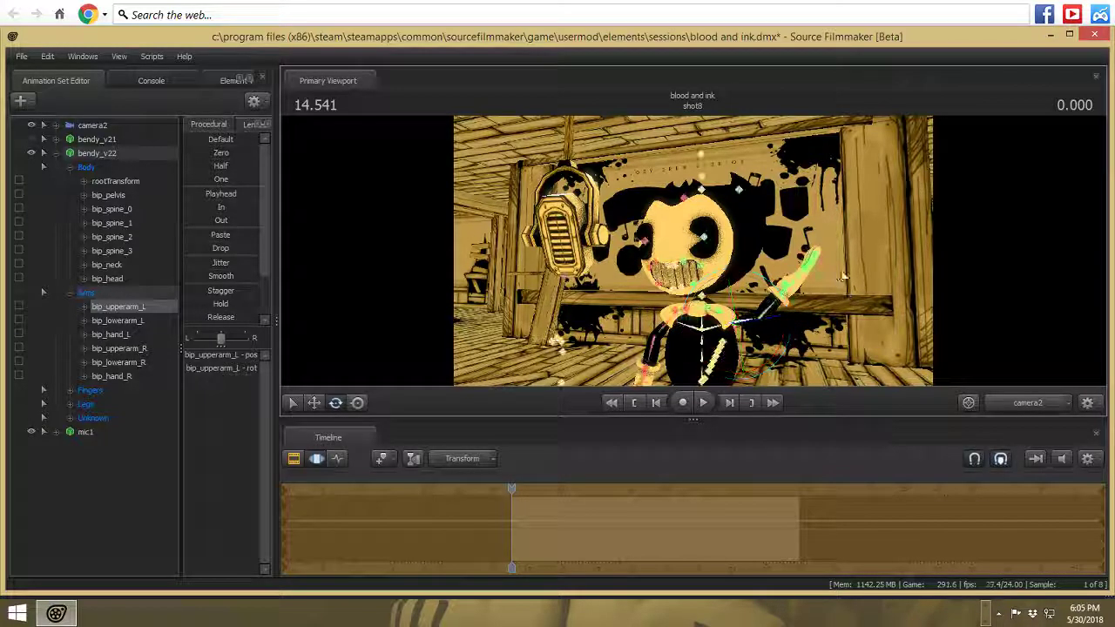
# - From the work camera, add an animation set for a new light and enable lighting in the viewport
pyautogui.click(1004, 404)
pyautogui.press('d')
pyautogui.press('s')
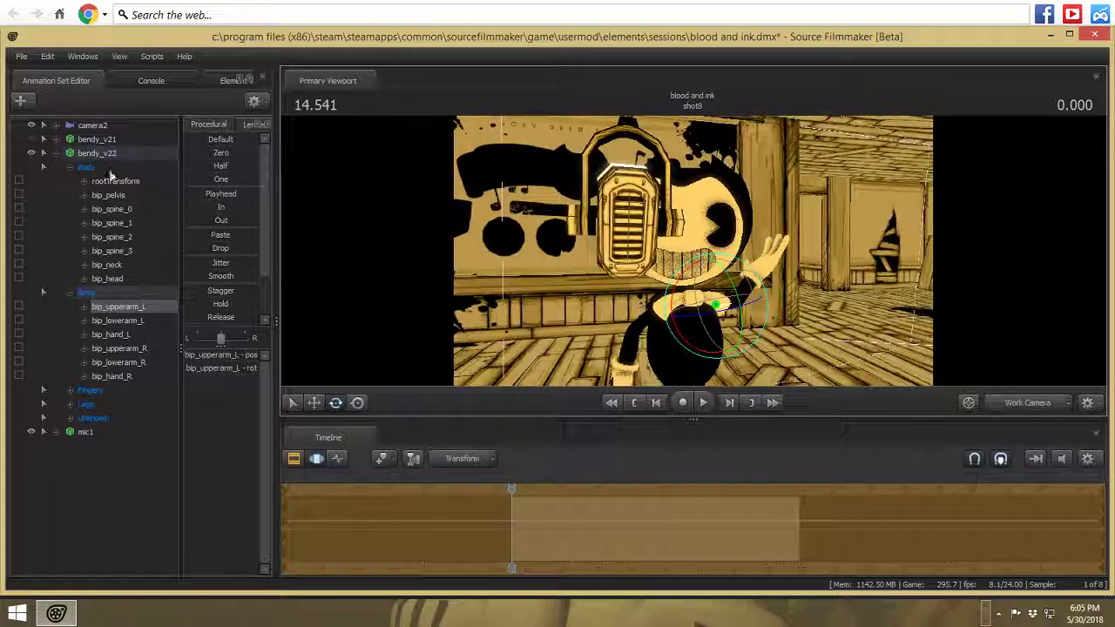
pyautogui.click(20, 104)
pyautogui.click(152, 132)
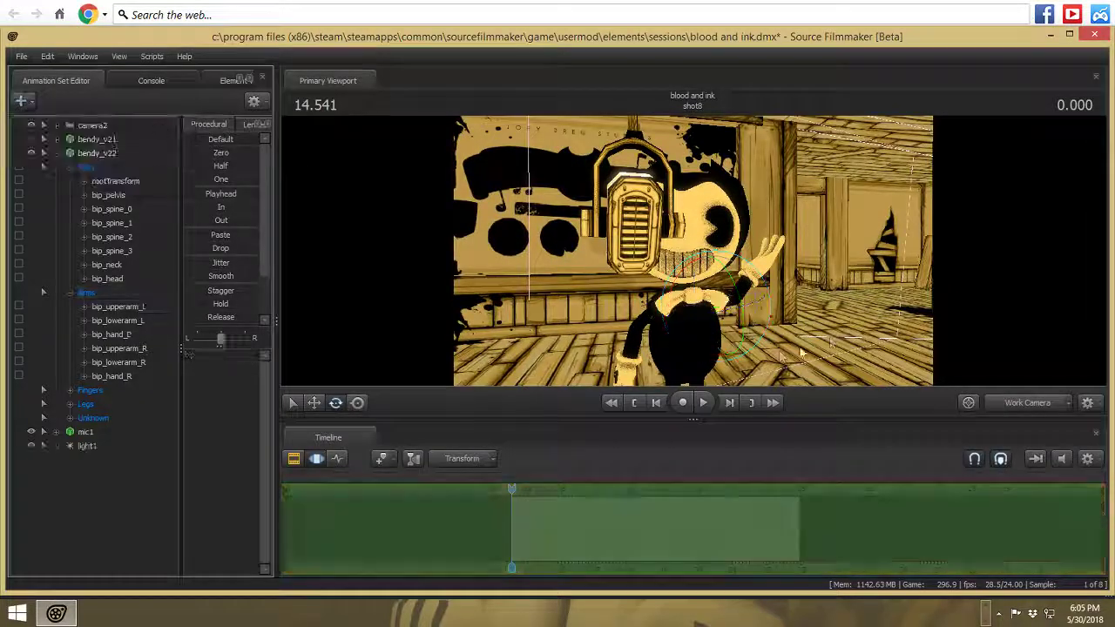
pyautogui.rightClick(875, 326)
pyautogui.click(902, 366)
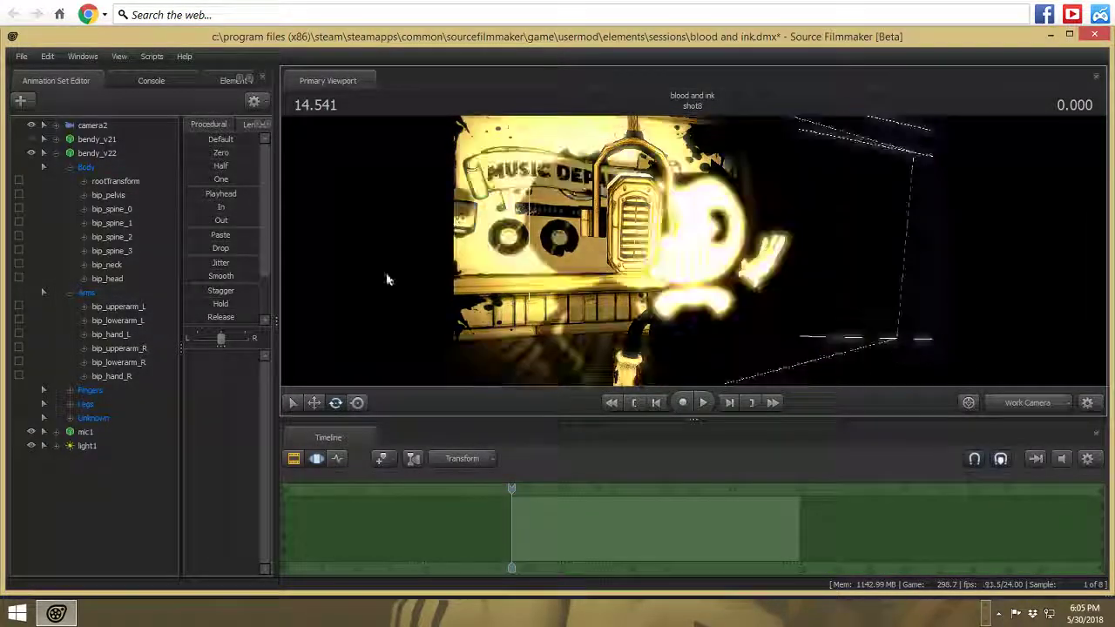
# - Move light1 so its beam shines on bendy_v22, the microphone and the music department wall
pyautogui.click(87, 445)
pyautogui.moveTo(757, 328); pyautogui.dragTo(913, 327)
pyautogui.press('s')
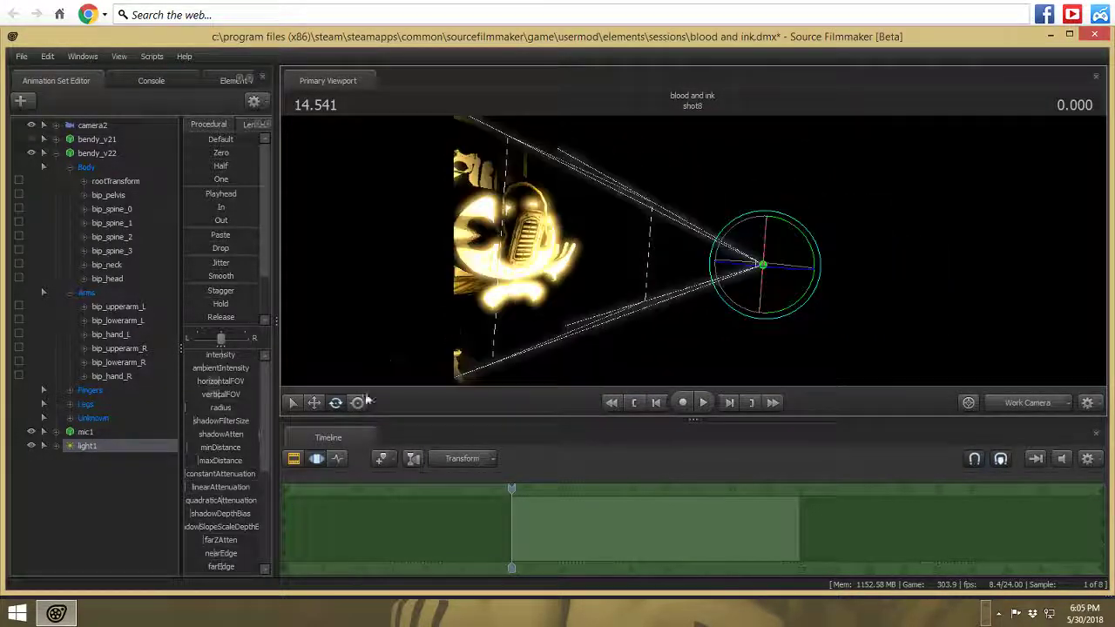
pyautogui.click(323, 405)
pyautogui.moveTo(804, 274); pyautogui.dragTo(758, 304)
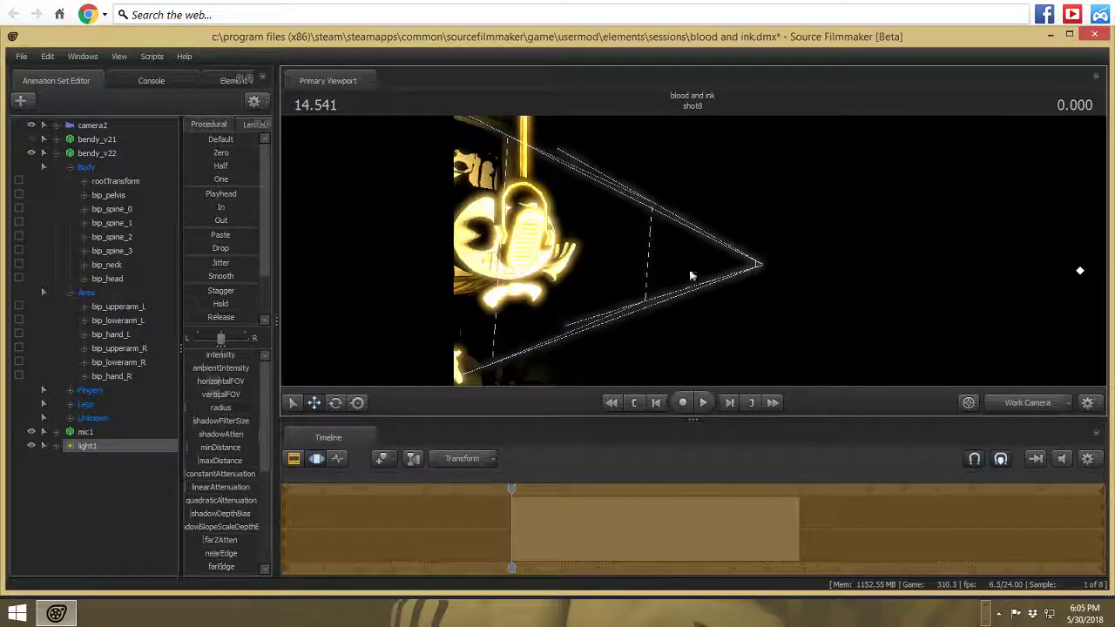
pyautogui.moveTo(691, 272); pyautogui.dragTo(691, 253)
pyautogui.hotkey('ctrl', 'y')
pyautogui.hotkey('ctrl', 'y')
pyautogui.hotkey('ctrl', 'y')
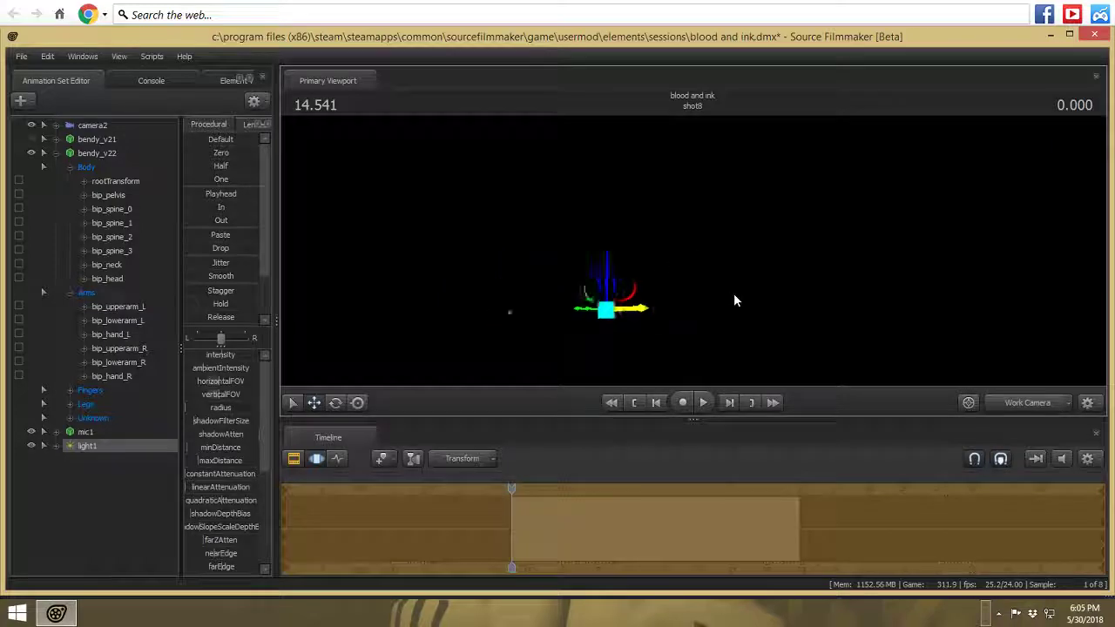
pyautogui.moveTo(659, 266)
pyautogui.mouseDown()
pyautogui.moveTo(646, 265)
pyautogui.moveTo(659, 267)
pyautogui.mouseUp()
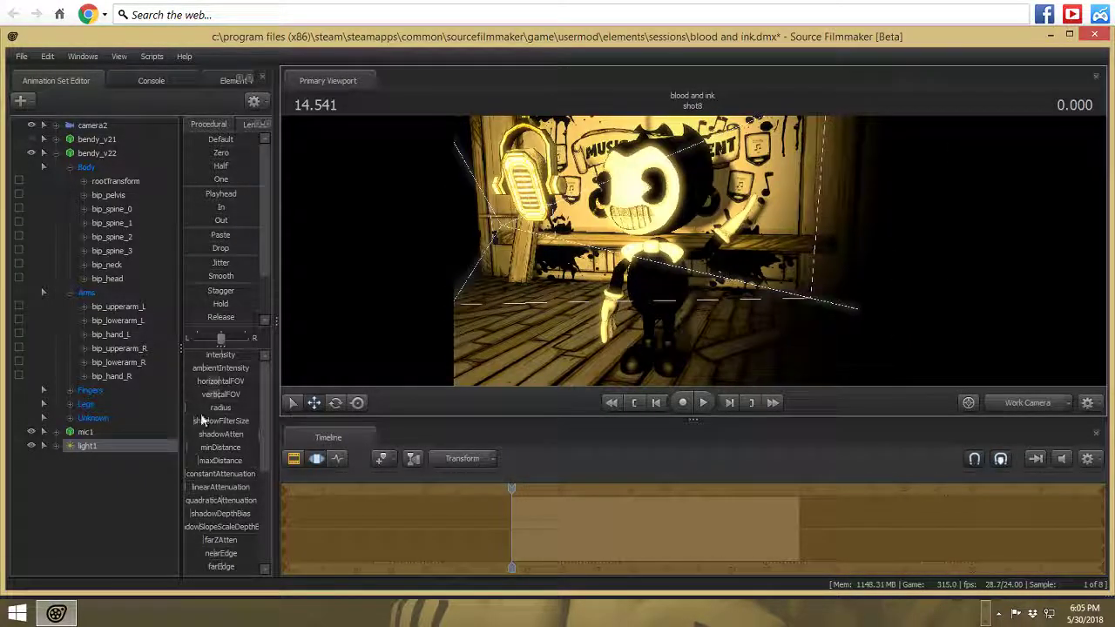
# - Lower light1's color_green to give the light a reddish tint and check the shot through camera2
pyautogui.moveTo(224, 358); pyautogui.dragTo(224, 358)
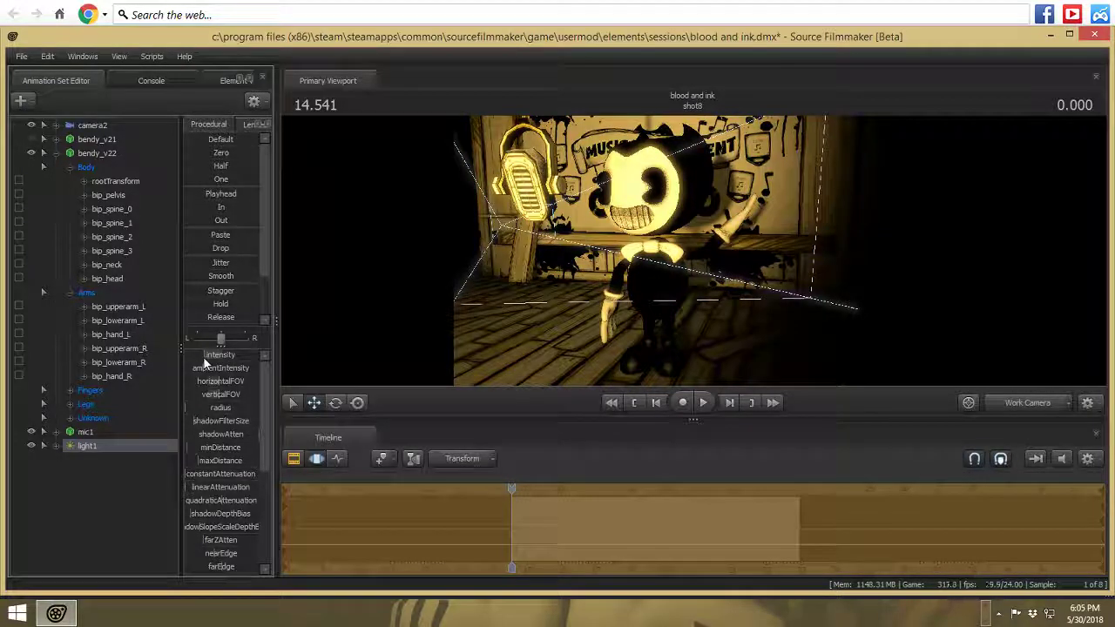
pyautogui.scroll(-5, 231, 396)
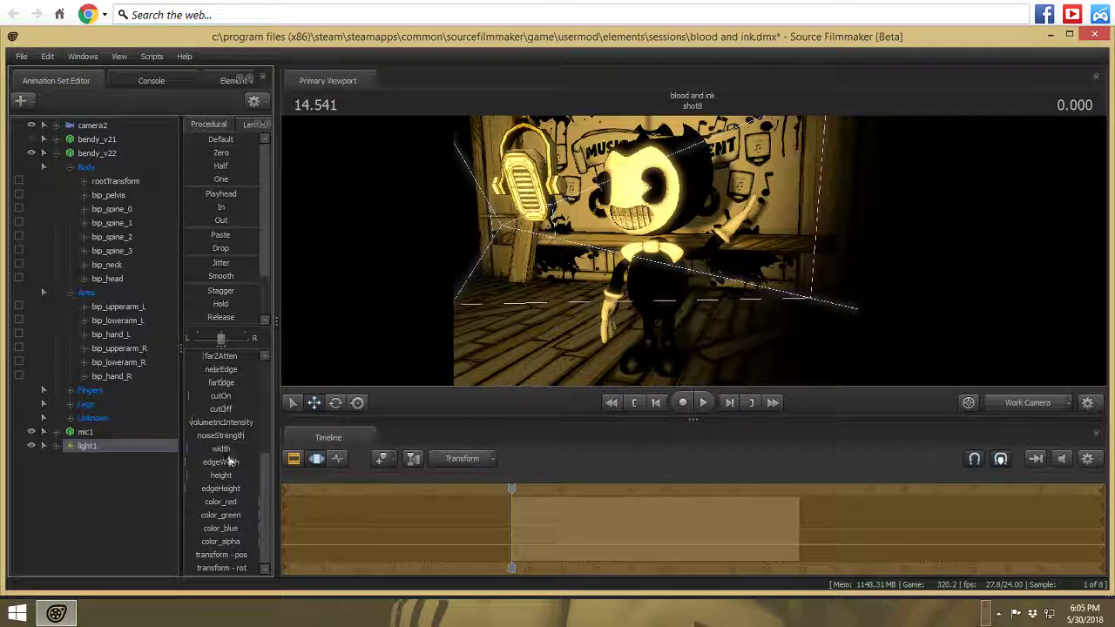
pyautogui.moveTo(255, 518); pyautogui.dragTo(208, 518)
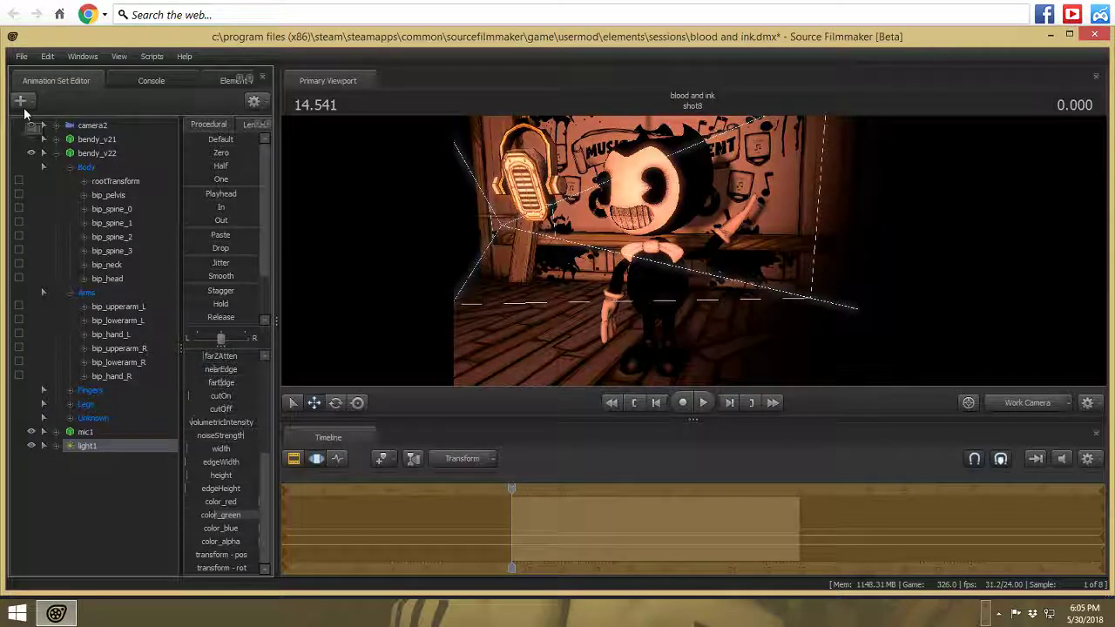
pyautogui.click(1014, 403)
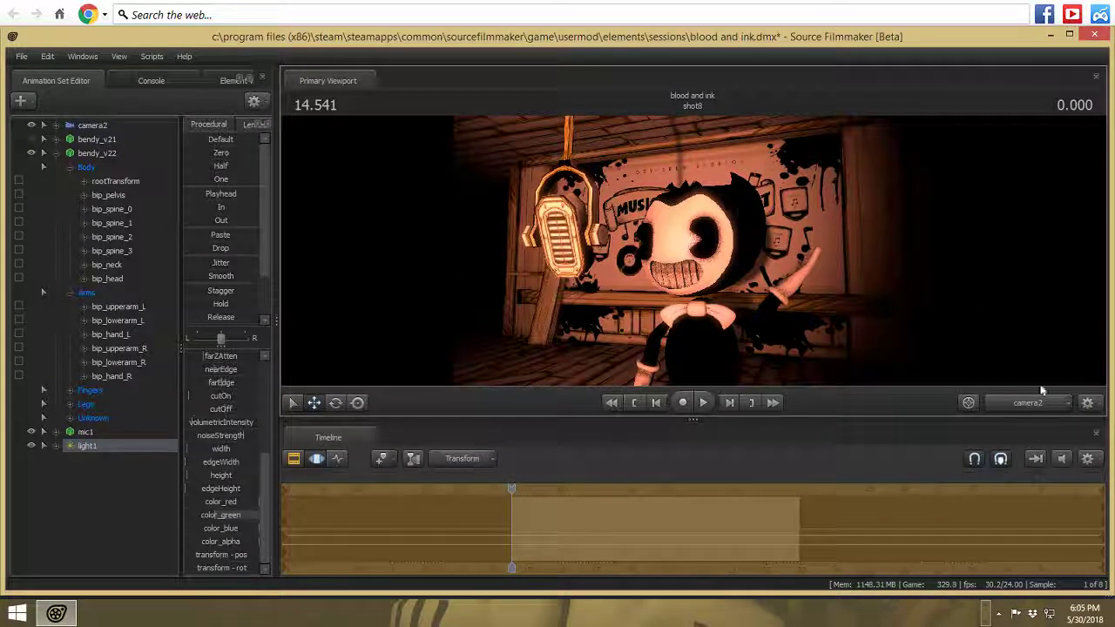
pyautogui.click(1014, 402)
# - Disable lighting in the work camera viewport and rotate bip_pinky_0_L on bendy_v22's raised left hand
pyautogui.rightClick(866, 294)
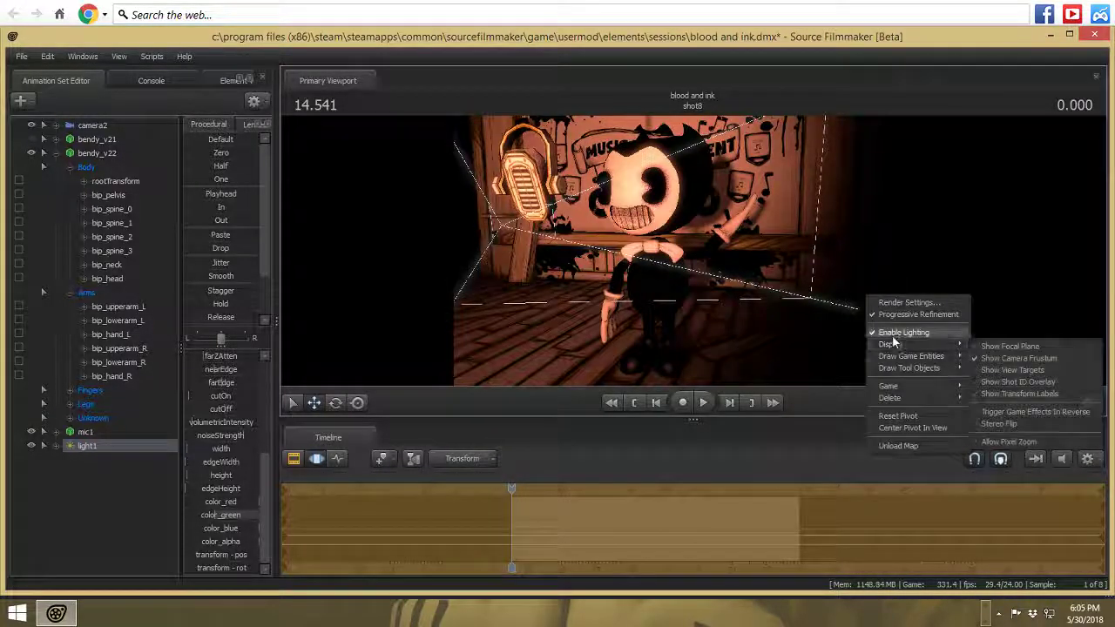
pyautogui.click(890, 337)
pyautogui.moveTo(892, 343); pyautogui.dragTo(697, 249)
pyautogui.press('w')
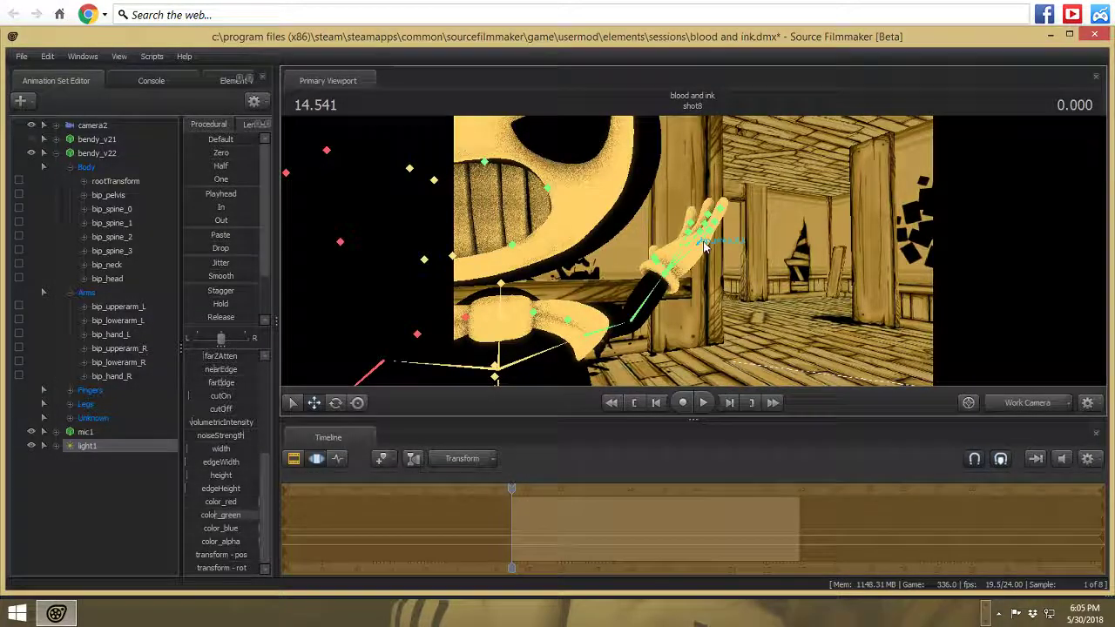
pyautogui.click(703, 247)
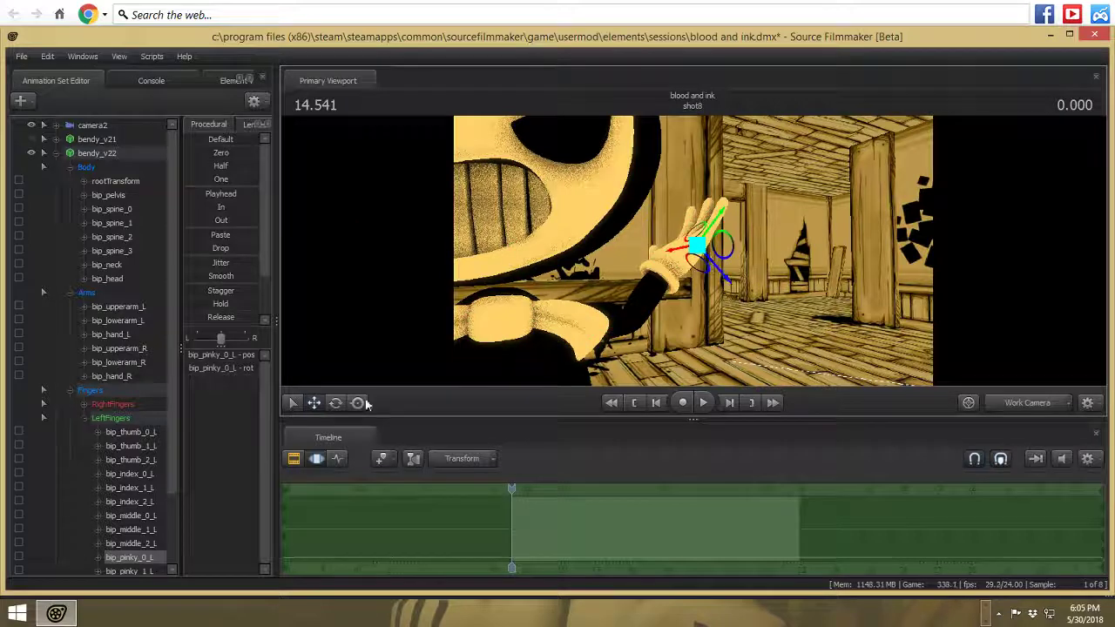
pyautogui.press('e')
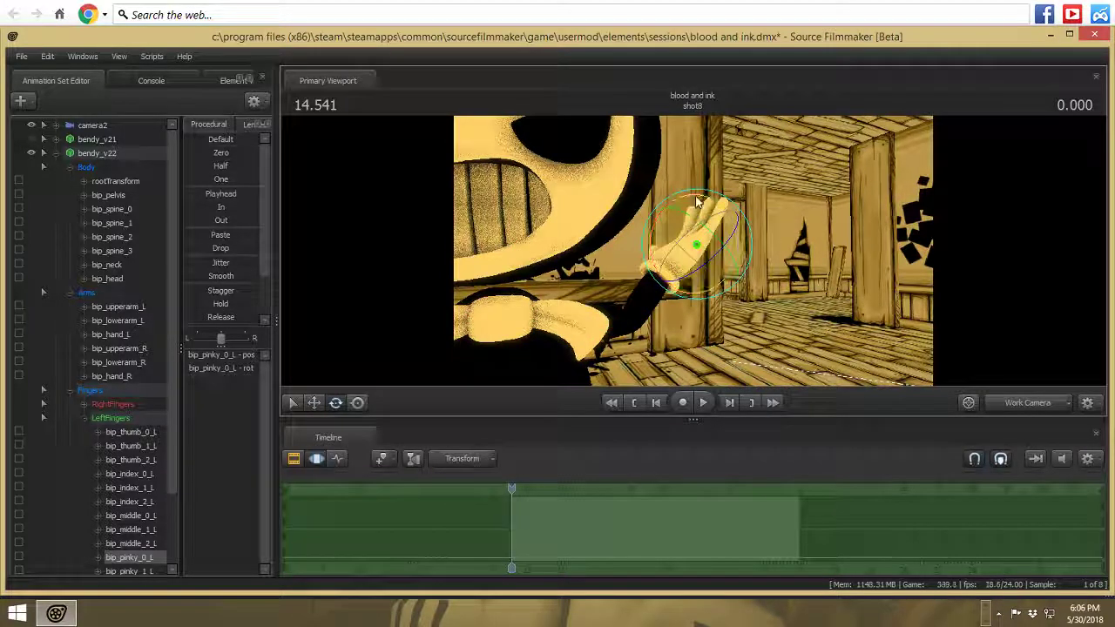
pyautogui.moveTo(697, 202); pyautogui.dragTo(721, 251)
pyautogui.press('a')
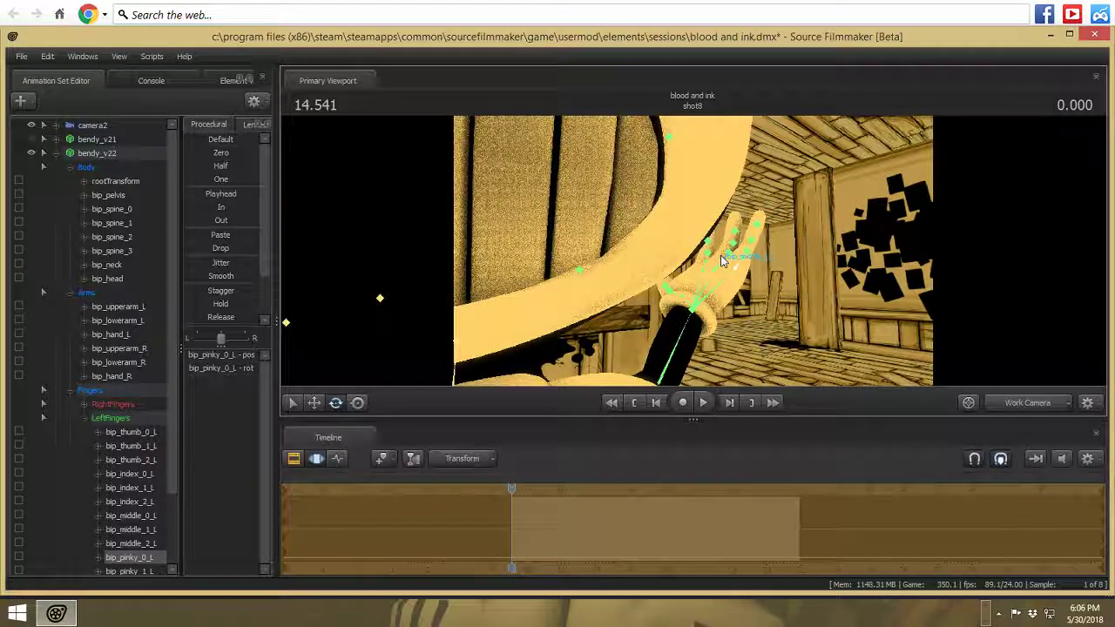
# - Try to fold the left hand's fingers by rotating bip_middle_2_L, bip_pinky_2_L, bip_middle_3_L and bip_pinky_4_L
pyautogui.click(730, 251)
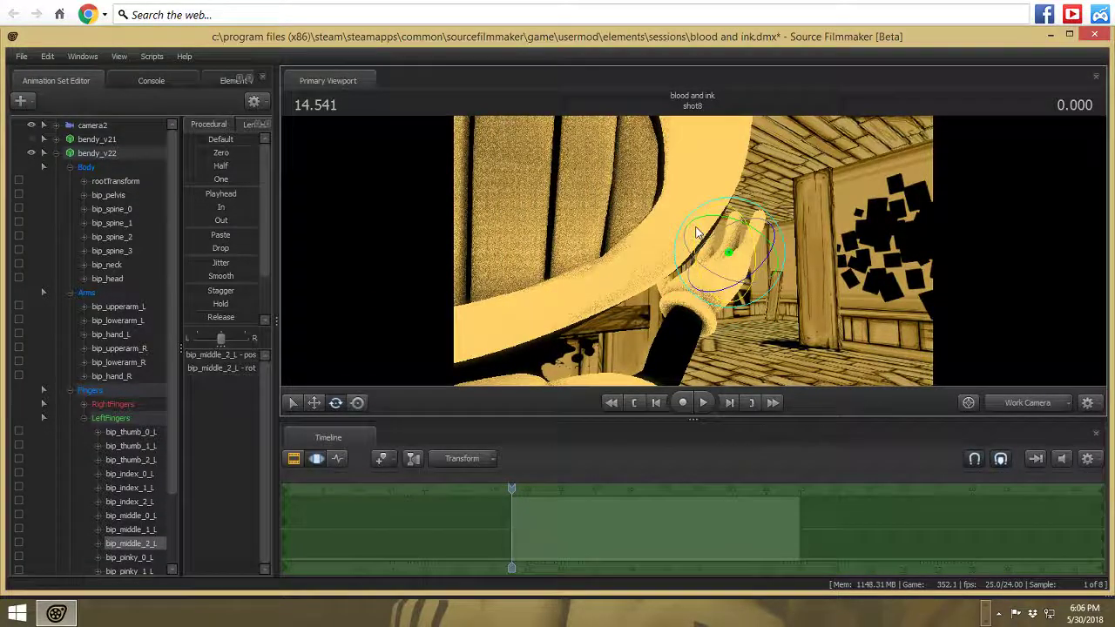
pyautogui.moveTo(695, 250)
pyautogui.mouseDown()
pyautogui.moveTo(701, 285)
pyautogui.moveTo(754, 298)
pyautogui.moveTo(732, 298)
pyautogui.moveTo(714, 248)
pyautogui.mouseUp()
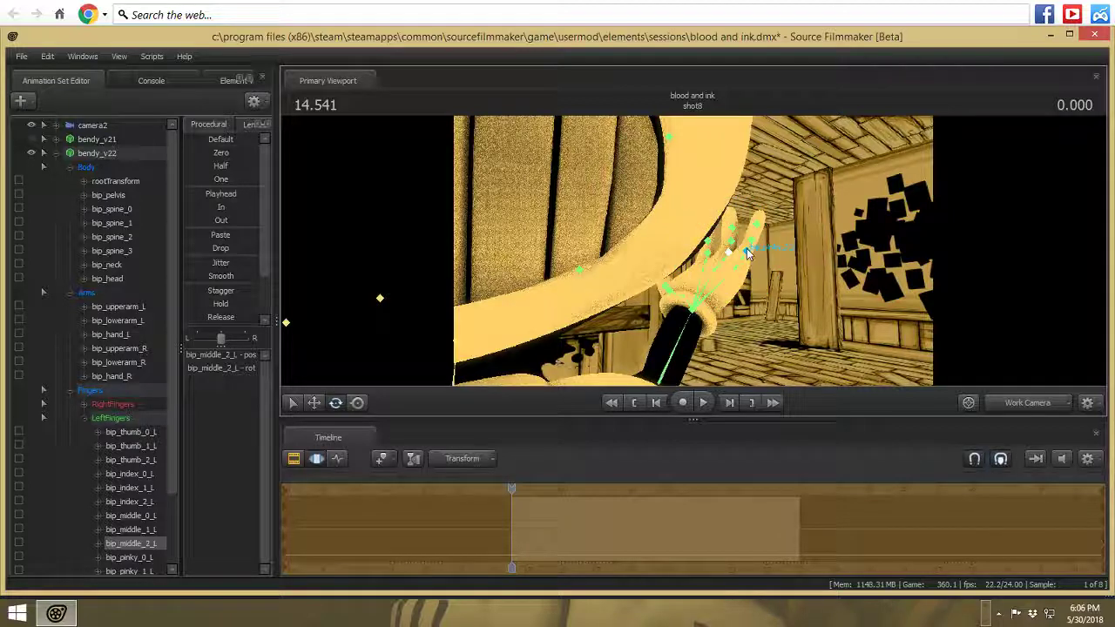
pyautogui.keyDown('ctrl'); pyautogui.click(746, 250); pyautogui.keyUp('ctrl')
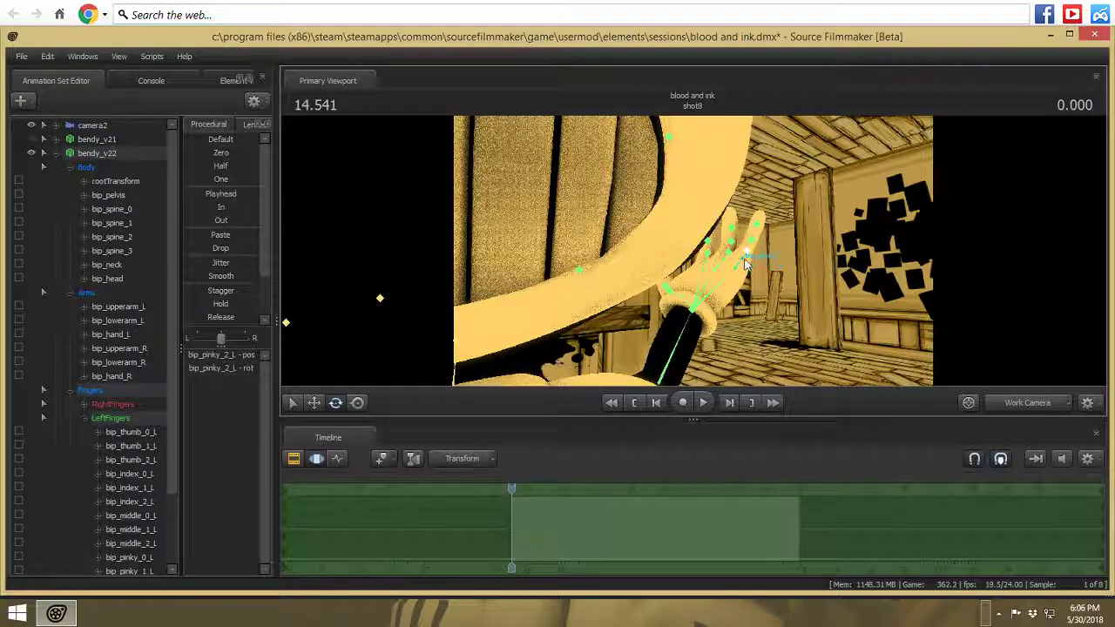
pyautogui.keyDown('ctrl'); pyautogui.click(750, 253); pyautogui.keyUp('ctrl')
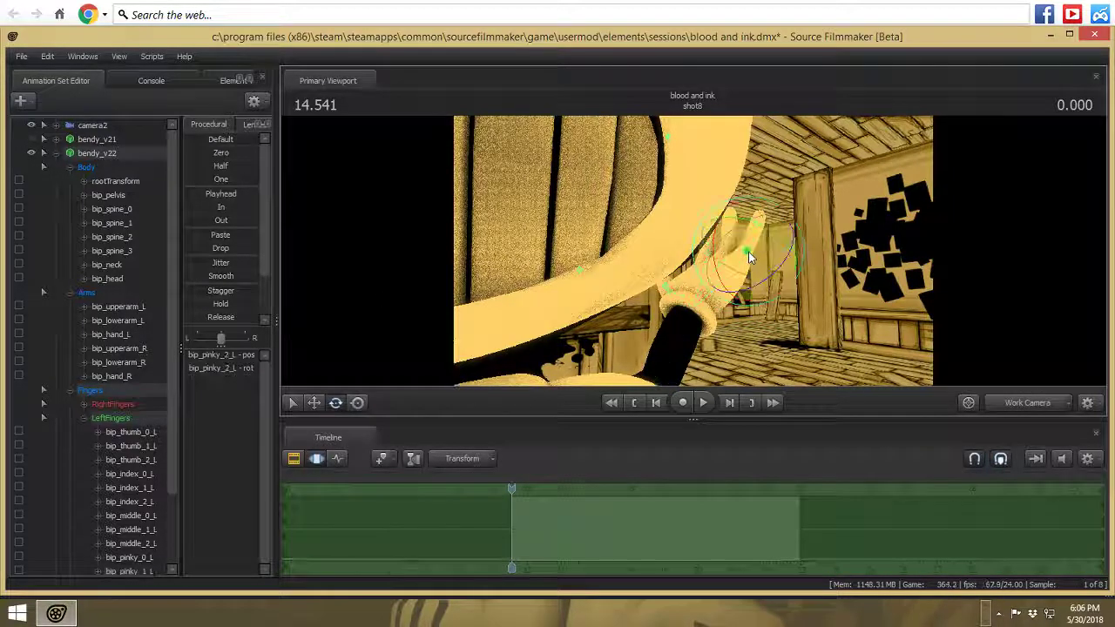
pyautogui.moveTo(748, 257); pyautogui.dragTo(754, 300)
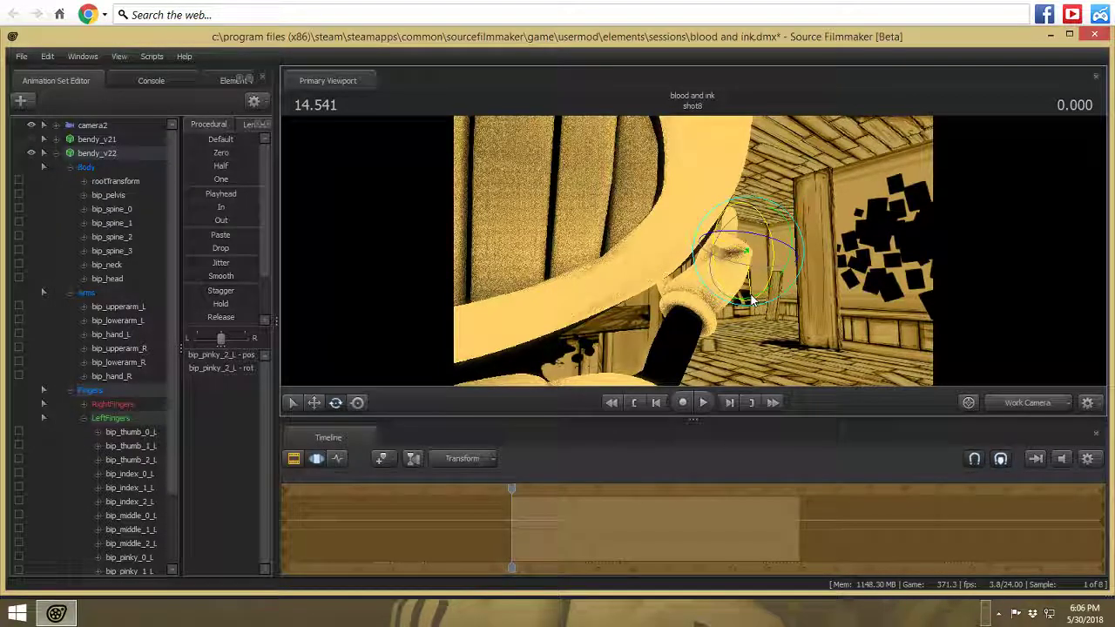
pyautogui.press('ctrl')
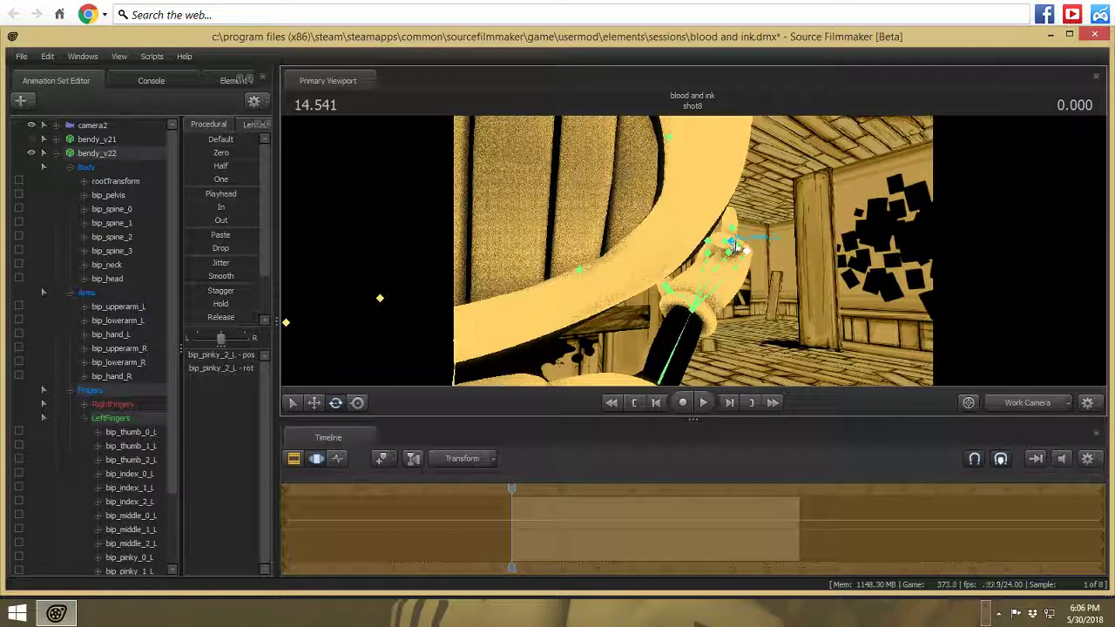
pyautogui.keyDown('ctrl'); pyautogui.click(730, 244); pyautogui.keyUp('ctrl')
pyautogui.moveTo(730, 268); pyautogui.dragTo(713, 296)
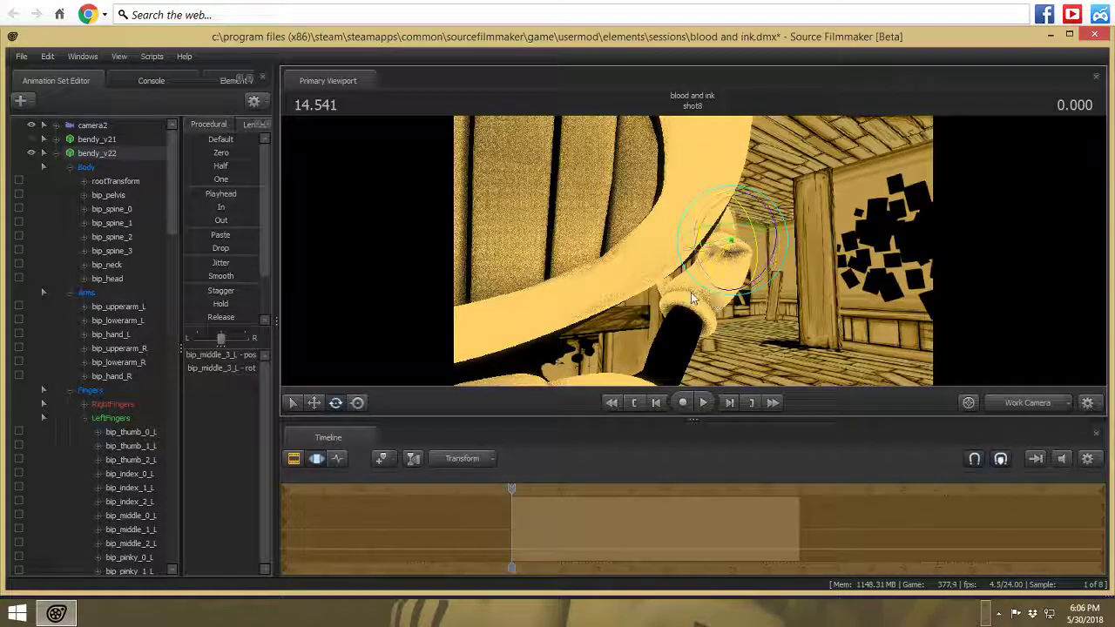
pyautogui.keyDown('ctrl'); pyautogui.click(719, 250); pyautogui.keyUp('ctrl')
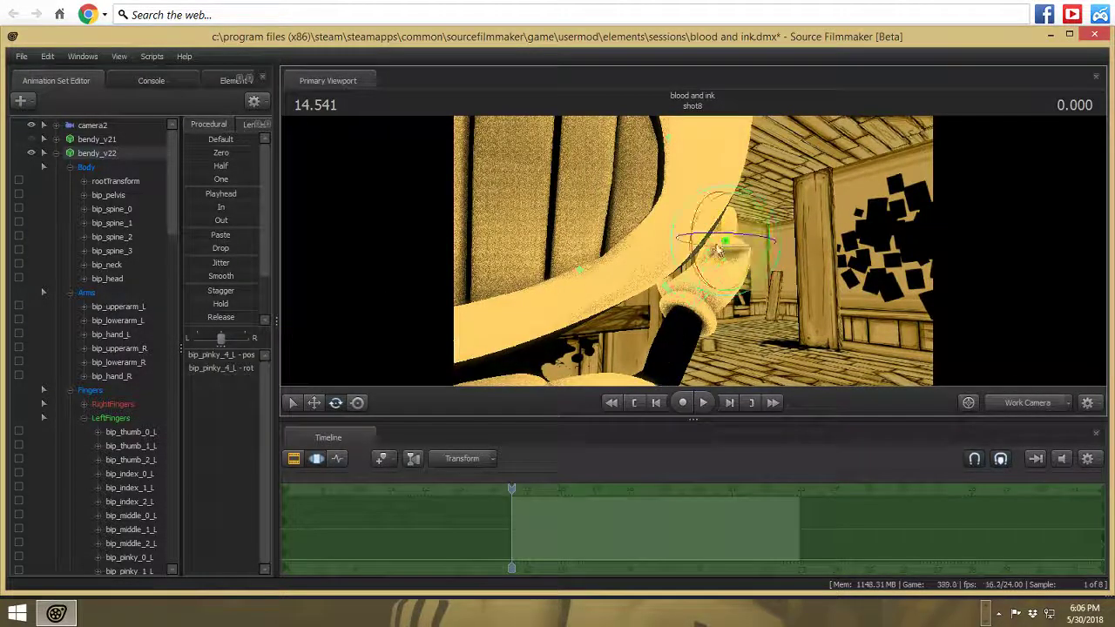
pyautogui.moveTo(719, 250); pyautogui.dragTo(675, 305)
# - Rotate bip_pinky_2_L back so the left pinky stands straight again
pyautogui.press('w')
pyautogui.moveTo(722, 217); pyautogui.dragTo(757, 254)
pyautogui.press('ctrl')
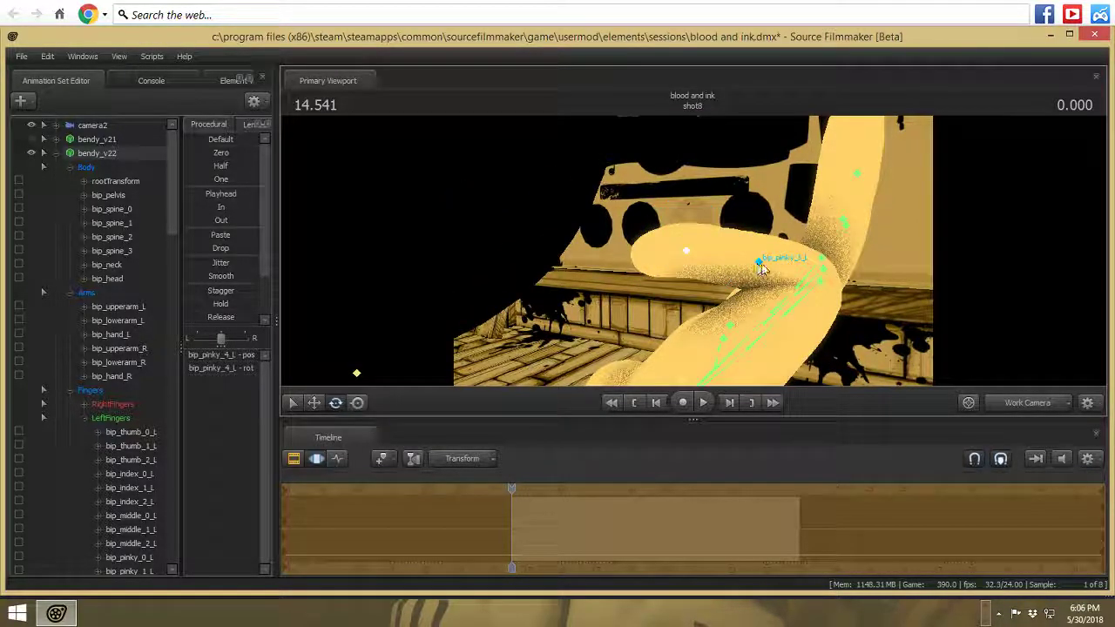
pyautogui.moveTo(880, 270); pyautogui.dragTo(854, 266)
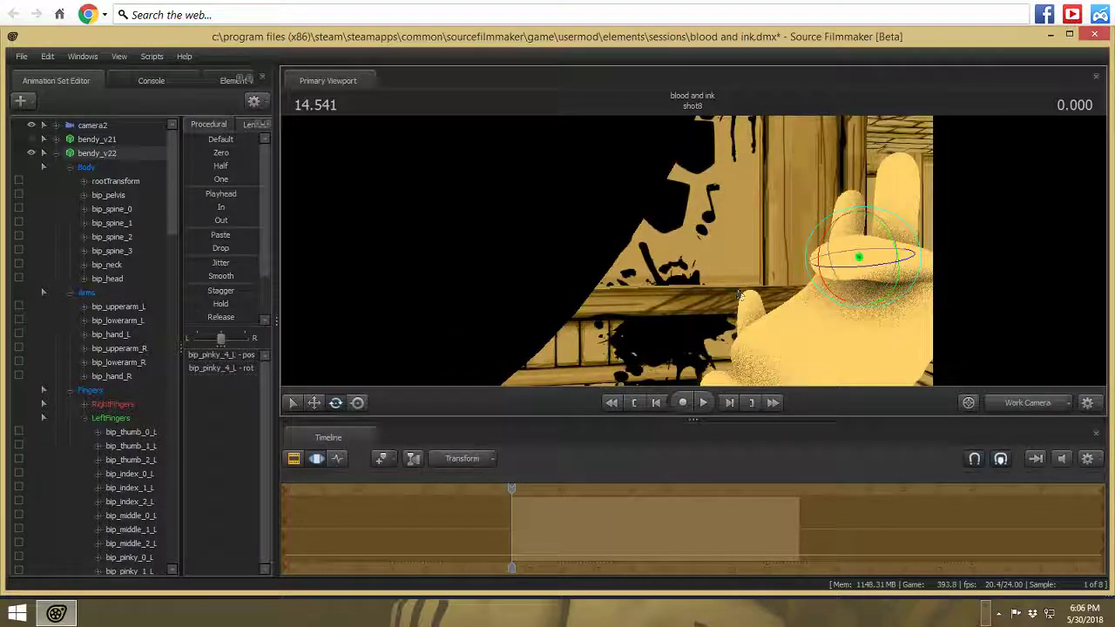
pyautogui.moveTo(740, 294); pyautogui.dragTo(695, 257)
pyautogui.keyDown('ctrl'); pyautogui.click(803, 274); pyautogui.keyUp('ctrl')
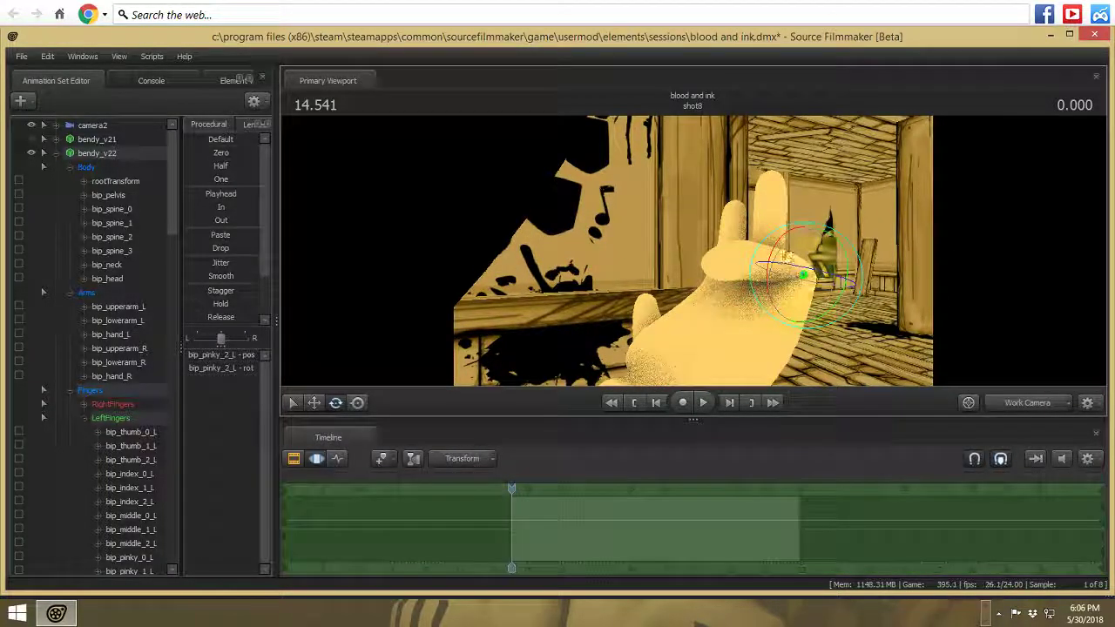
pyautogui.moveTo(827, 247); pyautogui.dragTo(855, 216)
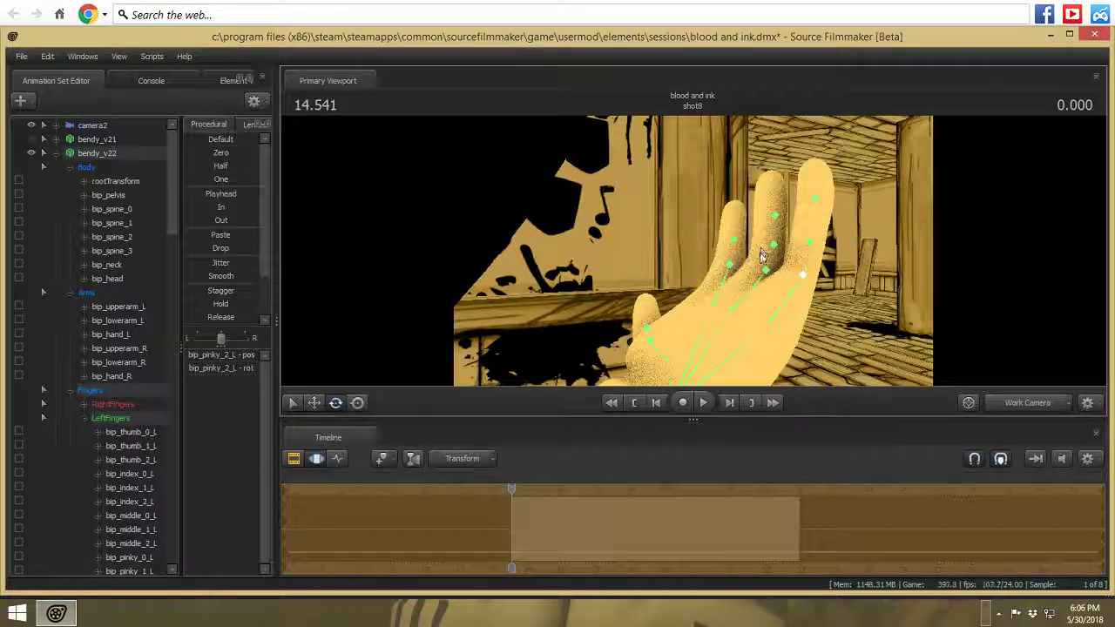
# - Curl the left middle and pinky fingers into the palm by rotating bip_middle_2_L and bip_pinky_2_L
pyautogui.click(767, 273)
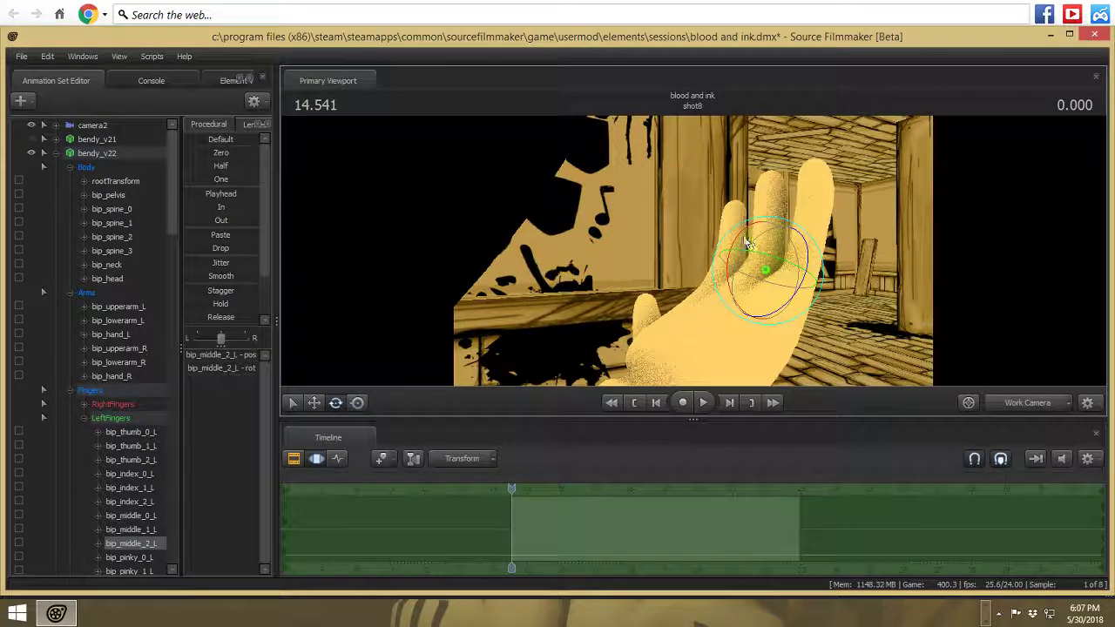
pyautogui.moveTo(744, 243); pyautogui.dragTo(723, 315)
pyautogui.moveTo(742, 324); pyautogui.dragTo(875, 274)
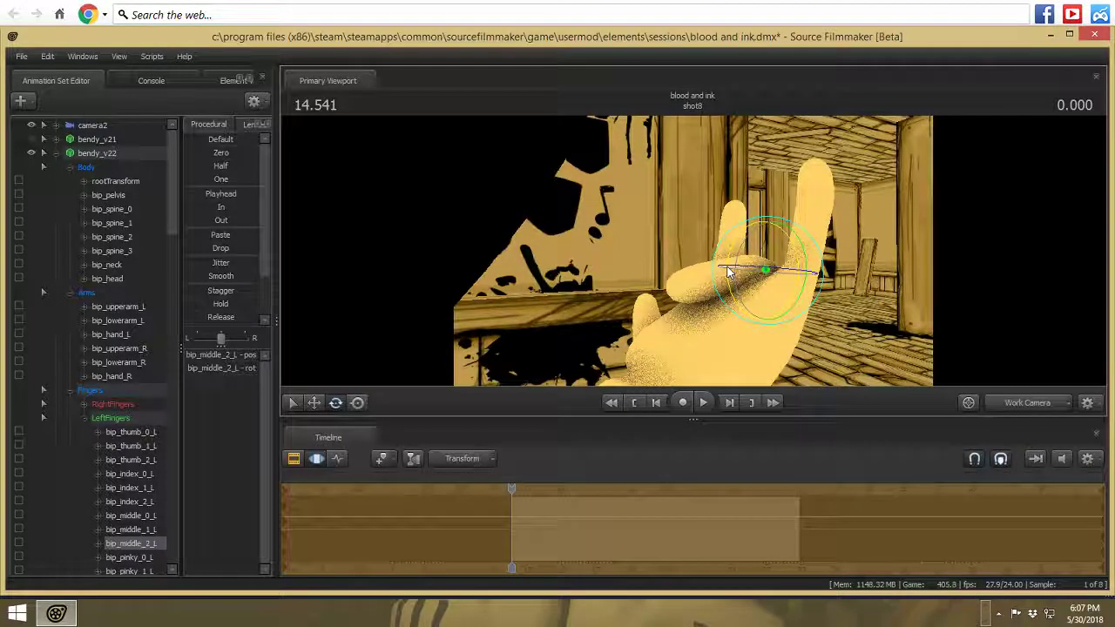
pyautogui.moveTo(729, 272); pyautogui.dragTo(782, 192)
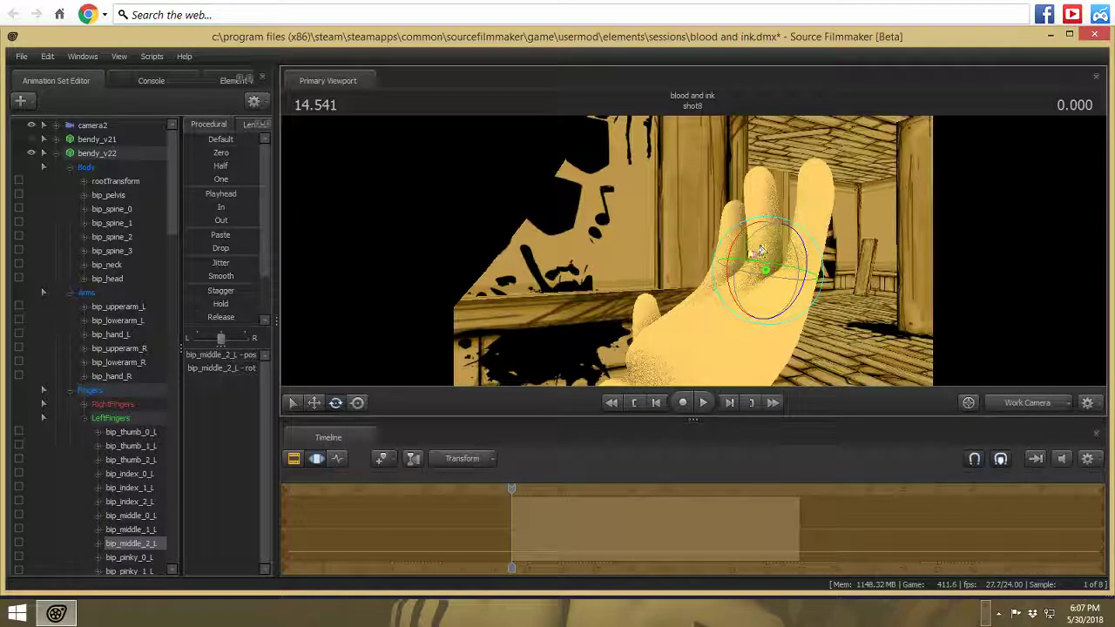
pyautogui.moveTo(731, 250); pyautogui.dragTo(758, 336)
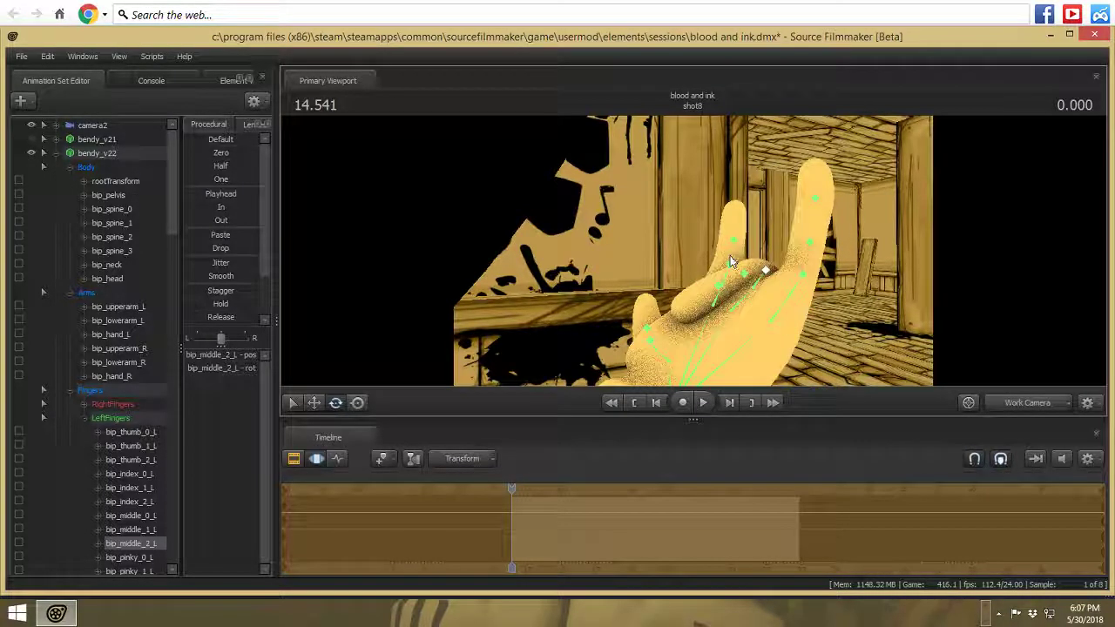
pyautogui.keyDown('ctrl'); pyautogui.click(806, 273); pyautogui.keyUp('ctrl')
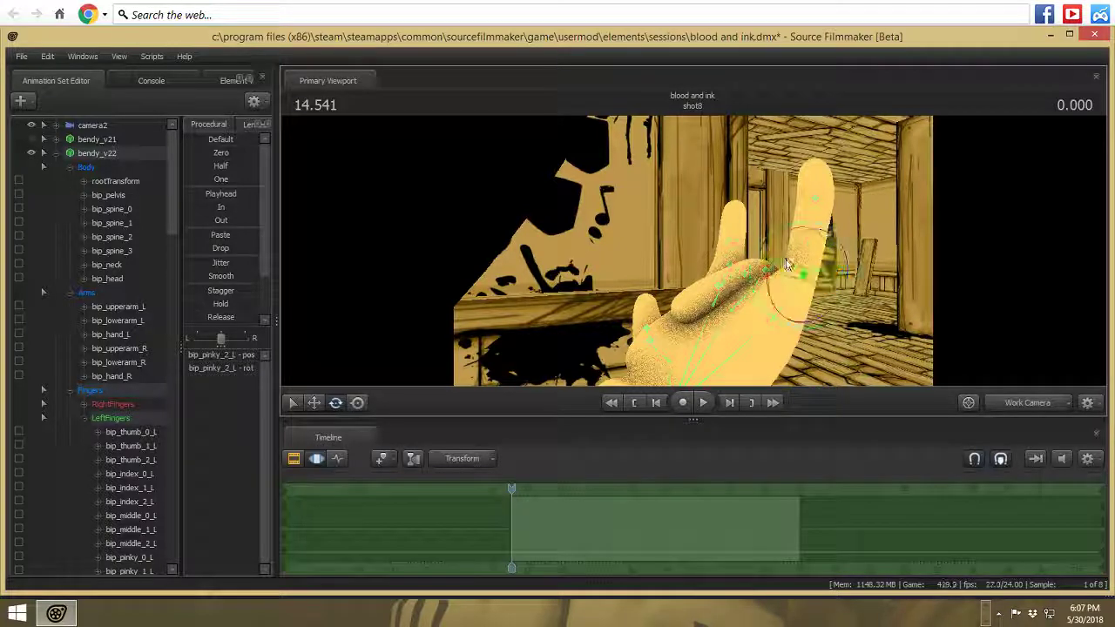
pyautogui.moveTo(768, 271); pyautogui.dragTo(806, 347)
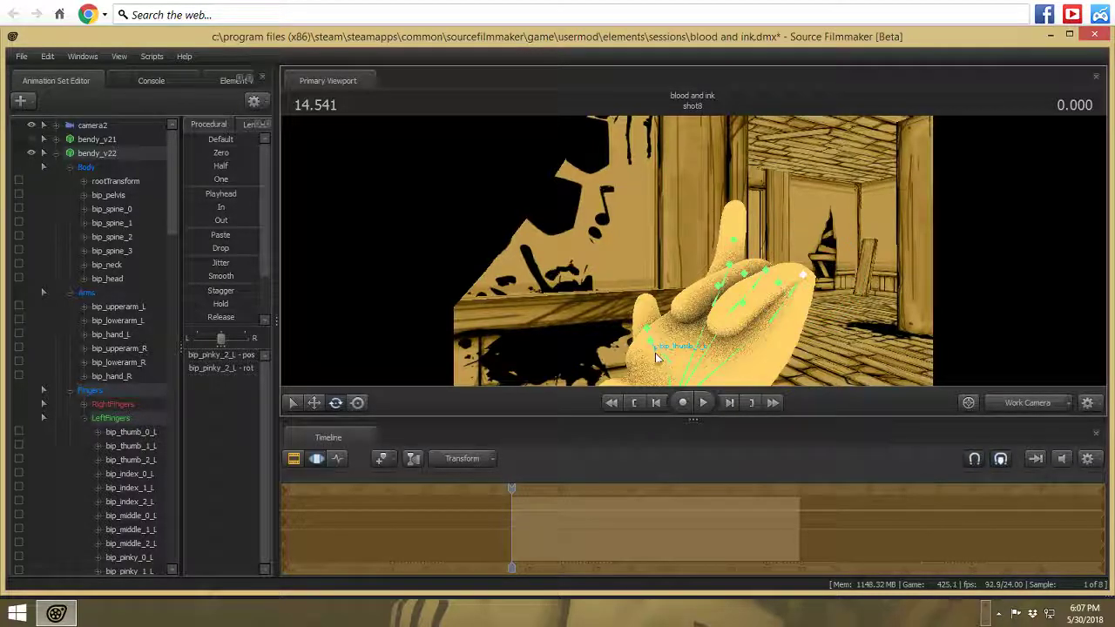
# - Rotate bip_thumb_1_L to fold the left thumb in against the curled fingers, leaving the index finger pointing
pyautogui.keyDown('ctrl'); pyautogui.click(653, 350); pyautogui.keyUp('ctrl')
pyautogui.moveTo(869, 230); pyautogui.dragTo(1028, 244)
pyautogui.press('a')
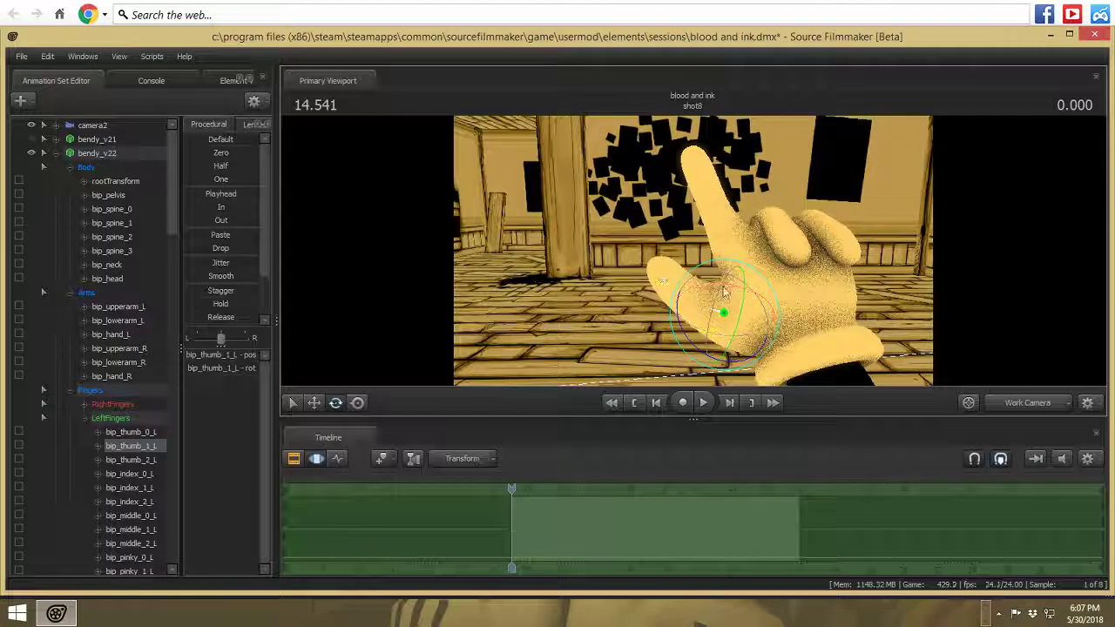
pyautogui.moveTo(723, 292); pyautogui.dragTo(862, 316)
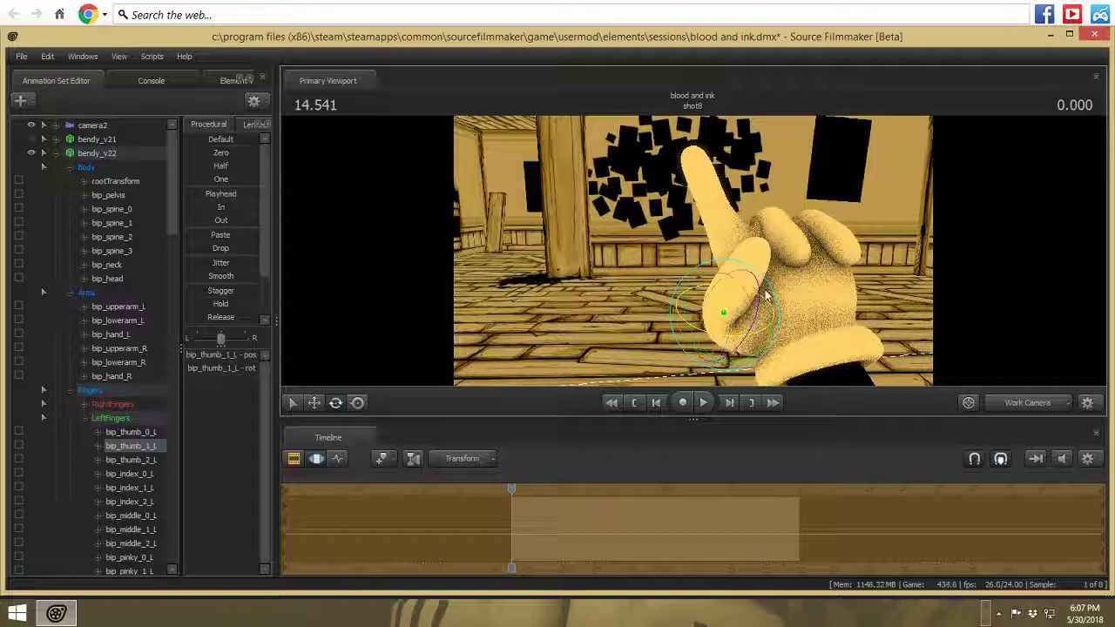
# - Rotate bip_lowerarm_L to adjust the angle of bendy_v22's left forearm and pointing hand beside the head
pyautogui.moveTo(766, 296); pyautogui.dragTo(693, 252)
pyautogui.keyDown('ctrl'); pyautogui.click(717, 292); pyautogui.keyUp('ctrl')
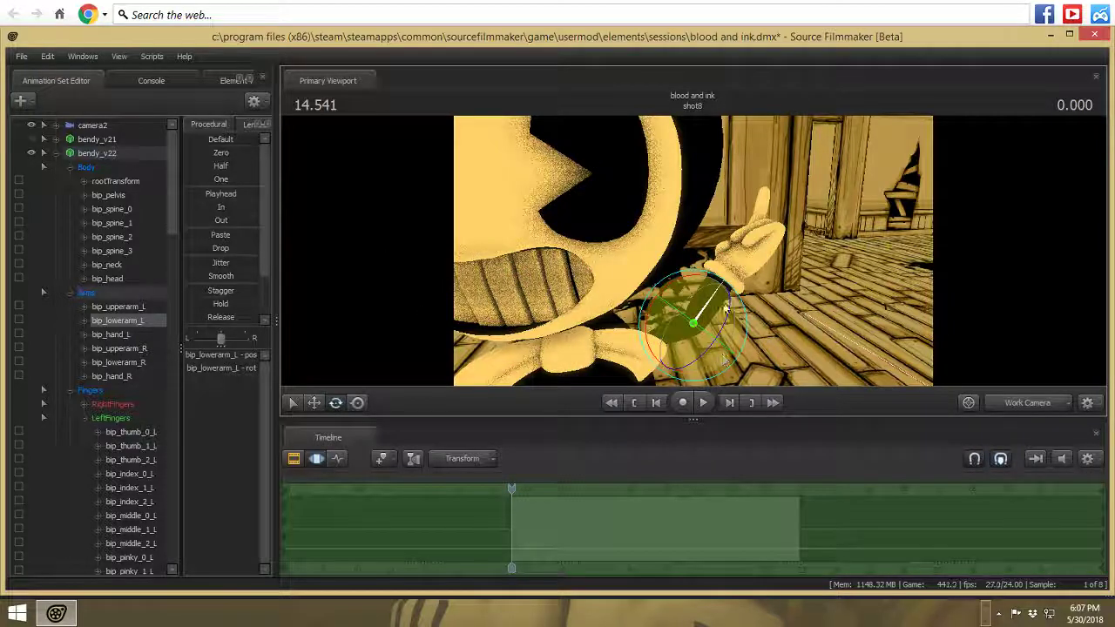
pyautogui.moveTo(725, 307); pyautogui.dragTo(721, 331)
pyautogui.moveTo(845, 364); pyautogui.dragTo(825, 352)
pyautogui.press('s')
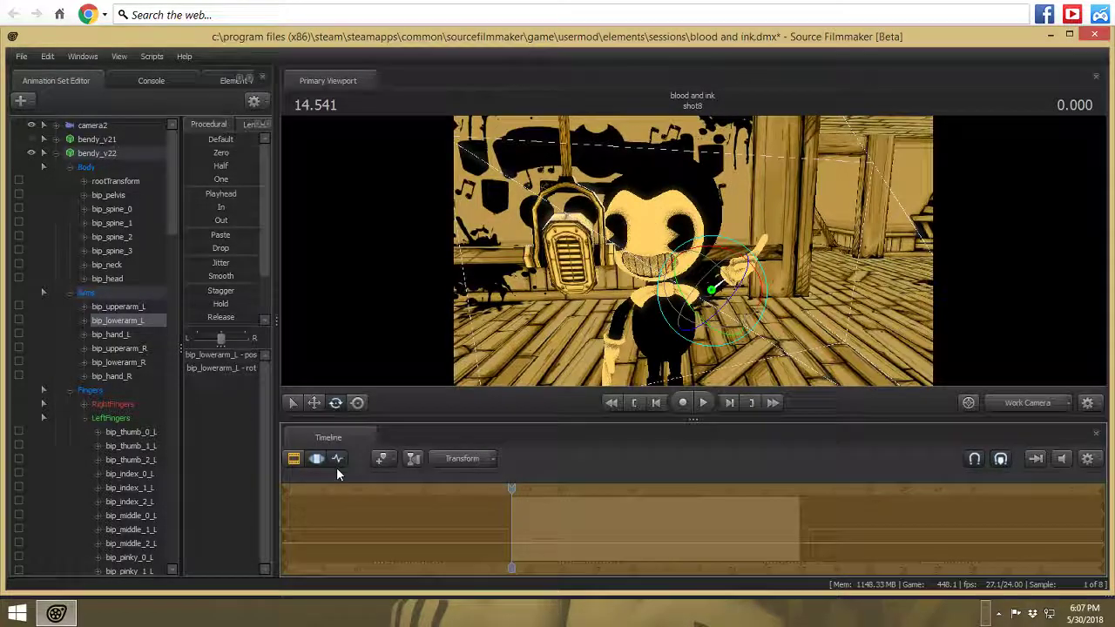
# - Show all of bendy_v22's controls in the Graph Editor, preview the start of shot8 and look through the mouth and teeth sliders
pyautogui.click(337, 458)
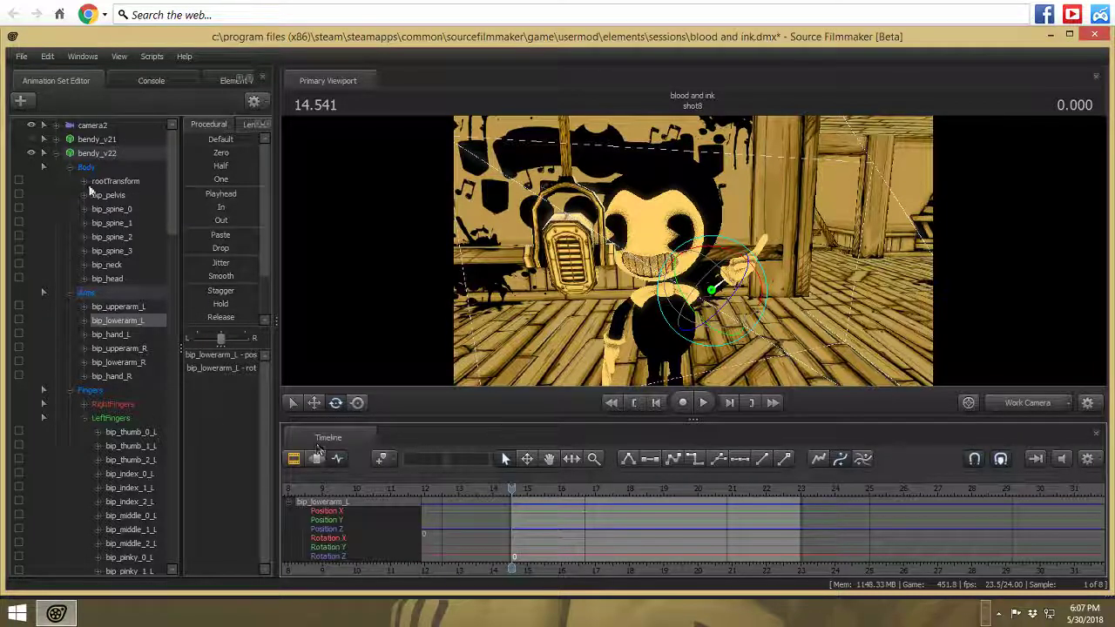
pyautogui.click(113, 157)
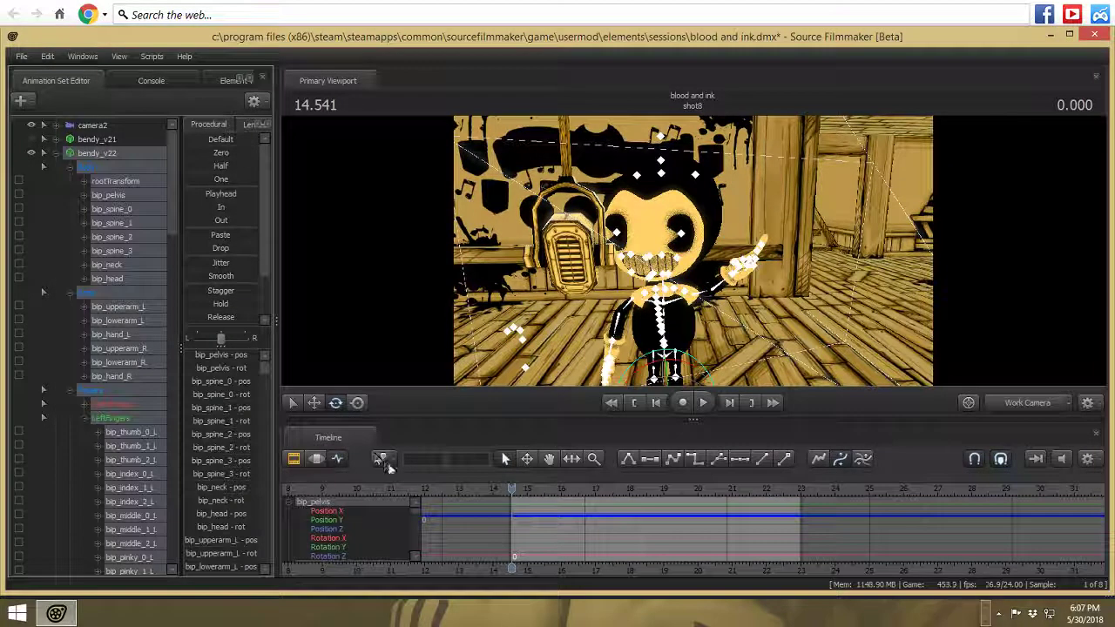
pyautogui.click(704, 402)
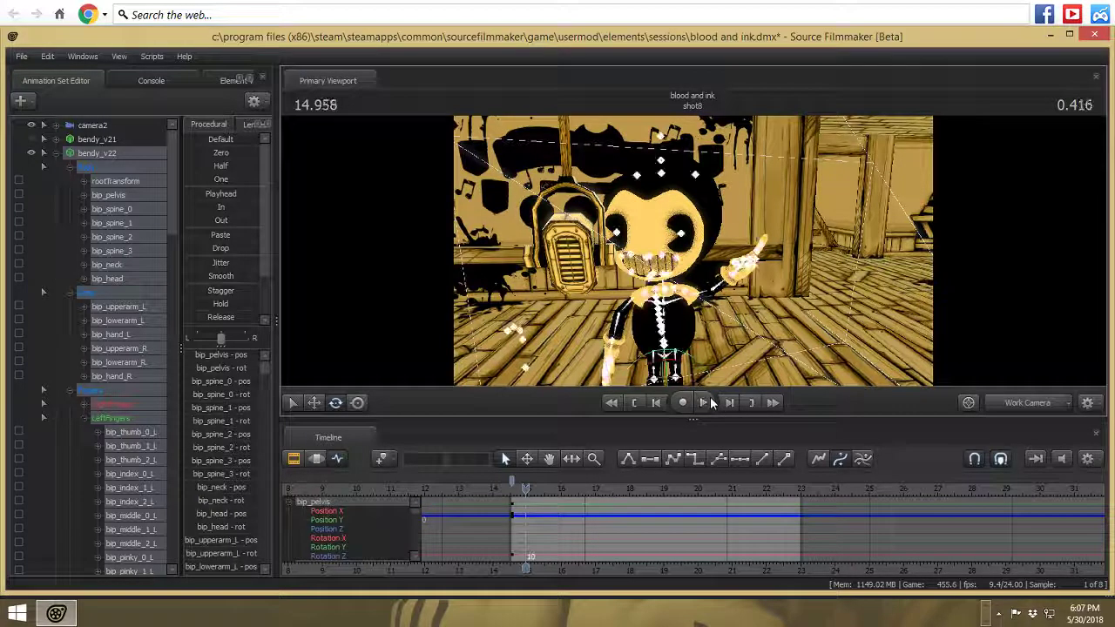
pyautogui.click(705, 401)
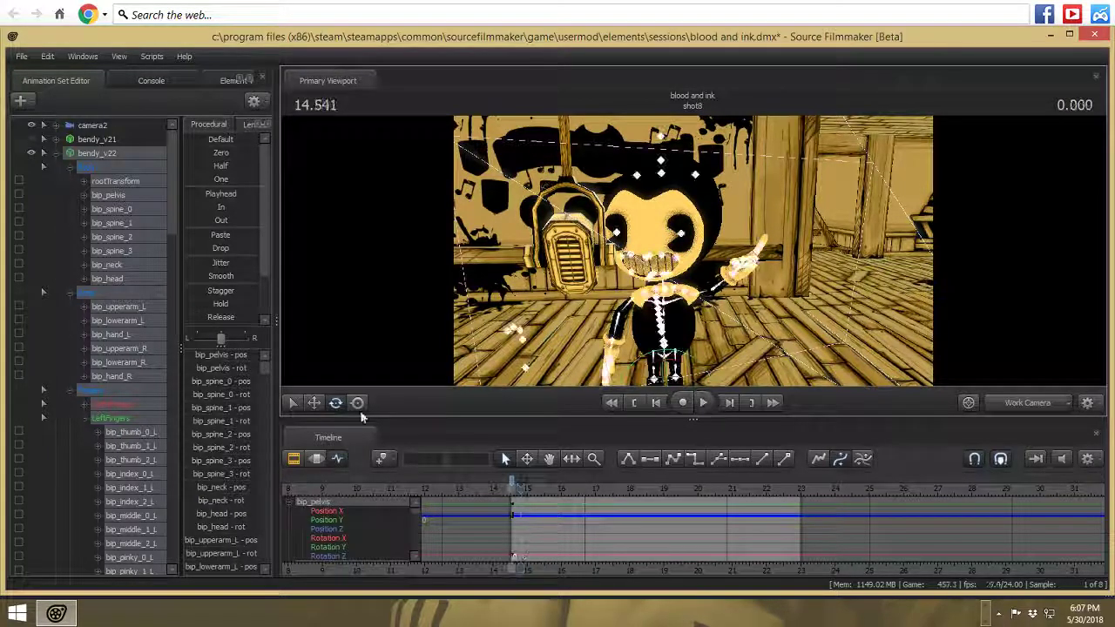
pyautogui.scroll(-8, 247, 410)
pyautogui.scroll(-15, 244, 408)
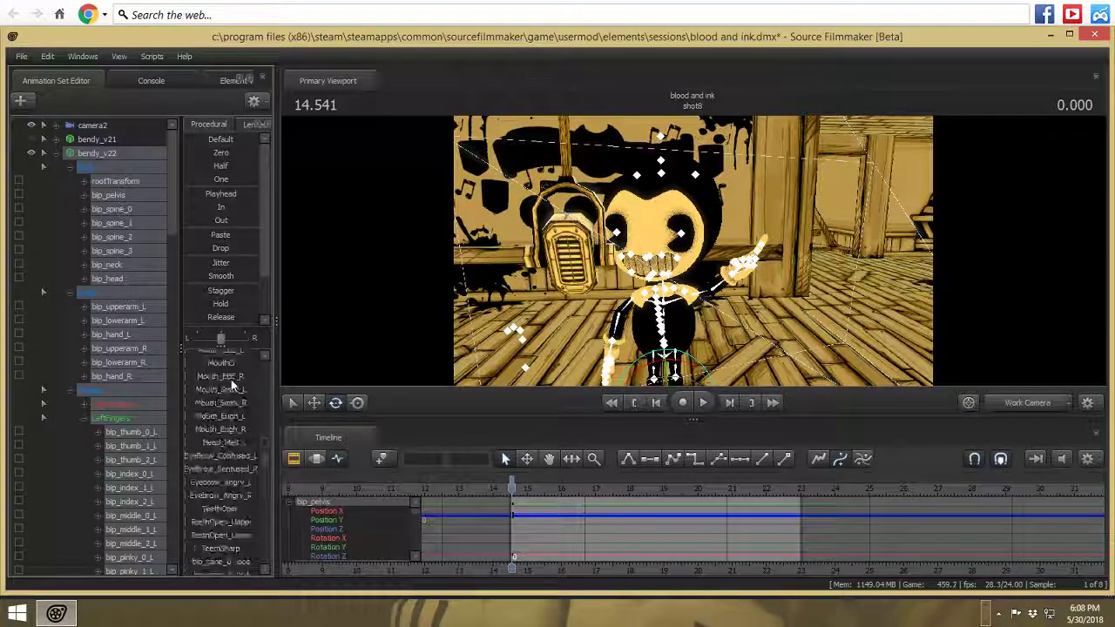
pyautogui.scroll(-3, 230, 378)
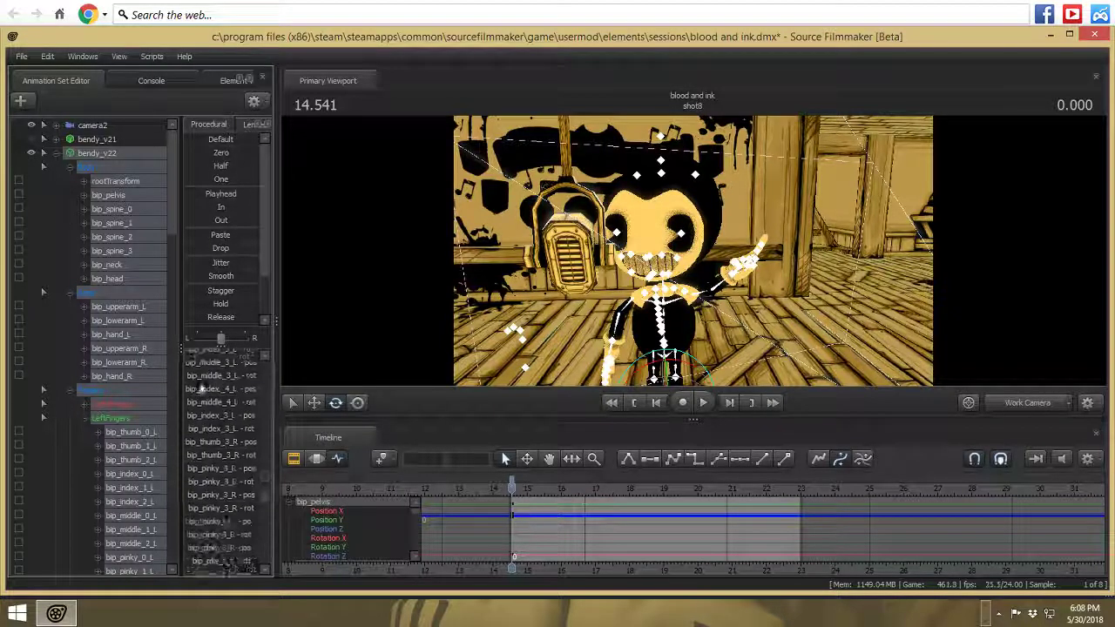
pyautogui.scroll(-5, 206, 496)
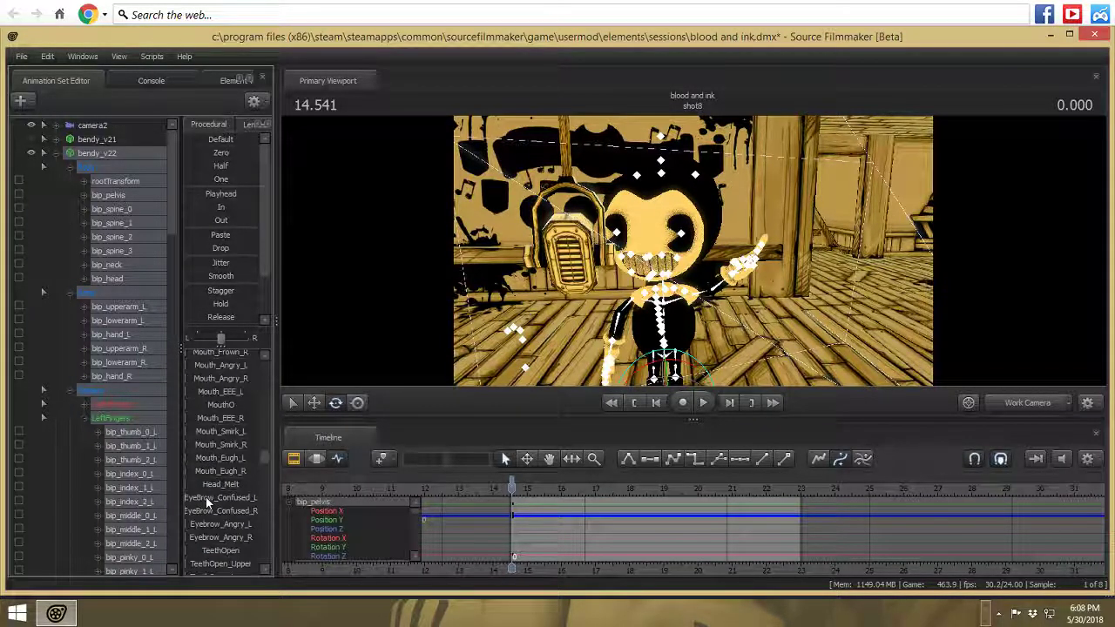
pyautogui.scroll(15, 227, 463)
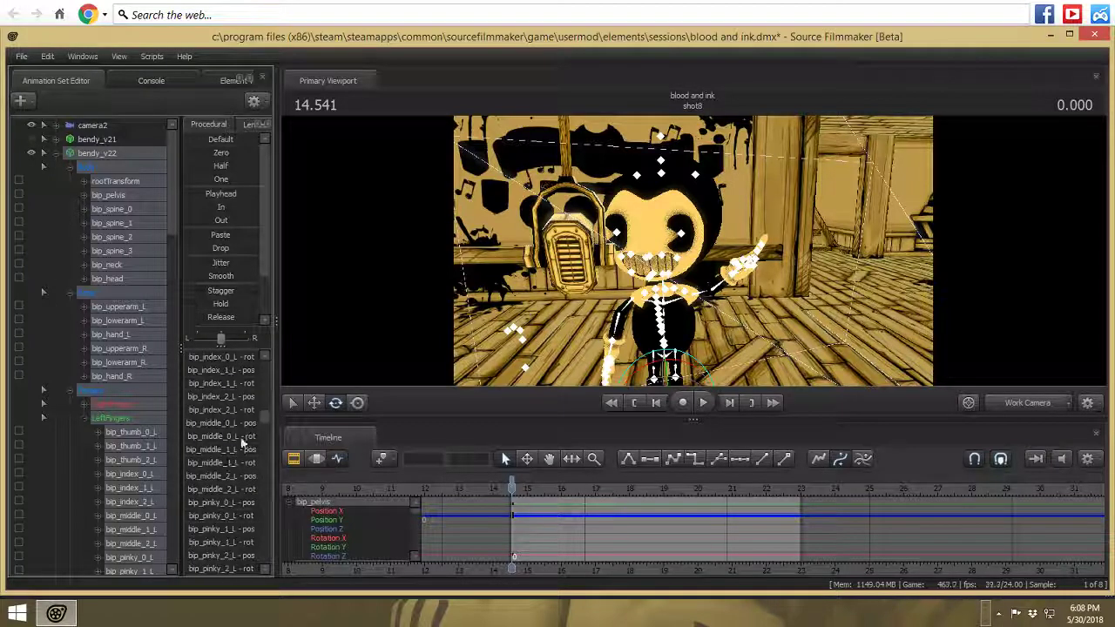
pyautogui.scroll(-10, 245, 423)
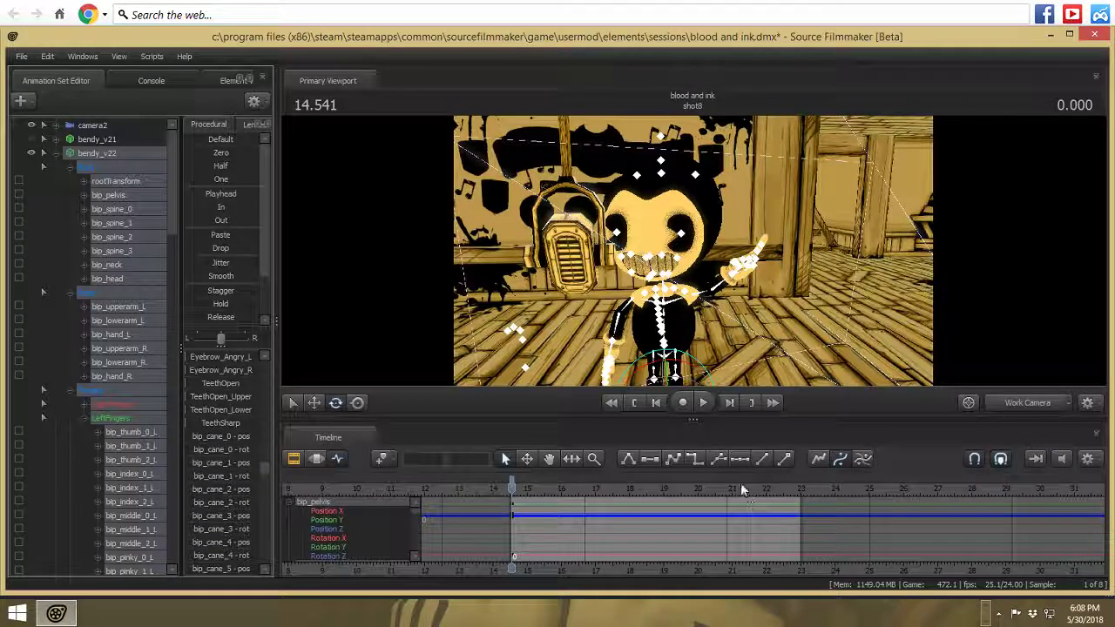
# - At frame 9 of shot8, rotate bip_hand_L so the left hand's pointing finger stands upright beside the head
pyautogui.click(706, 406)
pyautogui.click(703, 403)
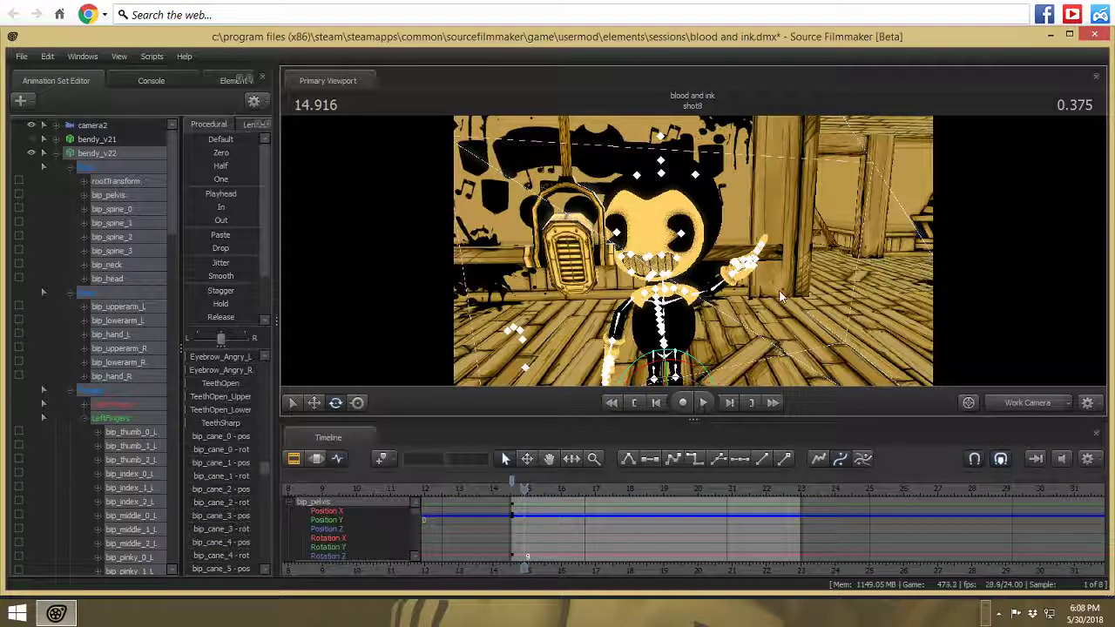
pyautogui.click(707, 403)
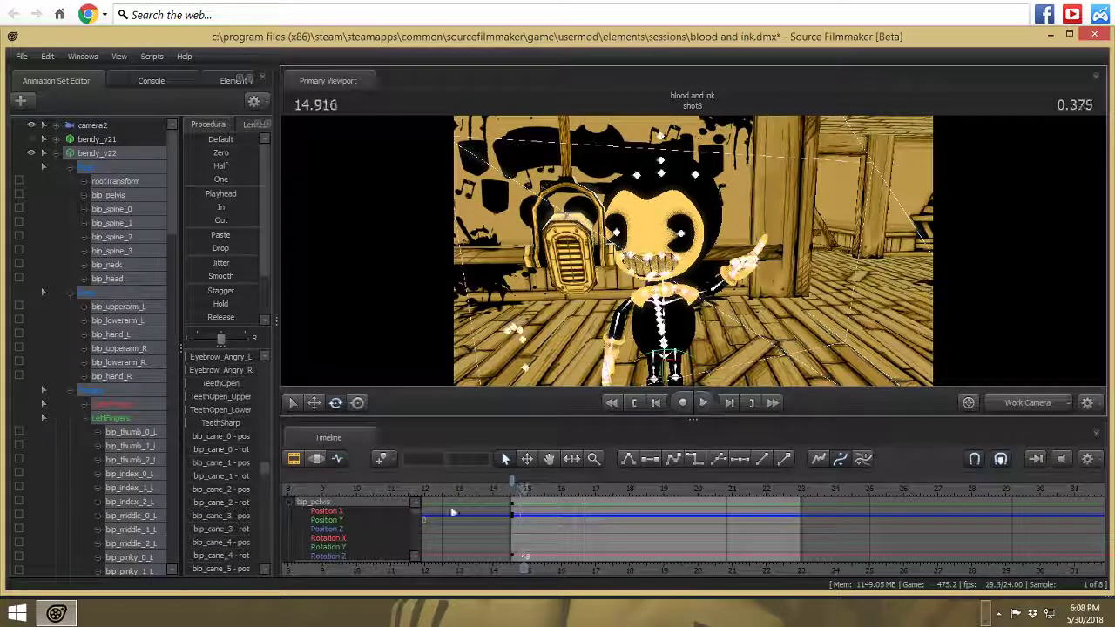
pyautogui.click(511, 480)
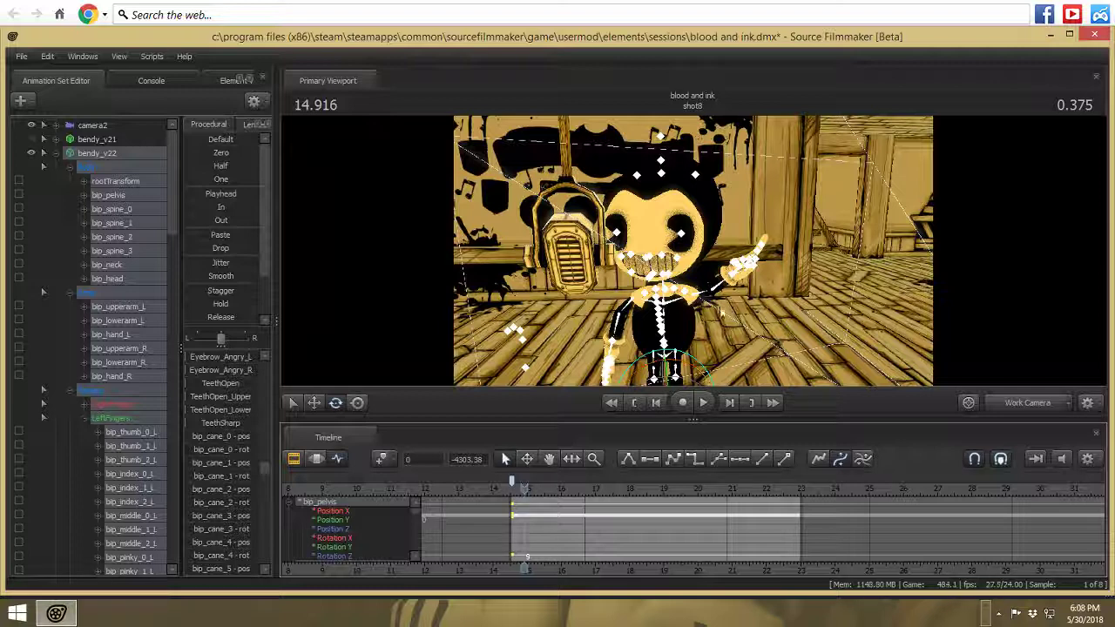
pyautogui.click(736, 279)
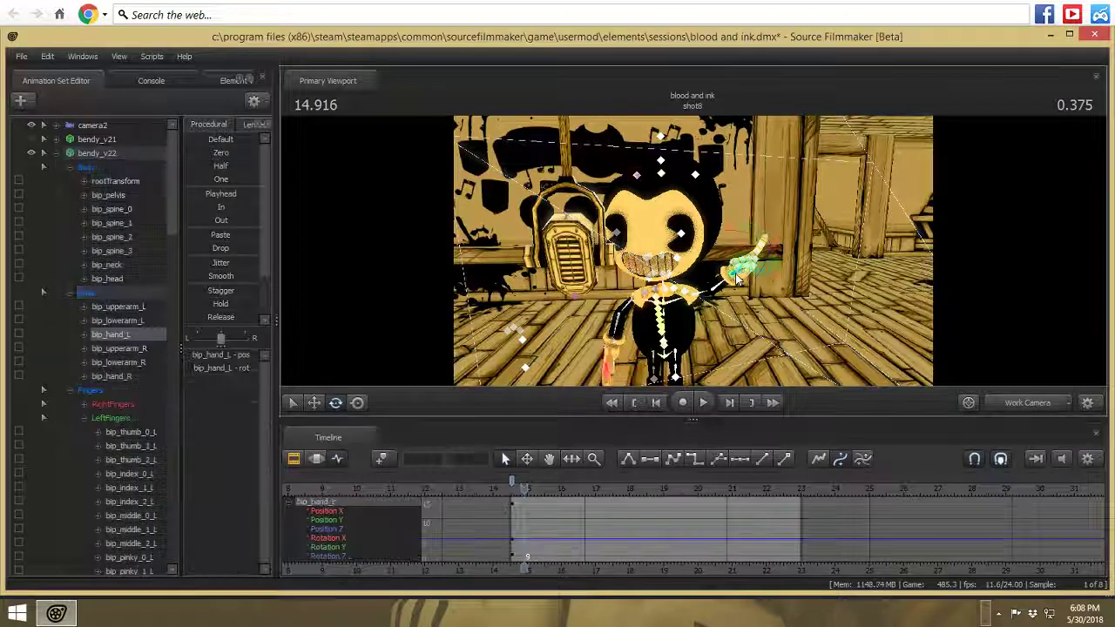
pyautogui.moveTo(739, 236); pyautogui.dragTo(713, 244)
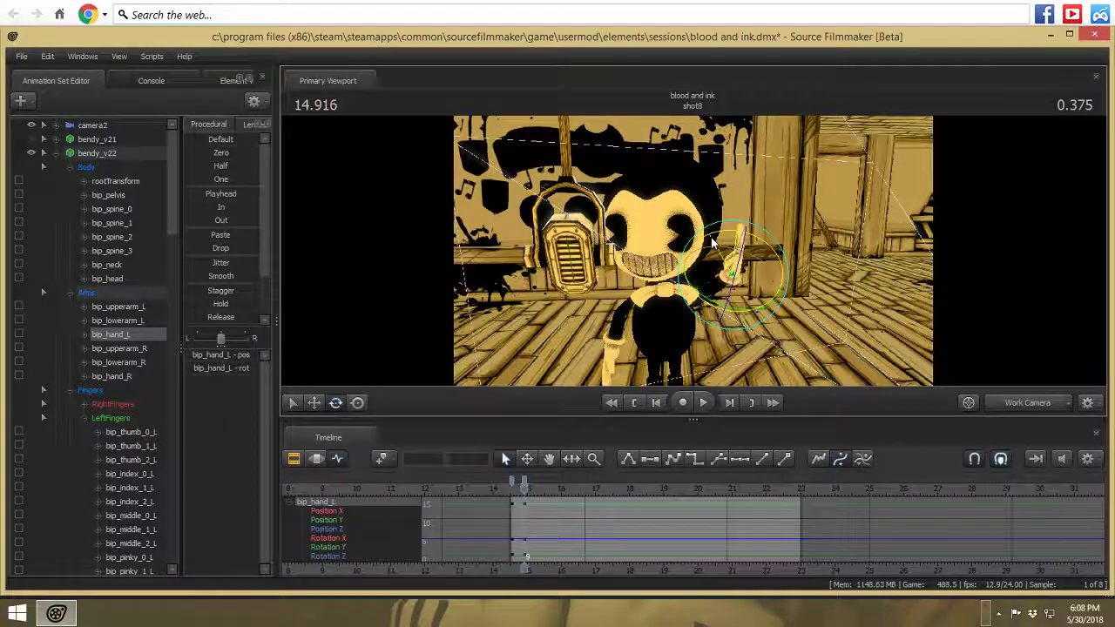
# - At frame 16, rotate bip_hand_L back outward so the pointing finger tilts away from the head
pyautogui.click(703, 402)
pyautogui.moveTo(736, 235); pyautogui.dragTo(756, 240)
pyautogui.click(704, 403)
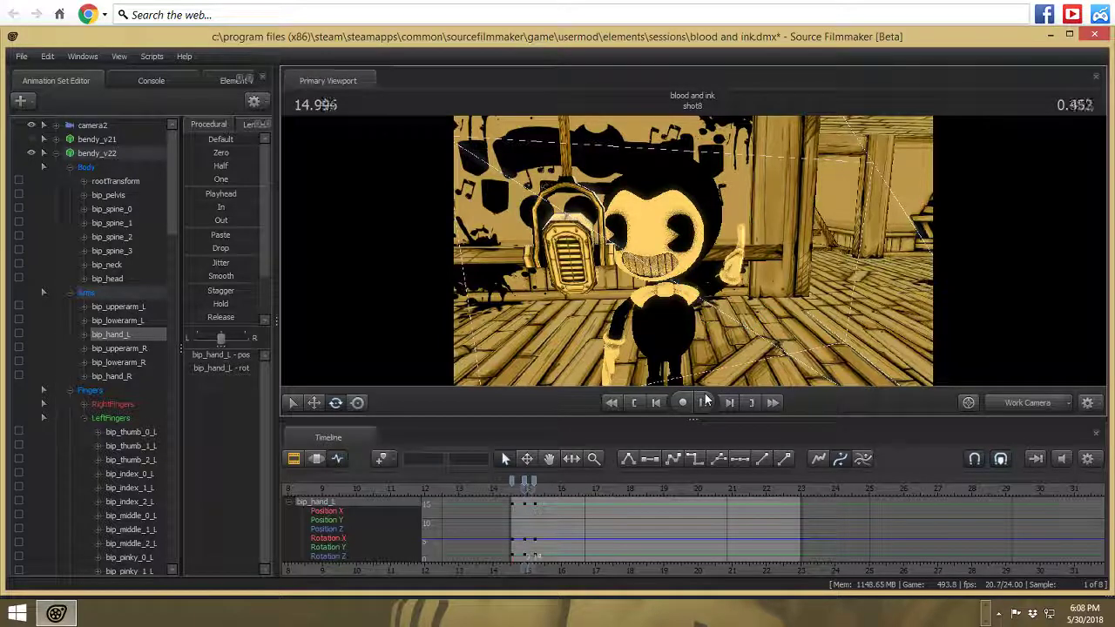
pyautogui.click(705, 401)
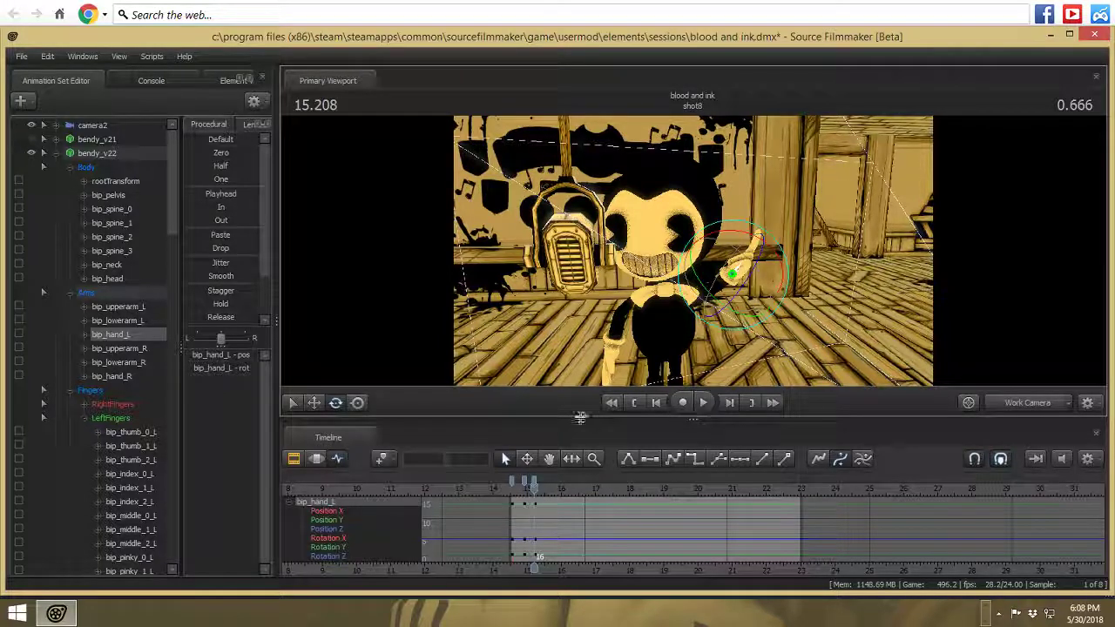
# - Shift the last bip_hand_L keyframe to frame 14 and play back the hand wag to check its timing
pyautogui.click(531, 482)
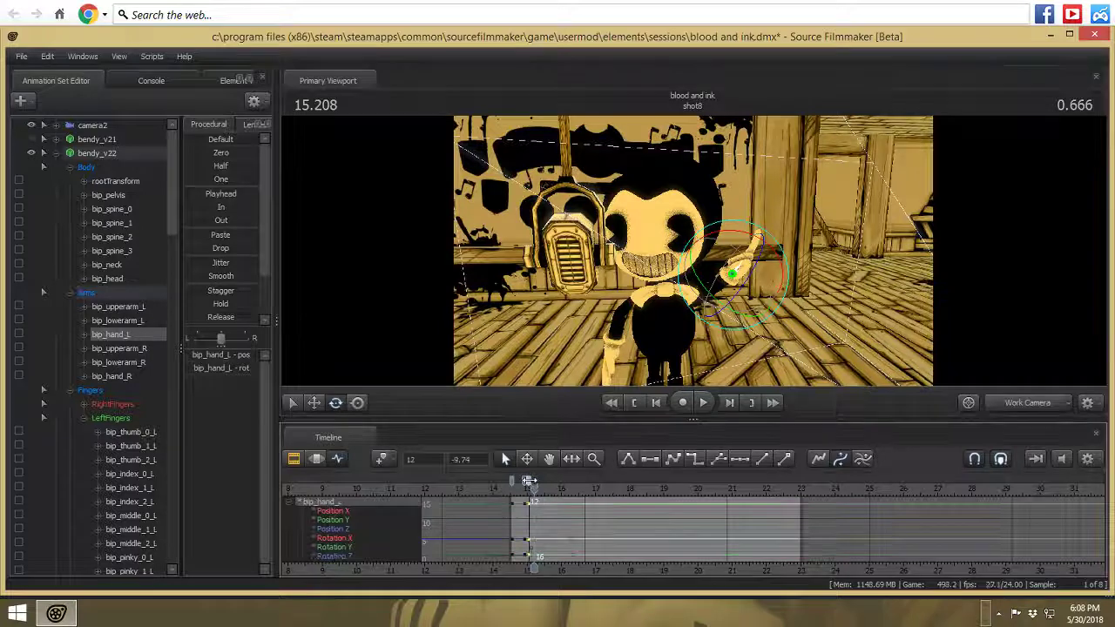
pyautogui.click(704, 401)
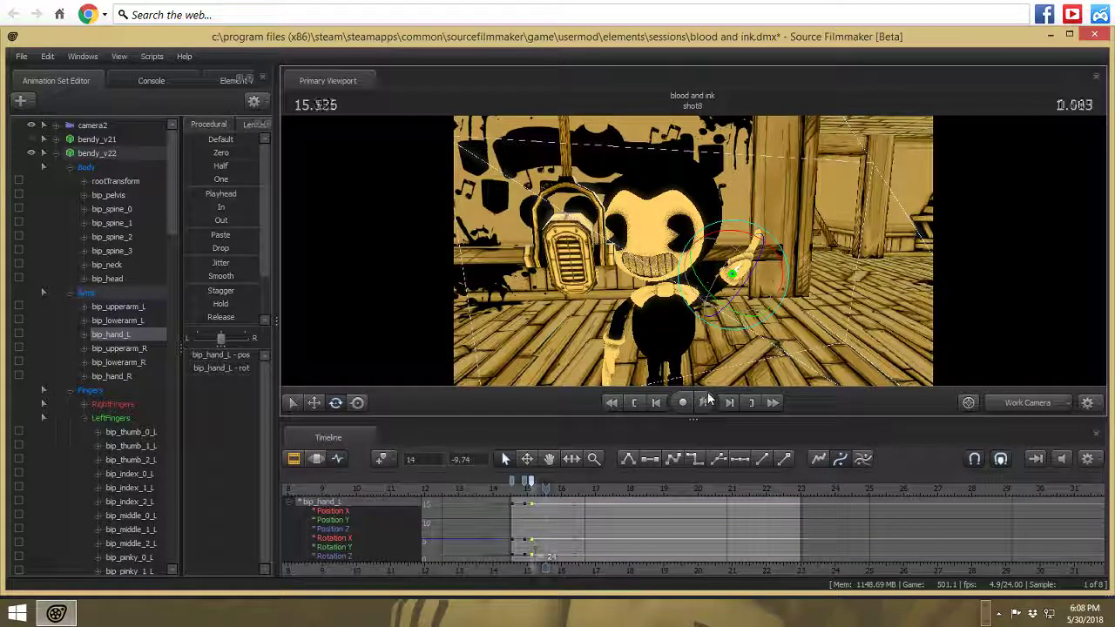
pyautogui.click(707, 395)
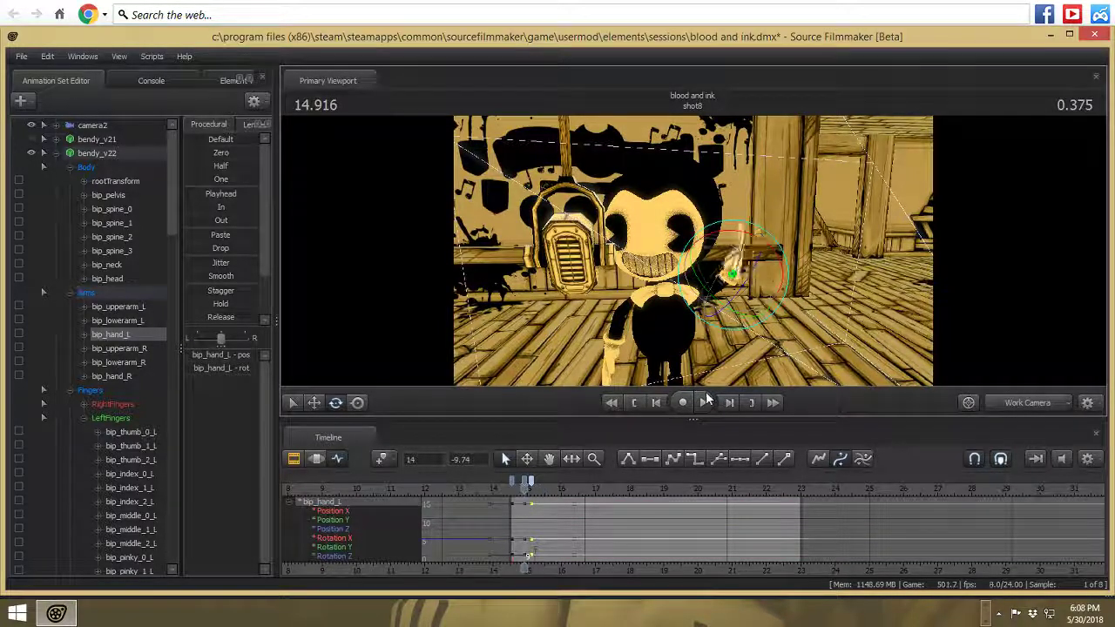
pyautogui.click(707, 395)
pyautogui.click(707, 396)
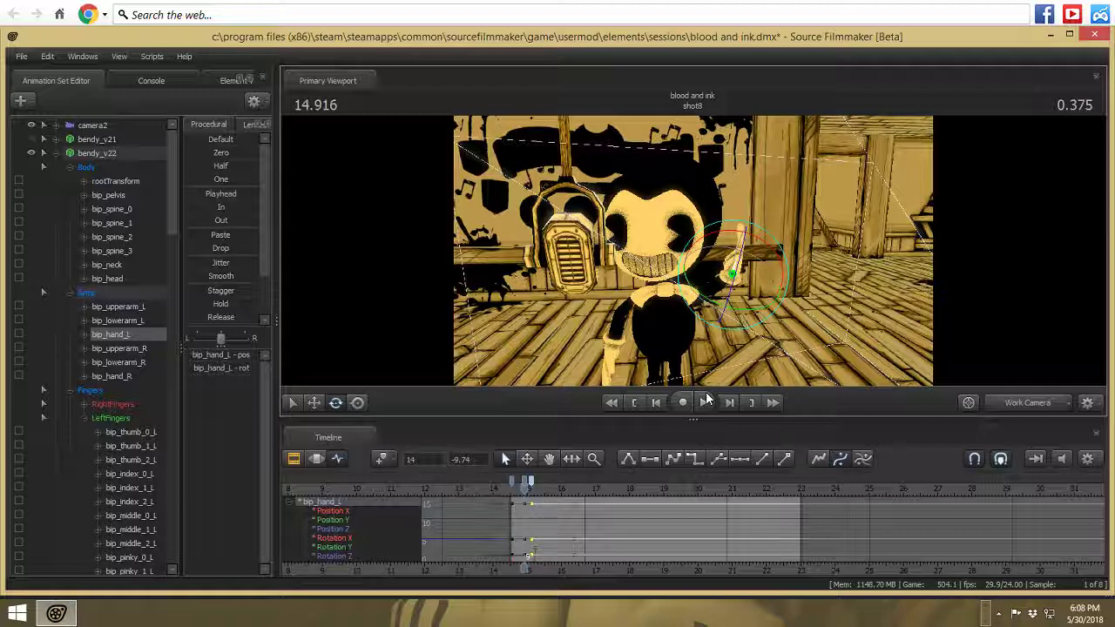
pyautogui.click(705, 402)
pyautogui.click(708, 399)
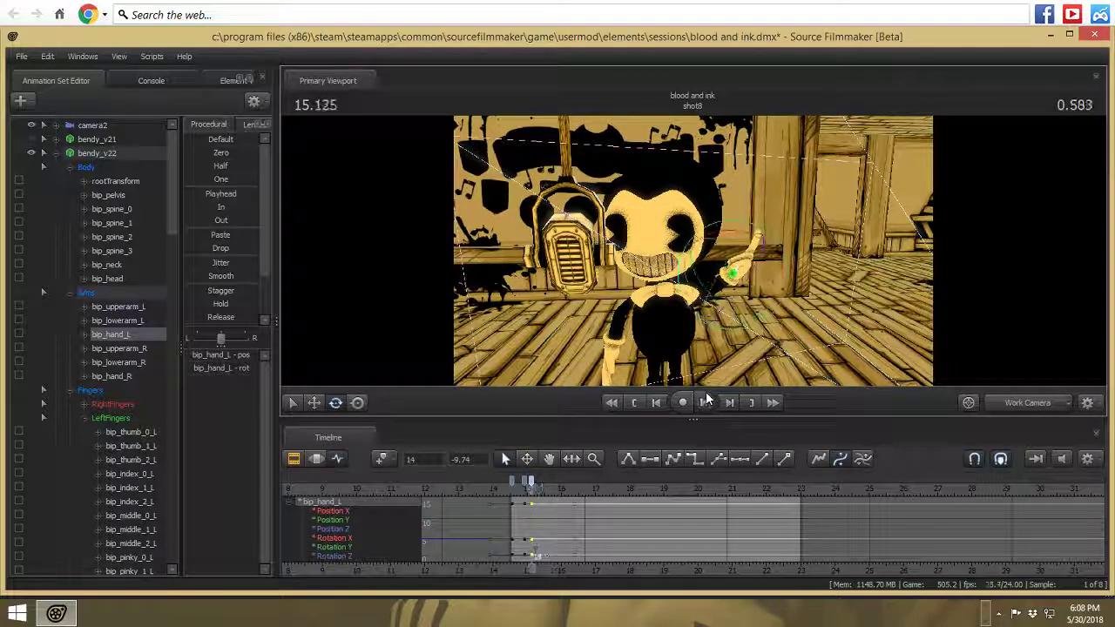
pyautogui.click(706, 399)
pyautogui.click(704, 403)
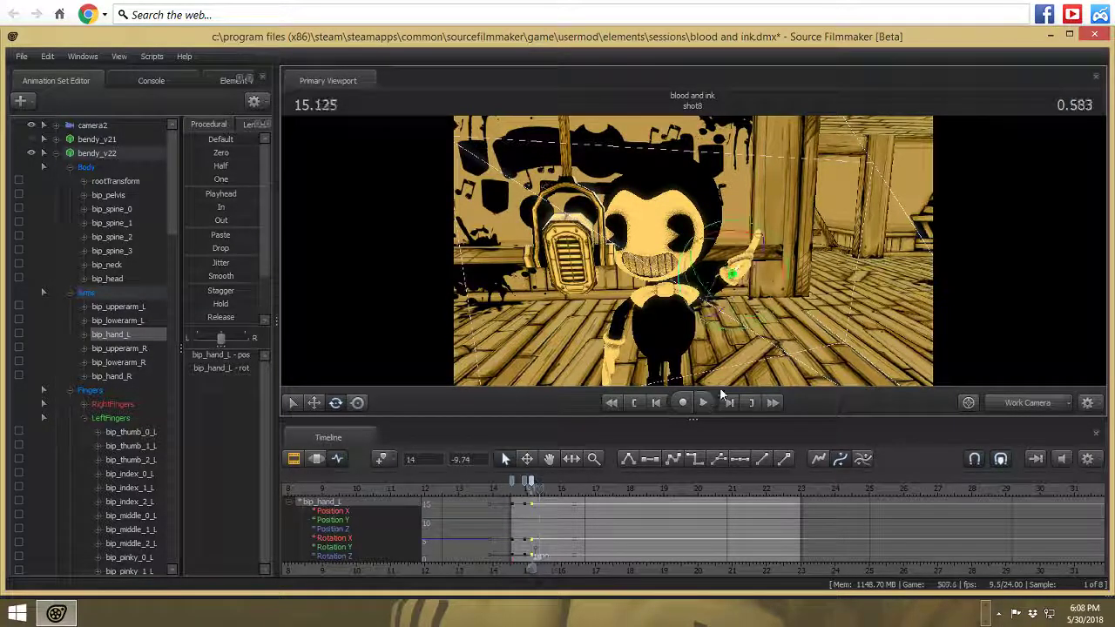
pyautogui.click(704, 402)
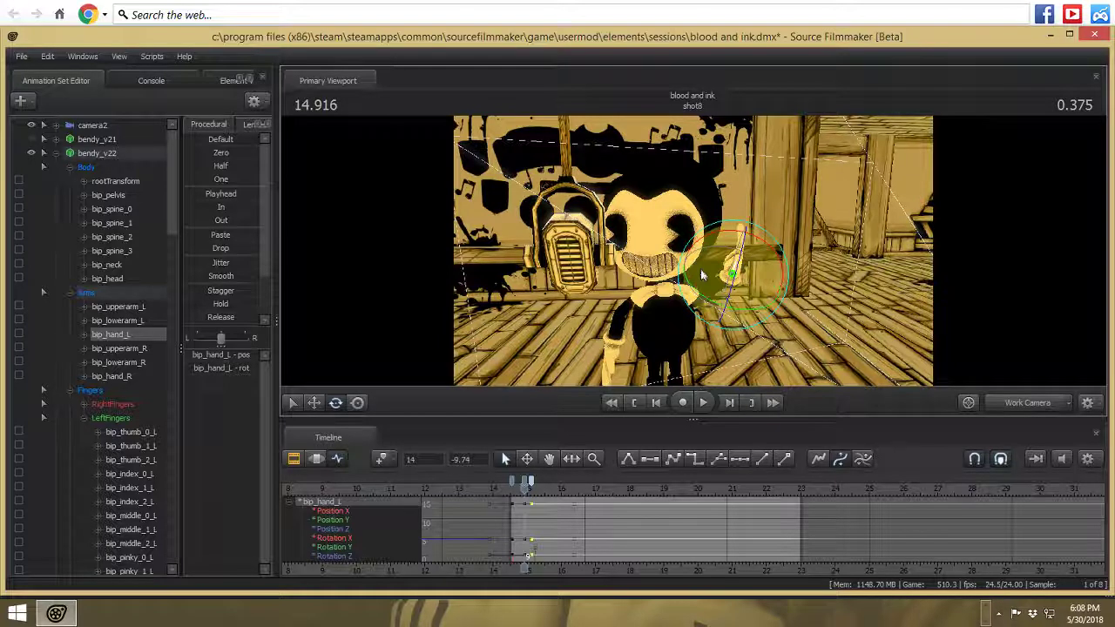
# - At frame 9, rotate bip_head to turn and tilt bendy_v22's face away from the microphone
pyautogui.press('ctrl')
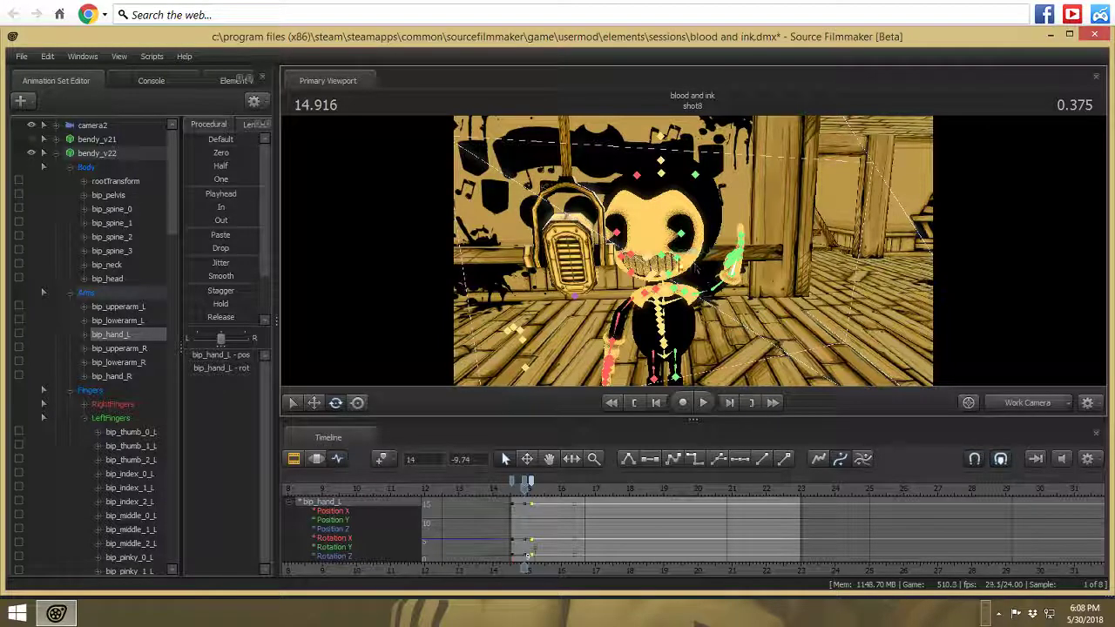
pyautogui.click(662, 284)
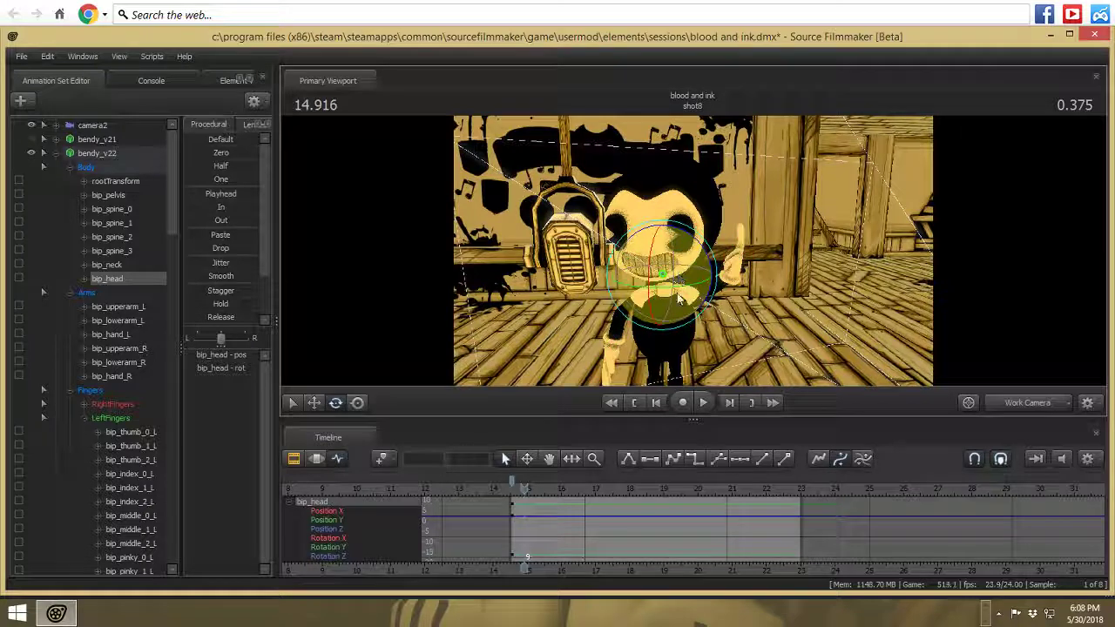
pyautogui.moveTo(679, 299); pyautogui.dragTo(672, 275)
# - Select bendy_v22's control group holding the eye and mouth sliders and place its second keyframe at frame 5
pyautogui.click(122, 153)
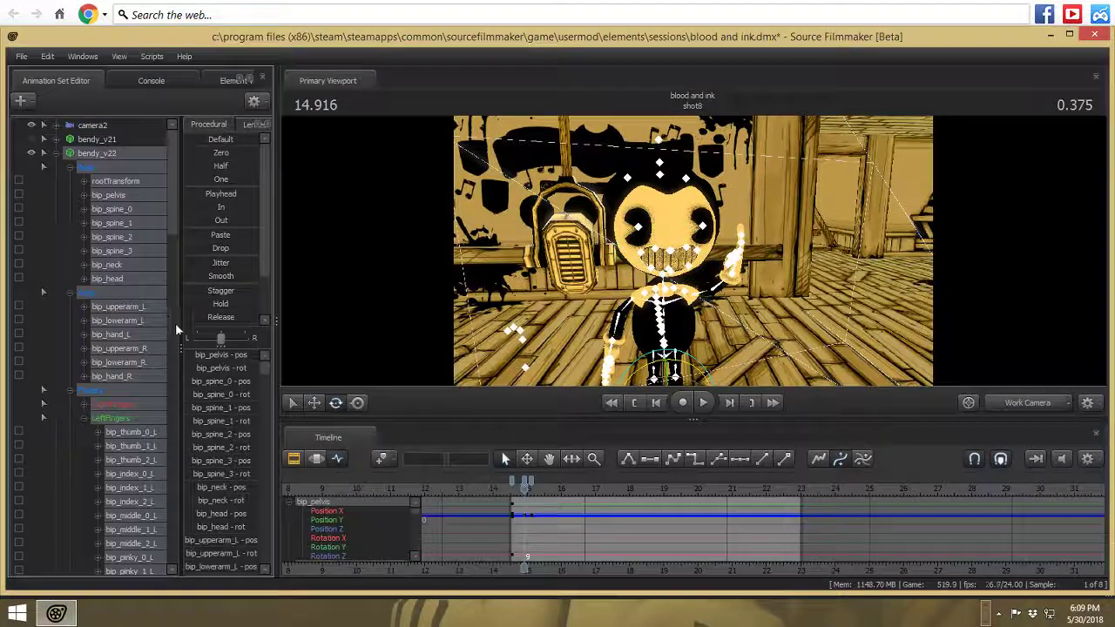
pyautogui.scroll(-5, 208, 399)
pyautogui.scroll(-10, 208, 399)
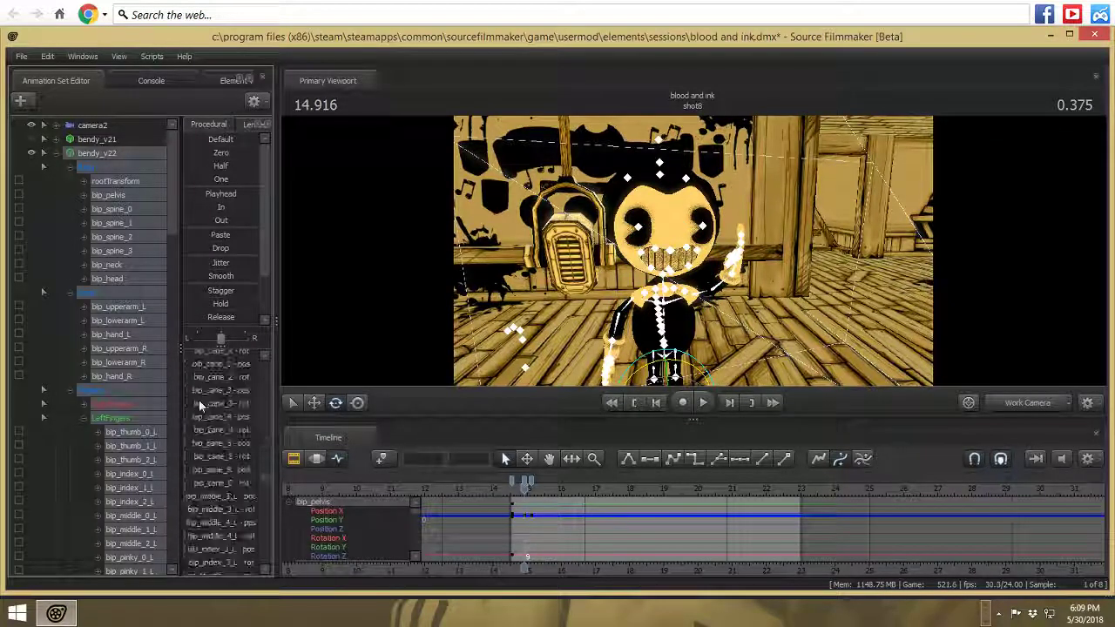
pyautogui.scroll(-6, 111, 406)
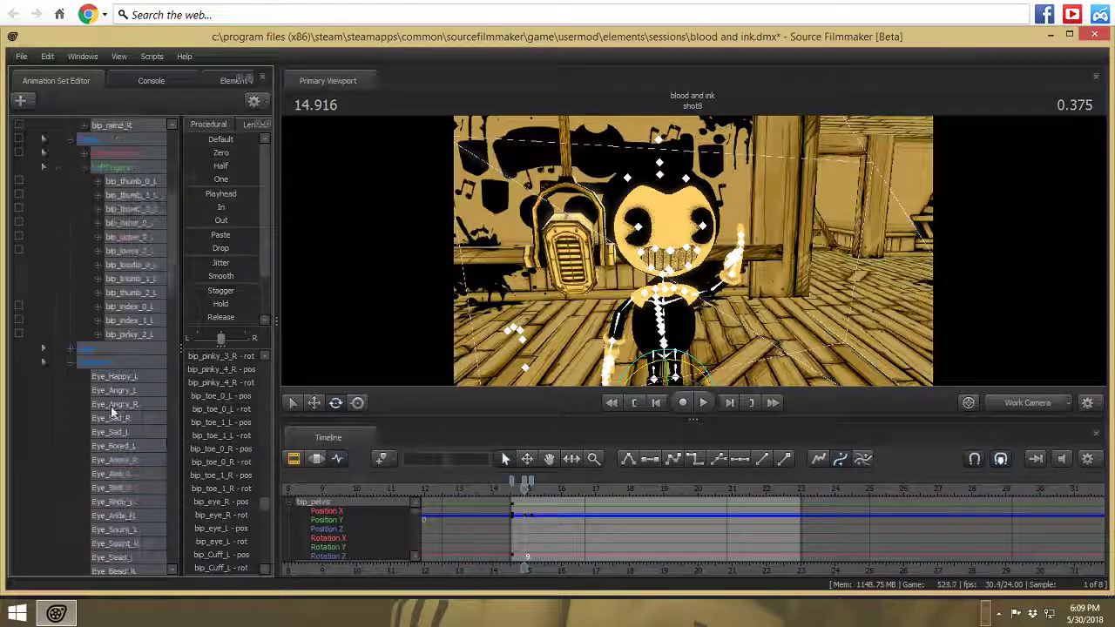
pyautogui.click(96, 363)
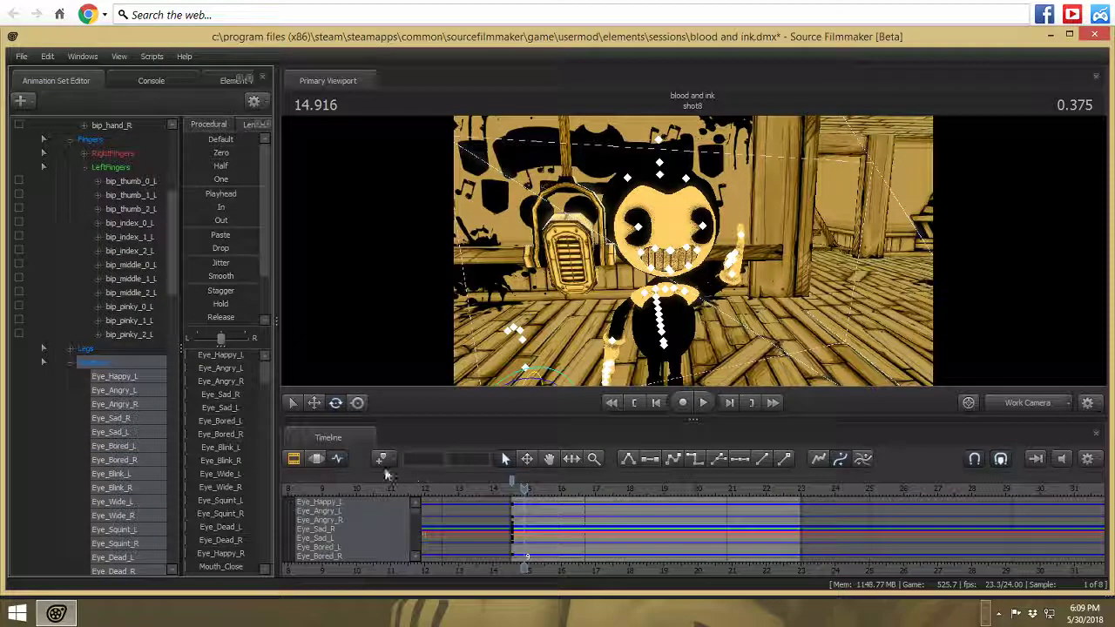
pyautogui.moveTo(524, 482); pyautogui.dragTo(516, 480)
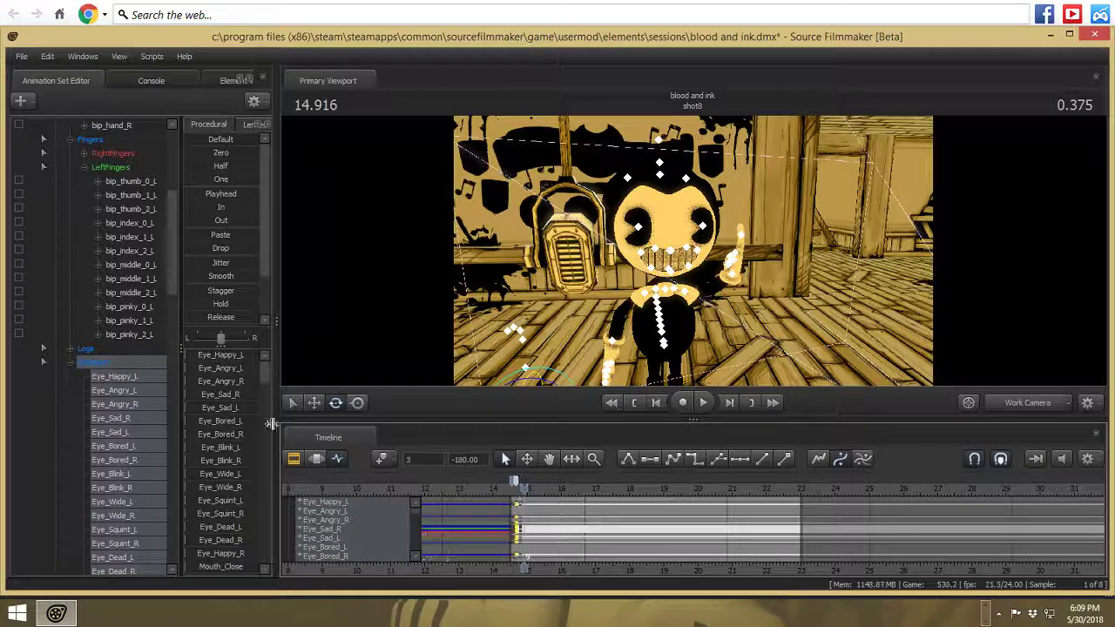
pyautogui.scroll(-10, 244, 426)
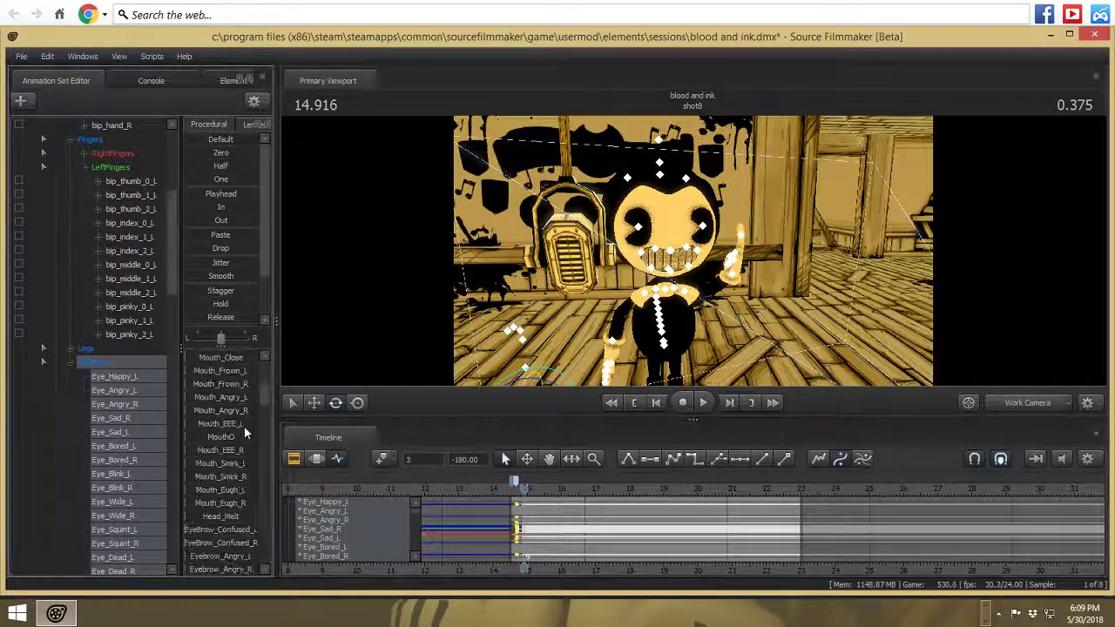
pyautogui.click(517, 484)
# - Raise the TeethOpen slider at frame 9 to open bendy_v22's teeth
pyautogui.scroll(-10, 225, 478)
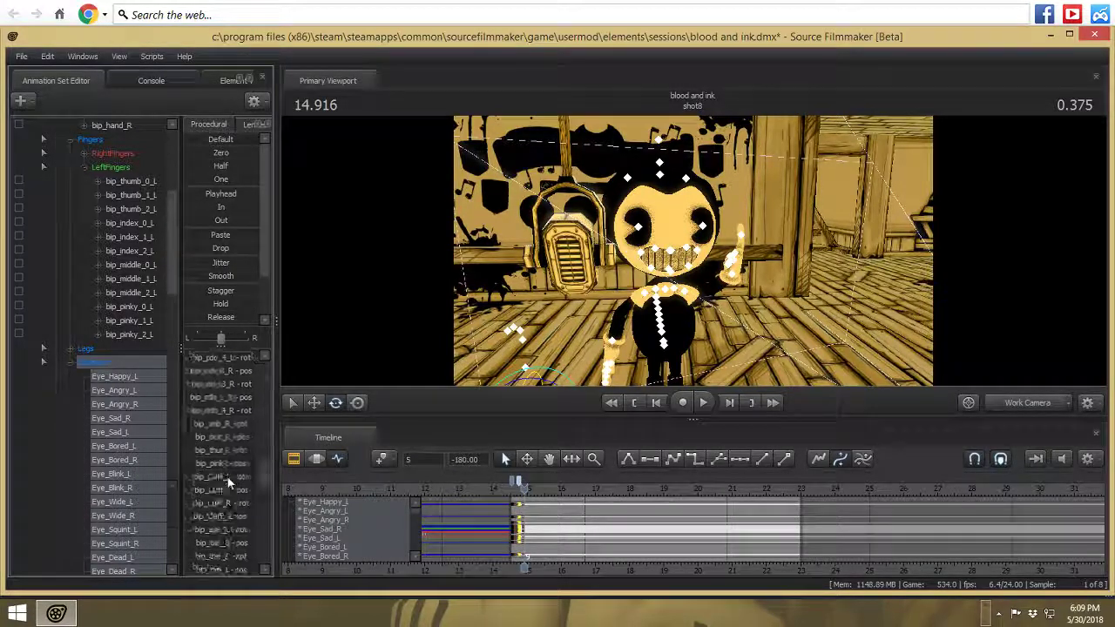
pyautogui.scroll(10, 227, 475)
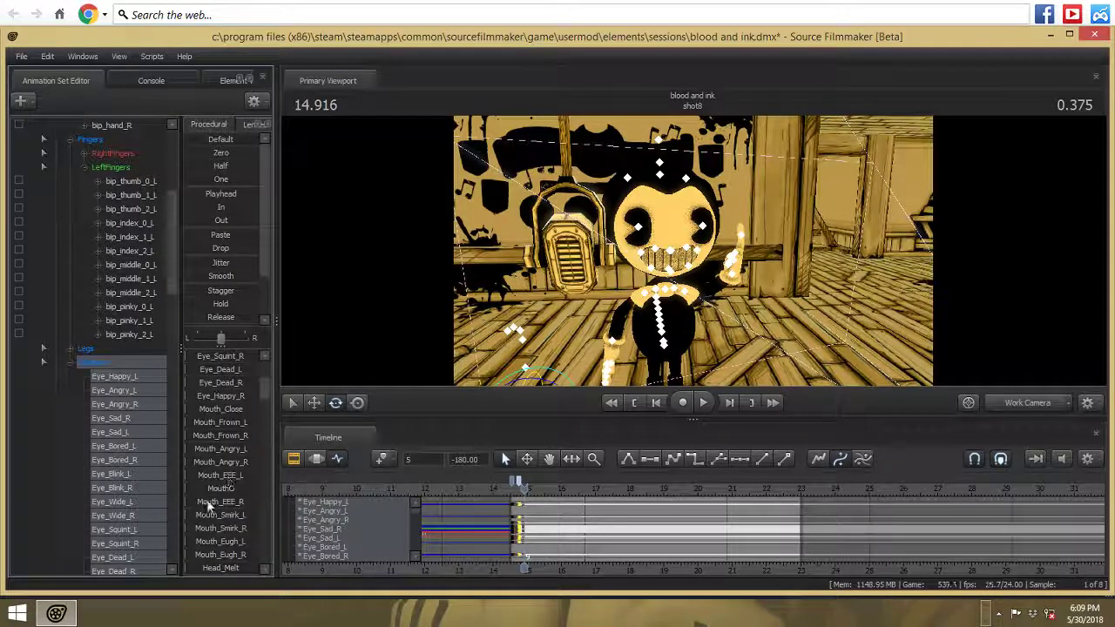
pyautogui.scroll(-3, 206, 499)
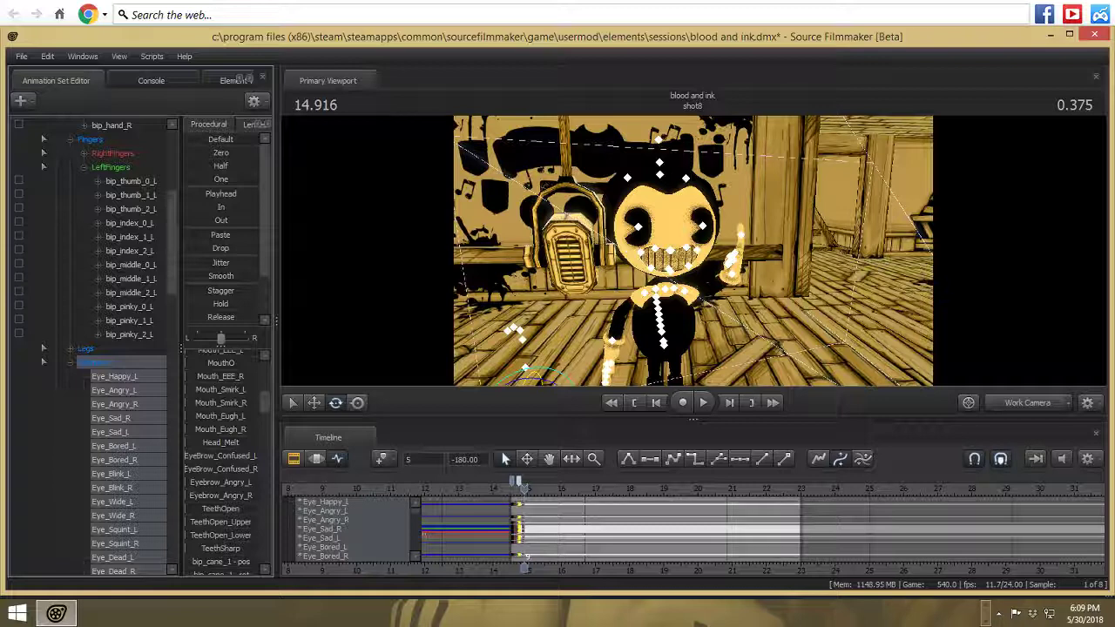
pyautogui.moveTo(207, 509); pyautogui.dragTo(239, 509)
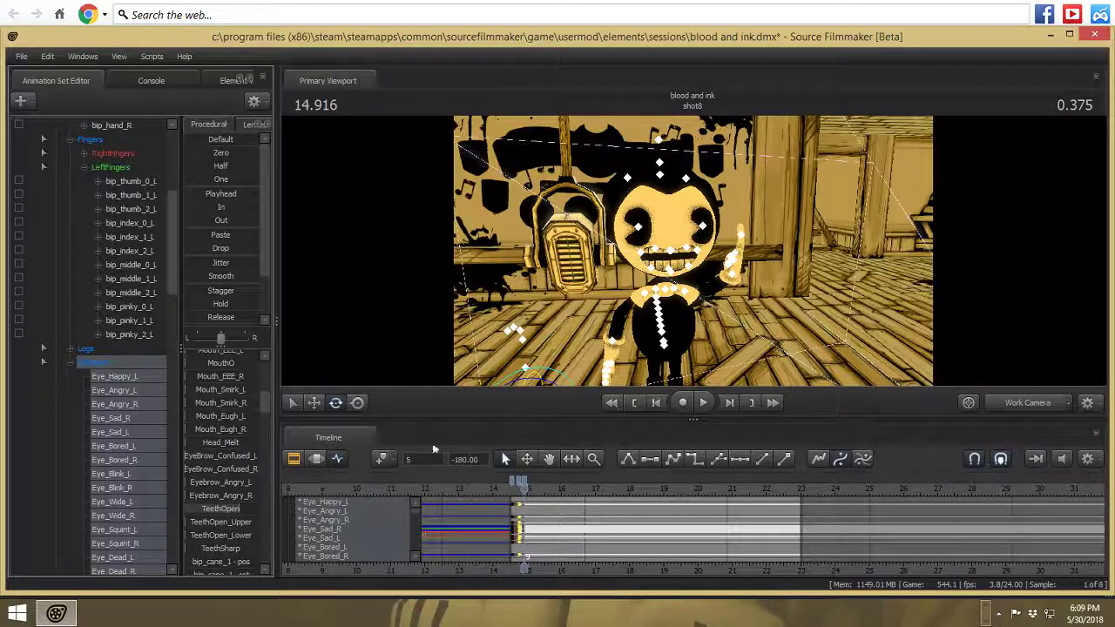
# - Turn the viewport lighting back on and play back shot8 to check the mouth opening
pyautogui.press('Up')
pyautogui.rightClick(825, 301)
pyautogui.click(864, 339)
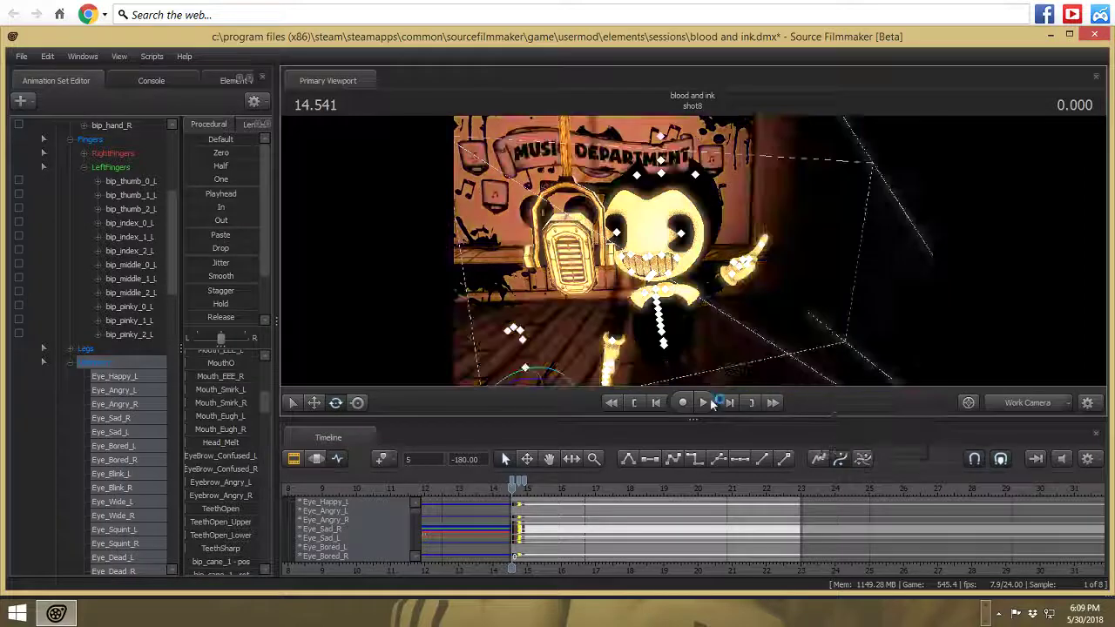
pyautogui.click(703, 402)
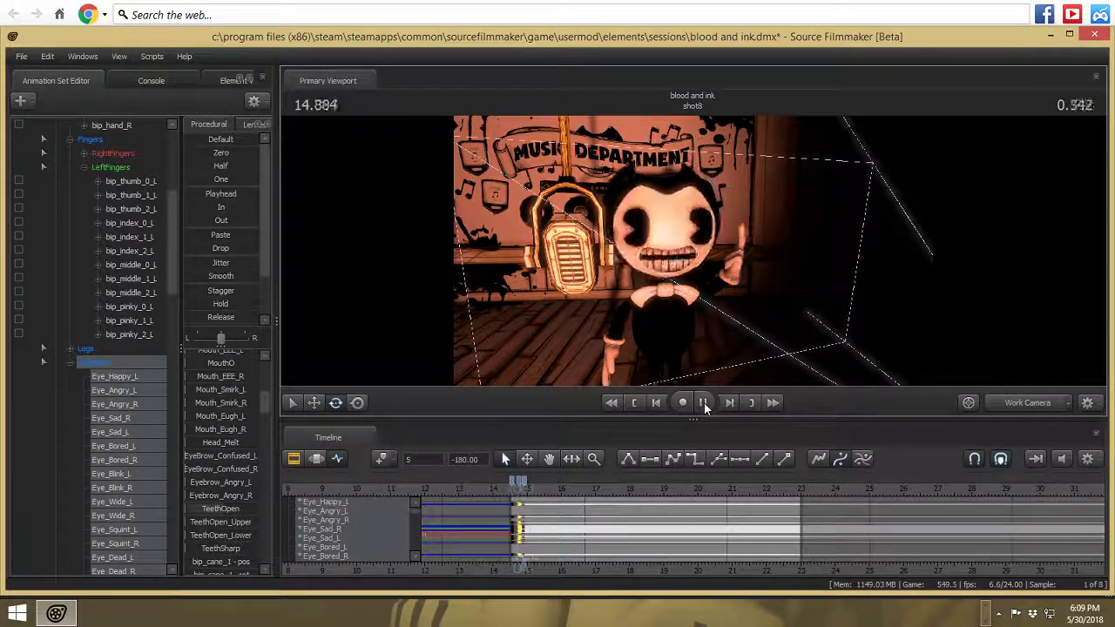
pyautogui.click(704, 405)
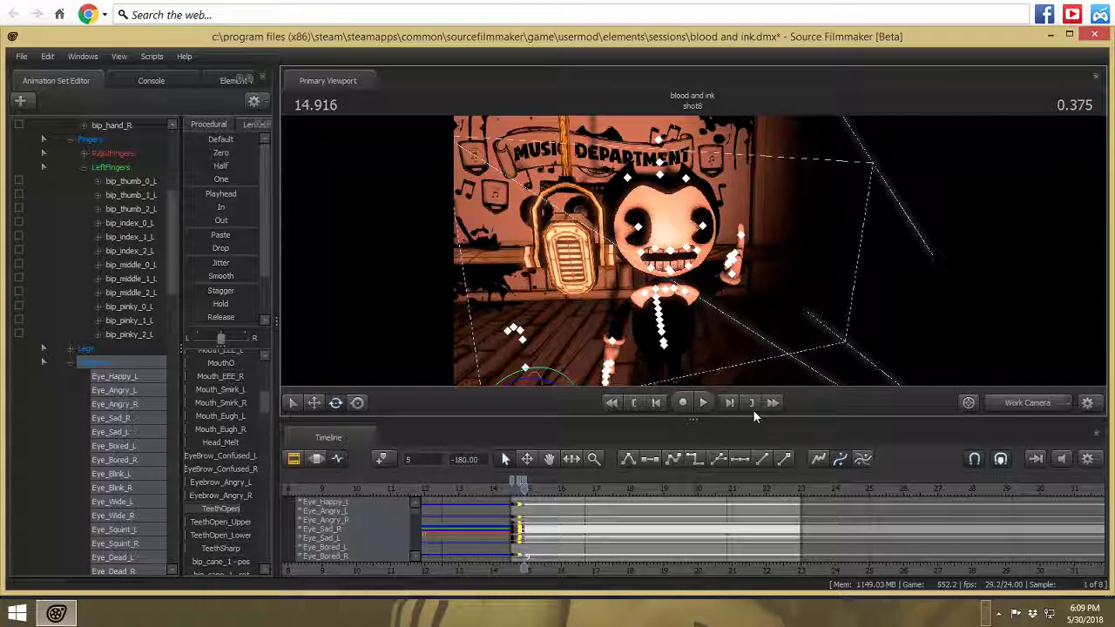
# - At frame 9, rotate bip_head to tilt bendy_v22's head sideways toward the microphone and play back the motion
pyautogui.press('ctrl')
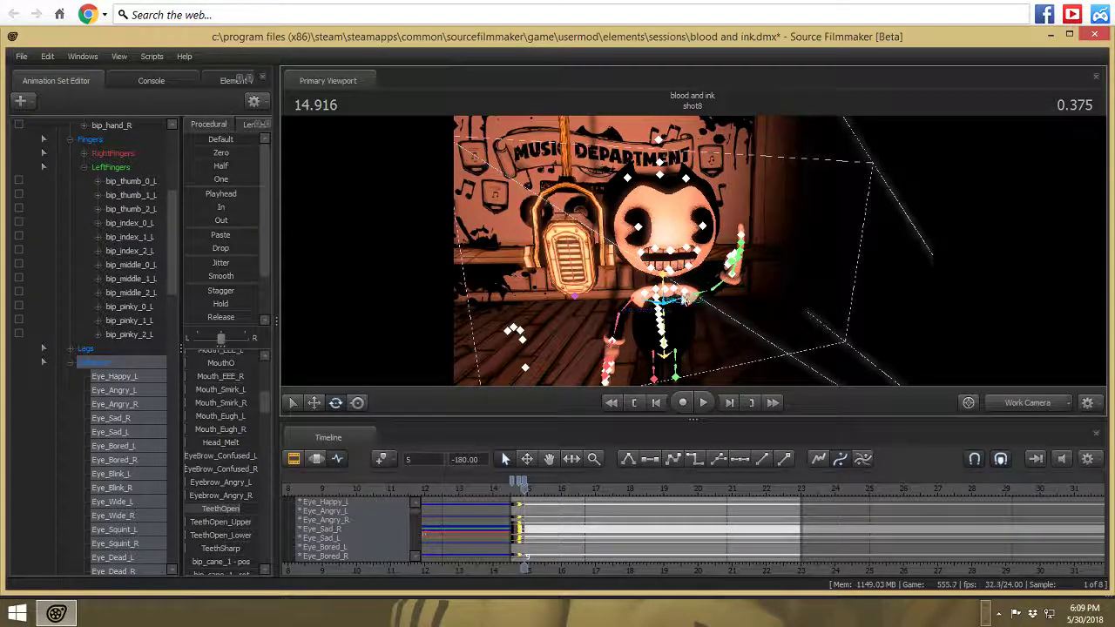
pyautogui.click(662, 277)
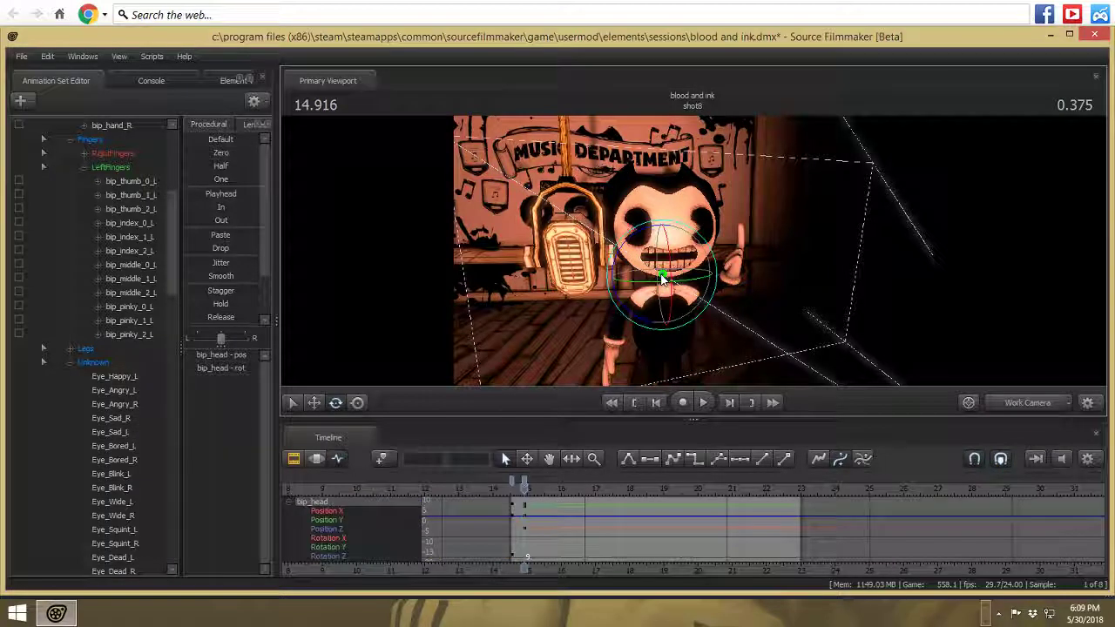
pyautogui.moveTo(681, 233); pyautogui.dragTo(652, 234)
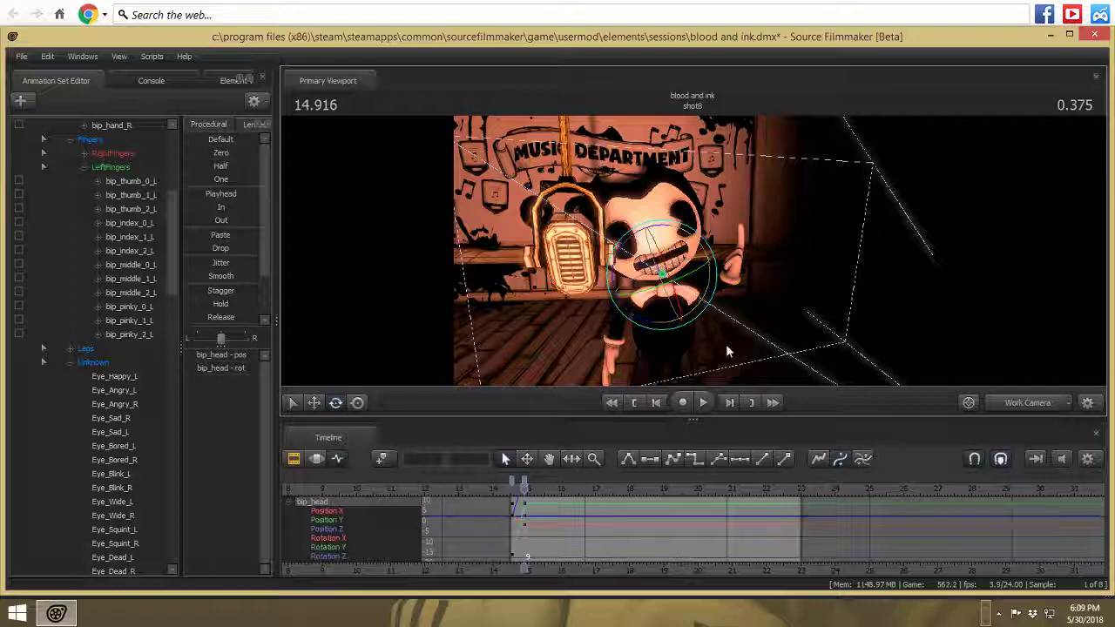
pyautogui.click(704, 403)
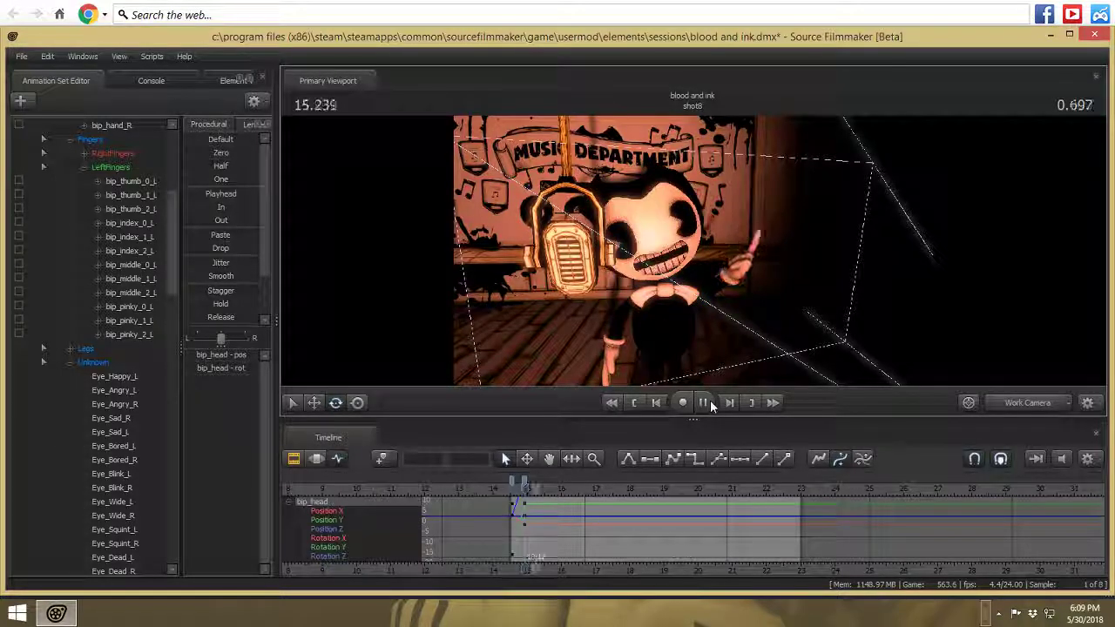
pyautogui.click(704, 402)
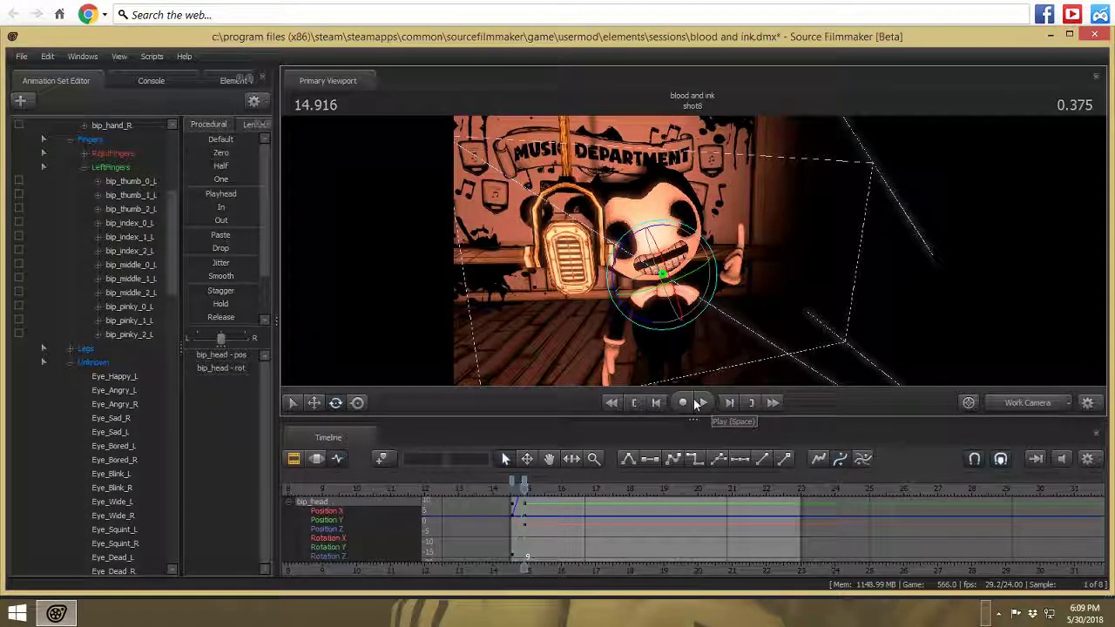
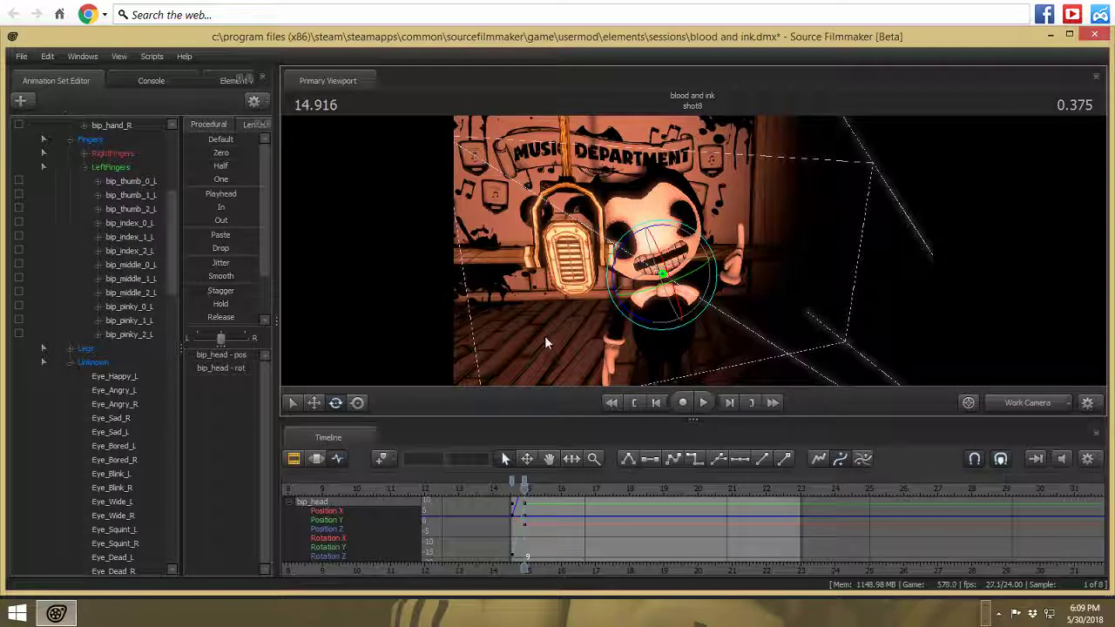
# - Key bip_head at frame 15 with a tiny rotation so the tilted pose holds, and play back the shot
pyautogui.click(703, 402)
pyautogui.click(703, 402)
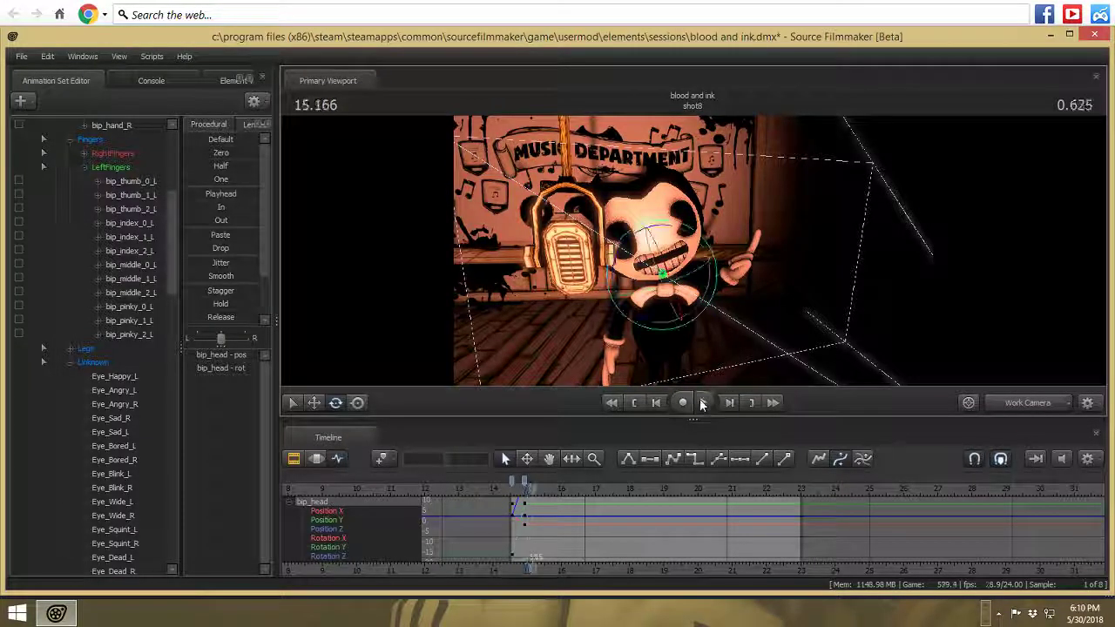
pyautogui.moveTo(682, 305); pyautogui.dragTo(681, 305)
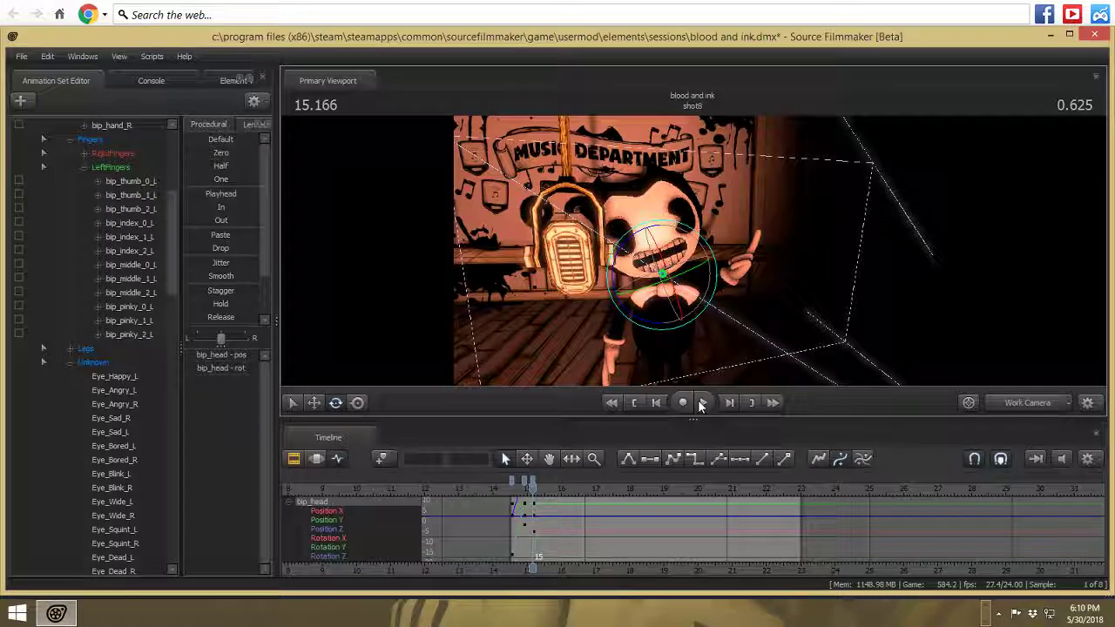
pyautogui.click(701, 402)
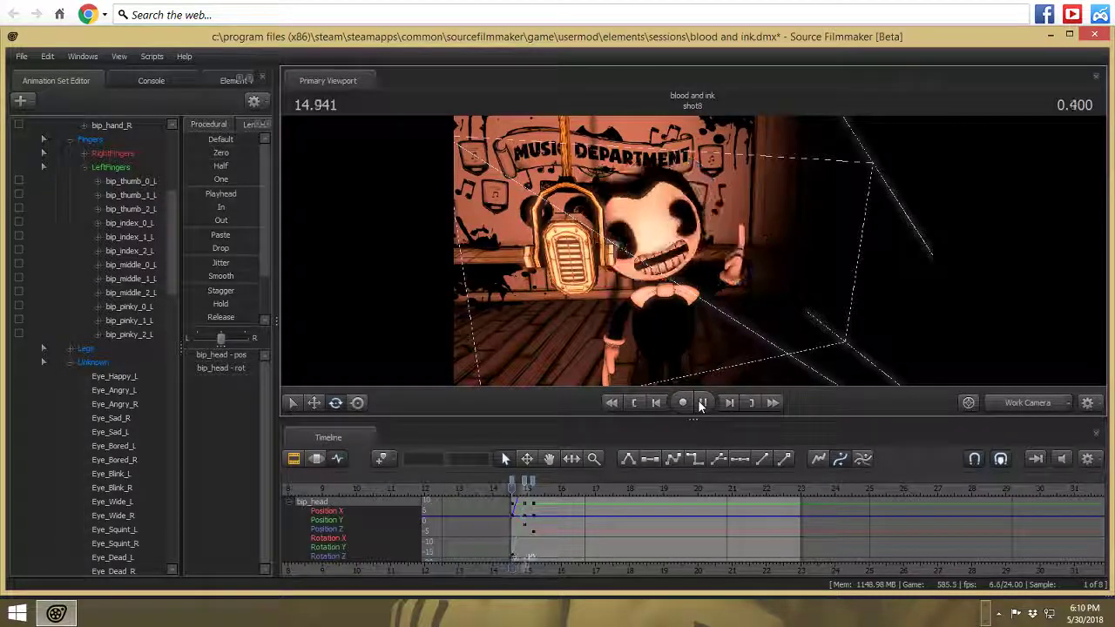
pyautogui.click(702, 403)
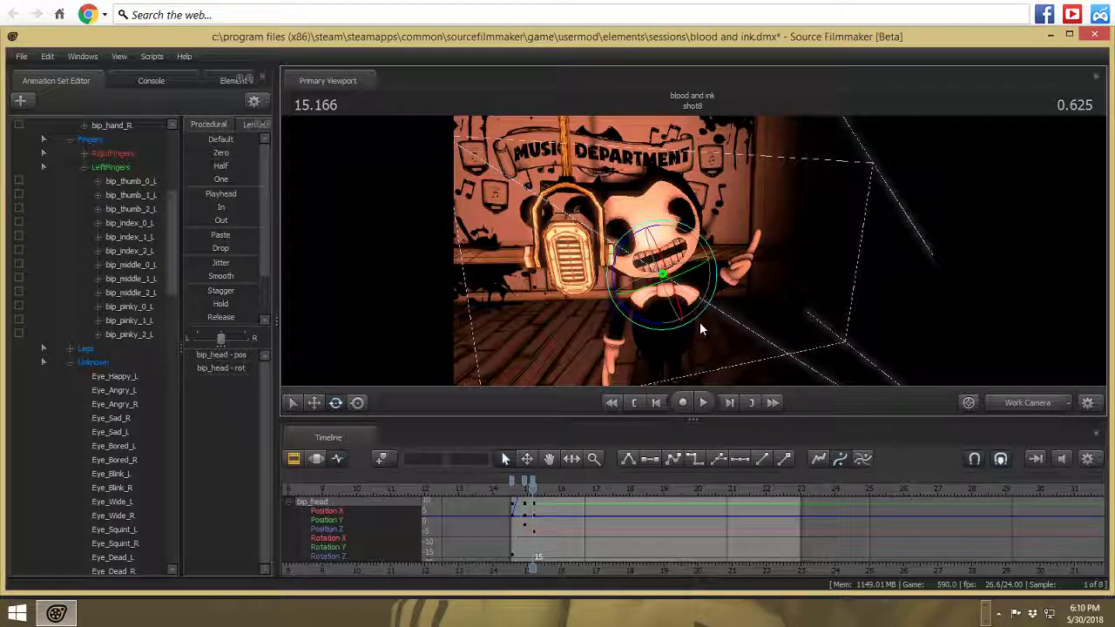
# - At frame 15, rotate bip_hand_L inward so bendy_v22's raised finger points upright
pyautogui.press('ctrl')
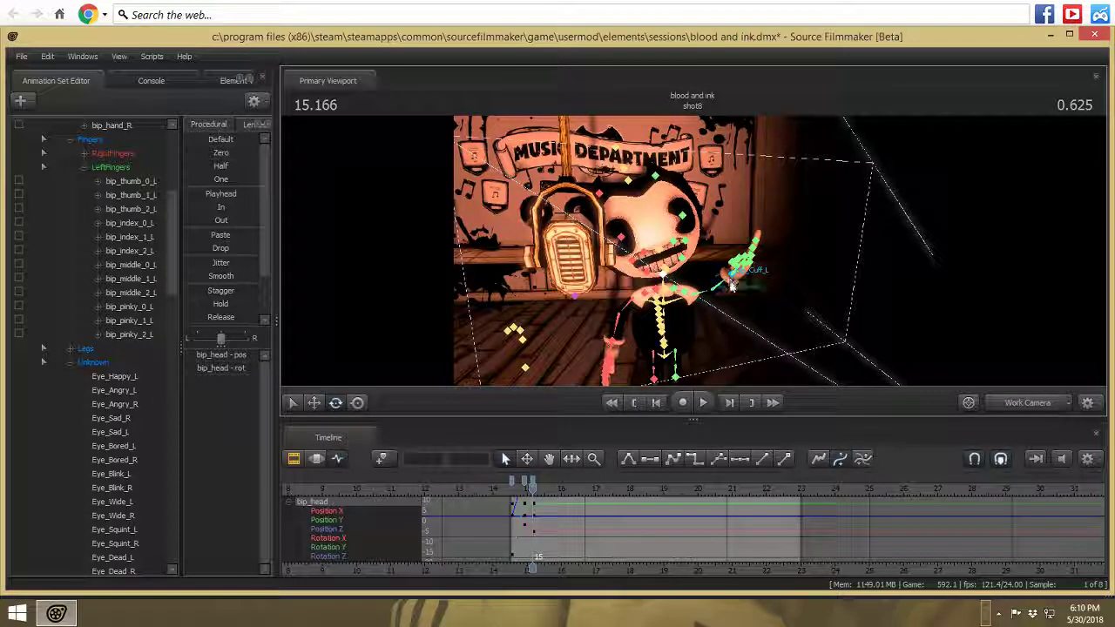
pyautogui.keyDown('ctrl'); pyautogui.click(738, 273); pyautogui.keyUp('ctrl')
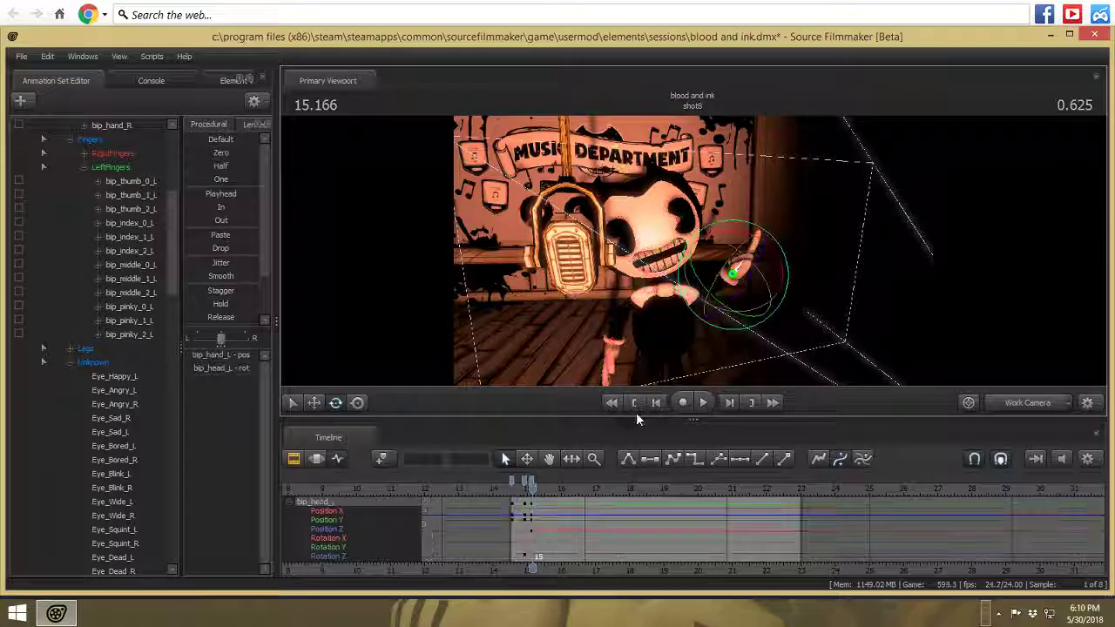
pyautogui.moveTo(723, 244); pyautogui.dragTo(717, 244)
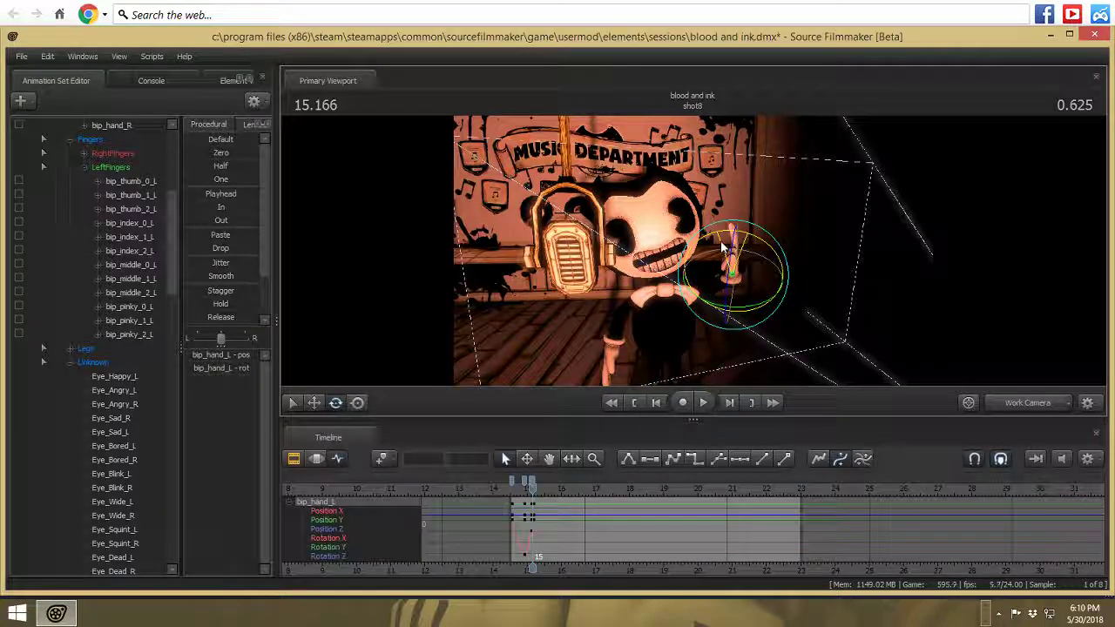
# - At frame 25, rotate bip_hand_L slightly outward and play back the finger wag
pyautogui.click(705, 406)
pyautogui.click(704, 406)
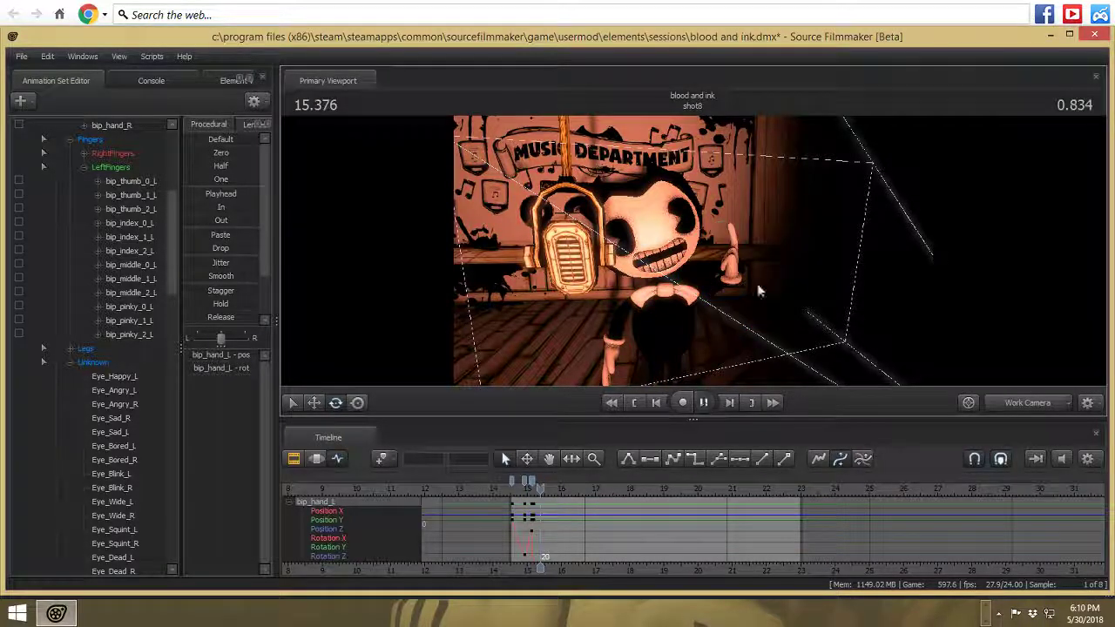
pyautogui.click(705, 405)
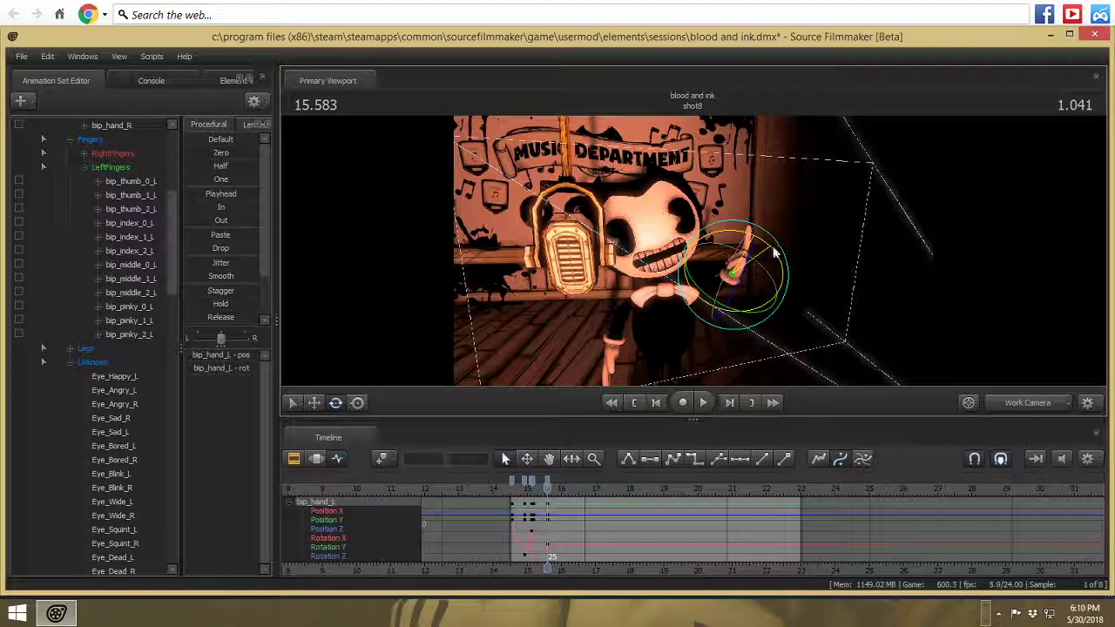
pyautogui.press('Up')
pyautogui.press('Up')
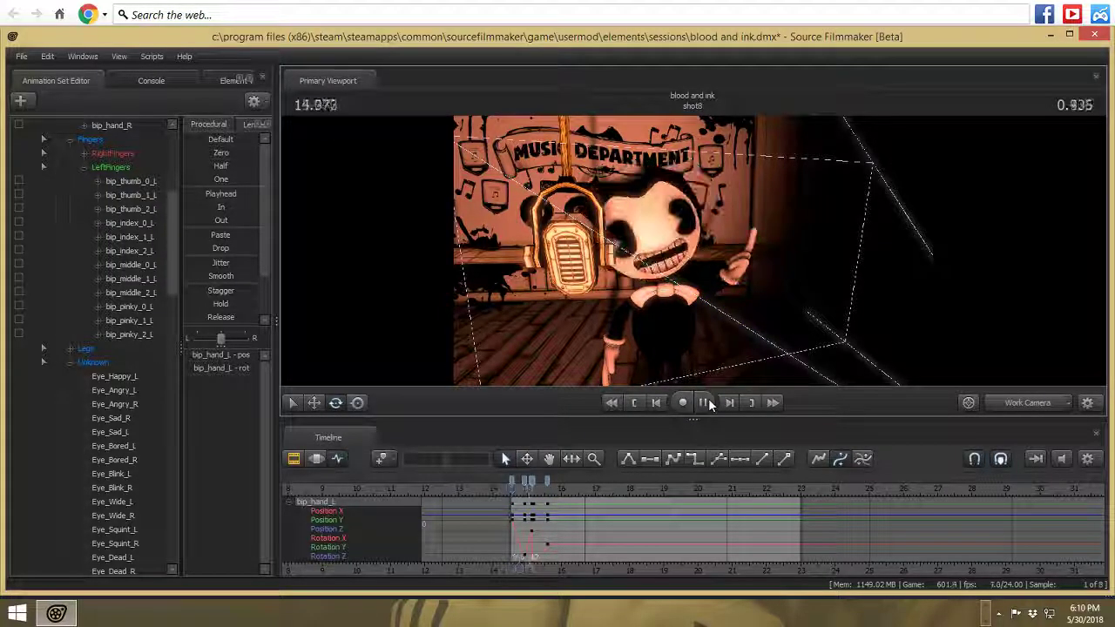
pyautogui.click(709, 399)
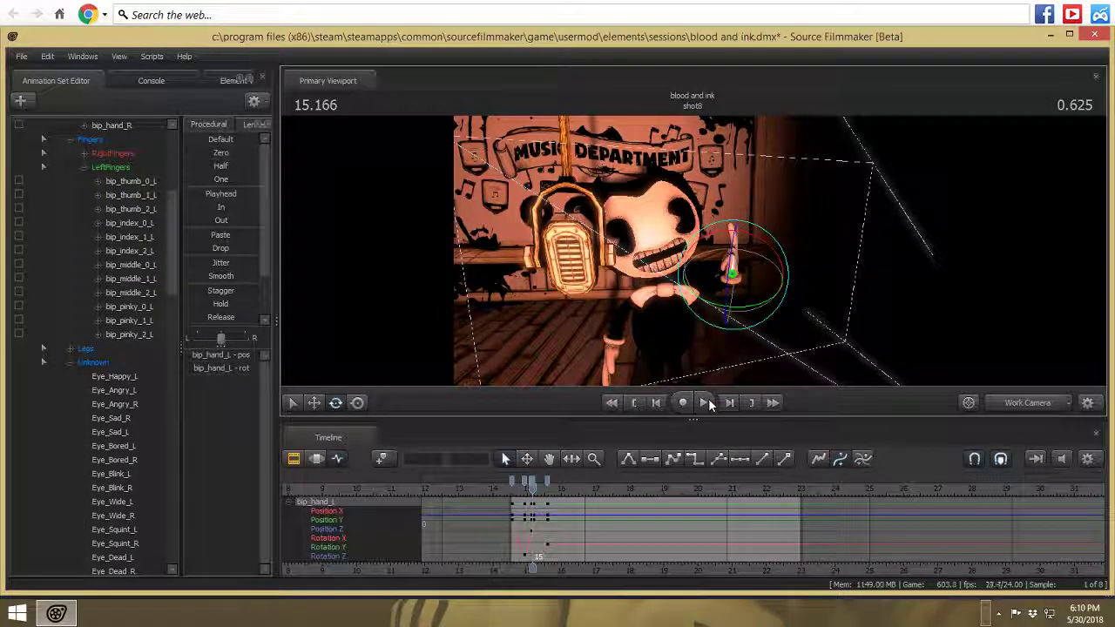
# - Place a bip_head keyframe at frame 20, and at frame 25 rotate bip_head to turn the face toward the microphone
pyautogui.press('Up')
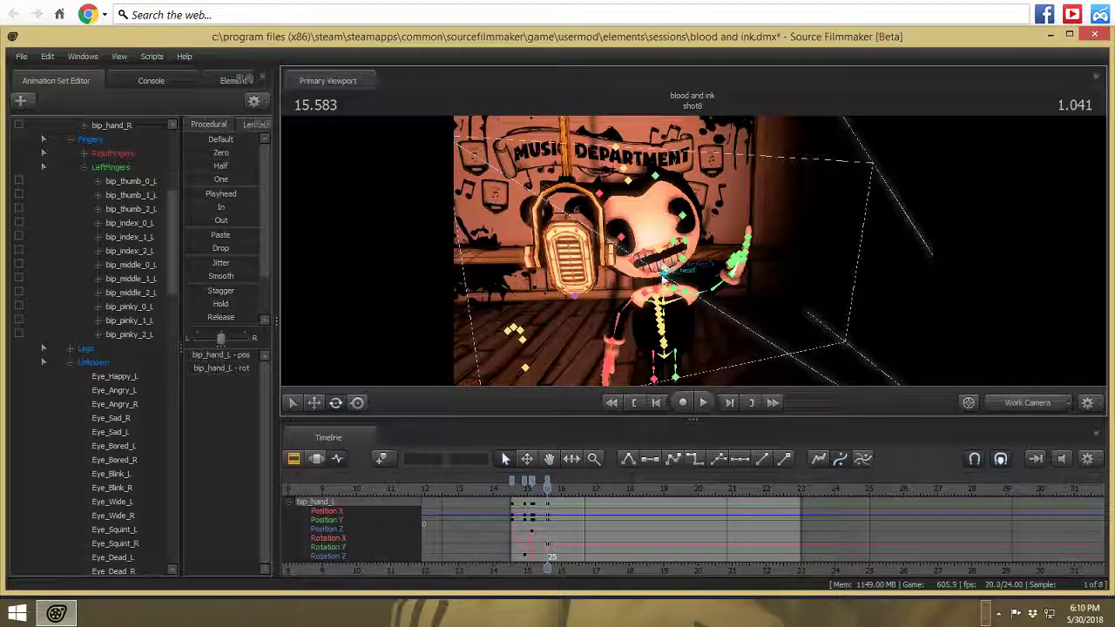
pyautogui.click(667, 272)
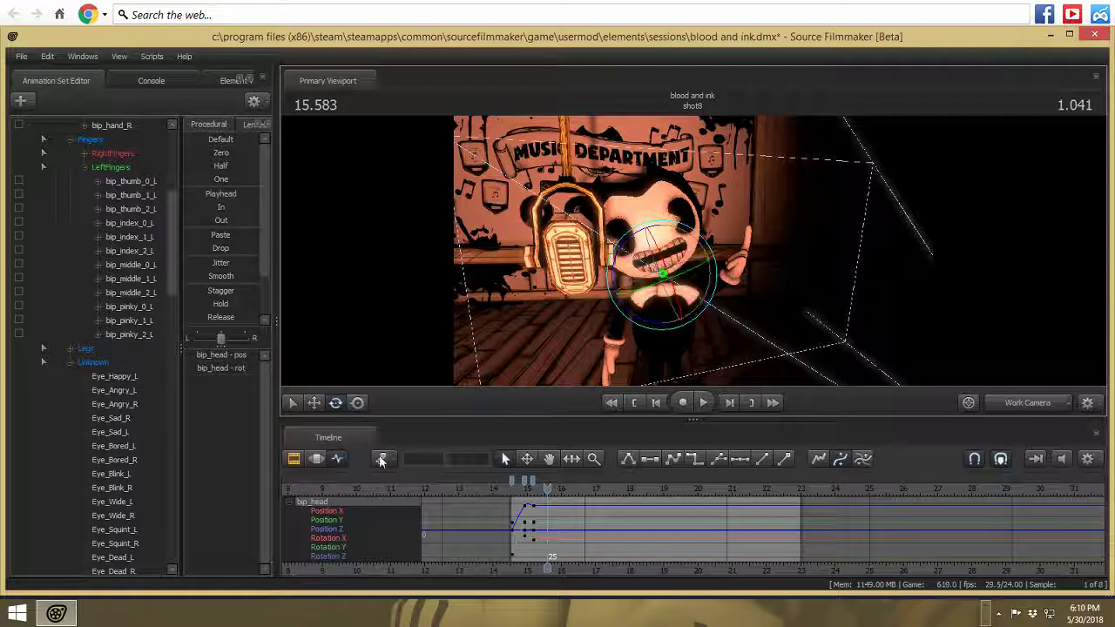
pyautogui.moveTo(545, 479); pyautogui.dragTo(540, 480)
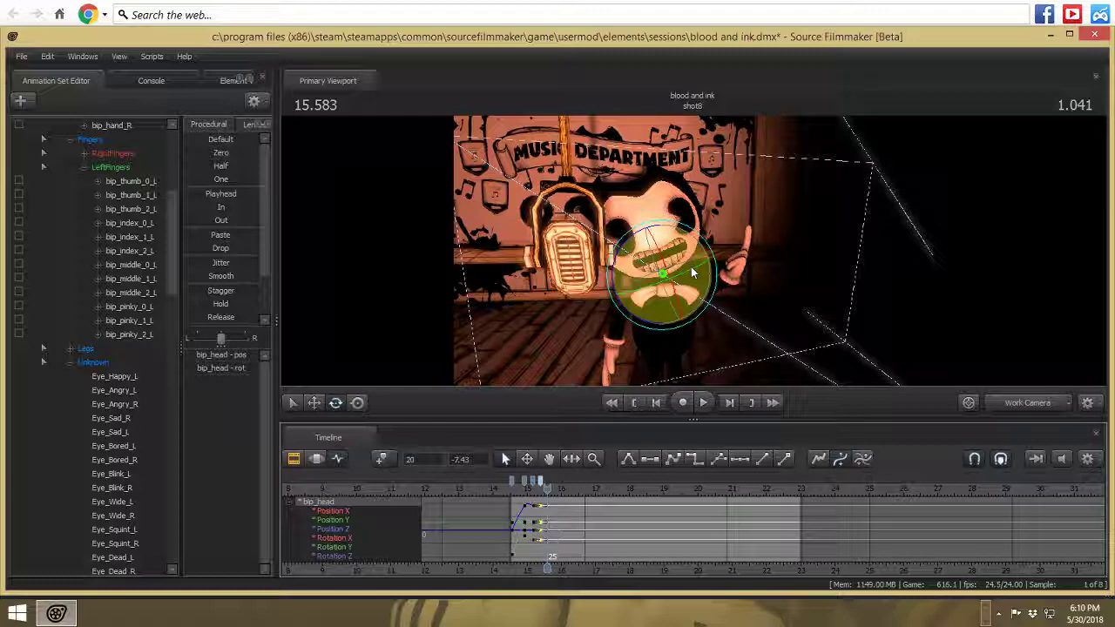
pyautogui.moveTo(693, 273); pyautogui.dragTo(658, 296)
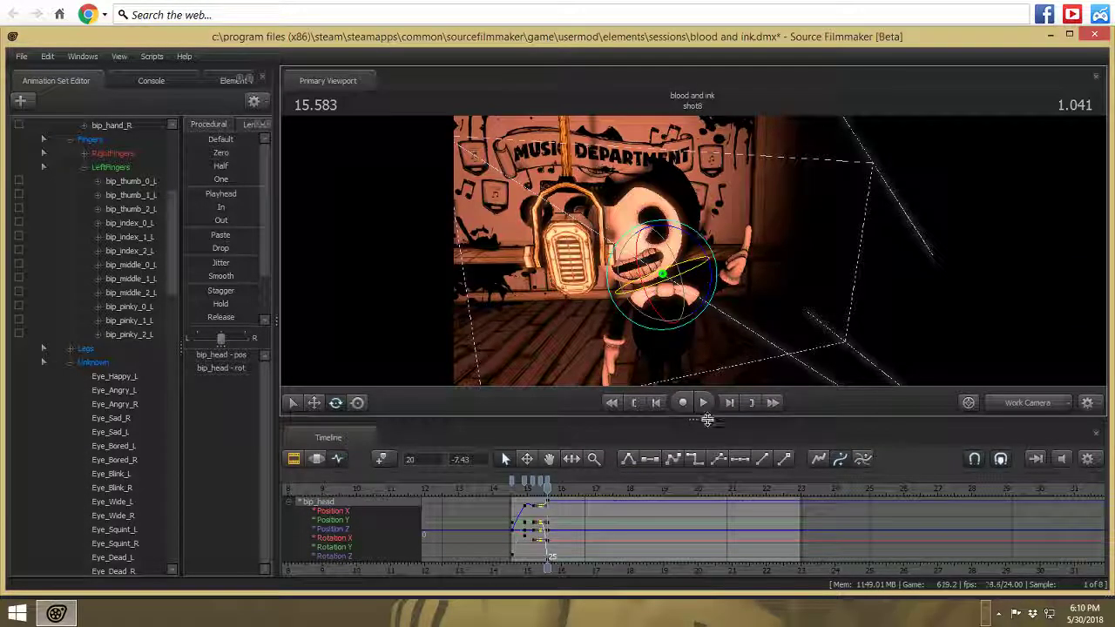
# - Play back the shot to check the head turn, dismissing the browser notifications
pyautogui.click(706, 405)
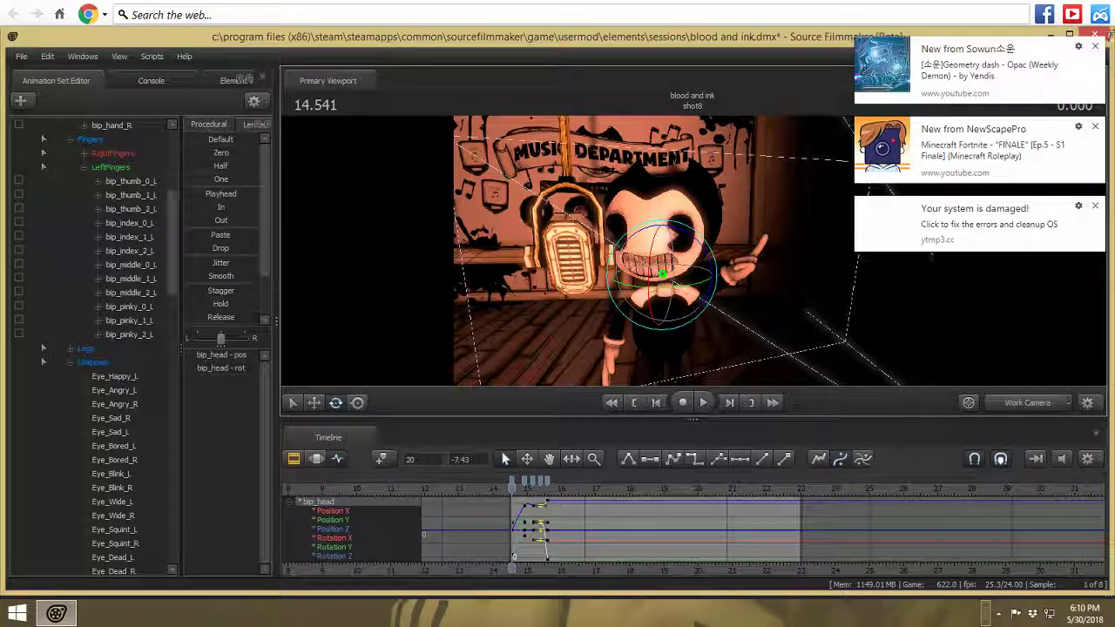
pyautogui.click(1095, 49)
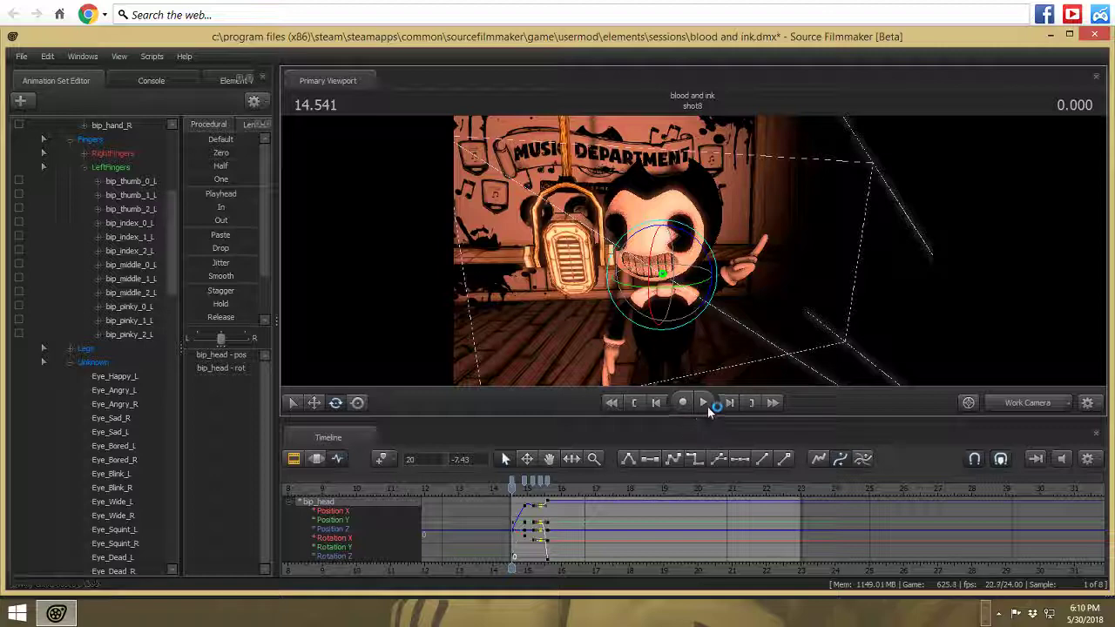
pyautogui.click(704, 404)
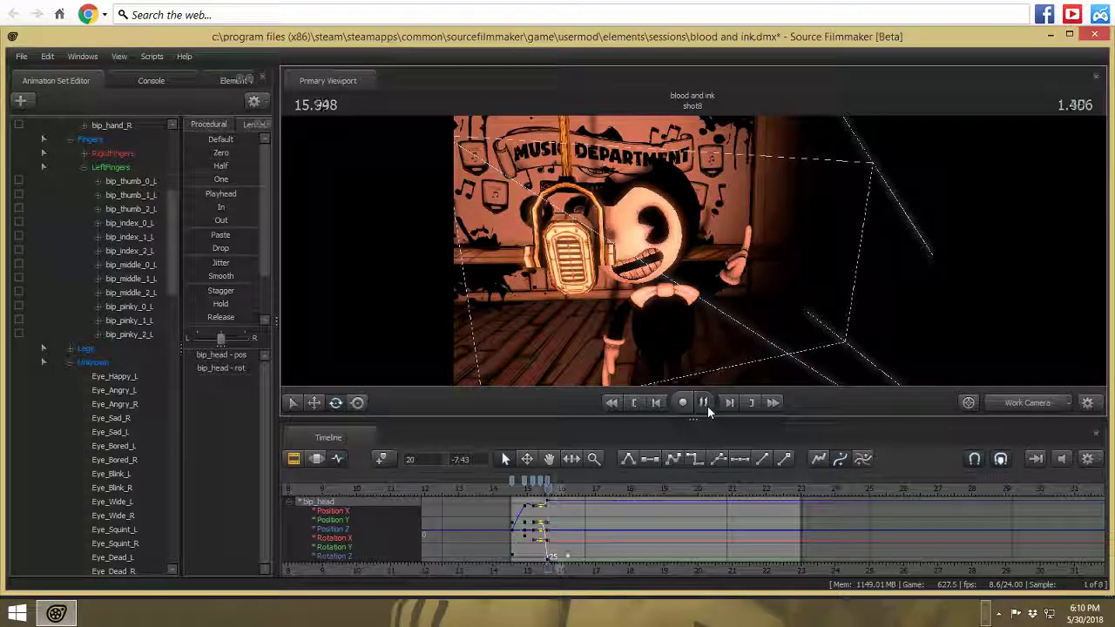
pyautogui.click(706, 404)
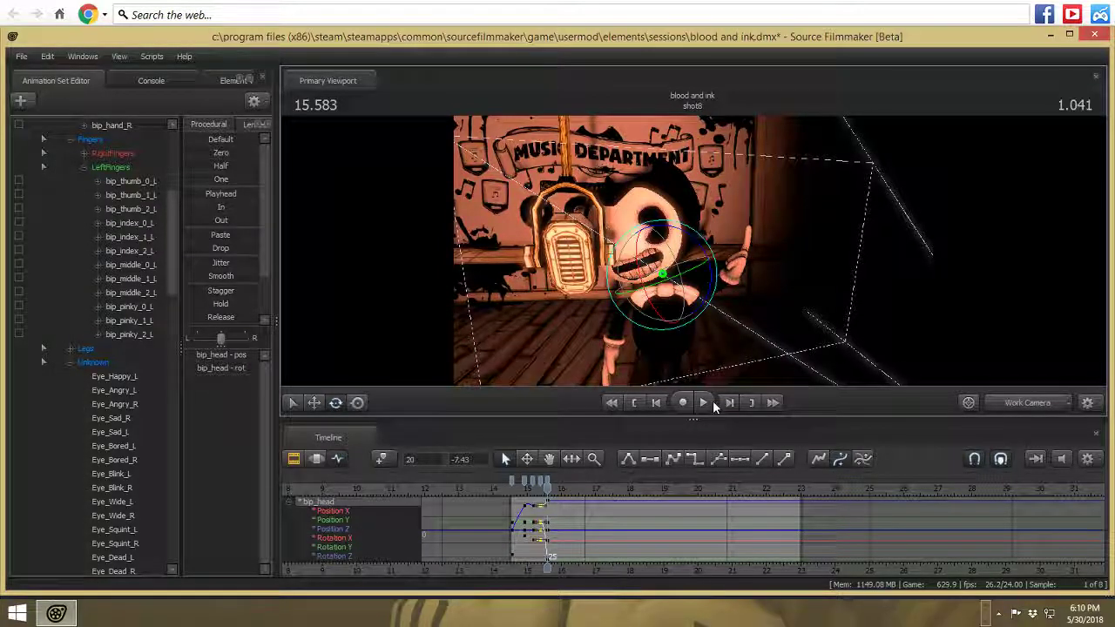
pyautogui.click(713, 403)
pyautogui.click(713, 402)
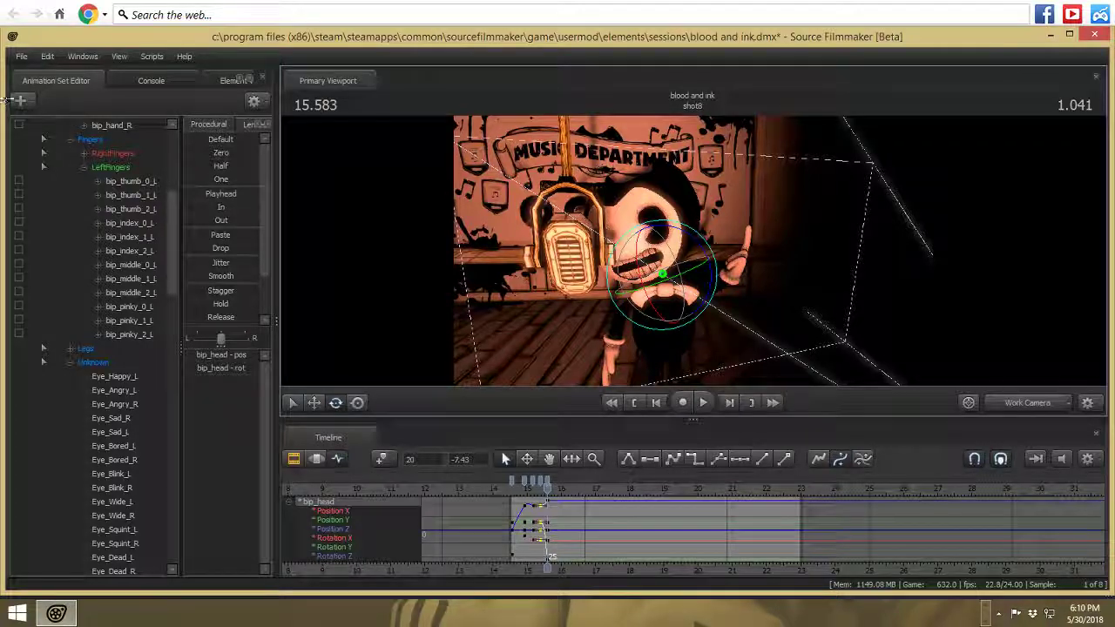
# - Key all of bendy_v22's controls at frame 20 and raise the TeethSharp slider at frame 25 to make the teeth pointed
pyautogui.scroll(6, 131, 226)
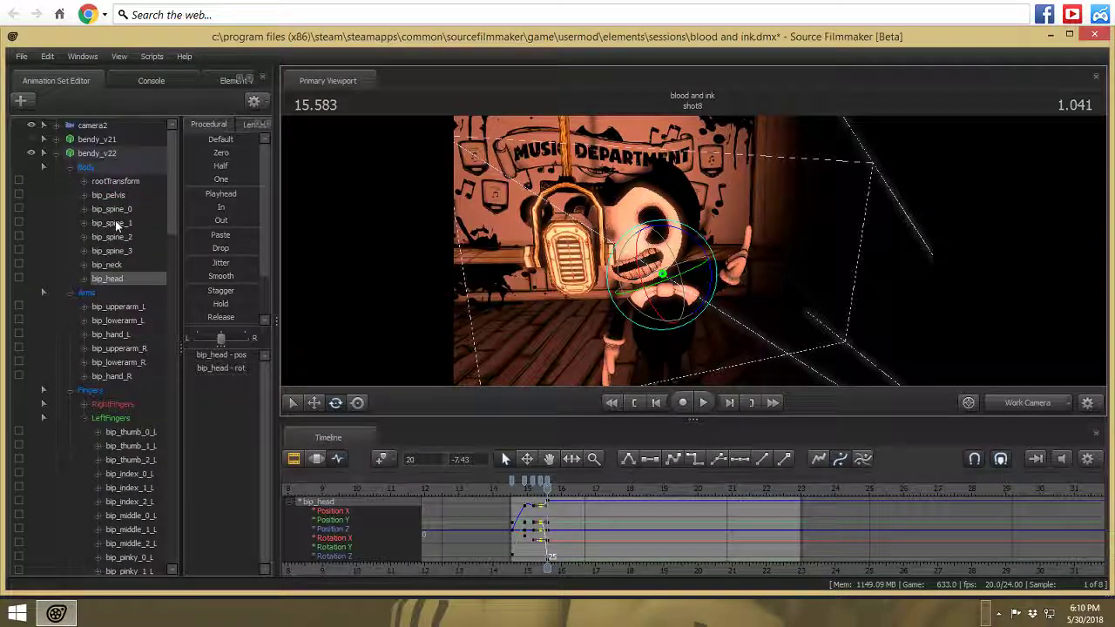
pyautogui.click(114, 152)
pyautogui.scroll(-10, 230, 466)
pyautogui.scroll(-10, 231, 465)
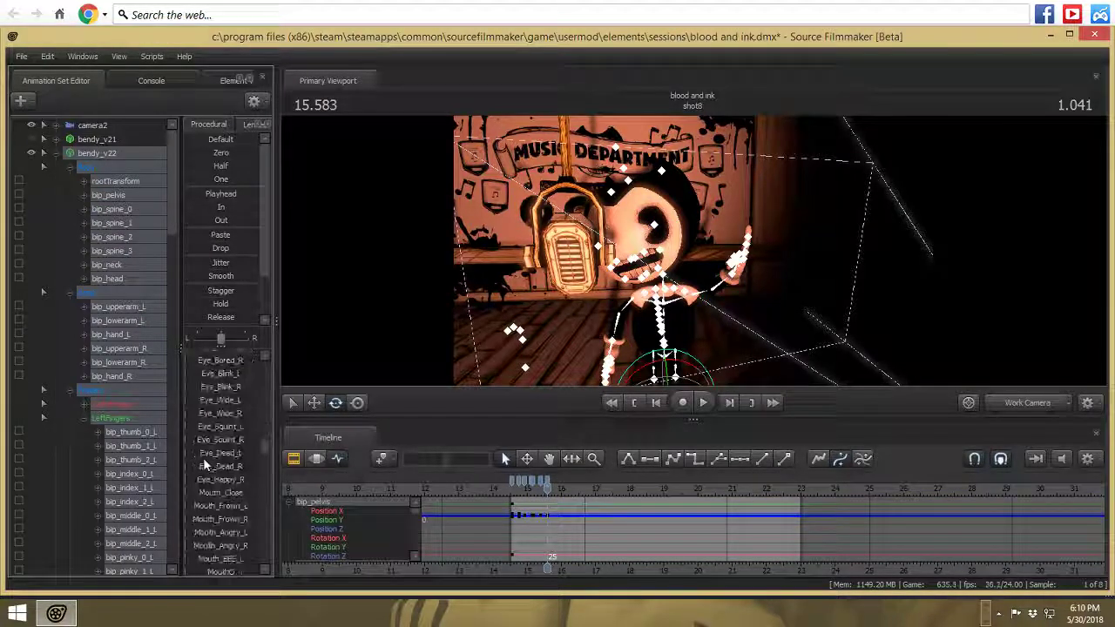
pyautogui.scroll(-3, 209, 476)
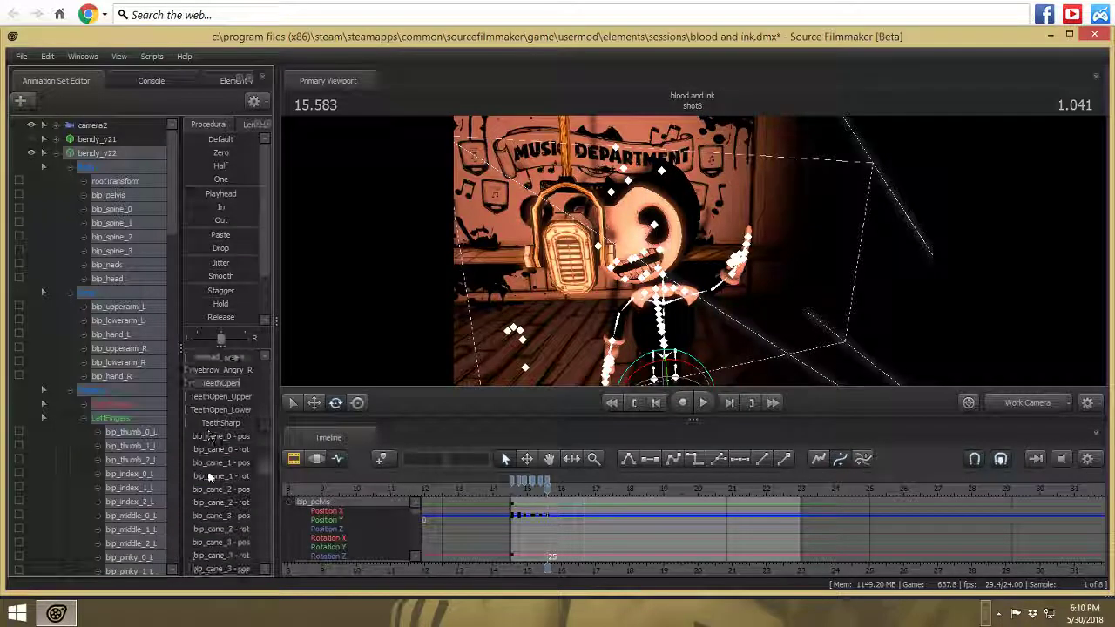
pyautogui.press('Up')
pyautogui.click(378, 461)
pyautogui.press('Down')
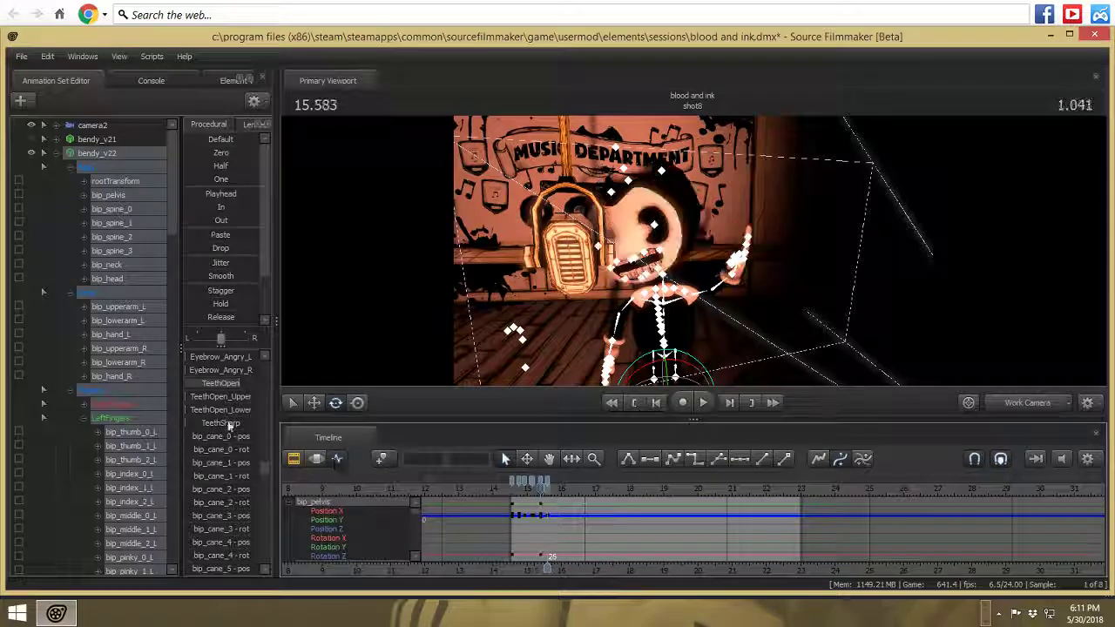
pyautogui.moveTo(212, 423); pyautogui.dragTo(261, 423)
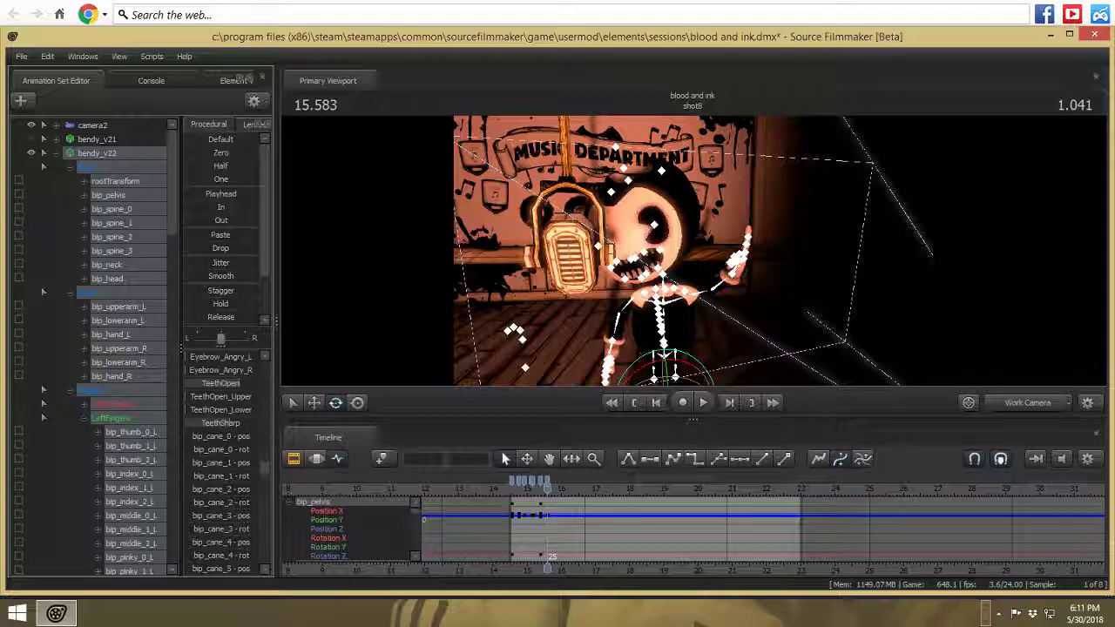
# - Play back shot8 from its first frame to check the change to sharp teeth
pyautogui.press('Up')
pyautogui.press('Up')
pyautogui.press('Up')
pyautogui.press('Up')
pyautogui.press('Up')
pyautogui.click(704, 399)
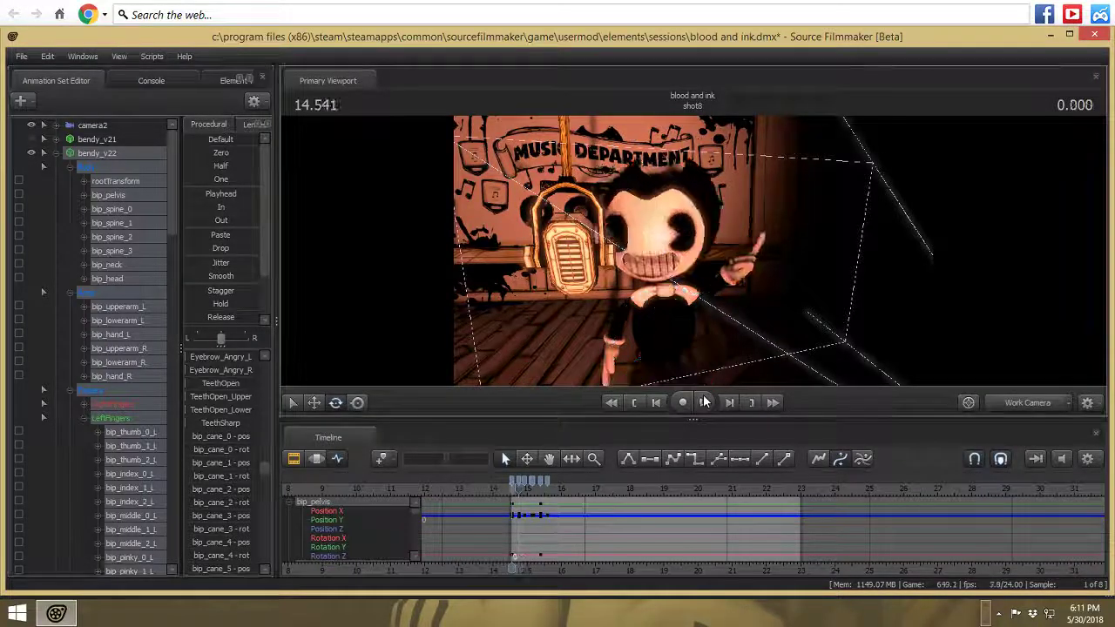
# - Play the shot to its end pose and raise bendy_v22's Head_Melt slider at frame 25 so ink covers his eyes
pyautogui.click(703, 404)
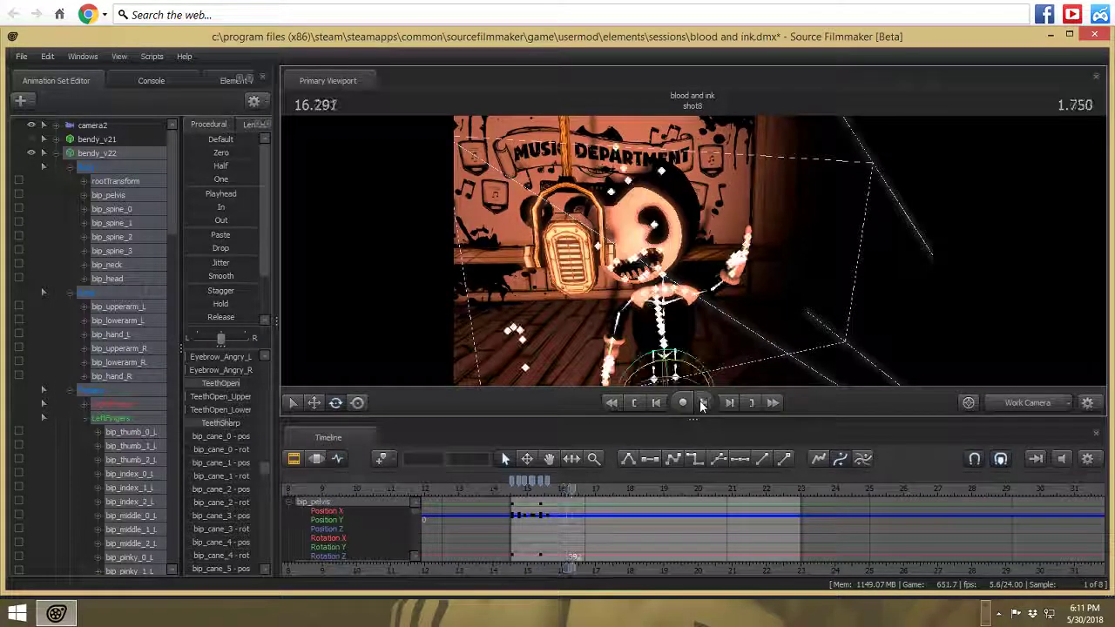
pyautogui.press('Up')
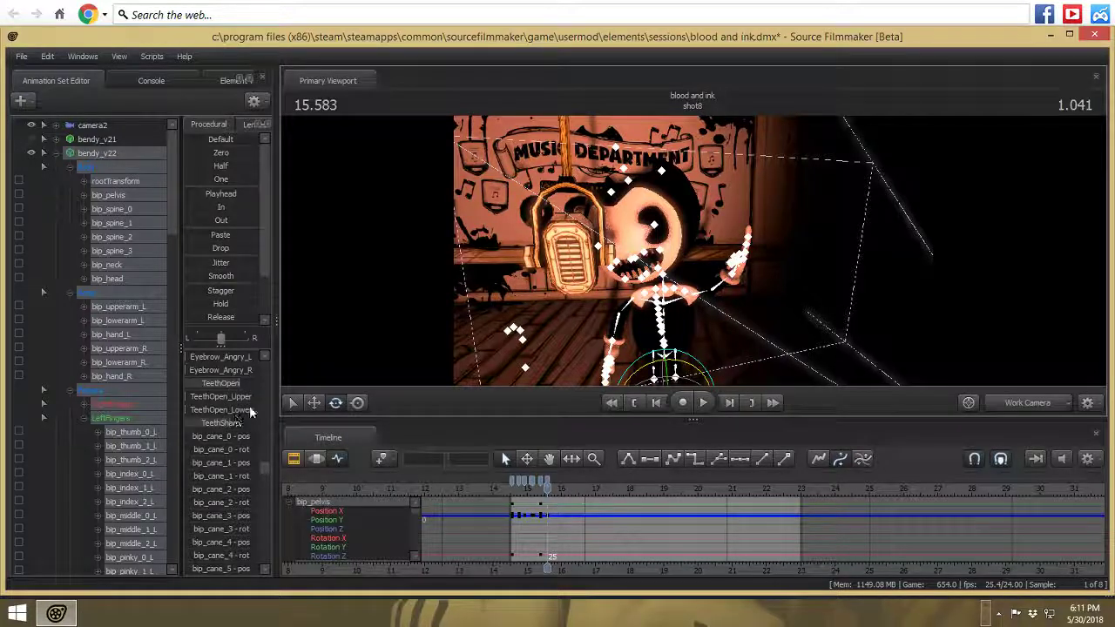
pyautogui.scroll(5, 222, 418)
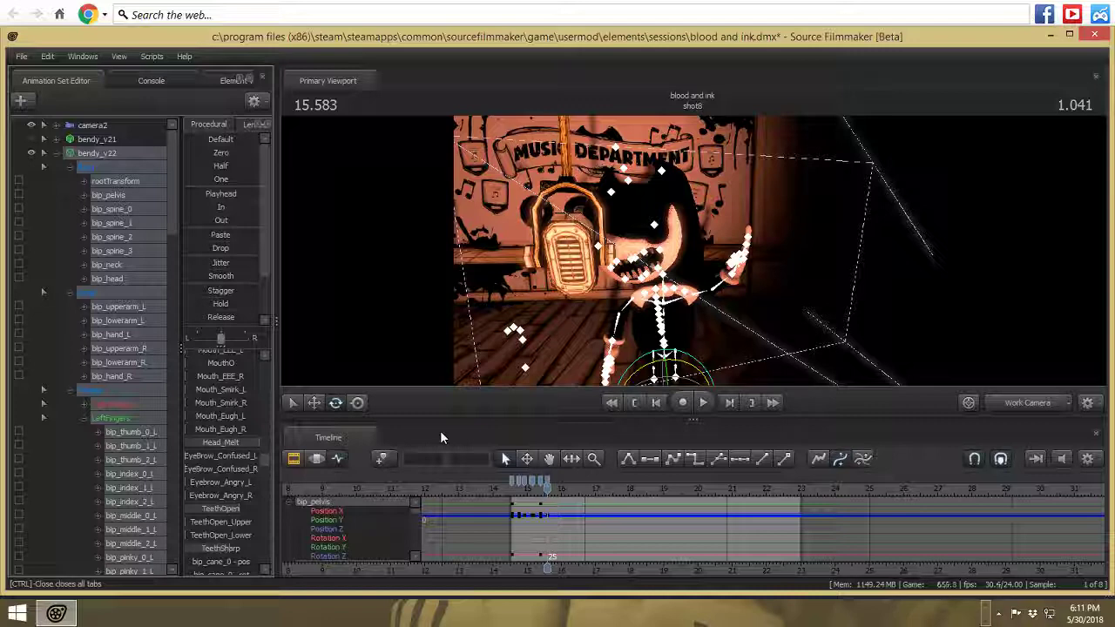
# - Play back shot8 from frame 15 to check the head melting as Bendy turns toward the microphone
pyautogui.press('Up')
pyautogui.press('Up')
pyautogui.press('Up')
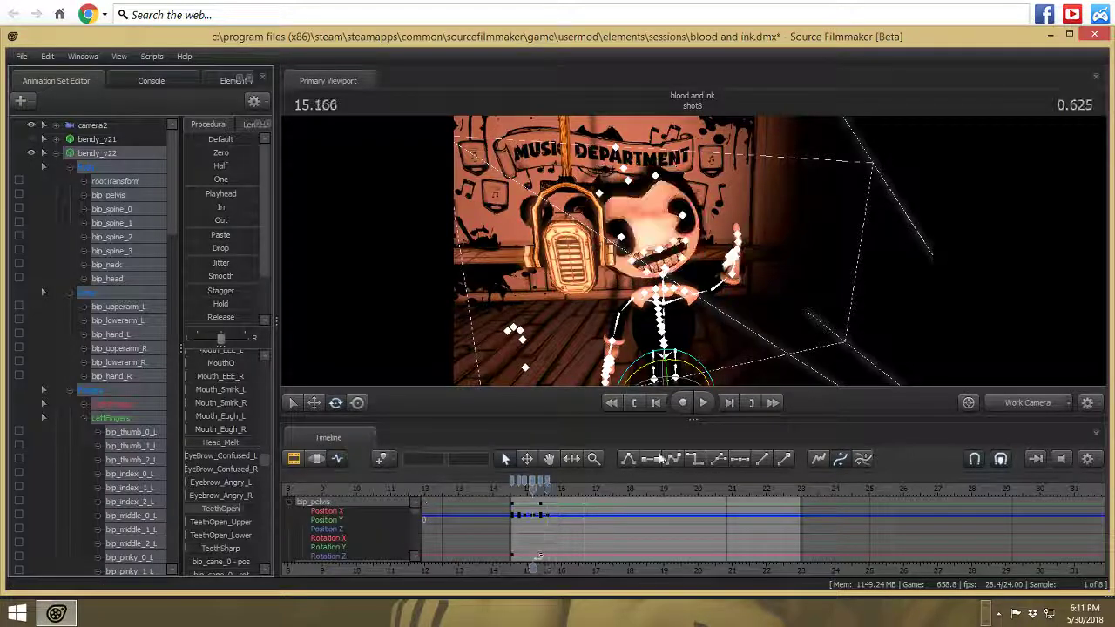
pyautogui.click(709, 405)
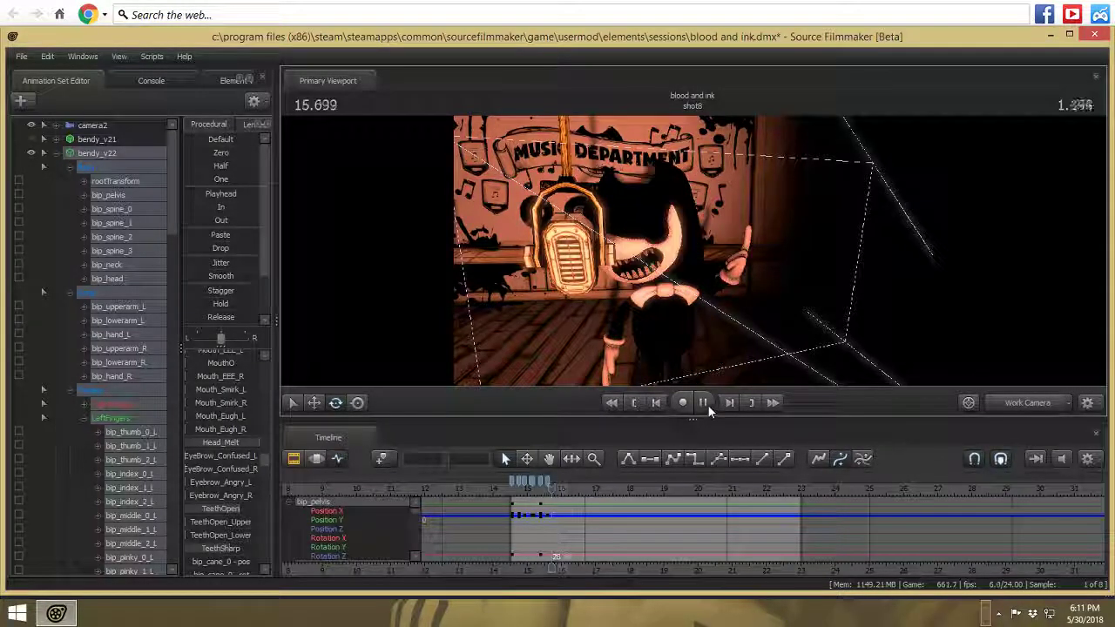
pyautogui.click(708, 404)
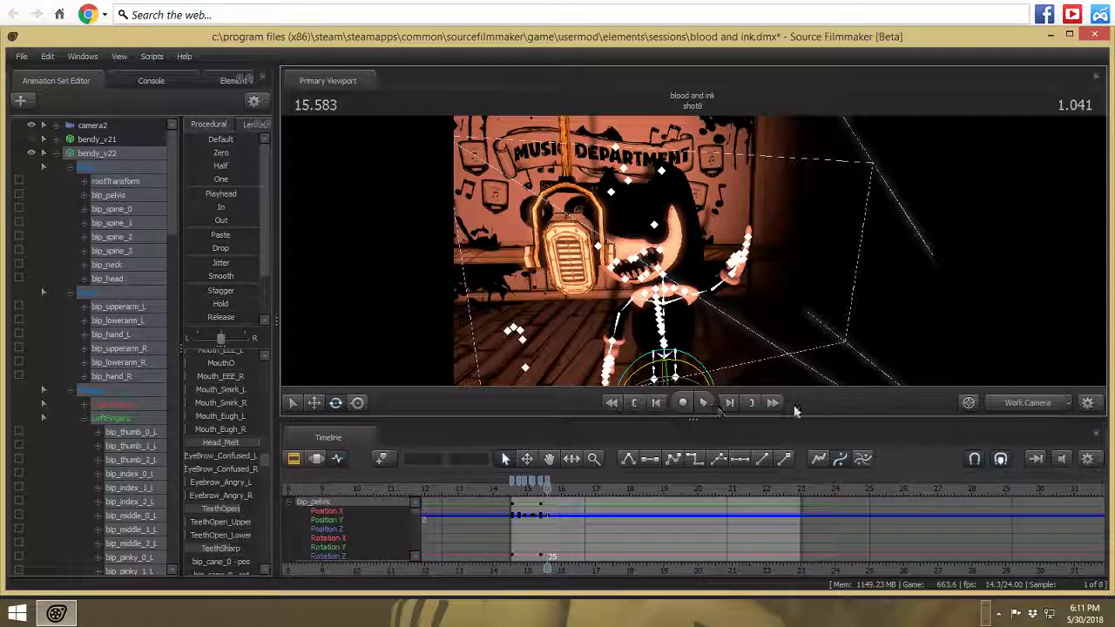
# - Select camera2 and look through it in the viewport
pyautogui.click(1025, 402)
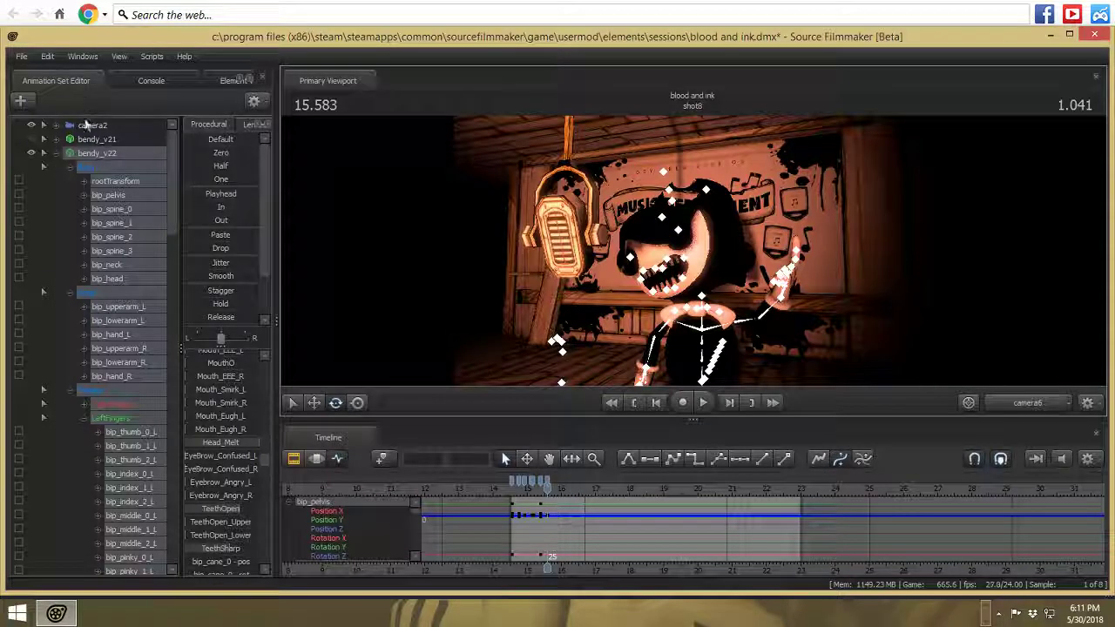
pyautogui.click(86, 124)
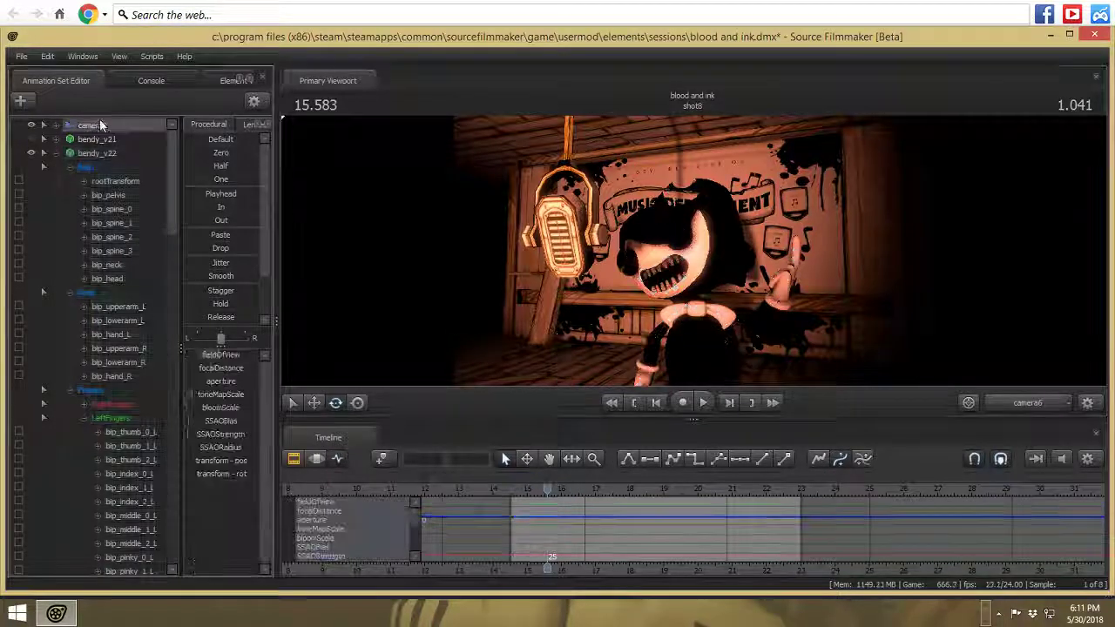
pyautogui.click(1070, 403)
pyautogui.moveTo(1033, 452)
pyautogui.click(942, 484)
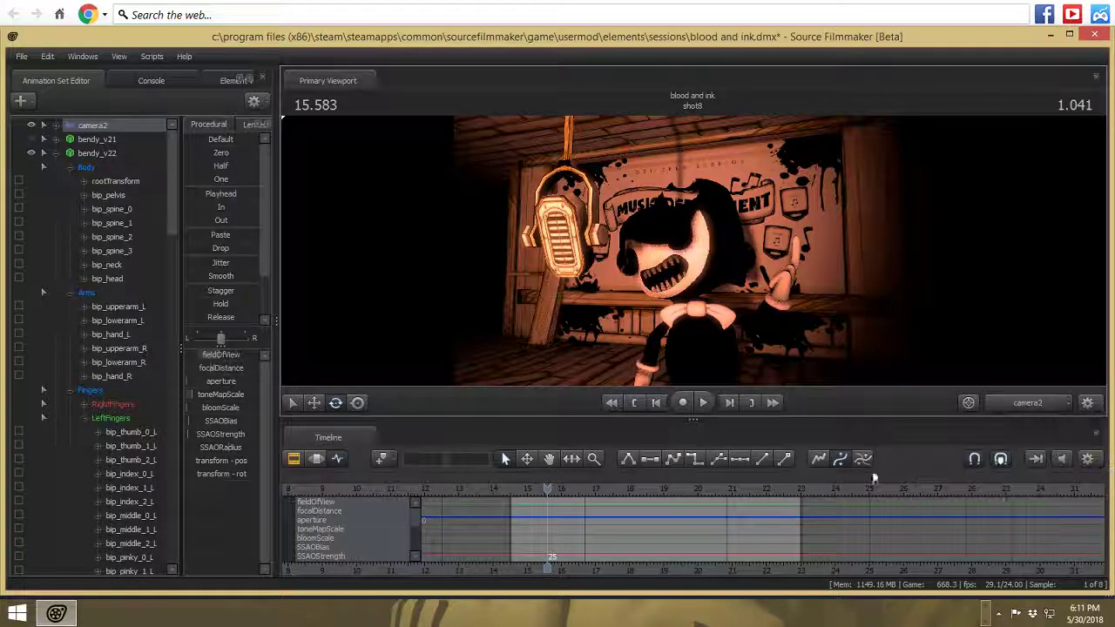
# - At the shot's first frame, reposition camera2 so the microphone and Bendy are framed side by side
pyautogui.moveTo(550, 497); pyautogui.dragTo(512, 498)
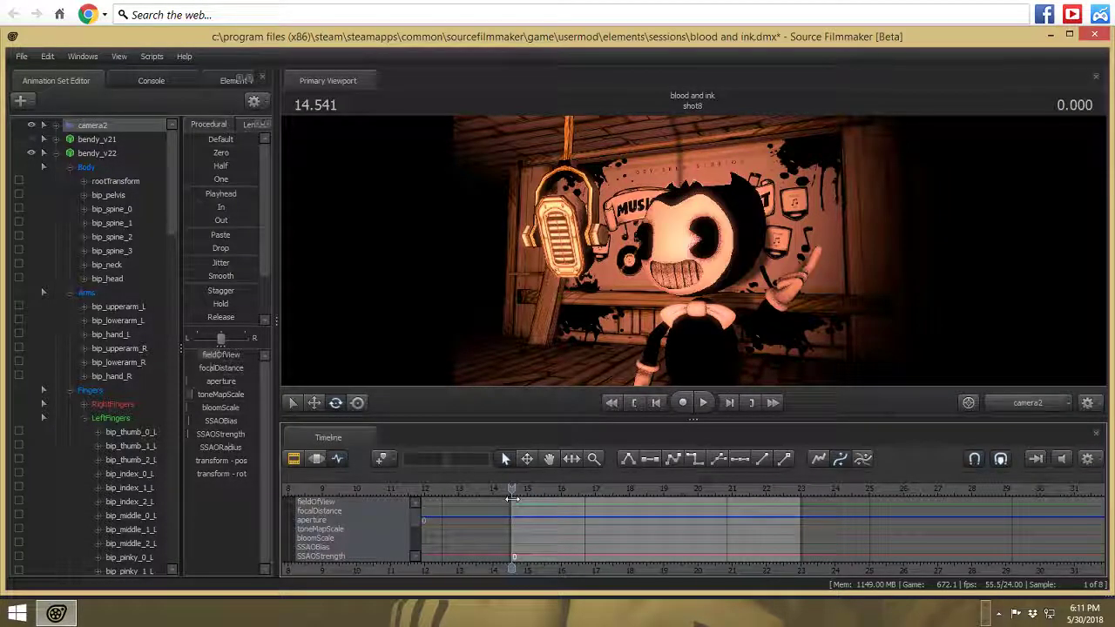
pyautogui.click(315, 458)
pyautogui.press('w')
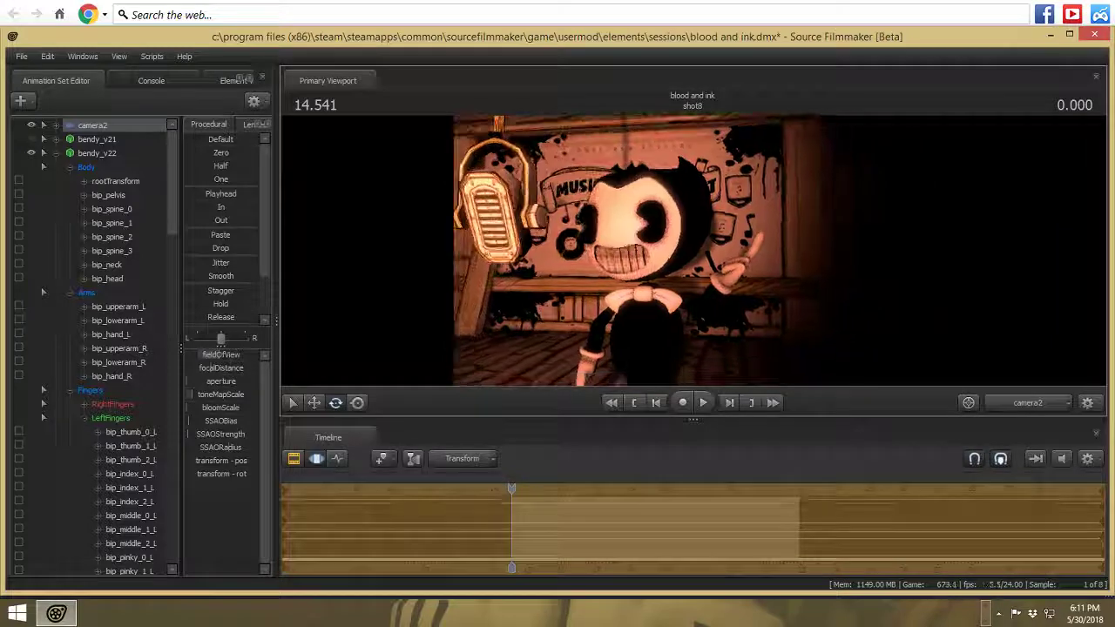
pyautogui.press('s')
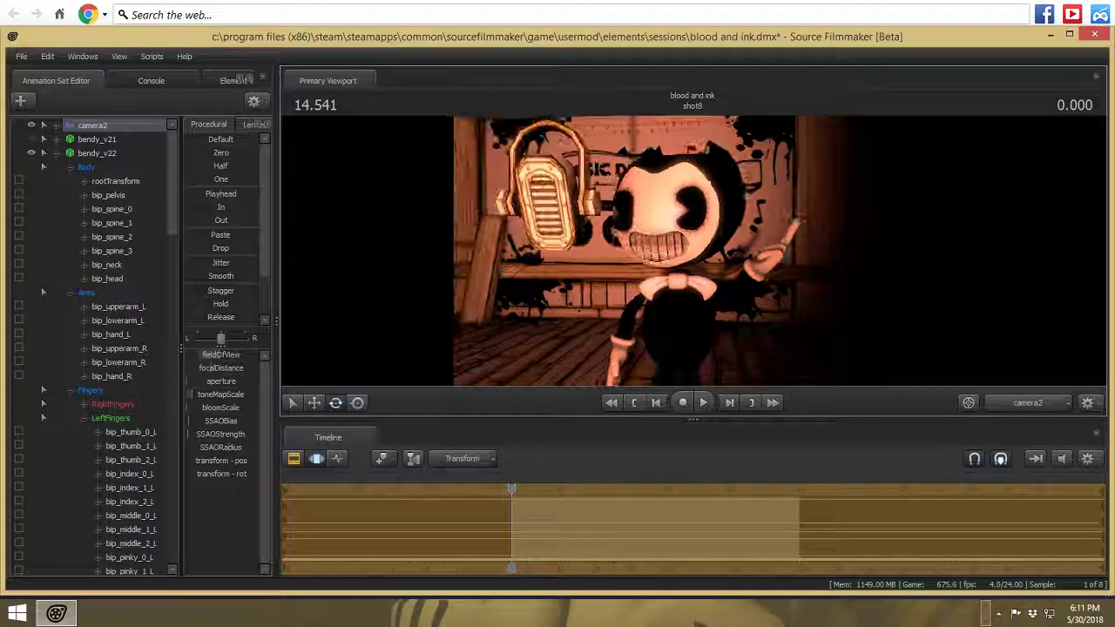
# - Key light1's intensity down to black at the shot's first frame and back to full brightness at frame 8
pyautogui.scroll(-20, 128, 210)
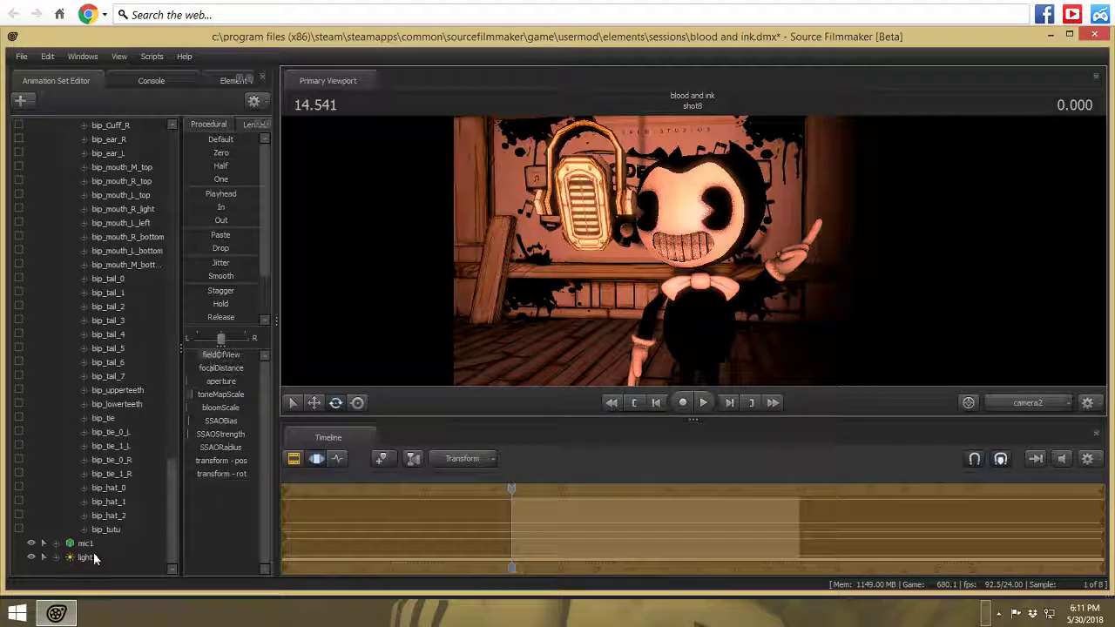
pyautogui.click(86, 557)
pyautogui.click(345, 458)
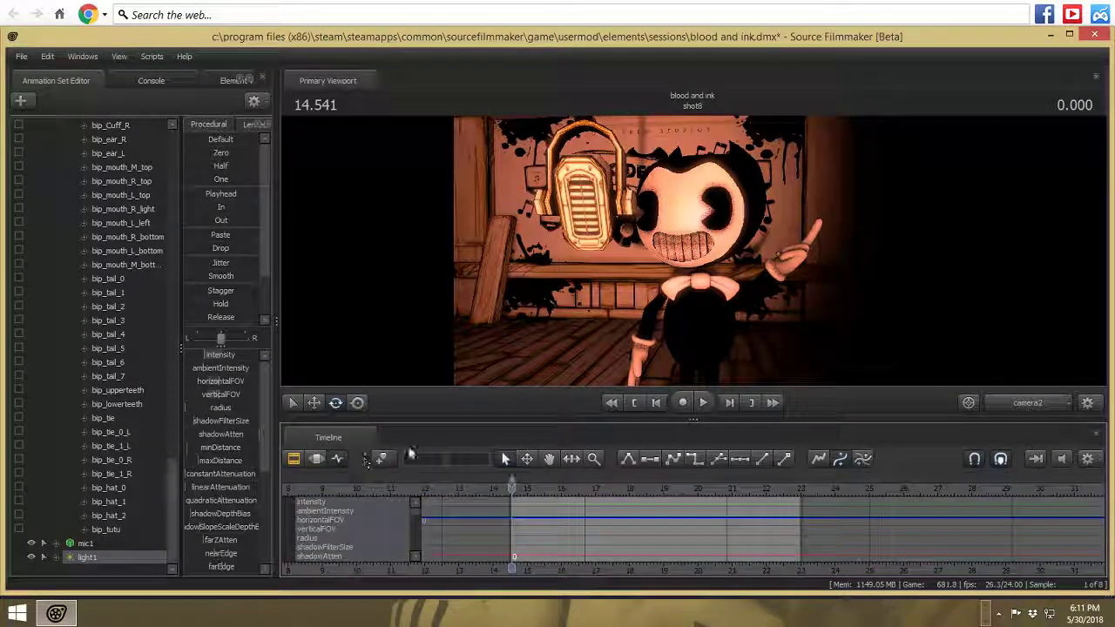
pyautogui.click(707, 404)
pyautogui.click(705, 402)
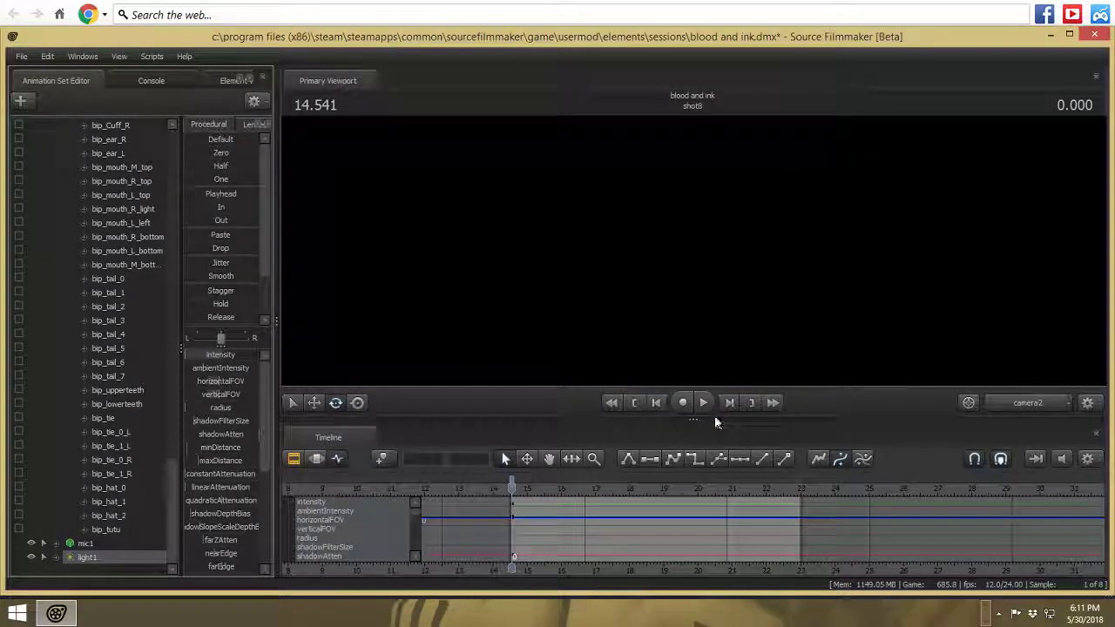
pyautogui.click(704, 402)
pyautogui.click(706, 407)
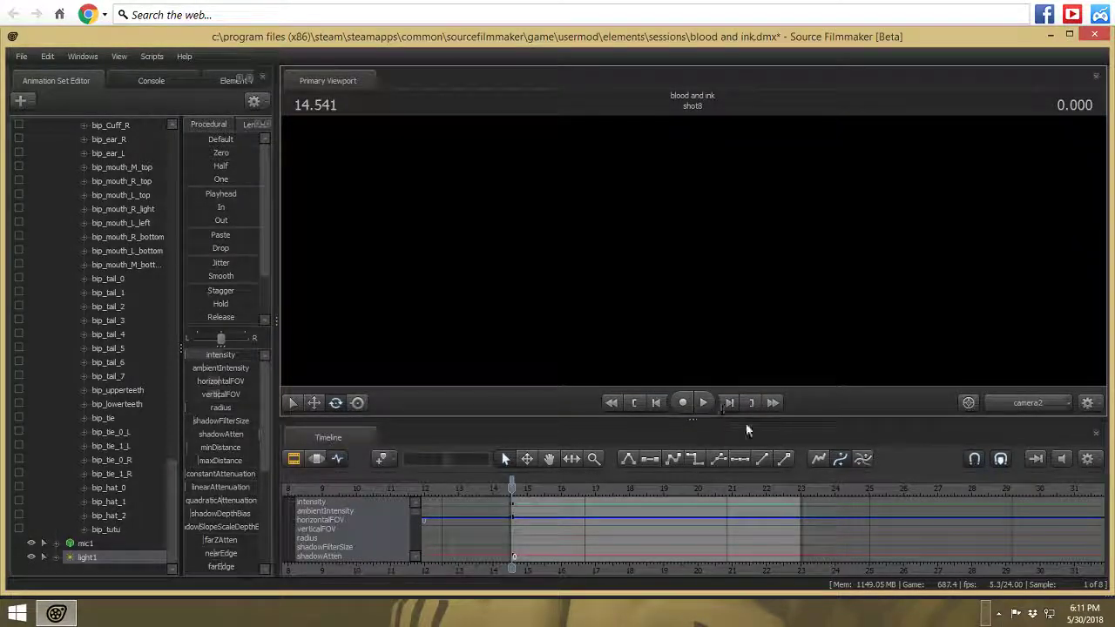
pyautogui.click(704, 402)
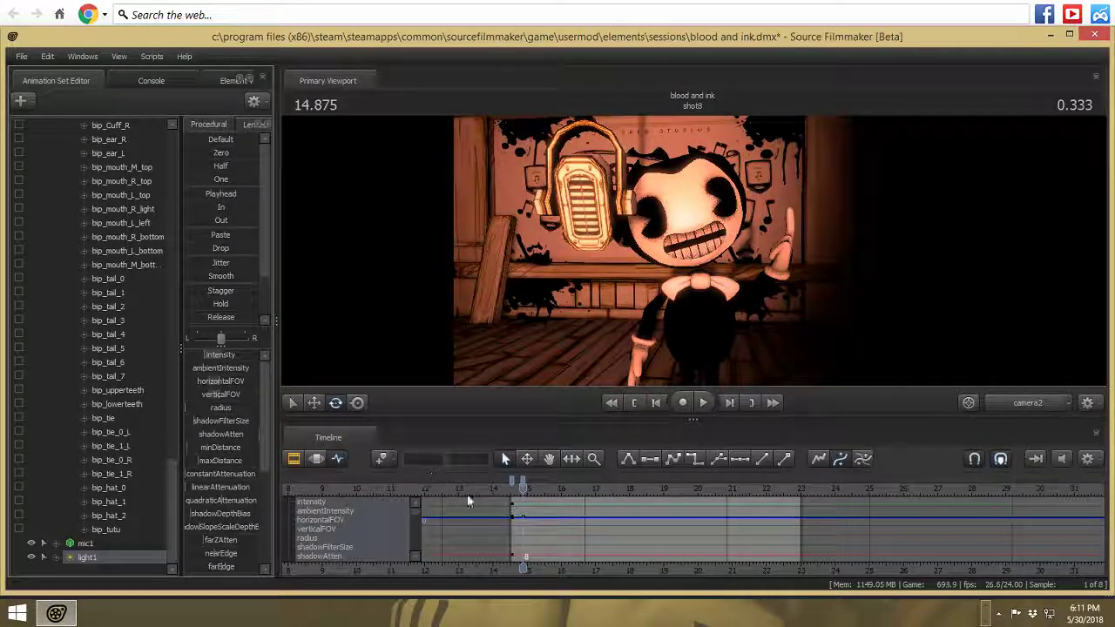
# - Move light1's bright intensity keyframe to frame 4 and play back the light's fade-in
pyautogui.moveTo(526, 481); pyautogui.dragTo(519, 481)
pyautogui.click(633, 403)
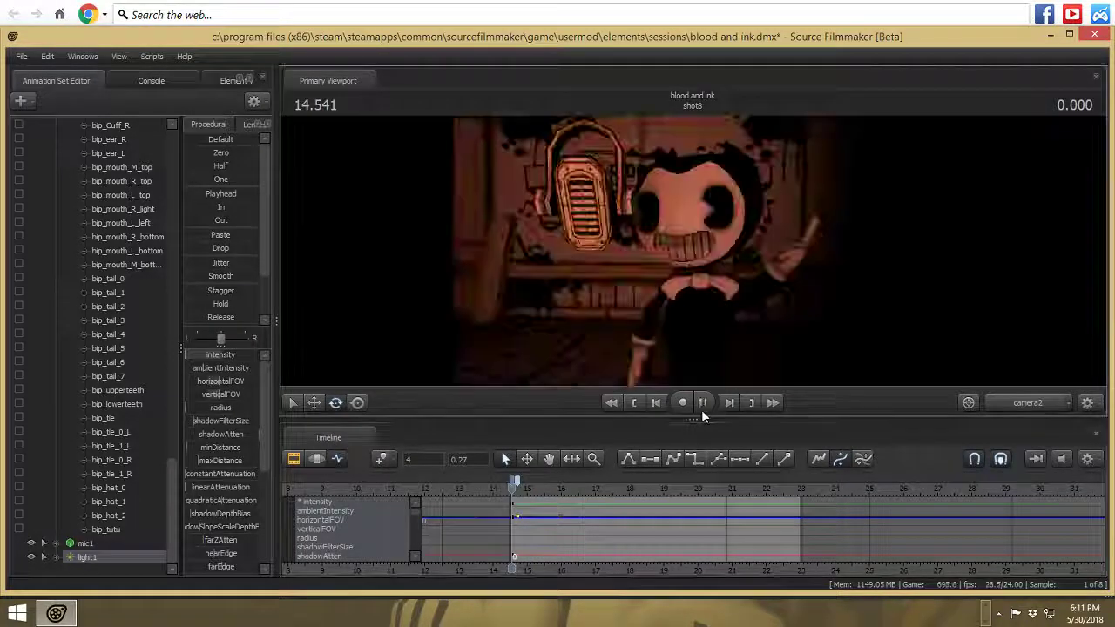
pyautogui.click(702, 411)
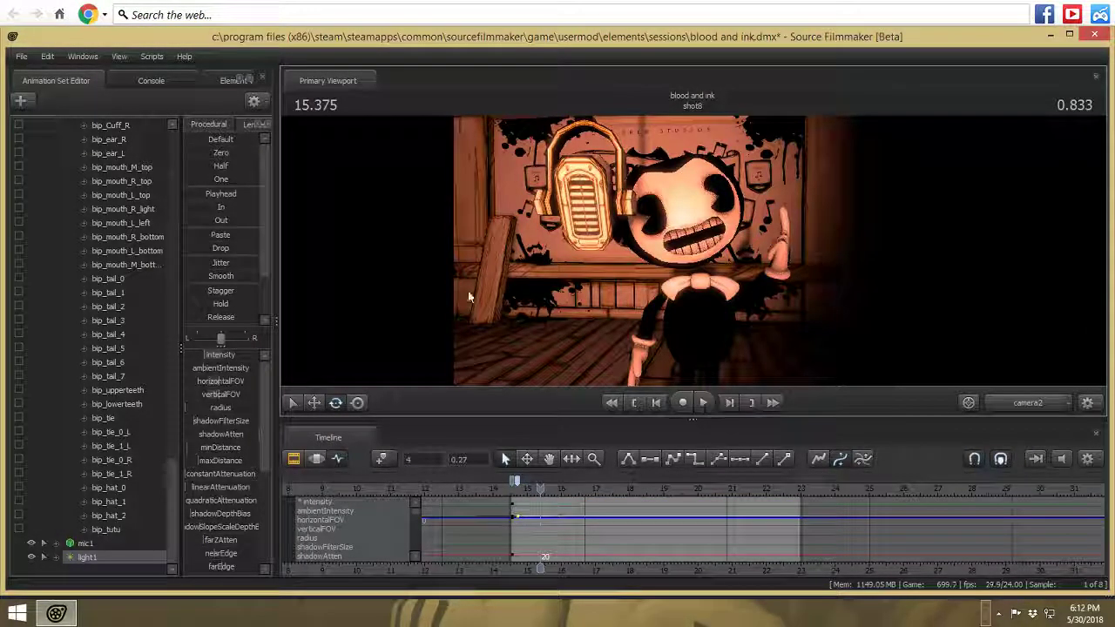
# - Key camera2 at the start of the shot, at time 14.583 (frame 1)
pyautogui.scroll(10, 157, 282)
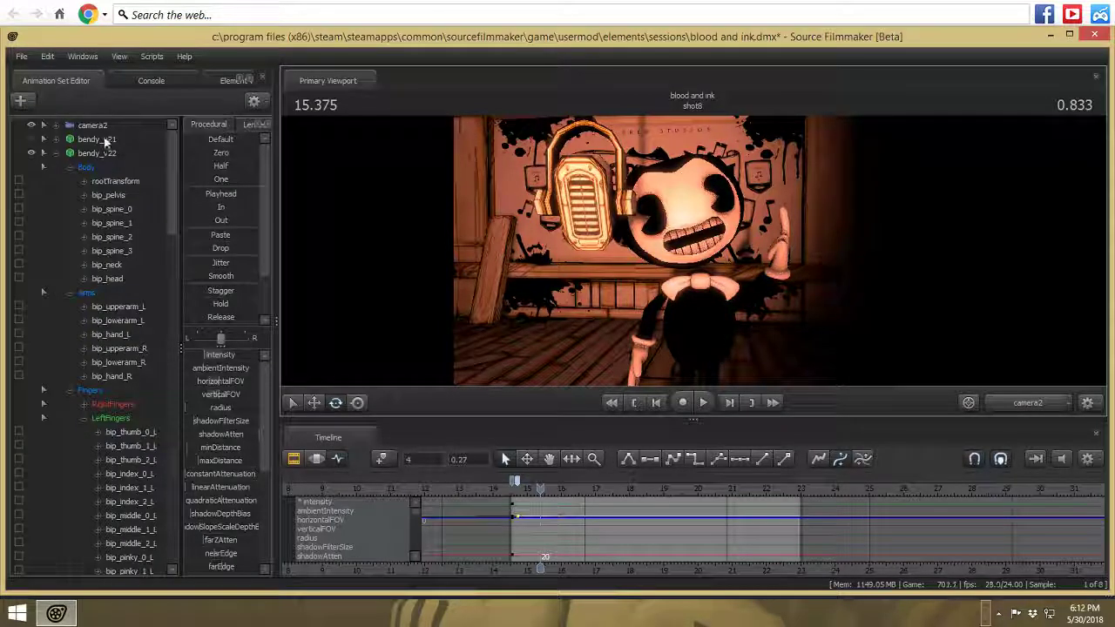
pyautogui.click(105, 125)
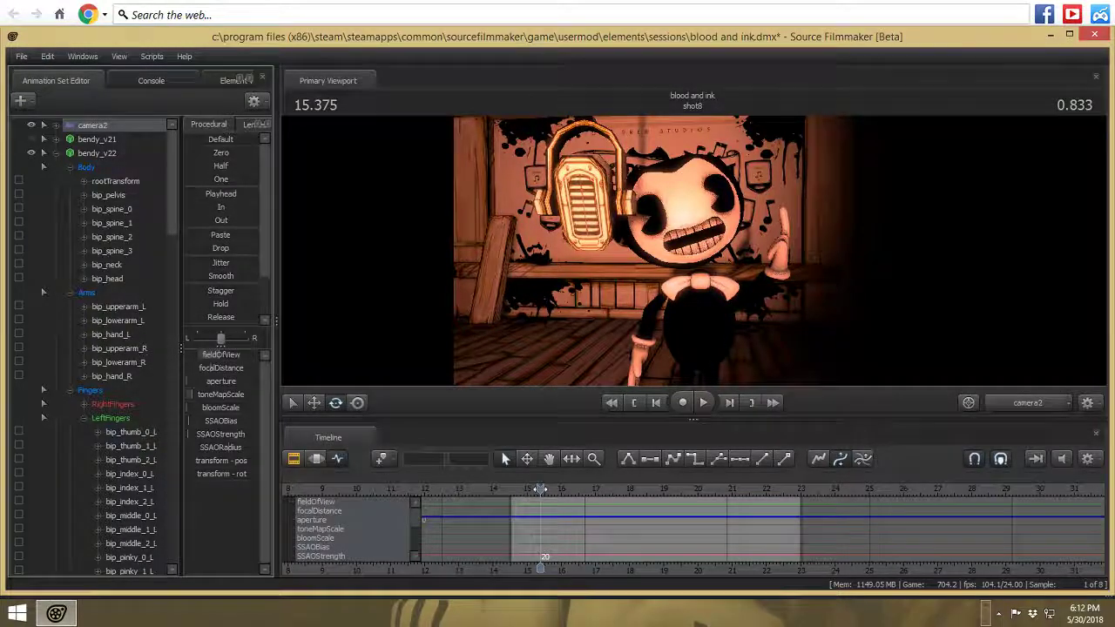
pyautogui.moveTo(540, 490); pyautogui.dragTo(513, 489)
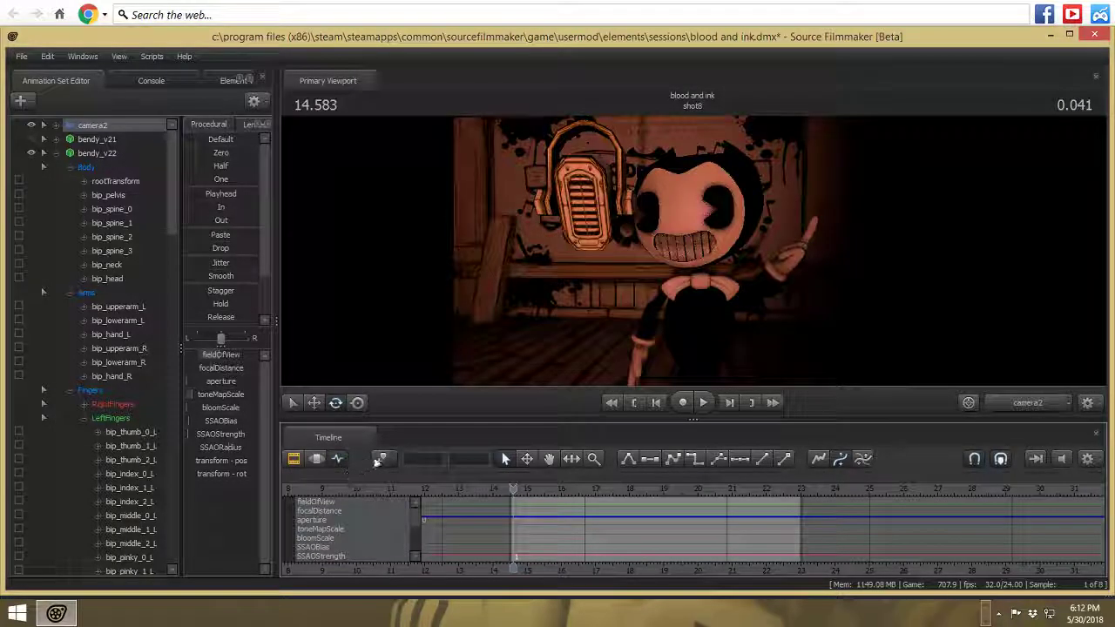
# - Key camera2 at 16.041 (frame 36), pan it towards the music department poster, and play back the camera move
pyautogui.click(707, 405)
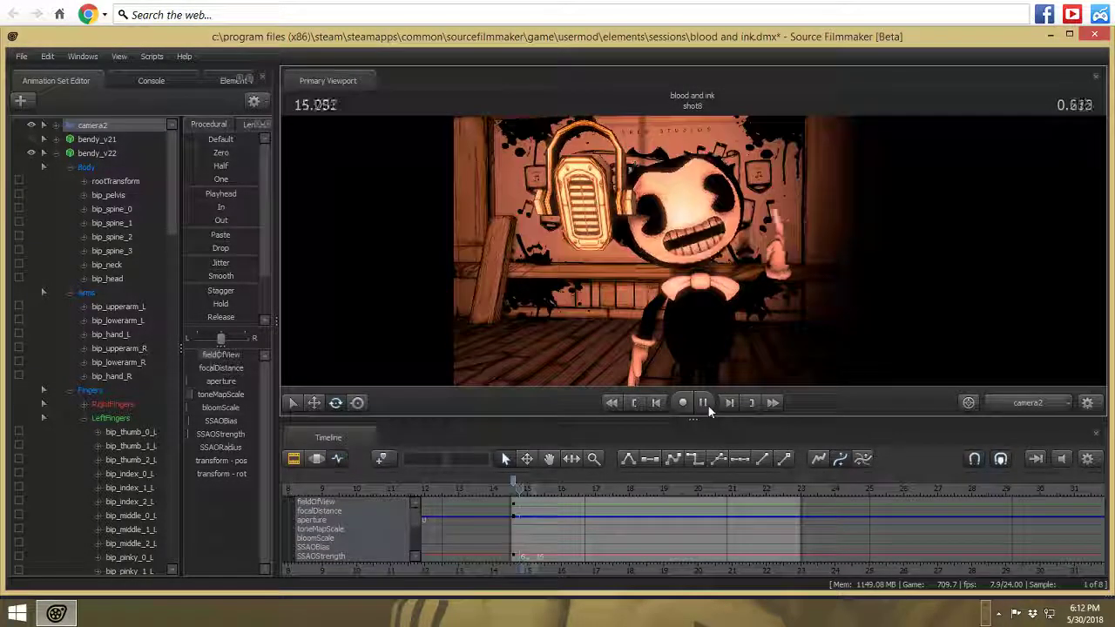
pyautogui.click(705, 404)
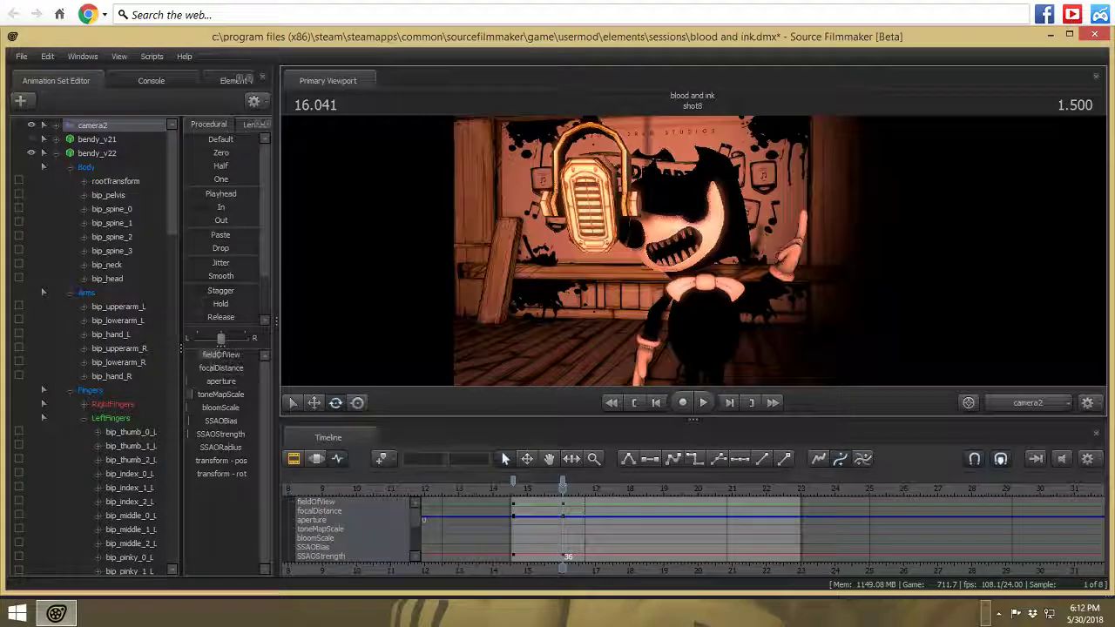
pyautogui.moveTo(692, 253)
pyautogui.mouseDown()
pyautogui.moveTo(662, 253)
pyautogui.moveTo(710, 253)
pyautogui.mouseUp()
pyautogui.click(704, 404)
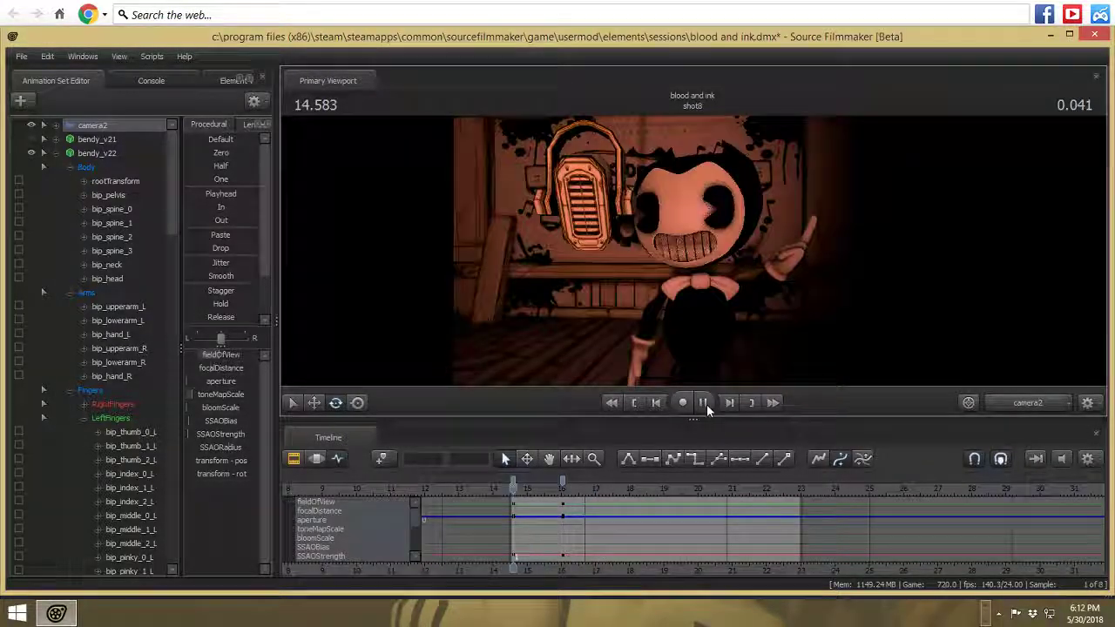
pyautogui.click(707, 404)
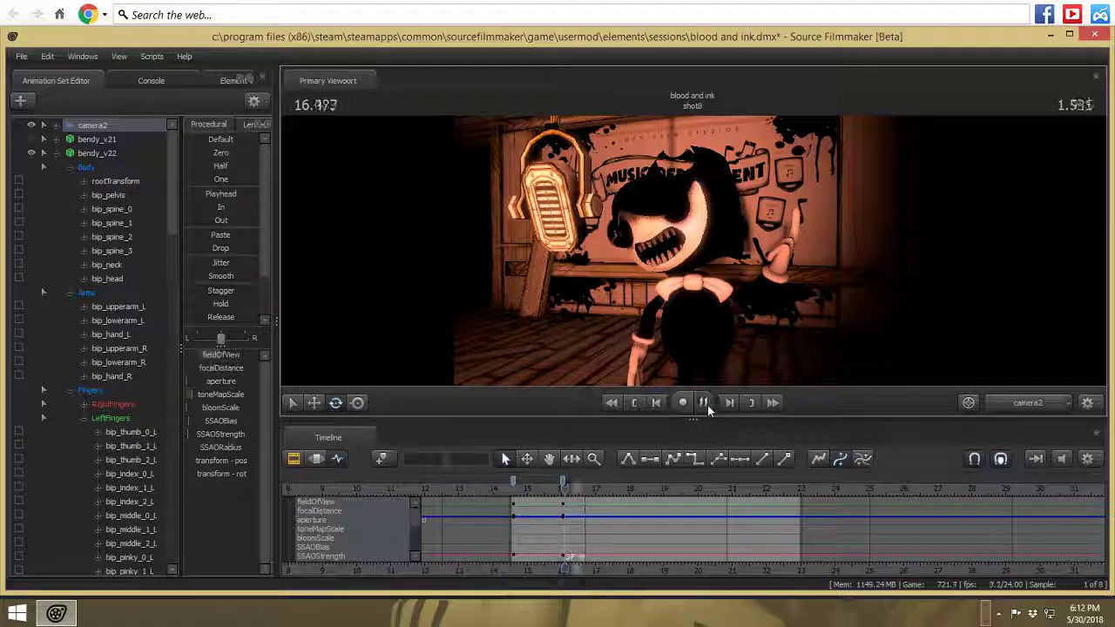
pyautogui.click(703, 403)
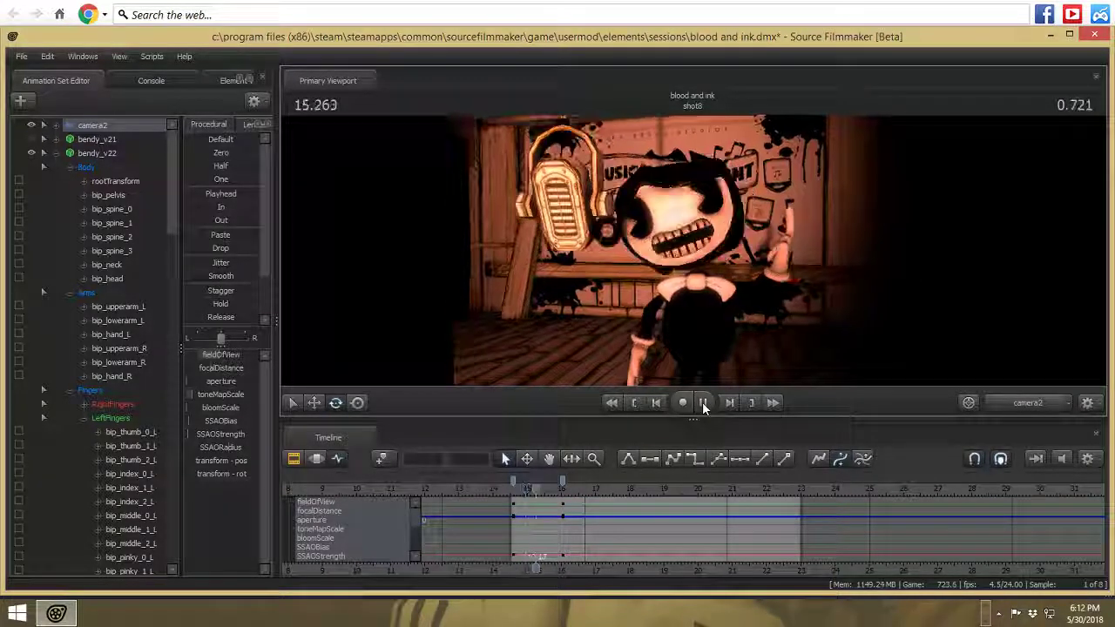
pyautogui.click(703, 404)
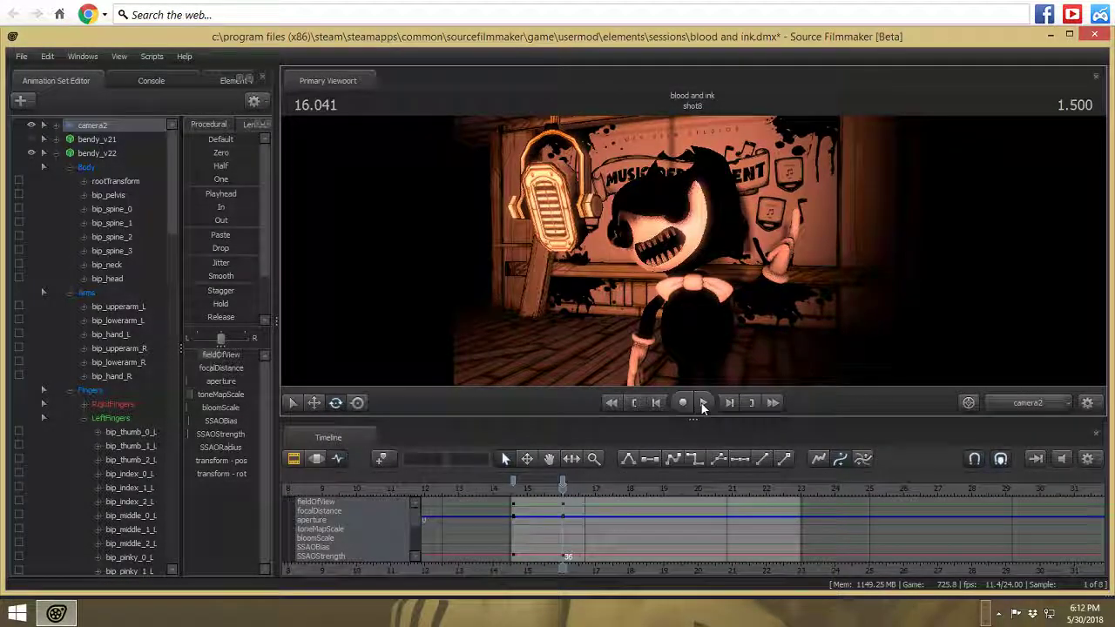
# - Key bendy_v22's bip_head, holding its pose until frame 33, rotate it to face the camera at frame 36, and play back the turn
pyautogui.click(102, 157)
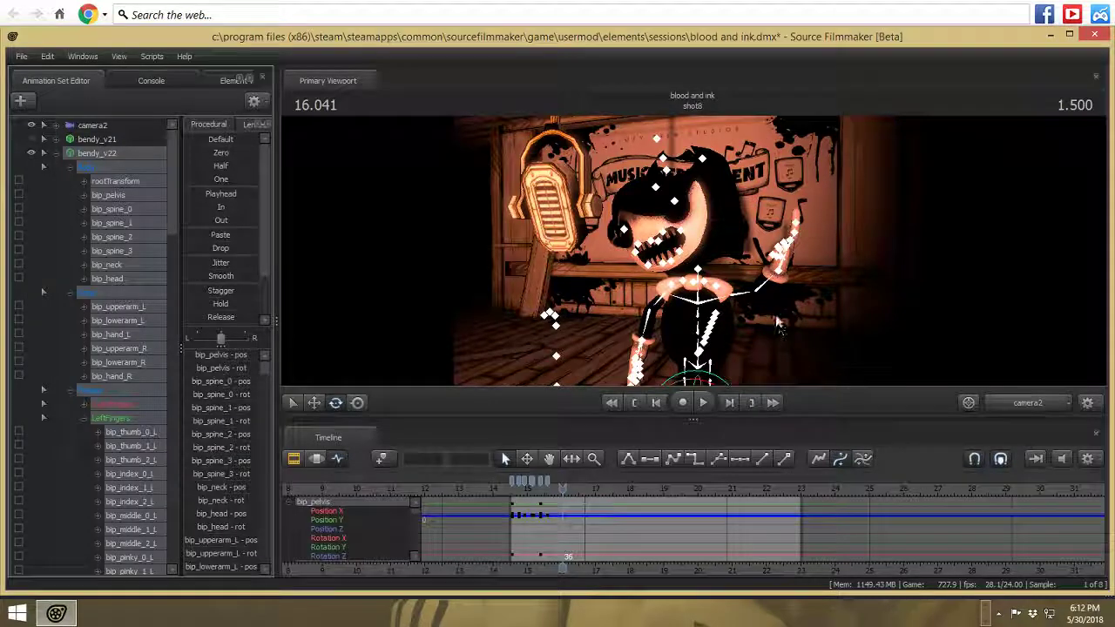
pyautogui.click(702, 273)
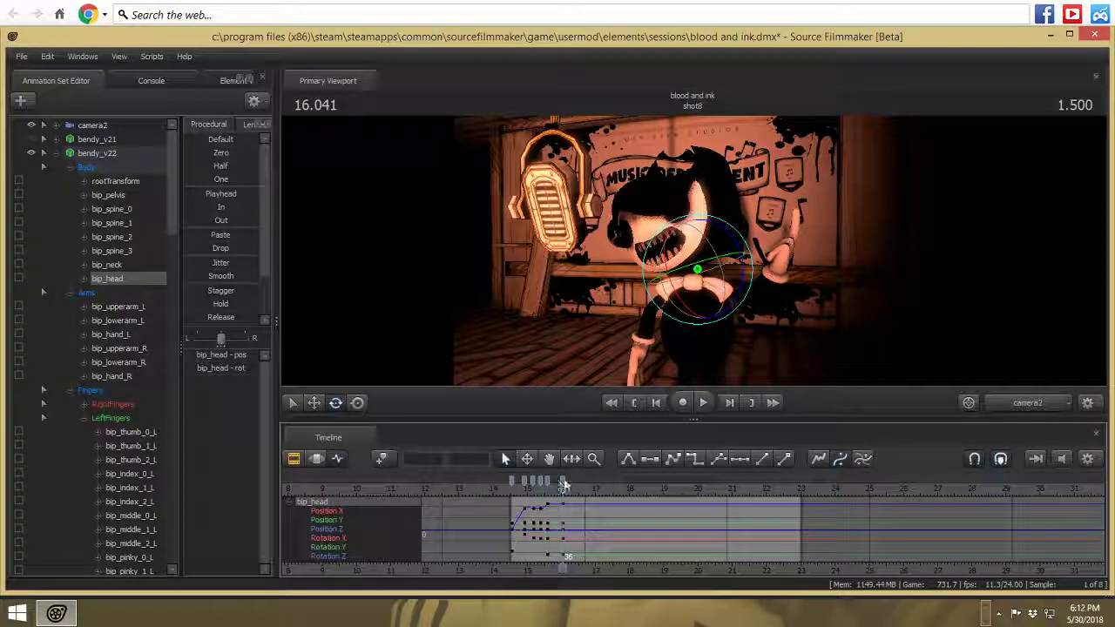
pyautogui.moveTo(562, 481); pyautogui.dragTo(557, 480)
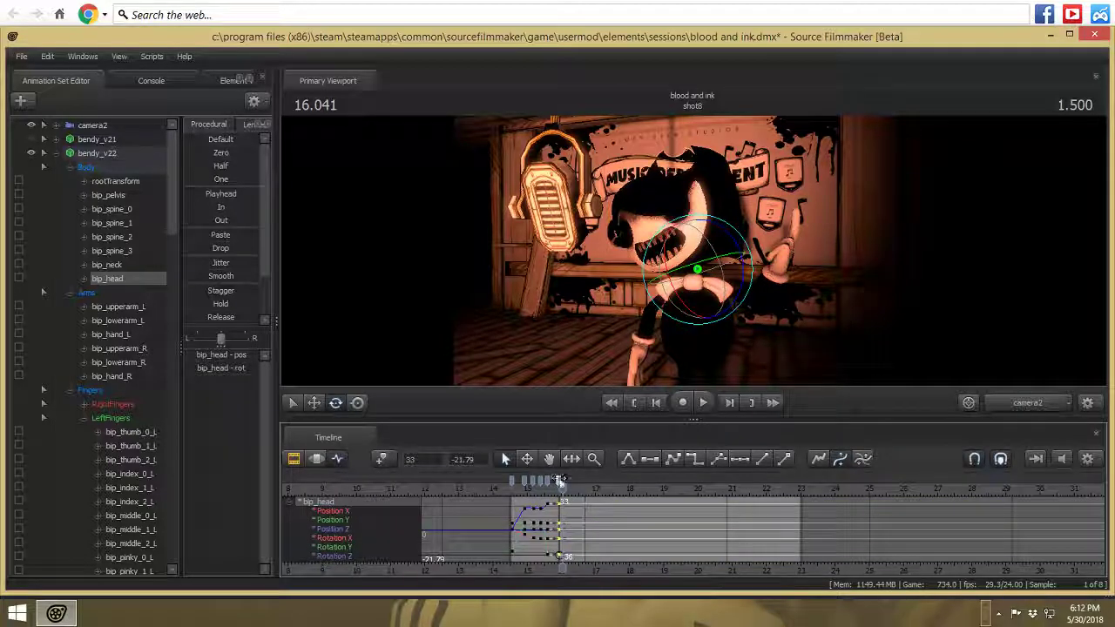
pyautogui.moveTo(724, 260); pyautogui.dragTo(698, 261)
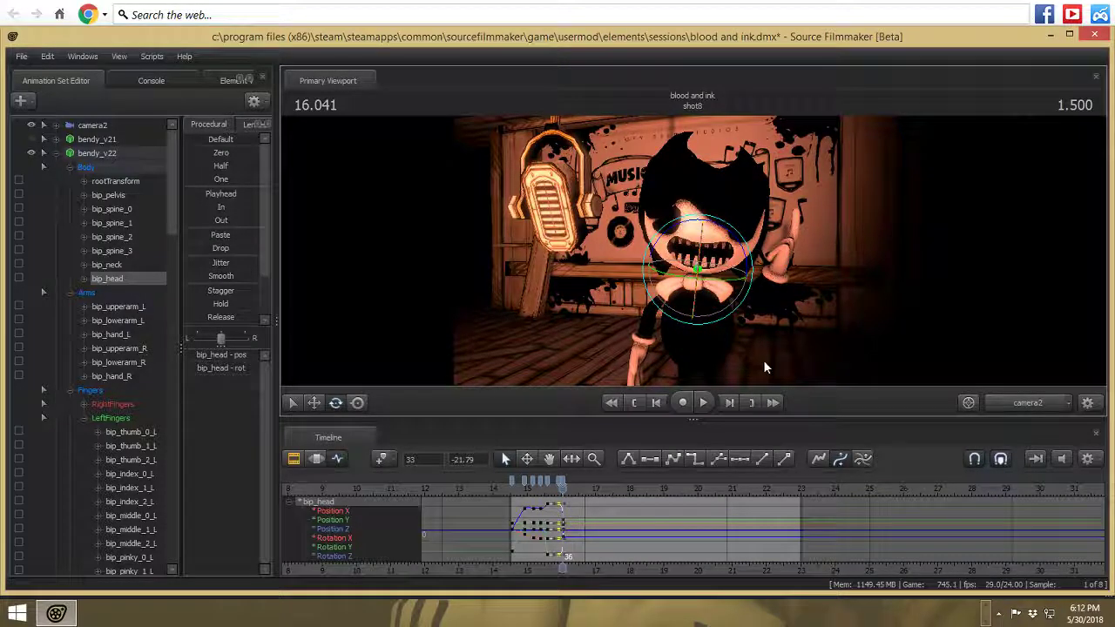
pyautogui.moveTo(703, 404); pyautogui.dragTo(695, 407)
pyautogui.click(703, 403)
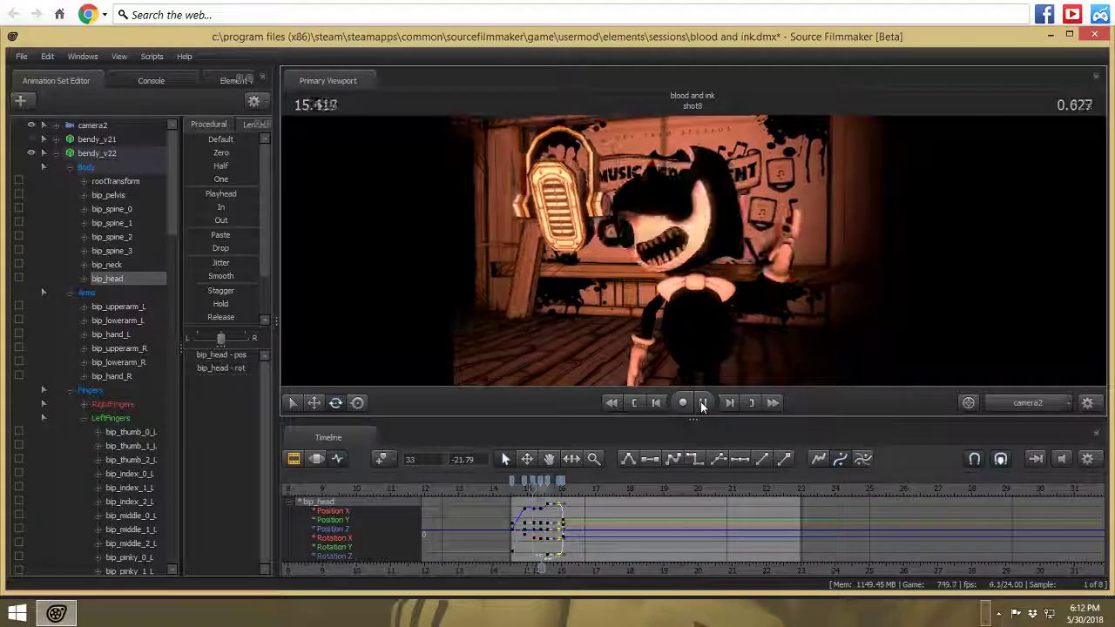
pyautogui.click(706, 403)
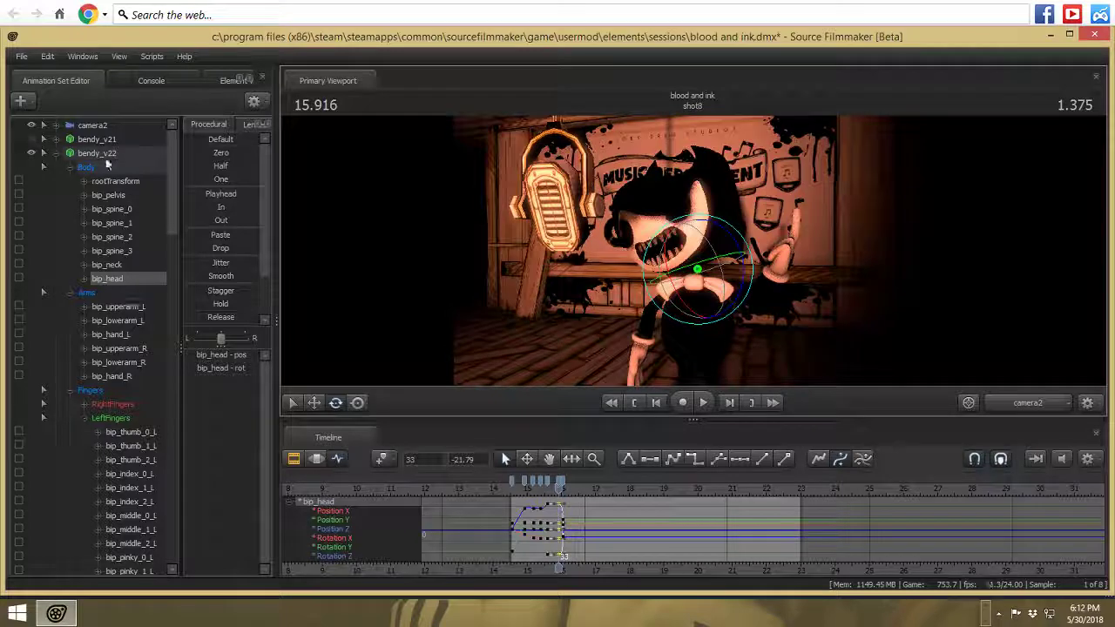
# - Key bendy_v22's Unknown controls at 15.583 (frame 25), raise TeethSharp to give him pointed teeth, and preview the change
pyautogui.scroll(-10, 118, 266)
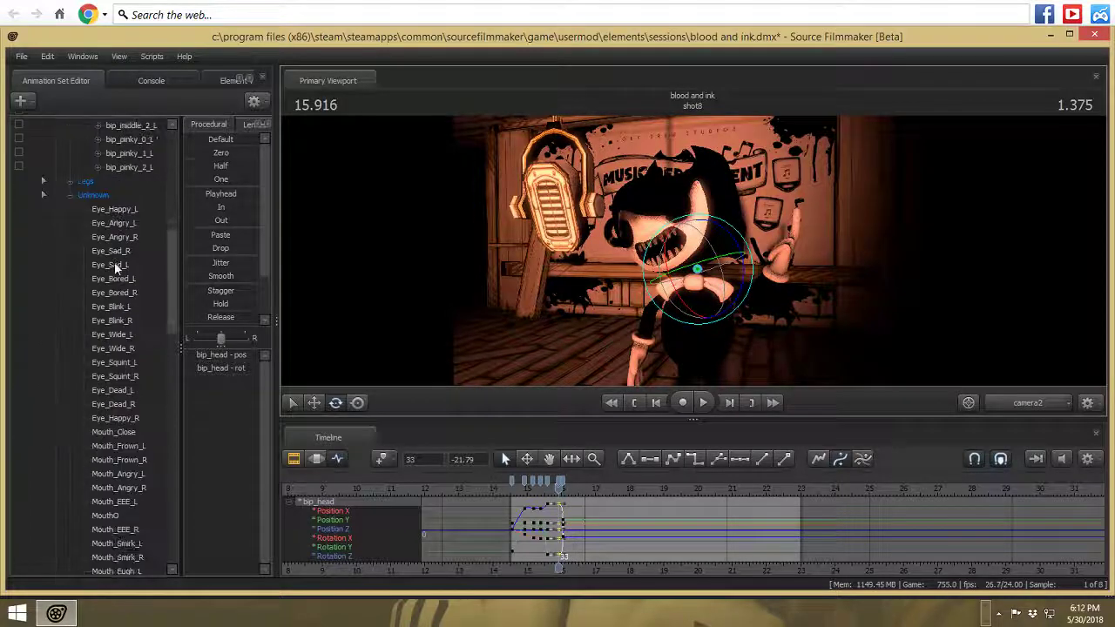
pyautogui.click(98, 197)
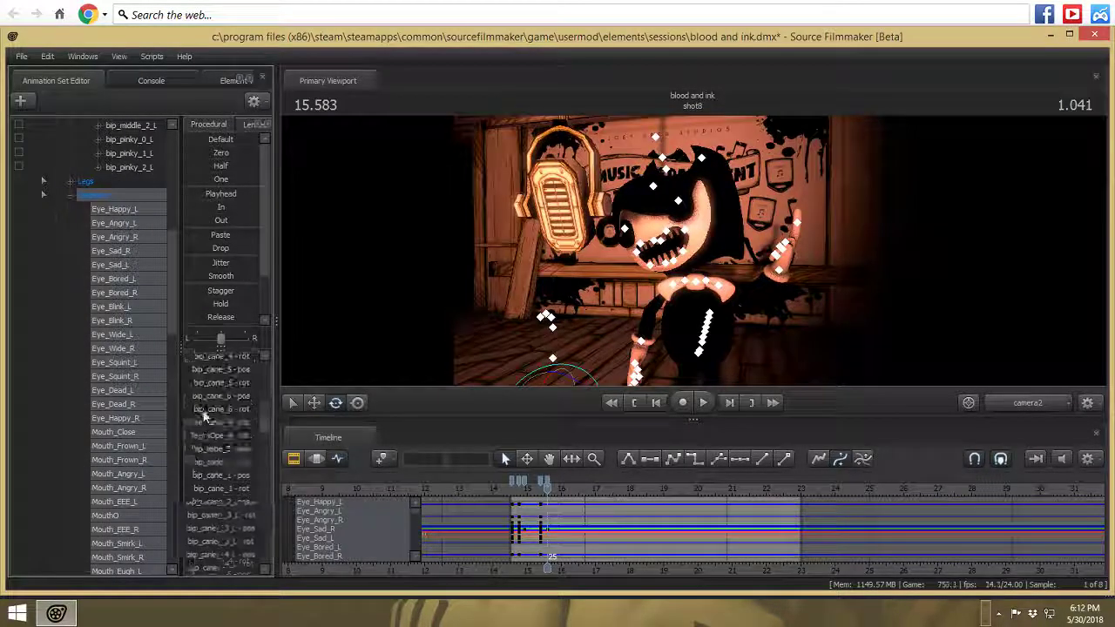
pyautogui.scroll(3, 204, 416)
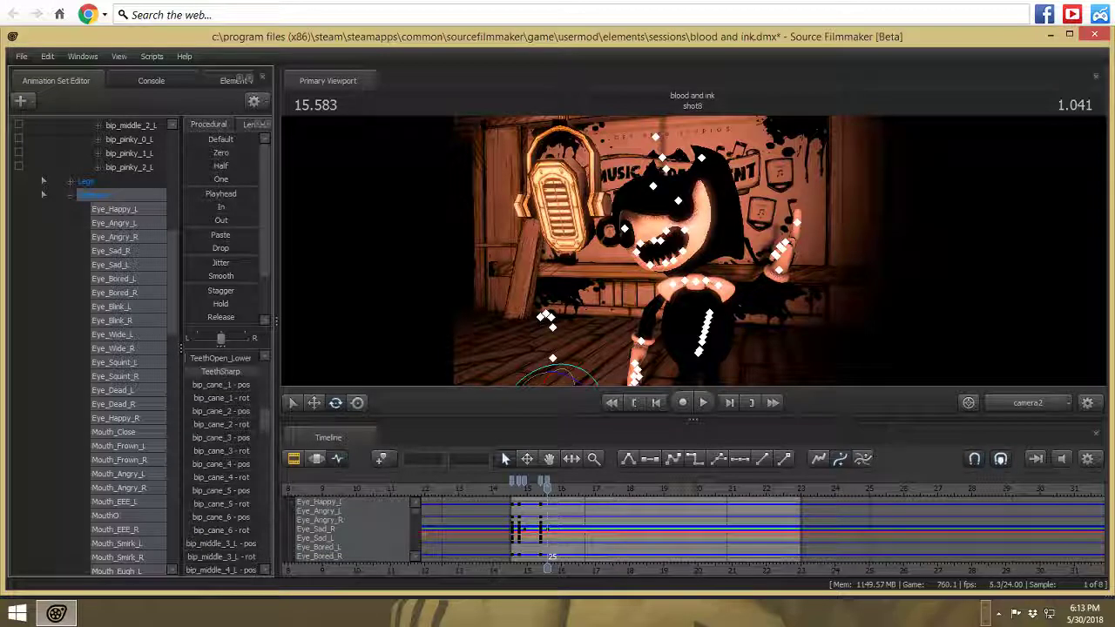
pyautogui.click(703, 402)
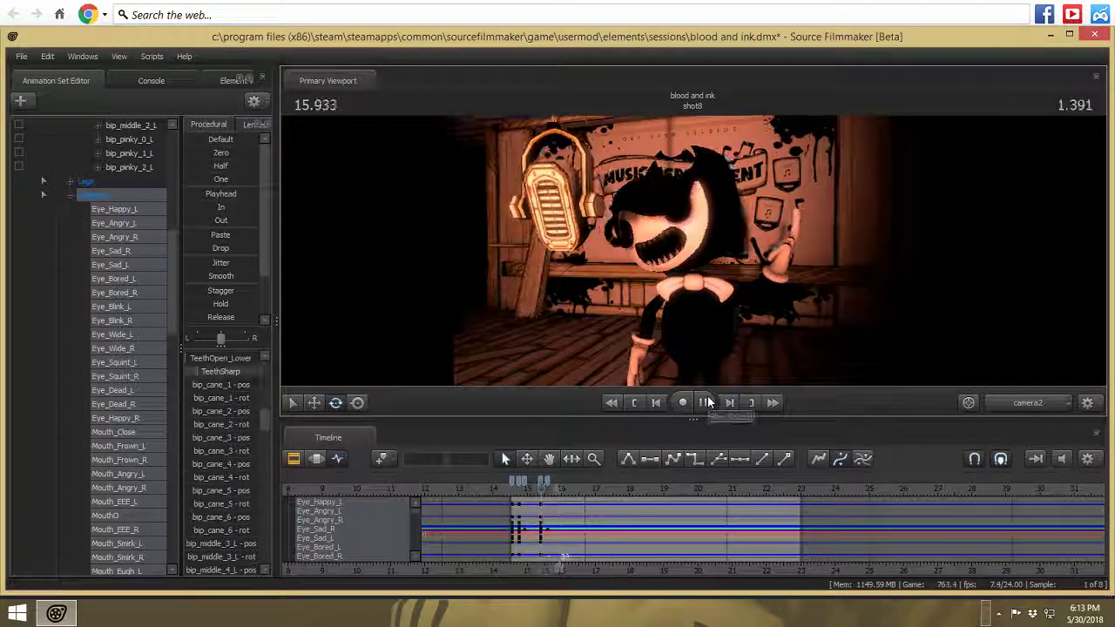
pyautogui.click(707, 400)
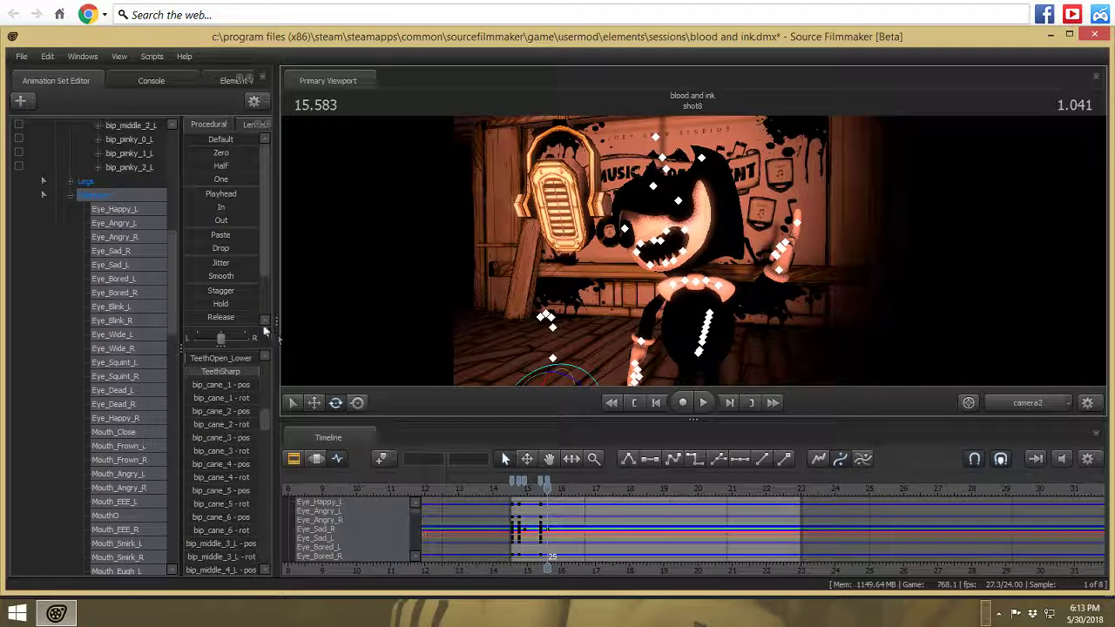
# - Key bip_head, holding its pose until frame 38, and move the head forward until the mouth fills the camera view at 16.250 (frame 41)
pyautogui.scroll(10, 156, 310)
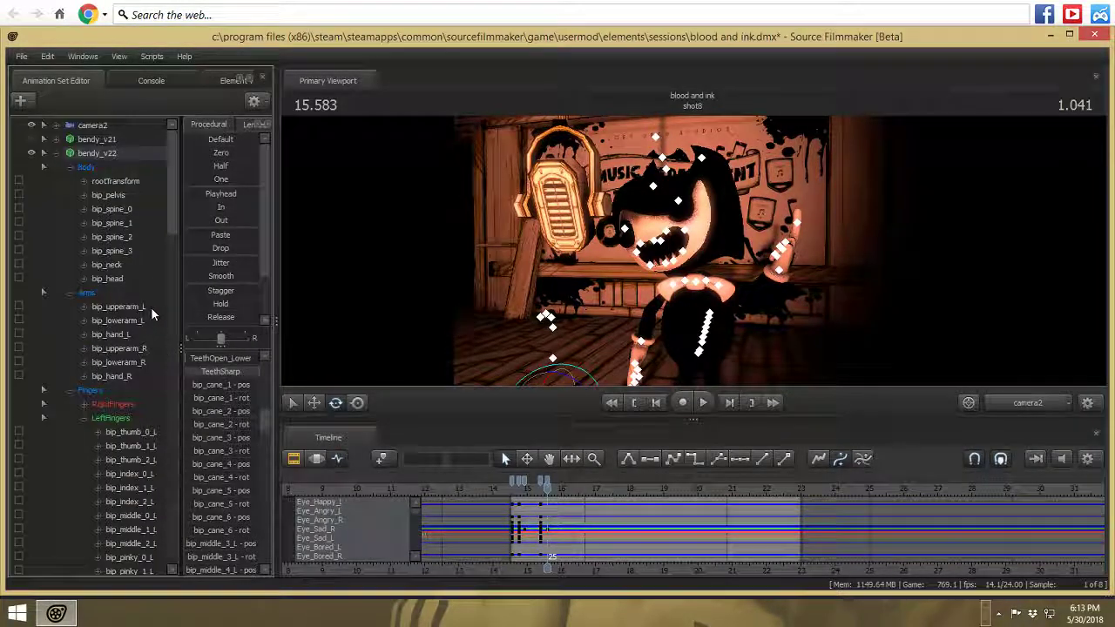
pyautogui.click(96, 125)
pyautogui.click(702, 401)
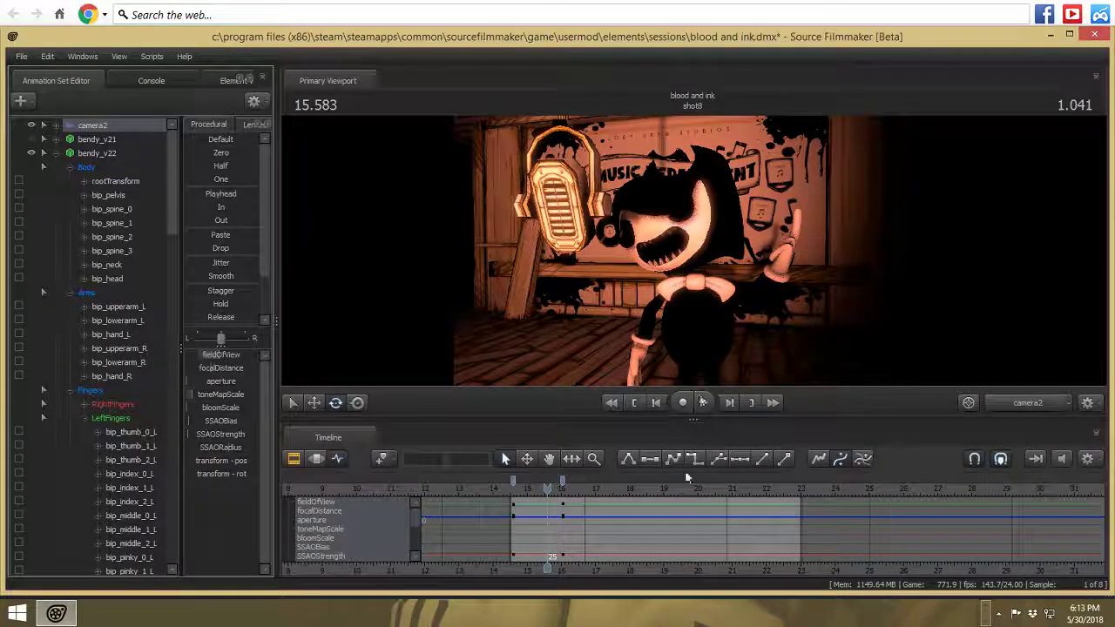
pyautogui.click(706, 401)
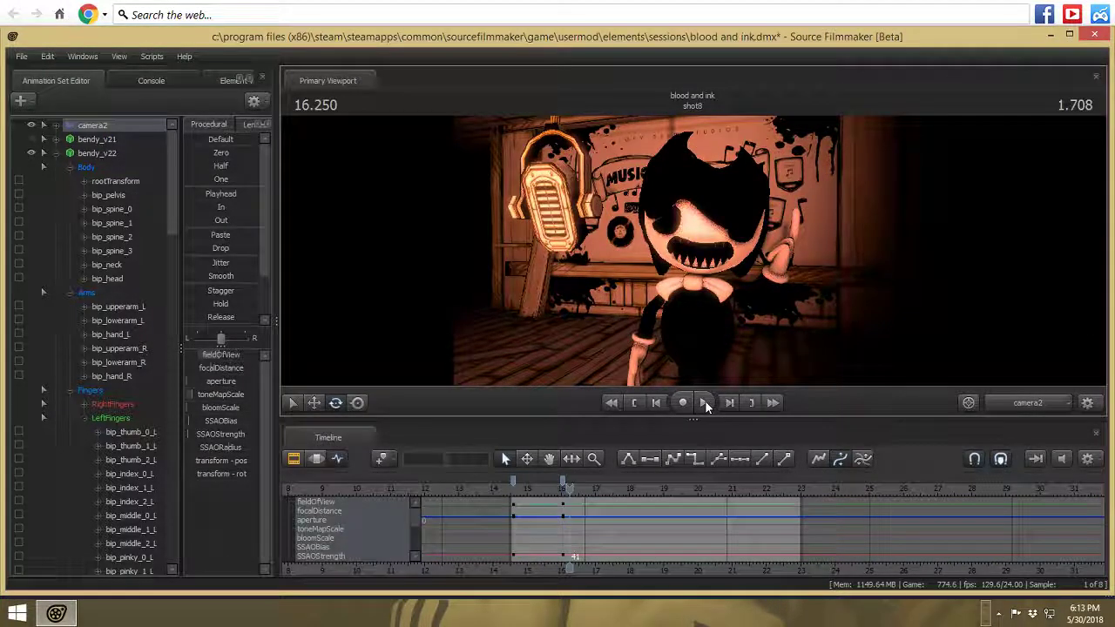
pyautogui.click(698, 270)
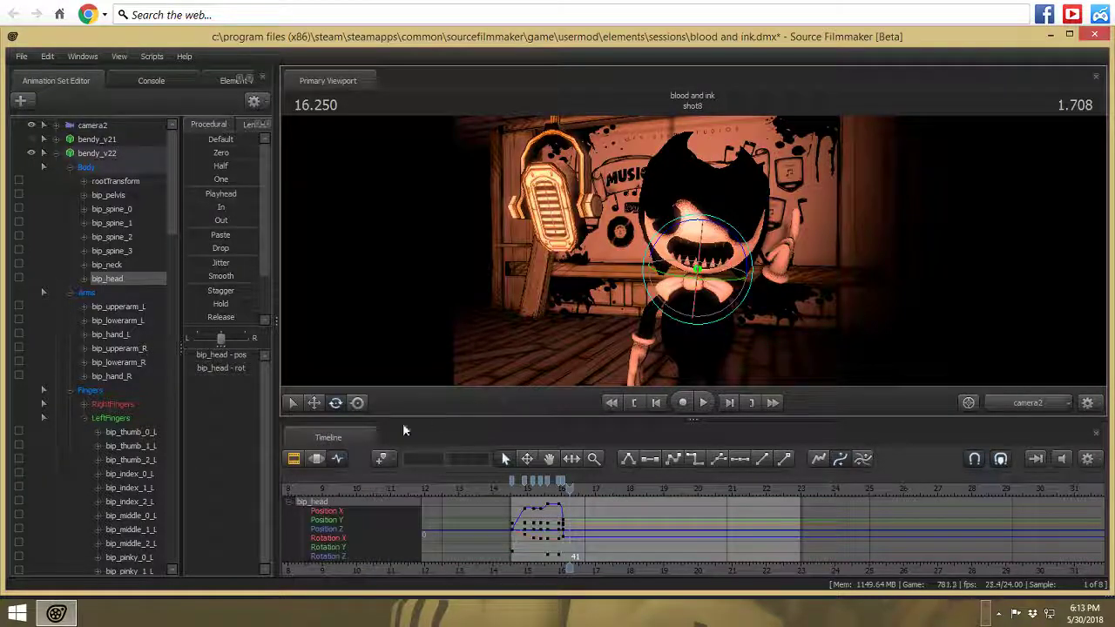
pyautogui.click(385, 460)
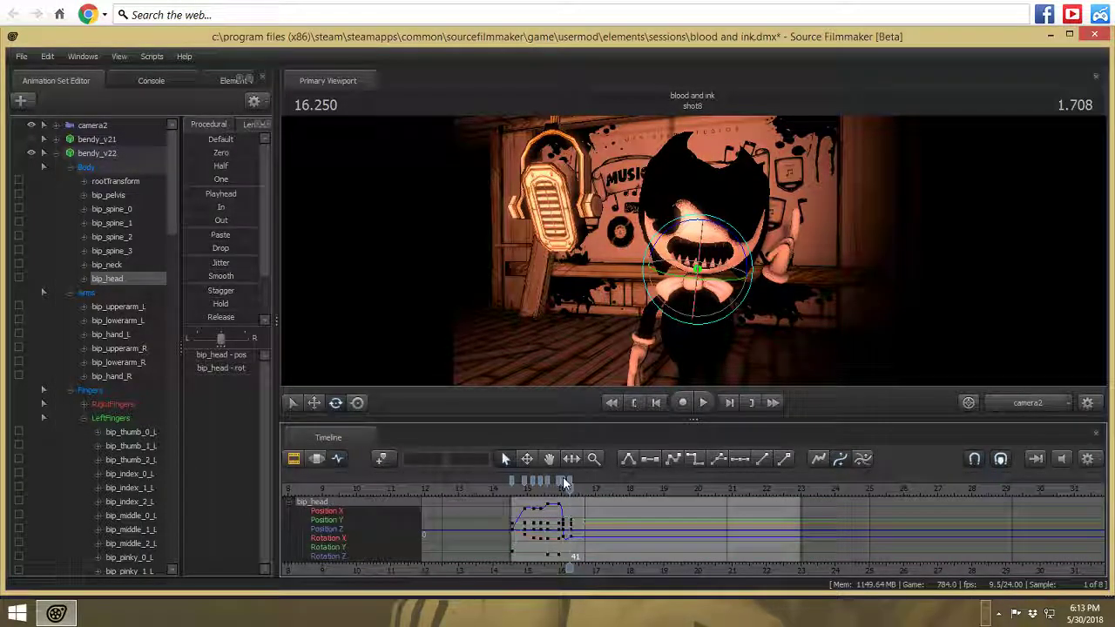
pyautogui.moveTo(571, 482); pyautogui.dragTo(566, 480)
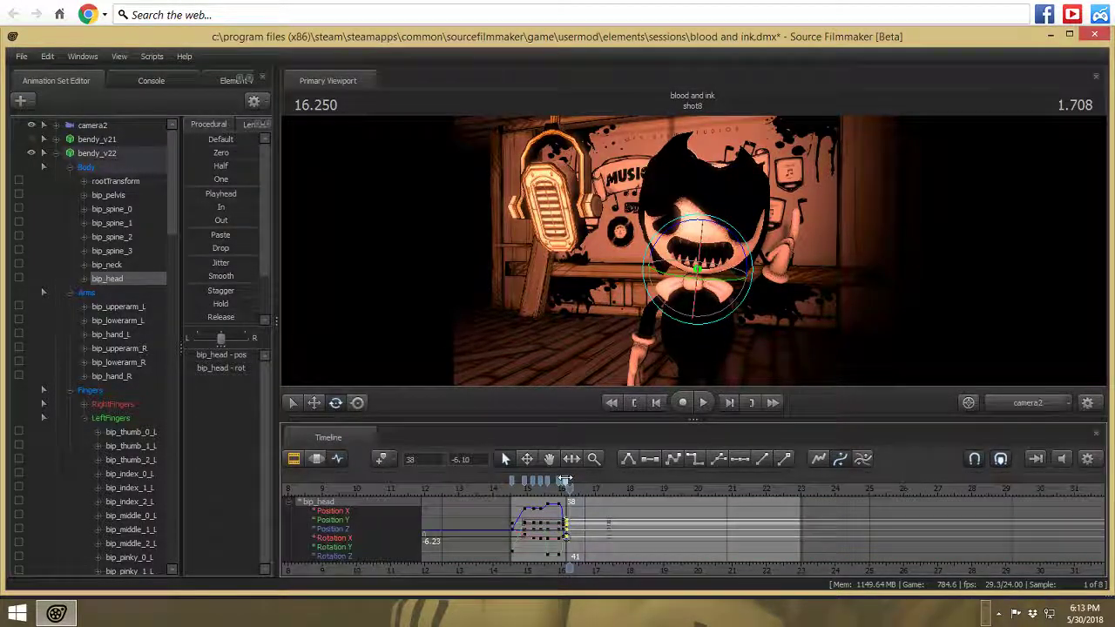
pyautogui.click(315, 403)
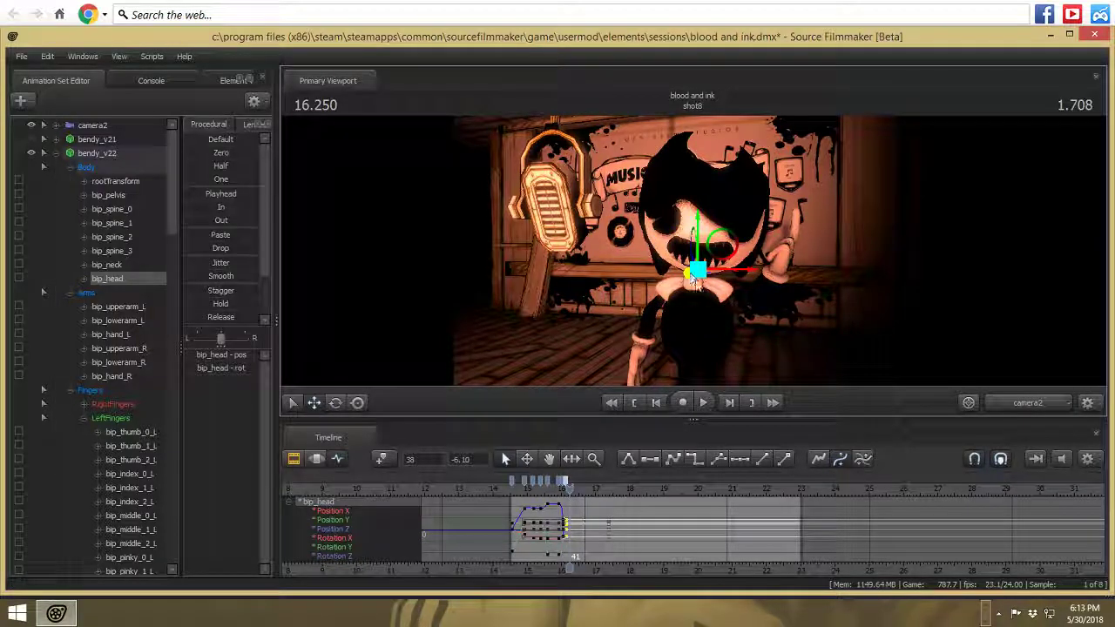
pyautogui.moveTo(694, 279); pyautogui.dragTo(641, 324)
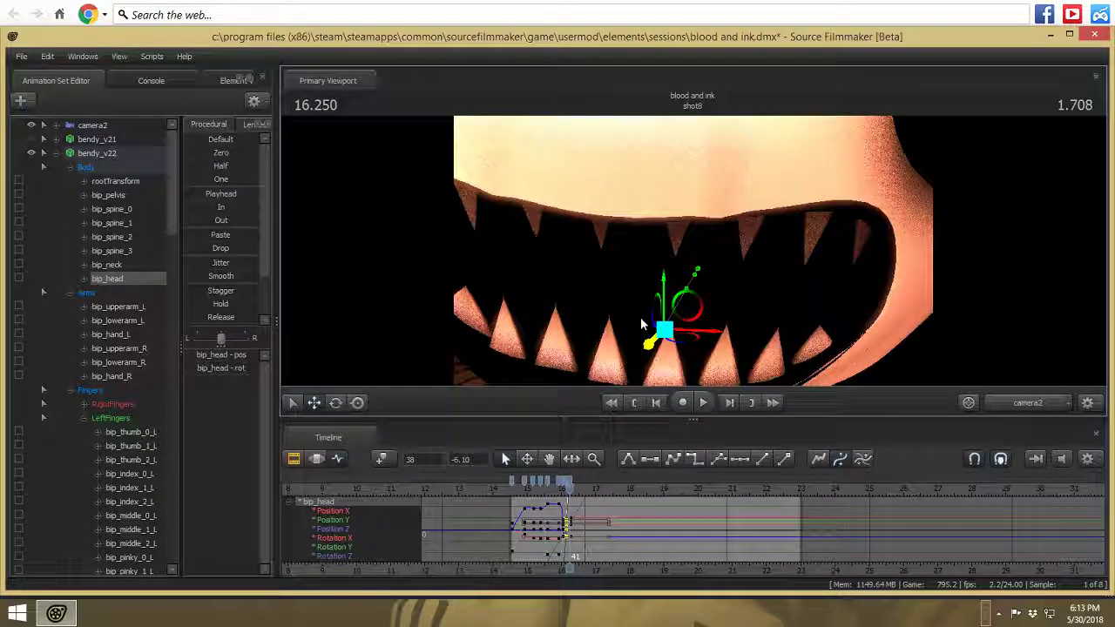
# - Key light1's current settings at 16.125 (frame 38), just before the head lunges
pyautogui.press('Left')
pyautogui.press('Left')
pyautogui.press('Left')
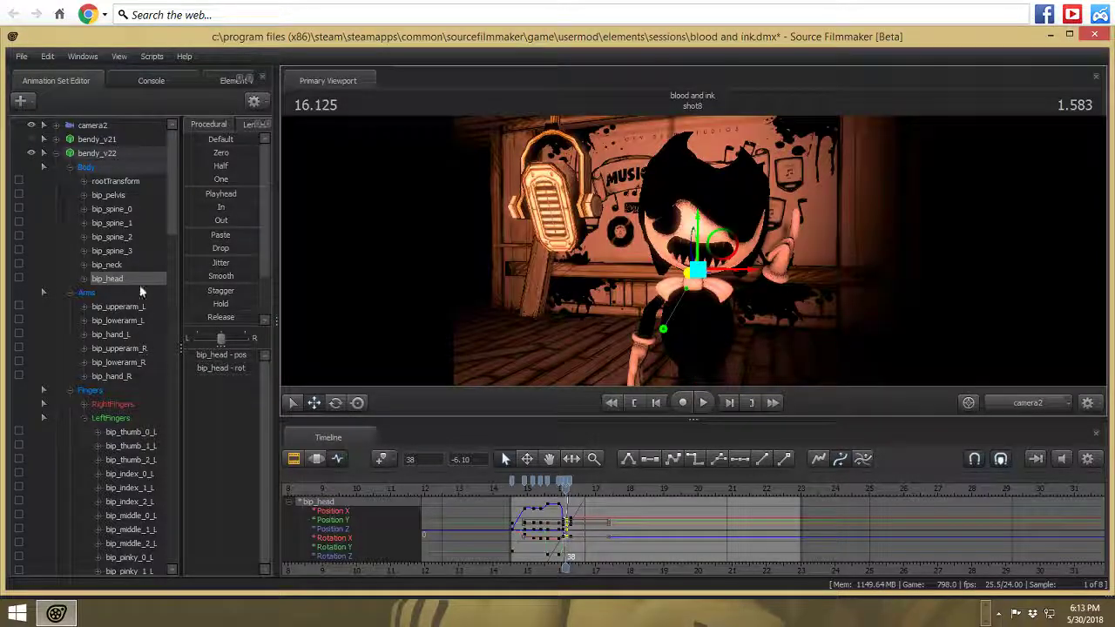
pyautogui.scroll(-10, 130, 285)
pyautogui.scroll(-8, 131, 285)
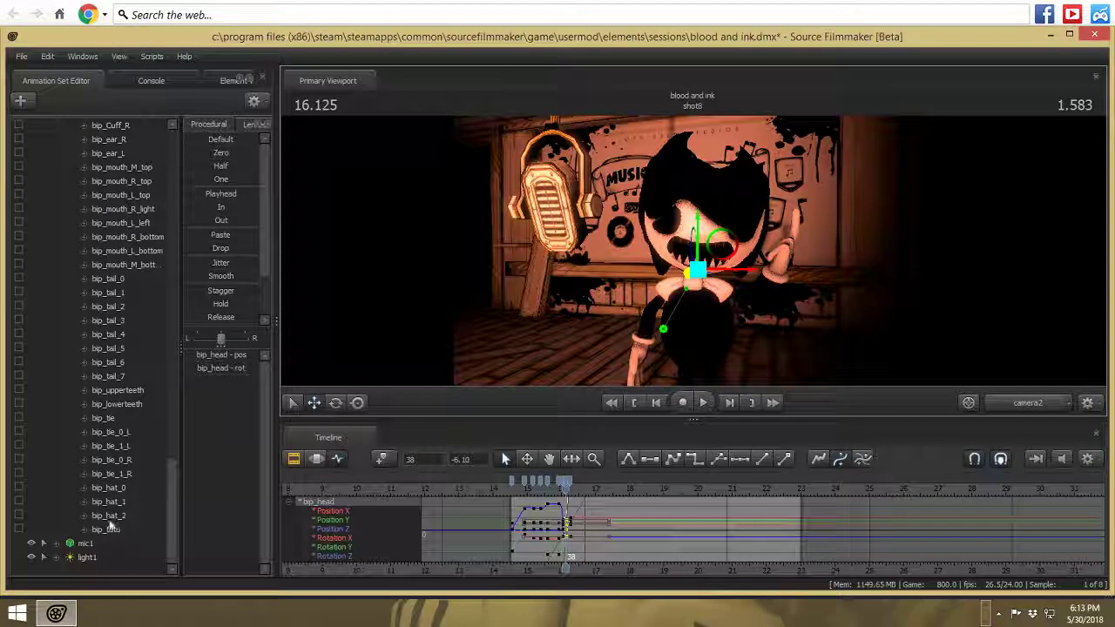
pyautogui.click(90, 558)
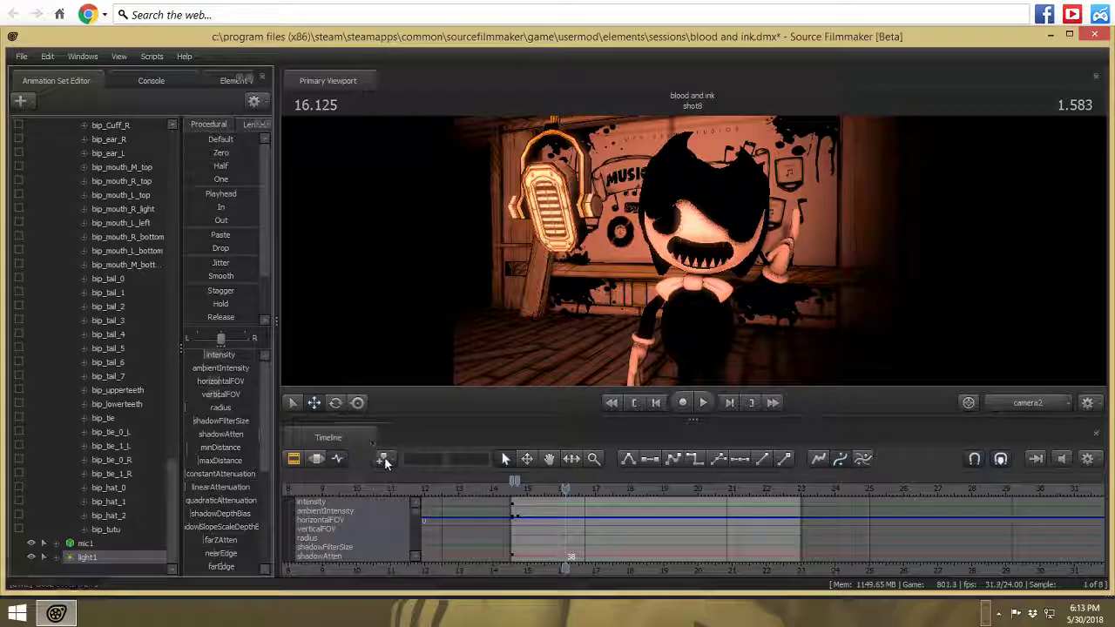
pyautogui.scroll(10, 162, 443)
pyautogui.scroll(8, 162, 444)
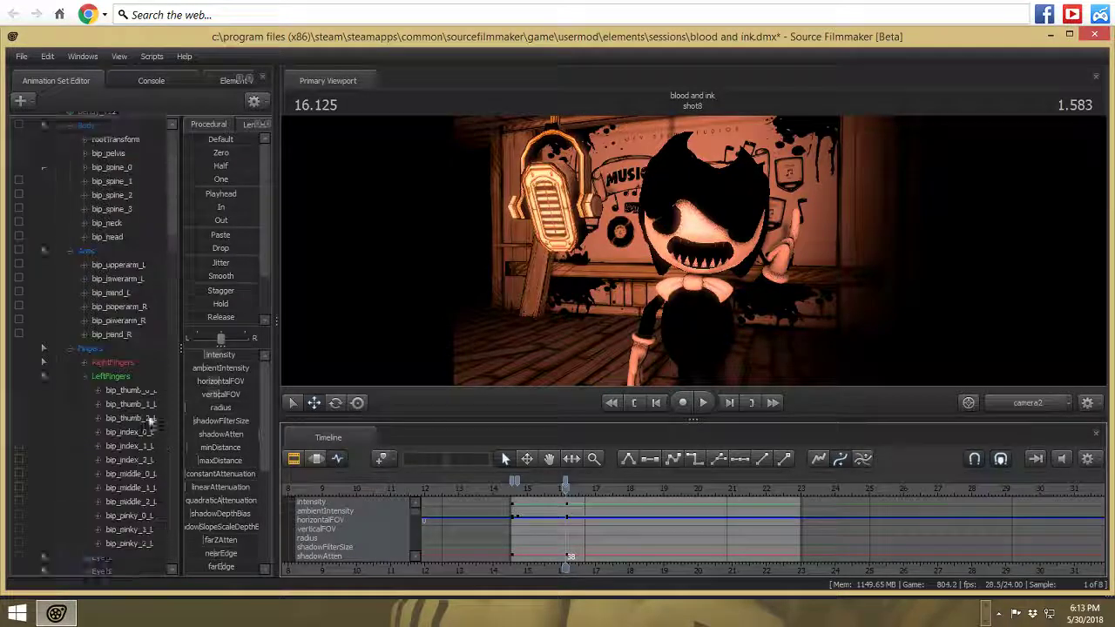
# - At 16.250 (frame 41), lower light1's intensity to zero to black out the picture as the head fills the camera
pyautogui.click(97, 155)
pyautogui.press('Right')
pyautogui.press('Right')
pyautogui.press('Right')
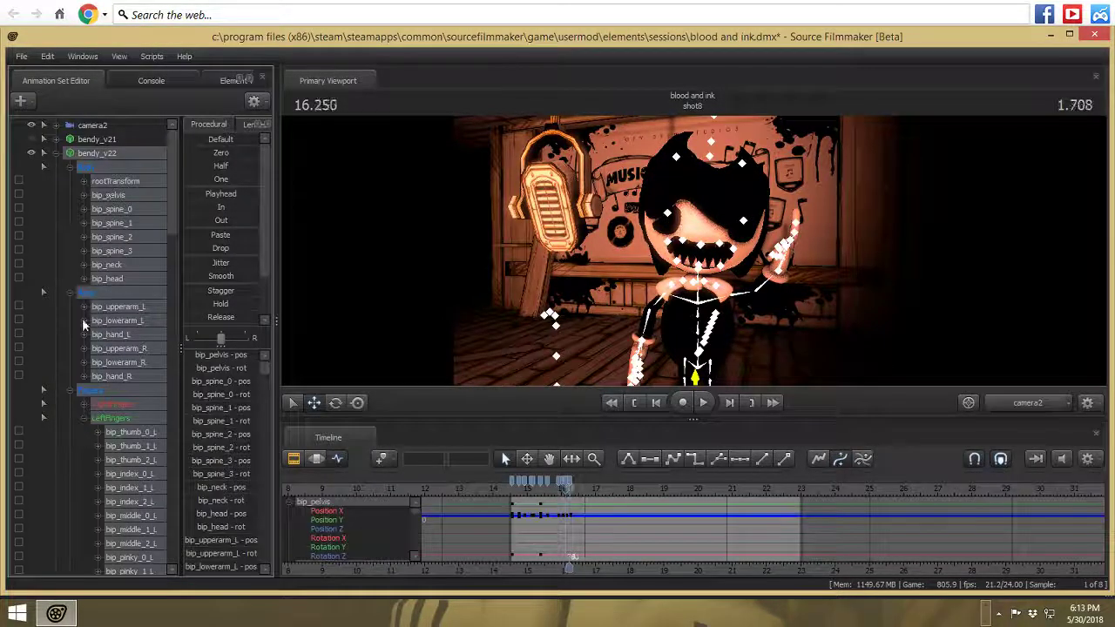
pyautogui.scroll(-10, 81, 357)
pyautogui.scroll(-10, 83, 362)
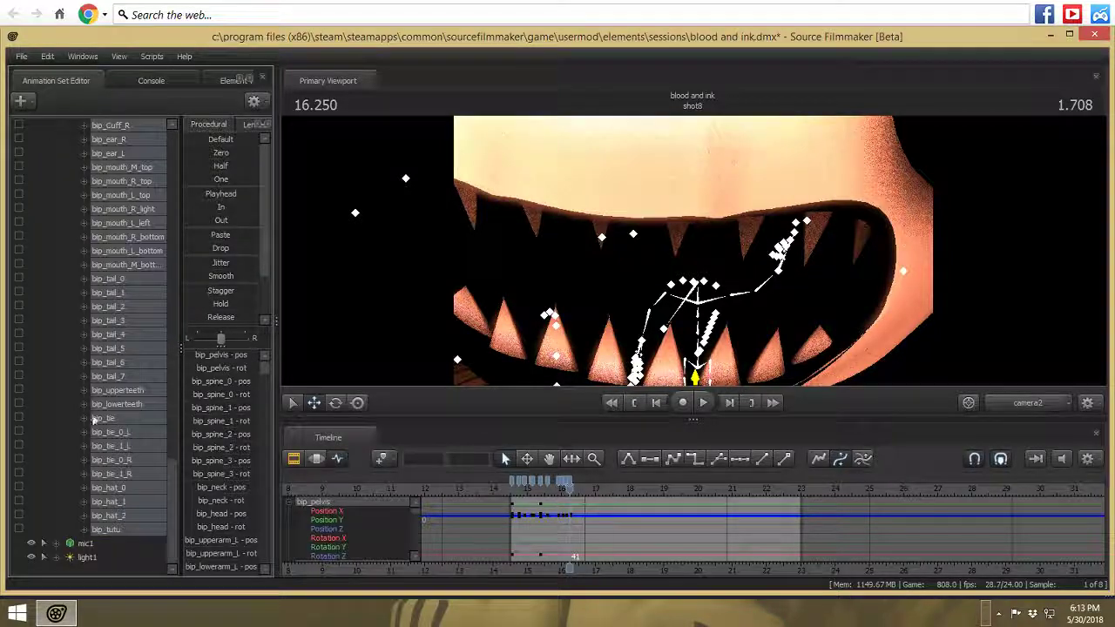
pyautogui.click(87, 558)
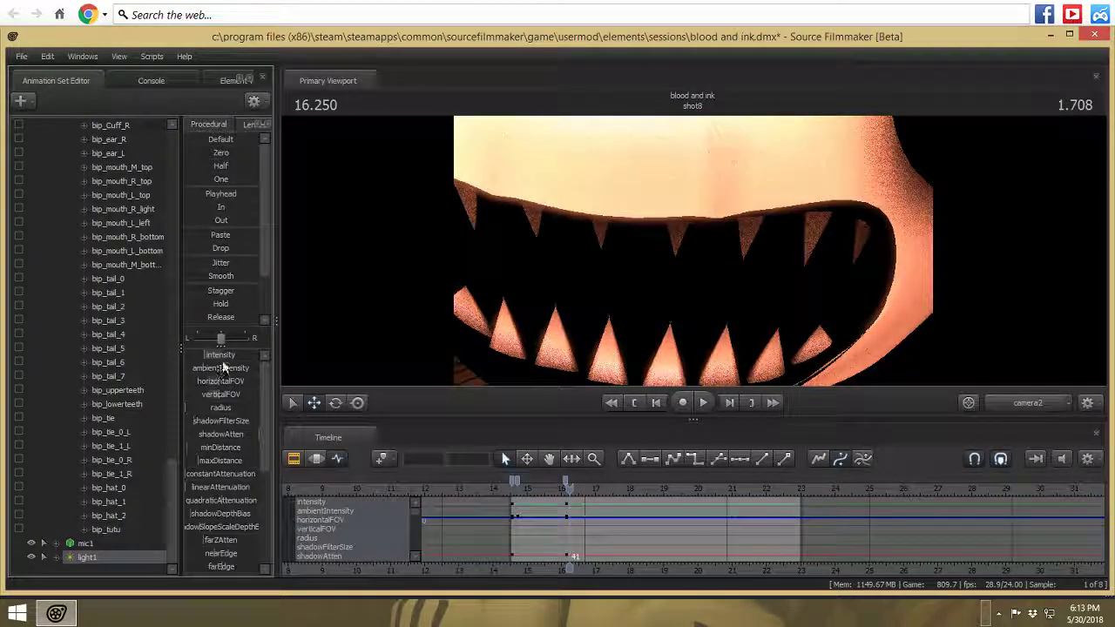
pyautogui.moveTo(211, 356); pyautogui.dragTo(15, 400)
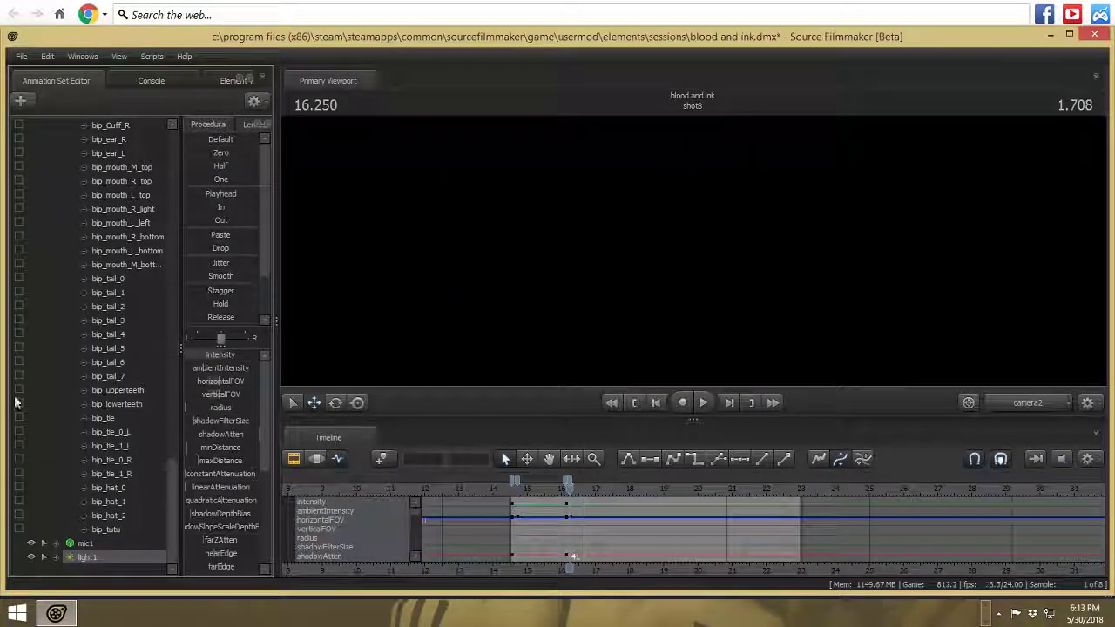
# - Play back shot8 several times to check the head lunge and the cut to black
pyautogui.press('Left')
pyautogui.press('Left')
pyautogui.press('Left')
pyautogui.click(707, 400)
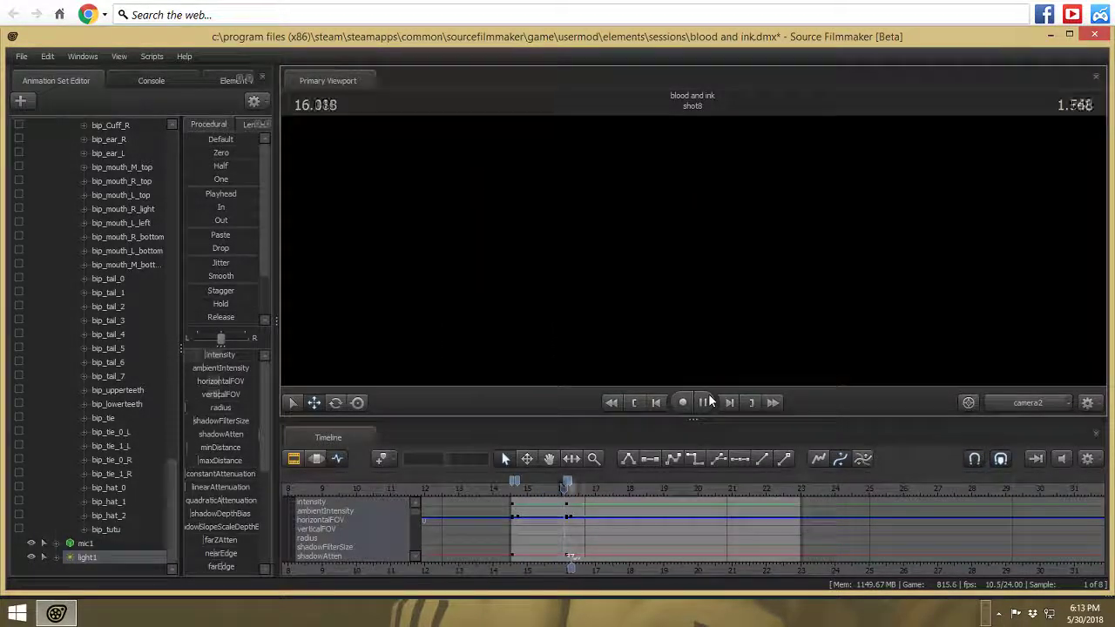
pyautogui.click(708, 396)
pyautogui.click(705, 404)
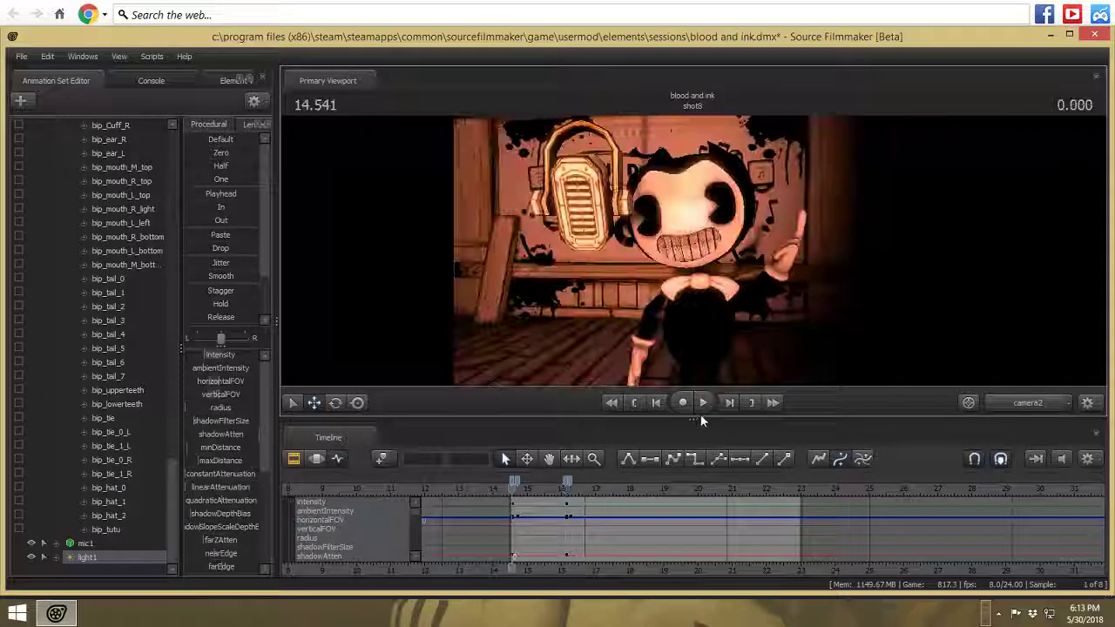
pyautogui.click(704, 409)
pyautogui.click(729, 404)
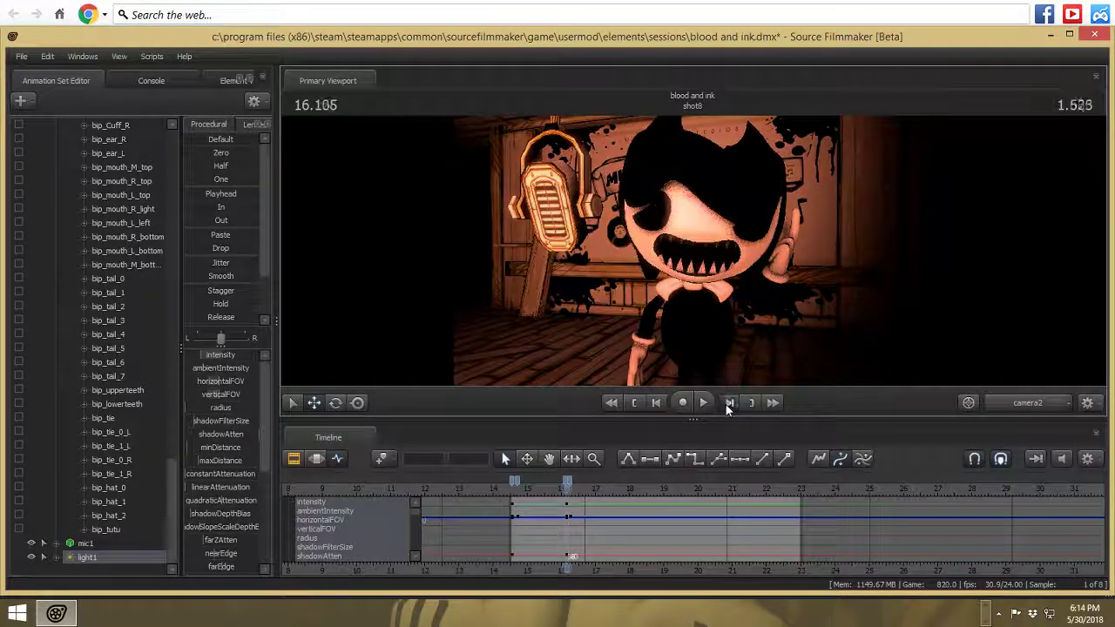
pyautogui.click(728, 403)
pyautogui.click(728, 404)
pyautogui.click(729, 404)
pyautogui.click(726, 404)
pyautogui.click(726, 404)
pyautogui.click(725, 404)
pyautogui.click(718, 404)
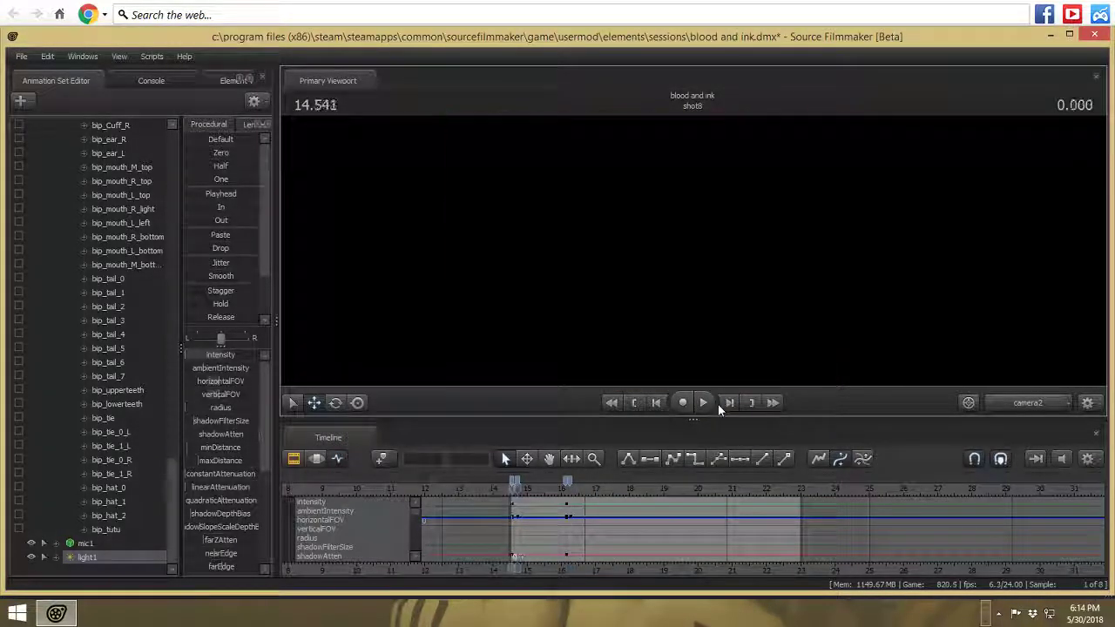
pyautogui.press('space')
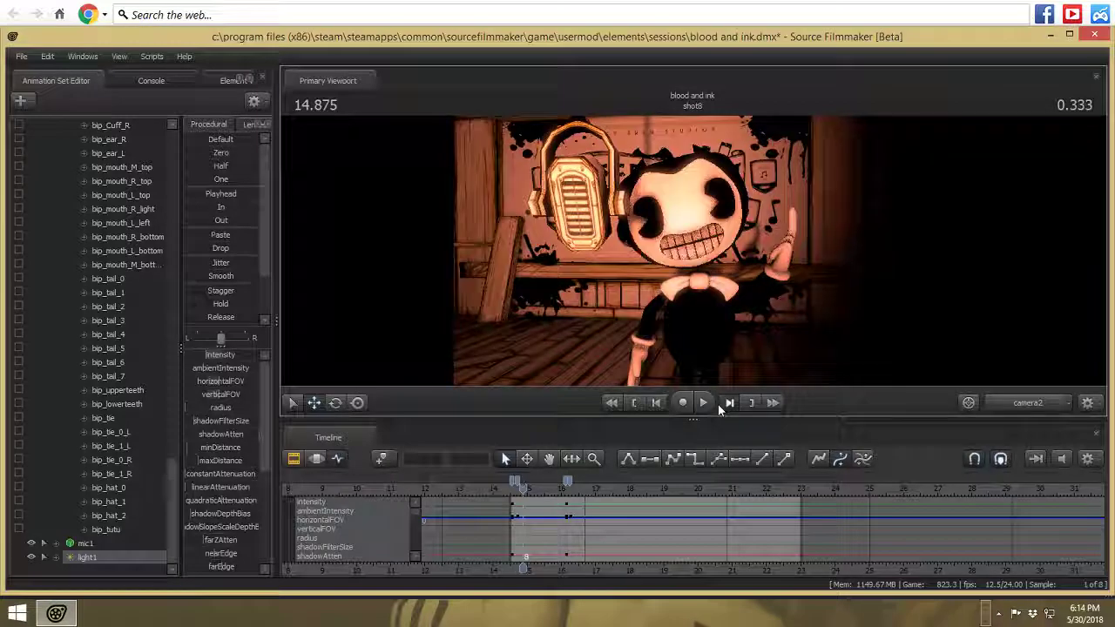
pyautogui.press('space')
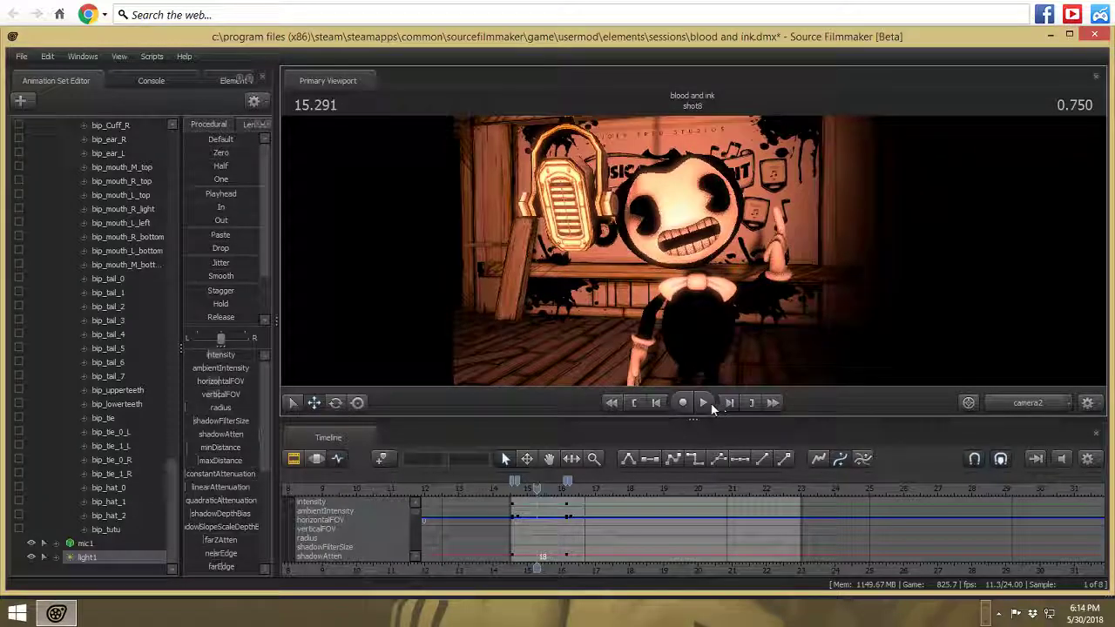
# - Step through shot8 frame by frame, examining the head turn, the sharp teeth, the lunge and the blackout
pyautogui.press('Up')
pyautogui.click(730, 404)
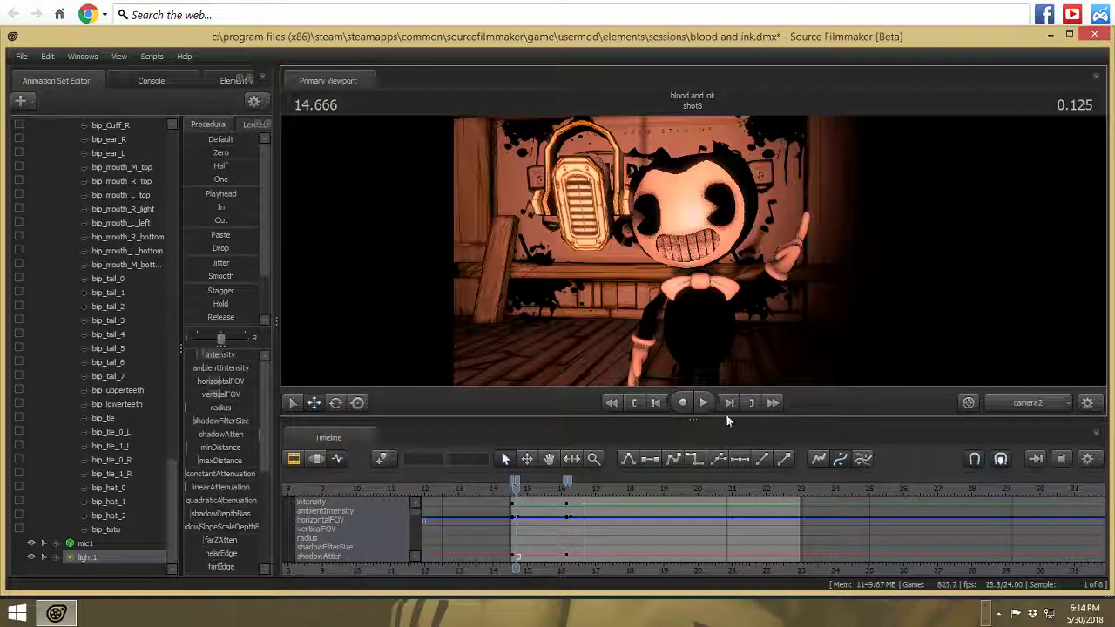
pyautogui.click(730, 403)
pyautogui.click(730, 403)
pyautogui.press('Right')
pyautogui.press('Right')
pyautogui.press('Right')
pyautogui.press('Right')
pyautogui.press('Right')
pyautogui.press('Right')
pyautogui.press('Right')
pyautogui.press('Right')
pyautogui.press('Right')
pyautogui.press('Right')
pyautogui.press('Right')
pyautogui.press('Right')
pyautogui.press('Right')
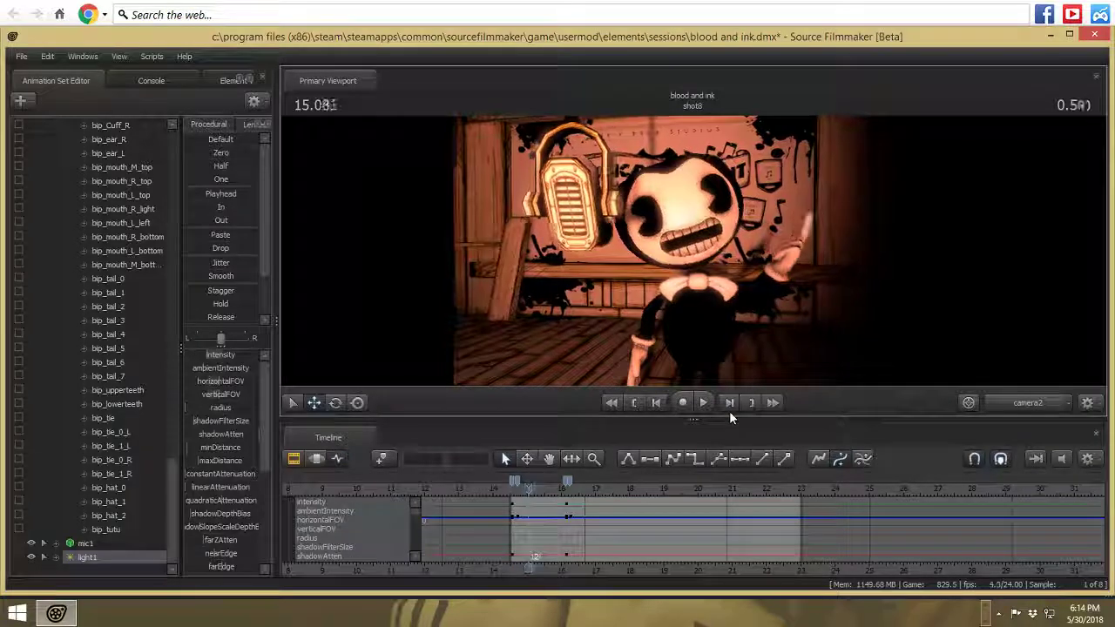
pyautogui.click(729, 411)
pyautogui.click(730, 410)
pyautogui.click(729, 410)
pyautogui.click(730, 410)
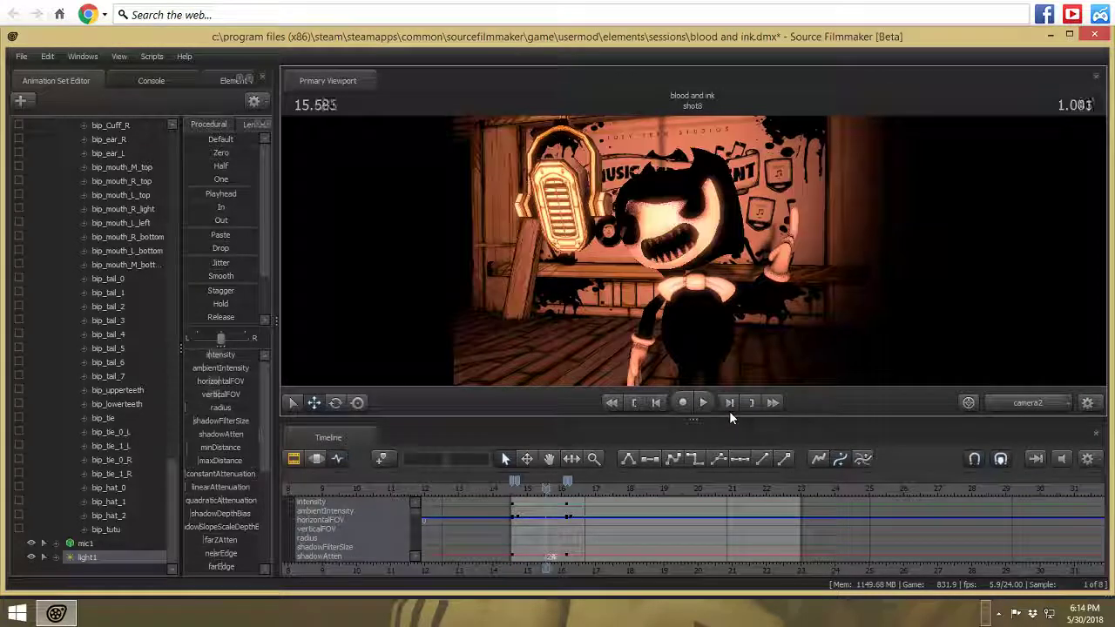
pyautogui.click(729, 410)
pyautogui.click(729, 411)
pyautogui.click(729, 410)
pyautogui.click(729, 410)
pyautogui.click(730, 411)
pyautogui.click(729, 411)
pyautogui.click(729, 411)
pyautogui.click(729, 410)
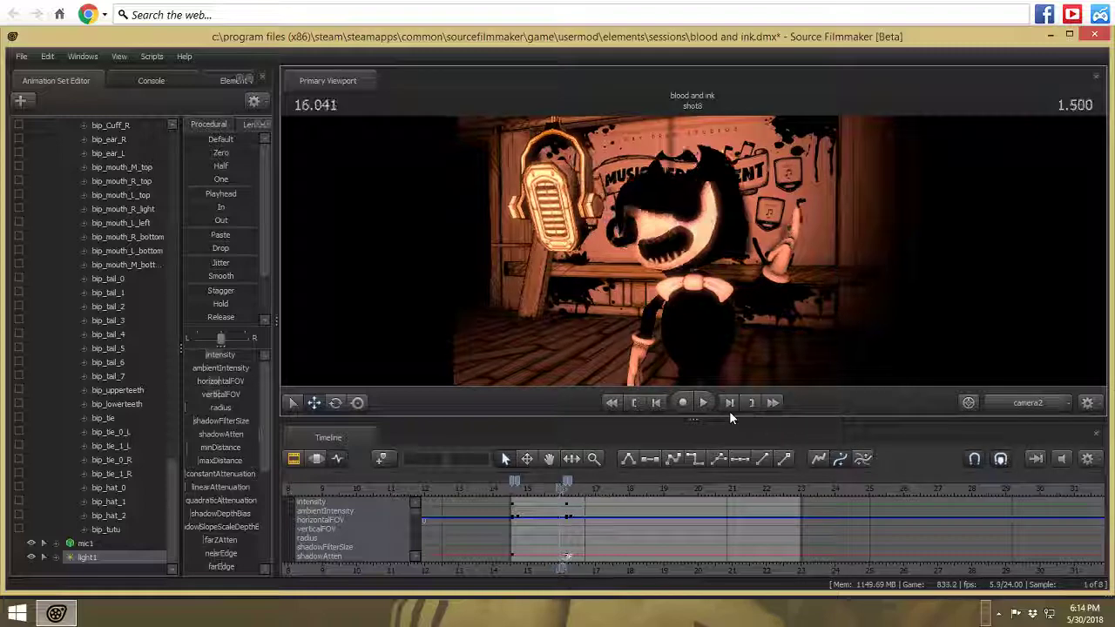
pyautogui.click(729, 410)
pyautogui.click(729, 410)
pyautogui.click(729, 410)
pyautogui.click(729, 410)
pyautogui.click(729, 410)
pyautogui.click(729, 410)
pyautogui.click(730, 411)
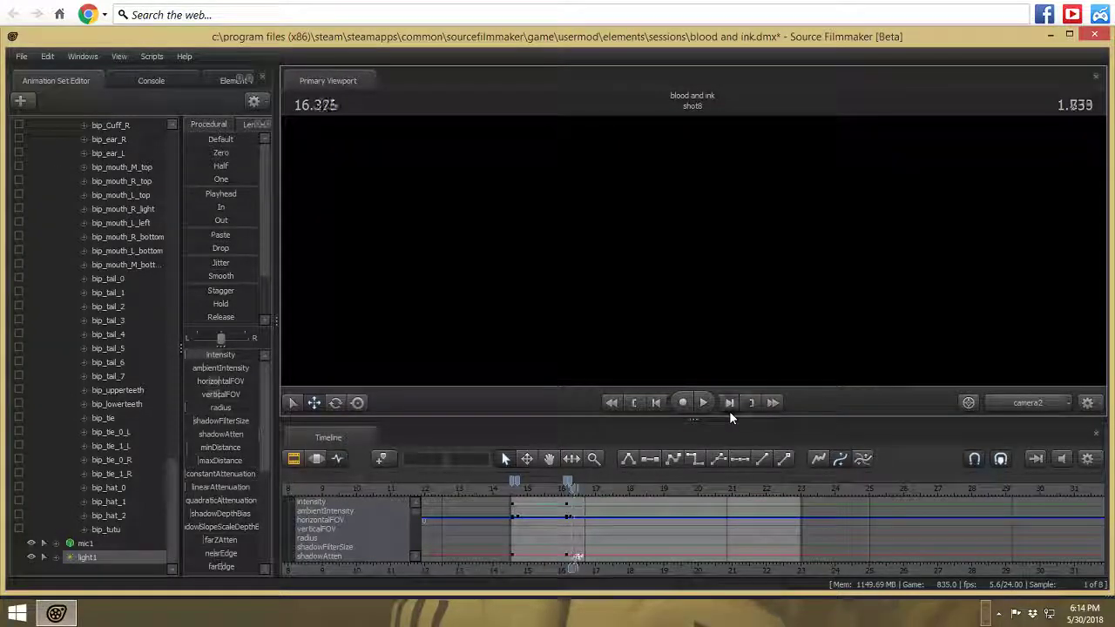
pyautogui.click(729, 410)
pyautogui.click(729, 410)
# - Replay shot8 at normal speed, watching the timing of the lunge and the black stretch that follows
pyautogui.click(701, 406)
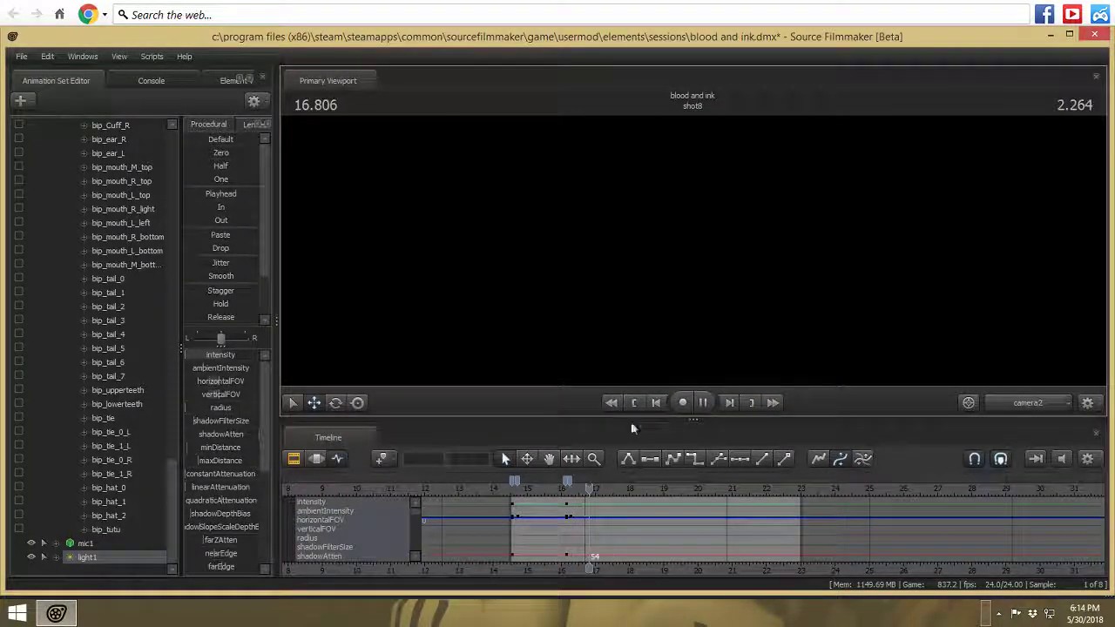
pyautogui.click(703, 403)
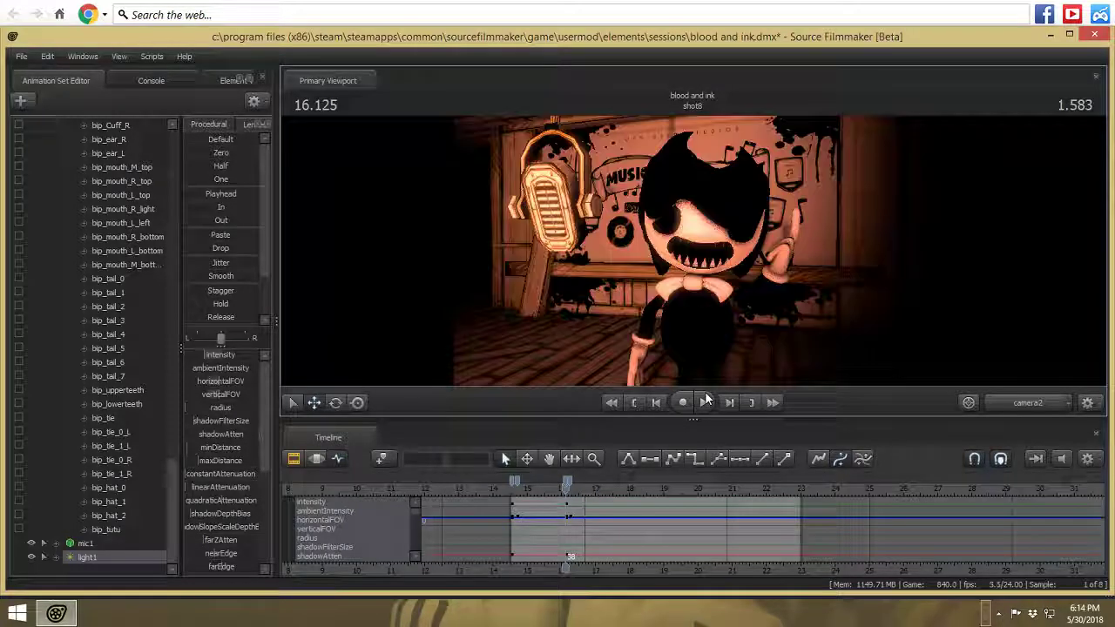
pyautogui.click(703, 404)
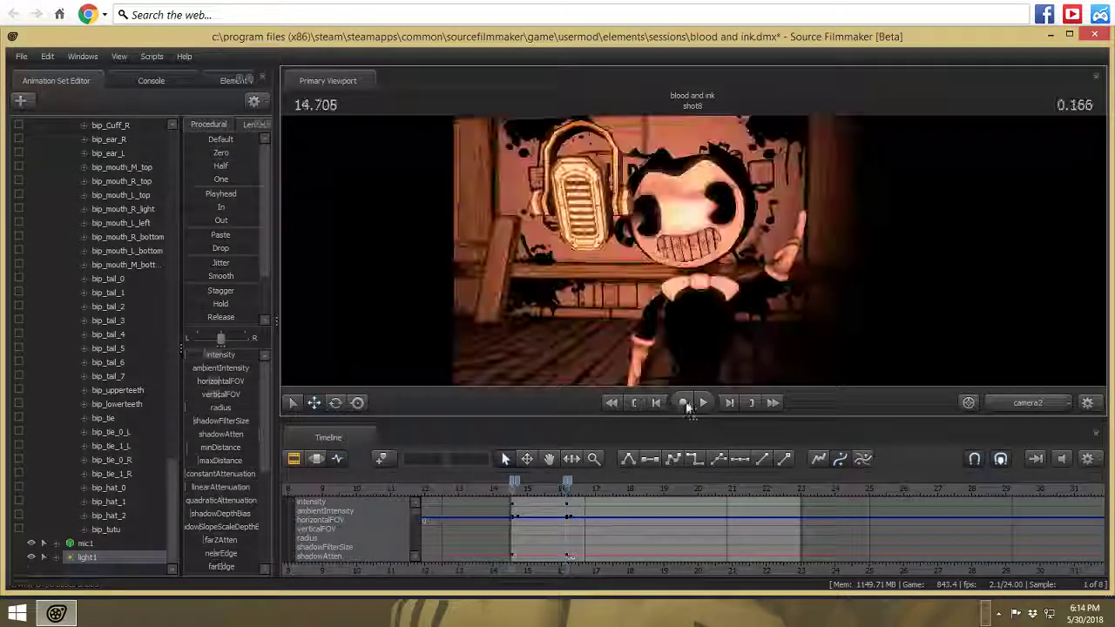
pyautogui.click(703, 401)
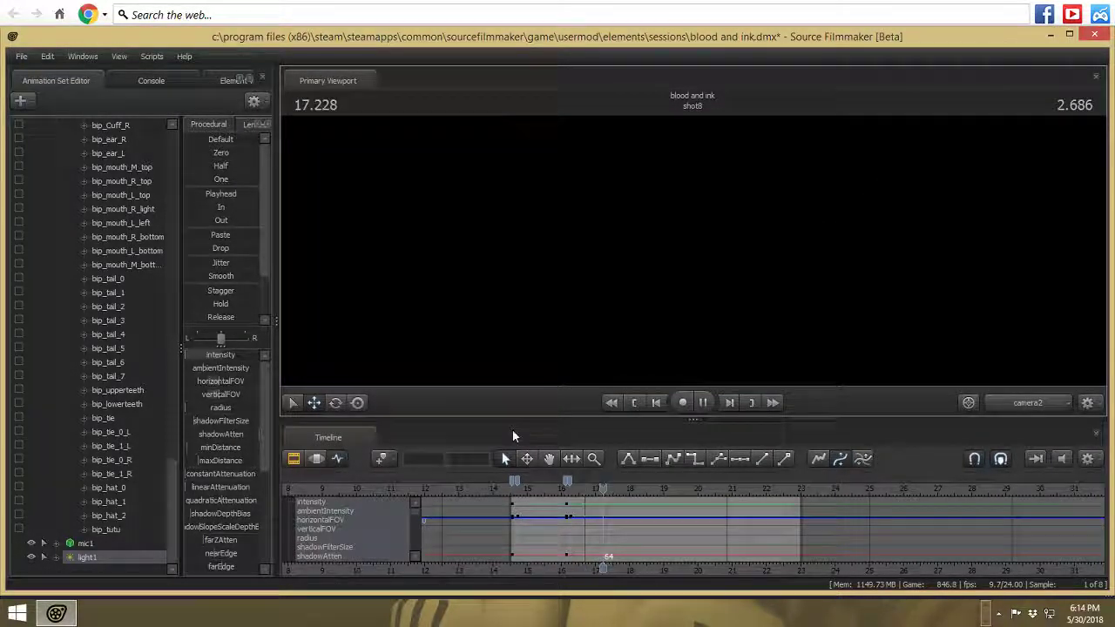
# - Stop playback at 17.750 and trim the end of the shot8 clip back to that time
pyautogui.press('space')
pyautogui.click(297, 461)
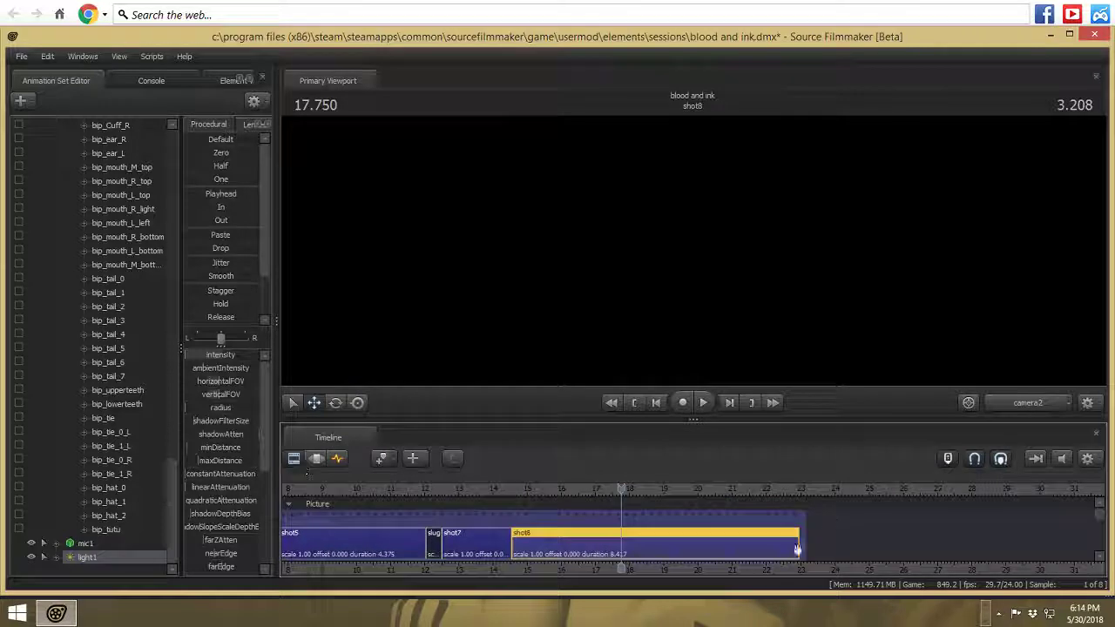
pyautogui.moveTo(796, 557); pyautogui.dragTo(620, 549)
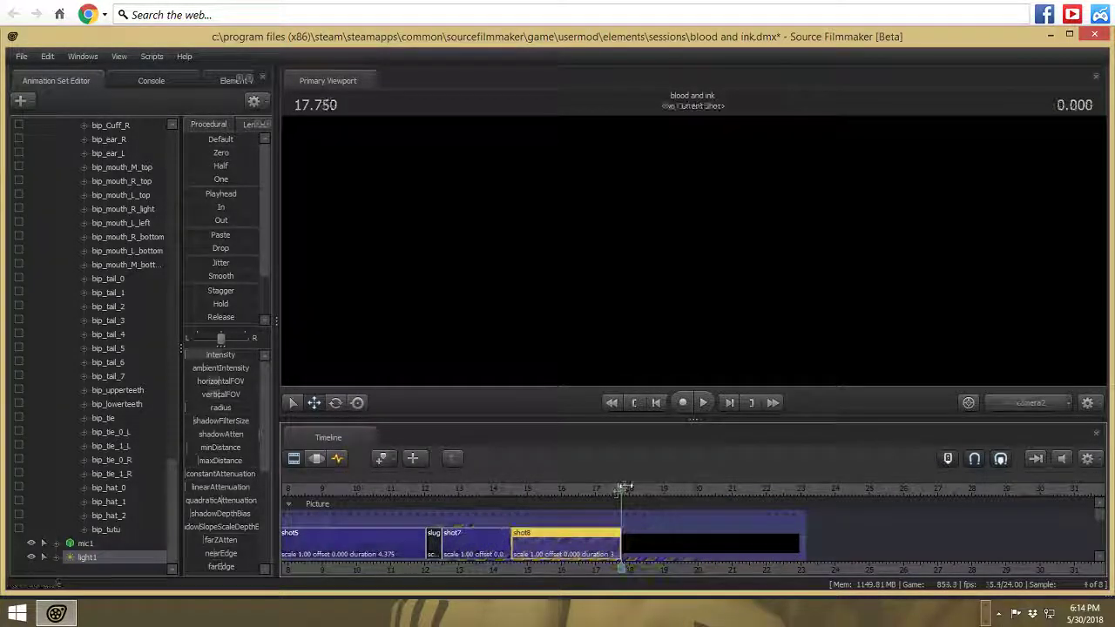
# - Play the sequence from the start of shot7 at 12.500 through the end of the trimmed shot8
pyautogui.moveTo(588, 495); pyautogui.dragTo(444, 506)
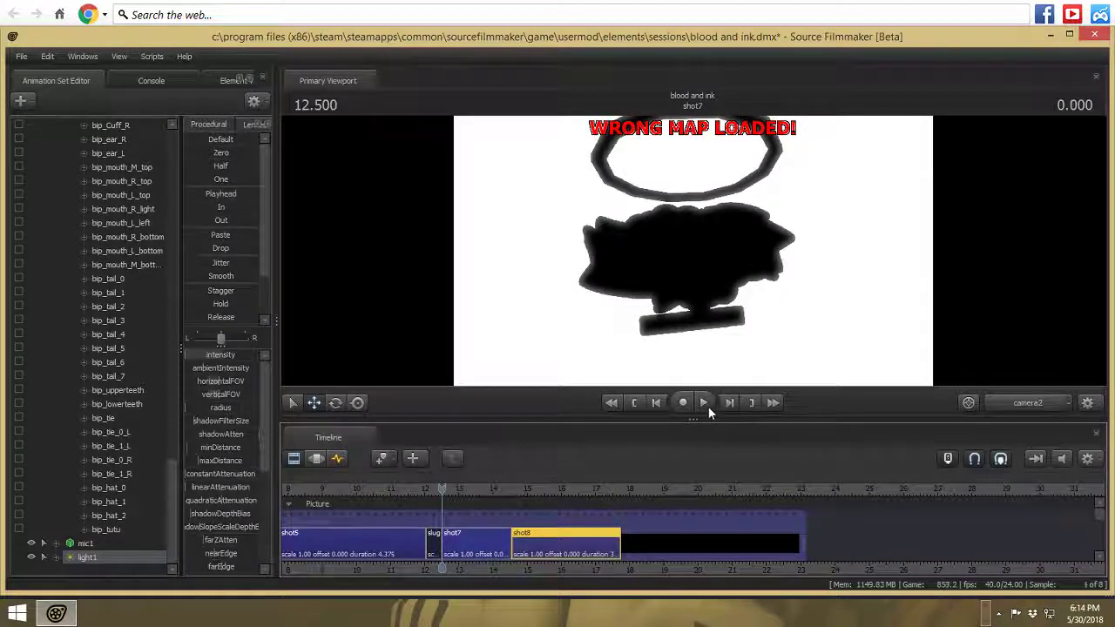
pyautogui.click(730, 403)
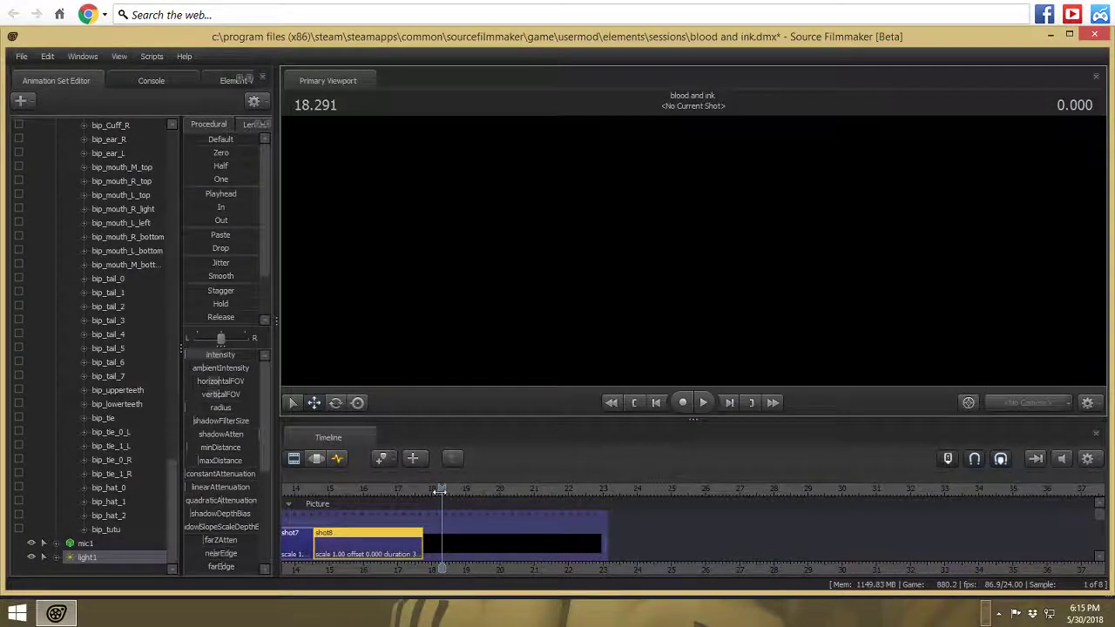
# - At 14.791 in shot8, turn off the scene lighting in the viewport and replay the shot unlit
pyautogui.moveTo(440, 492); pyautogui.dragTo(323, 520)
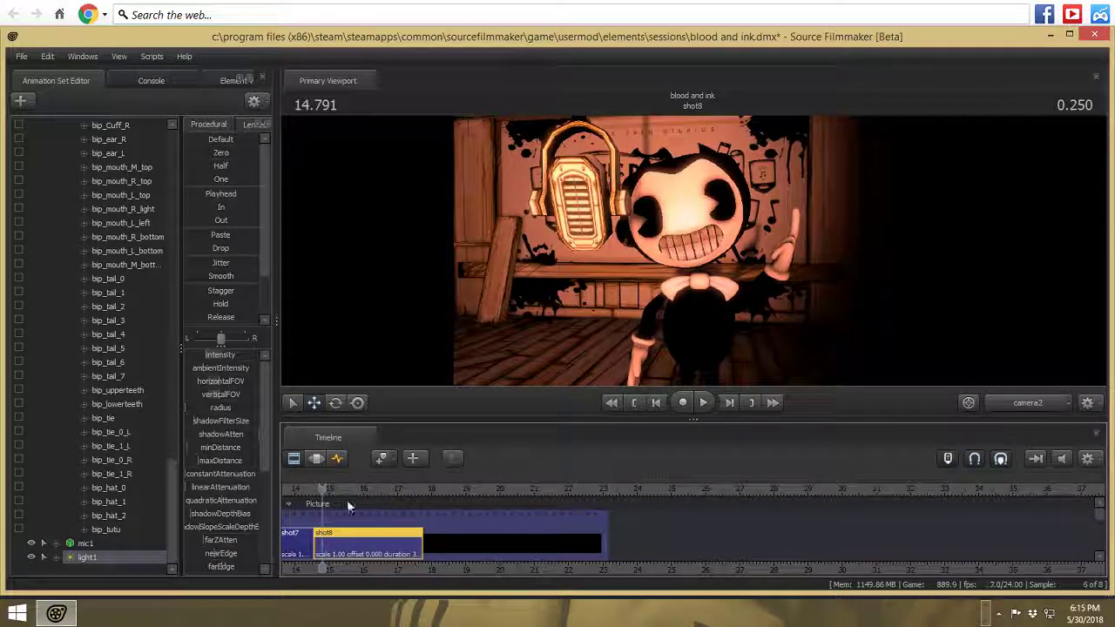
pyautogui.rightClick(505, 320)
pyautogui.click(540, 353)
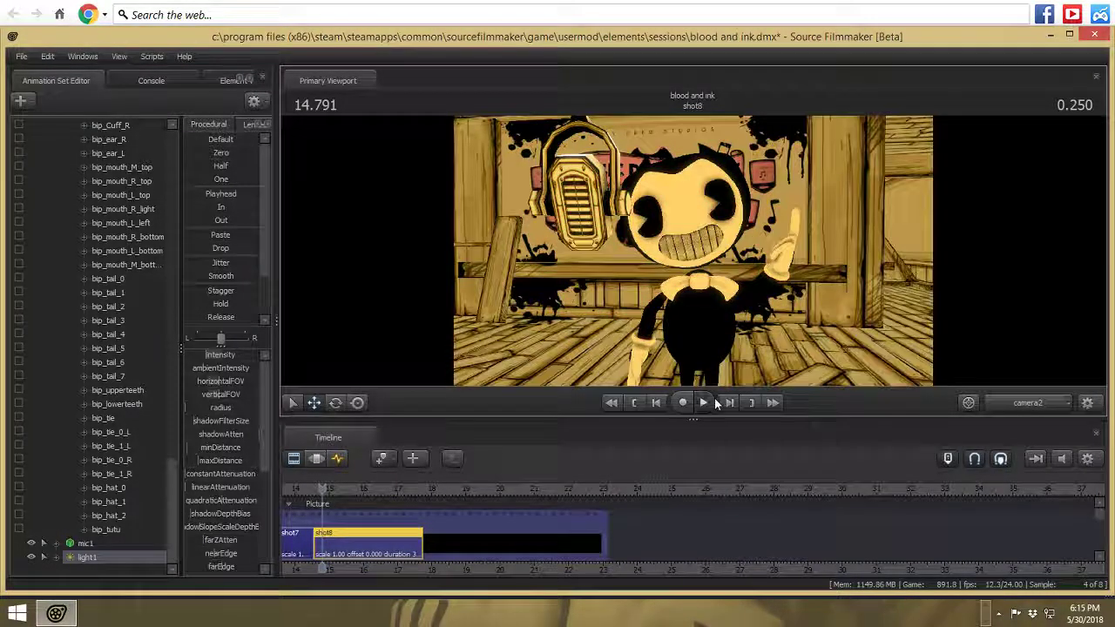
pyautogui.click(712, 401)
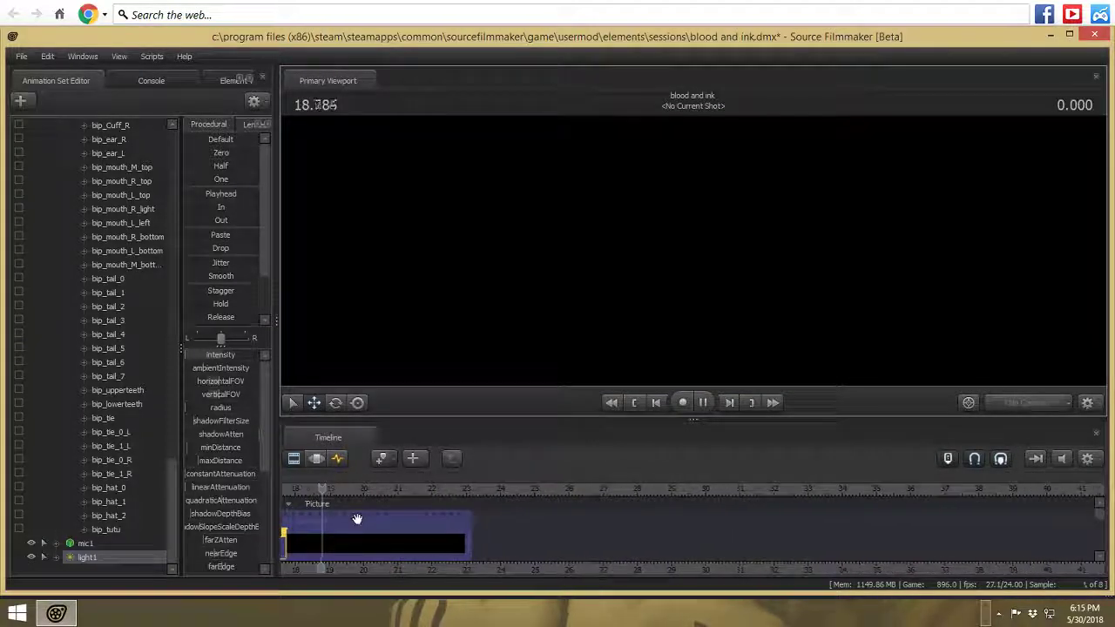
pyautogui.moveTo(460, 514); pyautogui.dragTo(590, 512)
# - Show shot8's animation graphs and collapse bendy_v22's control list
pyautogui.click(340, 457)
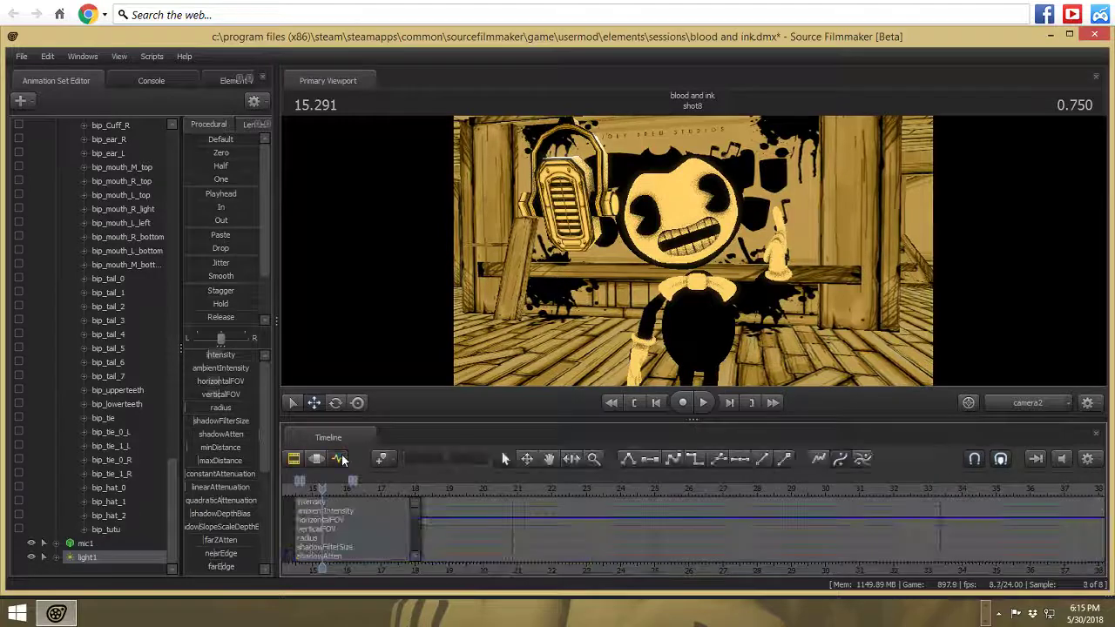
pyautogui.scroll(20, 148, 273)
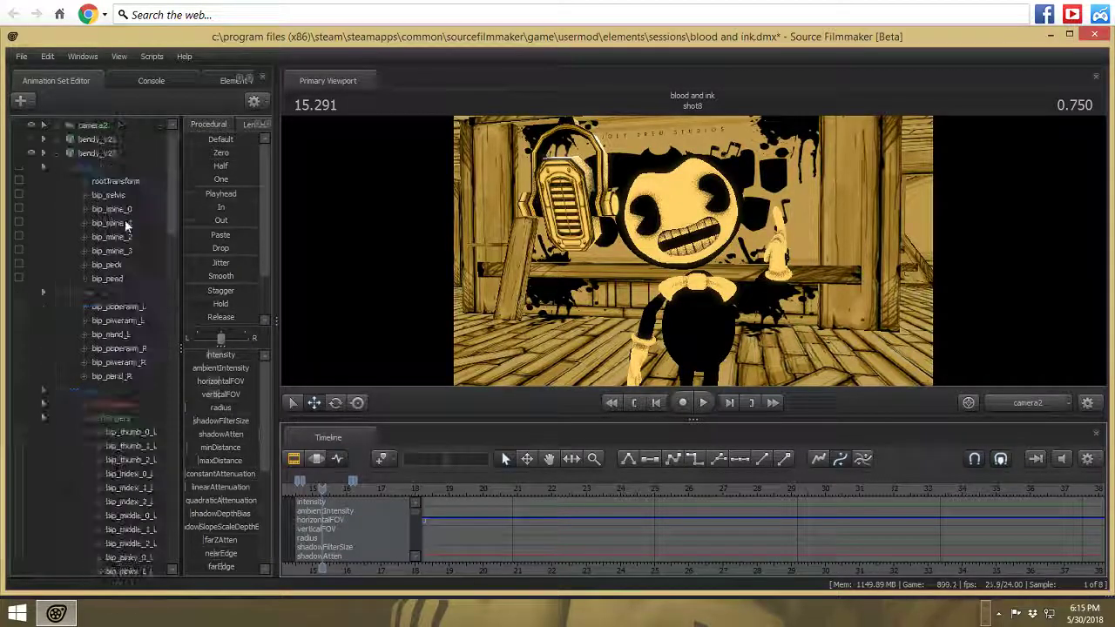
pyautogui.click(56, 154)
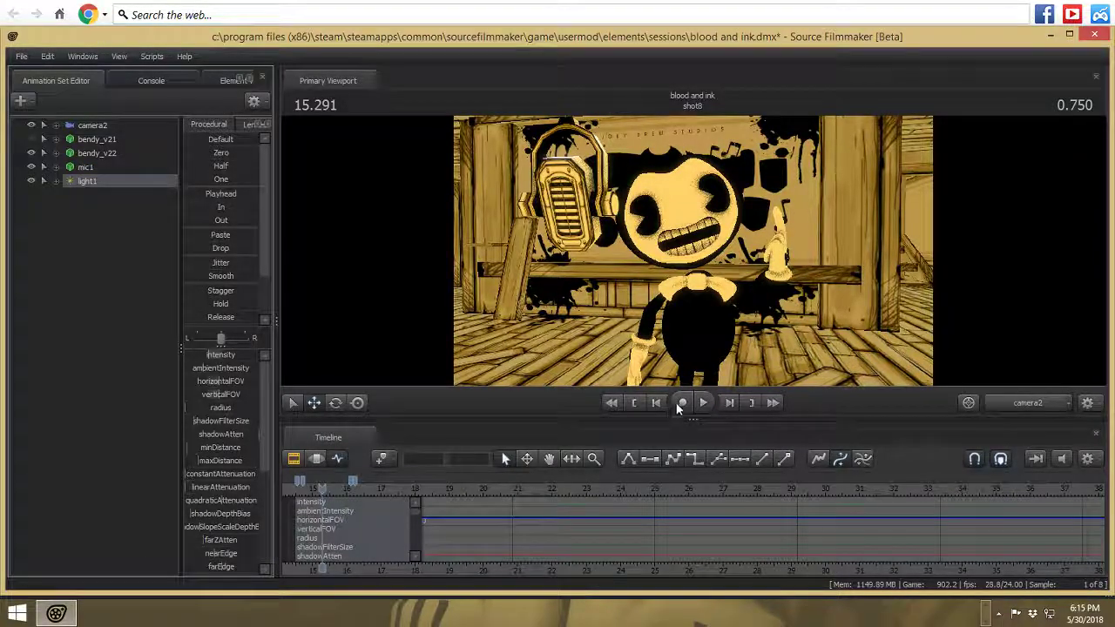
# - Record gameplay with the default record options and the third person camera, fire the weapon during the take, and end the recording
pyautogui.click(681, 402)
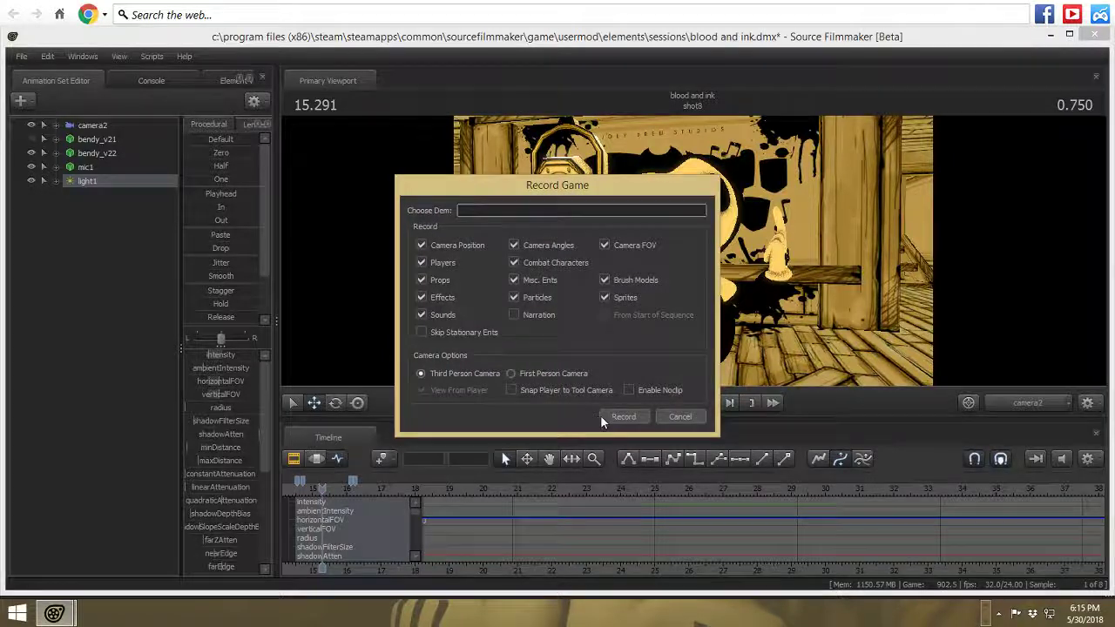
pyautogui.click(624, 415)
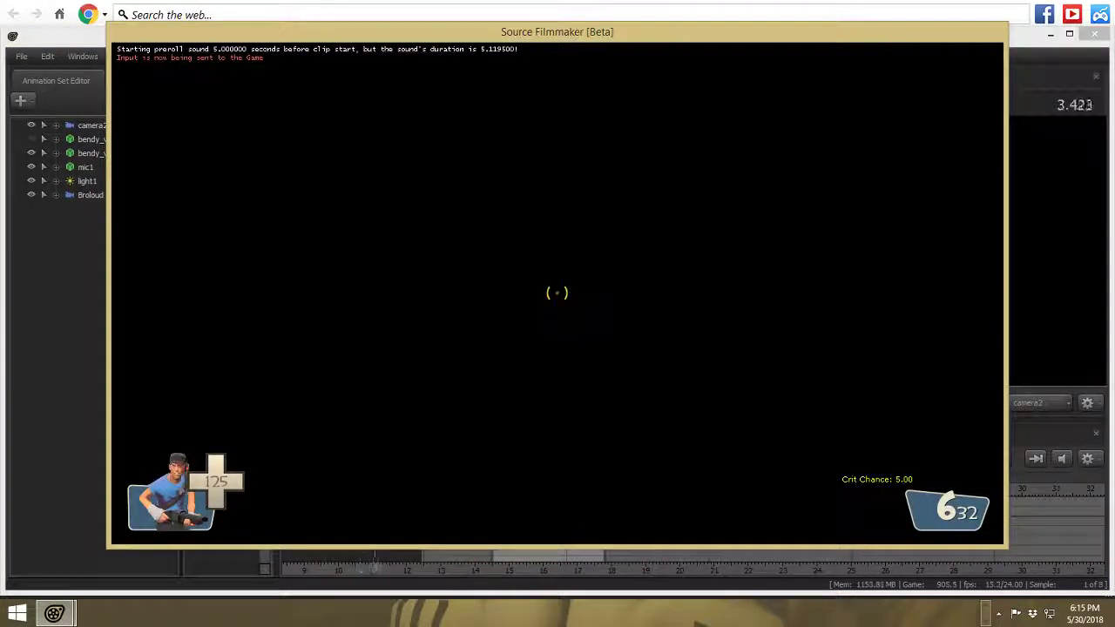
pyautogui.click(557, 294)
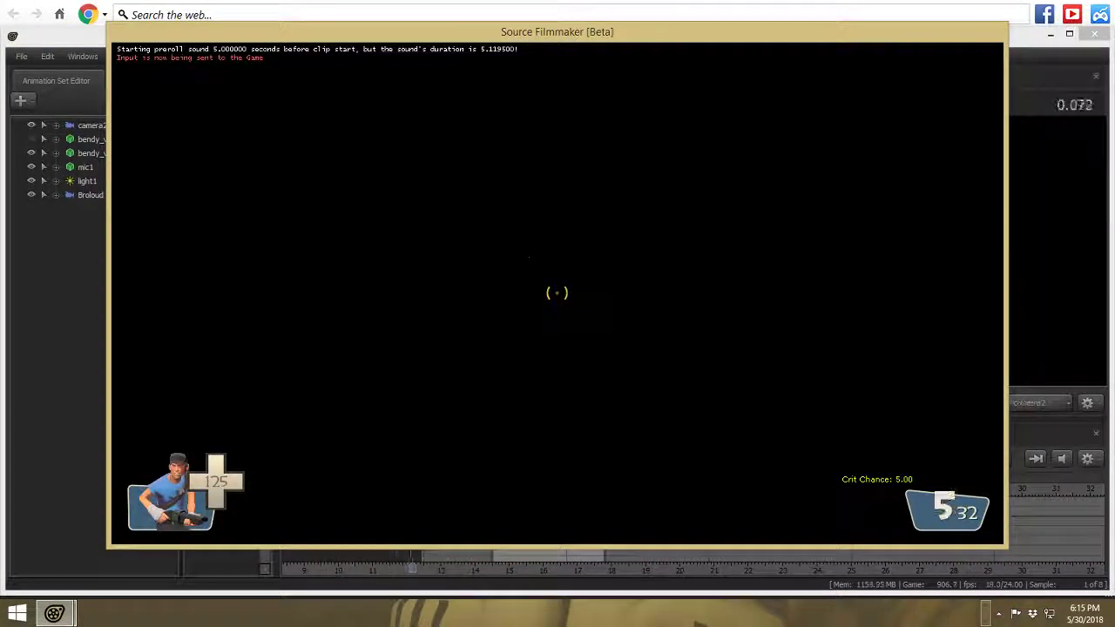
pyautogui.click(558, 294)
pyautogui.press('Escape')
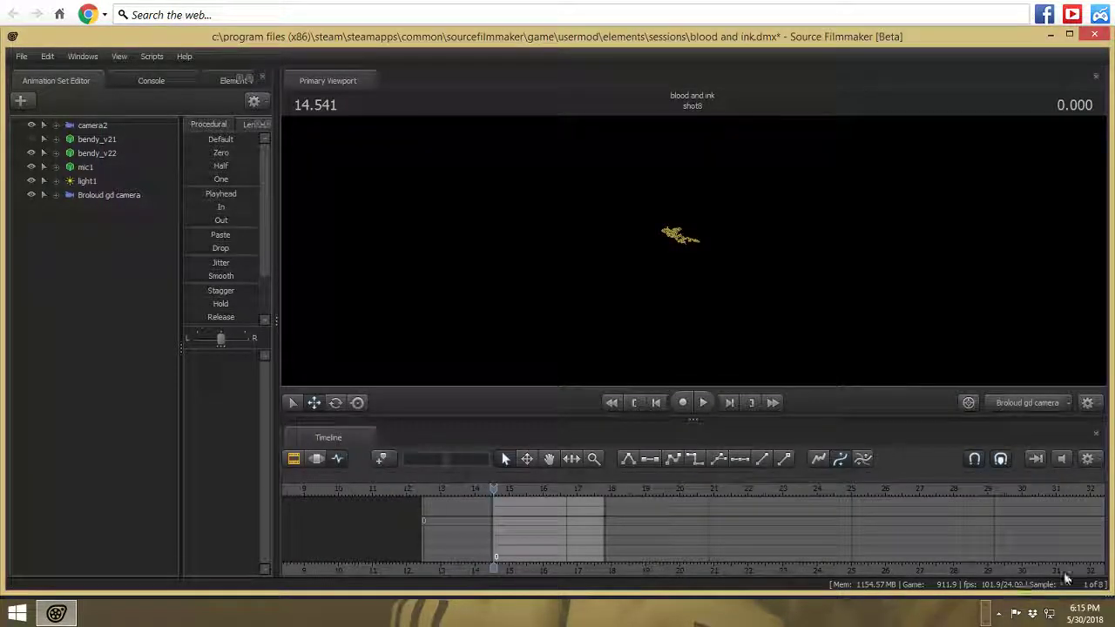
# - Check the scene camera options and play back shot8 with the new gameplay recording
pyautogui.click(1028, 402)
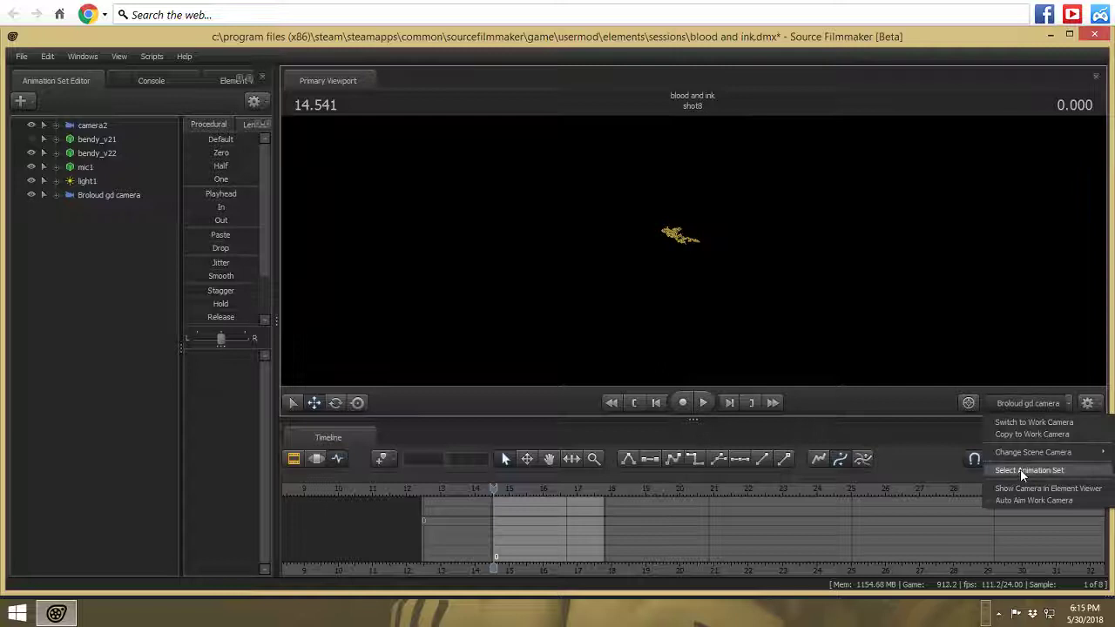
pyautogui.click(704, 402)
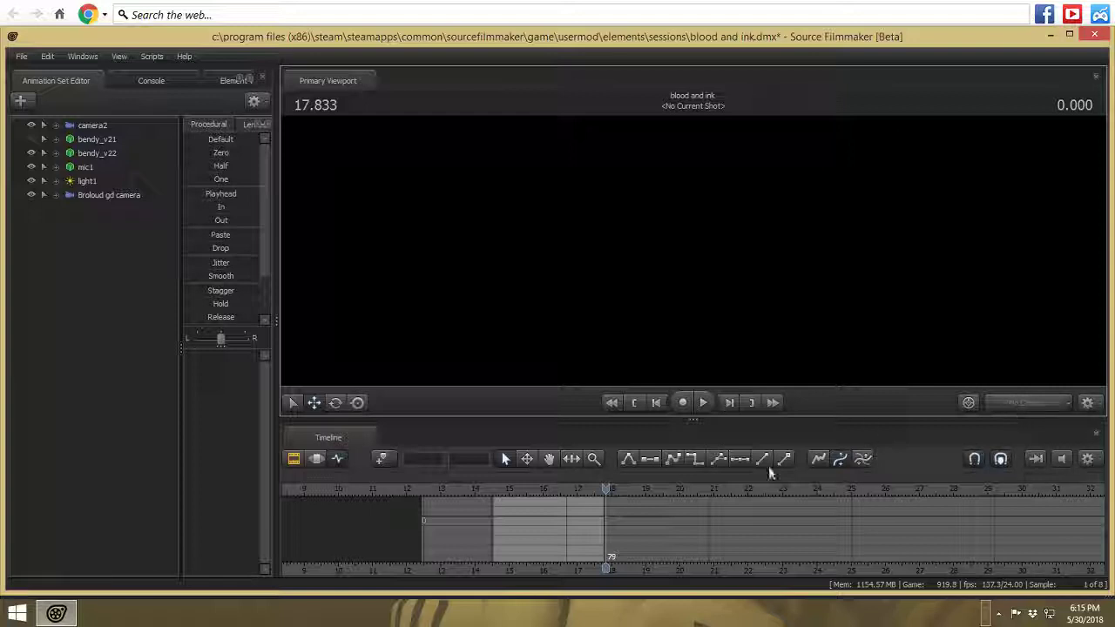
# - Set shot8's scene camera back to camera2 and play the shot from its start at 14.541
pyautogui.moveTo(606, 489); pyautogui.dragTo(584, 490)
pyautogui.click(1070, 405)
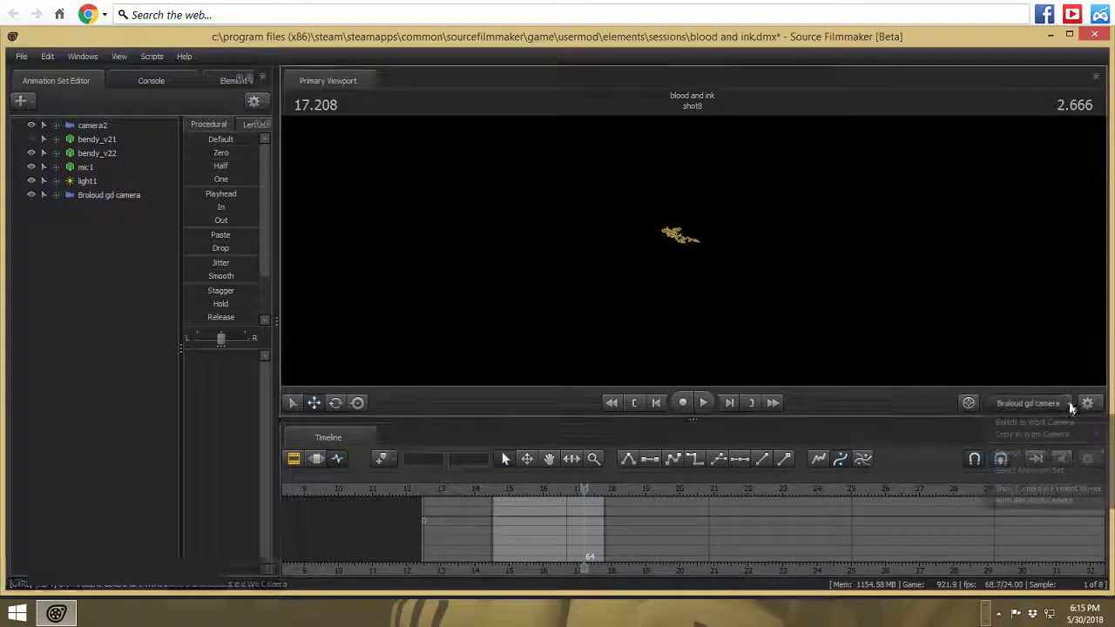
pyautogui.moveTo(1024, 451)
pyautogui.click(903, 484)
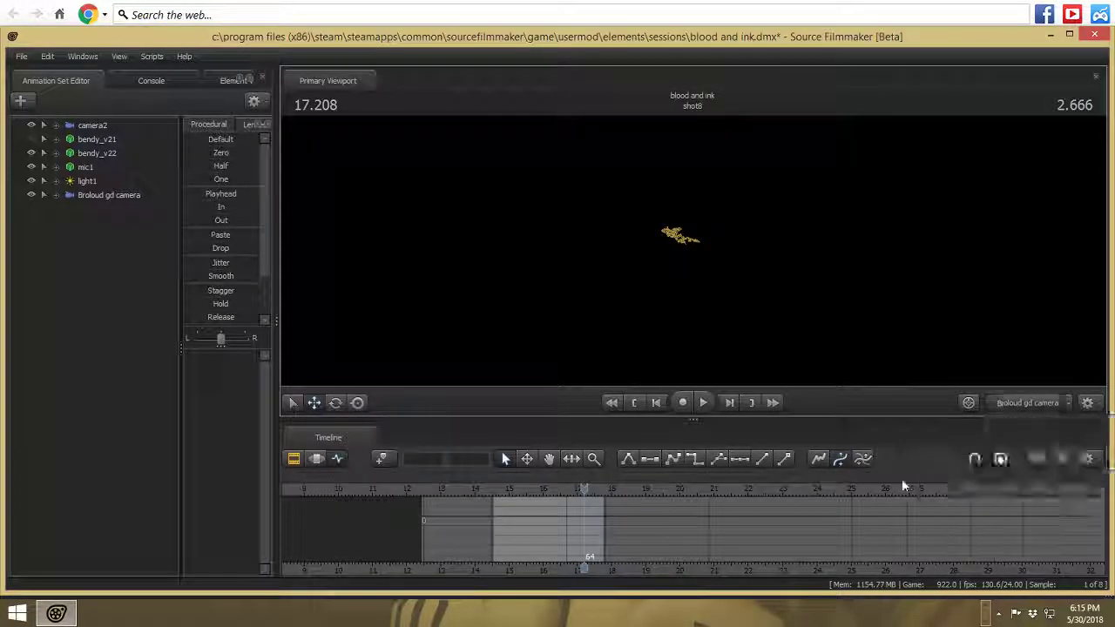
pyautogui.moveTo(590, 490); pyautogui.dragTo(492, 491)
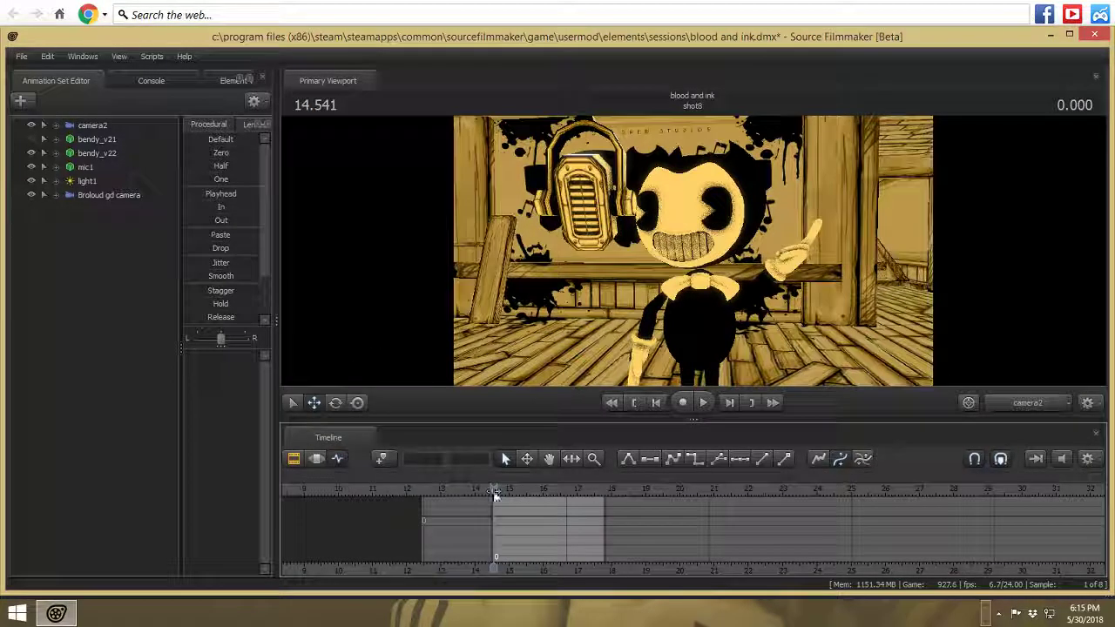
pyautogui.click(704, 403)
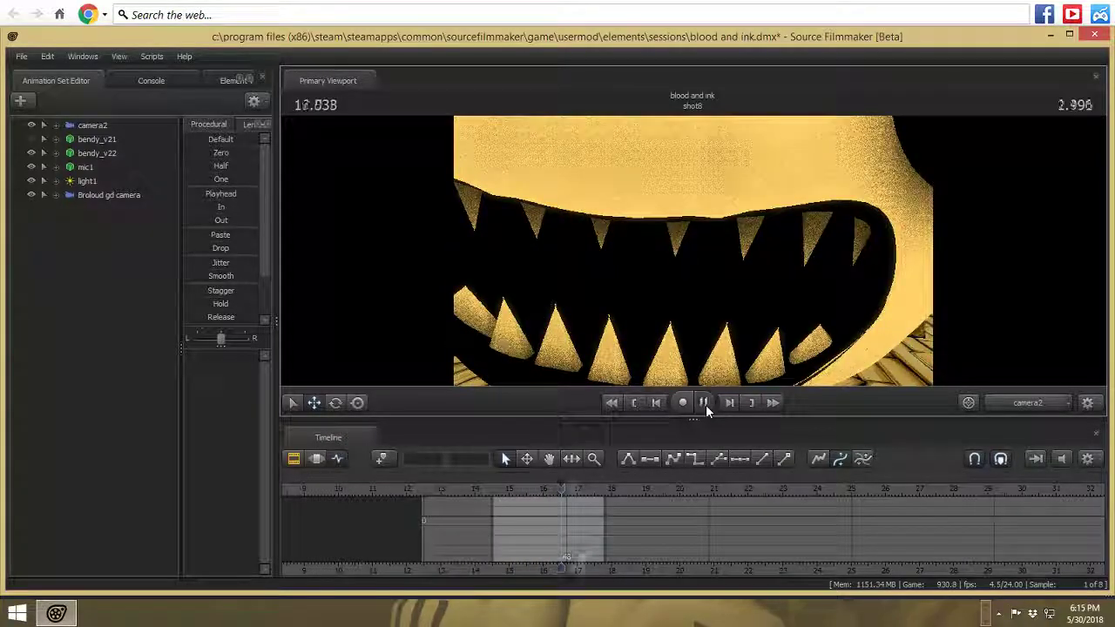
pyautogui.click(704, 403)
# - Trim the end of shot8 back to about 17.291 in the clip editor and play back its ending
pyautogui.click(294, 459)
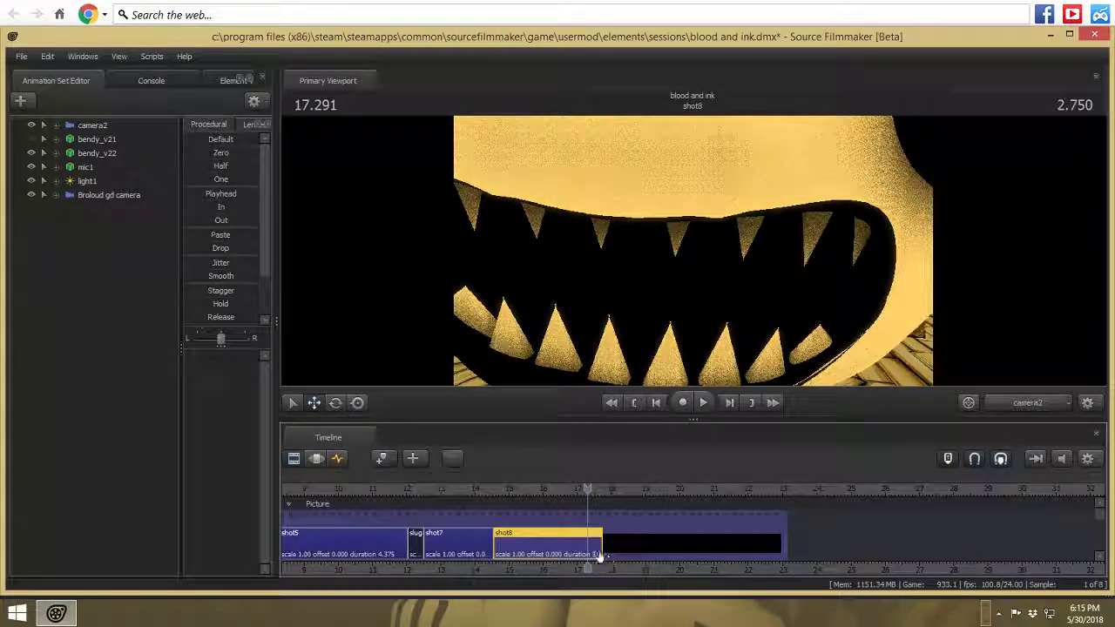
pyautogui.moveTo(589, 556); pyautogui.dragTo(587, 548)
pyautogui.moveTo(580, 494); pyautogui.dragTo(575, 491)
pyautogui.click(705, 404)
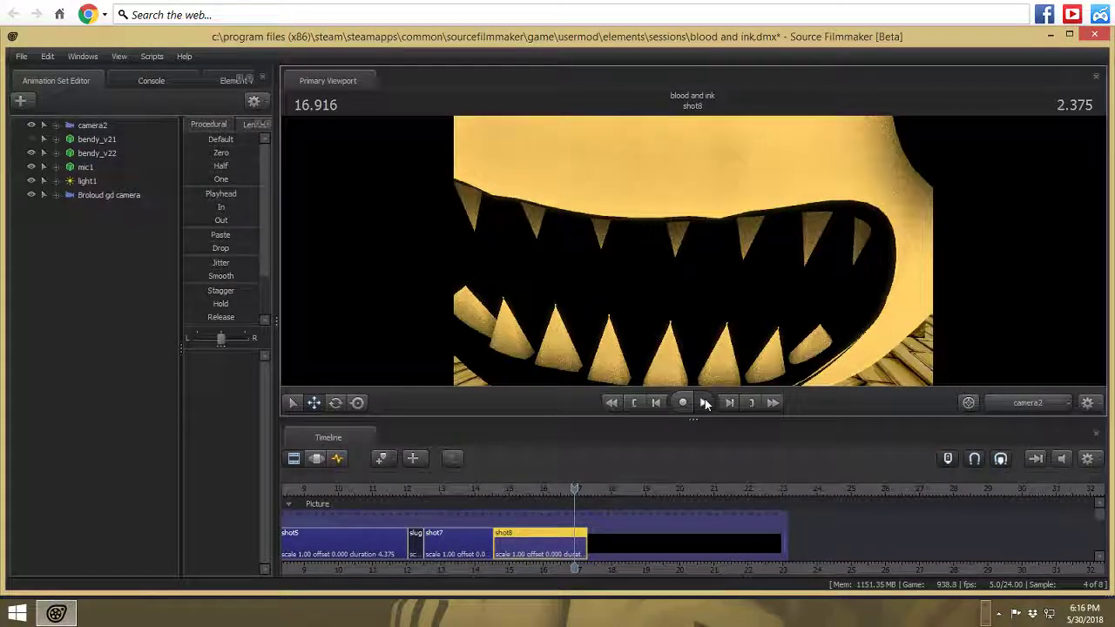
pyautogui.click(706, 405)
pyautogui.moveTo(571, 488); pyautogui.dragTo(553, 494)
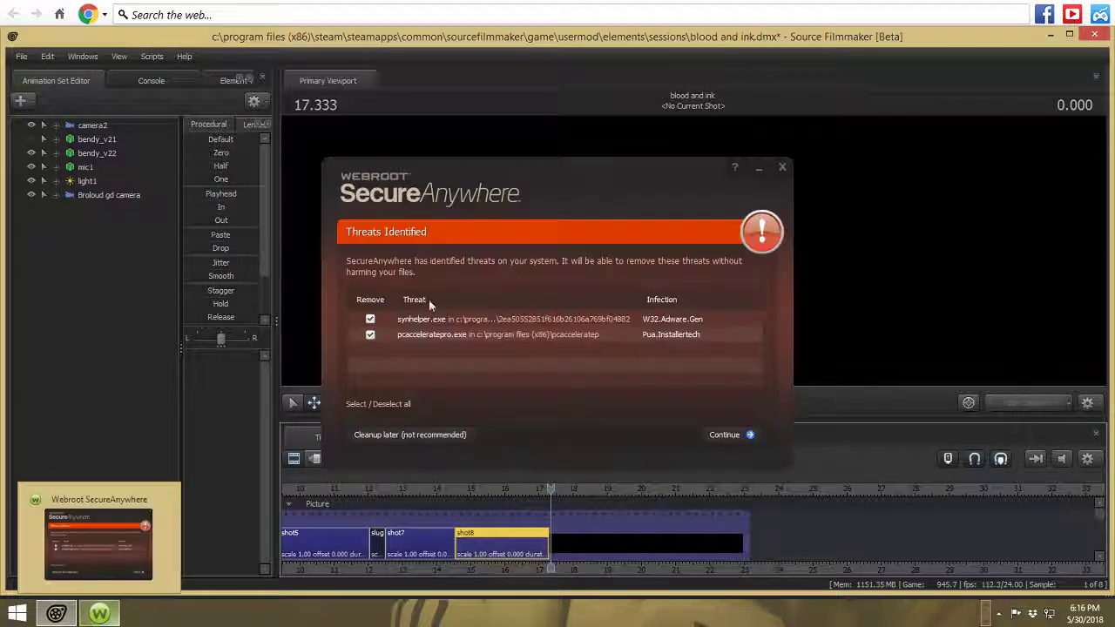
# - Dismiss the antivirus alert and insert a new shot in the empty stretch right after shot8
pyautogui.click(778, 169)
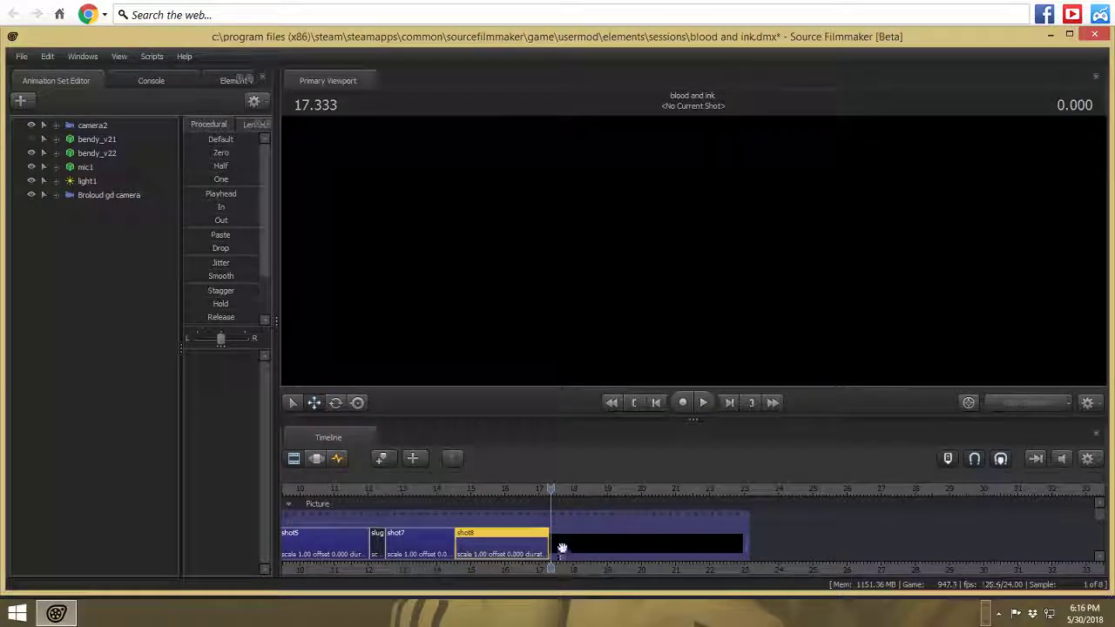
pyautogui.rightClick(562, 551)
pyautogui.click(642, 590)
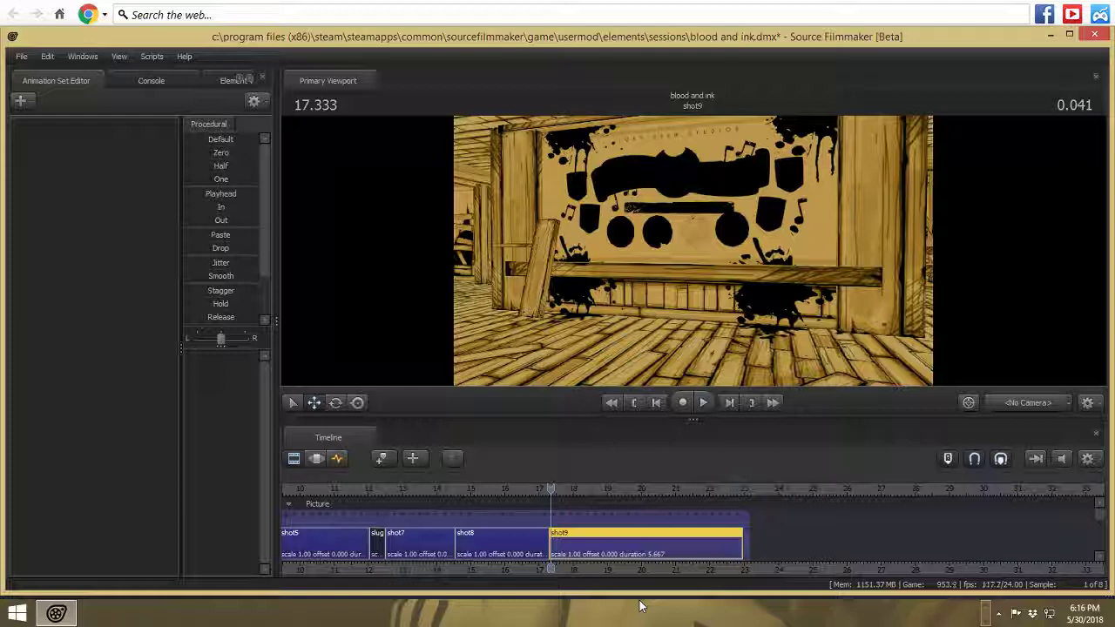
# - Set shot9's mapname to batimch3pt4.bsp in its element data and load that map
pyautogui.rightClick(644, 538)
pyautogui.click(708, 275)
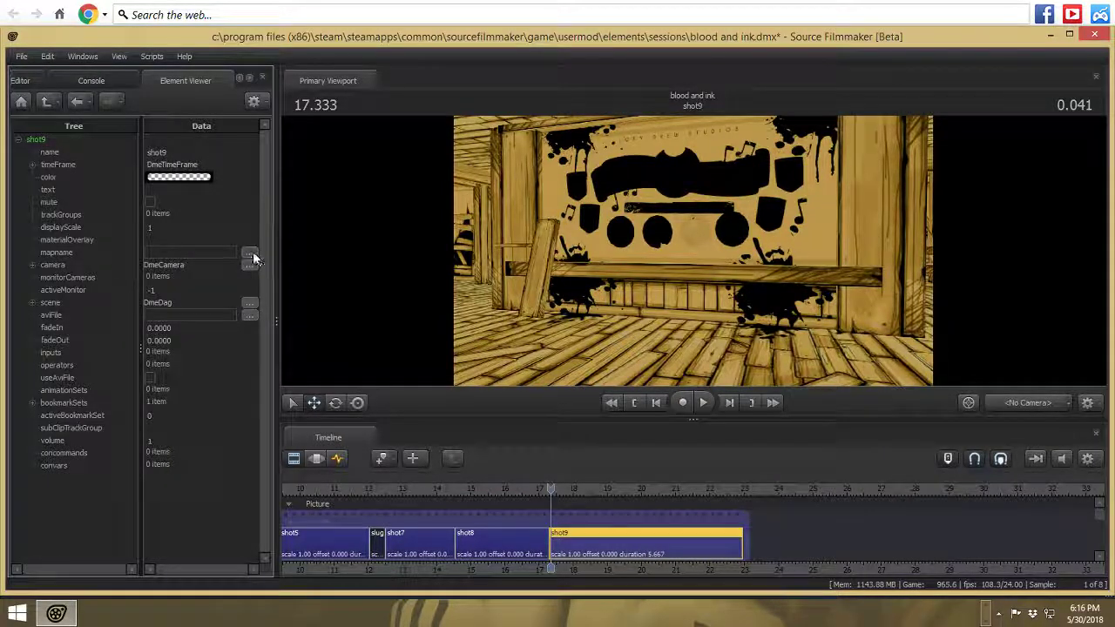
pyautogui.click(250, 255)
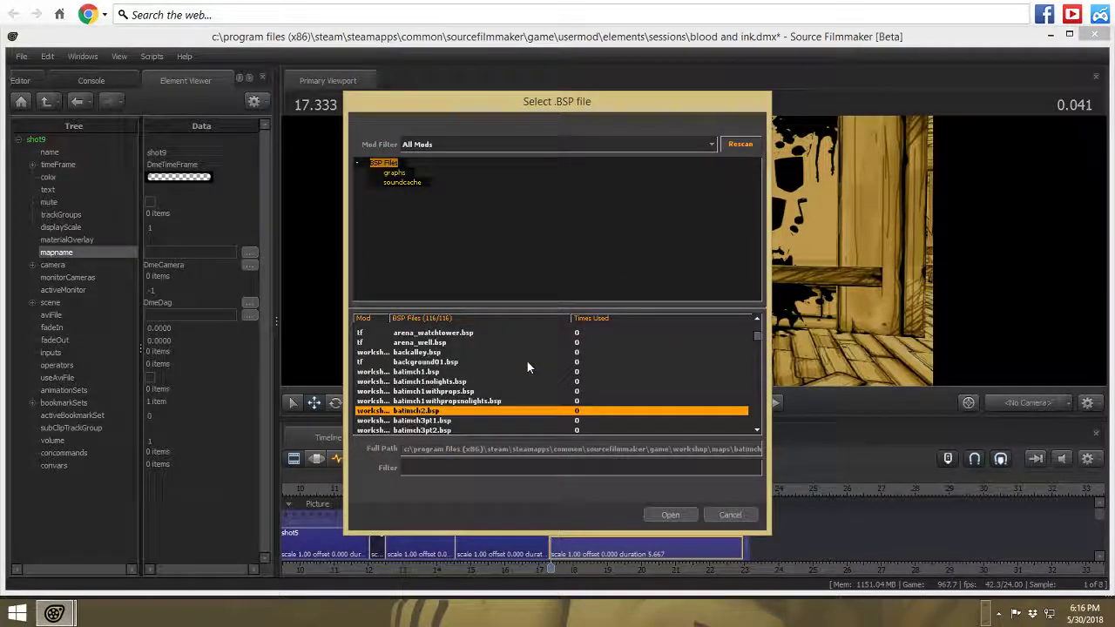
pyautogui.scroll(-4, 526, 366)
pyautogui.scroll(3, 479, 378)
pyautogui.click(446, 422)
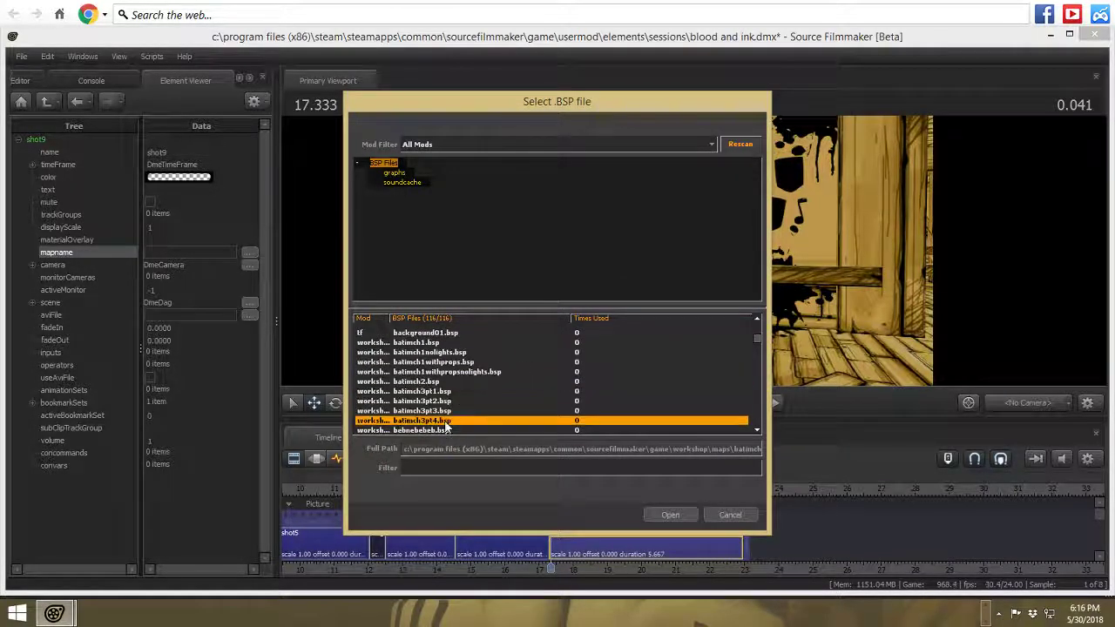
pyautogui.click(673, 516)
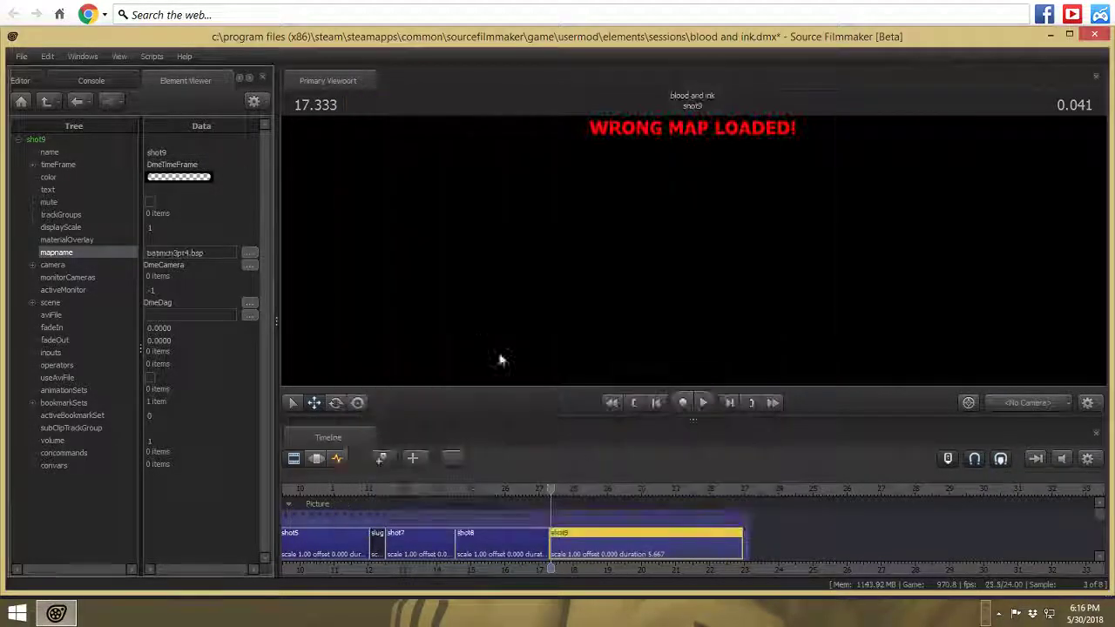
pyautogui.click(614, 349)
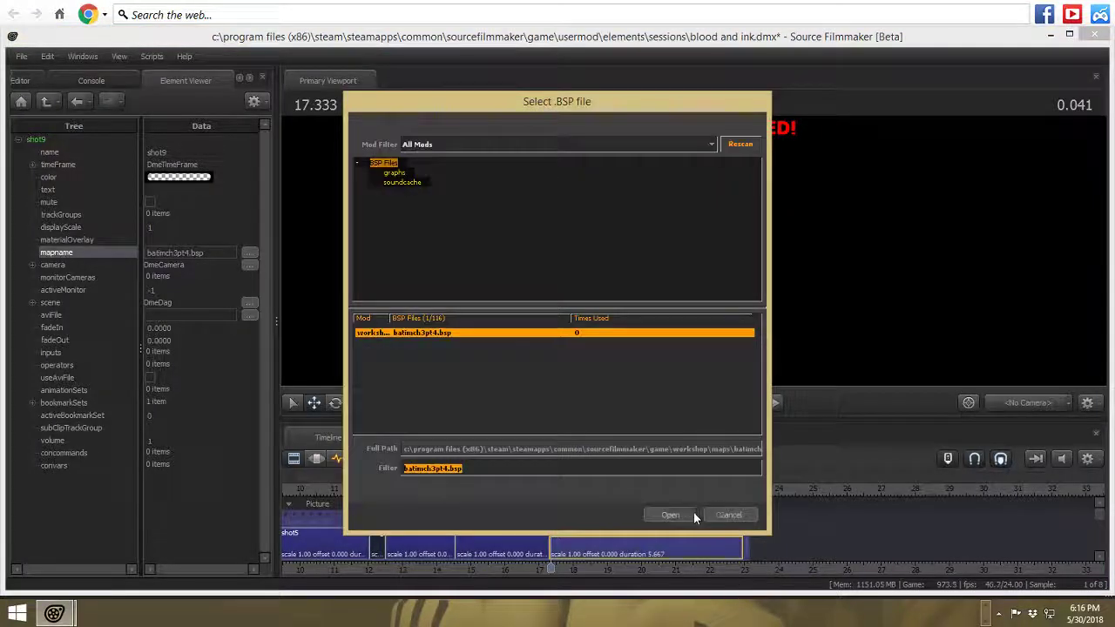
pyautogui.click(694, 515)
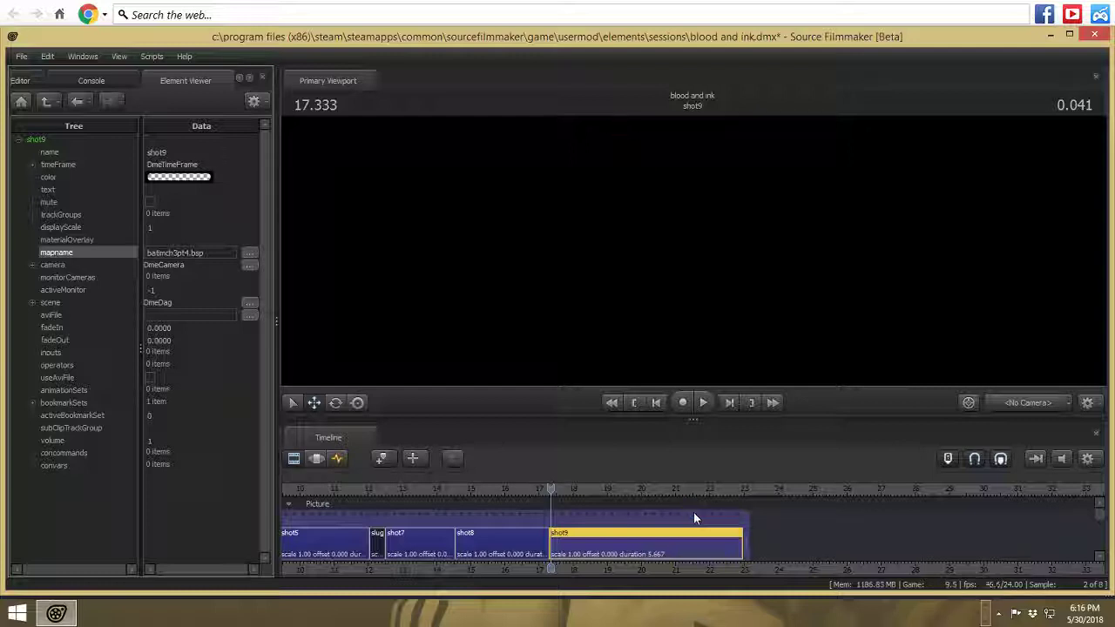
# - View shot9 through the work camera and create a new camera animation set for the shot
pyautogui.click(1028, 403)
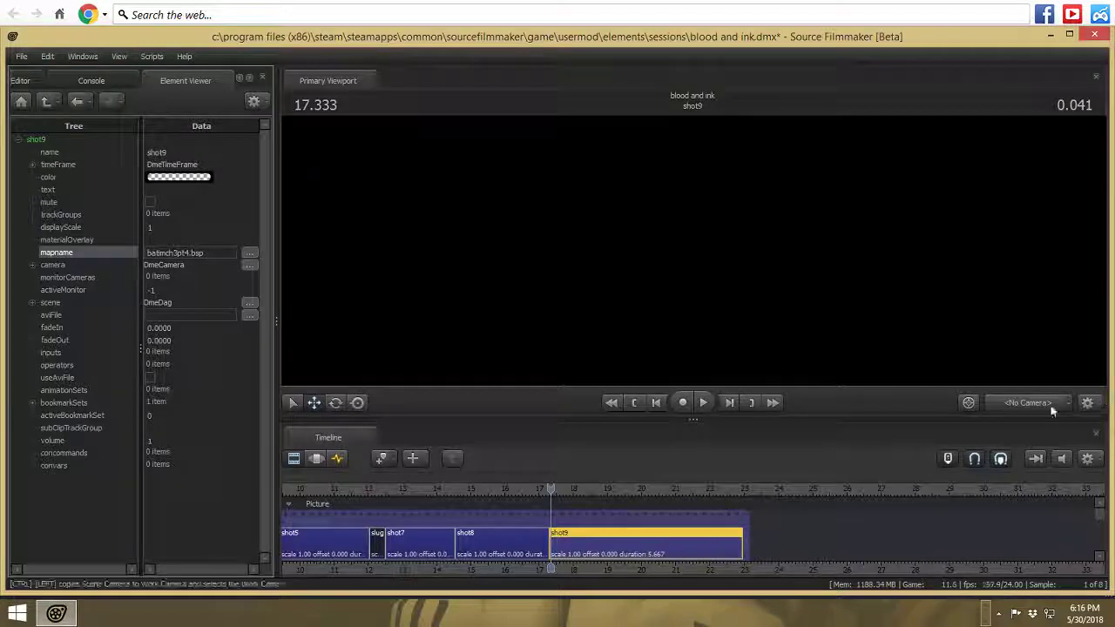
pyautogui.click(979, 365)
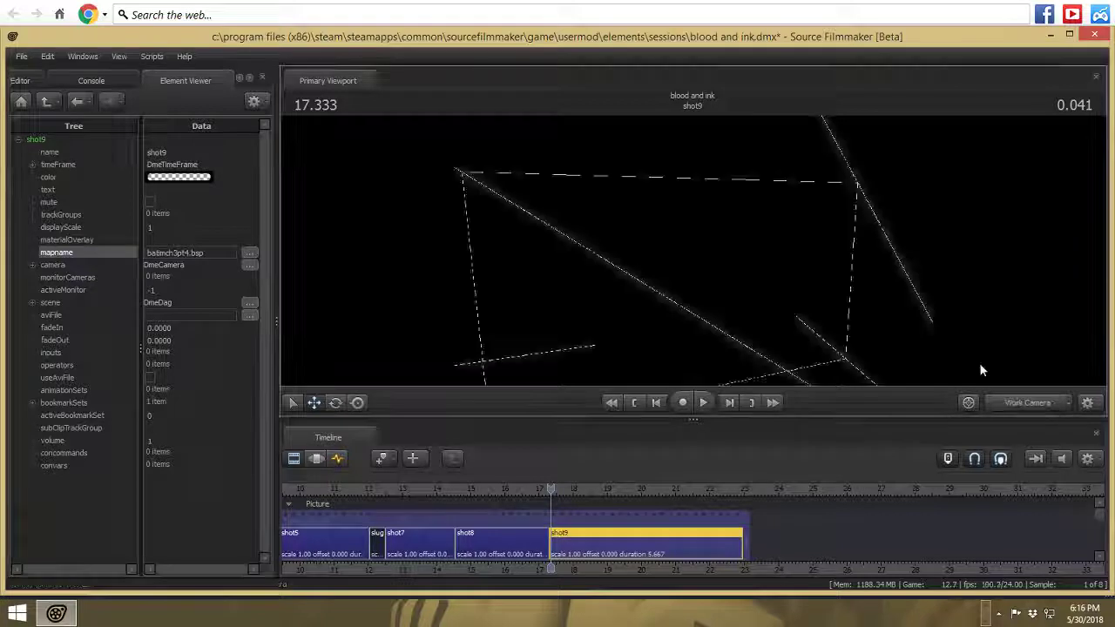
pyautogui.click(20, 80)
pyautogui.click(20, 100)
pyautogui.click(96, 118)
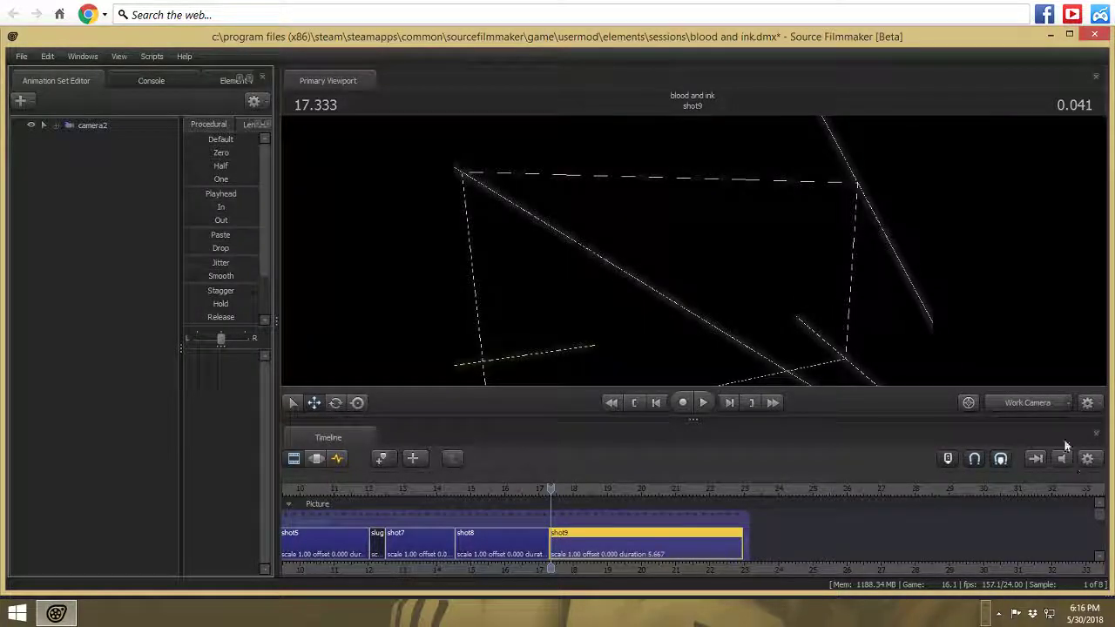
# - Fly the work camera around the map interior, then make camera2 the active scene camera of shot9
pyautogui.click(1070, 405)
pyautogui.click(691, 250)
pyautogui.moveTo(692, 249)
pyautogui.mouseDown()
pyautogui.moveTo(540, 200)
pyautogui.moveTo(662, 244)
pyautogui.moveTo(666, 270)
pyautogui.moveTo(645, 270)
pyautogui.moveTo(718, 261)
pyautogui.moveTo(695, 252)
pyautogui.mouseUp()
pyautogui.press('w')
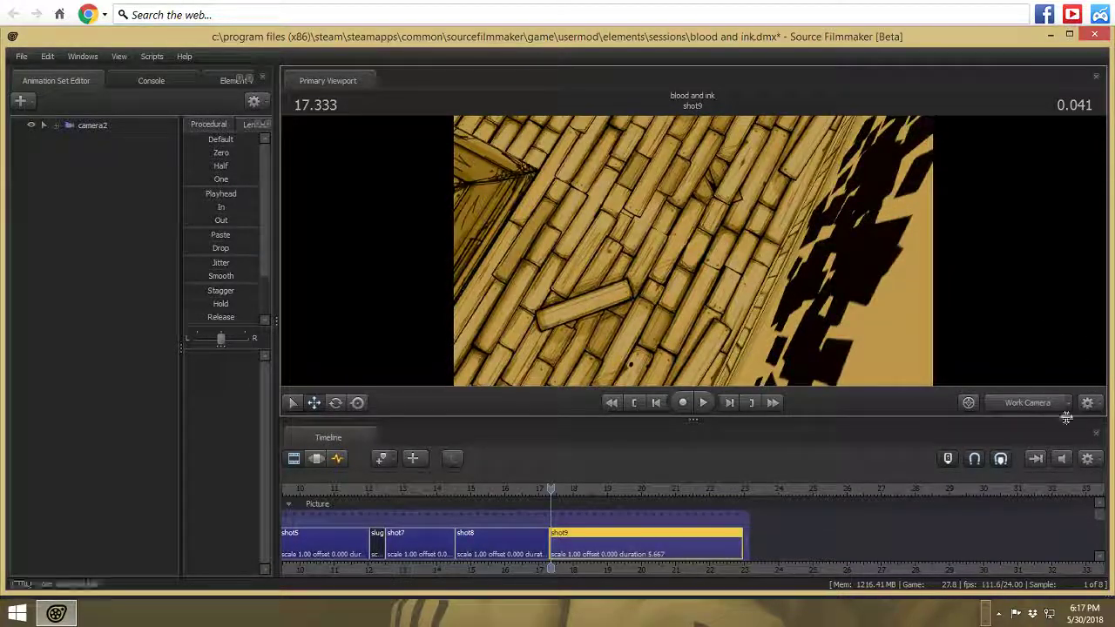
pyautogui.click(1028, 402)
pyautogui.moveTo(1020, 450)
pyautogui.click(945, 453)
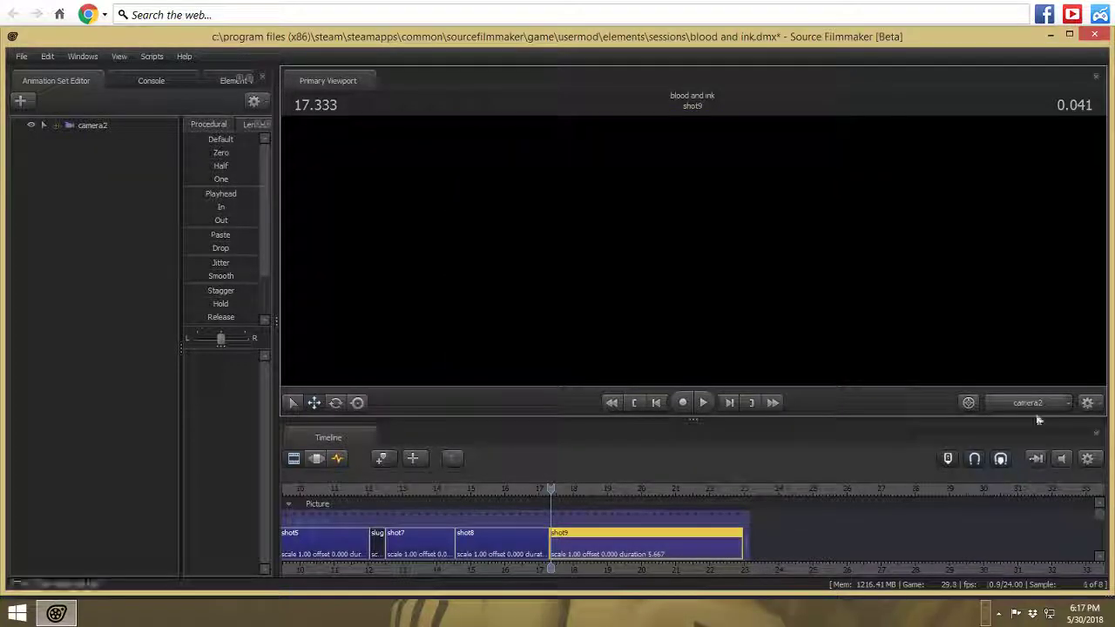
# - Select camera2 and, in the motion editor, fly it into the wooden room so it faces the open elevator shaft
pyautogui.click(94, 127)
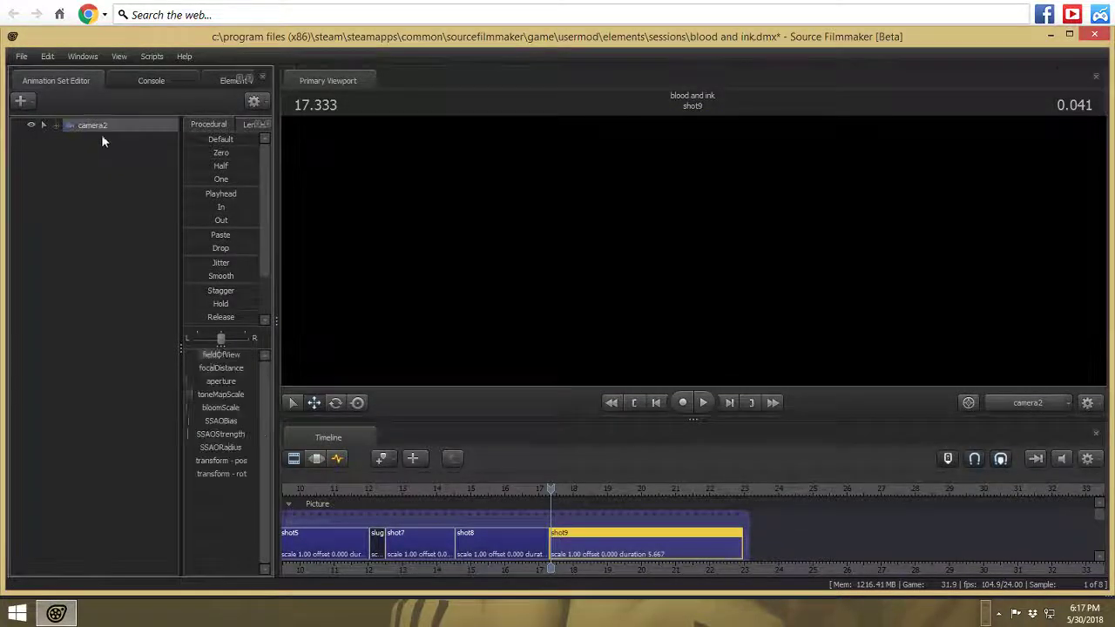
pyautogui.click(317, 458)
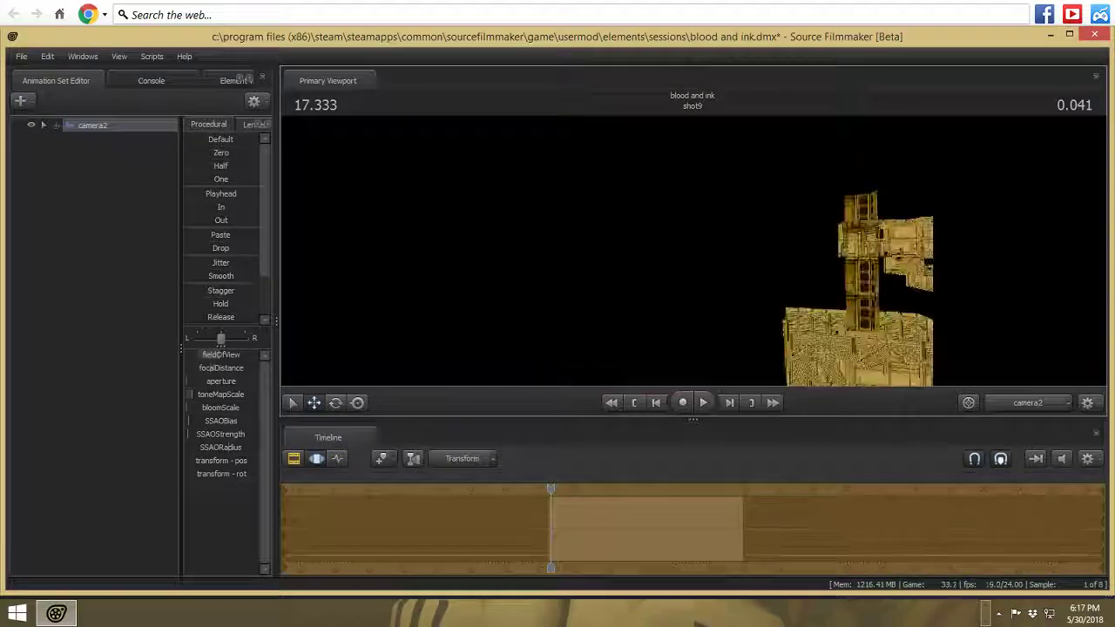
pyautogui.press('w')
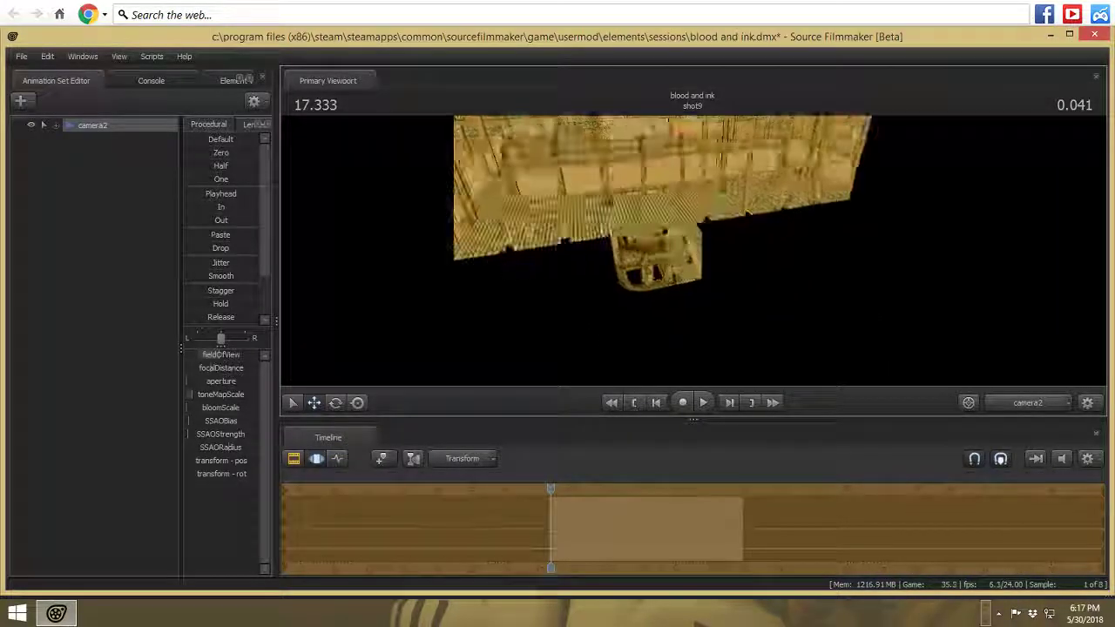
pyautogui.press('s')
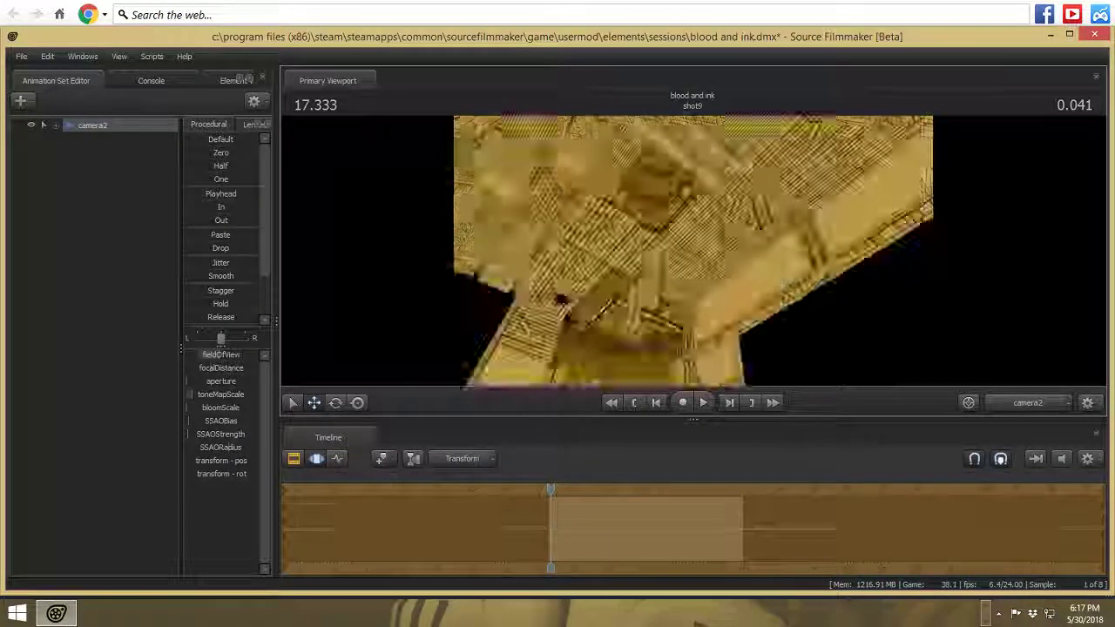
pyautogui.press('w')
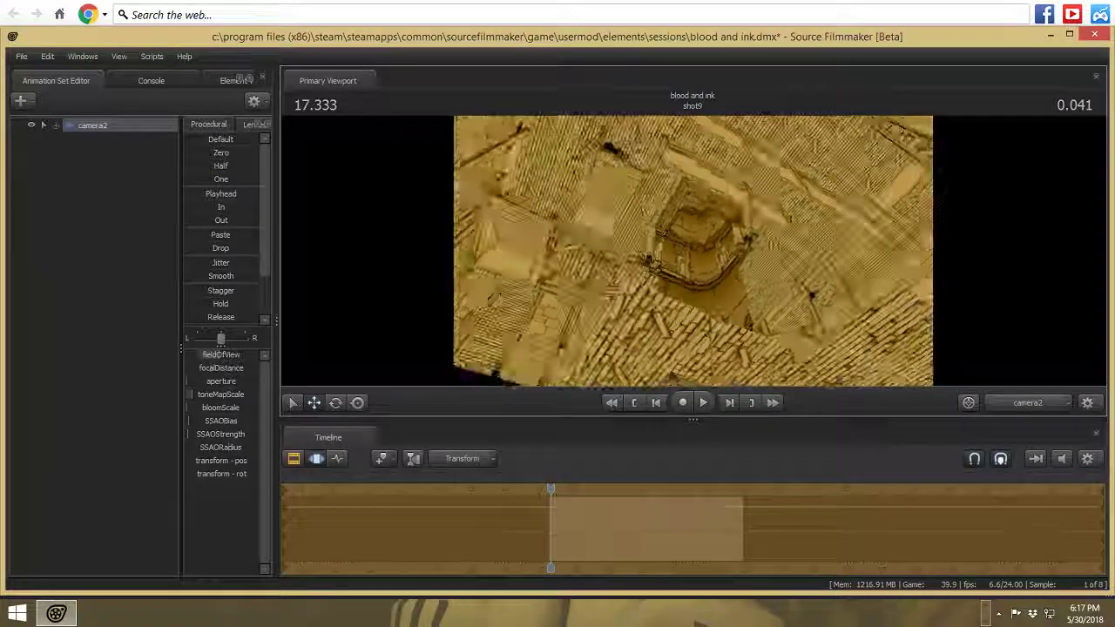
pyautogui.press('w')
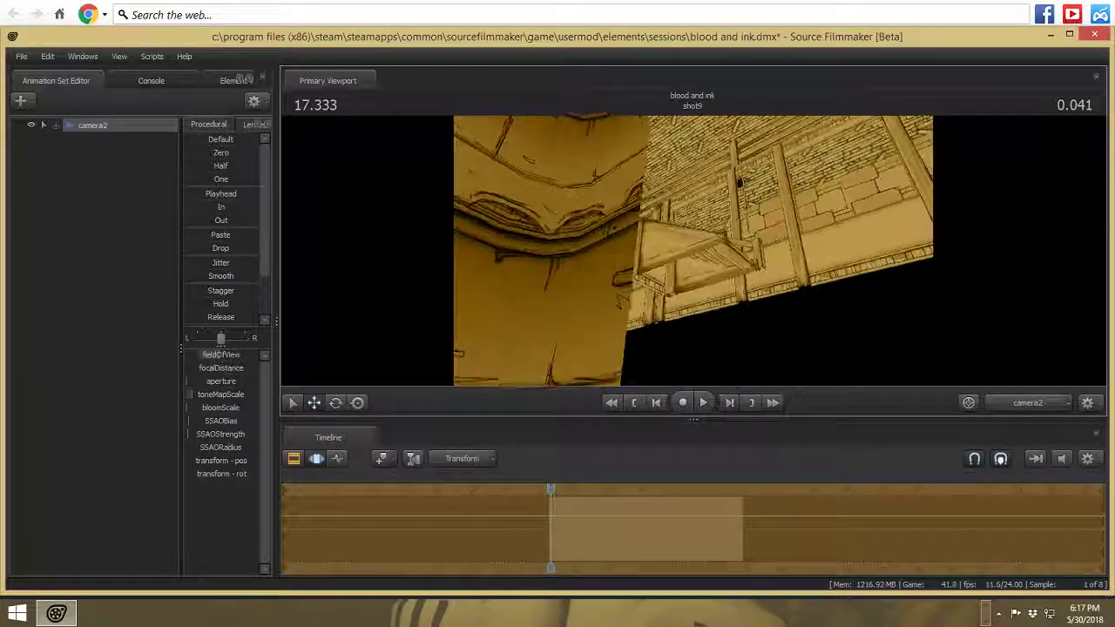
pyautogui.press('w')
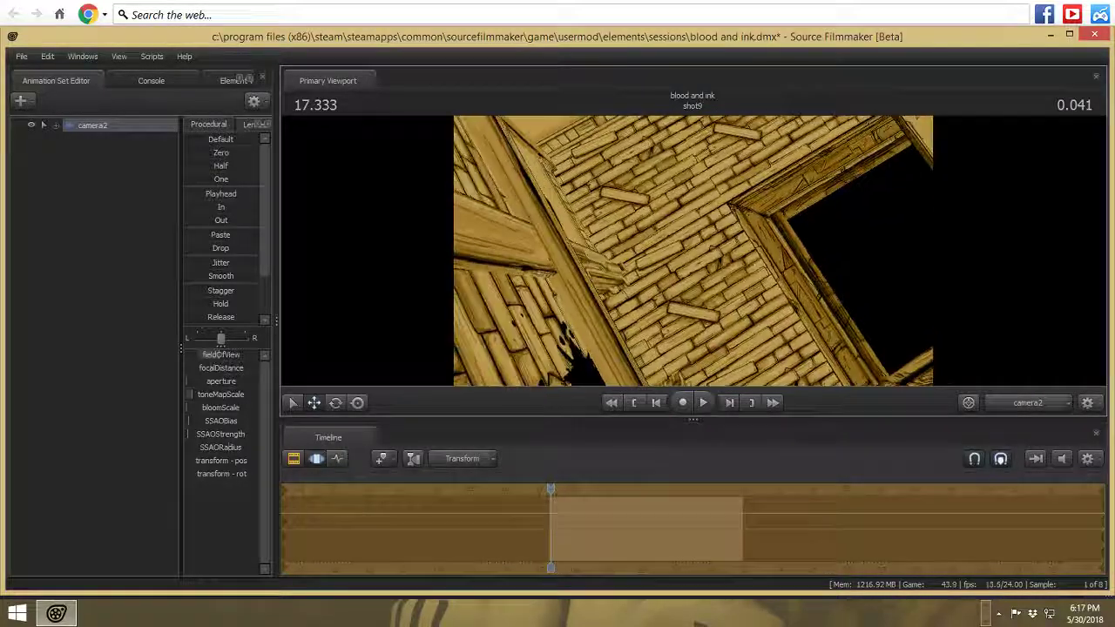
pyautogui.press('w')
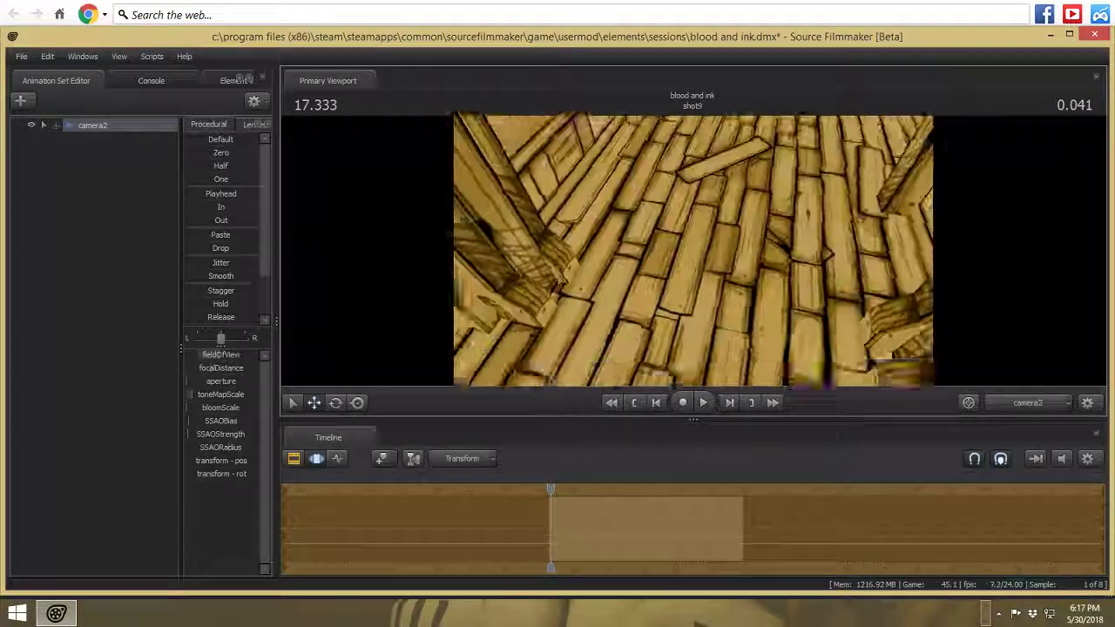
pyautogui.press('s')
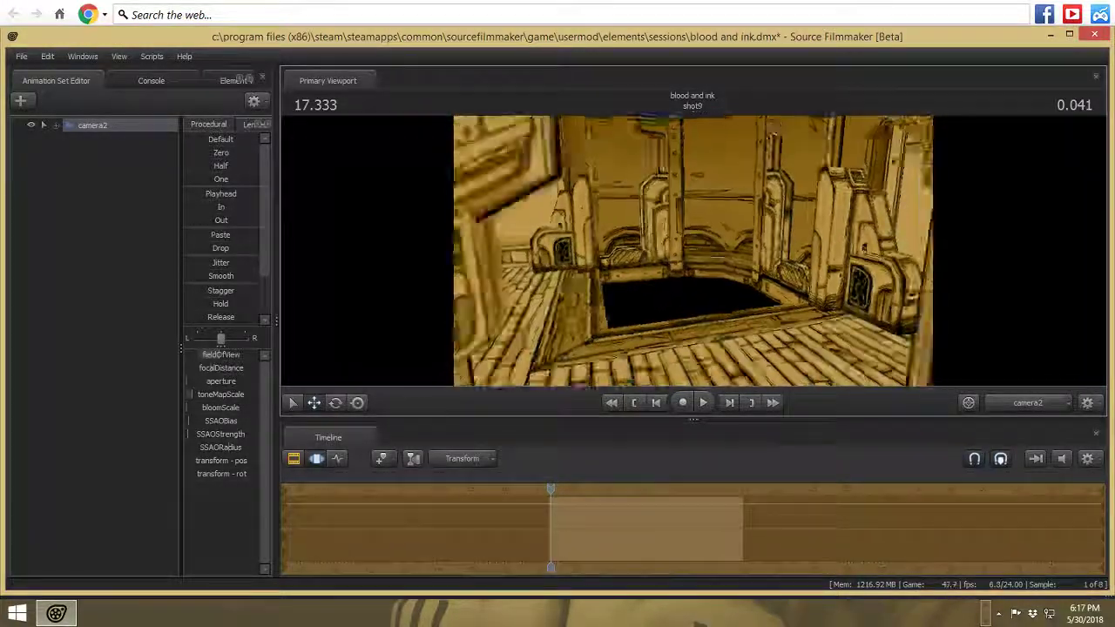
pyautogui.moveTo(220, 355); pyautogui.dragTo(220, 355)
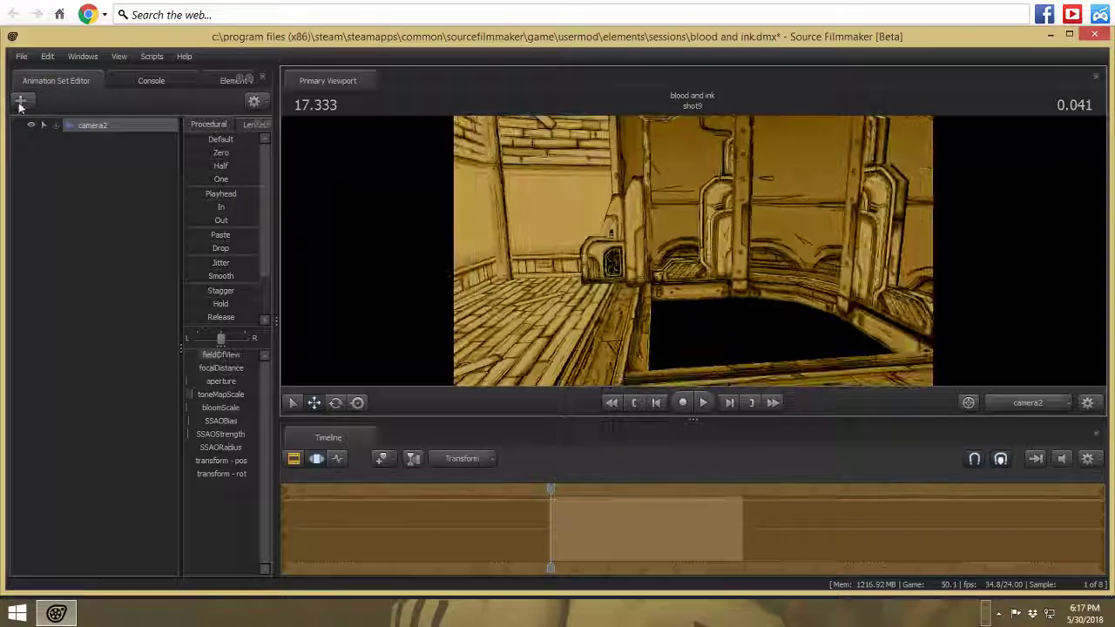
# - Find the lift model by filtering for "lift" and add lift.mdl from batim\ch3mappack to shot9 as an animation set
pyautogui.click(20, 100)
pyautogui.click(163, 144)
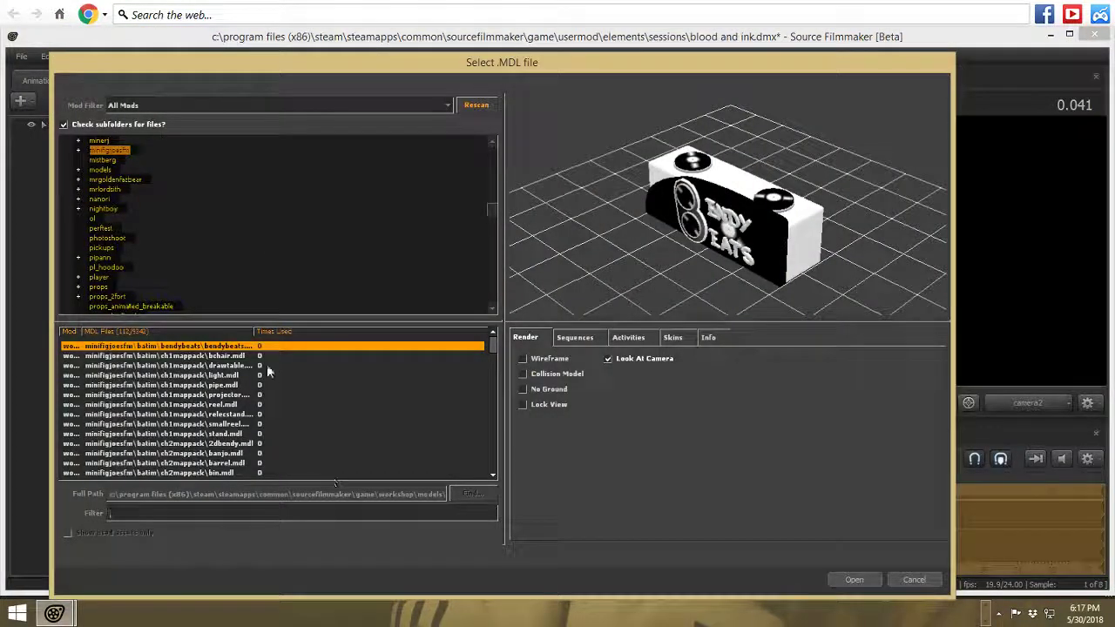
pyautogui.click(222, 424)
pyautogui.scroll(-2, 229, 398)
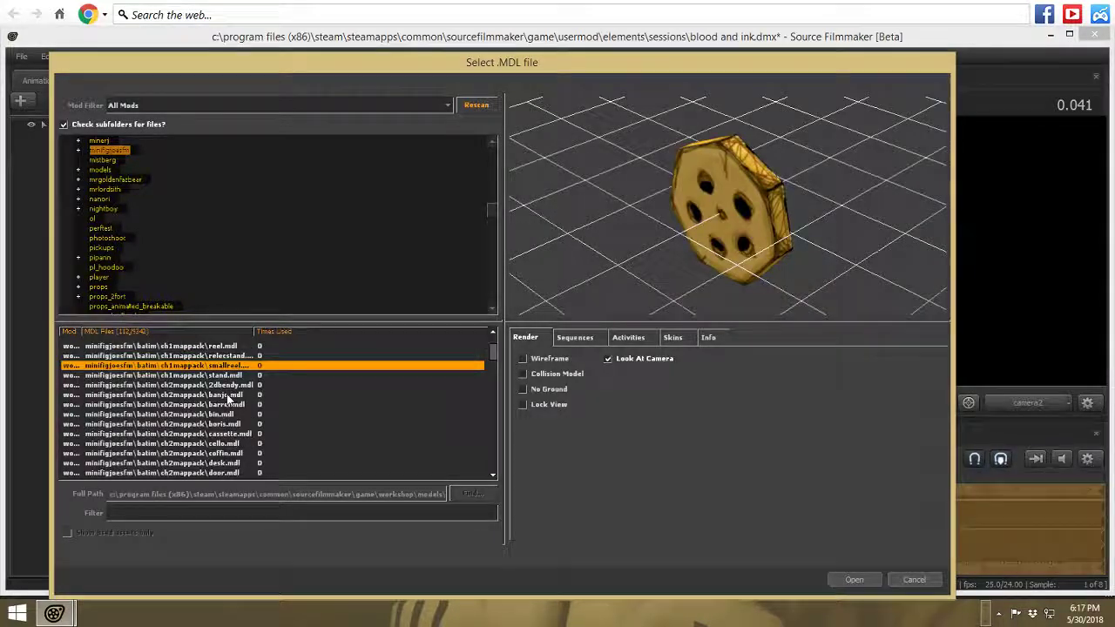
pyautogui.scroll(-7, 212, 460)
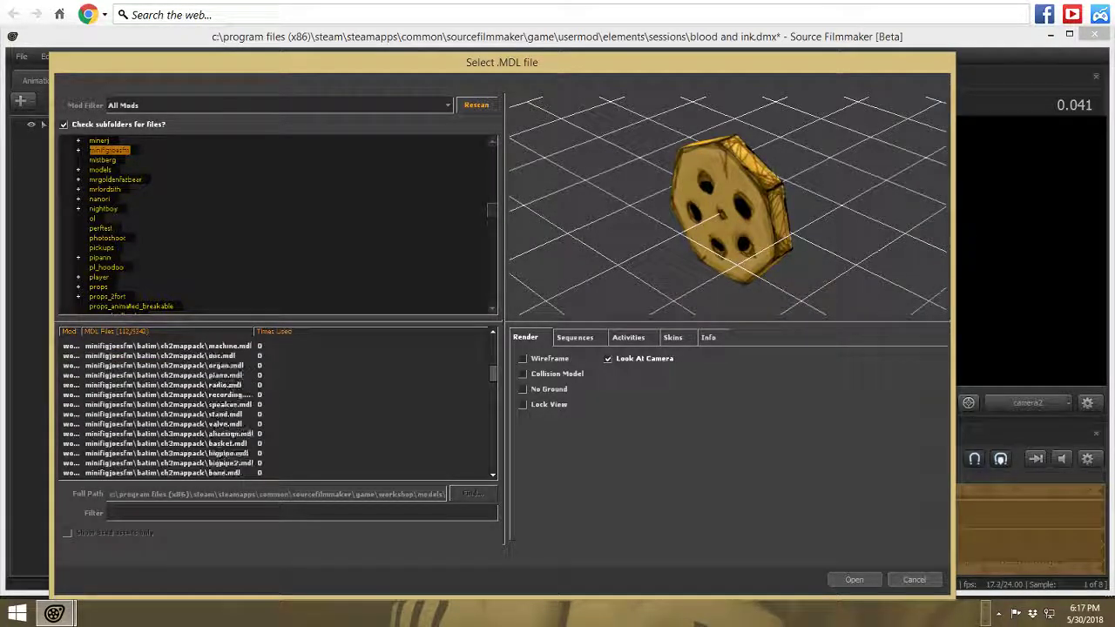
pyautogui.click(198, 514)
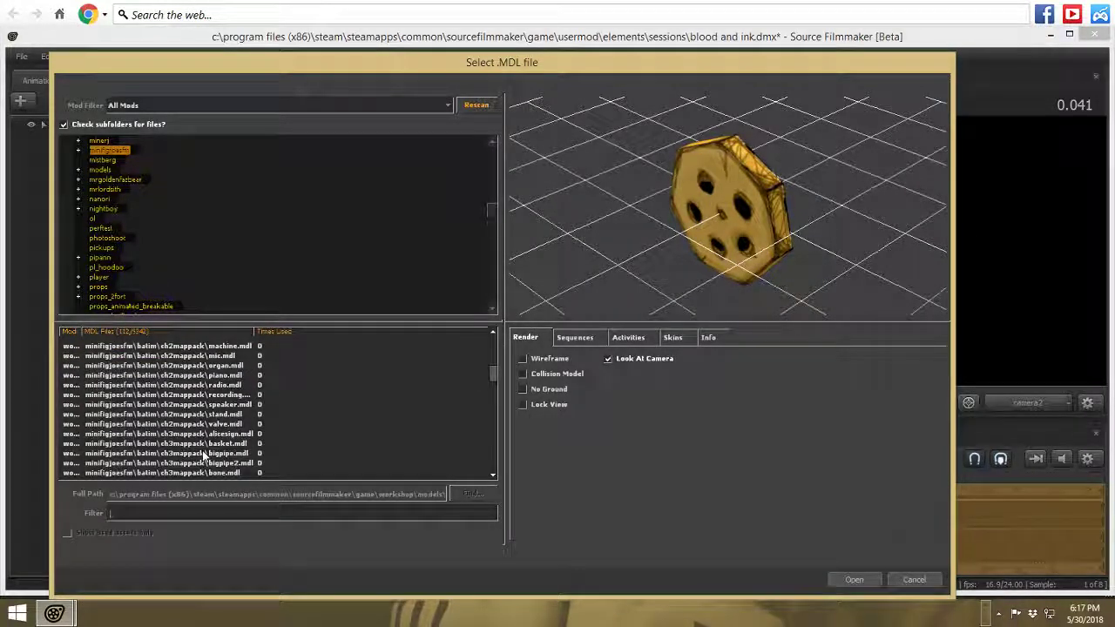
pyautogui.write('lift')
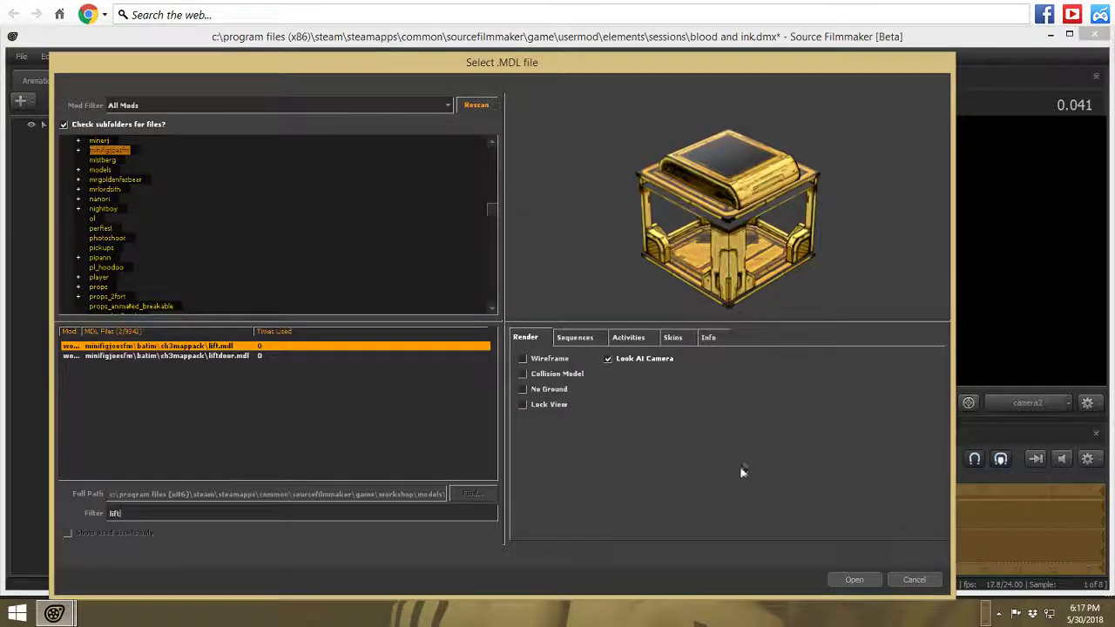
pyautogui.click(855, 580)
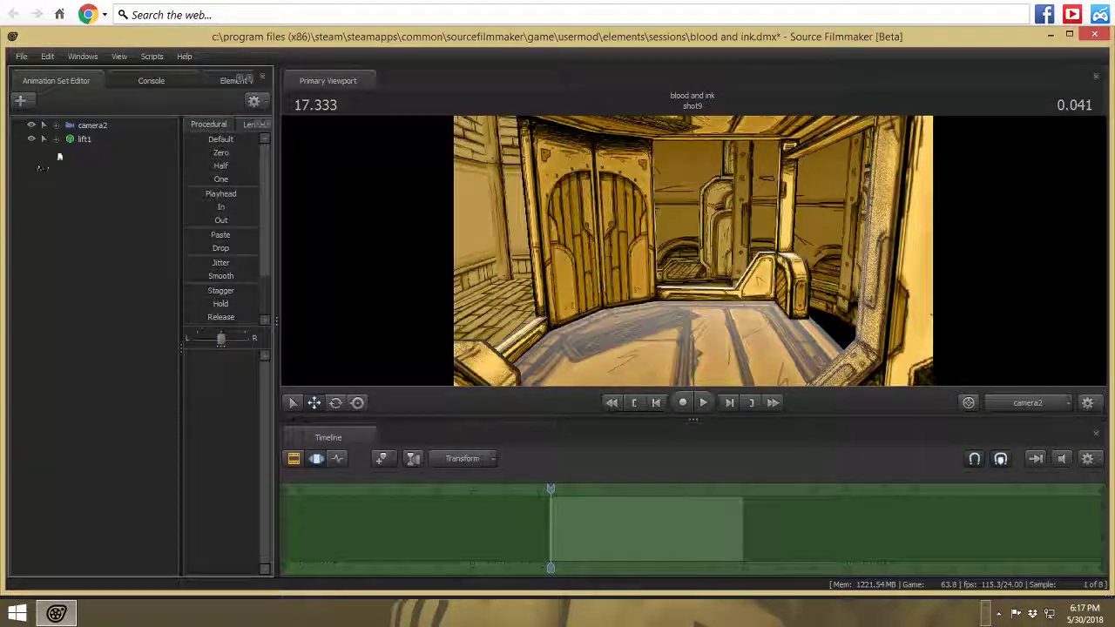
# - Move lift1 across into the open elevator shaft and lower it to sit level with the wooden floor
pyautogui.moveTo(697, 377); pyautogui.dragTo(605, 312)
pyautogui.click(336, 402)
pyautogui.click(314, 402)
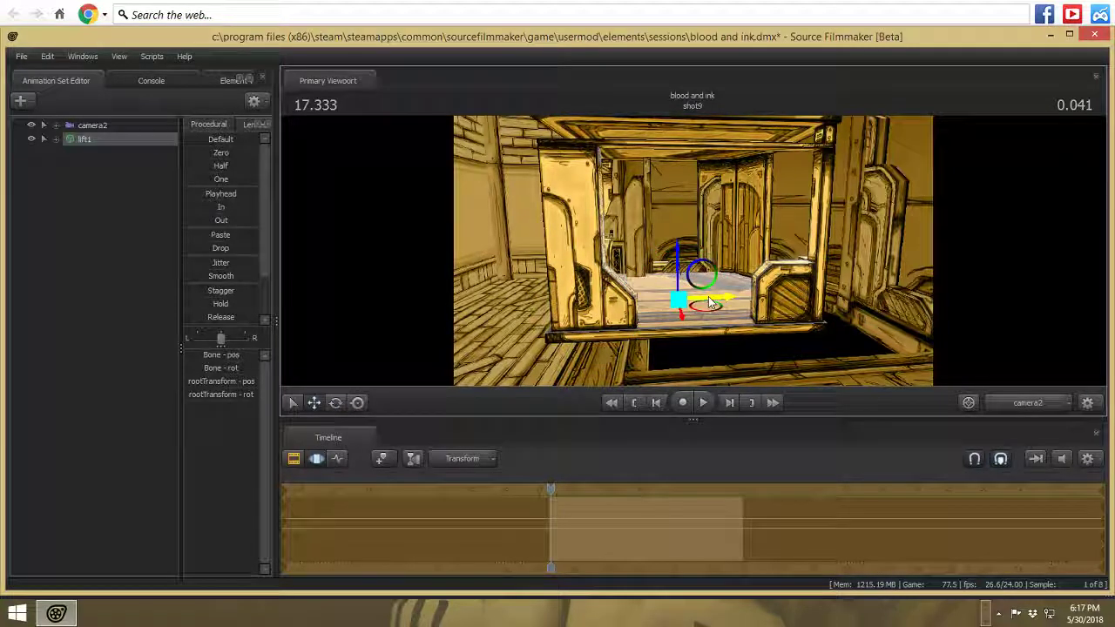
pyautogui.moveTo(710, 302); pyautogui.dragTo(776, 302)
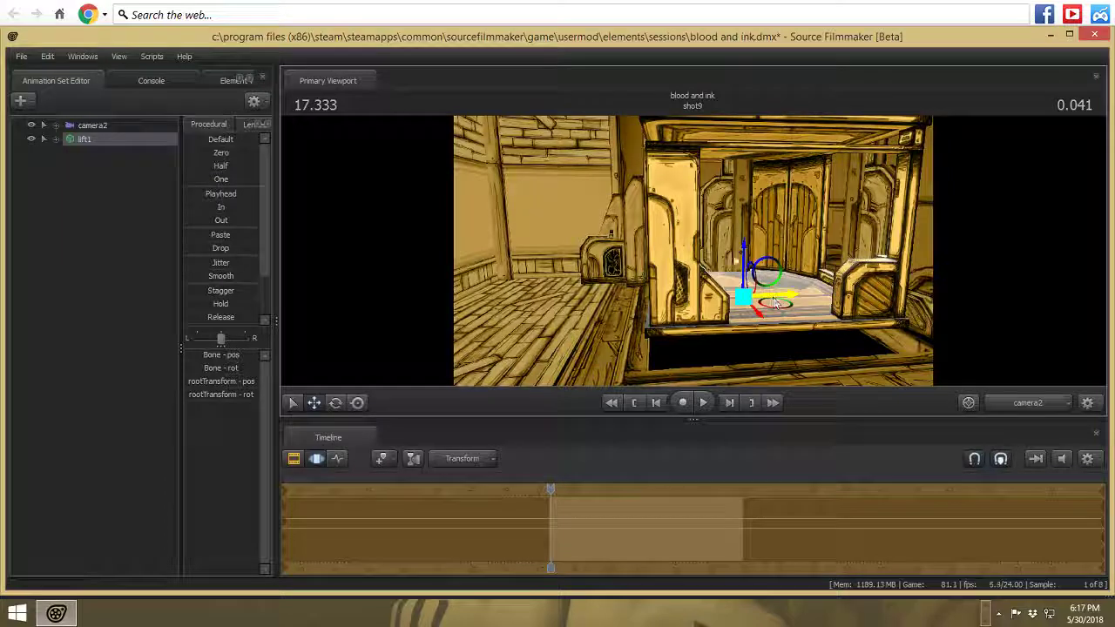
pyautogui.moveTo(746, 253); pyautogui.dragTo(746, 276)
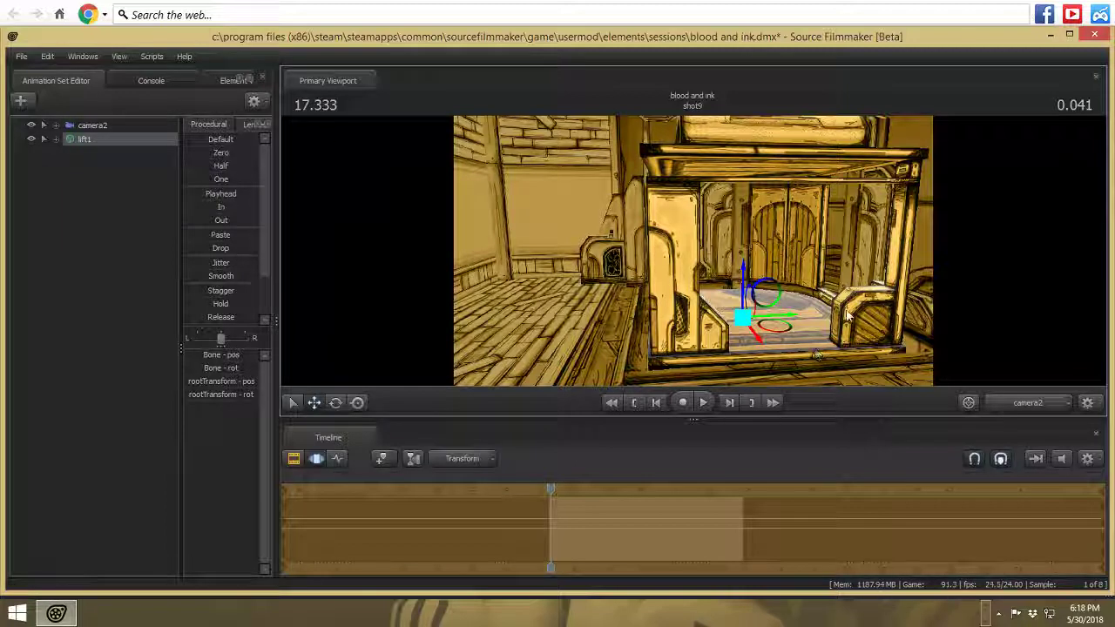
# - View the scene through the work camera and fly around the lift to check how its corner fits in the shaft
pyautogui.click(1031, 409)
pyautogui.moveTo(784, 279); pyautogui.dragTo(845, 200)
pyautogui.moveTo(705, 253); pyautogui.dragTo(689, 359)
pyautogui.click(336, 405)
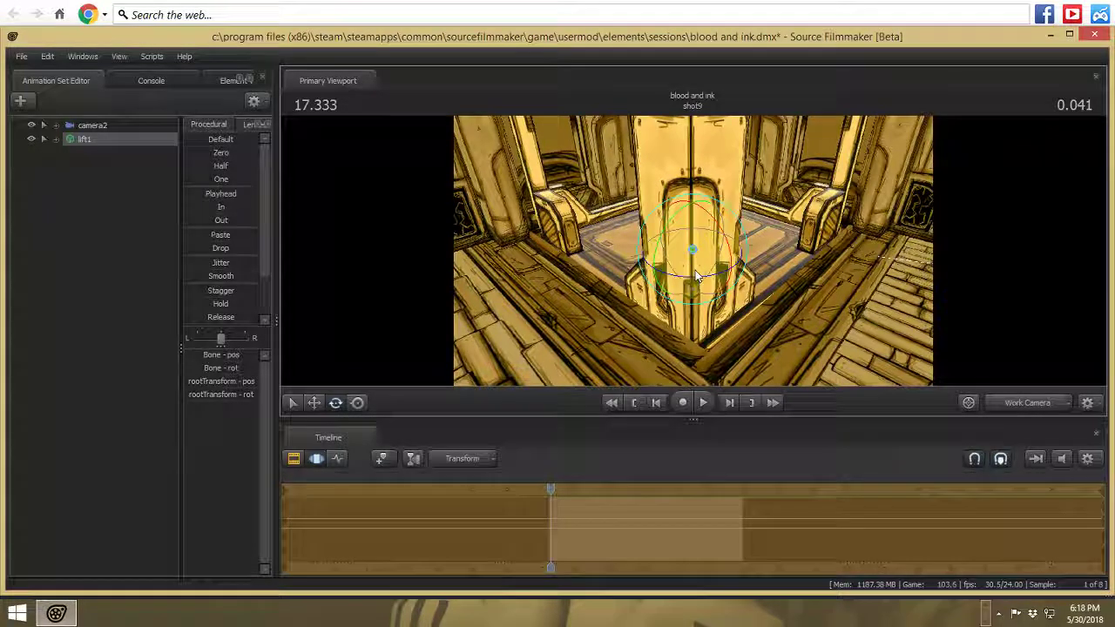
pyautogui.moveTo(697, 277); pyautogui.dragTo(698, 277)
# - Add the liftdoor.mdl model from batim\ch3mappack to shot9 as an animation set
pyautogui.click(22, 102)
pyautogui.click(155, 142)
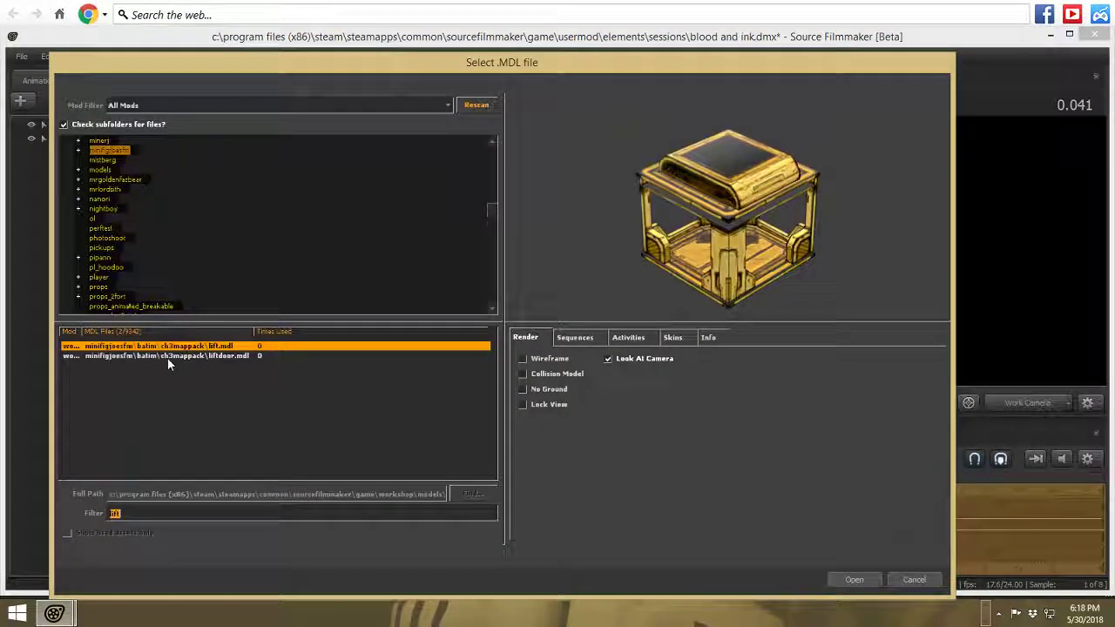
pyautogui.click(168, 359)
pyautogui.click(869, 582)
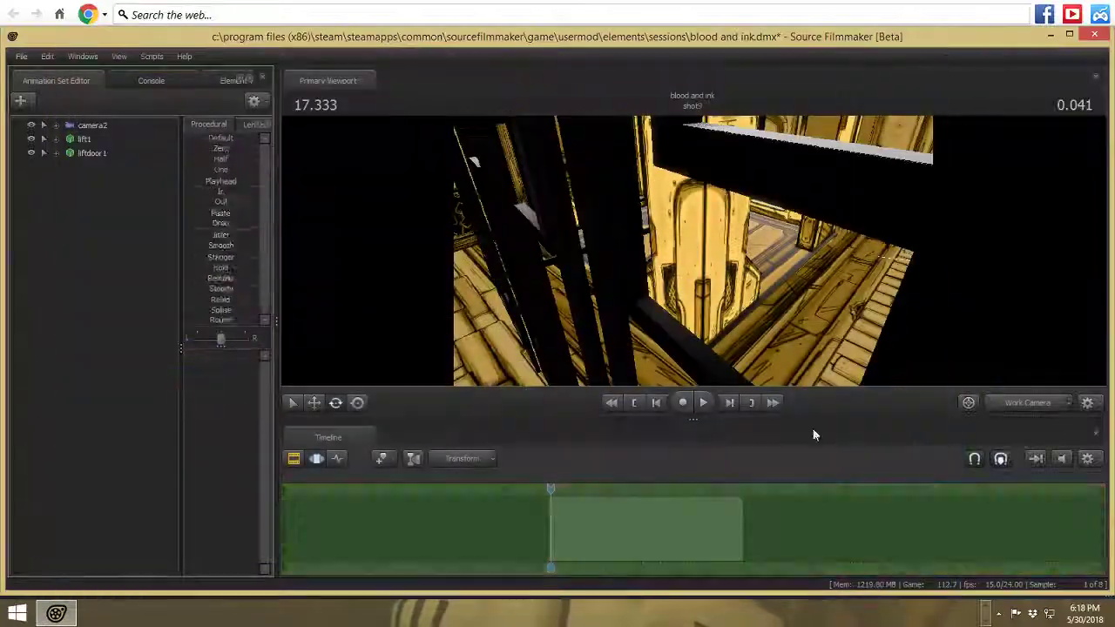
# - Select liftdoor1, turn it upright, and lower it behind the lift's front corner post
pyautogui.click(103, 150)
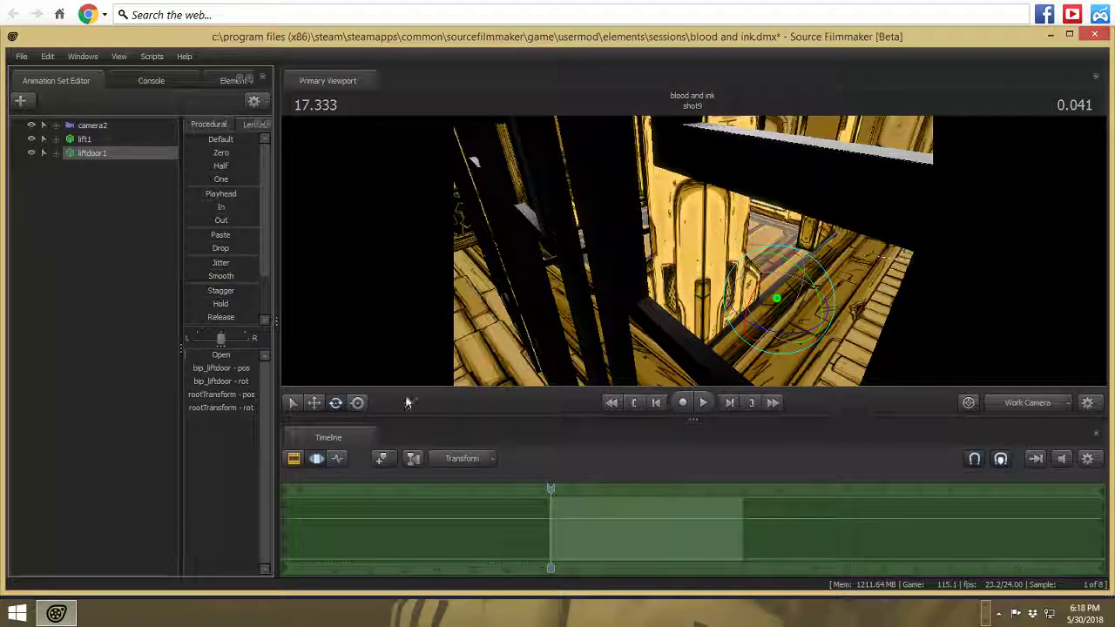
pyautogui.moveTo(781, 344); pyautogui.dragTo(832, 305)
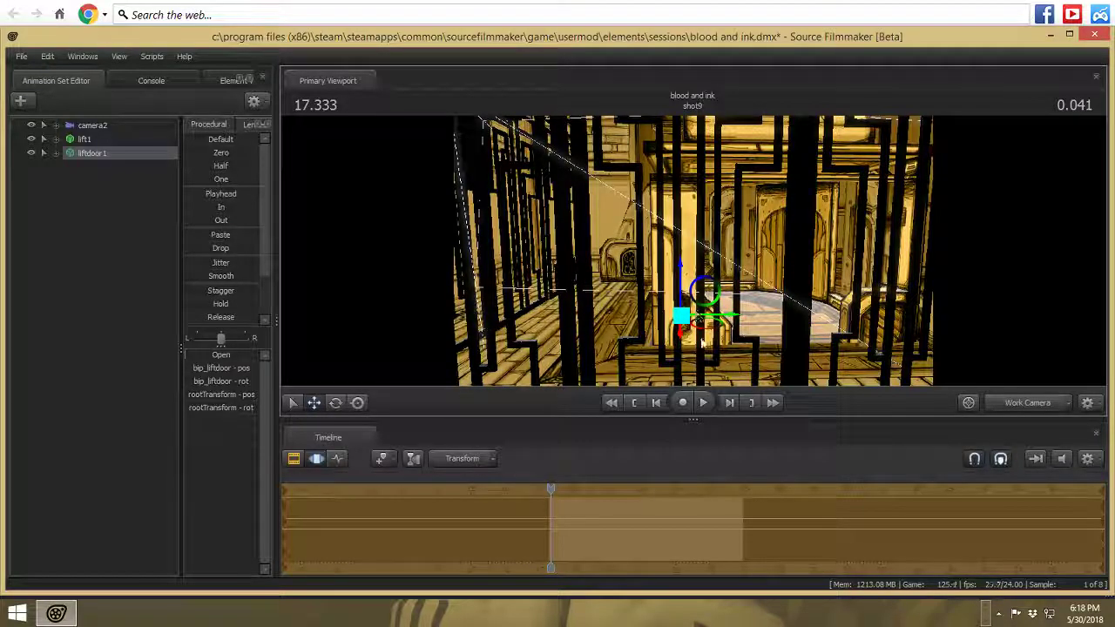
pyautogui.moveTo(701, 277); pyautogui.dragTo(701, 277)
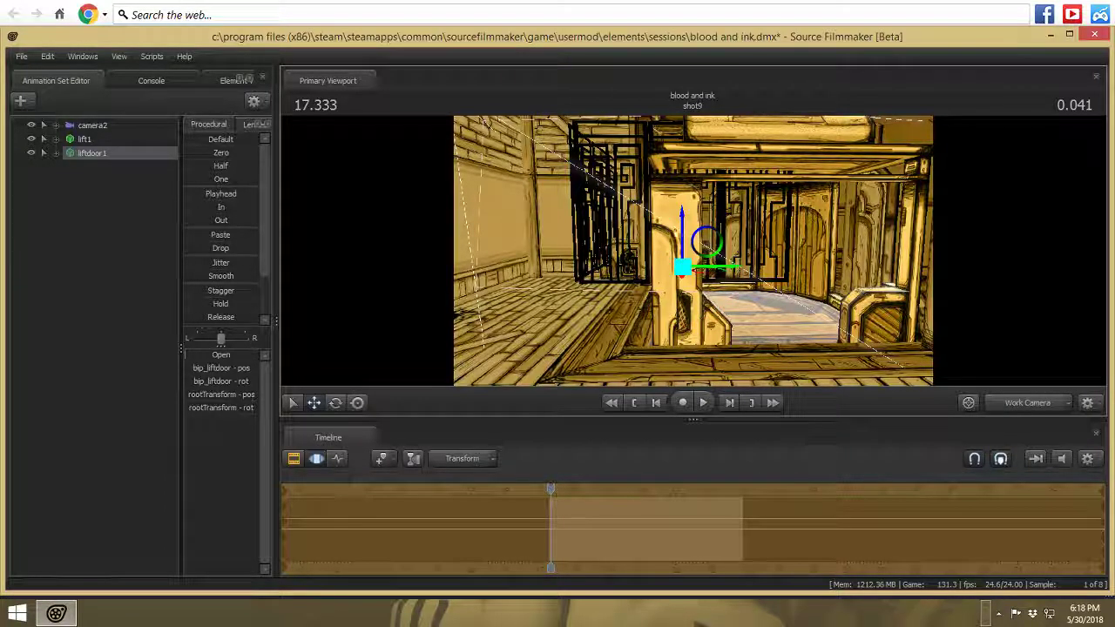
pyautogui.moveTo(683, 237); pyautogui.dragTo(680, 257)
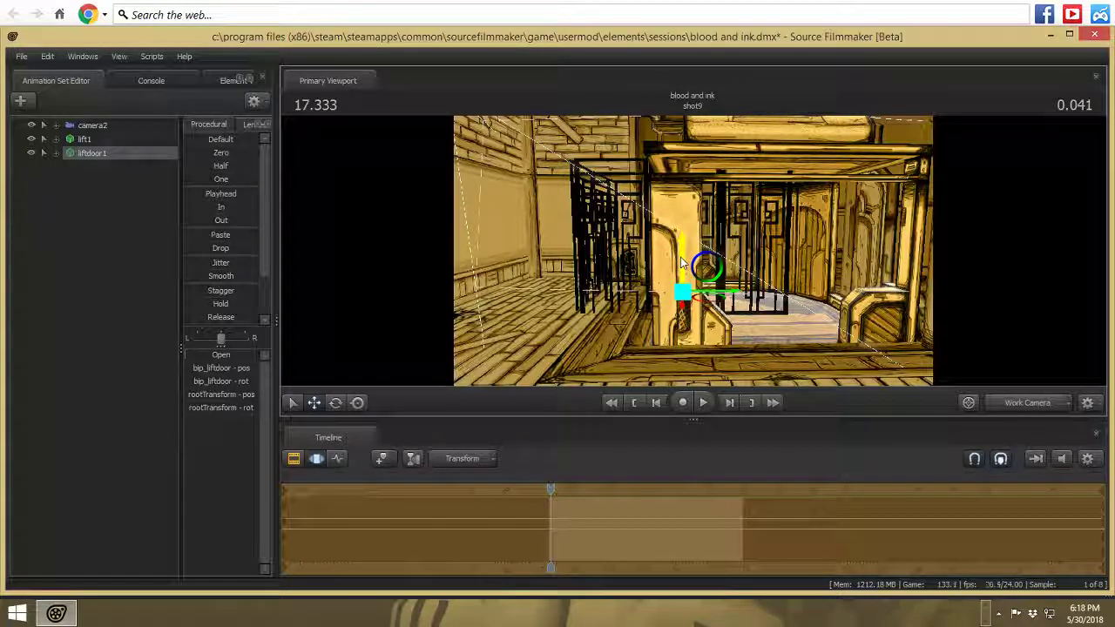
# - Rotate liftdoor1 so the gates tilt sideways and turn at an angle to the lift opening
pyautogui.click(340, 407)
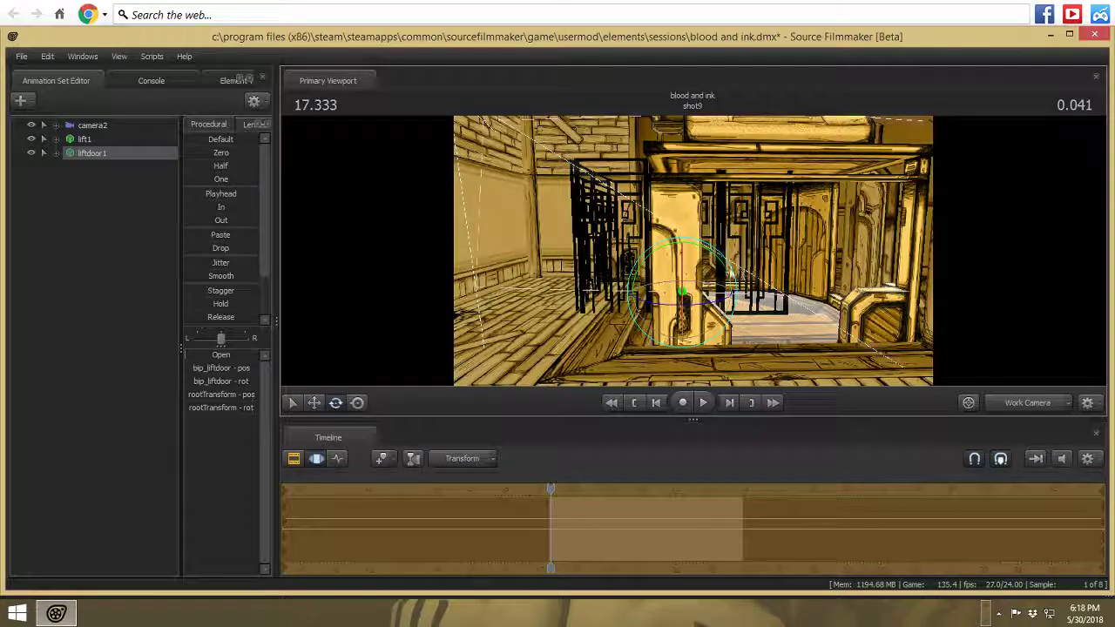
pyautogui.moveTo(723, 273); pyautogui.dragTo(719, 319)
pyautogui.press('w')
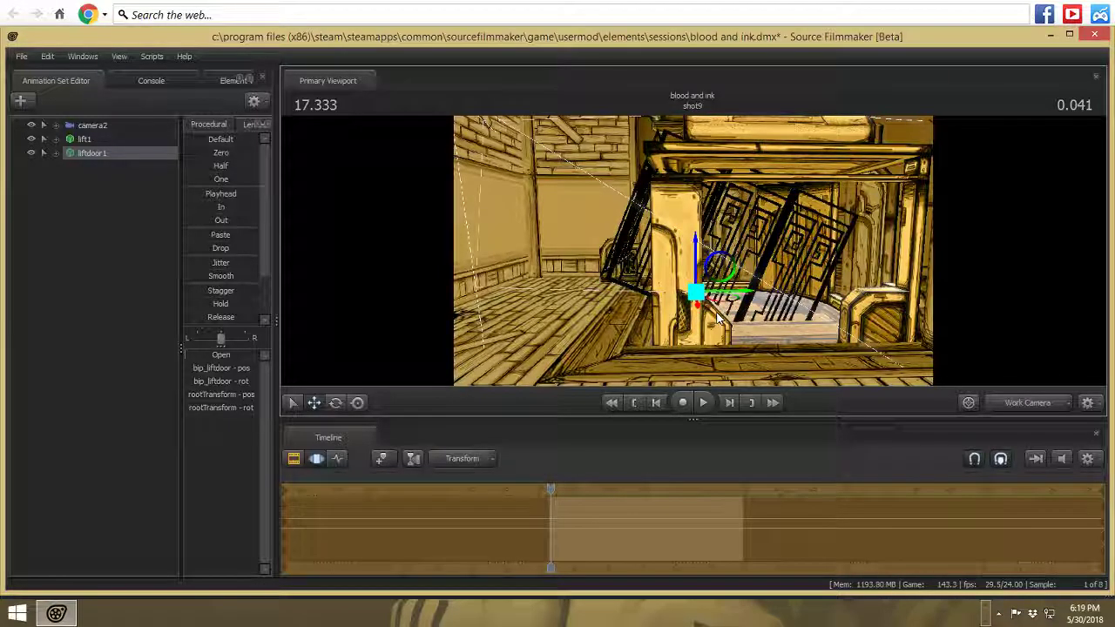
pyautogui.click(336, 403)
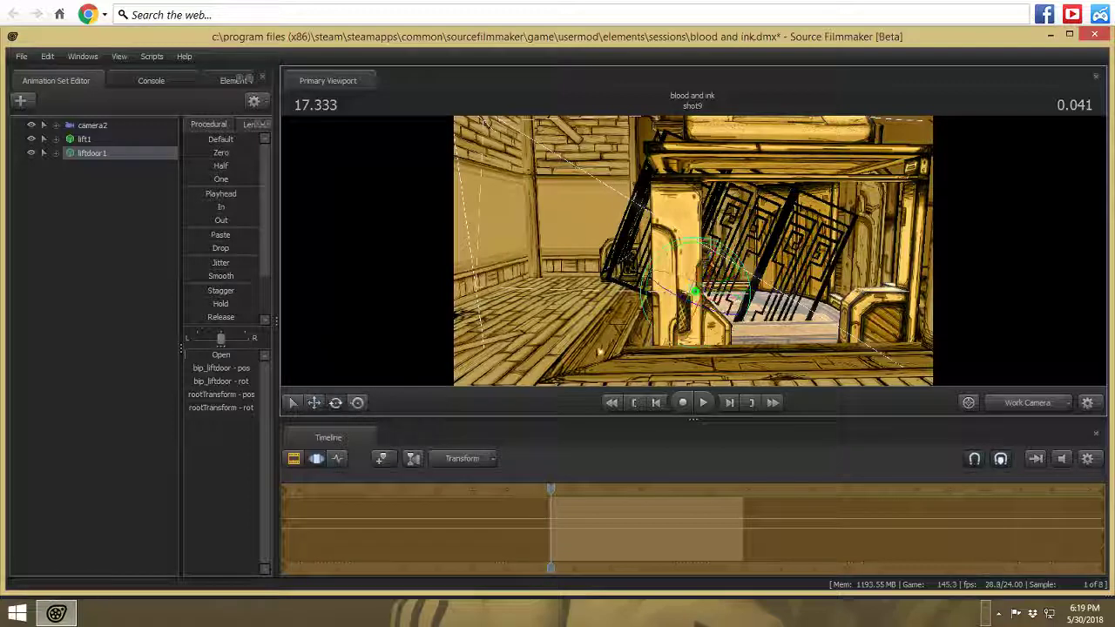
pyautogui.moveTo(727, 295); pyautogui.dragTo(736, 324)
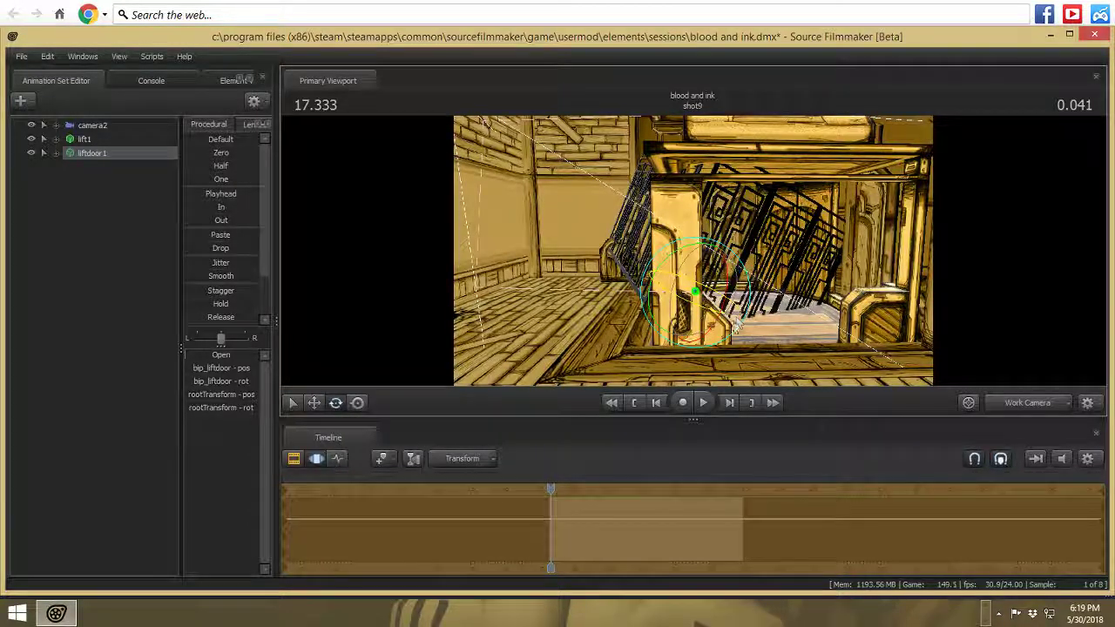
# - Move the tilted liftdoor1 sideways and forward so it stands within the lift's front opening
pyautogui.click(314, 403)
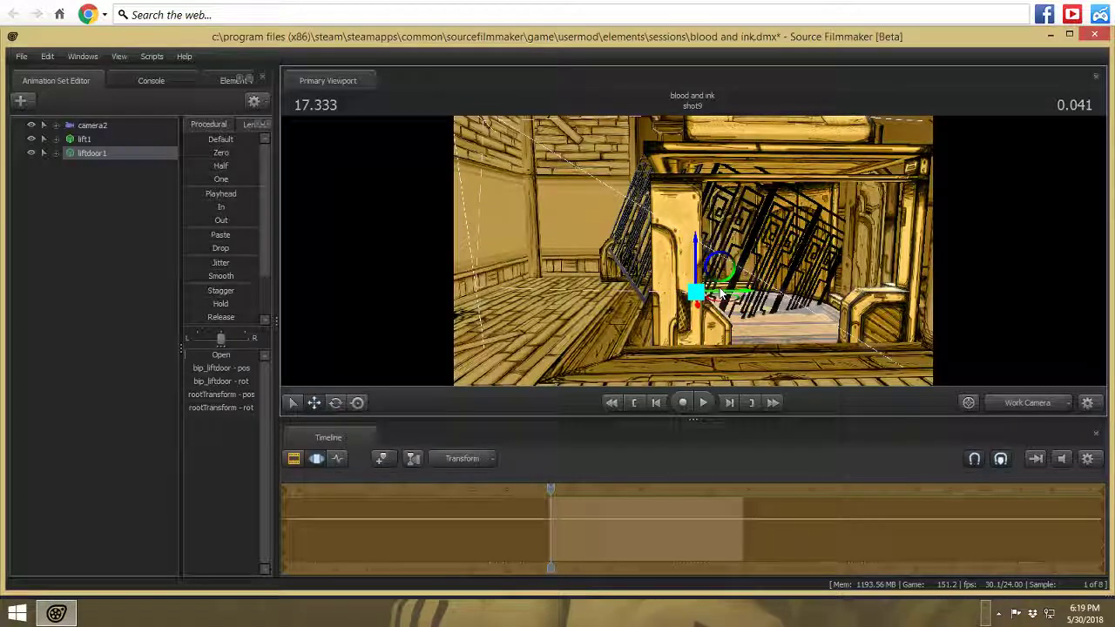
pyautogui.moveTo(720, 298); pyautogui.dragTo(736, 298)
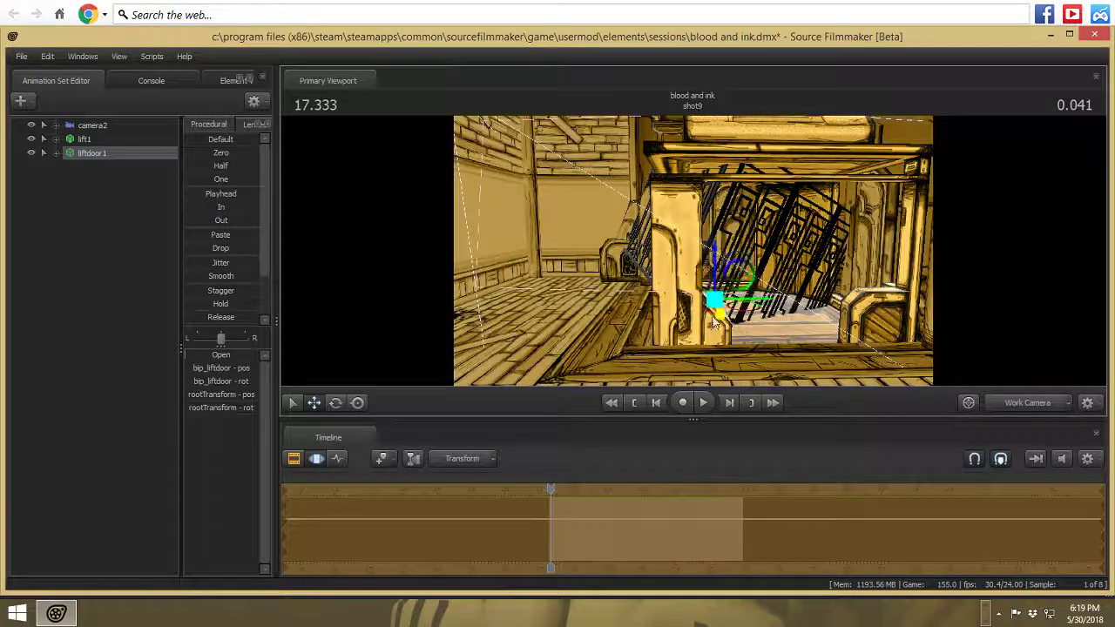
pyautogui.moveTo(712, 320); pyautogui.dragTo(784, 303)
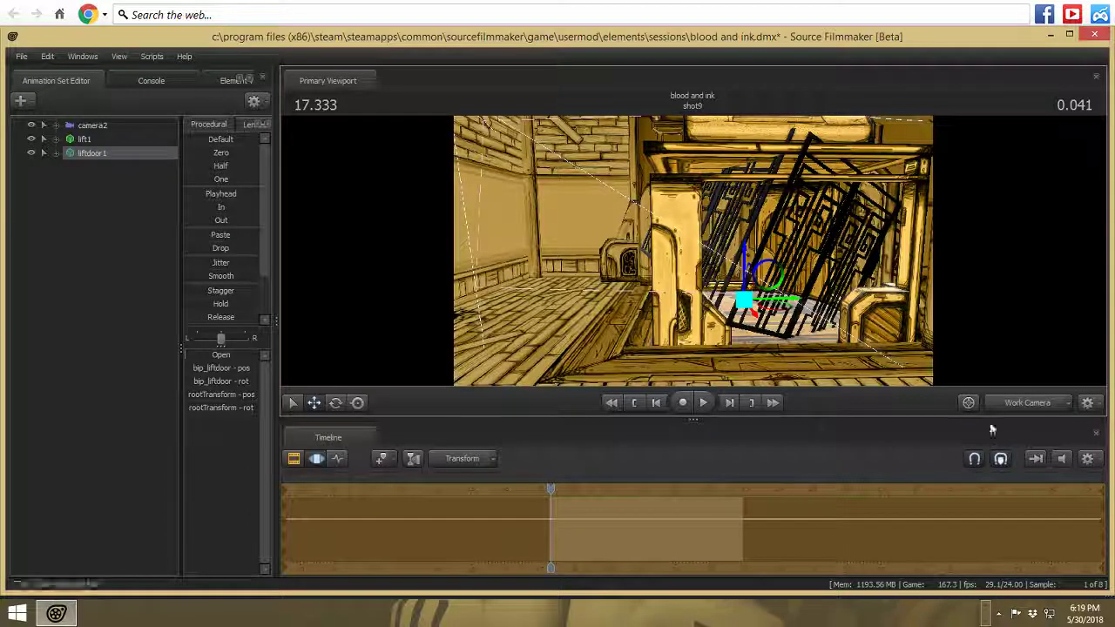
pyautogui.click(20, 100)
pyautogui.click(162, 150)
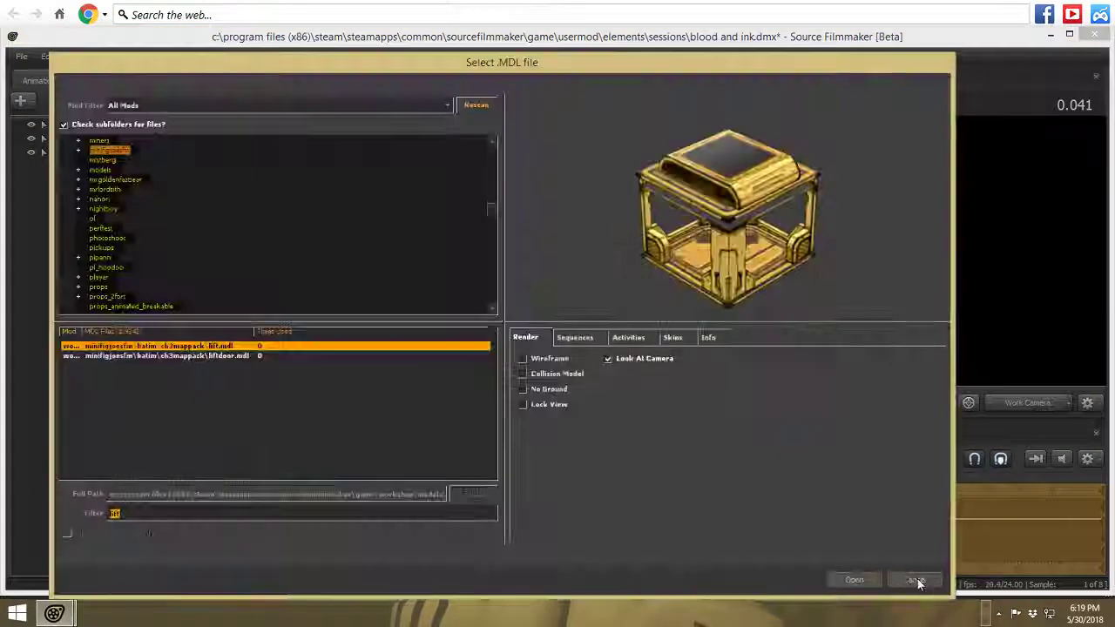
pyautogui.click(903, 581)
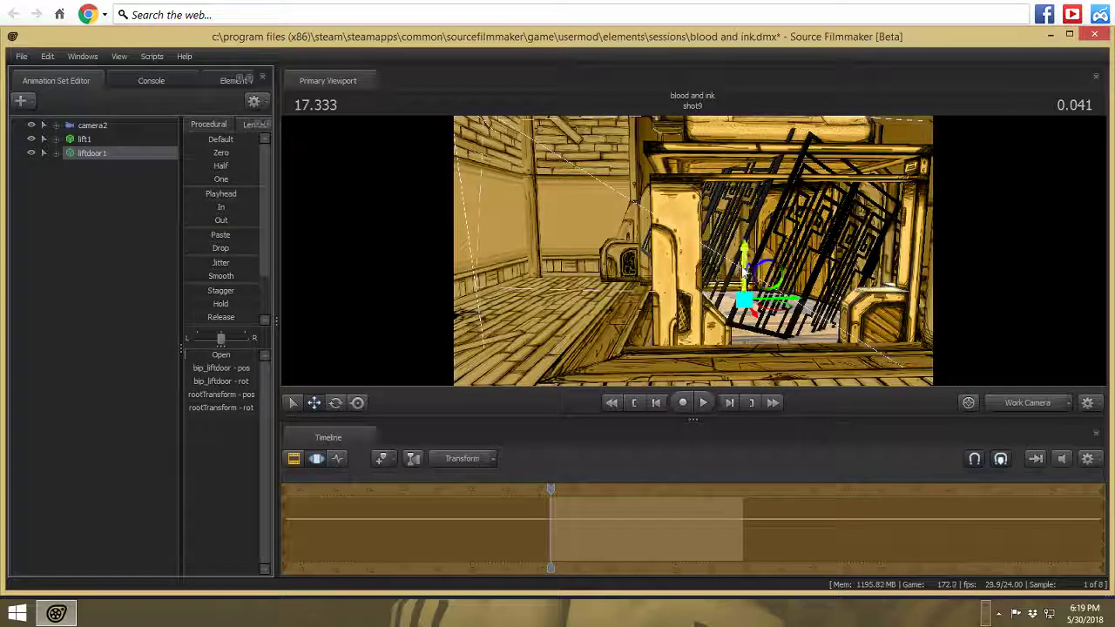
# - Lower liftdoor1 toward the lift floor and shift it slightly back into the cabin
pyautogui.moveTo(746, 271); pyautogui.dragTo(748, 287)
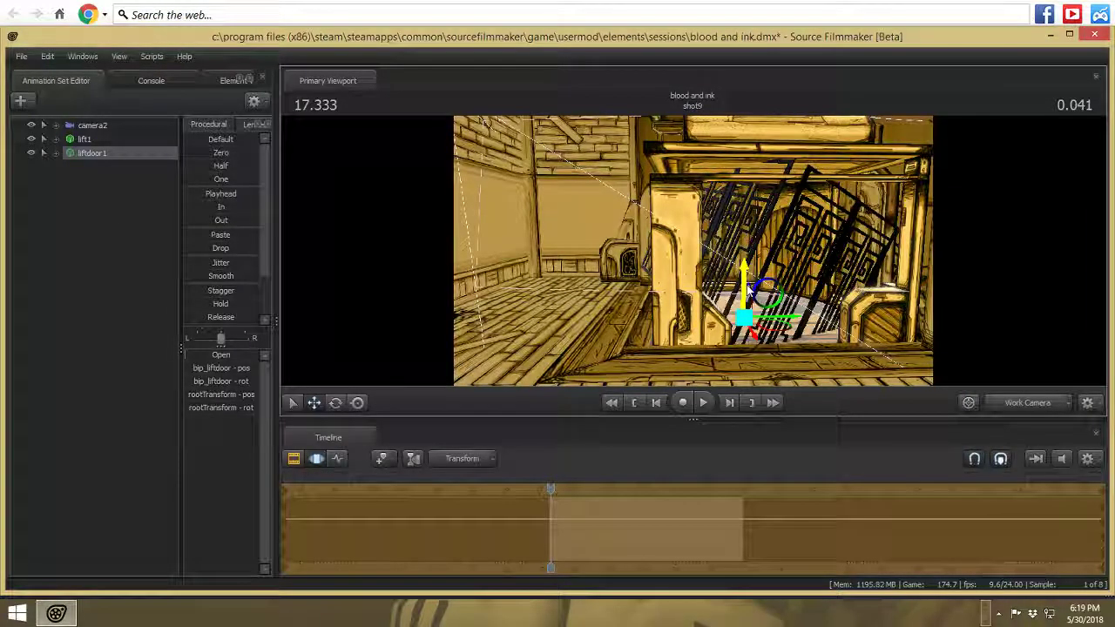
pyautogui.moveTo(754, 342); pyautogui.dragTo(753, 333)
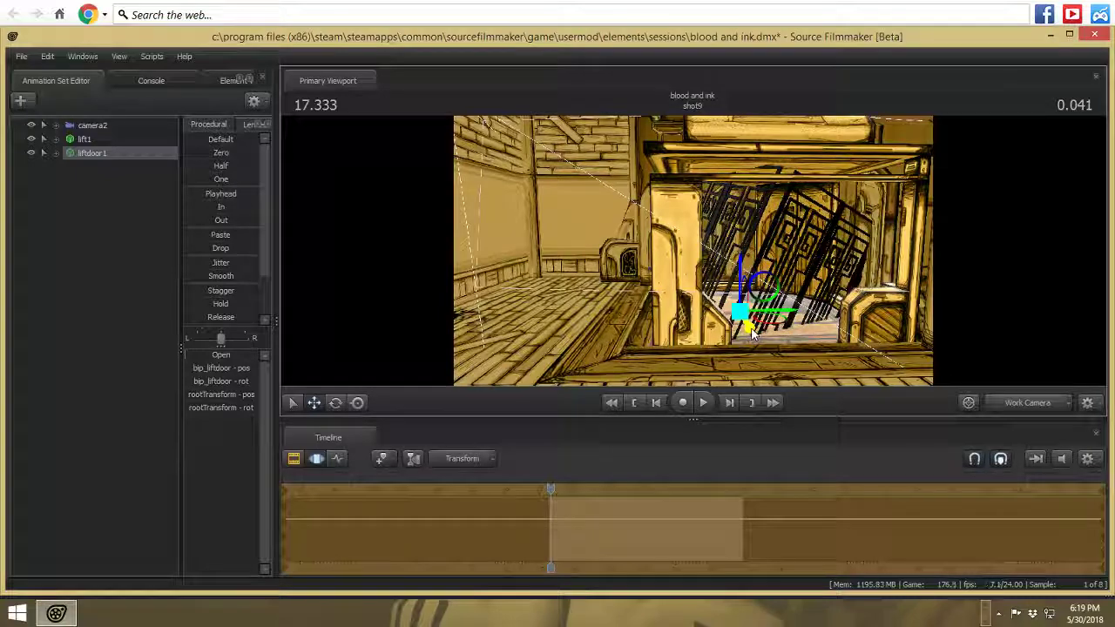
# - Begin adding a new model, look through the model folders, and clear the lift filter
pyautogui.click(16, 100)
pyautogui.click(133, 146)
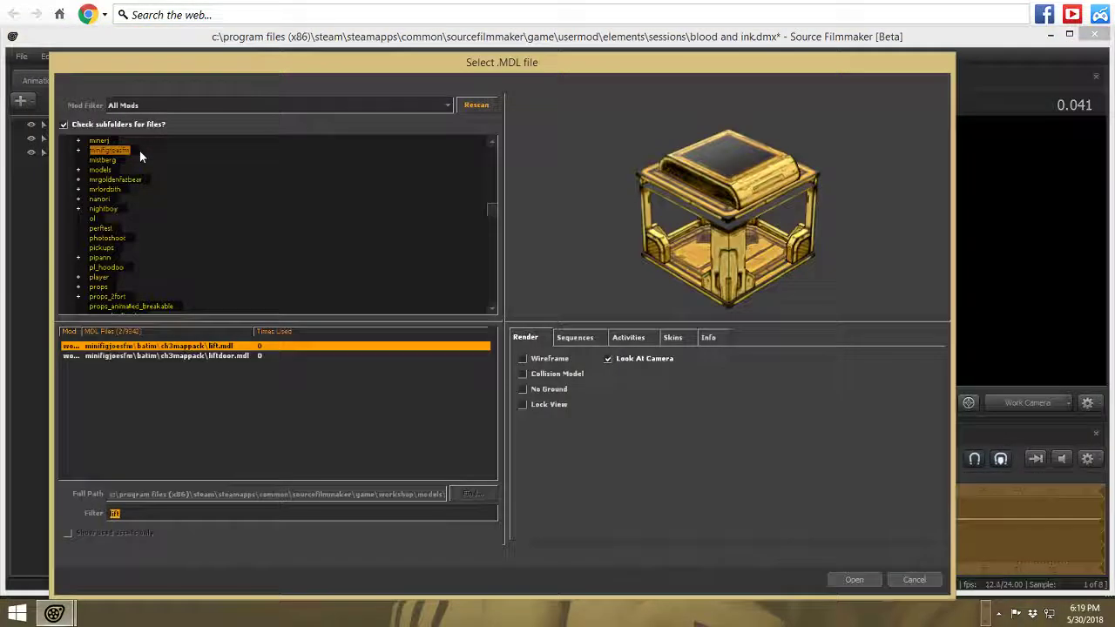
pyautogui.scroll(10, 134, 187)
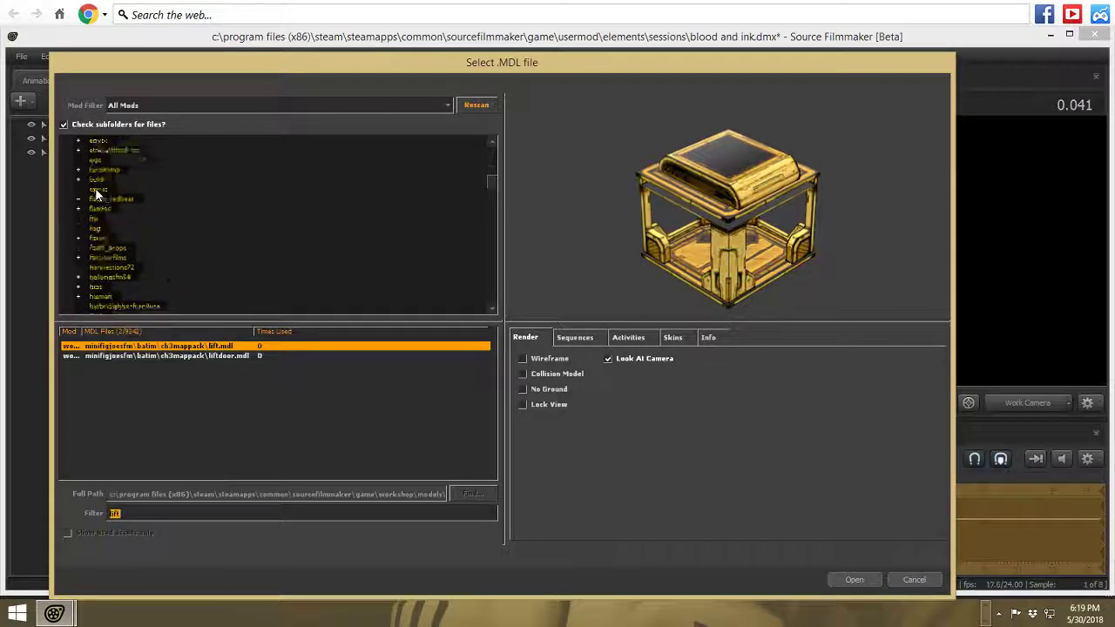
pyautogui.scroll(-10, 121, 188)
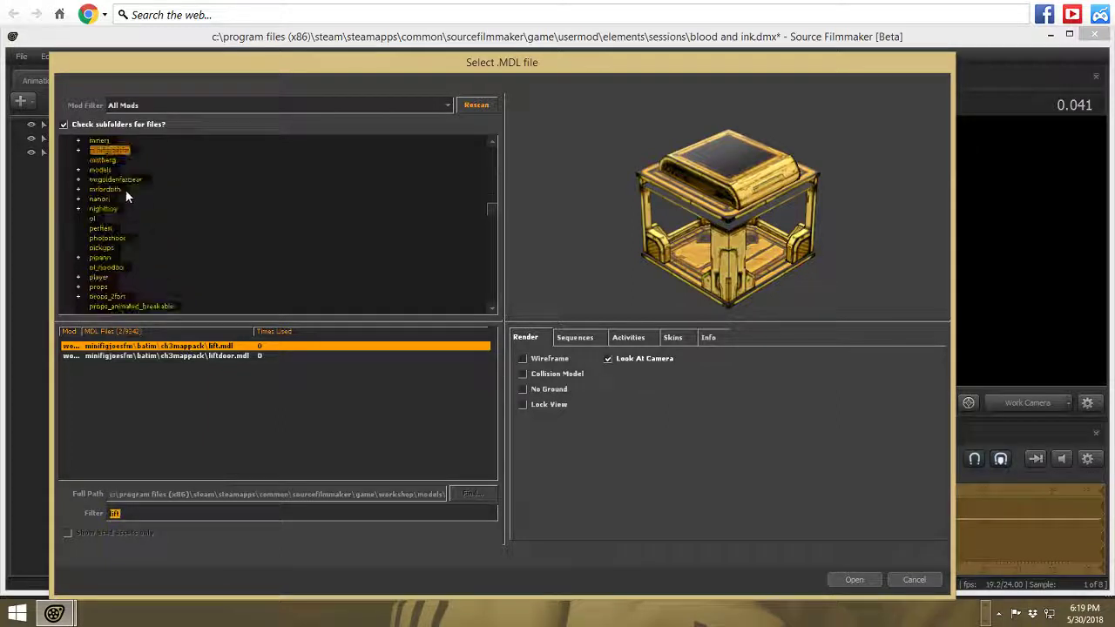
pyautogui.scroll(10, 119, 190)
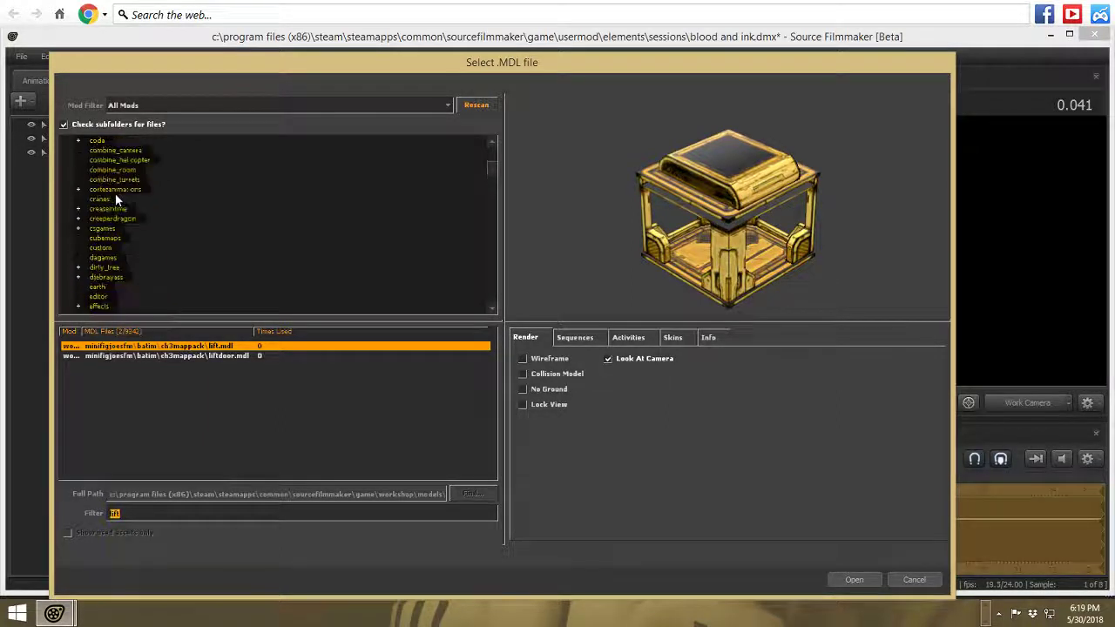
pyautogui.scroll(-10, 120, 203)
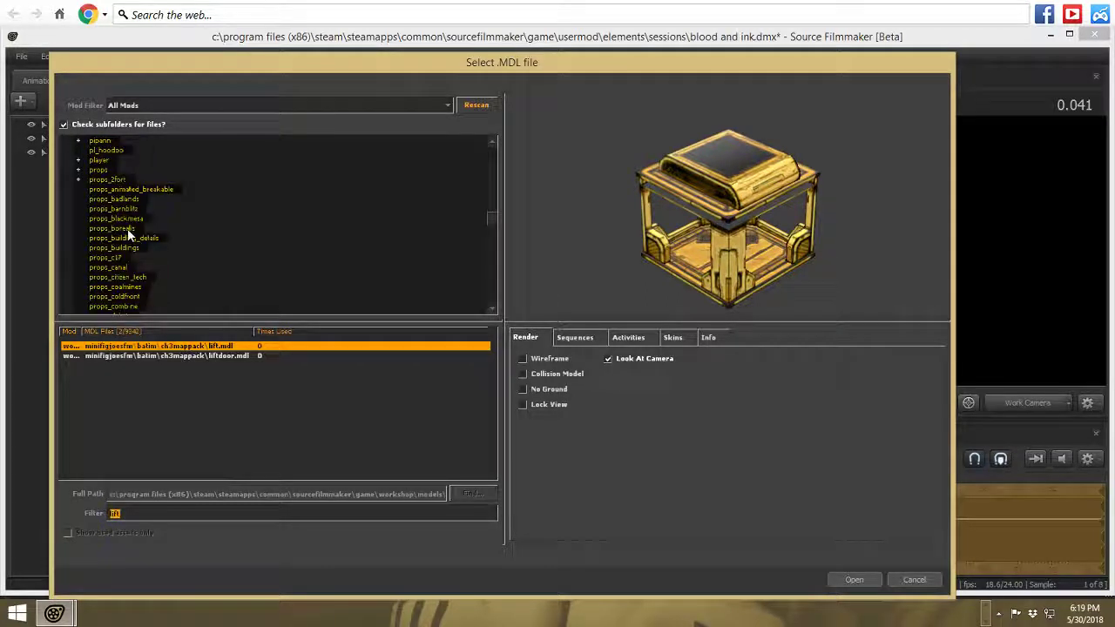
pyautogui.scroll(15, 127, 236)
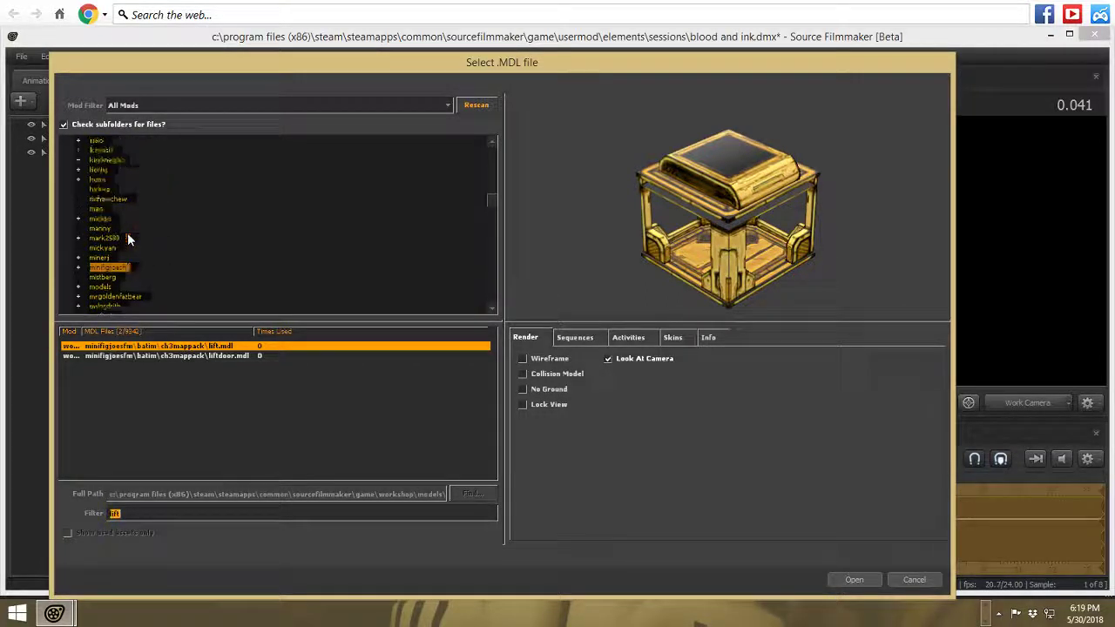
pyautogui.scroll(3, 124, 231)
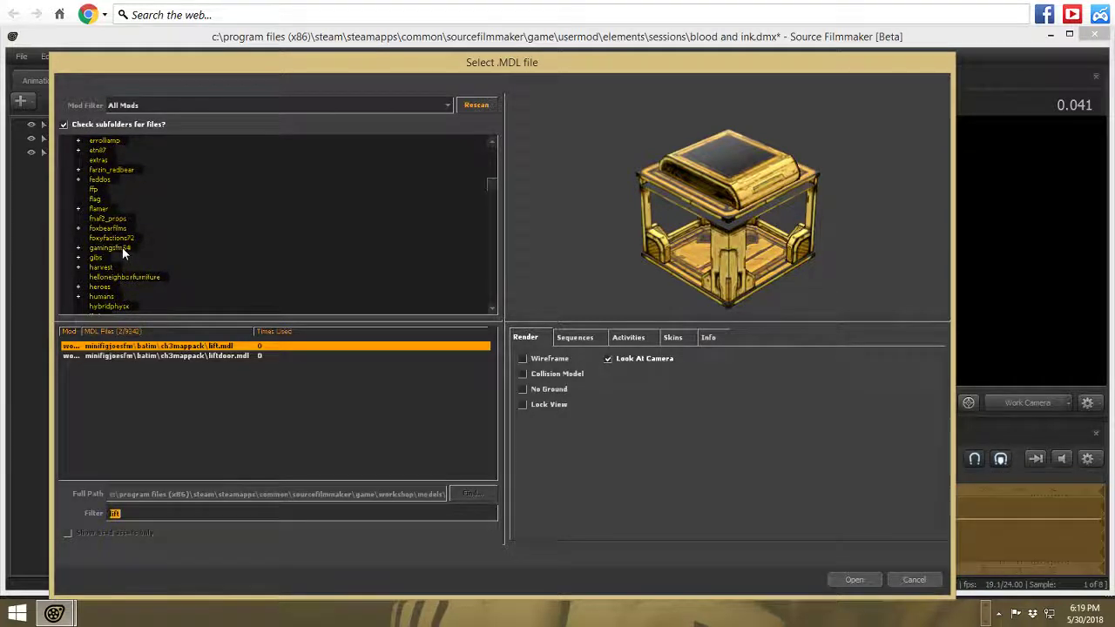
pyautogui.click(120, 239)
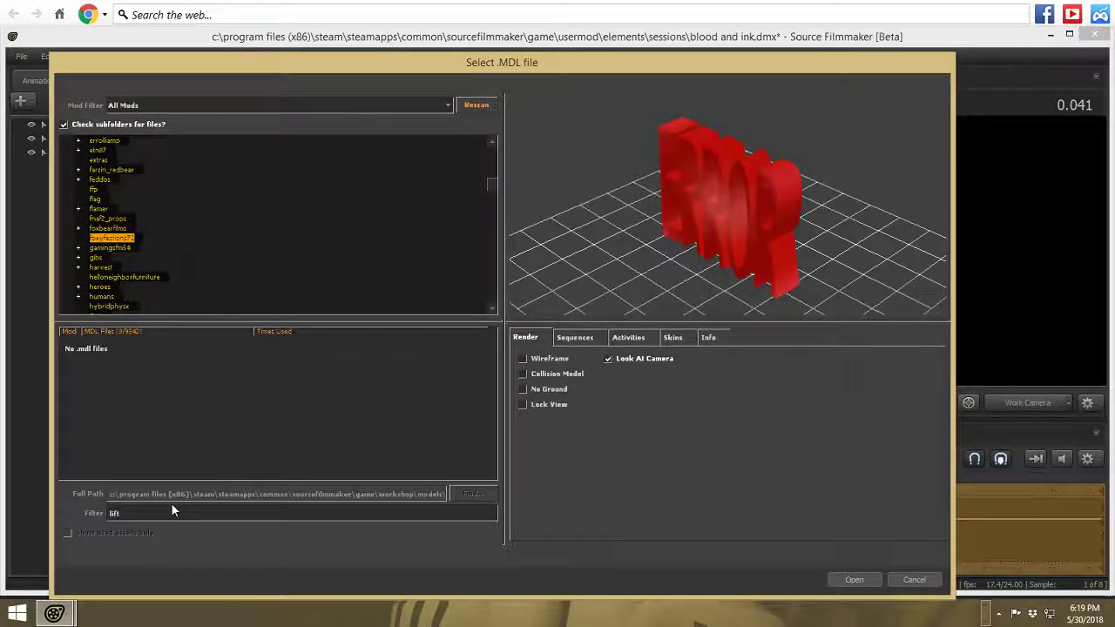
pyautogui.press('BackSpace')
pyautogui.press('BackSpace')
pyautogui.press('BackSpace')
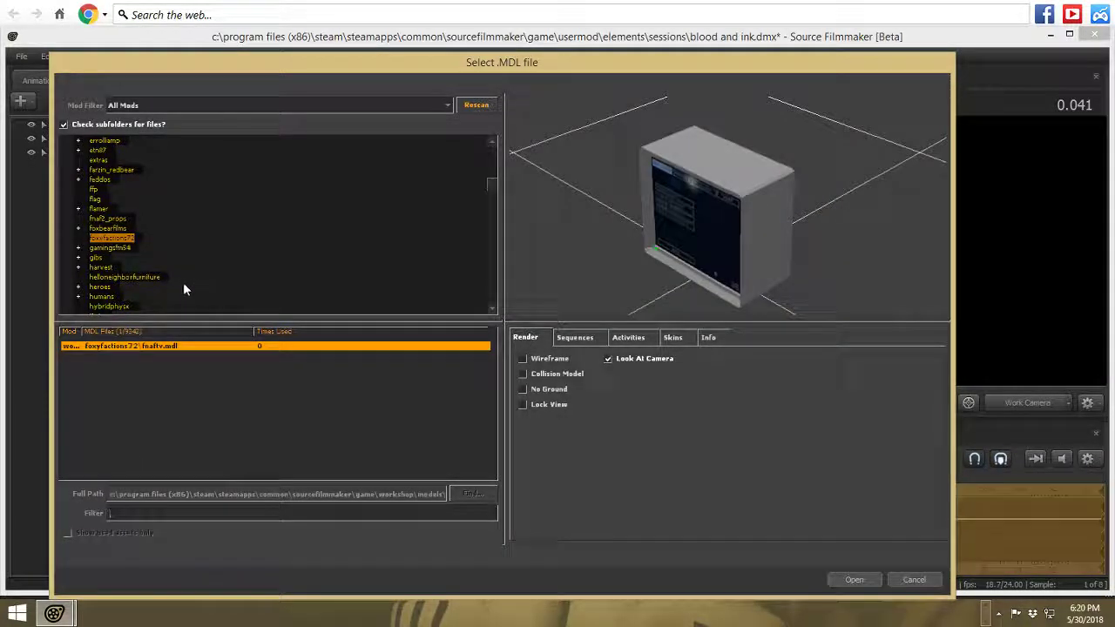
# - Add the gearbendy model from kirya's bendyfurniture folder to the shot
pyautogui.scroll(-5, 167, 283)
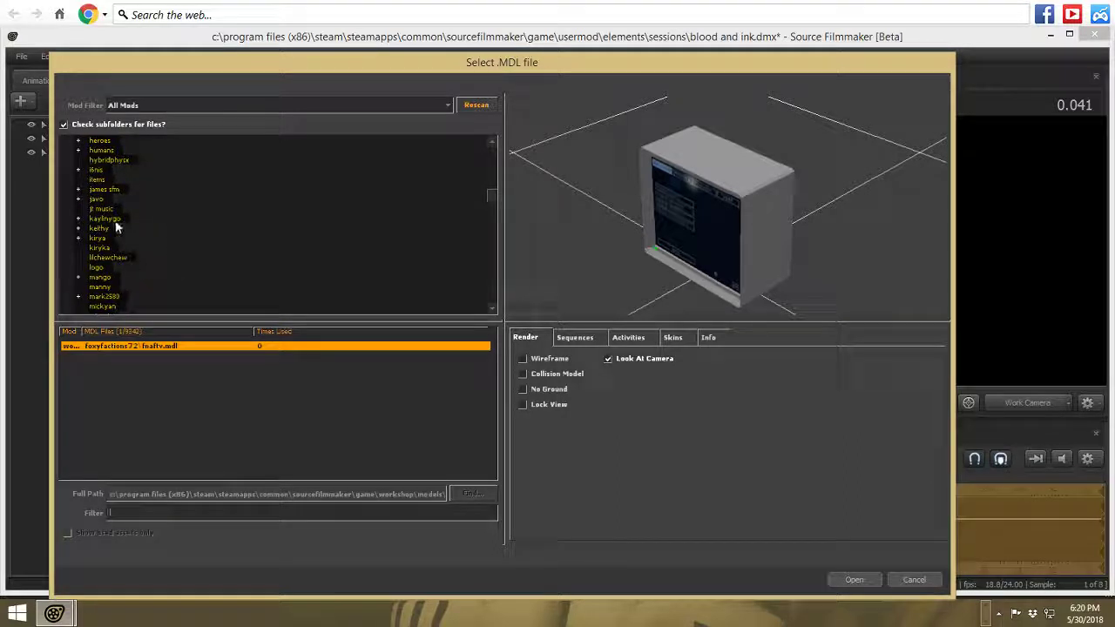
pyautogui.click(96, 239)
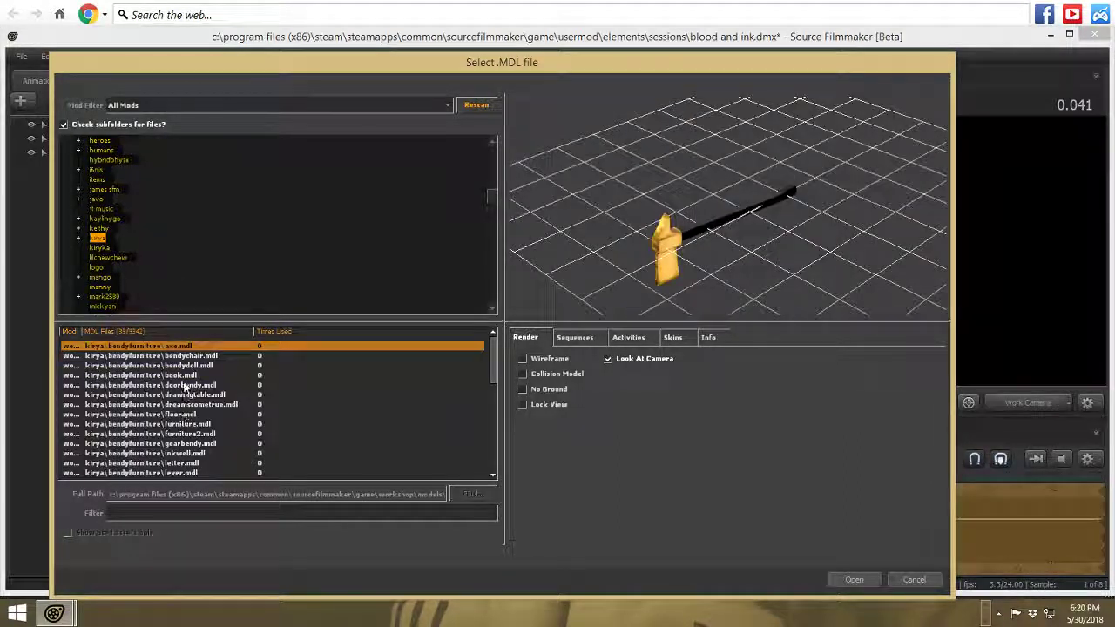
pyautogui.click(207, 445)
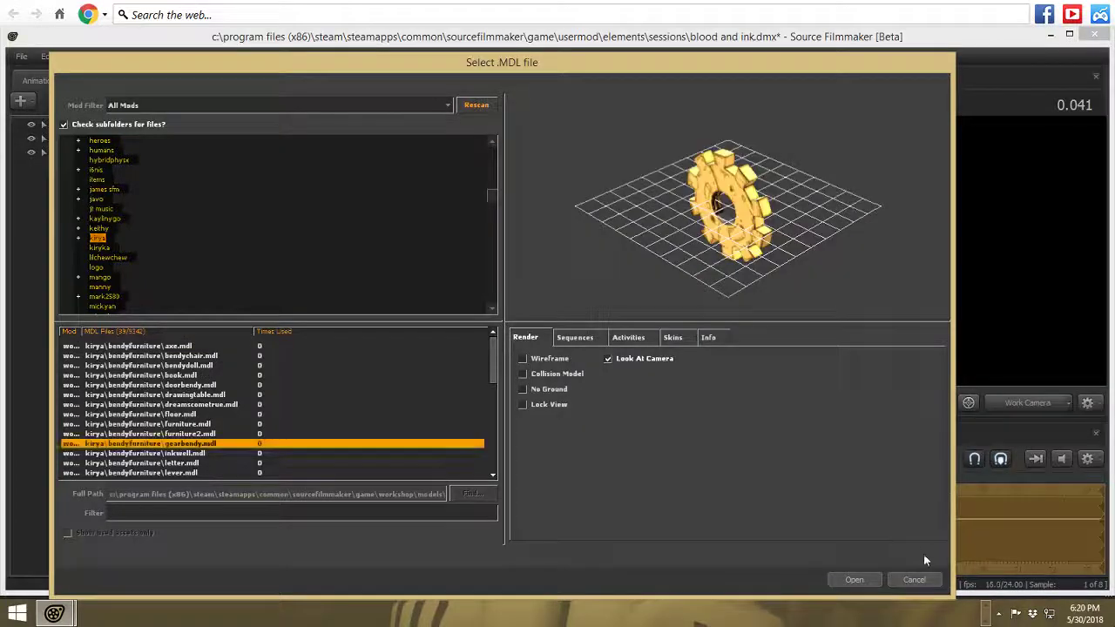
pyautogui.click(854, 580)
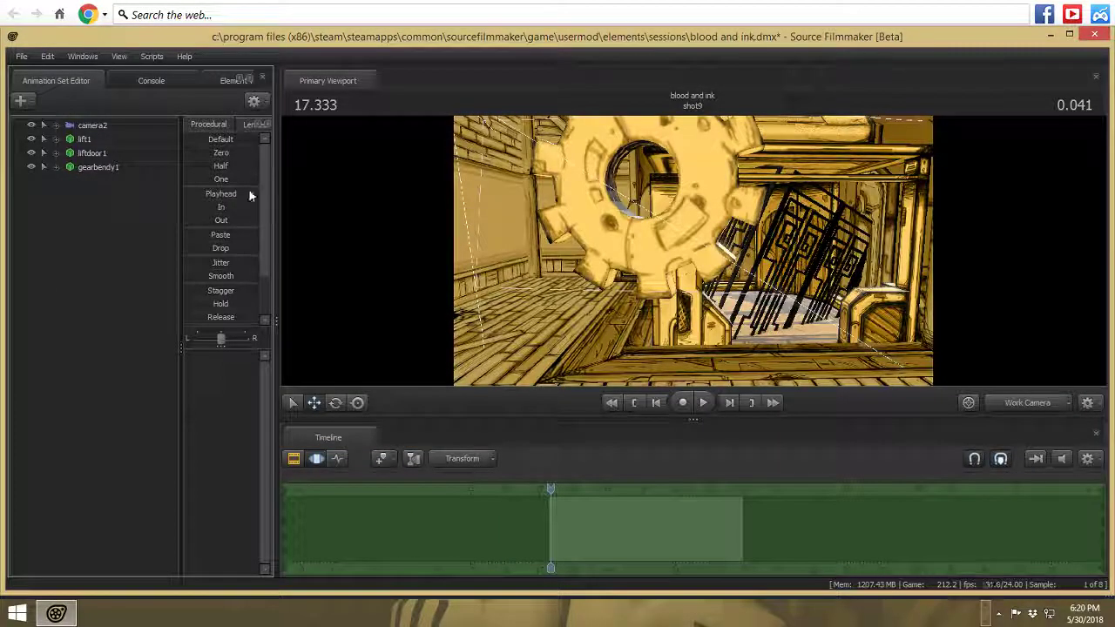
# - Select gearbendy1 and rotate it so the gear lies flat
pyautogui.click(93, 167)
pyautogui.press('f')
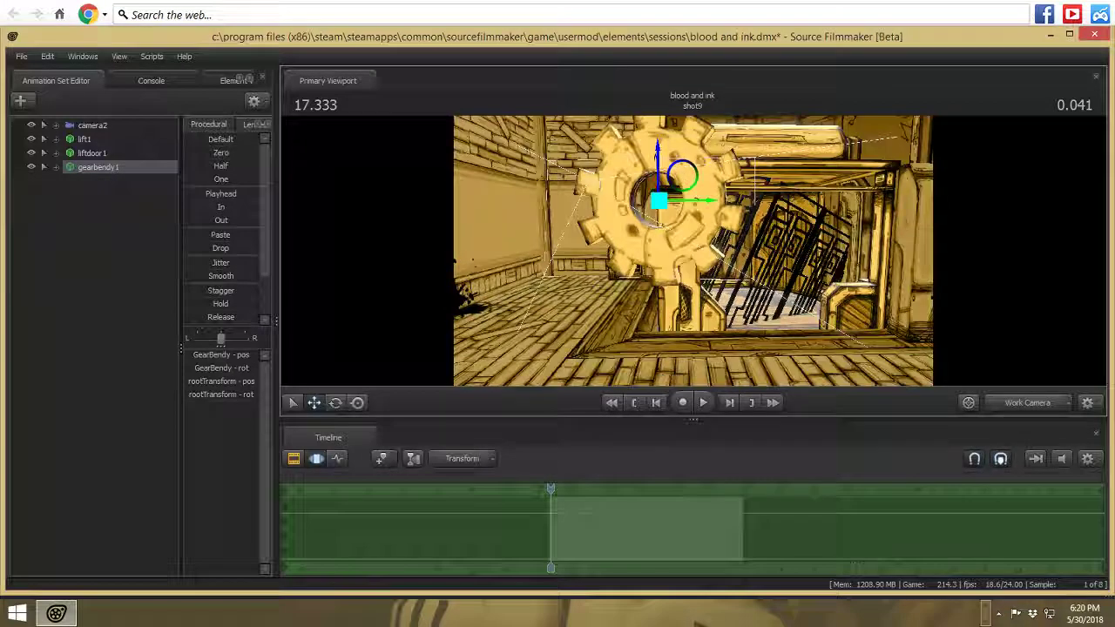
pyautogui.click(336, 403)
pyautogui.moveTo(660, 199)
pyautogui.mouseDown()
pyautogui.moveTo(673, 172)
pyautogui.moveTo(669, 181)
pyautogui.mouseUp()
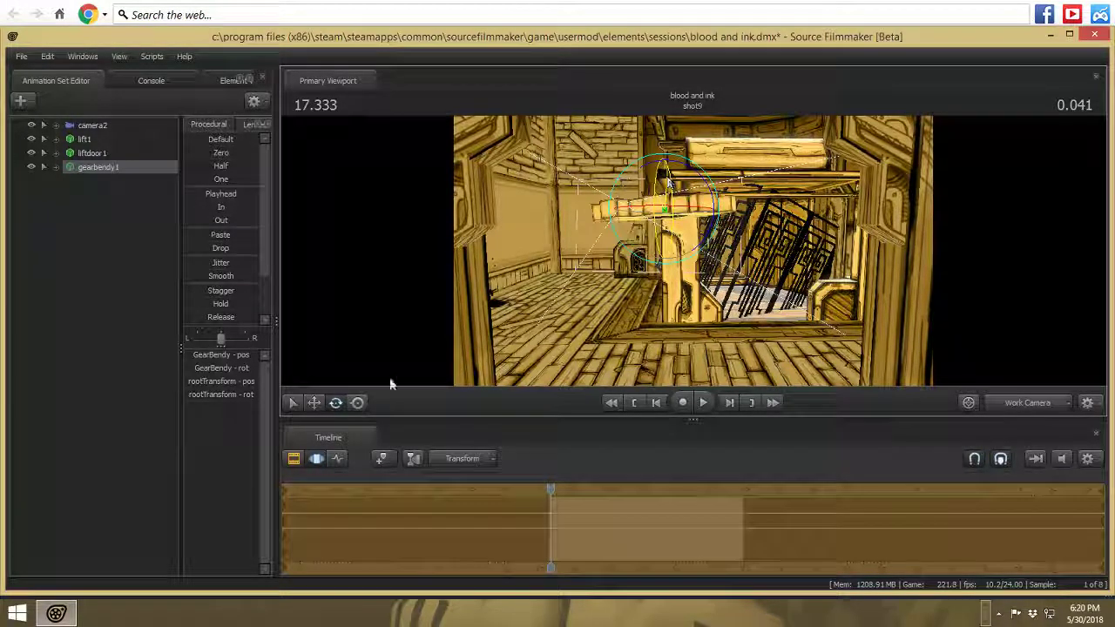
# - Lower the flat gear onto the wooden floor in front of the lift
pyautogui.click(315, 404)
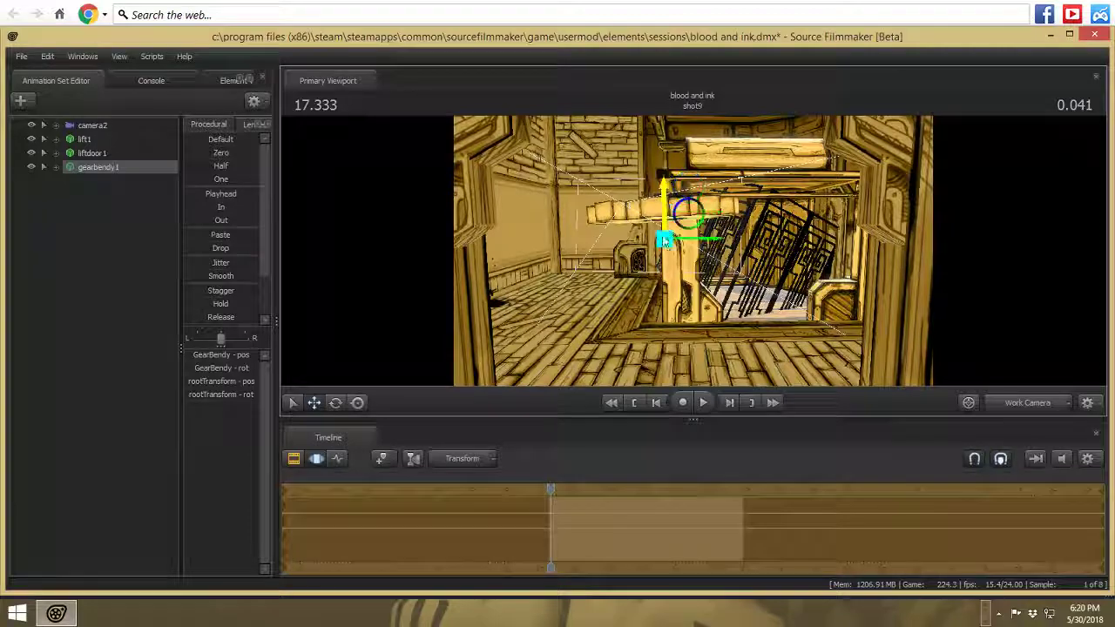
pyautogui.moveTo(663, 240); pyautogui.dragTo(697, 322)
pyautogui.click(337, 404)
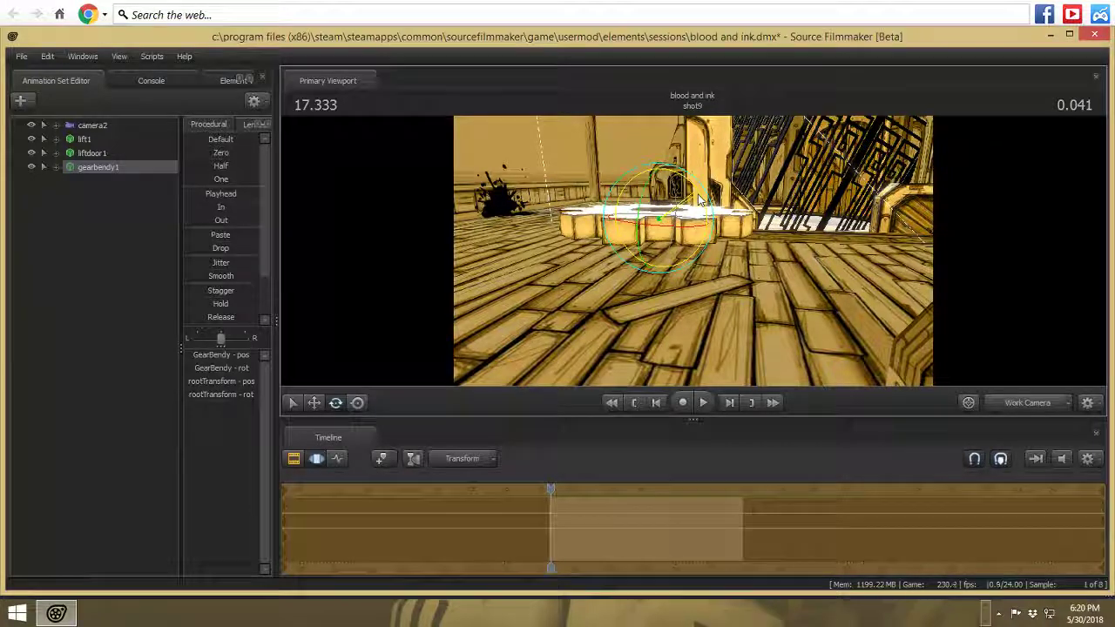
pyautogui.press('w')
pyautogui.moveTo(658, 182); pyautogui.dragTo(659, 258)
# - Shrink gearbendy1 slightly with its rootTransform_scale, and move its rootTransform forward across the floor away from the lift
pyautogui.click(57, 167)
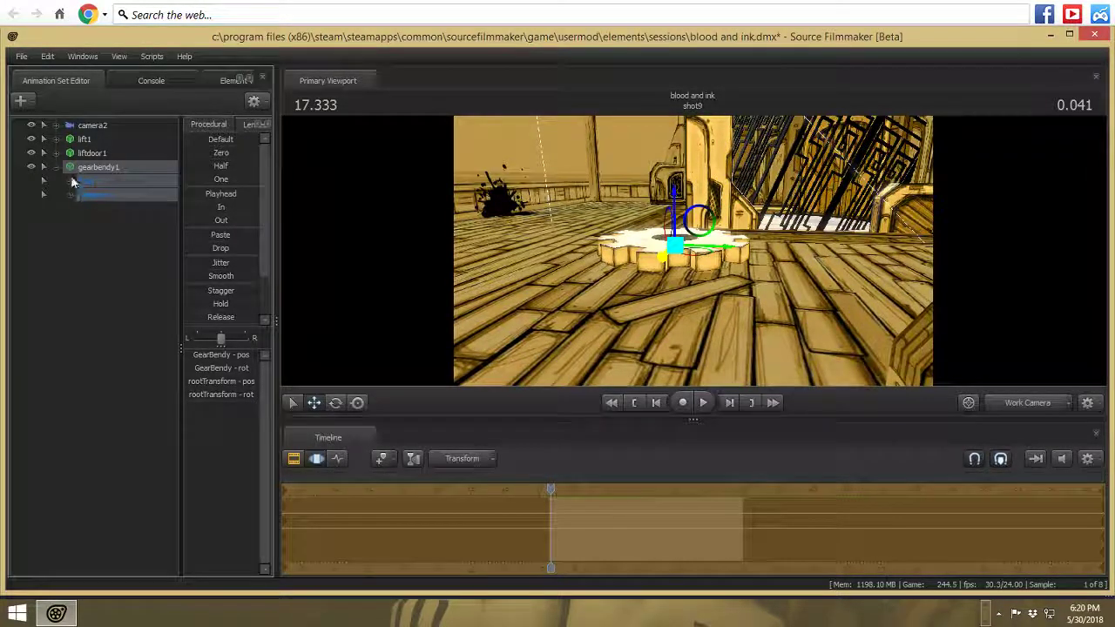
pyautogui.click(71, 181)
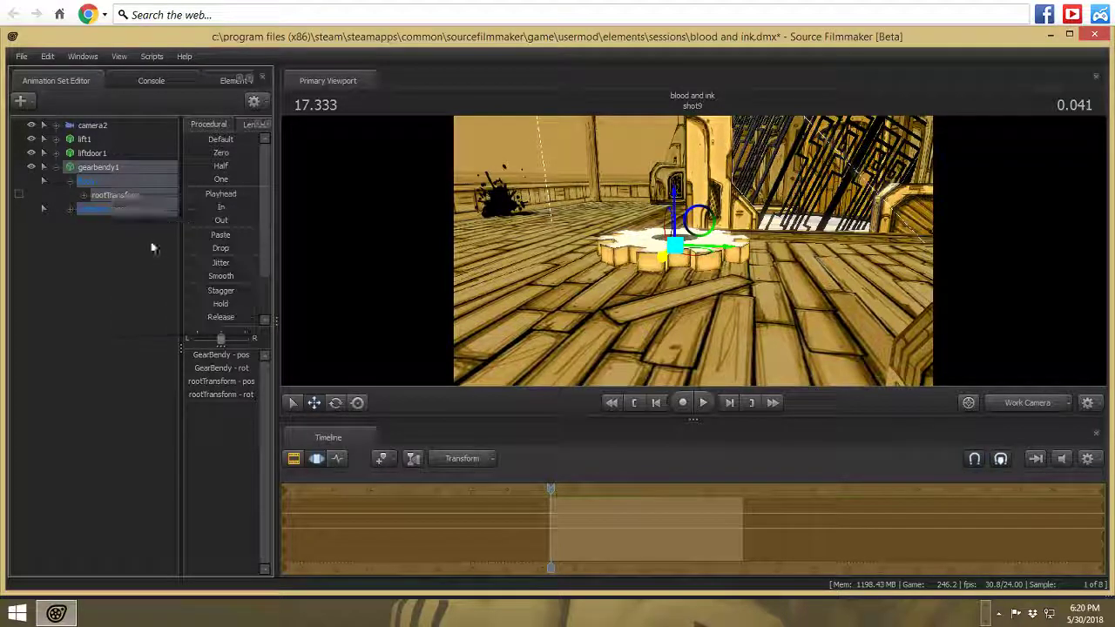
pyautogui.click(132, 209)
pyautogui.moveTo(197, 357)
pyautogui.mouseDown()
pyautogui.moveTo(163, 357)
pyautogui.moveTo(193, 350)
pyautogui.mouseUp()
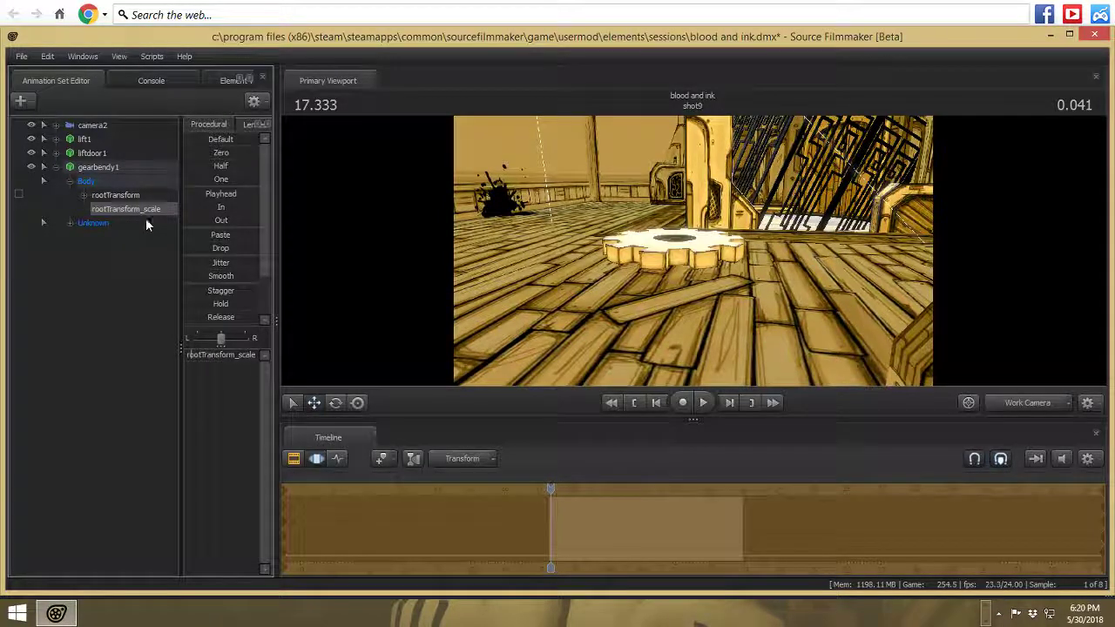
pyautogui.click(115, 196)
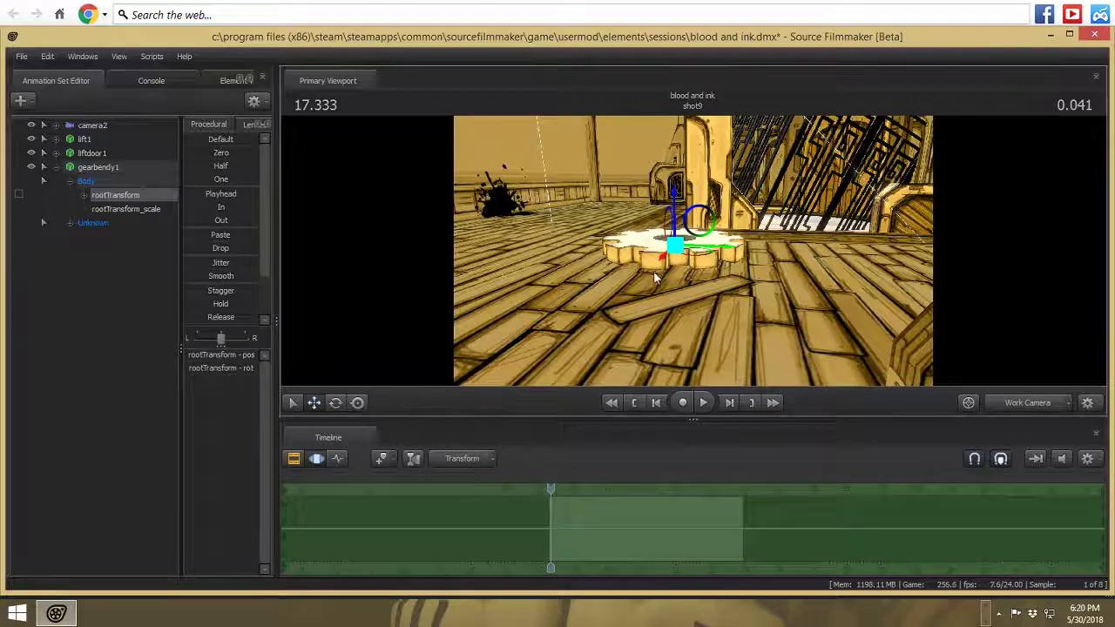
pyautogui.moveTo(653, 270); pyautogui.dragTo(642, 268)
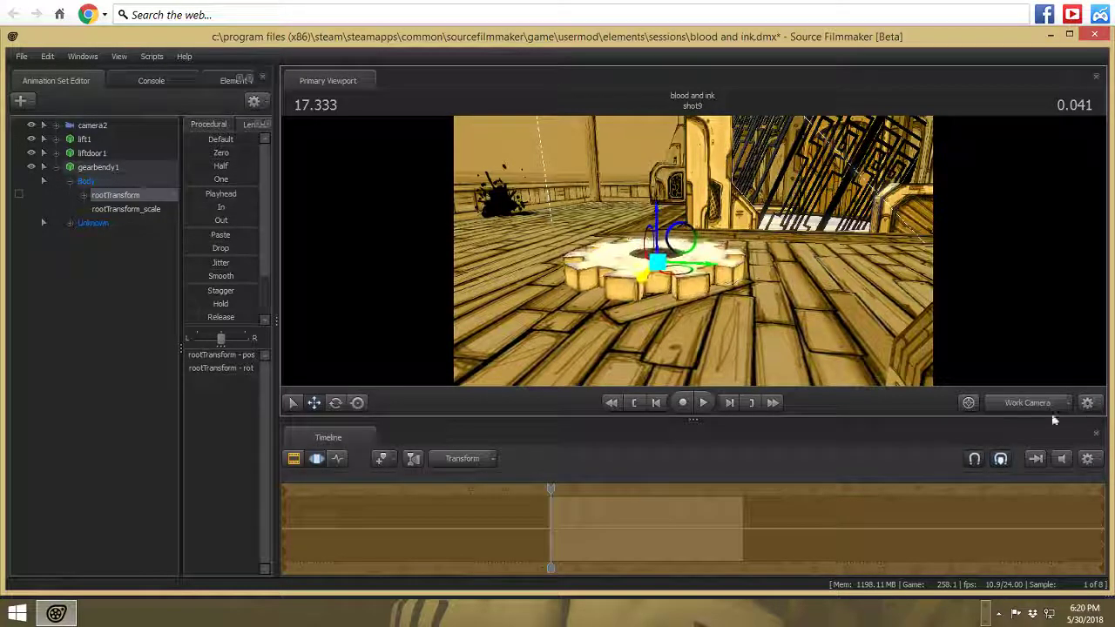
# - Look through camera2 and pull it back behind the doorway to frame the gear and the lift
pyautogui.click(1019, 403)
pyautogui.click(92, 125)
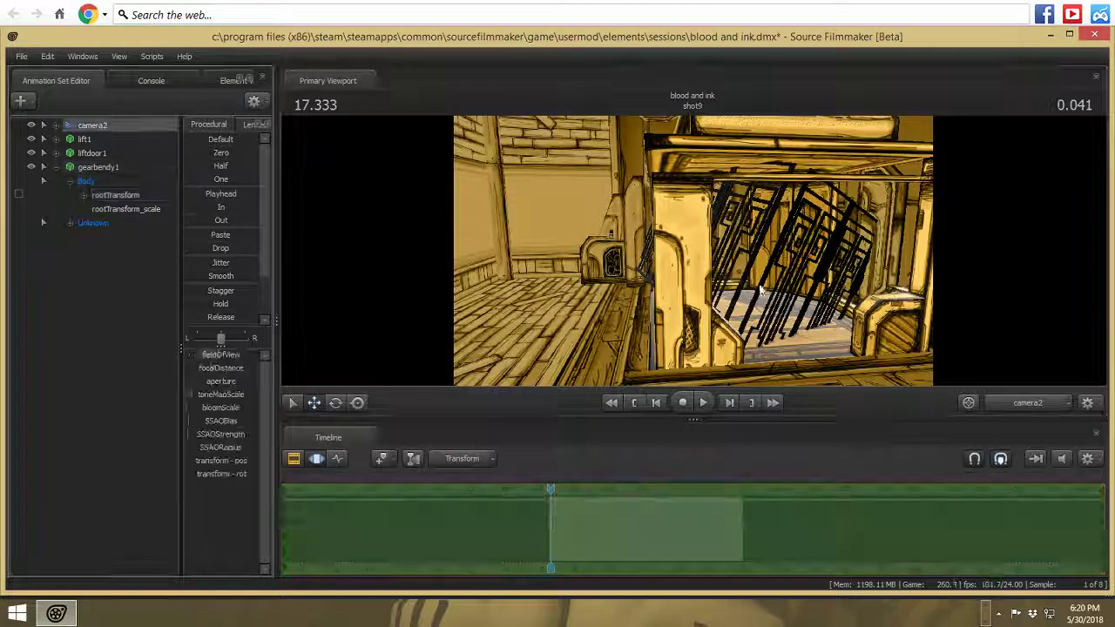
pyautogui.moveTo(693, 251); pyautogui.dragTo(671, 228)
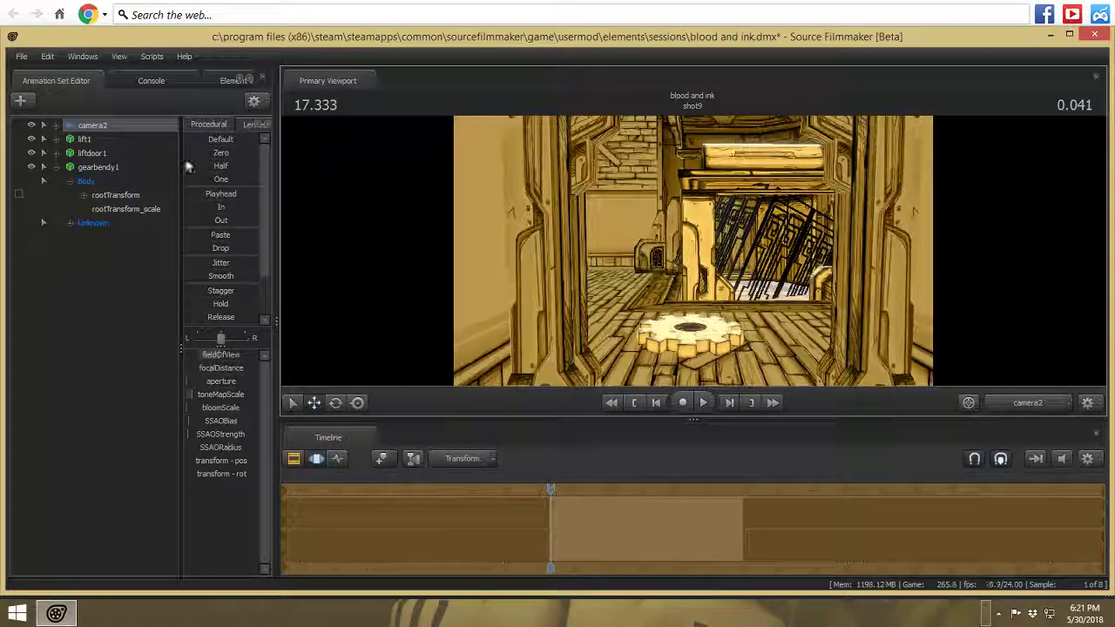
# - Add a new light from camera2's viewpoint and enable lighting in the viewport
pyautogui.click(20, 101)
pyautogui.click(136, 144)
pyautogui.rightClick(816, 273)
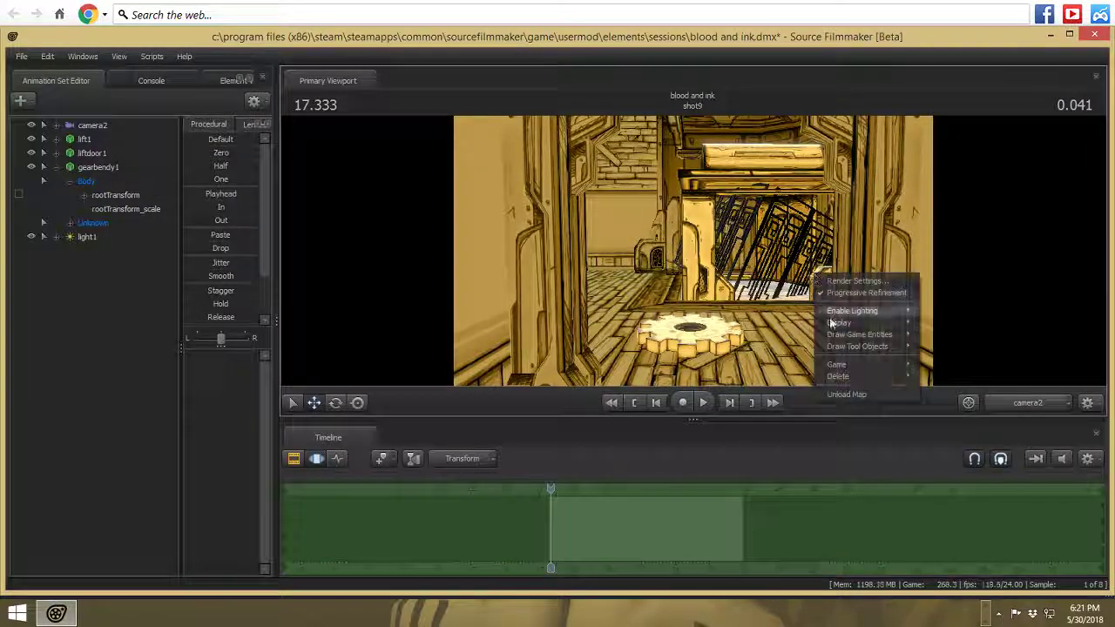
pyautogui.click(830, 312)
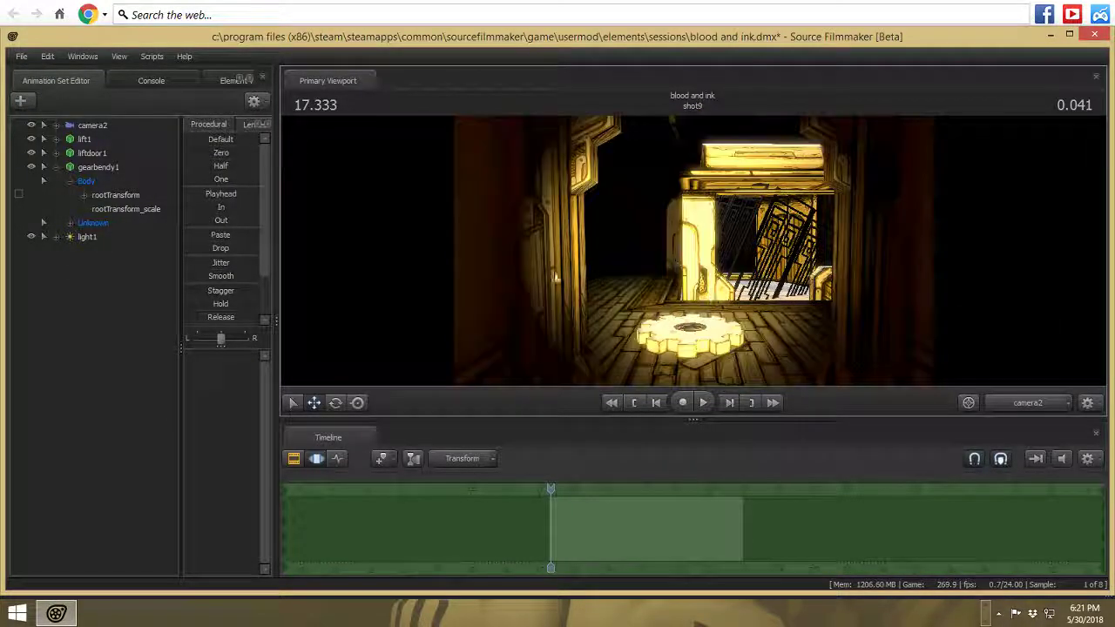
# - Select light1, adjust its horizontal field of view, and reduce its intensity while viewing through the work camera
pyautogui.click(101, 237)
pyautogui.moveTo(221, 384)
pyautogui.mouseDown()
pyautogui.moveTo(204, 384)
pyautogui.moveTo(232, 383)
pyautogui.moveTo(216, 383)
pyautogui.mouseUp()
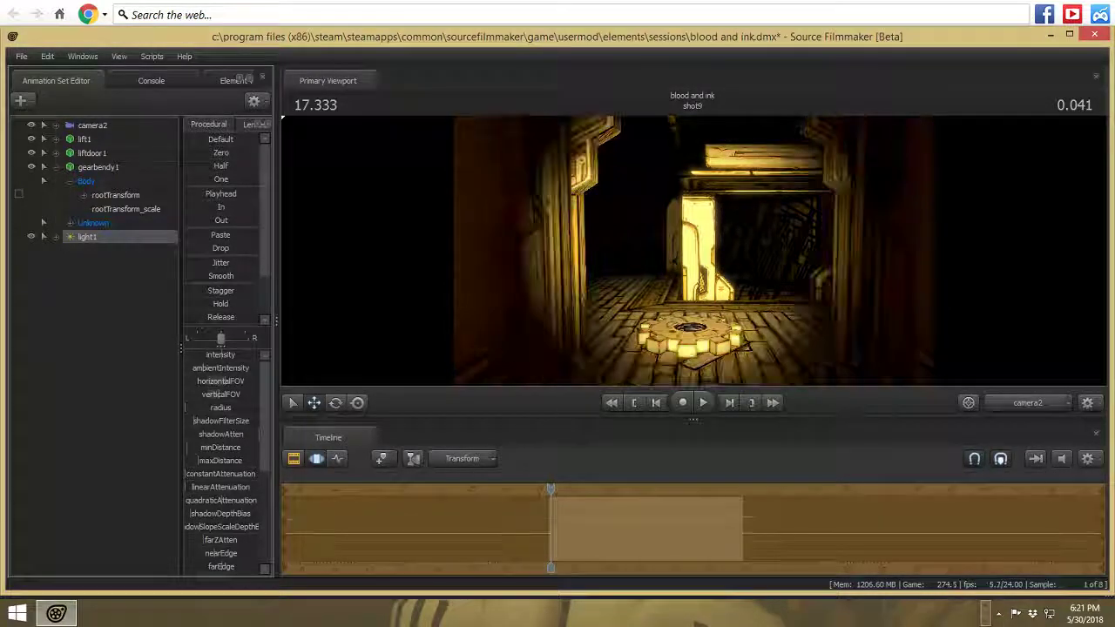
pyautogui.click(1012, 397)
pyautogui.moveTo(724, 290); pyautogui.dragTo(509, 287)
pyautogui.moveTo(679, 266); pyautogui.dragTo(697, 266)
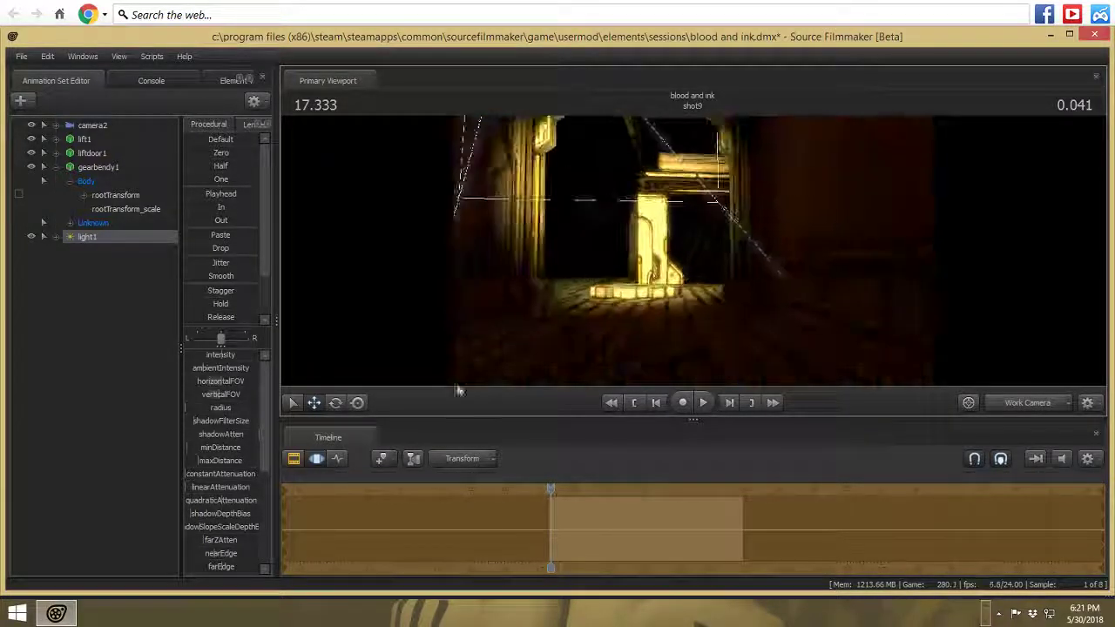
pyautogui.moveTo(244, 371); pyautogui.dragTo(236, 371)
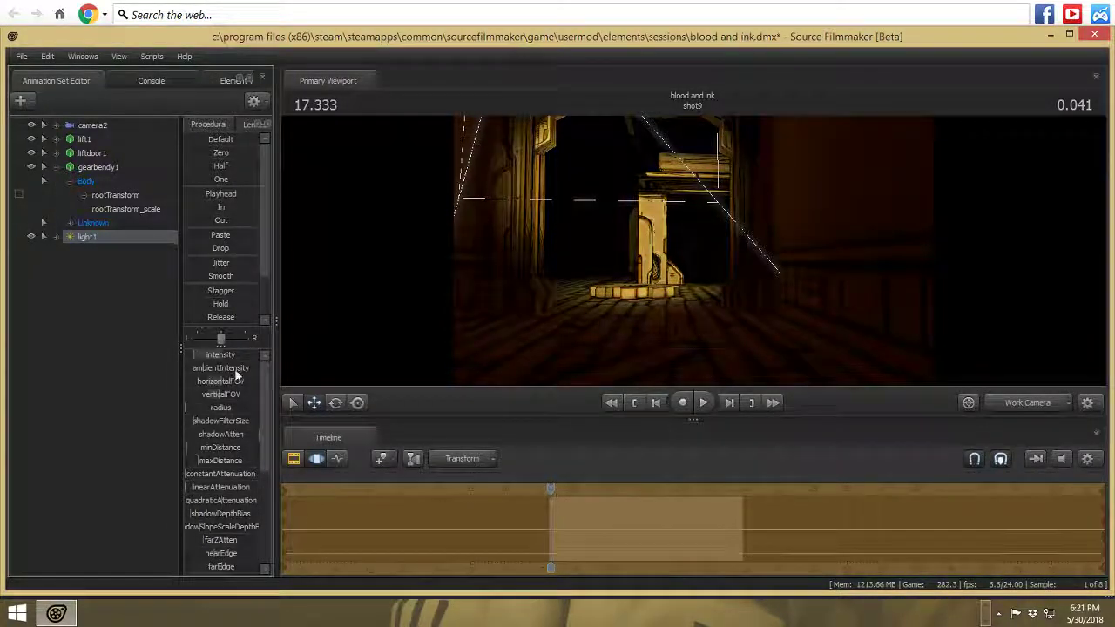
# - Move light1 forward and down through the doorway toward the gear and lift, adjusting its horizontal field of view
pyautogui.moveTo(686, 266); pyautogui.dragTo(662, 218)
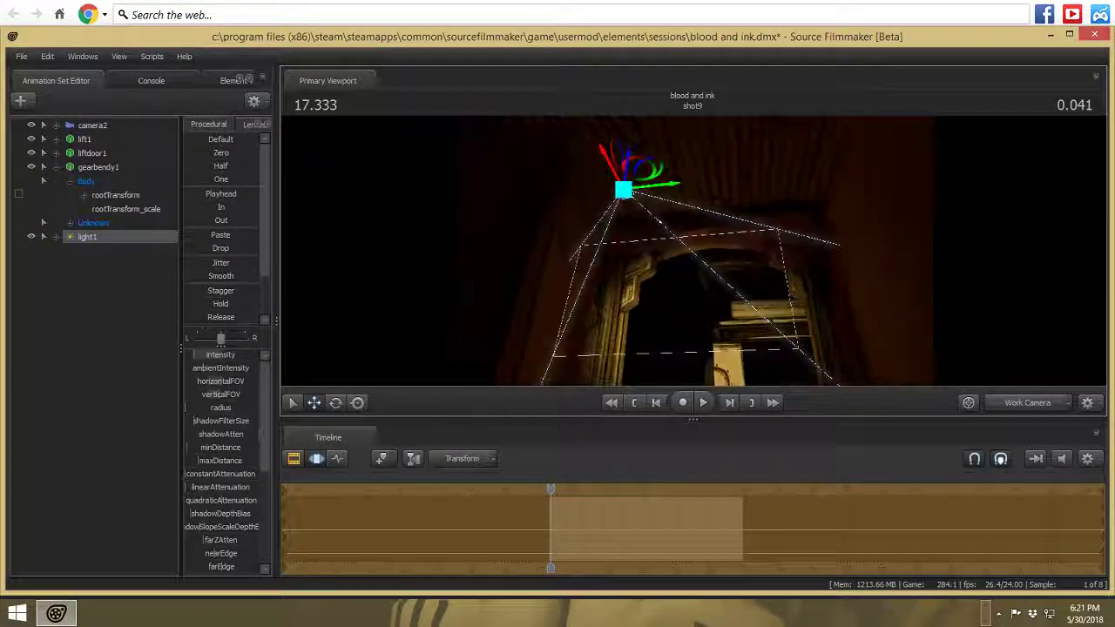
pyautogui.moveTo(596, 171); pyautogui.dragTo(632, 264)
pyautogui.moveTo(235, 383)
pyautogui.mouseDown()
pyautogui.moveTo(261, 383)
pyautogui.moveTo(244, 383)
pyautogui.mouseUp()
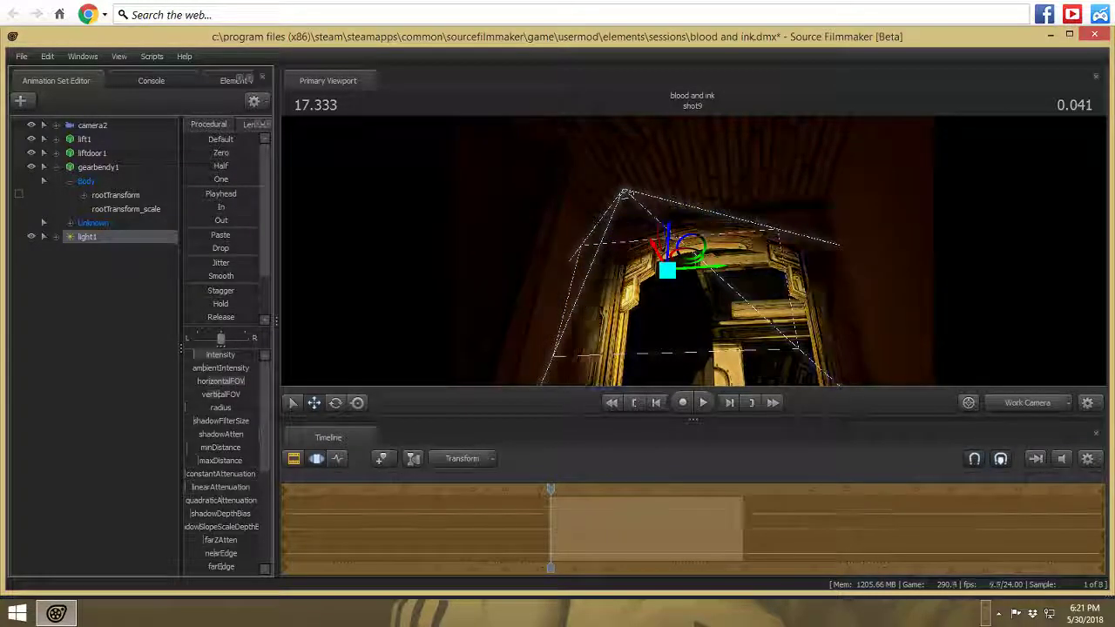
pyautogui.moveTo(669, 237); pyautogui.dragTo(719, 336)
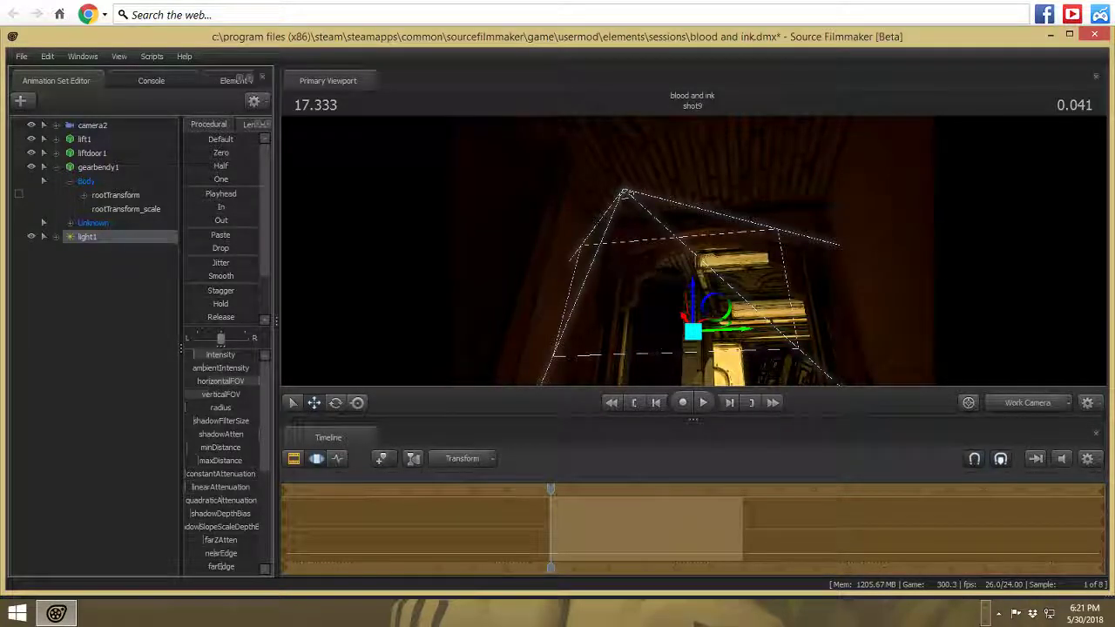
pyautogui.moveTo(784, 297); pyautogui.dragTo(762, 353)
pyautogui.press('w')
# - Reduce light1's color_green to give the light a red tint
pyautogui.scroll(-5, 242, 392)
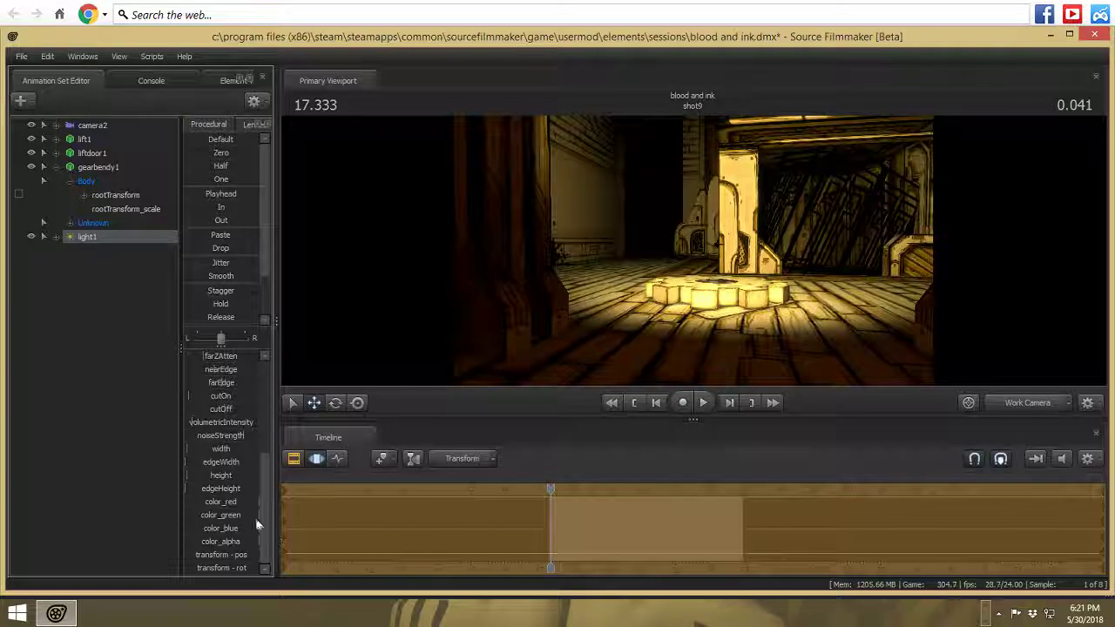
pyautogui.moveTo(254, 516); pyautogui.dragTo(208, 516)
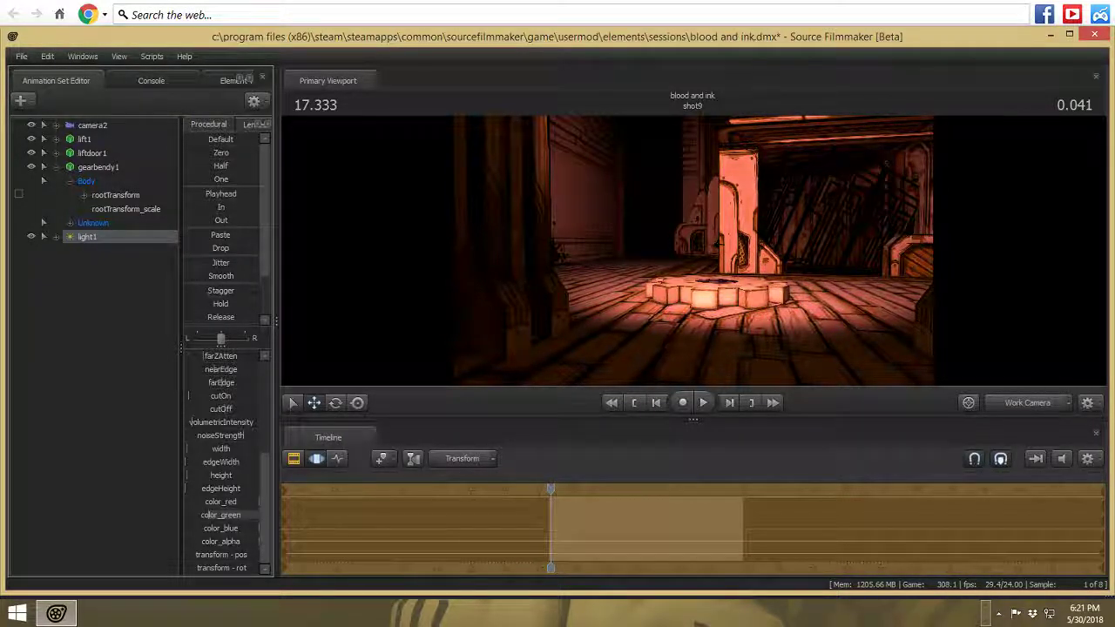
# - Add light2, reposition it to aim through the doorway at the lift area, and adjust its horizontal field of view
pyautogui.click(20, 100)
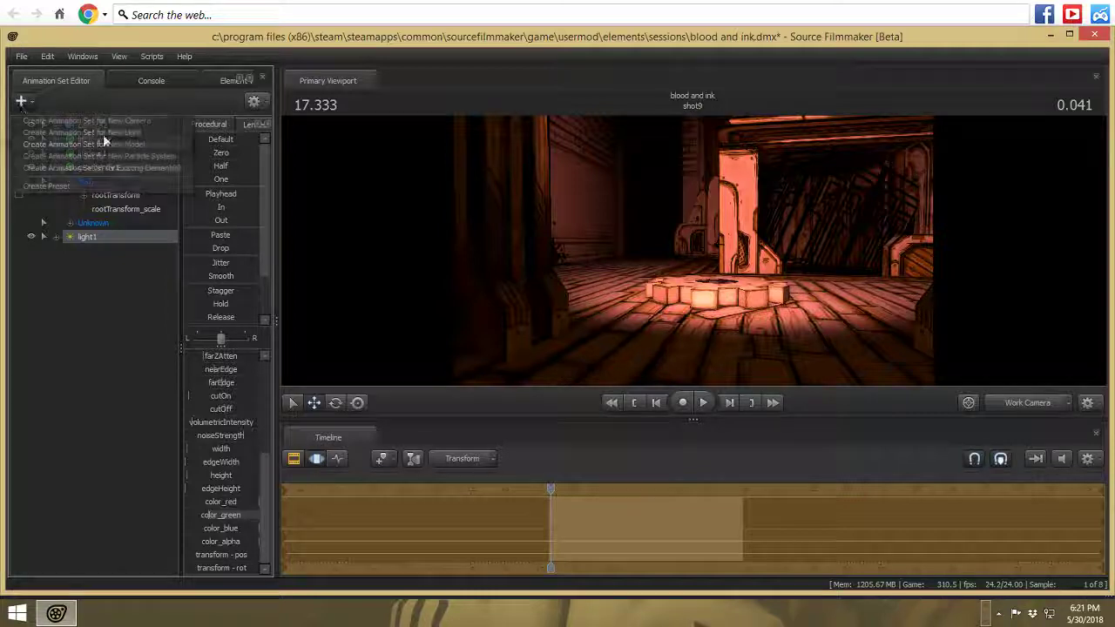
pyautogui.click(105, 132)
pyautogui.click(87, 251)
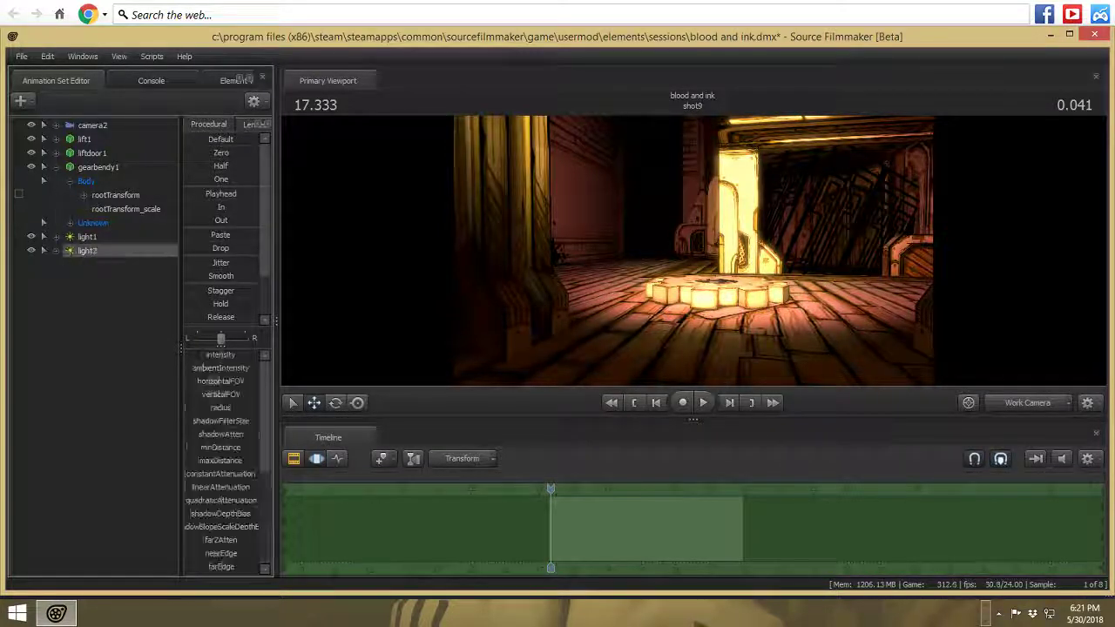
pyautogui.press('s')
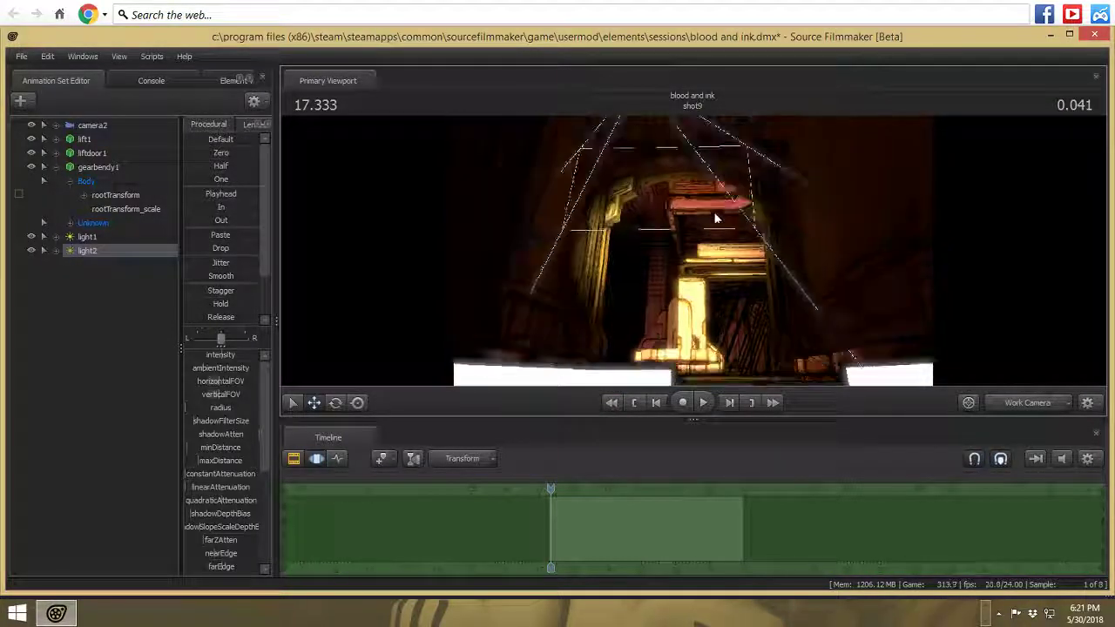
pyautogui.moveTo(717, 217); pyautogui.dragTo(704, 347)
pyautogui.moveTo(789, 346); pyautogui.dragTo(695, 254)
pyautogui.moveTo(690, 302); pyautogui.dragTo(681, 305)
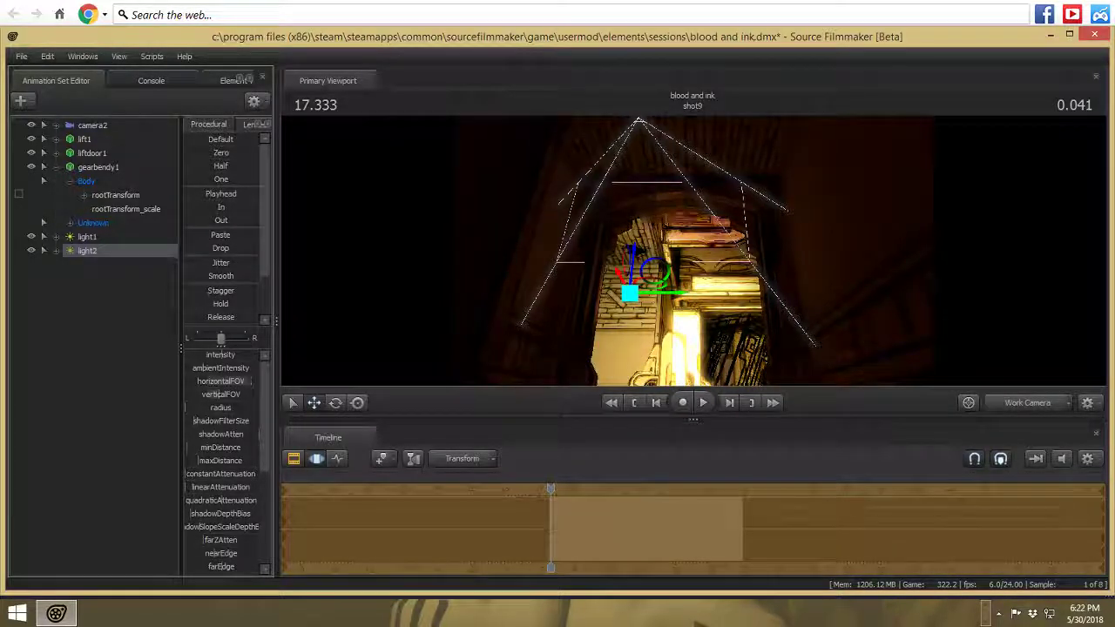
pyautogui.moveTo(251, 381); pyautogui.dragTo(242, 382)
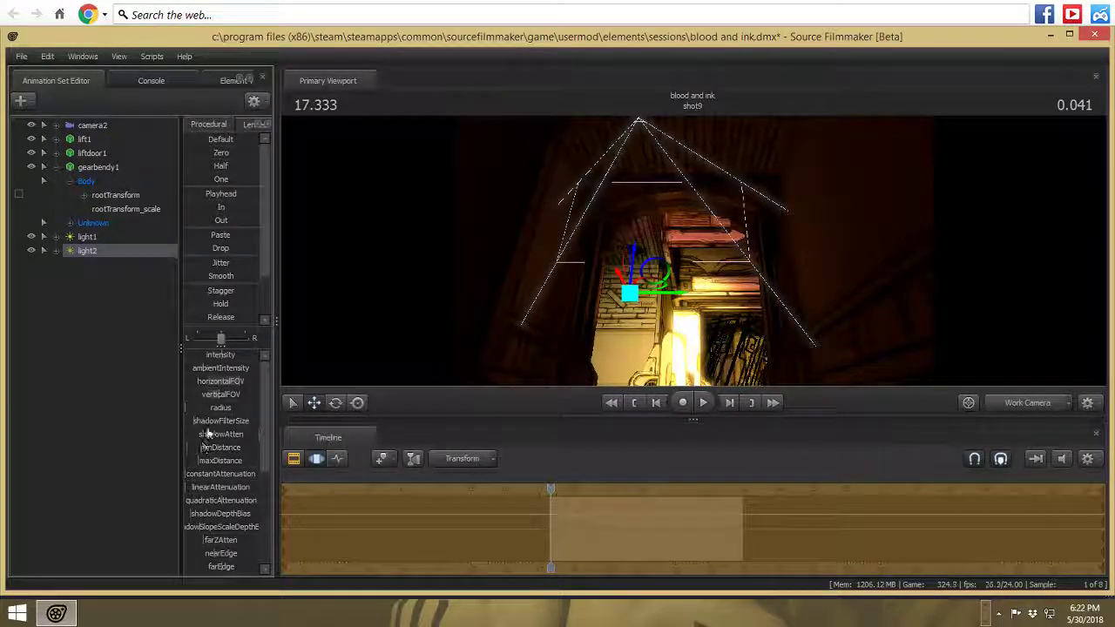
# - Reduce light2's color_green to give it a red tint, and lower its intensity
pyautogui.scroll(-5, 208, 435)
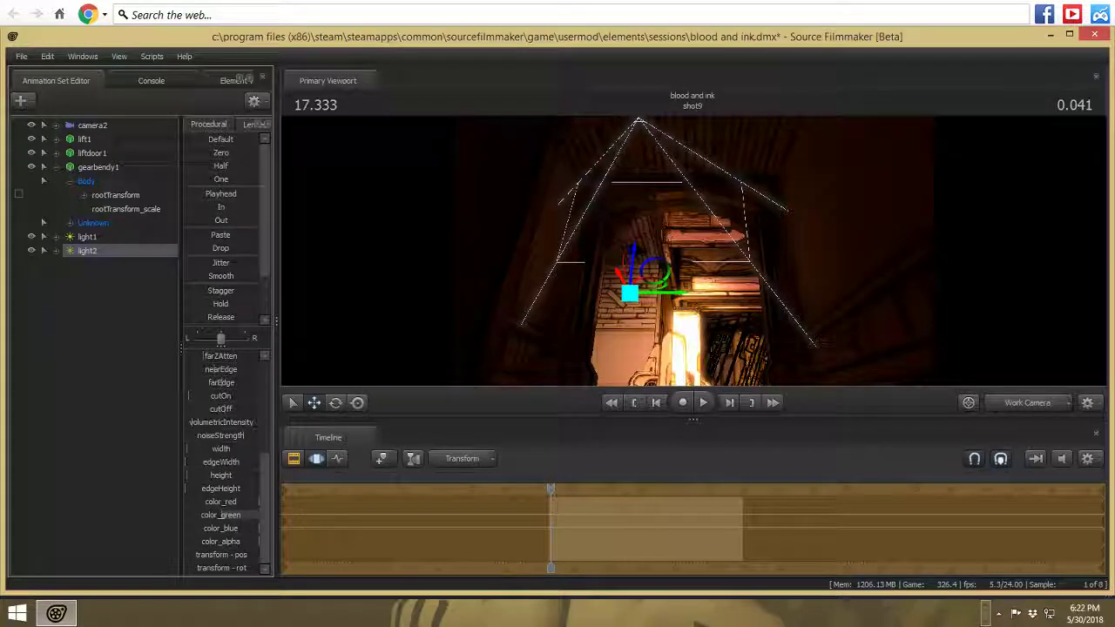
pyautogui.moveTo(220, 515); pyautogui.dragTo(210, 515)
pyautogui.moveTo(694, 253); pyautogui.dragTo(697, 228)
pyautogui.press('w')
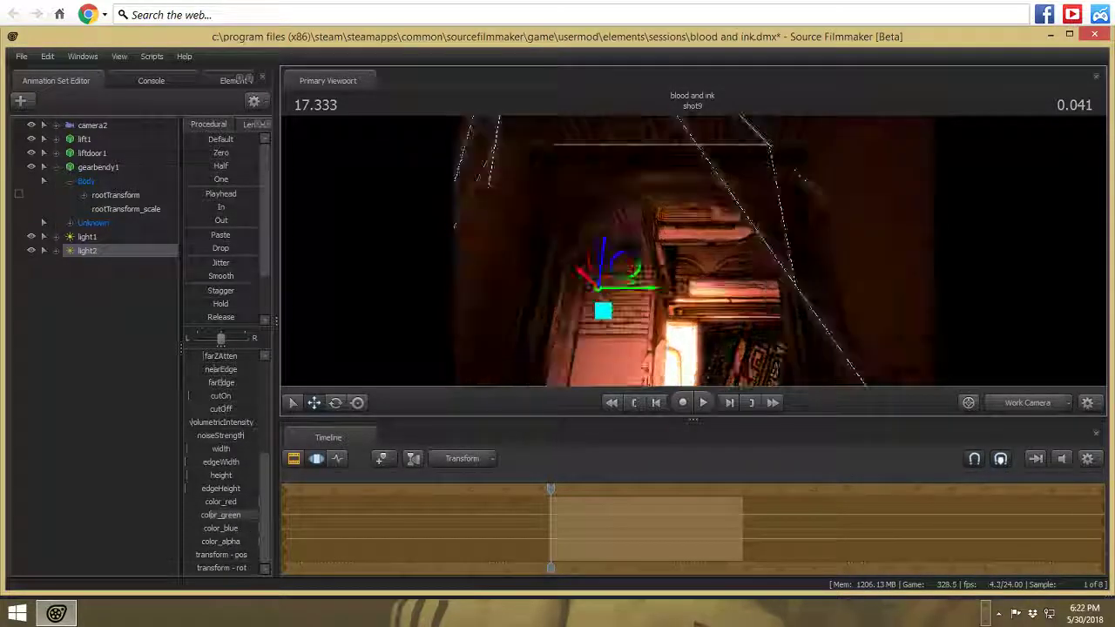
pyautogui.scroll(5, 222, 392)
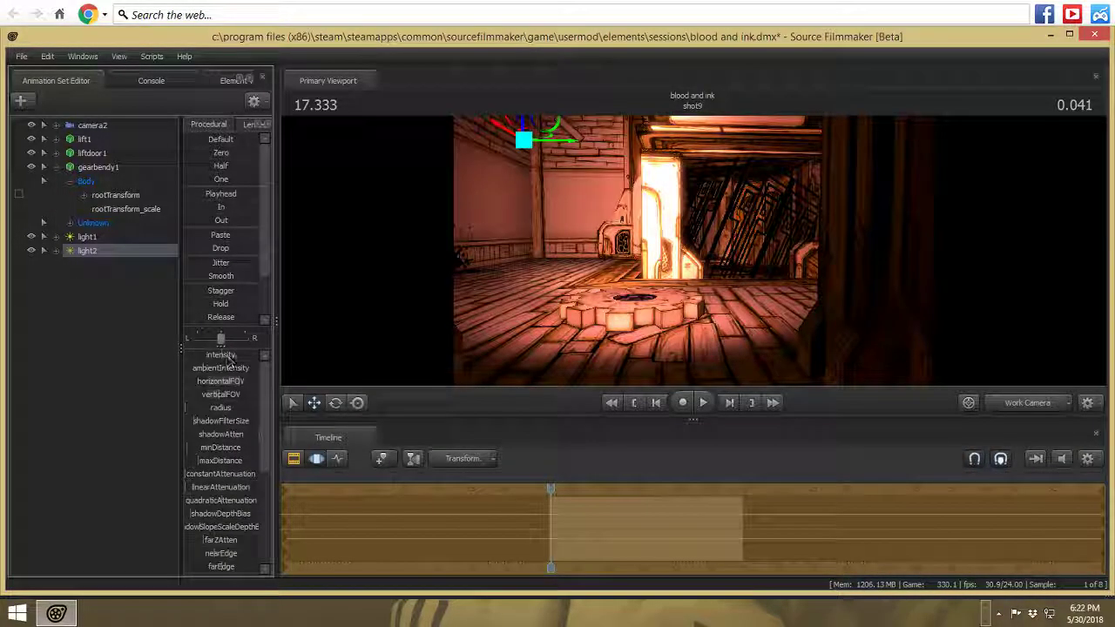
pyautogui.moveTo(225, 359); pyautogui.dragTo(198, 361)
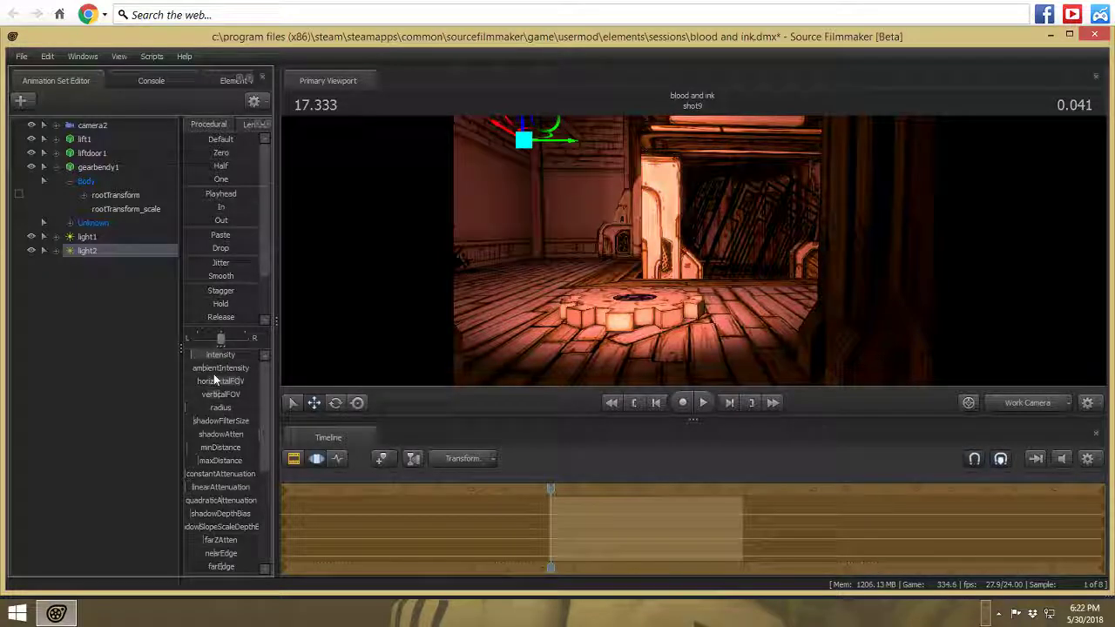
# - Scale gearbendy1 down with rootTransform_scale and adjust its height so it rests on the floor
pyautogui.click(104, 169)
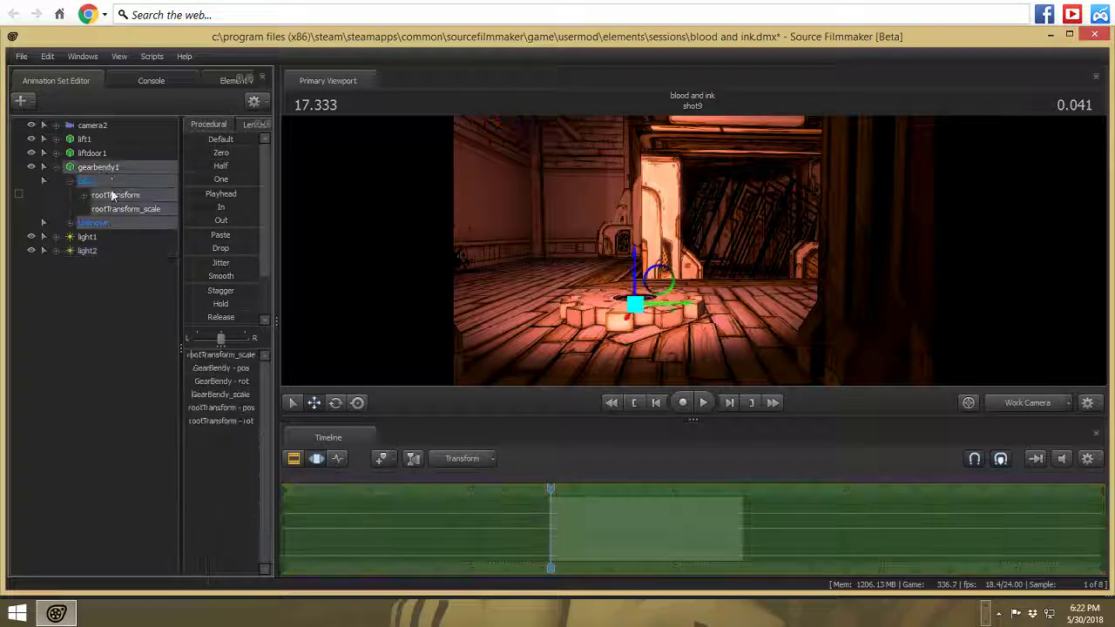
pyautogui.moveTo(191, 359); pyautogui.dragTo(188, 358)
pyautogui.moveTo(633, 258); pyautogui.dragTo(631, 259)
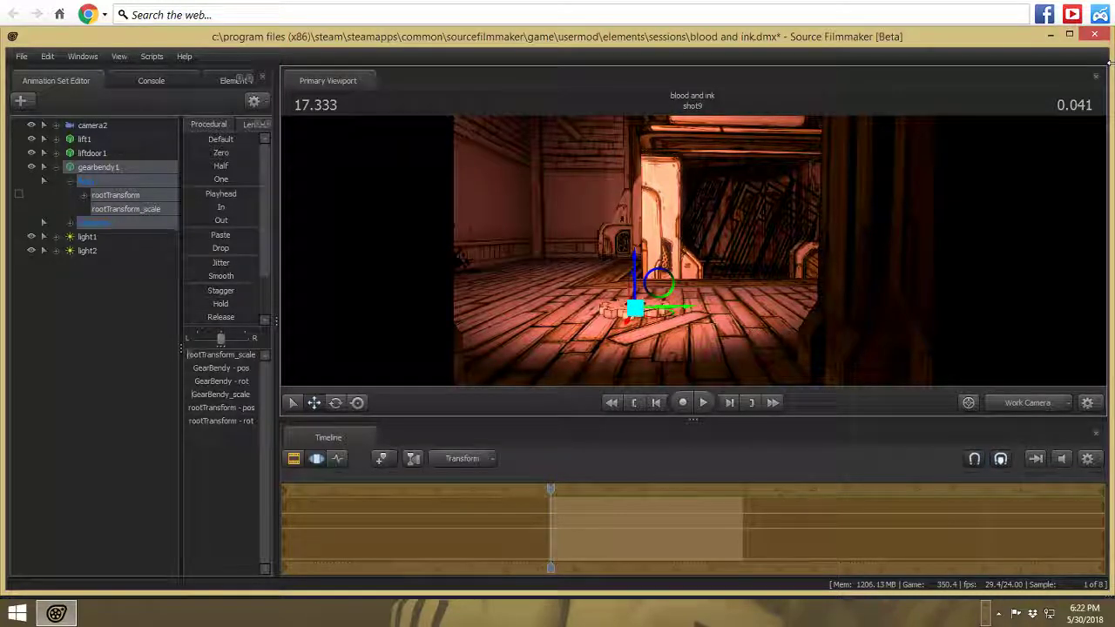
# - Add light3 from camera2's viewpoint, move it back into the corridor, and adjust its horizontal field of view and intensity to light the door frame
pyautogui.click(1021, 403)
pyautogui.click(91, 124)
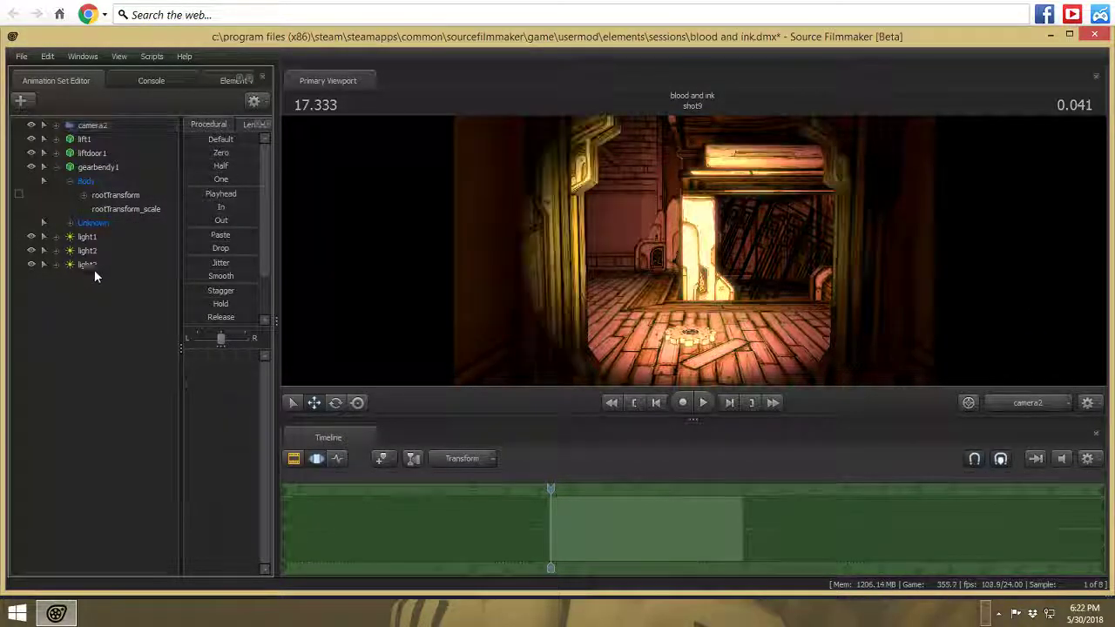
pyautogui.click(91, 265)
pyautogui.click(1028, 402)
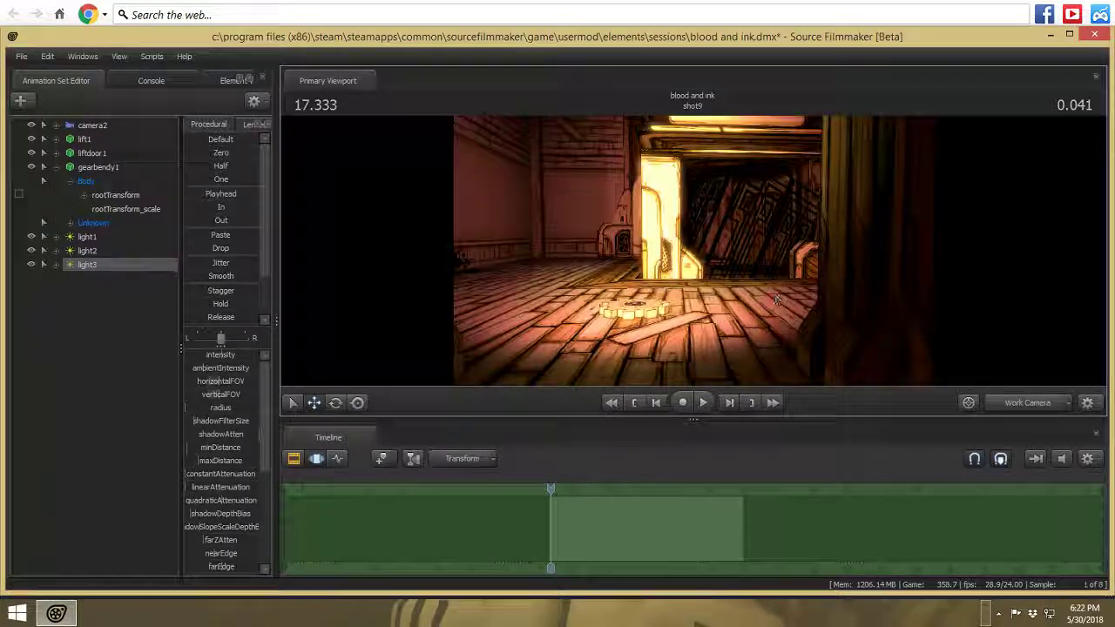
pyautogui.press('s')
pyautogui.moveTo(693, 253); pyautogui.dragTo(535, 152)
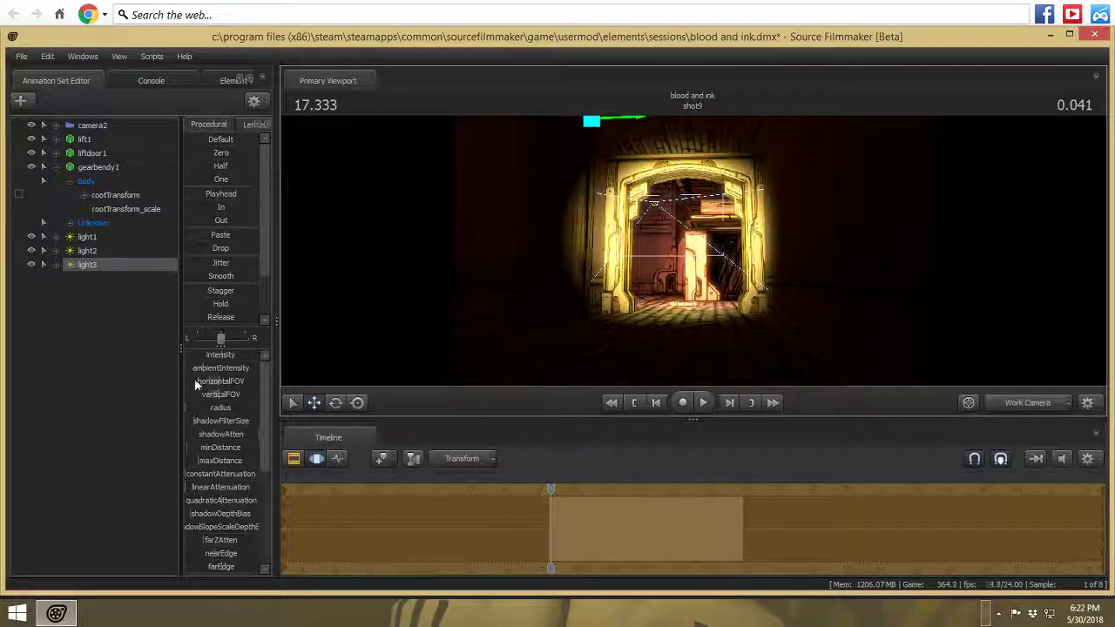
pyautogui.moveTo(199, 381); pyautogui.dragTo(205, 357)
# - Reduce light3's color_green and color_blue for an orange-red tint, checking the result through camera2
pyautogui.scroll(-5, 209, 461)
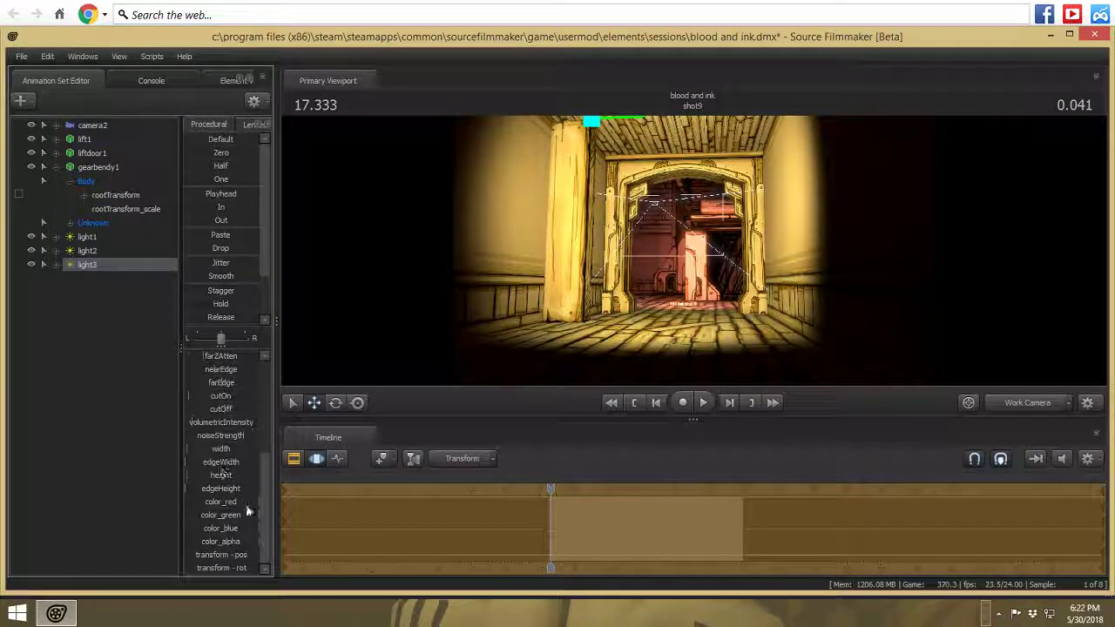
pyautogui.moveTo(250, 517); pyautogui.dragTo(233, 515)
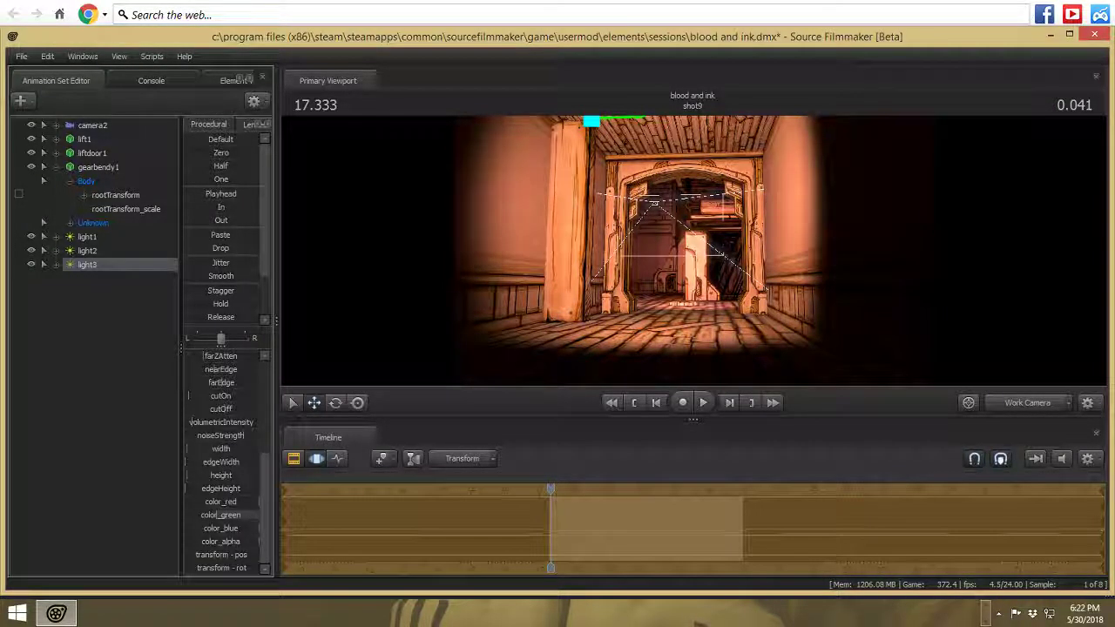
pyautogui.click(1041, 402)
pyautogui.click(1012, 384)
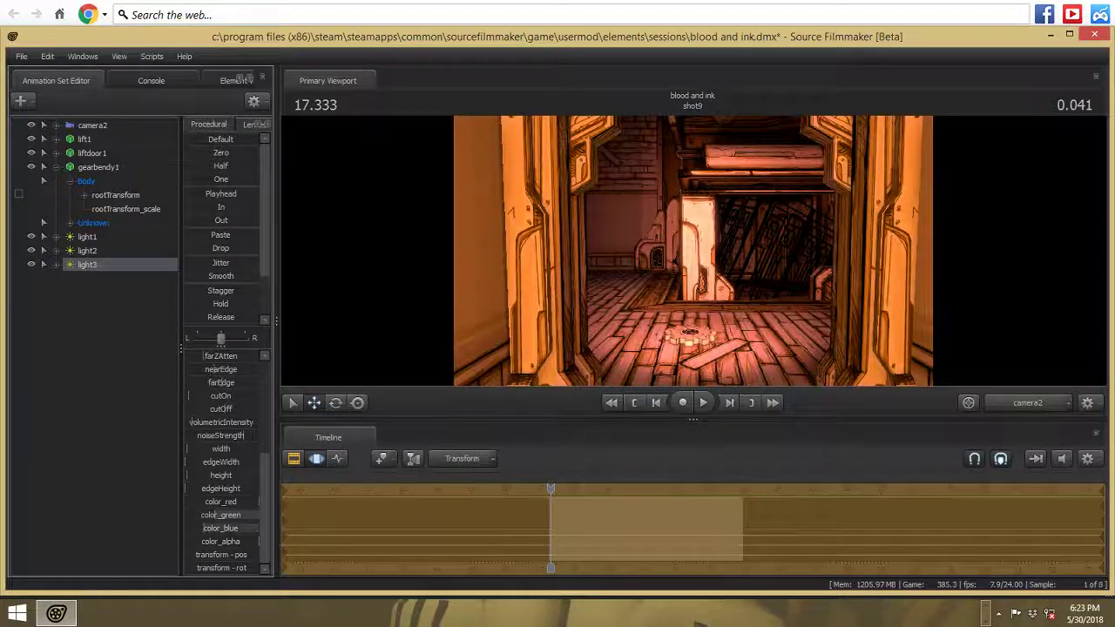
# - Reduce color_blue on light2 and light1 to match light3's orange tint
pyautogui.click(88, 252)
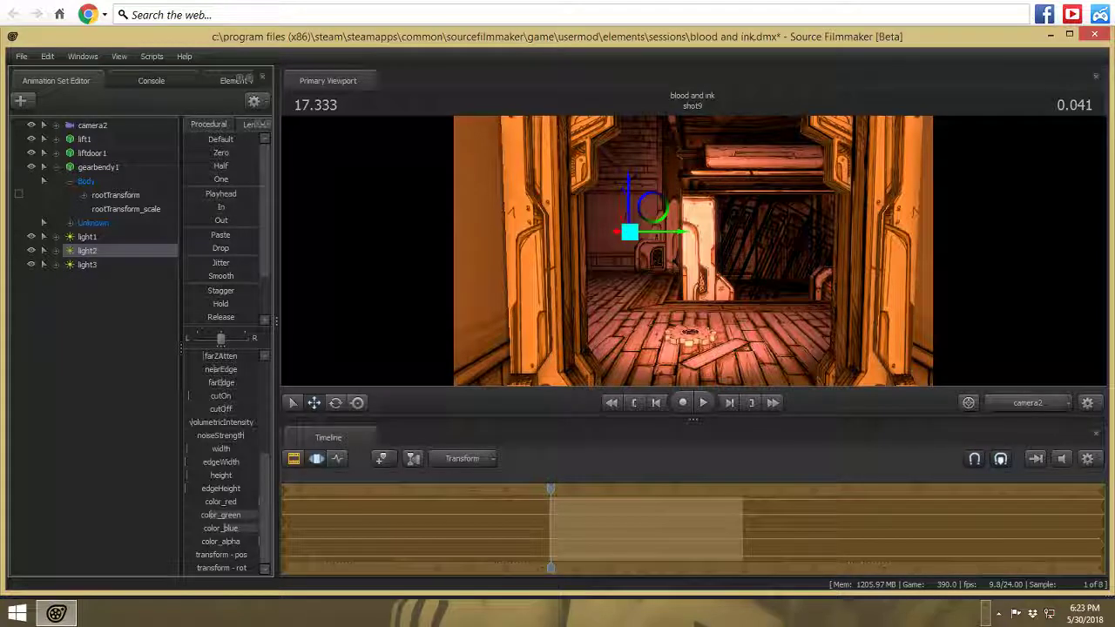
pyautogui.click(87, 237)
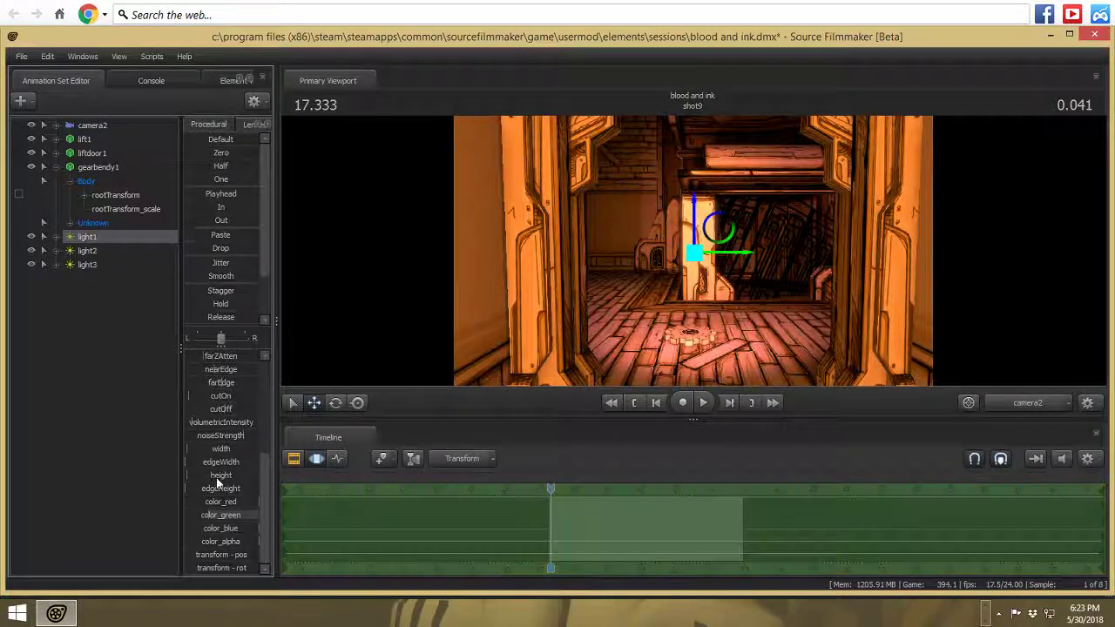
pyautogui.click(247, 529)
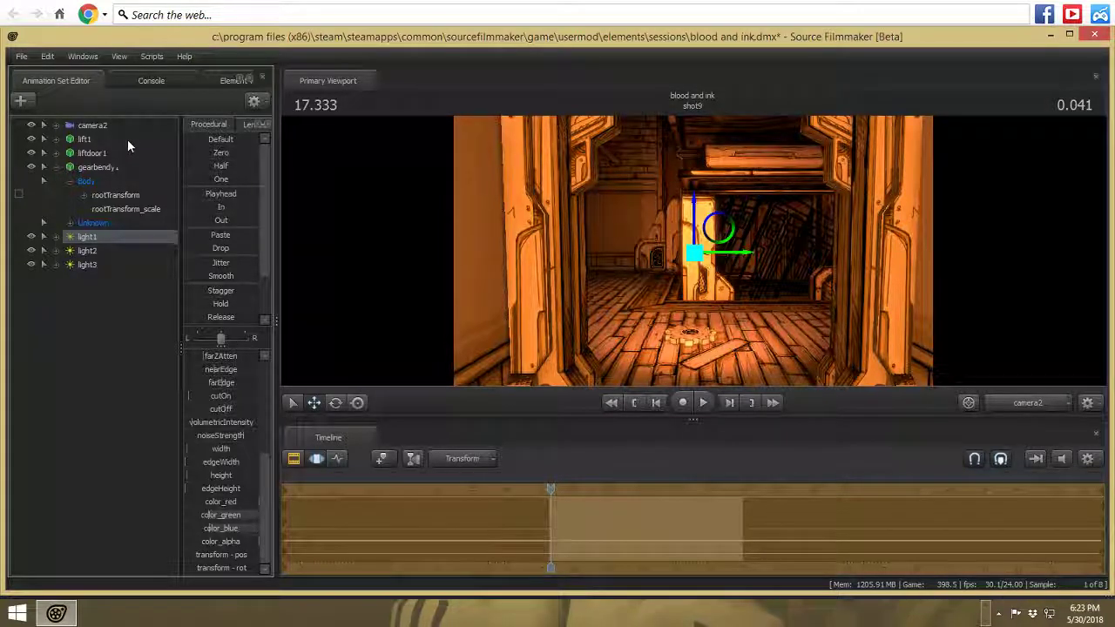
# - Keyframe camera2 in the Graph Editor at 17.333 and 19.041, moving it forward through the doorway at the second key
pyautogui.click(94, 126)
pyautogui.click(337, 459)
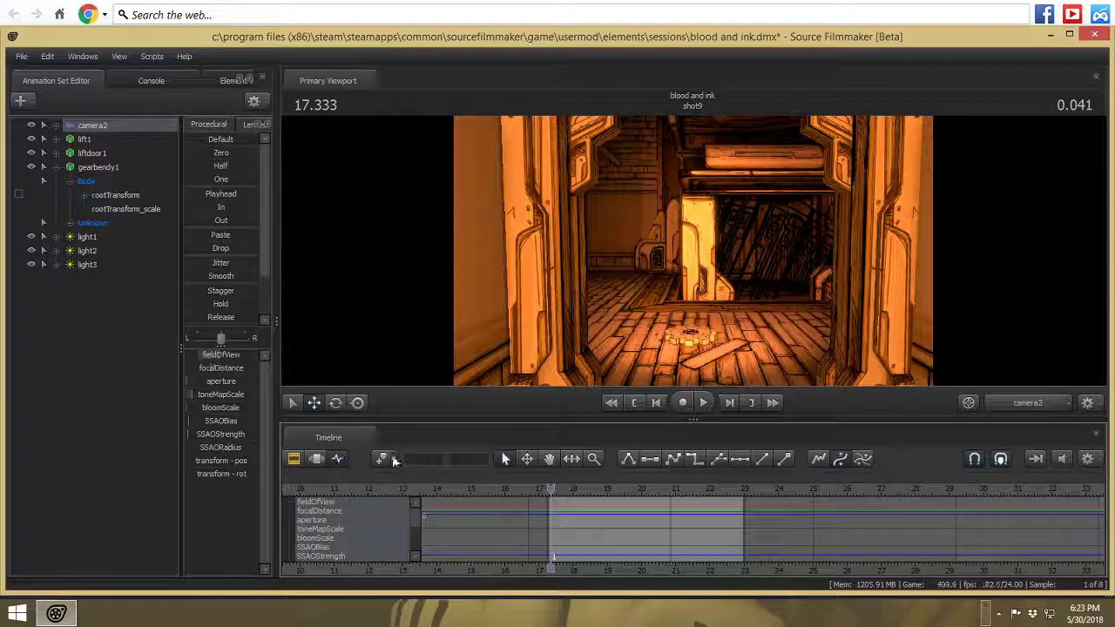
pyautogui.click(703, 403)
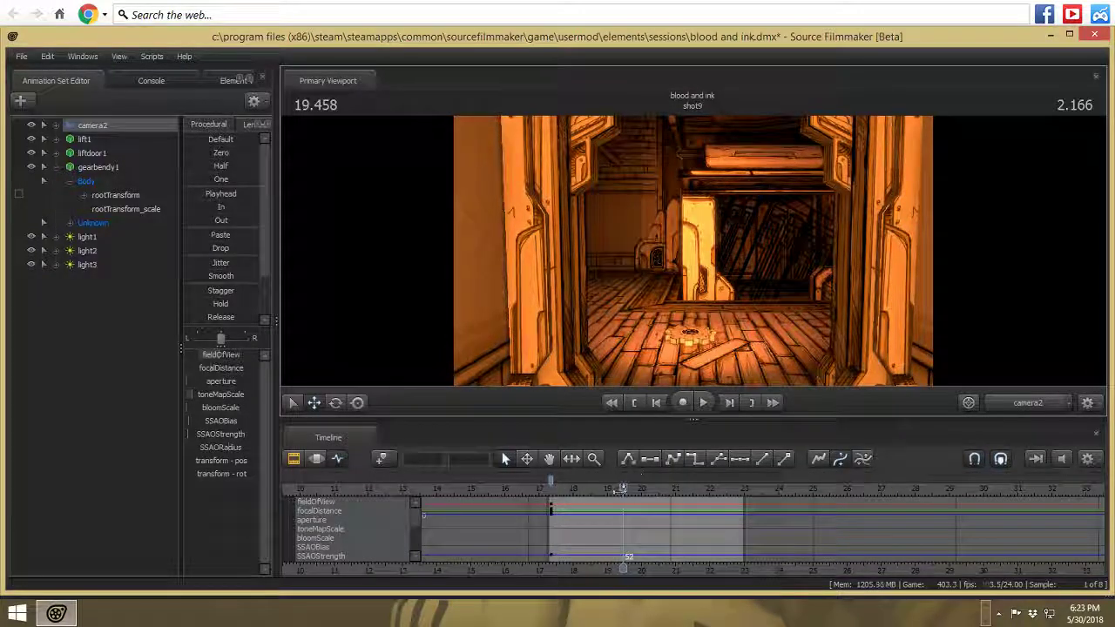
pyautogui.moveTo(620, 489); pyautogui.dragTo(608, 485)
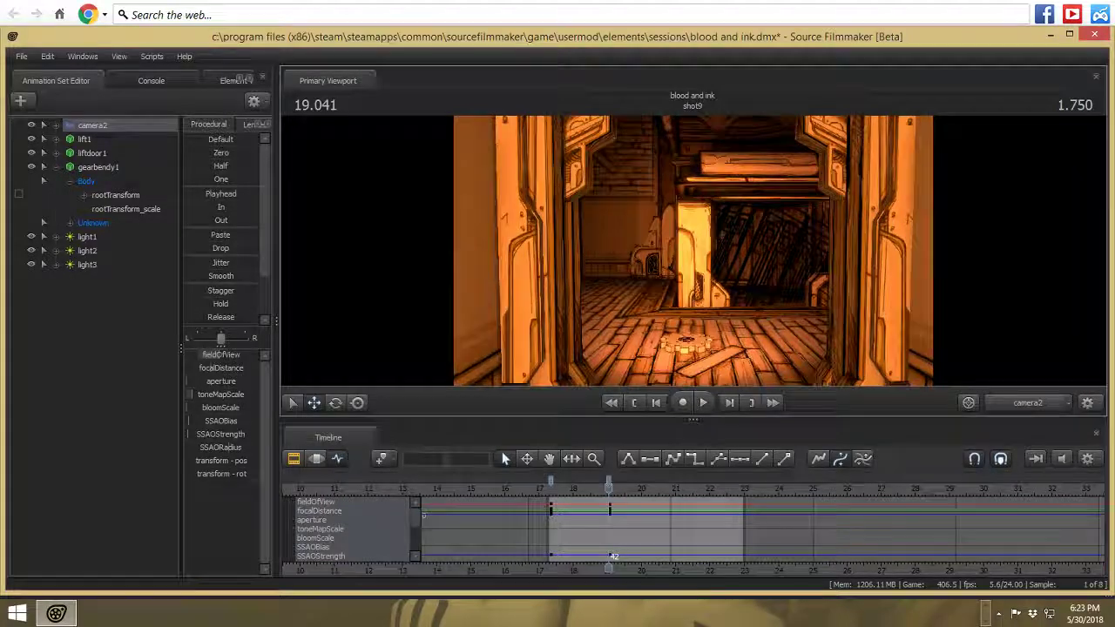
pyautogui.press('w')
pyautogui.press('Up')
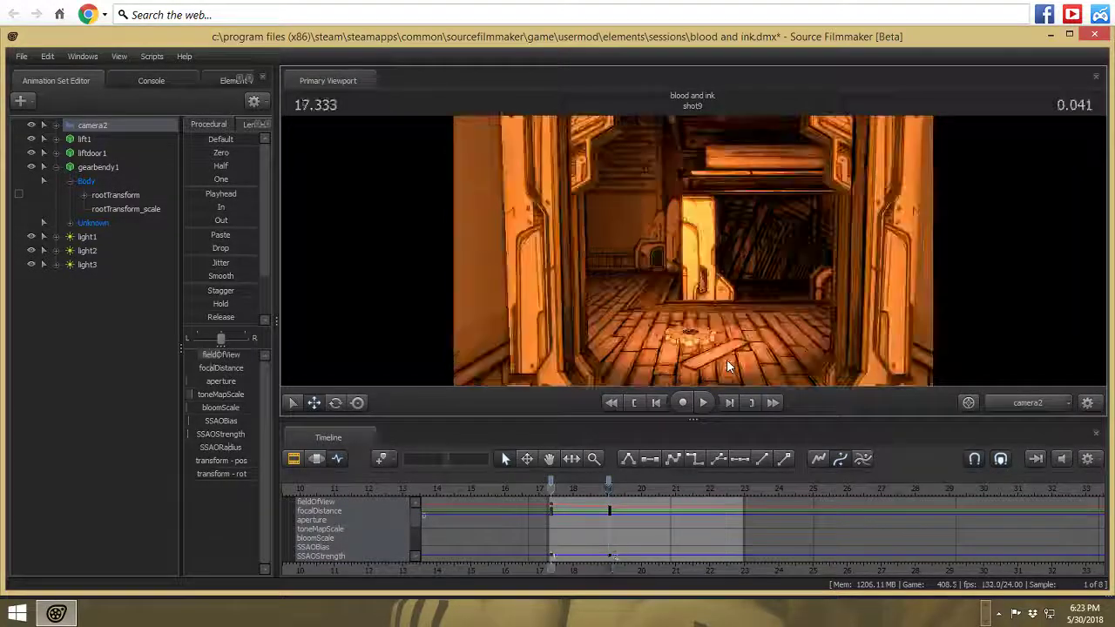
# - Play back camera2's forward move from the start of shot9 to the second keyframe
pyautogui.click(703, 407)
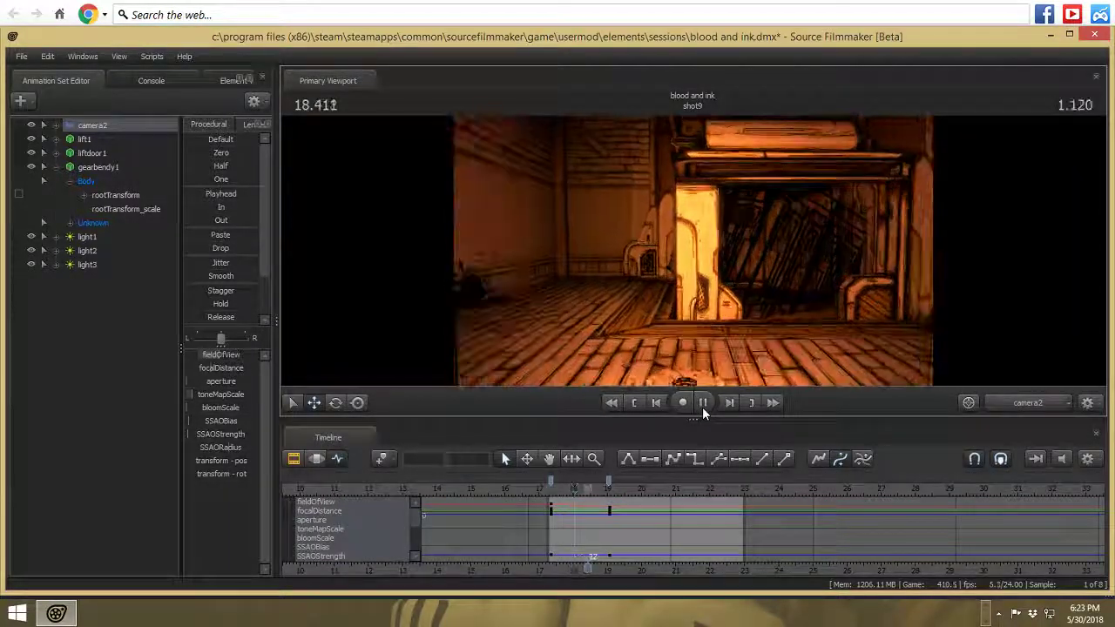
pyautogui.click(702, 407)
pyautogui.press('Up')
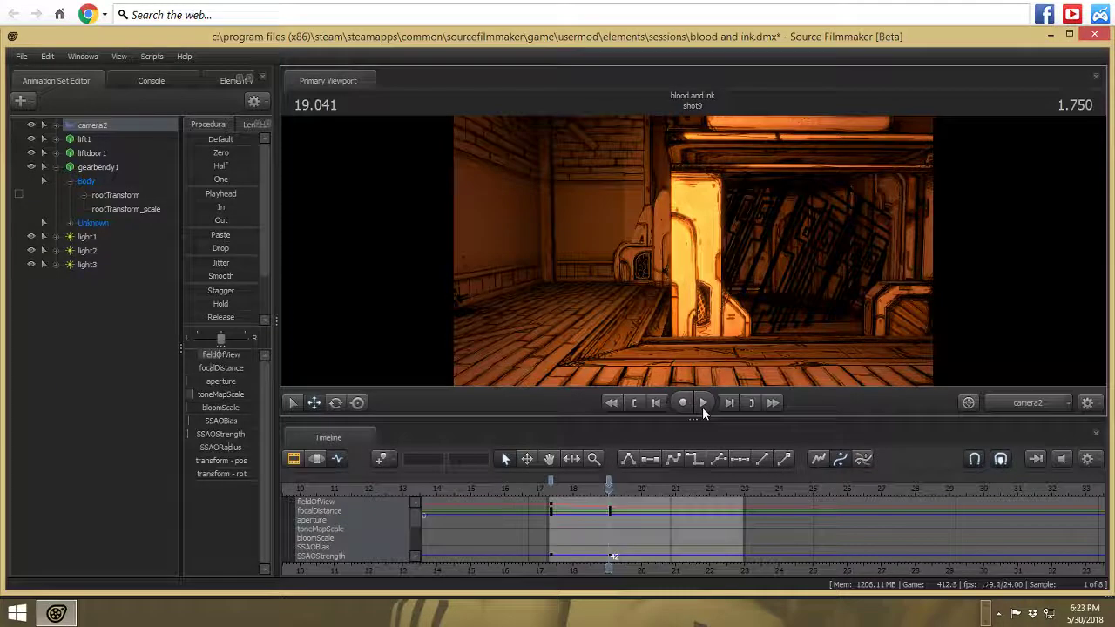
pyautogui.click(98, 265)
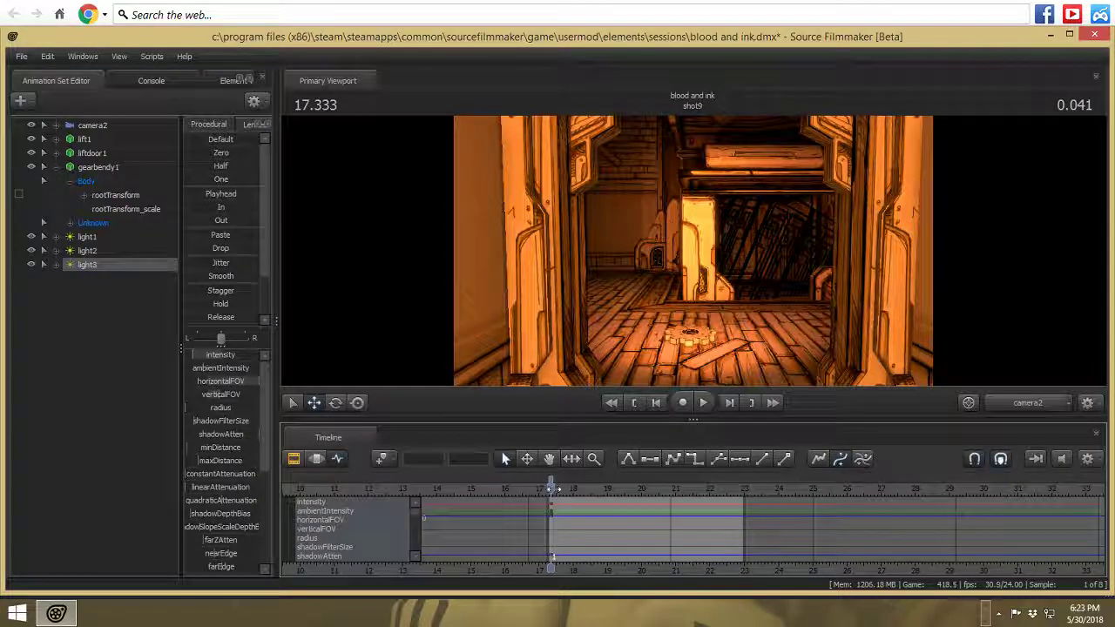
pyautogui.moveTo(553, 489); pyautogui.dragTo(555, 489)
pyautogui.moveTo(214, 357); pyautogui.dragTo(214, 356)
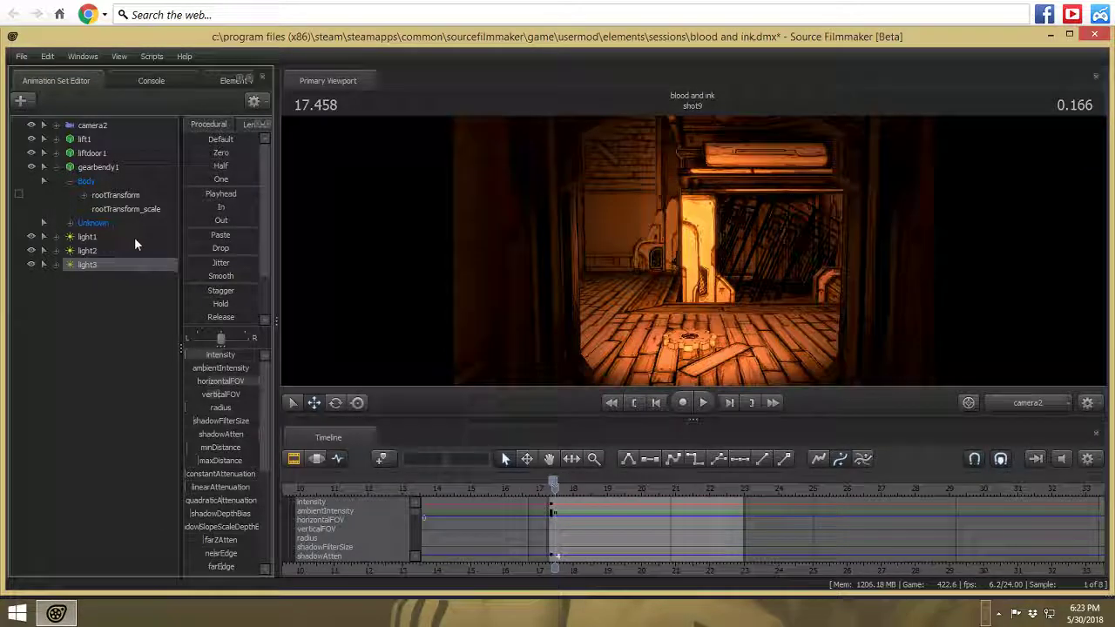
pyautogui.rightClick(557, 483)
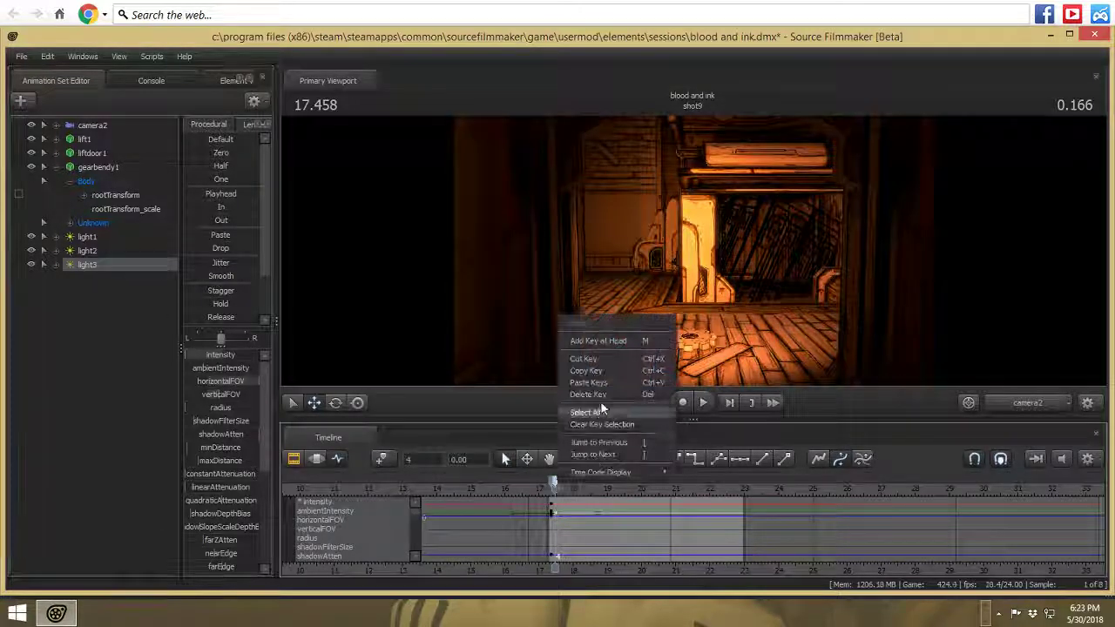
pyautogui.click(599, 394)
pyautogui.press('Left')
pyautogui.press('Left')
pyautogui.press('Left')
# - Turn the intensity of light3, light2 and light1 down to zero across the shot in the Motion Editor
pyautogui.click(317, 458)
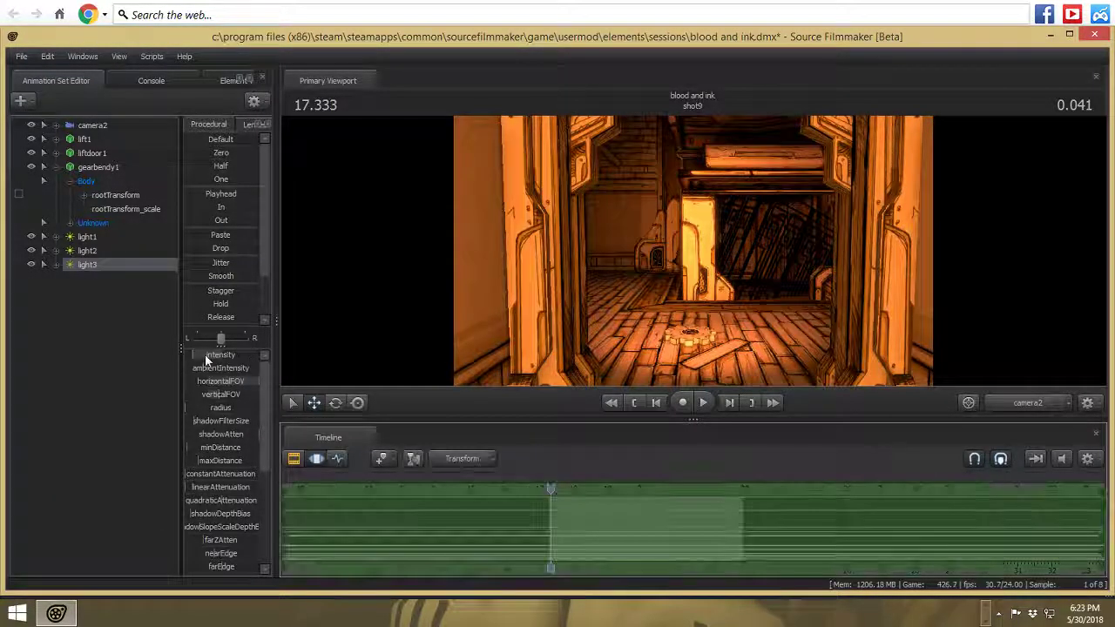
pyautogui.click(87, 251)
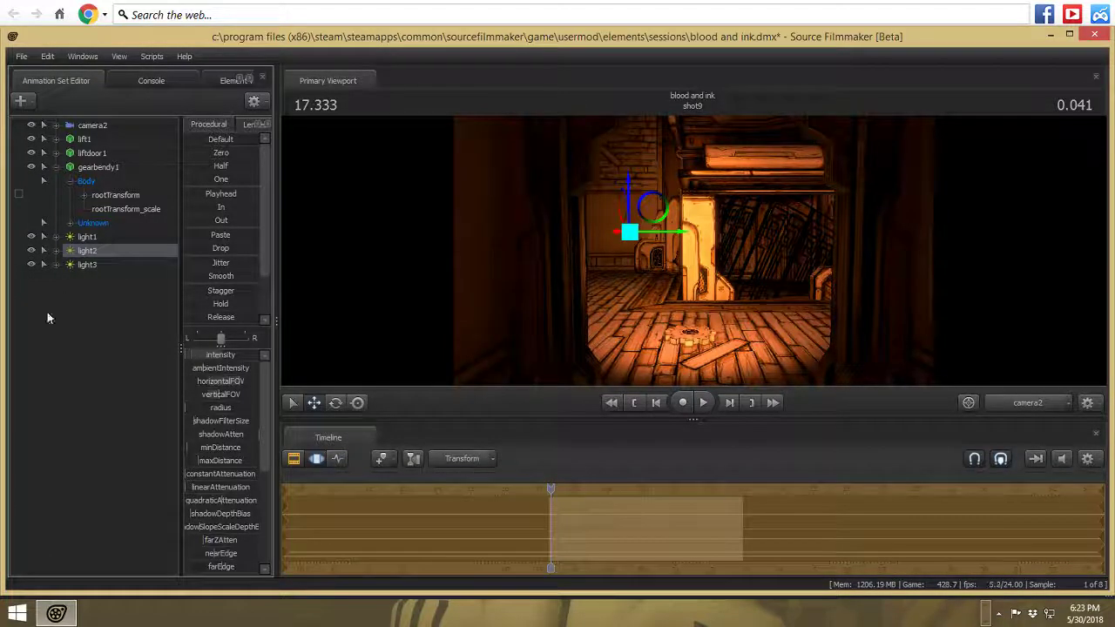
pyautogui.click(87, 237)
pyautogui.moveTo(203, 356); pyautogui.dragTo(188, 356)
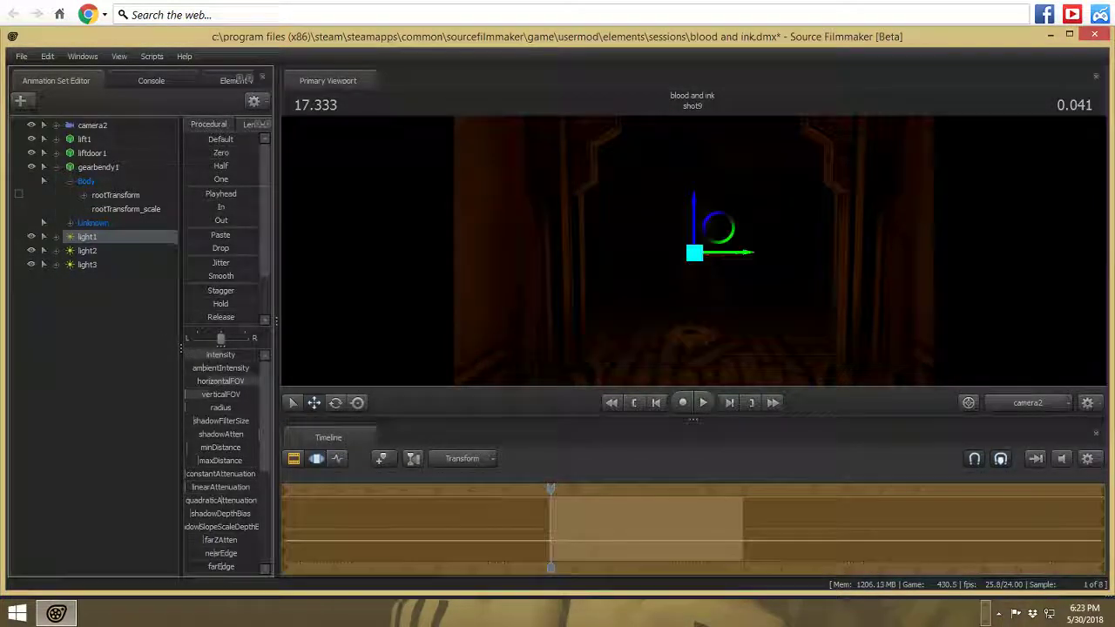
# - Keyframe light1 in its dark state at 17.333 in the Graph Editor and play back the start of the shot
pyautogui.click(335, 459)
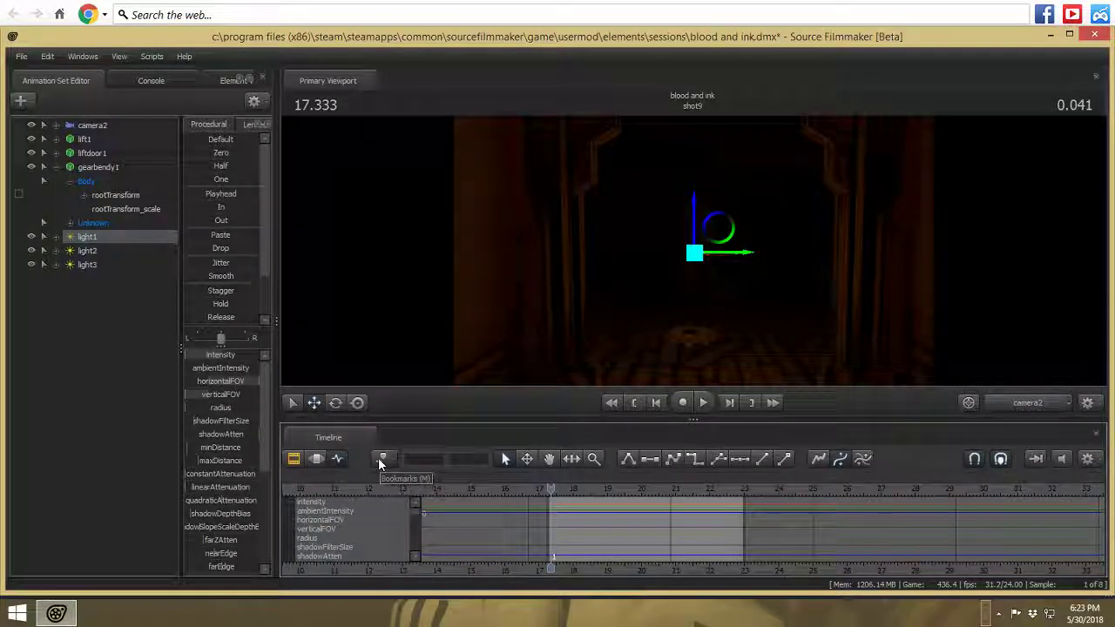
pyautogui.click(705, 401)
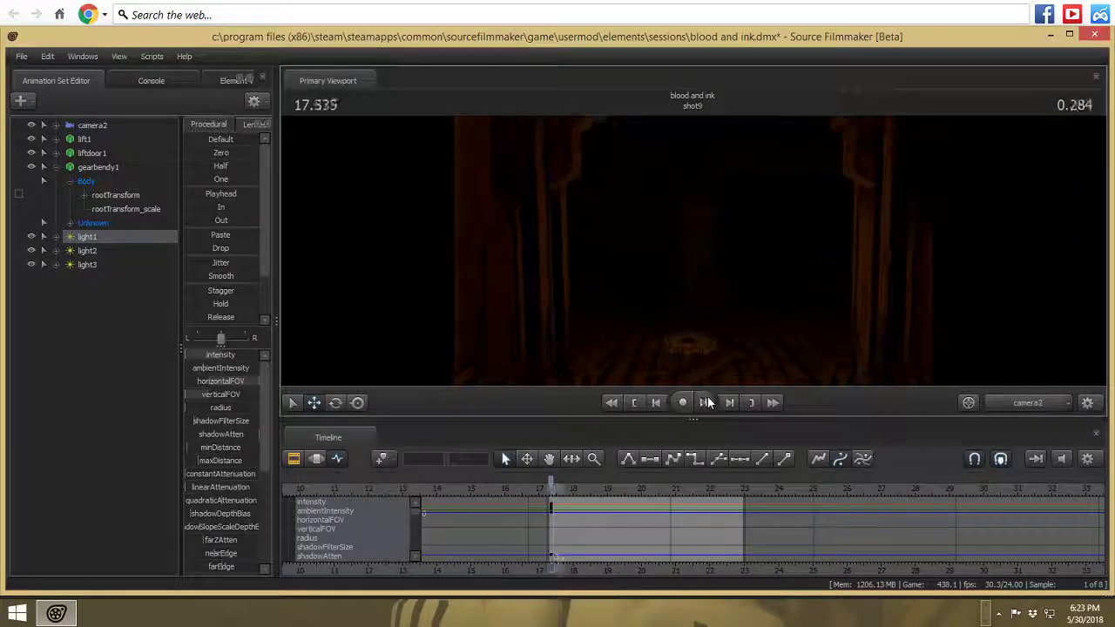
pyautogui.click(706, 402)
pyautogui.click(706, 402)
pyautogui.click(705, 402)
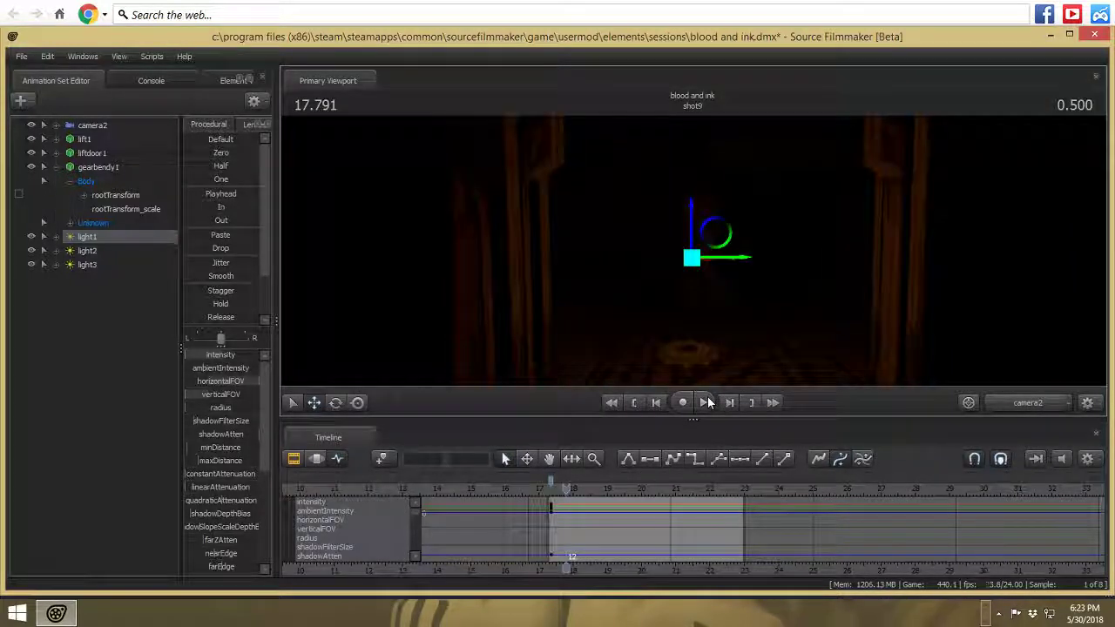
pyautogui.click(706, 401)
pyautogui.click(705, 402)
# - Keyframe light1 at 17.500 with its intensity raised so it lights the room behind the doorway
pyautogui.click(729, 401)
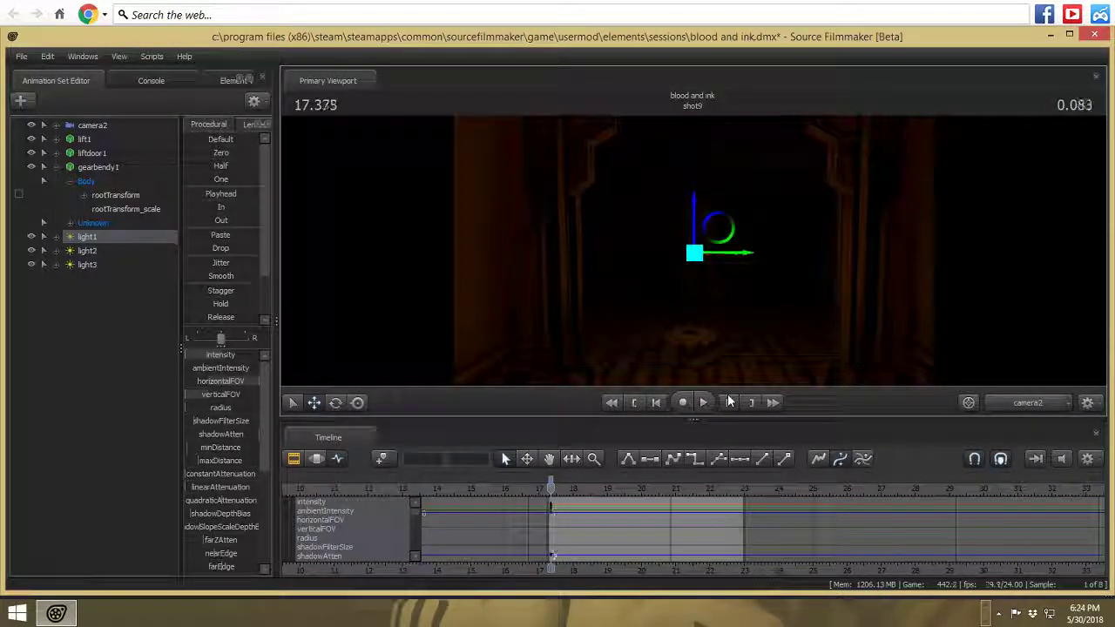
pyautogui.click(729, 401)
pyautogui.click(730, 402)
pyautogui.click(730, 402)
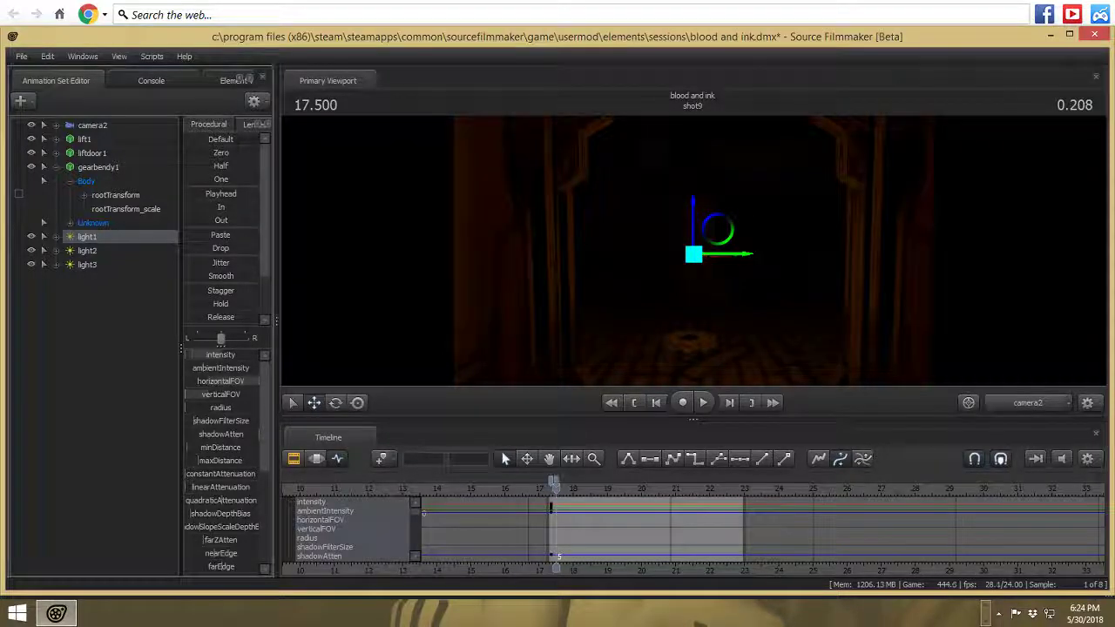
pyautogui.click(91, 250)
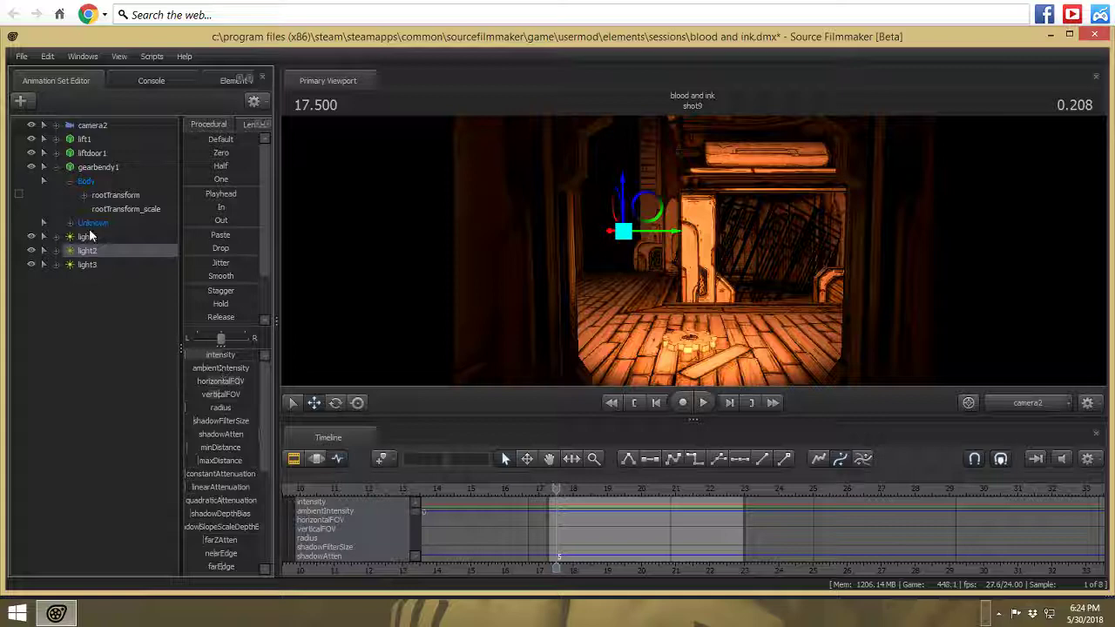
pyautogui.click(93, 237)
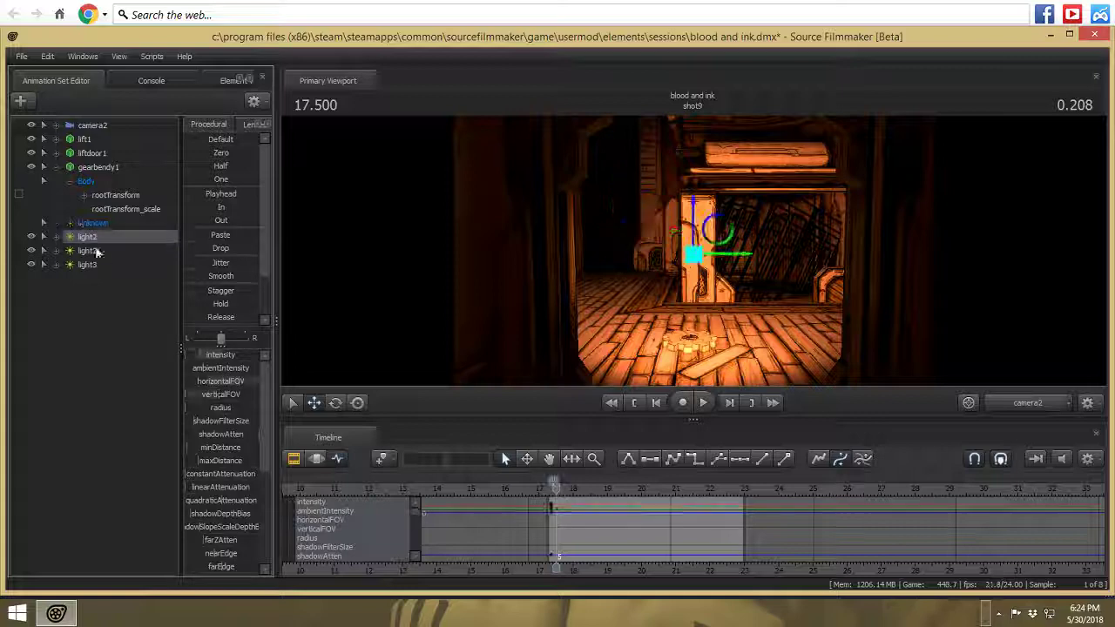
# - Keyframe light2 and light3 in their dark state at 17.333
pyautogui.press('Left')
pyautogui.press('Left')
pyautogui.press('Left')
pyautogui.press('Left')
pyautogui.click(108, 251)
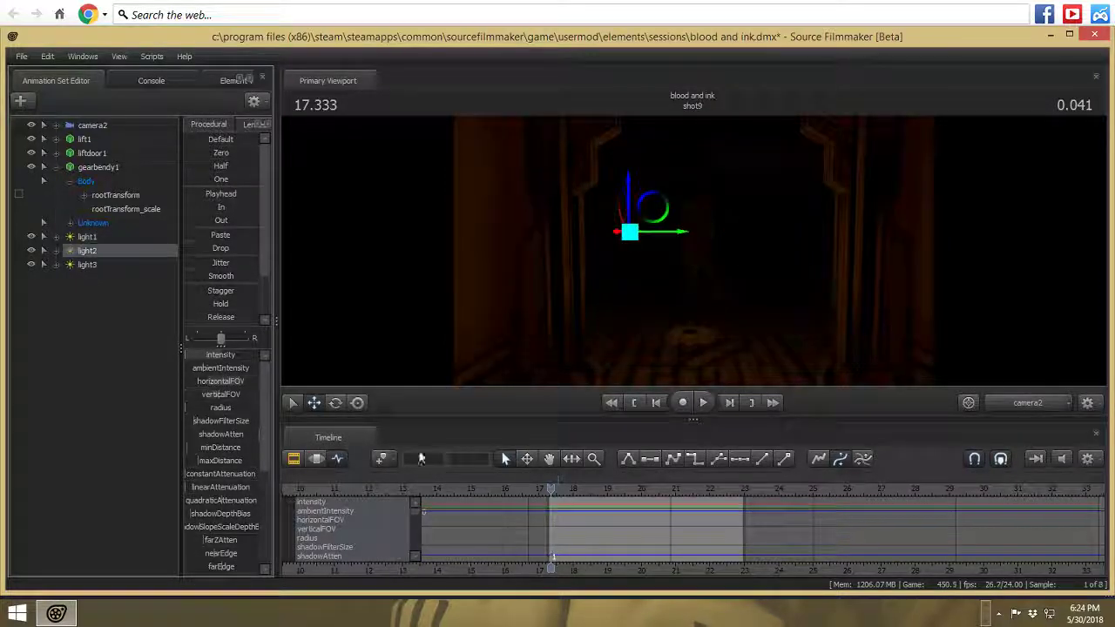
pyautogui.click(92, 265)
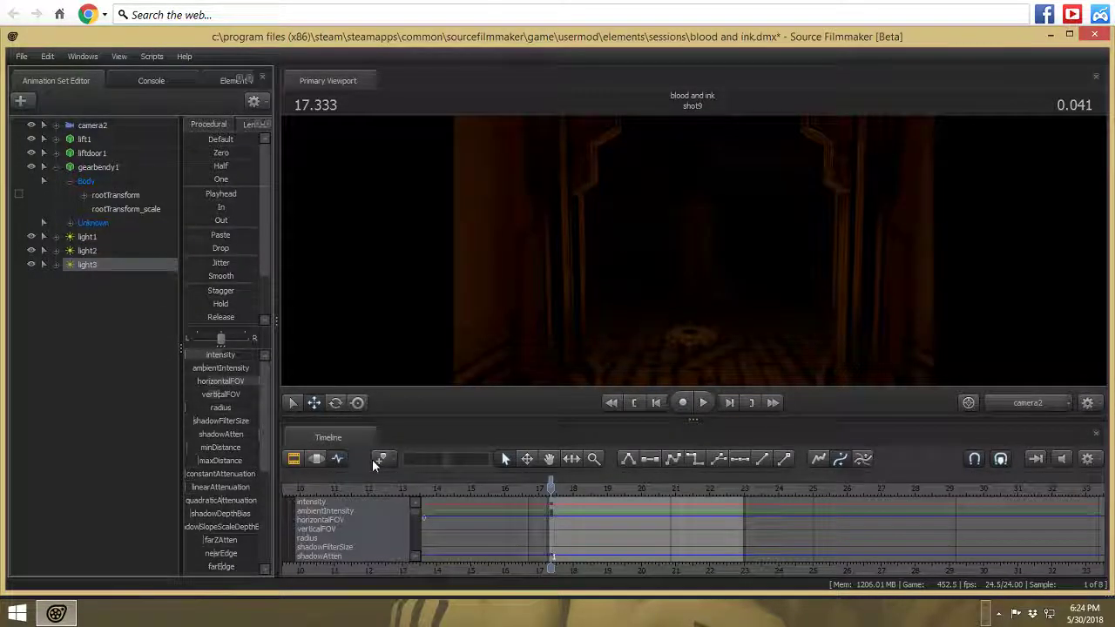
# - Raise the intensity of light2 and light3 at 17.500 so they come on together with light1
pyautogui.click(87, 237)
pyautogui.press('Right')
pyautogui.press('Right')
pyautogui.press('Right')
pyautogui.press('Right')
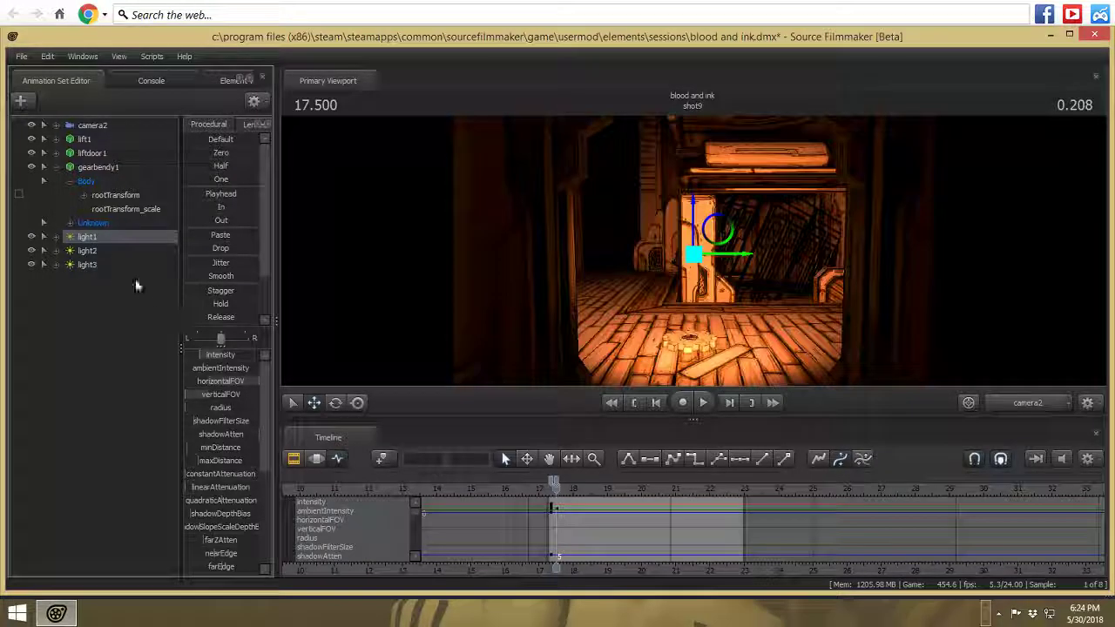
pyautogui.press('Down')
pyautogui.moveTo(197, 356); pyautogui.dragTo(208, 356)
pyautogui.click(86, 265)
# - Play back shot9 several times to check the lights coming on as camera2 moves toward the lift
pyautogui.click(708, 397)
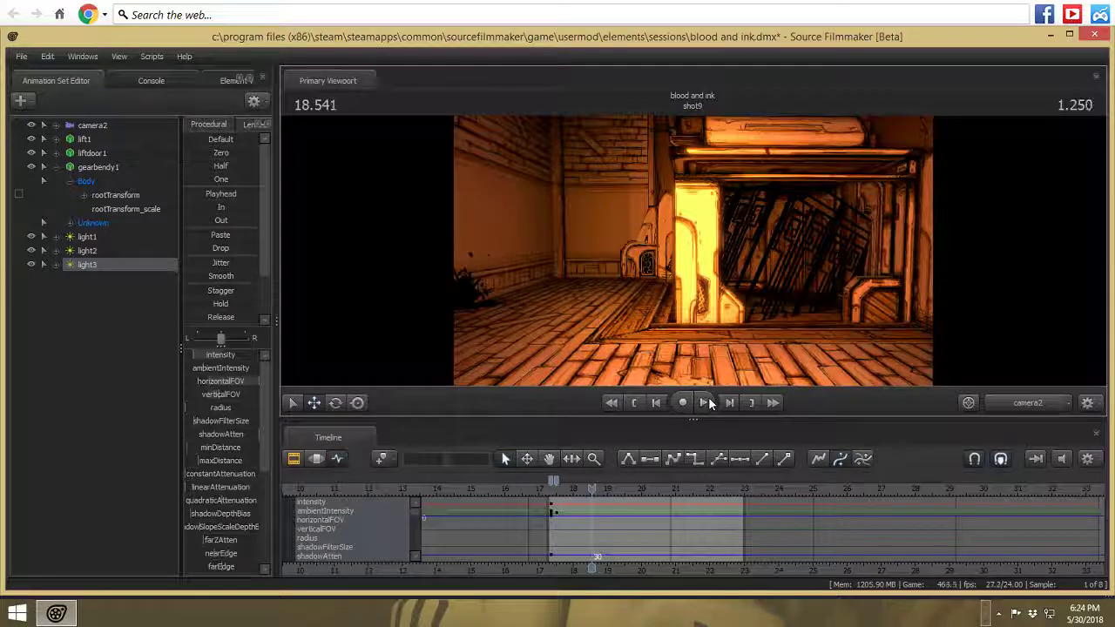
pyautogui.click(705, 402)
pyautogui.click(709, 397)
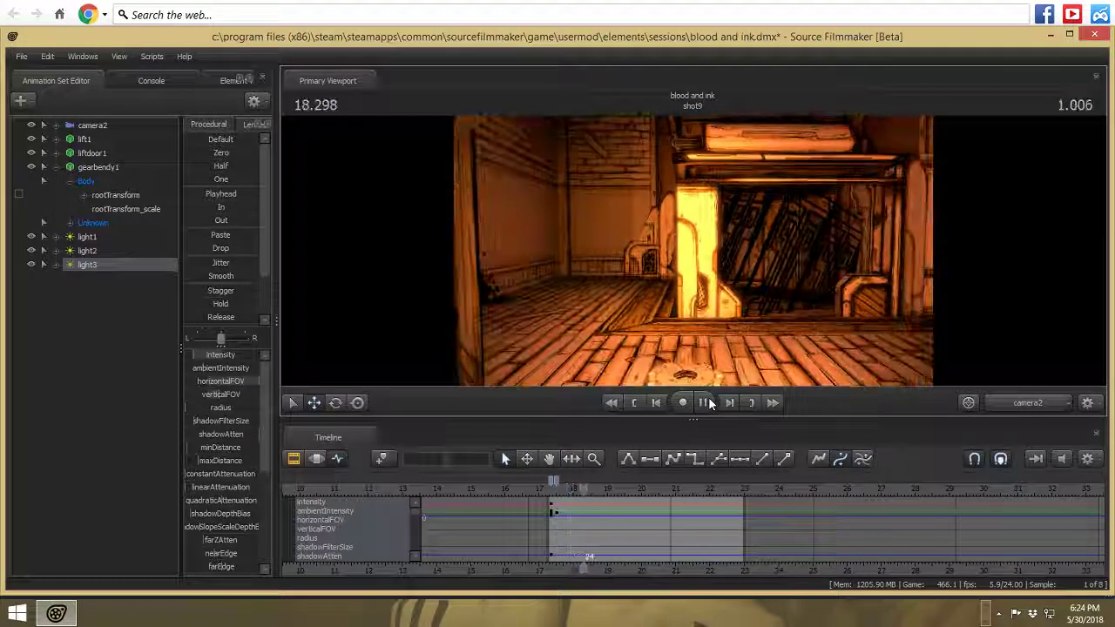
pyautogui.click(708, 396)
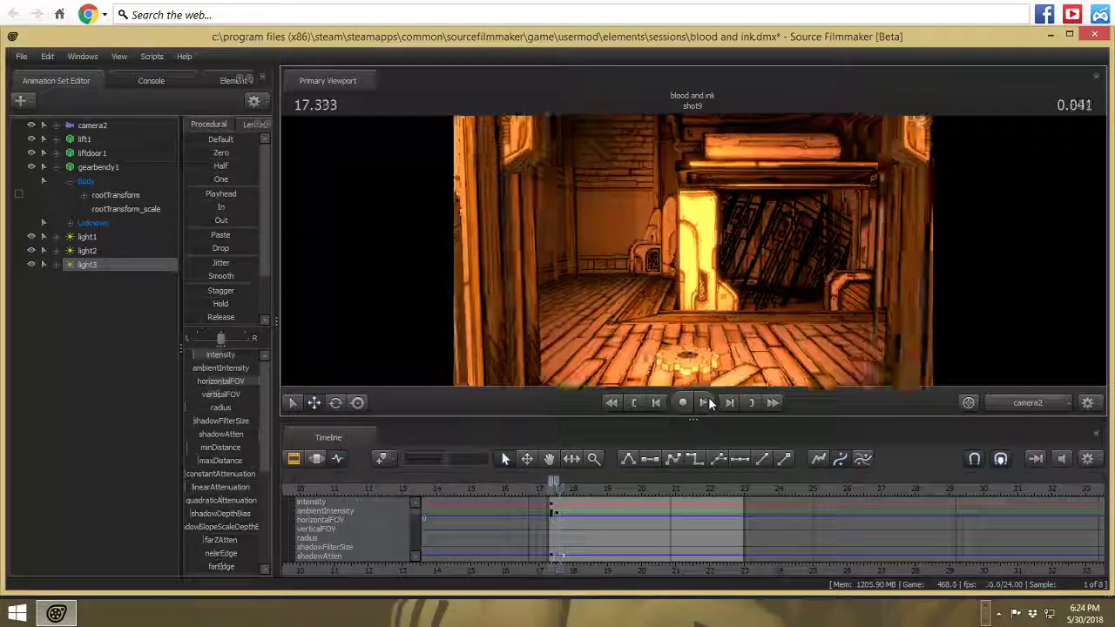
pyautogui.click(709, 396)
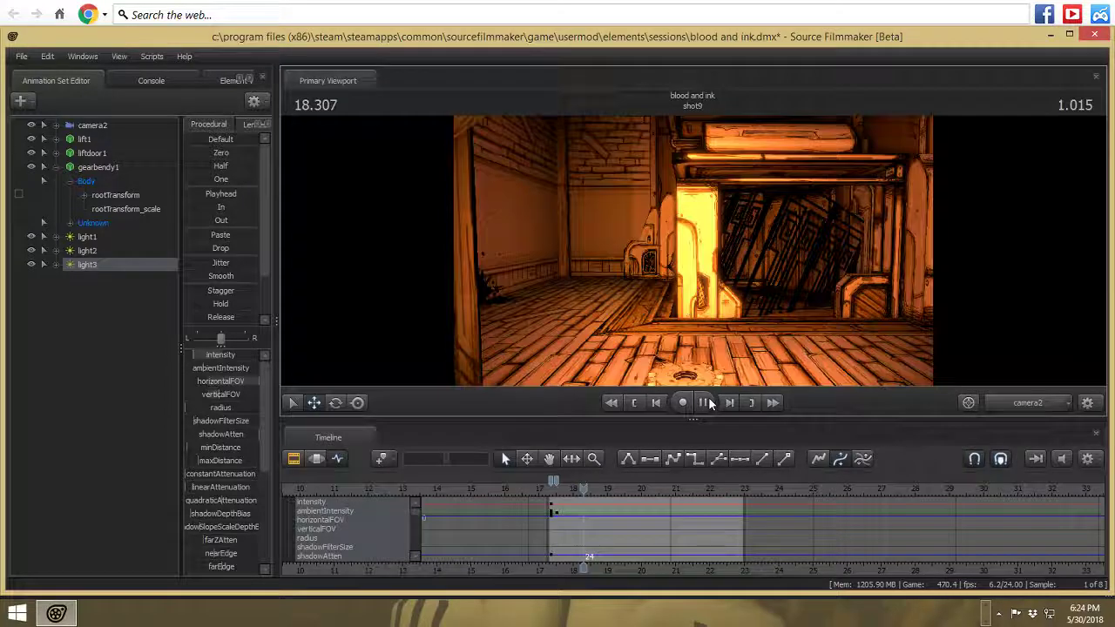
pyautogui.click(710, 400)
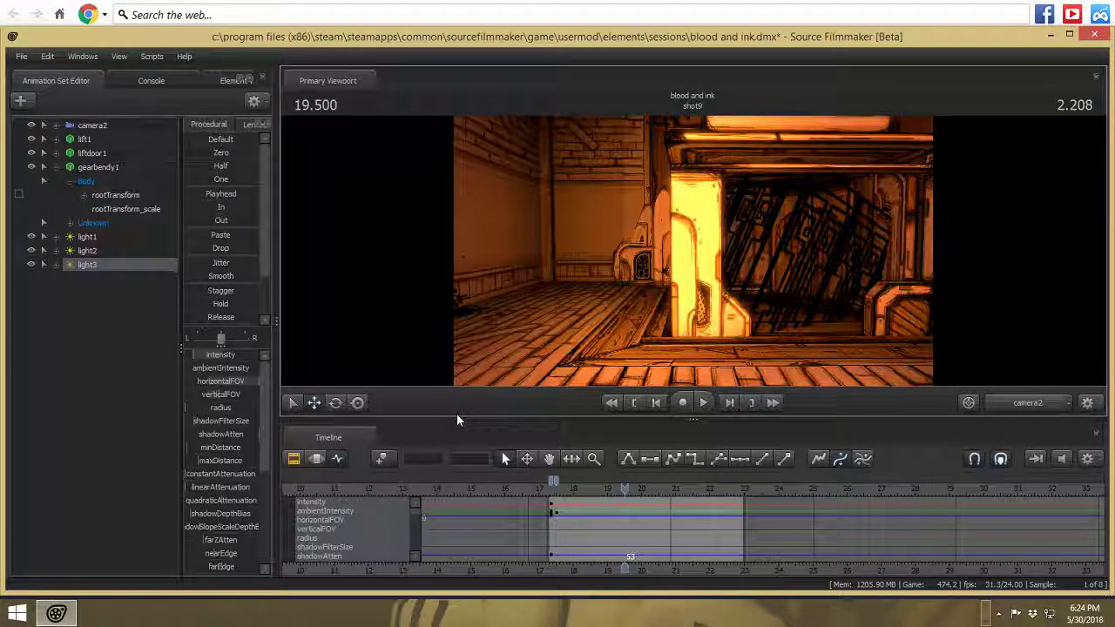
pyautogui.click(703, 402)
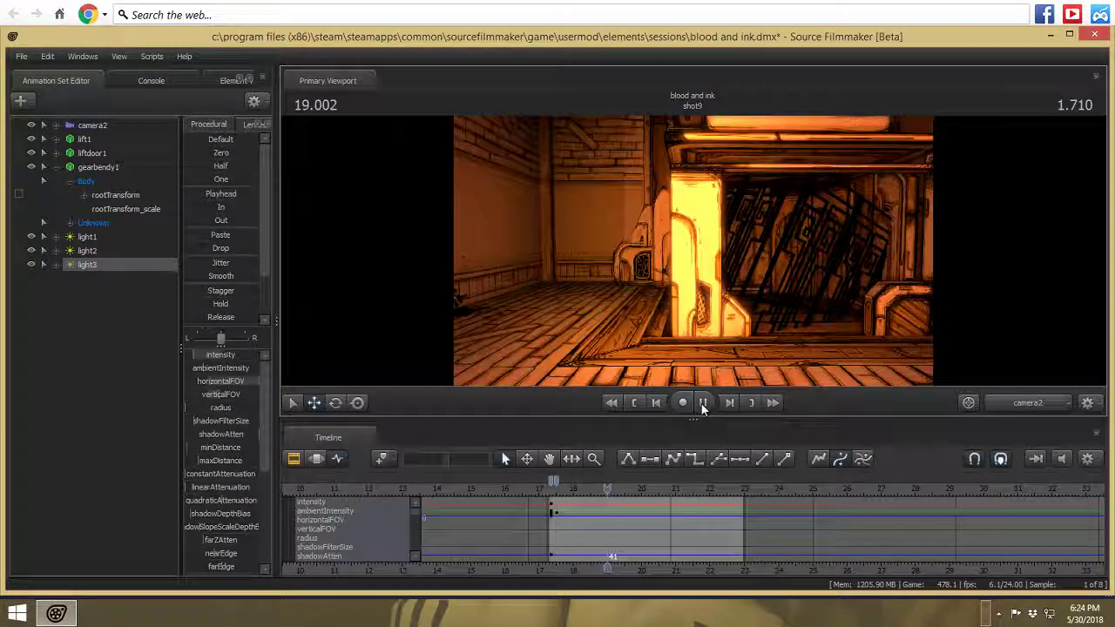
pyautogui.click(703, 402)
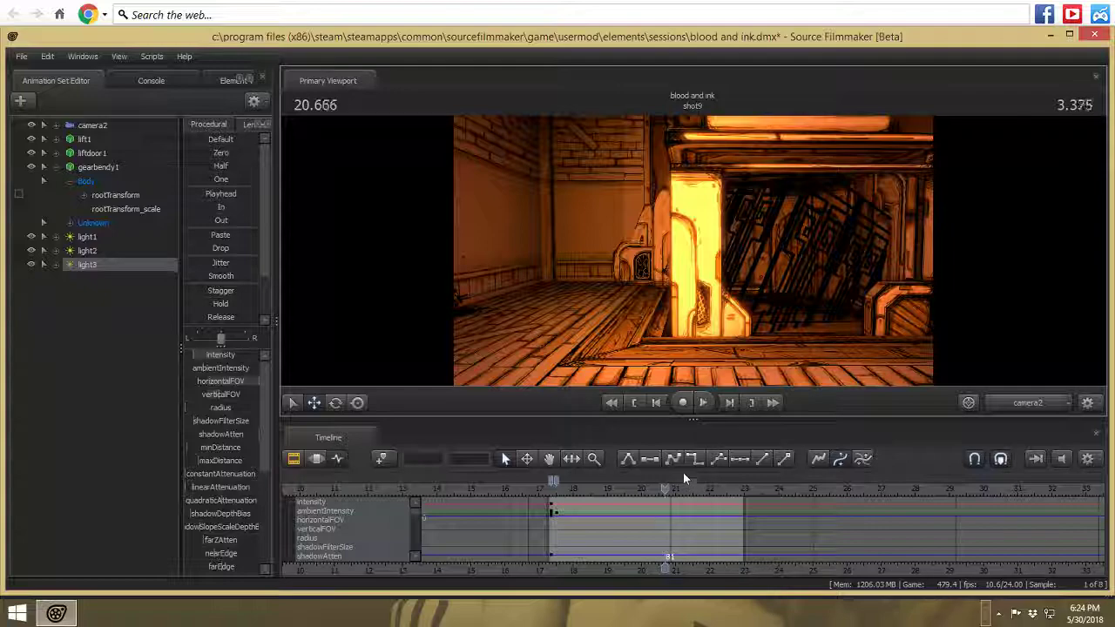
pyautogui.click(703, 403)
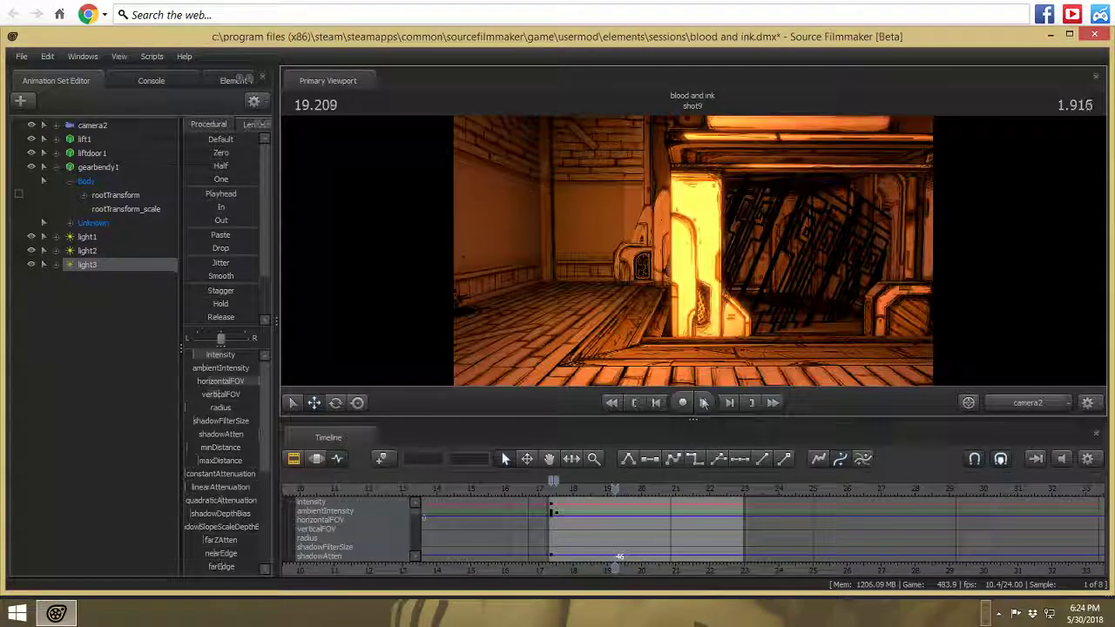
pyautogui.click(704, 403)
pyautogui.click(20, 100)
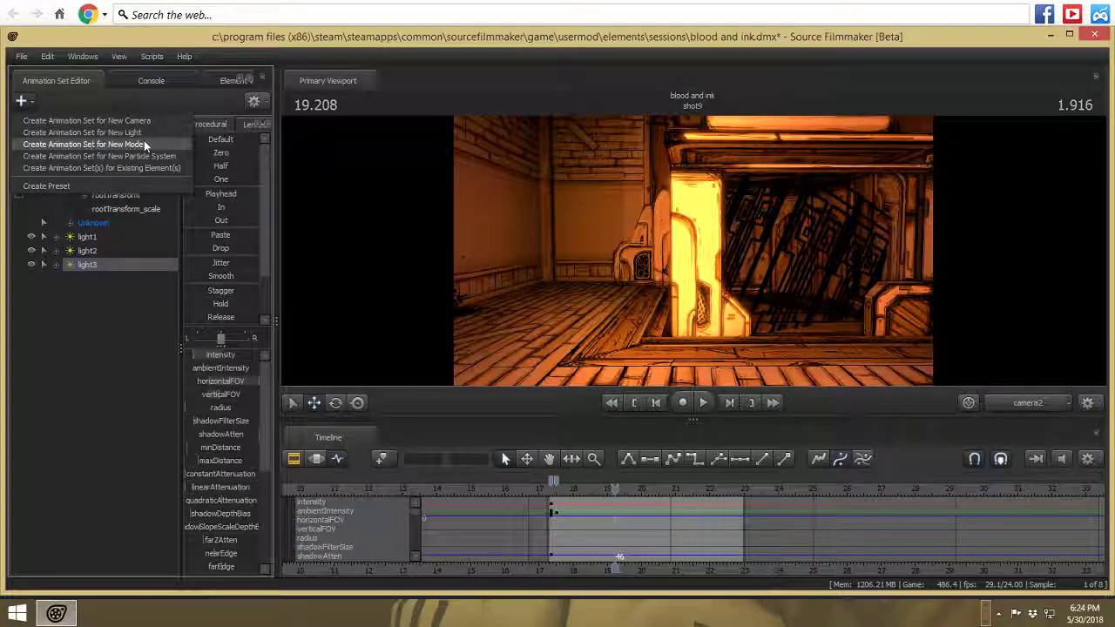
pyautogui.click(704, 402)
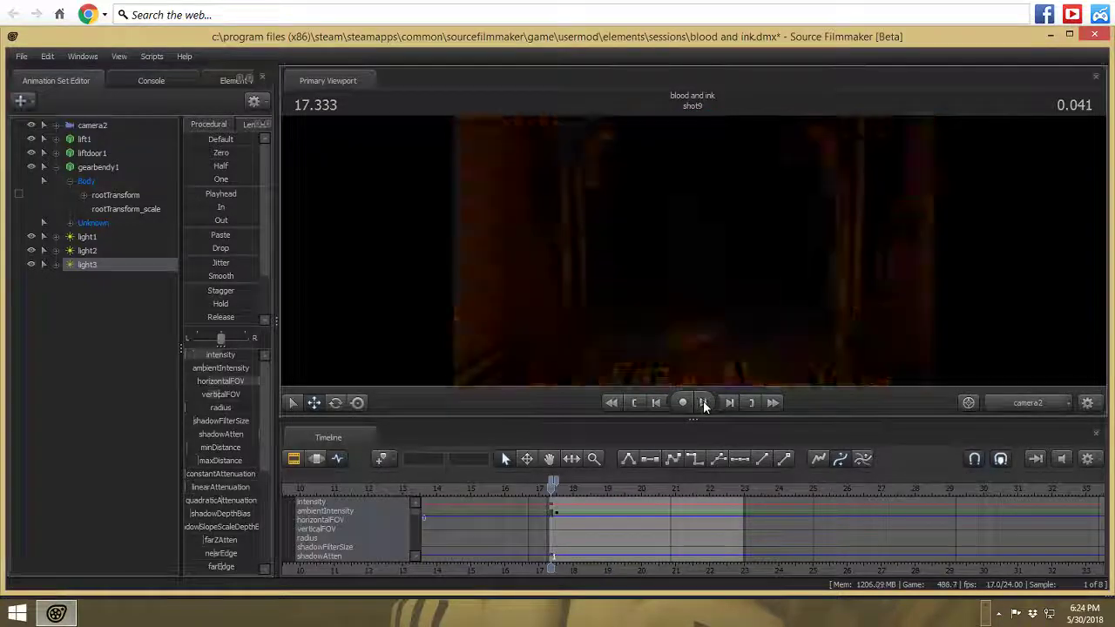
pyautogui.click(703, 402)
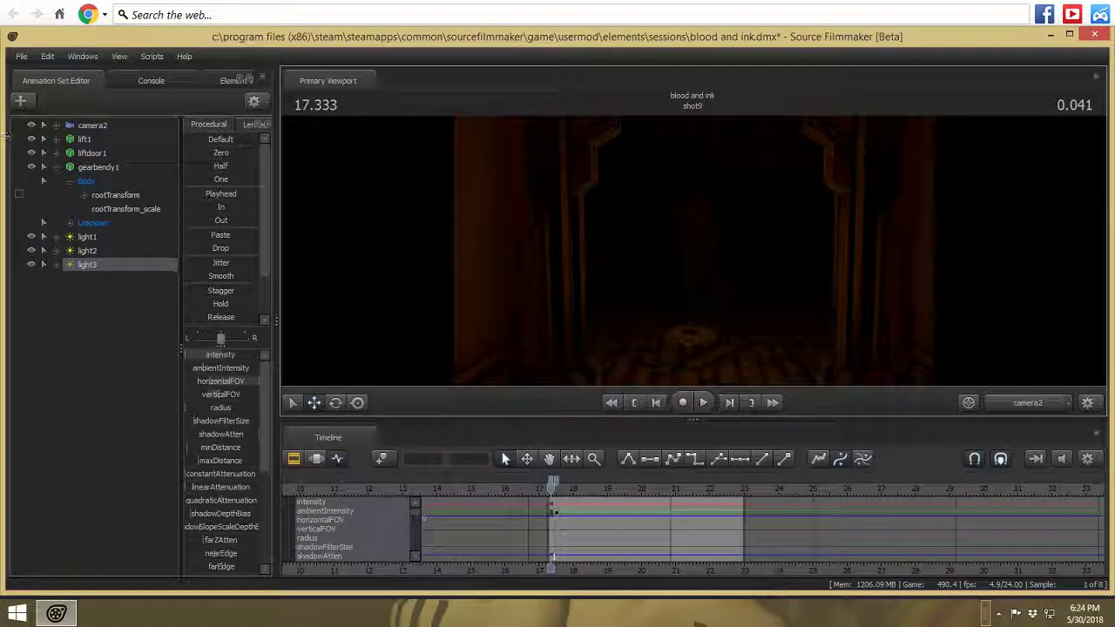
# - Start an animation set for a new model and list the model files in the theultimatecyborg folder
pyautogui.click(21, 100)
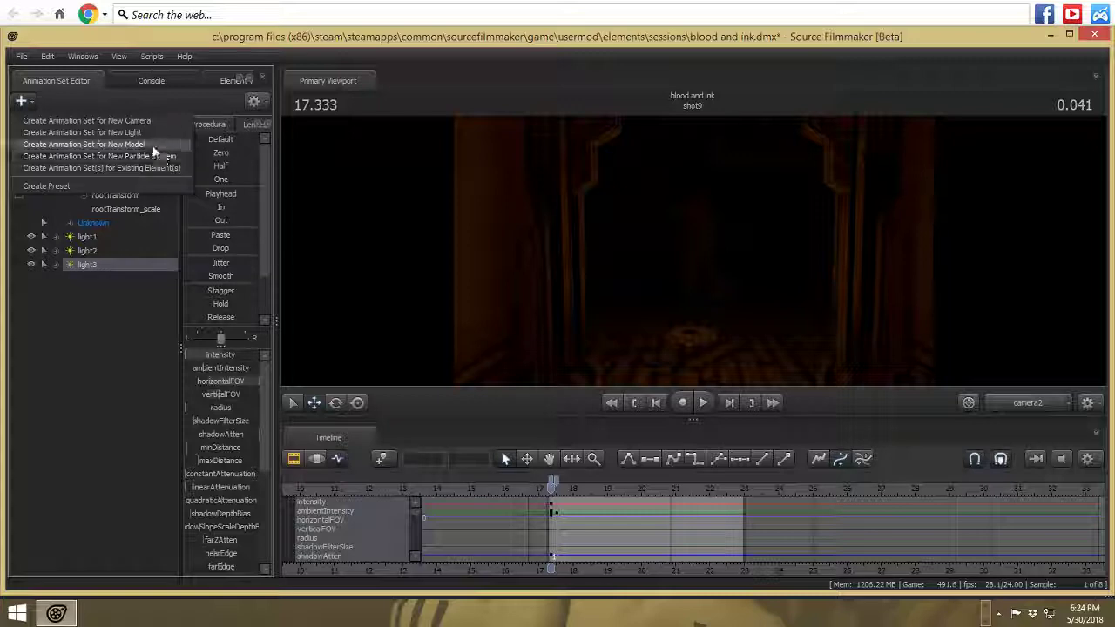
pyautogui.click(152, 146)
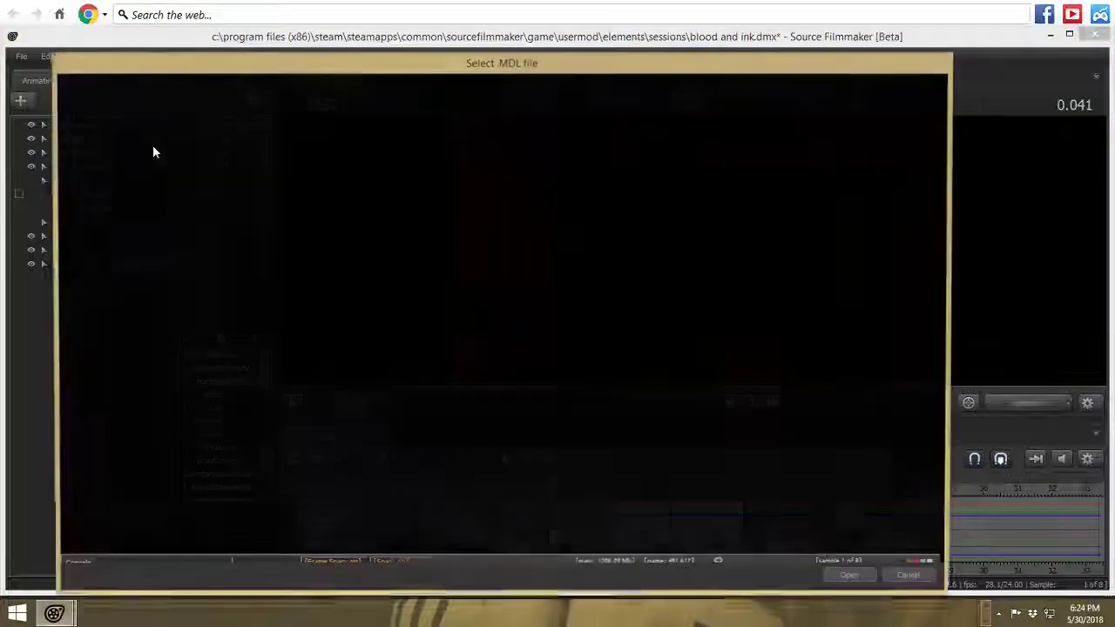
pyautogui.scroll(-5, 160, 285)
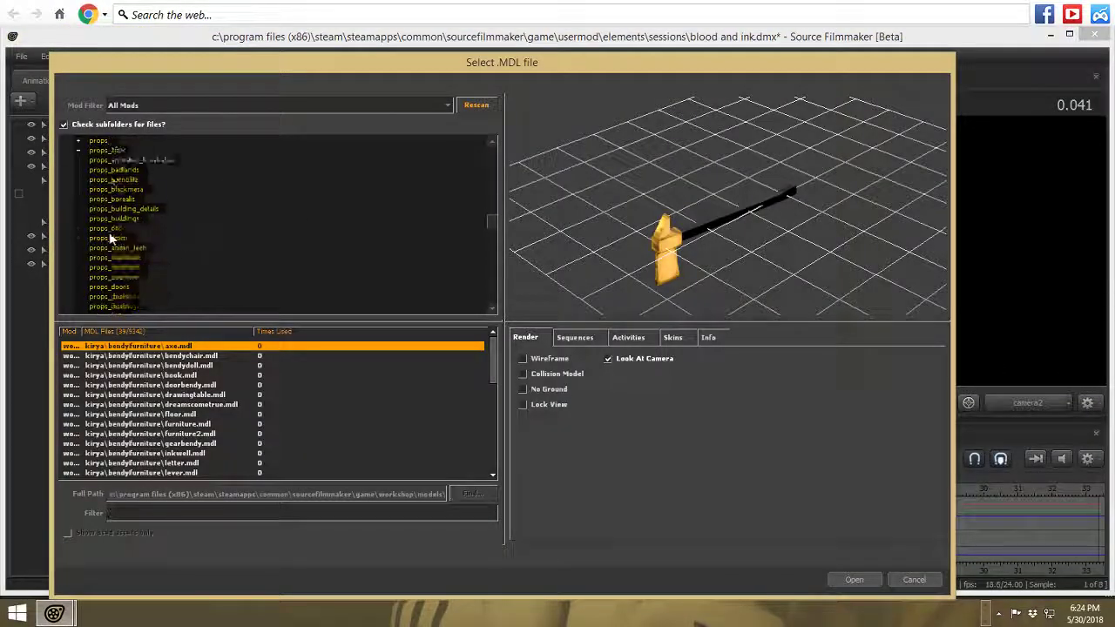
pyautogui.scroll(-10, 111, 237)
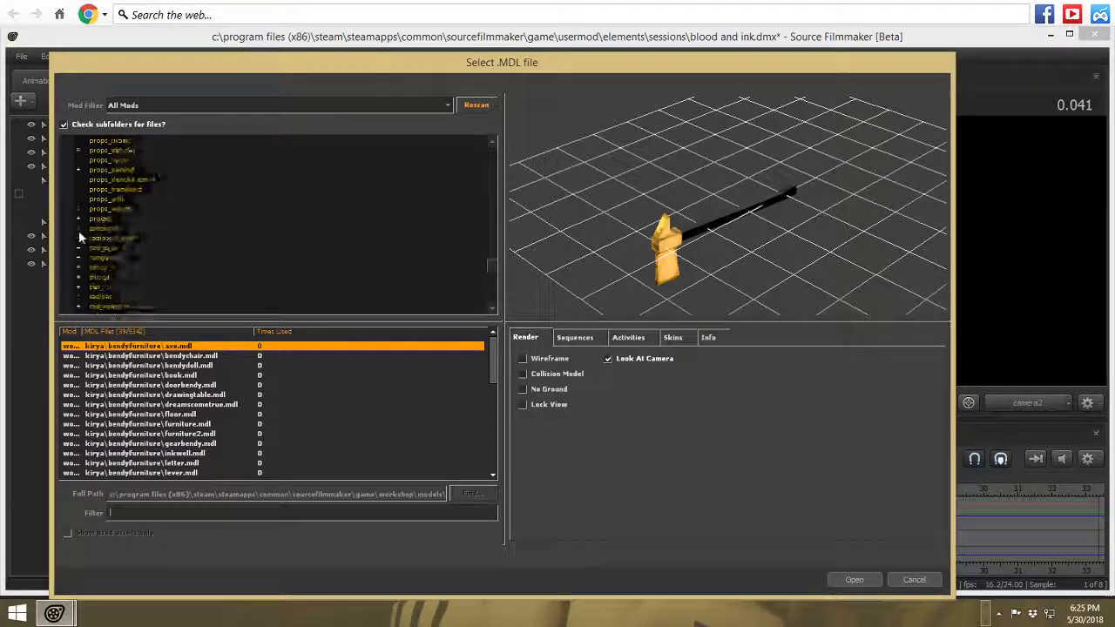
pyautogui.scroll(-5, 79, 237)
pyautogui.scroll(-3, 122, 270)
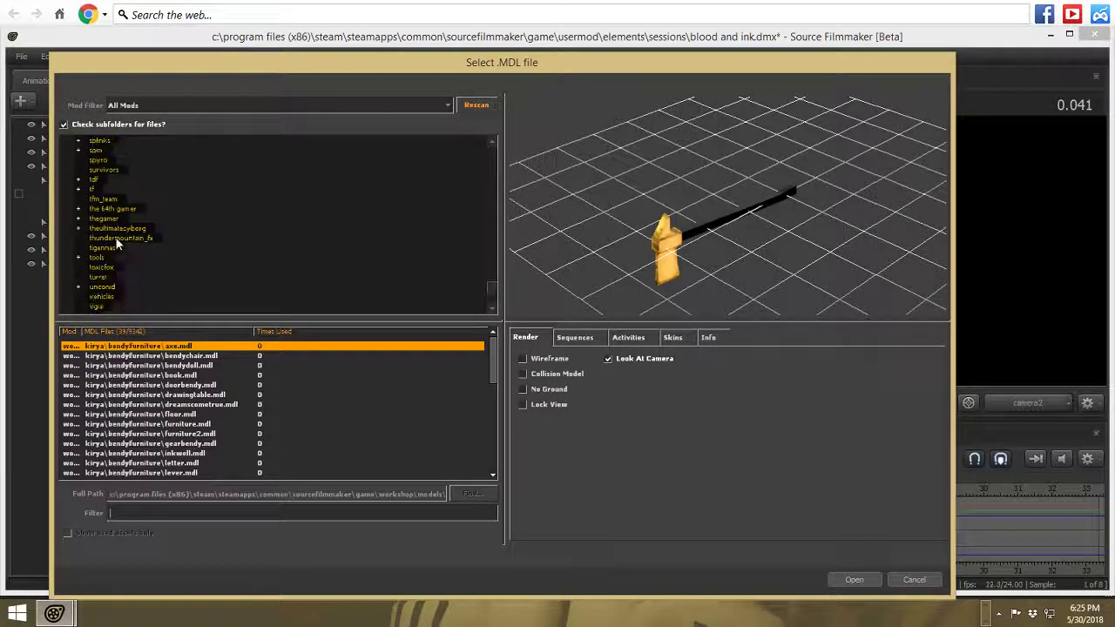
pyautogui.scroll(-2, 218, 397)
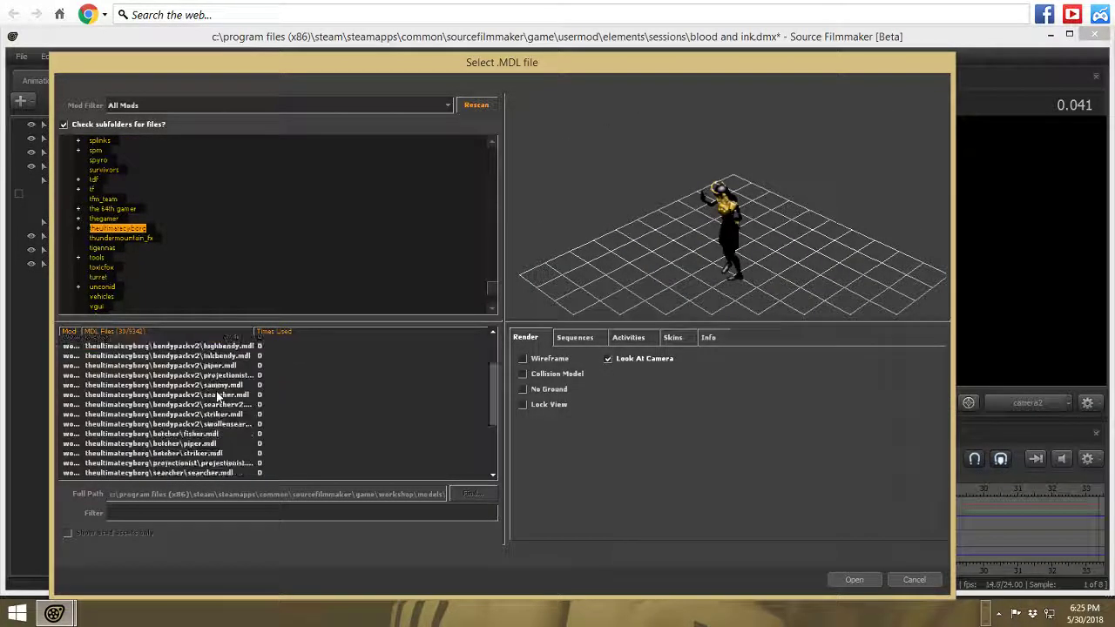
pyautogui.scroll(2, 209, 410)
# - Preview the projectionist, fisher, alice_angel, alive_bendy, alice and inkbendy models in the theultimatecyborg folder
pyautogui.click(228, 434)
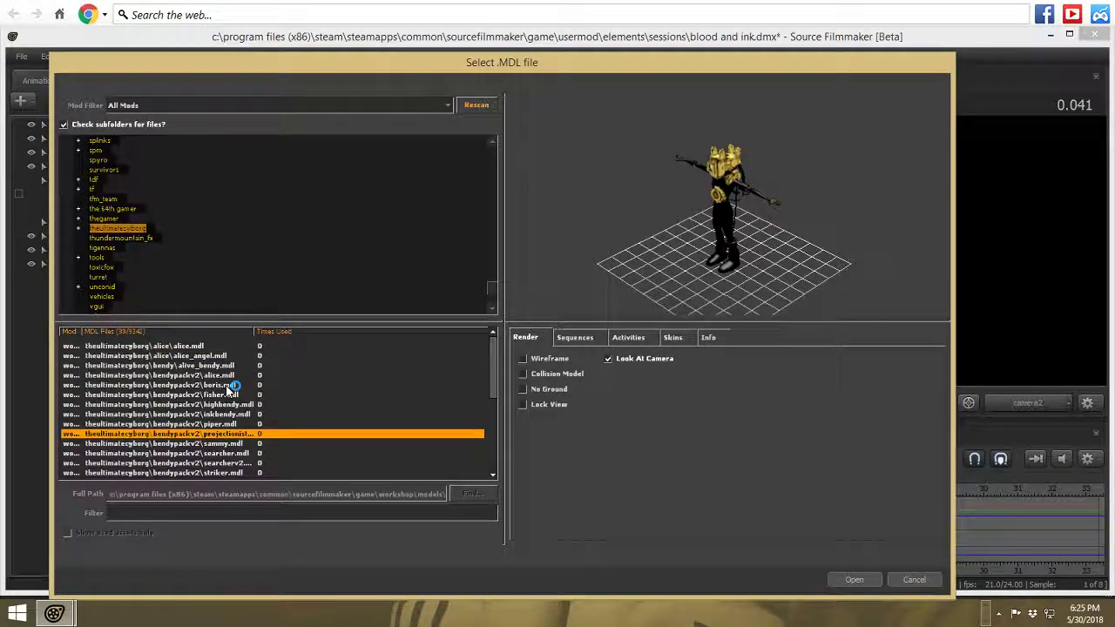
pyautogui.click(228, 385)
pyautogui.click(210, 397)
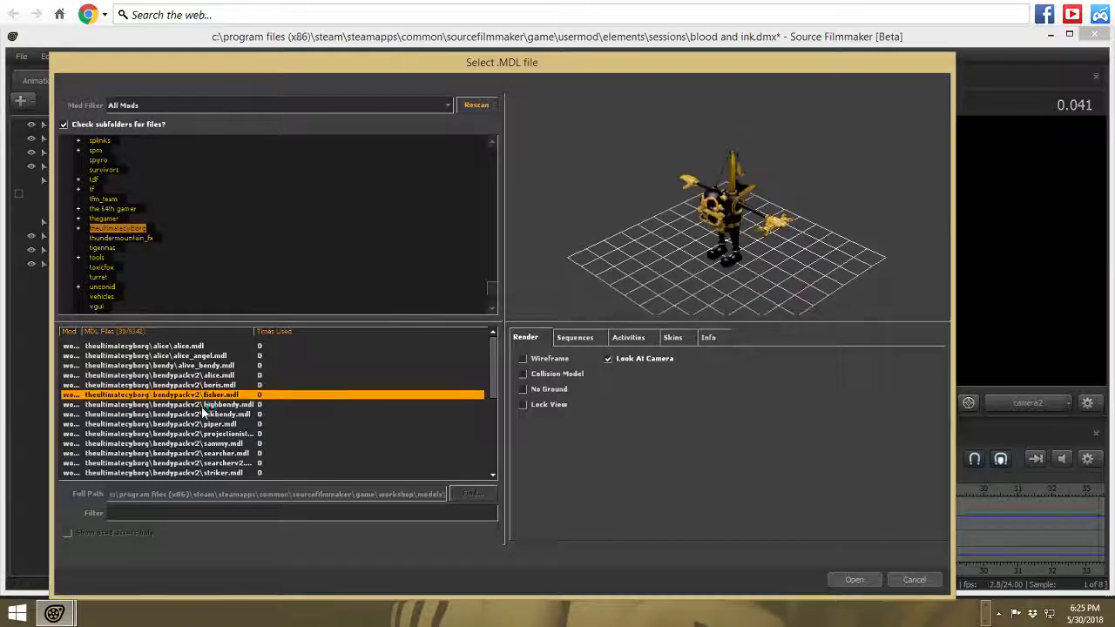
pyautogui.moveTo(674, 256); pyautogui.dragTo(753, 235)
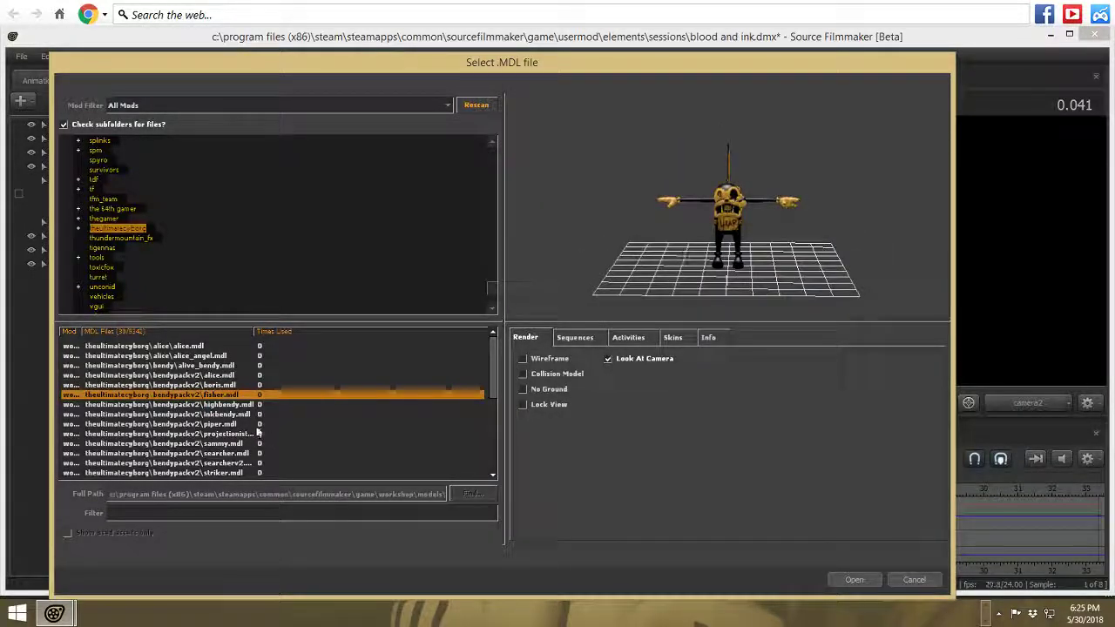
pyautogui.click(201, 357)
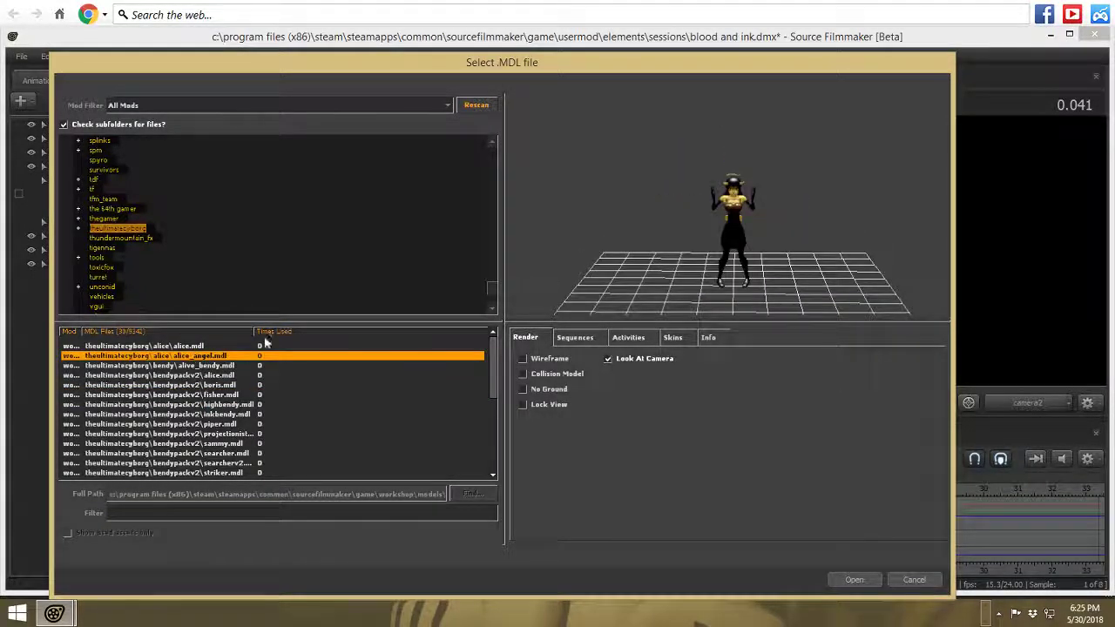
pyautogui.click(213, 365)
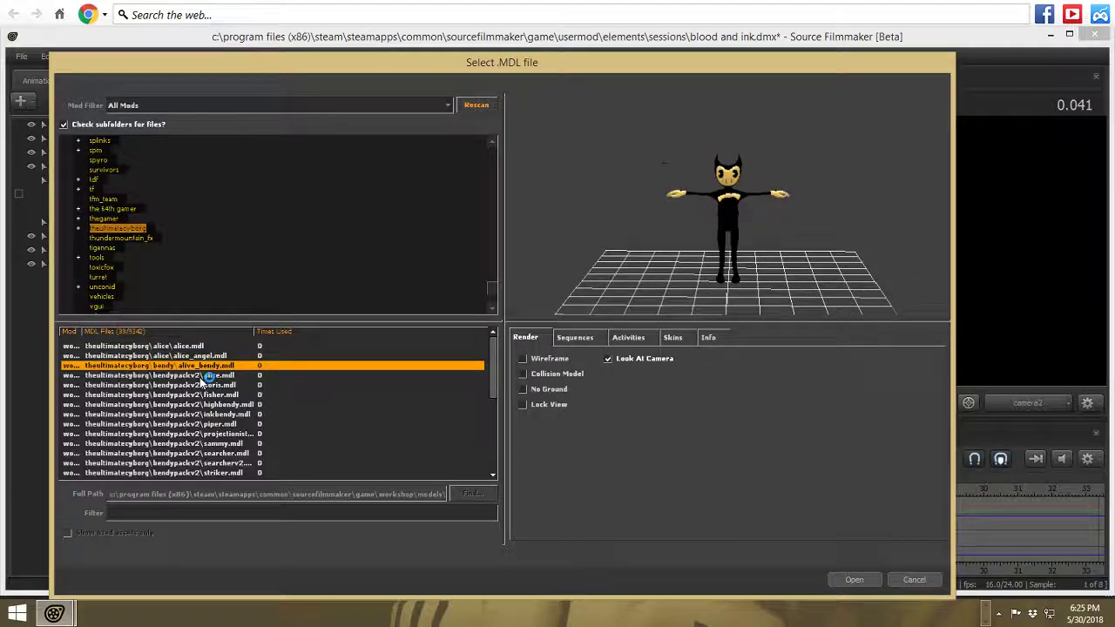
pyautogui.click(209, 375)
pyautogui.moveTo(753, 235)
pyautogui.mouseDown()
pyautogui.moveTo(793, 237)
pyautogui.moveTo(758, 239)
pyautogui.moveTo(751, 228)
pyautogui.mouseUp()
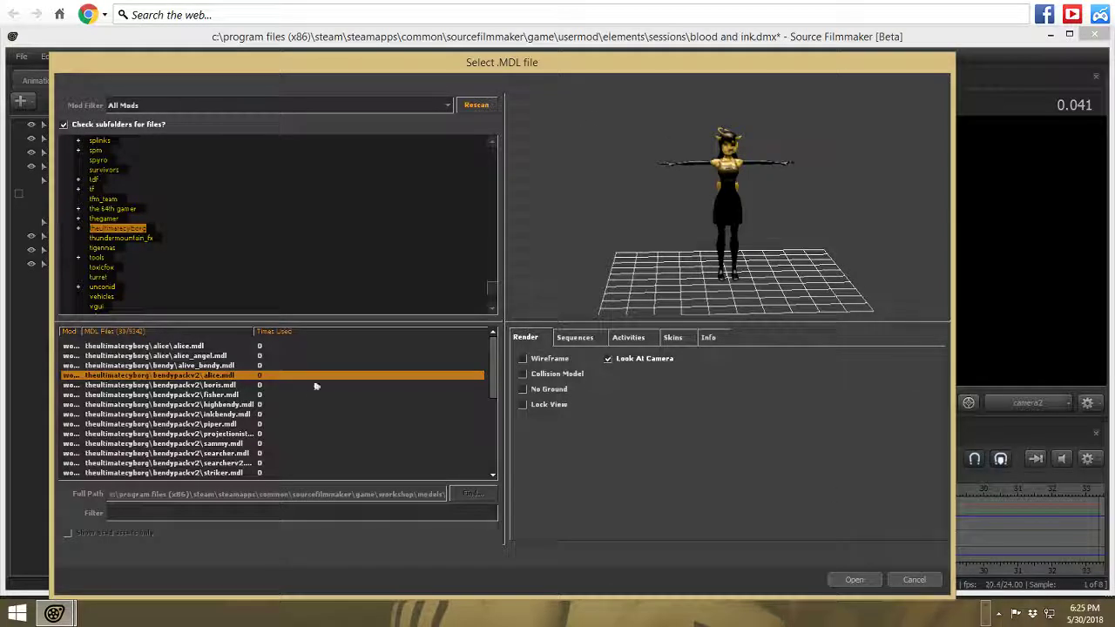
pyautogui.click(236, 415)
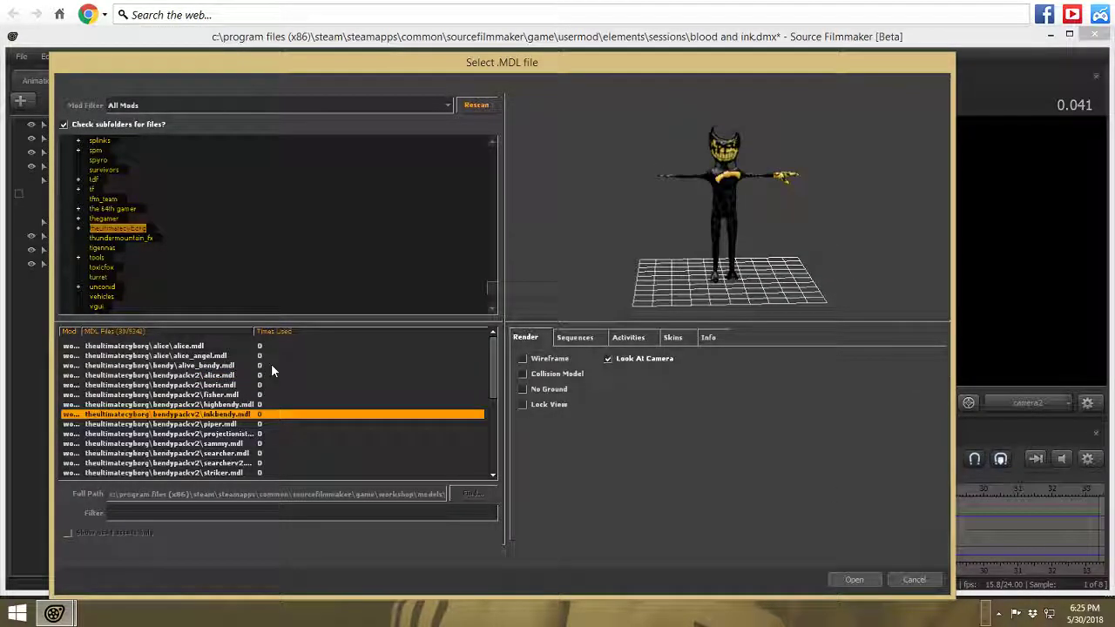
# - Compare the bendypackv2 searcher and searcherv2 models, and preview striker, the swollen searcher and the butcher fisher
pyautogui.scroll(-1, 232, 427)
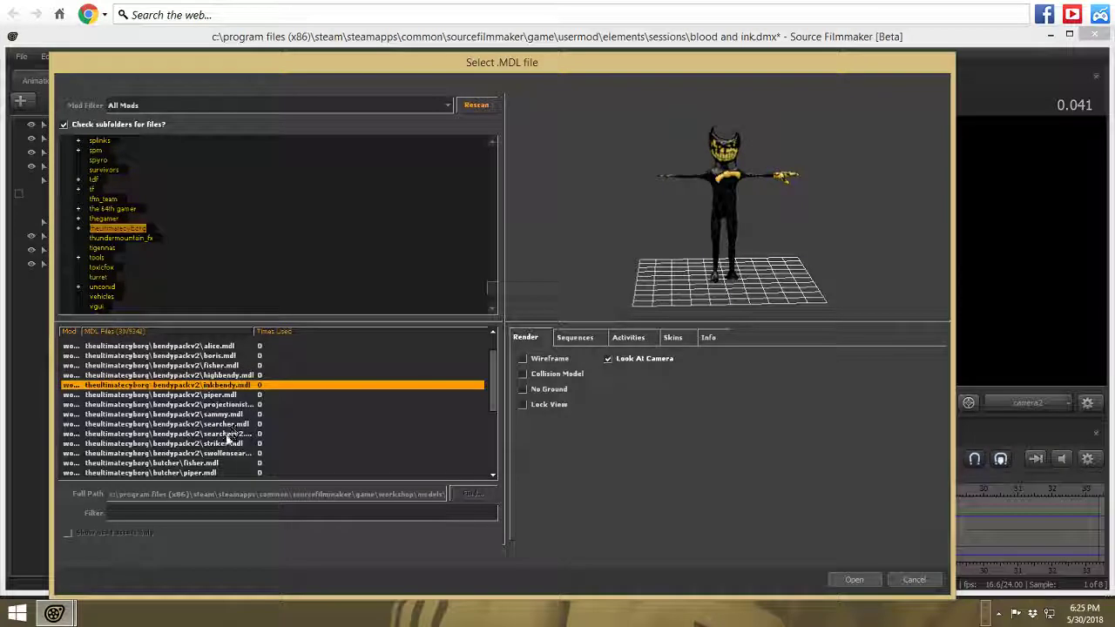
pyautogui.click(237, 433)
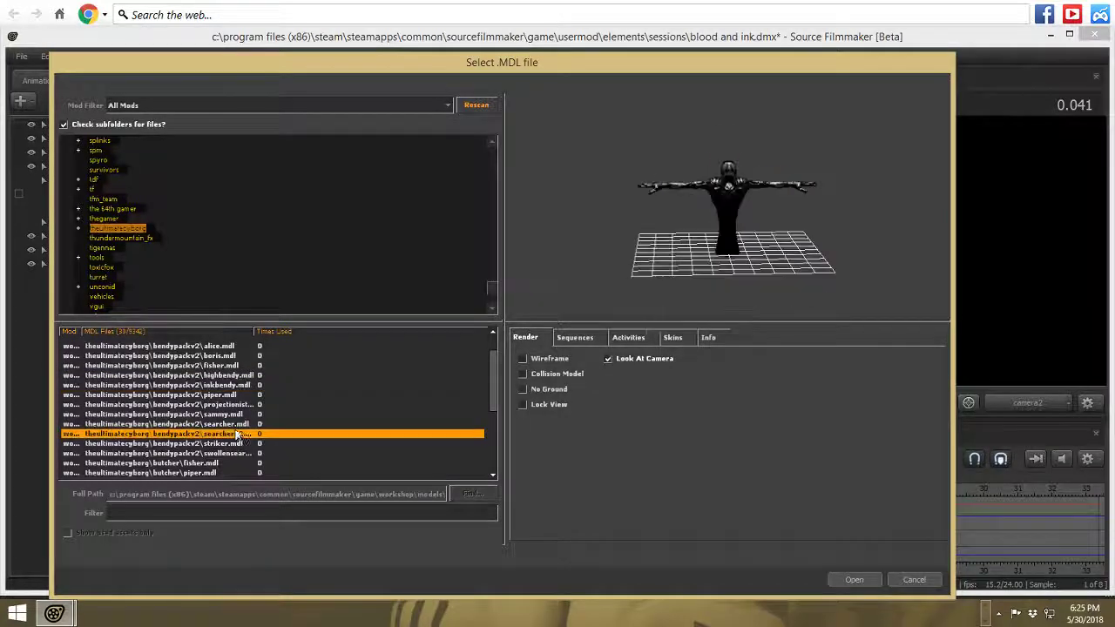
pyautogui.click(236, 424)
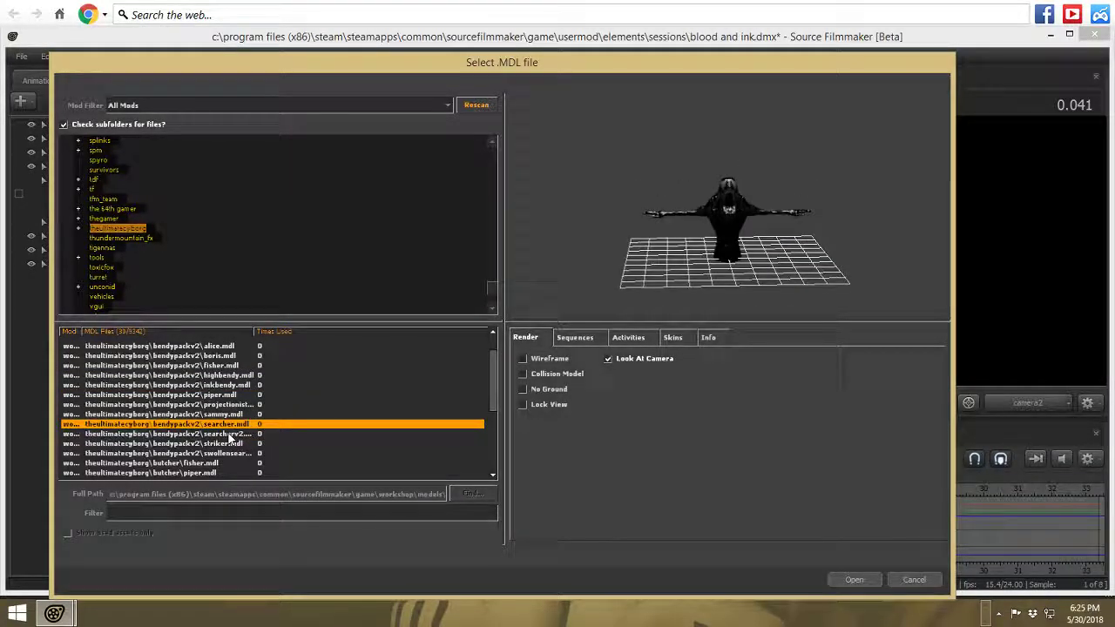
pyautogui.click(230, 435)
pyautogui.click(227, 425)
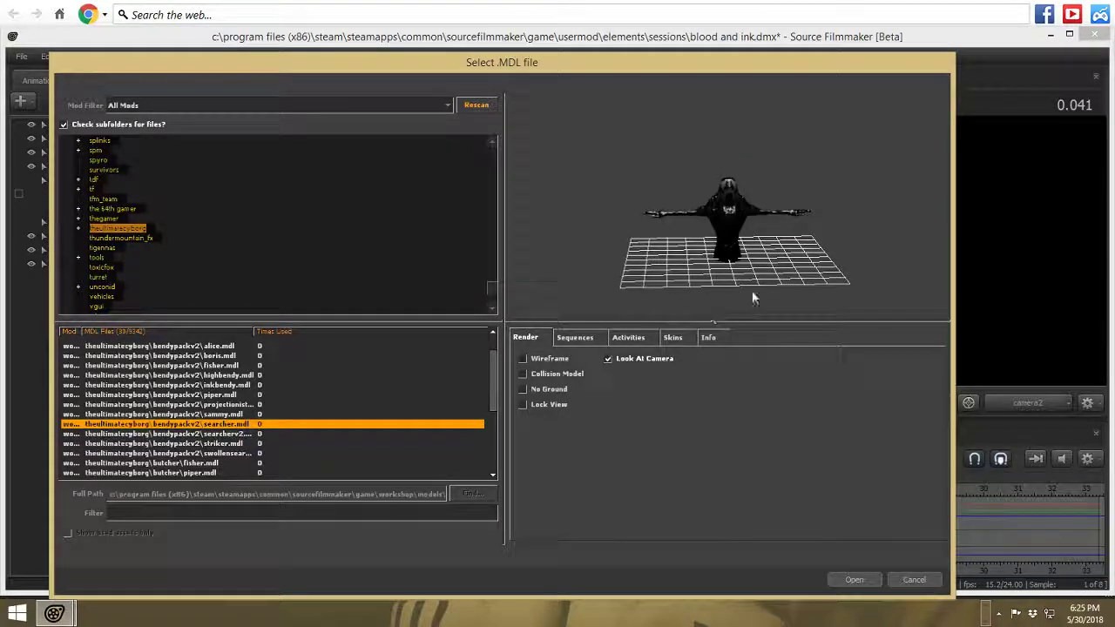
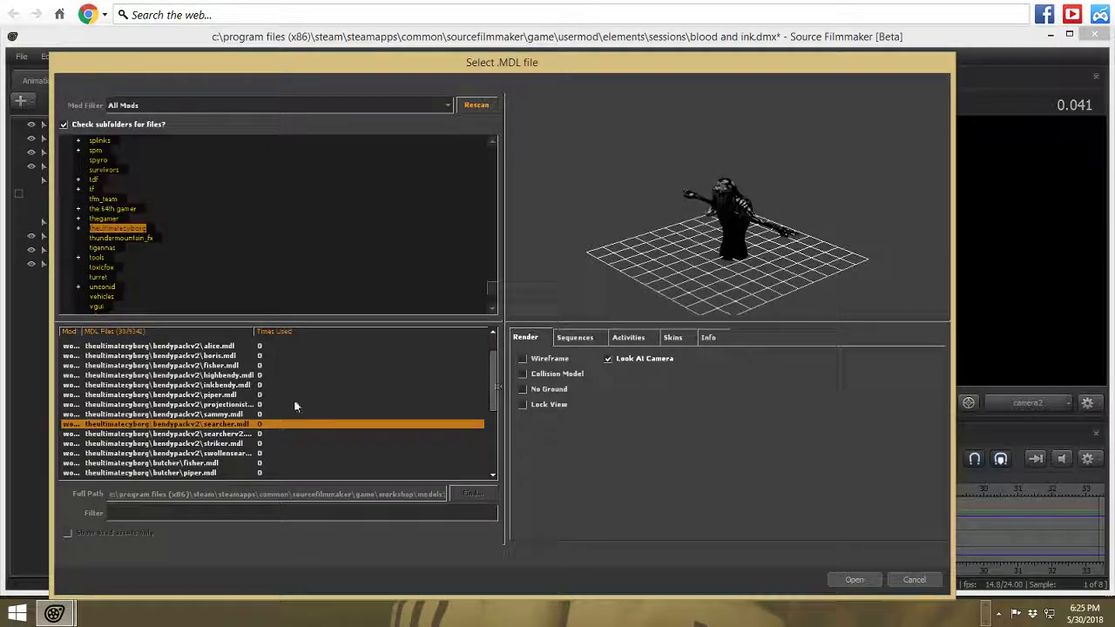
pyautogui.click(231, 434)
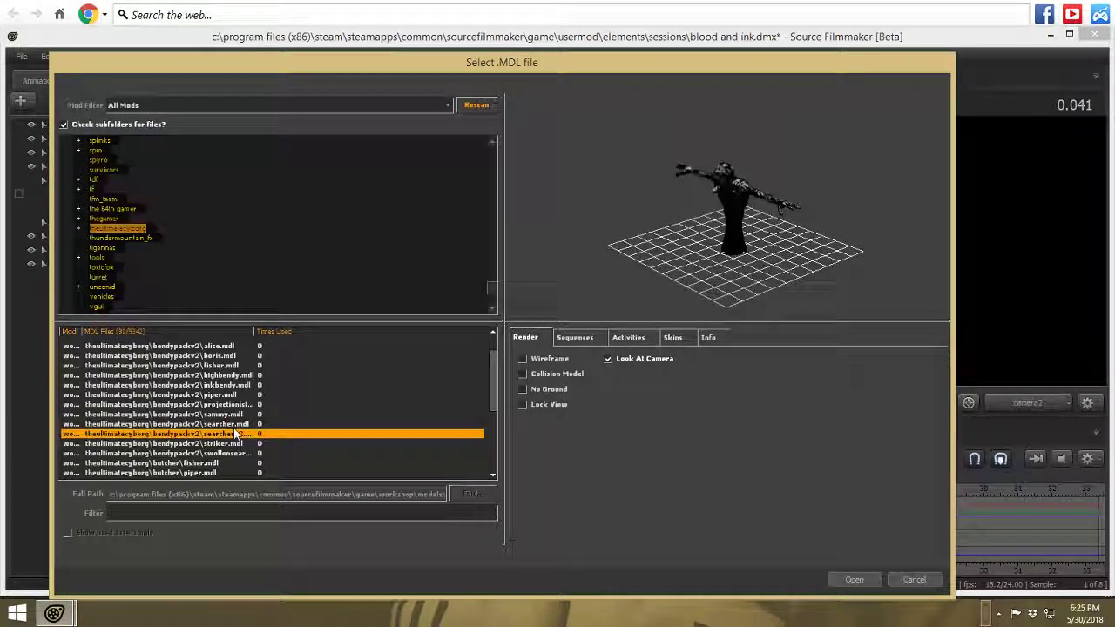
pyautogui.click(222, 445)
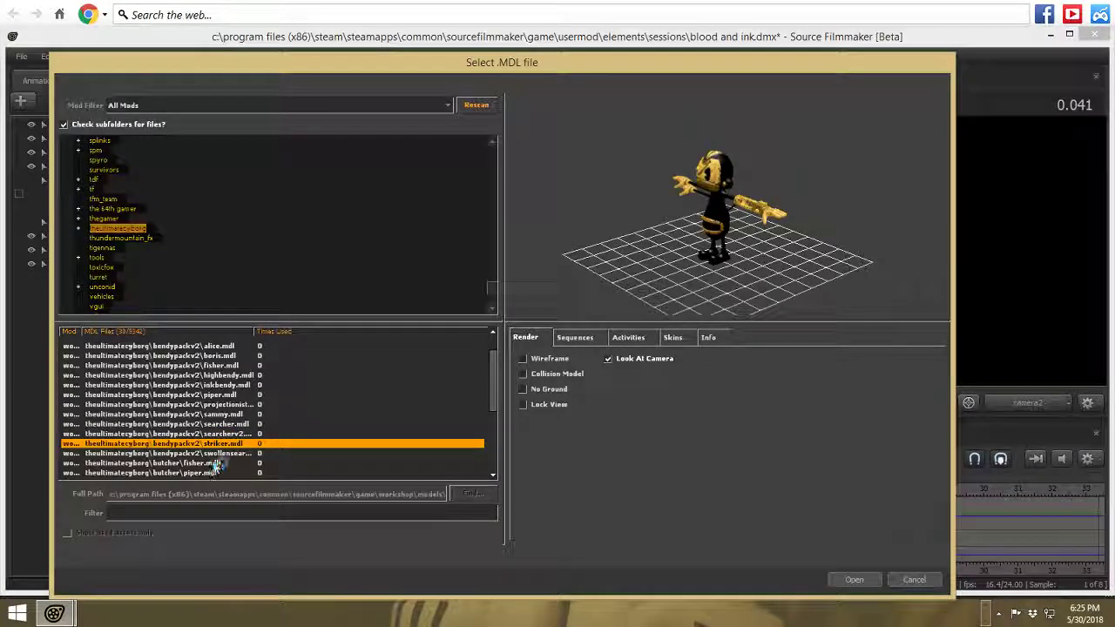
pyautogui.click(305, 453)
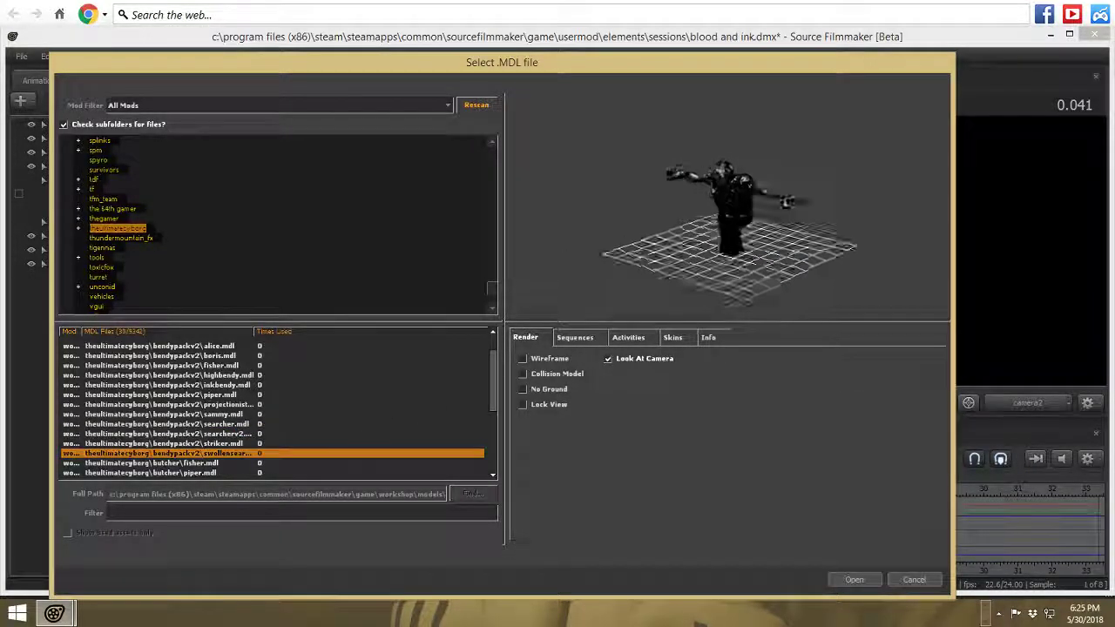
pyautogui.click(202, 464)
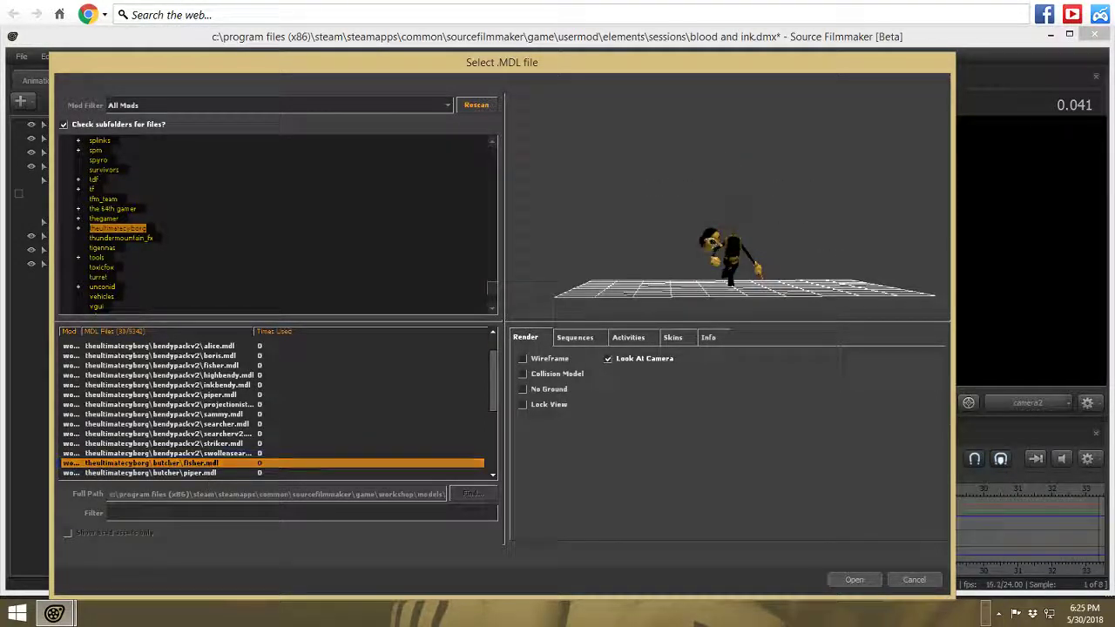
# - Preview the character models in the thepixel bendypack3 folder
pyautogui.scroll(-3, 216, 470)
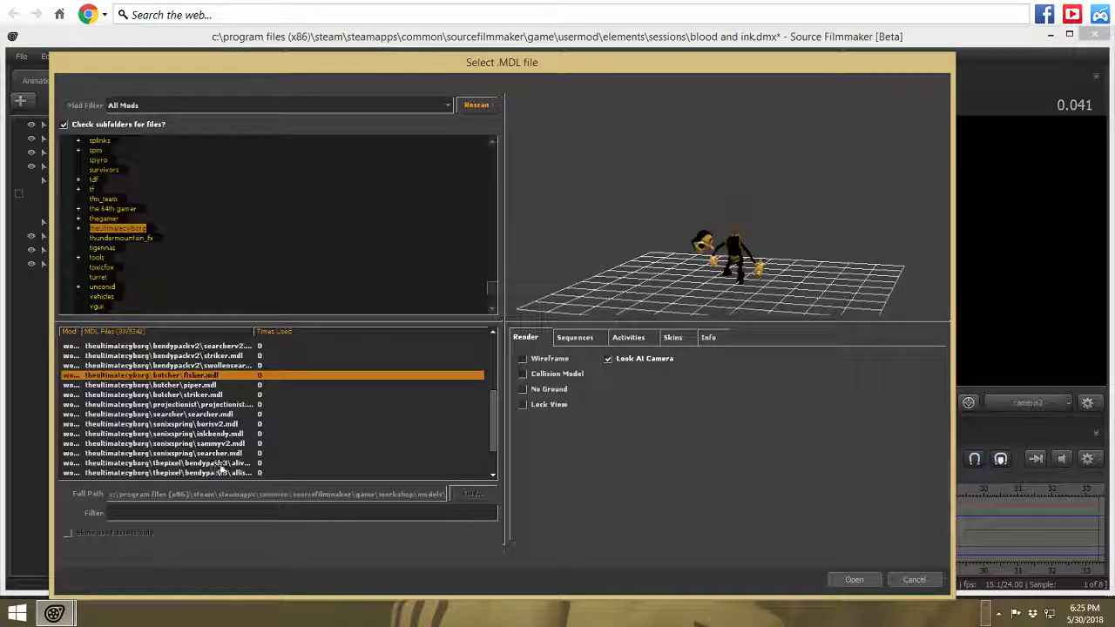
pyautogui.click(222, 463)
pyautogui.click(223, 473)
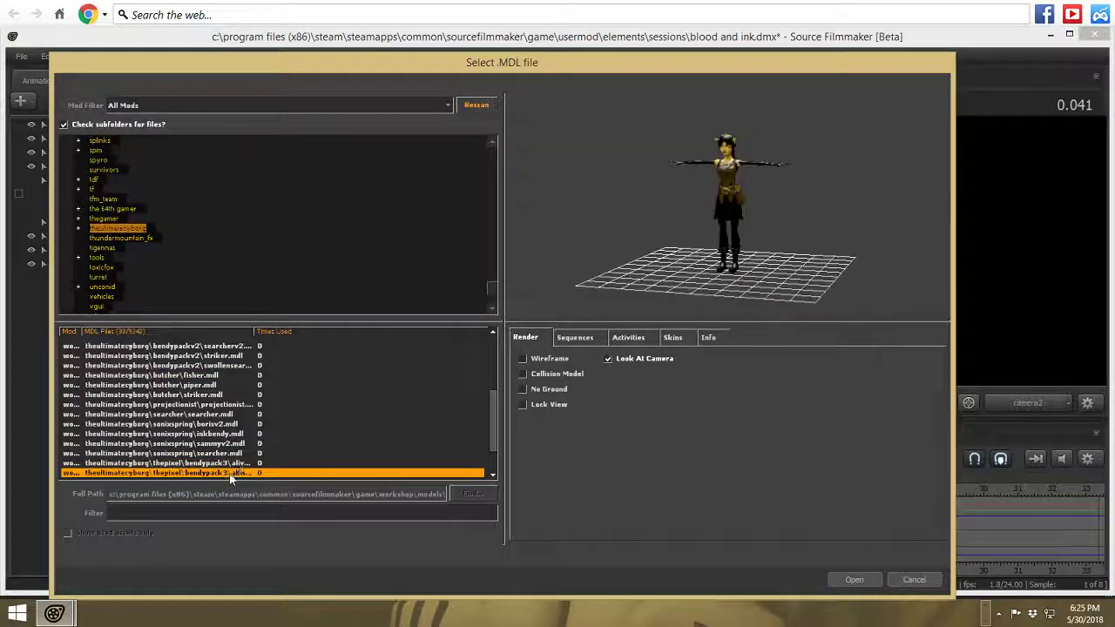
pyautogui.scroll(-1, 228, 434)
pyautogui.scroll(-1, 228, 436)
pyautogui.click(243, 465)
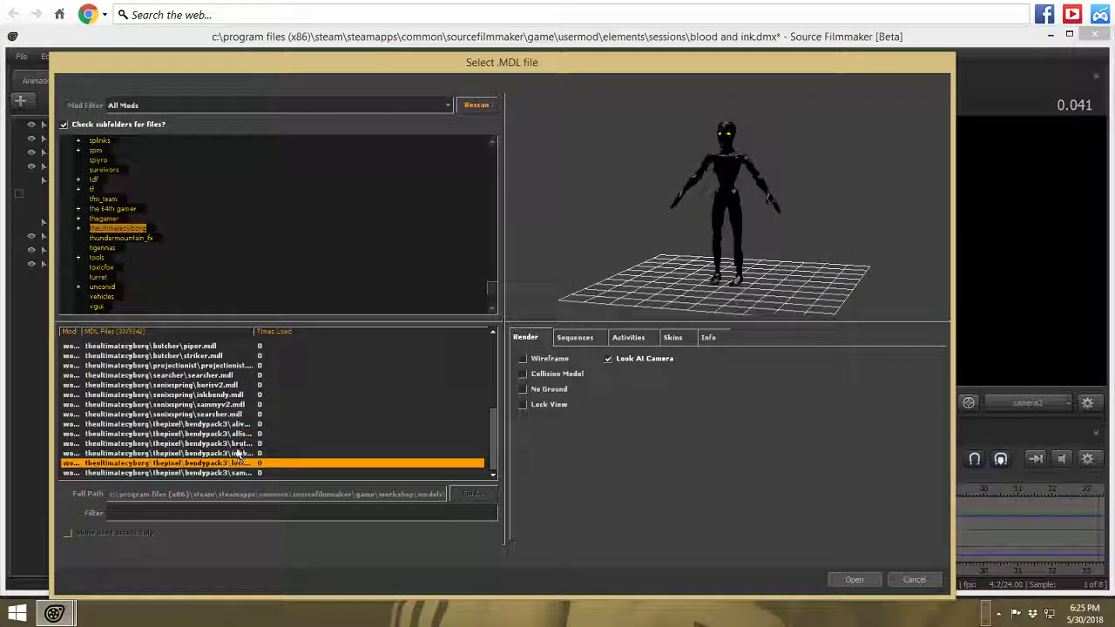
pyautogui.click(240, 443)
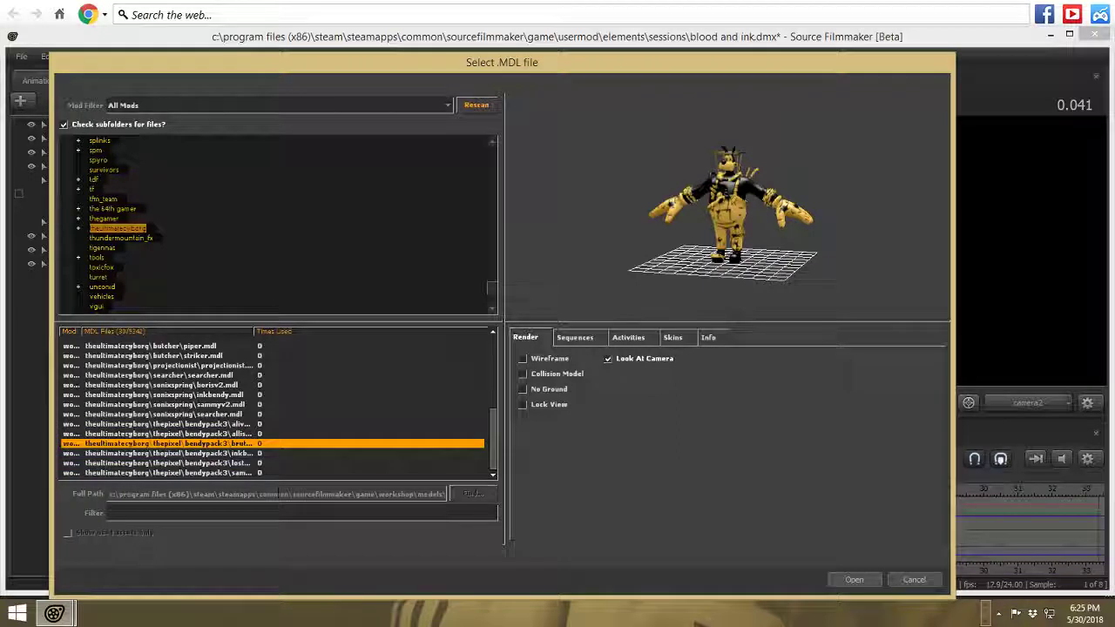
pyautogui.click(245, 472)
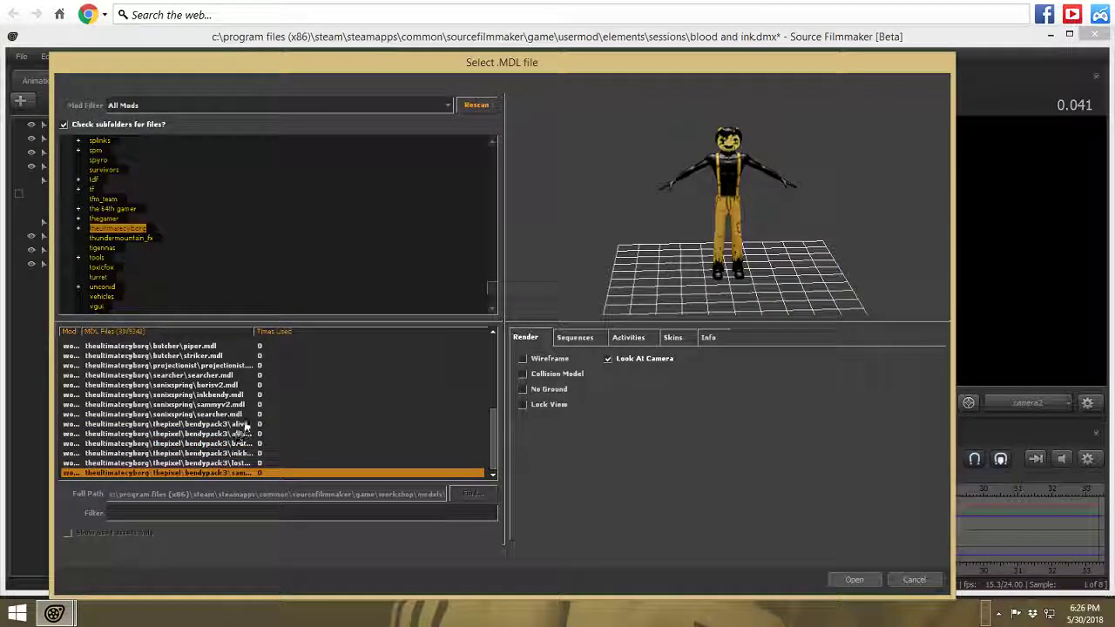
# - Load bendypackv2\alice.mdl into shot9 as the new animation set's model
pyautogui.scroll(3, 242, 420)
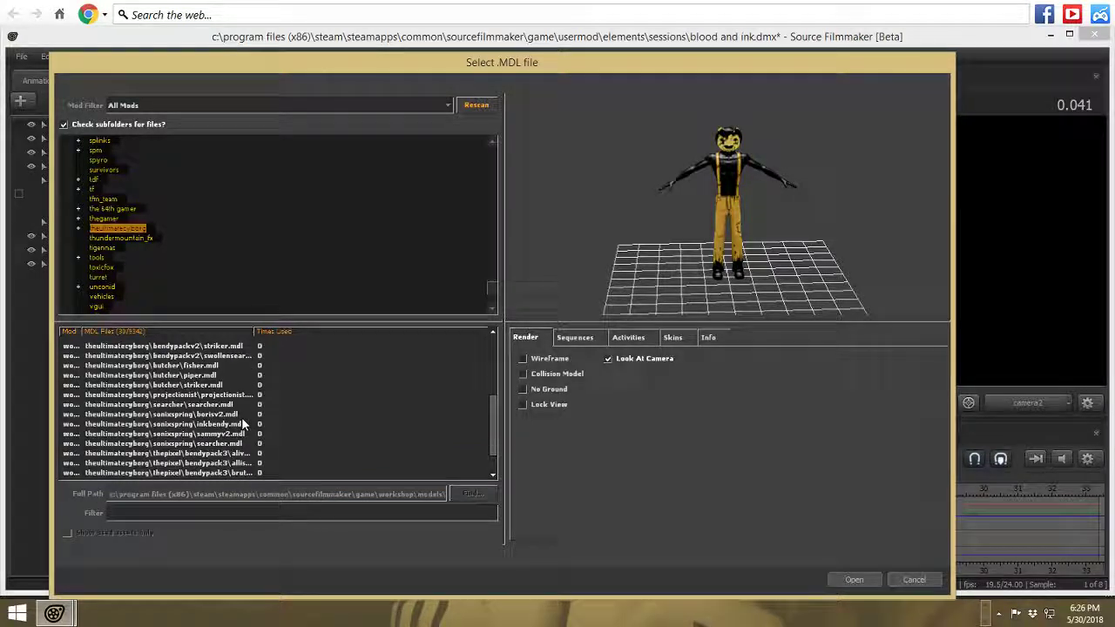
pyautogui.scroll(4, 241, 419)
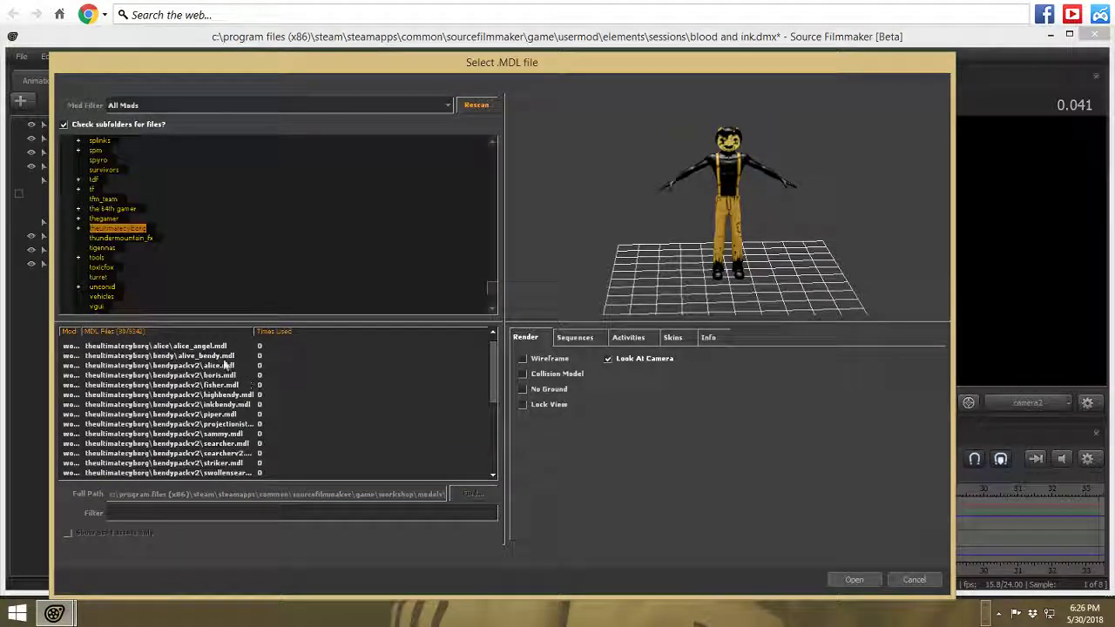
pyautogui.click(227, 366)
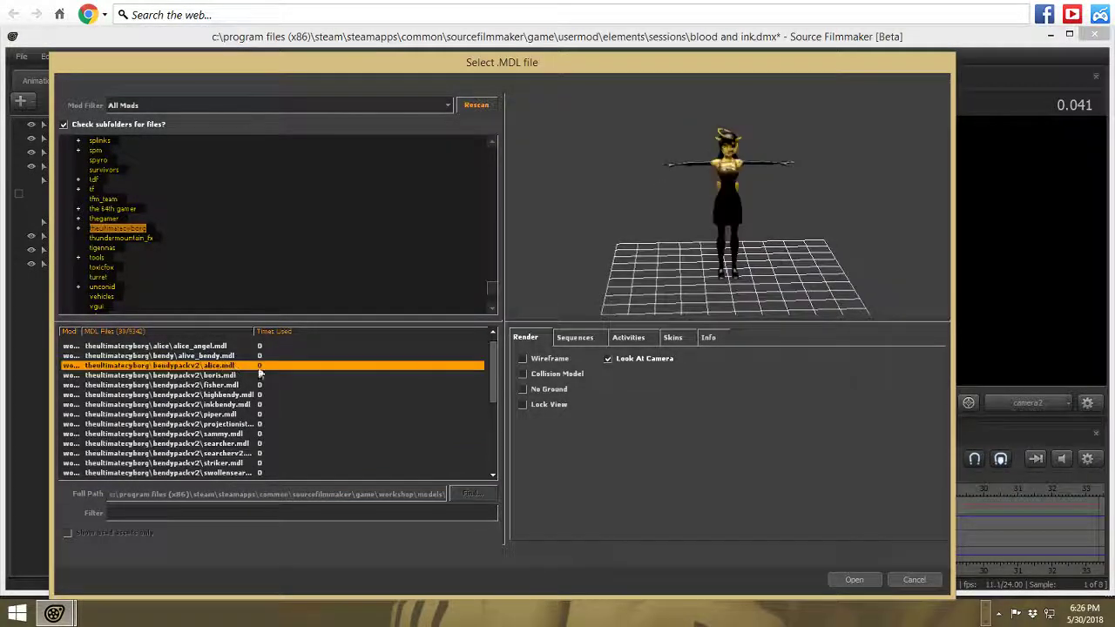
pyautogui.click(854, 580)
# - Turn off viewport lighting and switch from camera2 to the work camera
pyautogui.rightClick(886, 302)
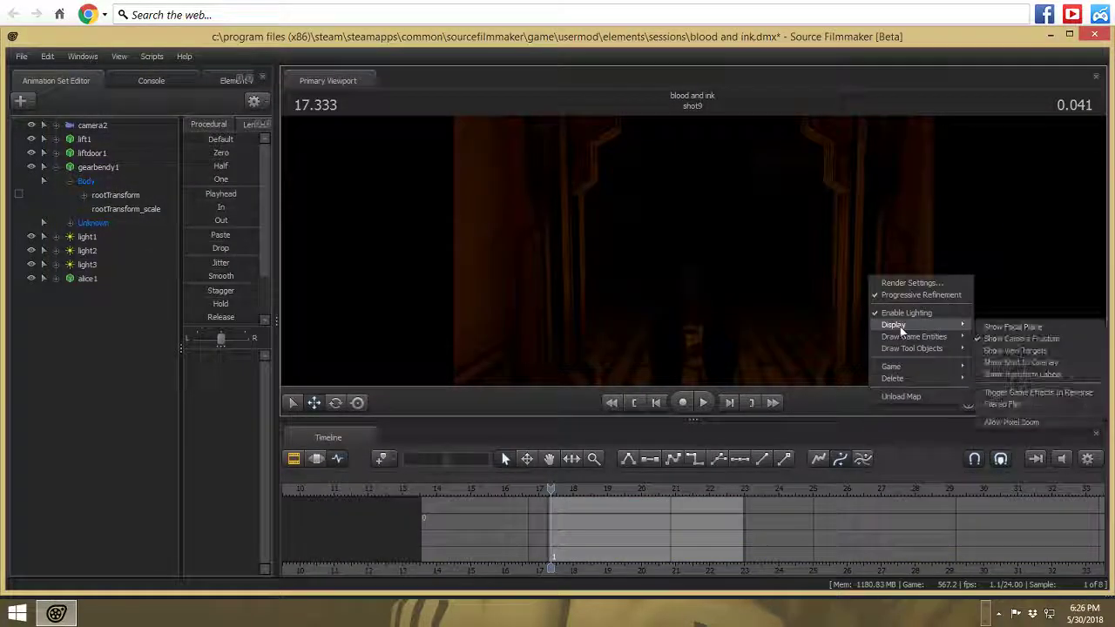
pyautogui.click(898, 310)
pyautogui.click(1024, 404)
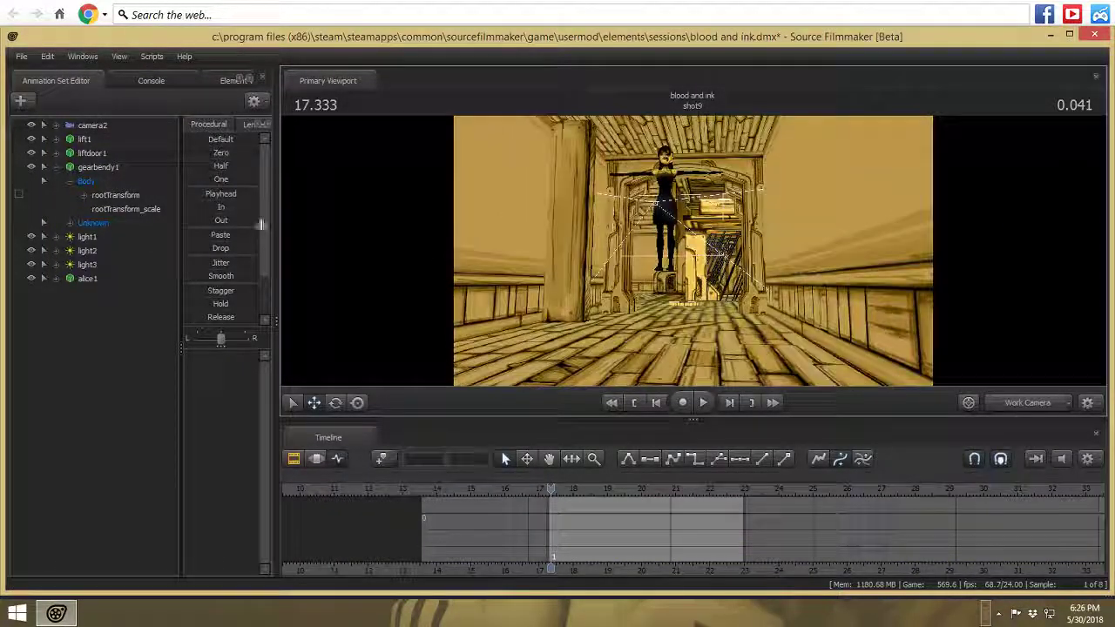
# - Select alice1 in the Motion Editor and move the model back into the doorway at the end of the hall
pyautogui.click(92, 278)
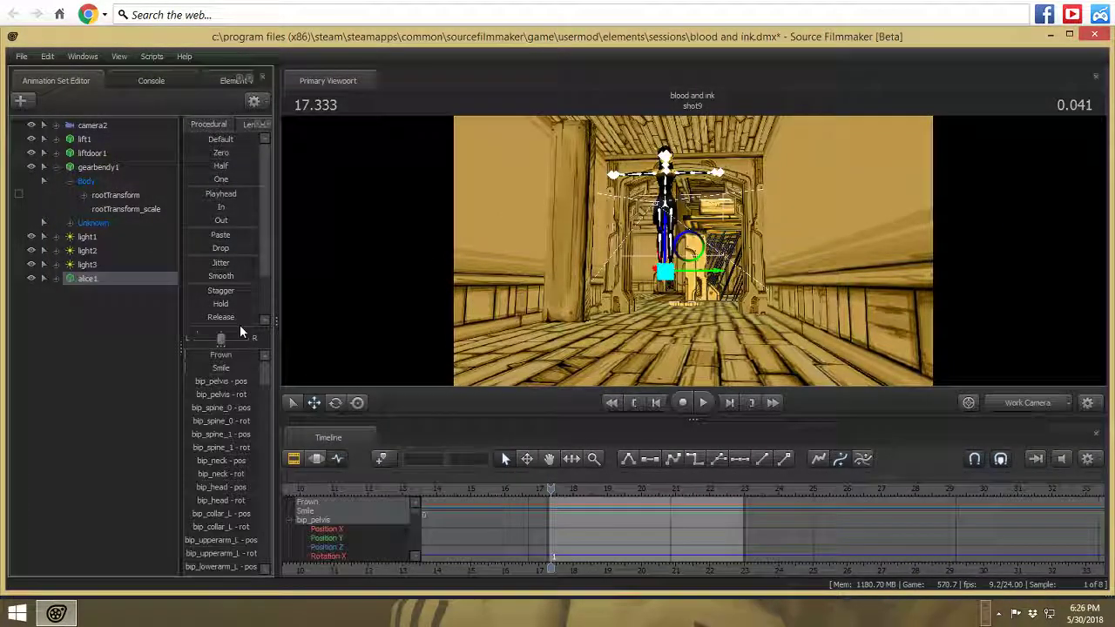
pyautogui.click(317, 459)
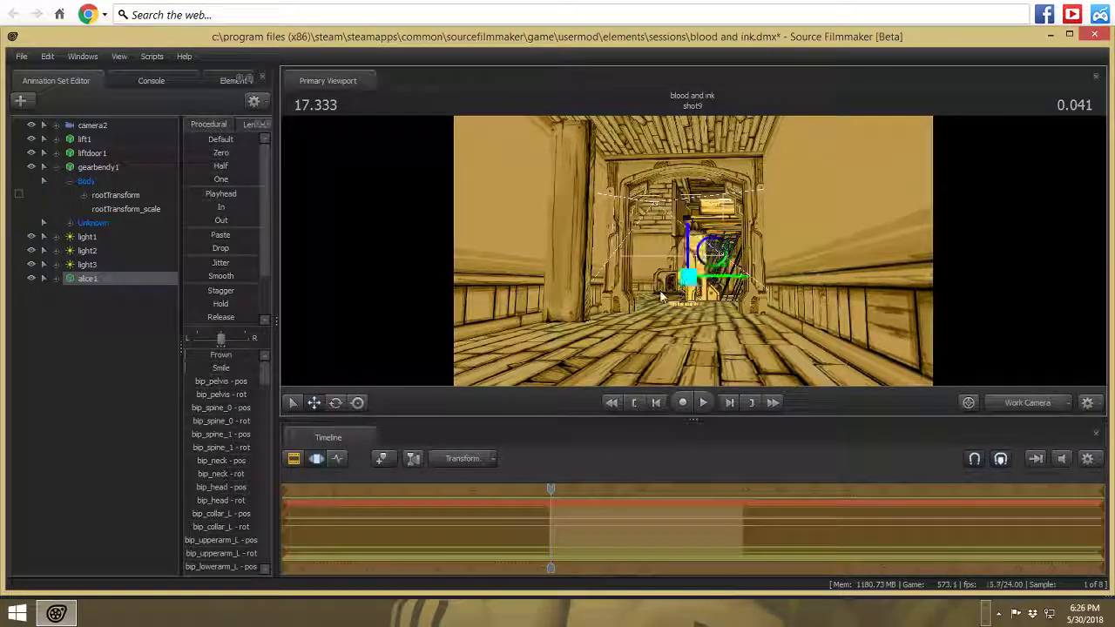
pyautogui.moveTo(660, 296); pyautogui.dragTo(667, 297)
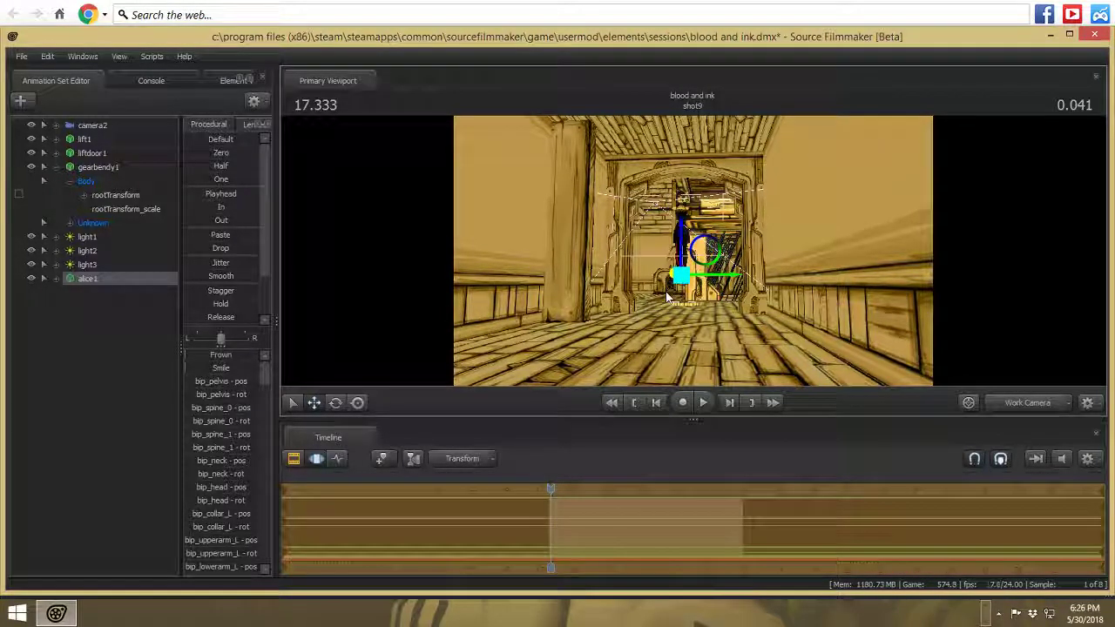
# - Add scale controls to alice1's transforms and enlarge the whole model with rootTransform_scale
pyautogui.click(55, 278)
pyautogui.click(70, 306)
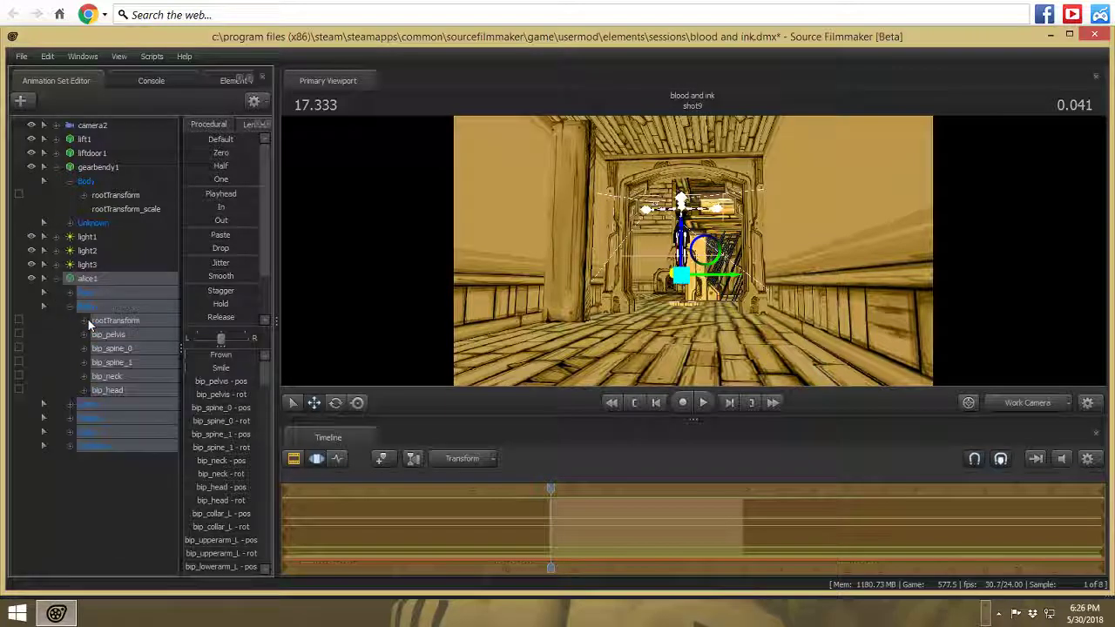
pyautogui.click(84, 320)
pyautogui.rightClick(122, 319)
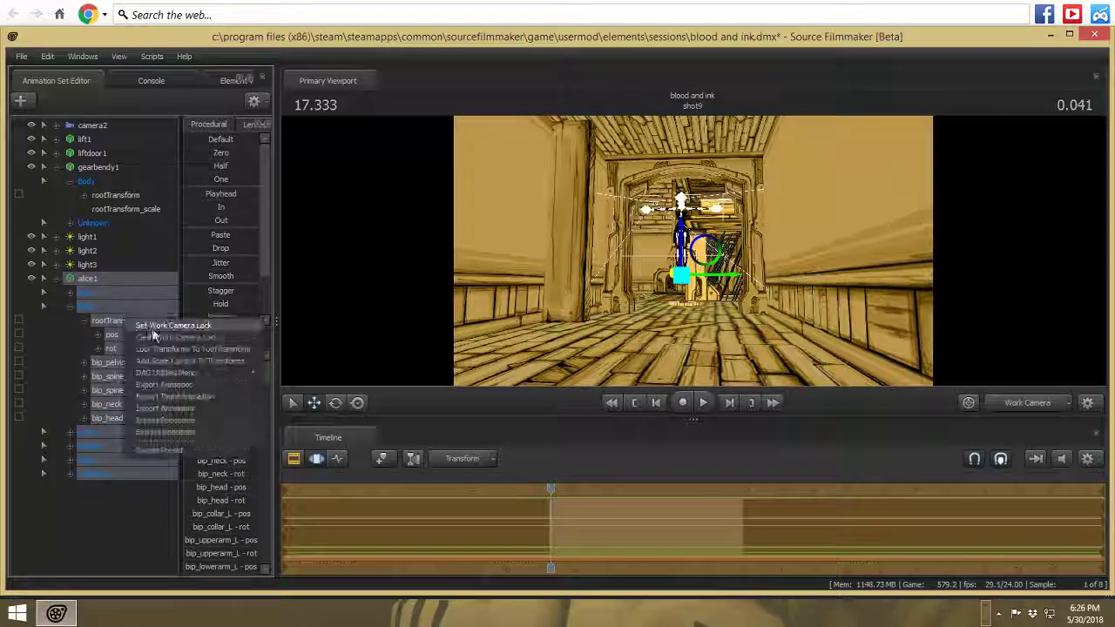
pyautogui.click(235, 348)
pyautogui.click(146, 501)
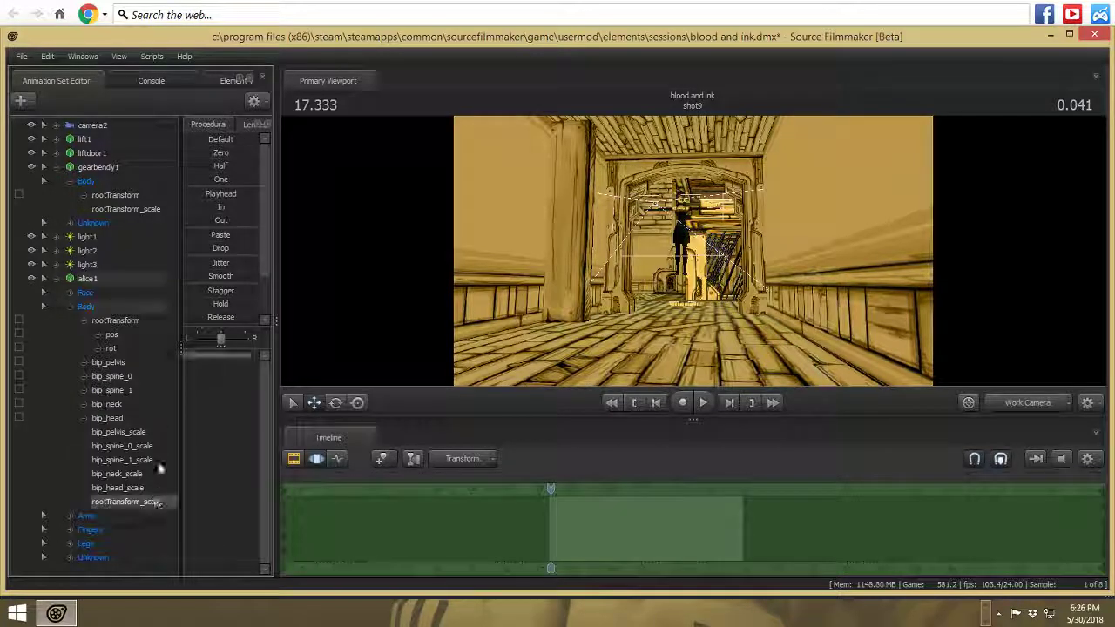
pyautogui.moveTo(189, 357); pyautogui.dragTo(202, 355)
# - Lower alice1 by its rootTransform so the feet stand on the wooden floor, checking the contact up close
pyautogui.click(142, 320)
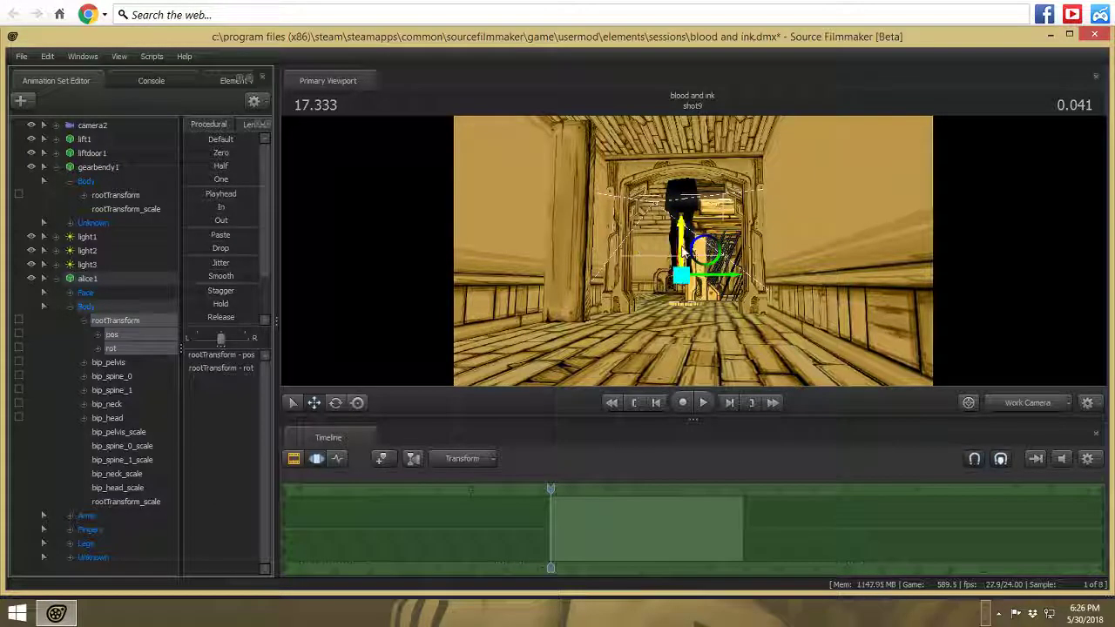
pyautogui.moveTo(680, 294); pyautogui.dragTo(675, 288)
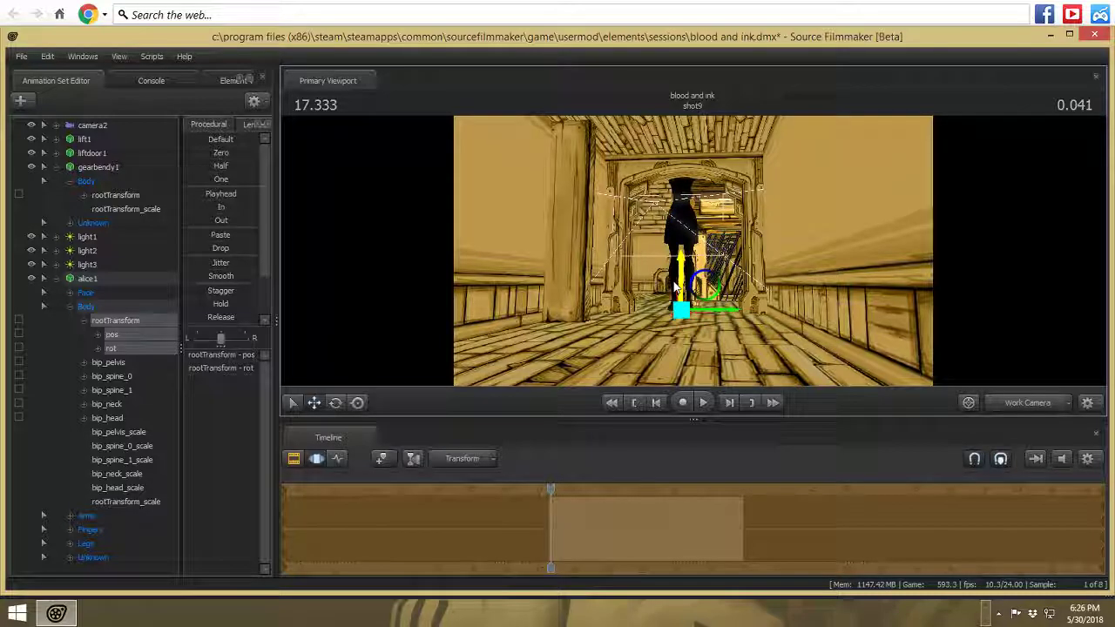
pyautogui.press('w')
pyautogui.moveTo(782, 272); pyautogui.dragTo(685, 253)
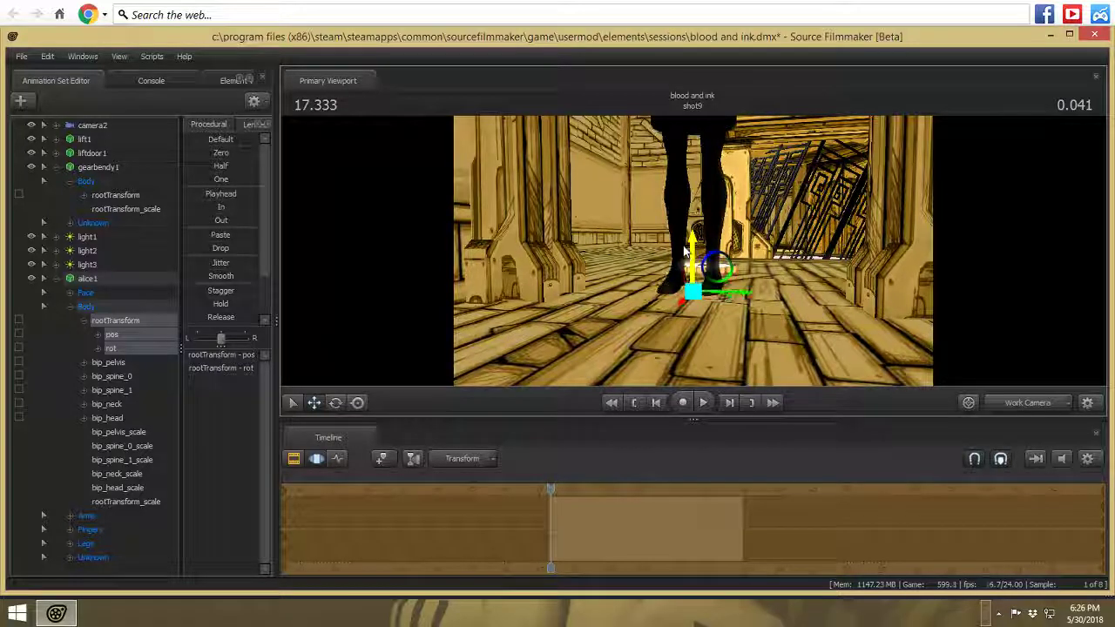
# - Shrink alice1 slightly with rootTransform_scale and rotate both upper arm bones down from the T-pose toward the body
pyautogui.click(162, 503)
pyautogui.moveTo(202, 357); pyautogui.dragTo(194, 357)
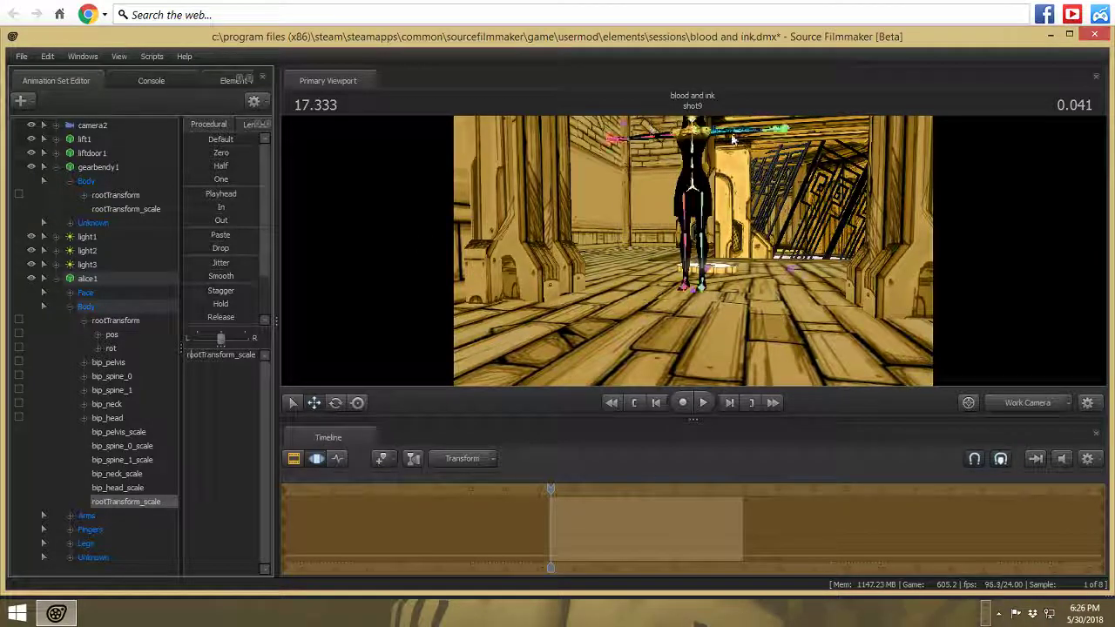
pyautogui.click(727, 140)
pyautogui.click(335, 402)
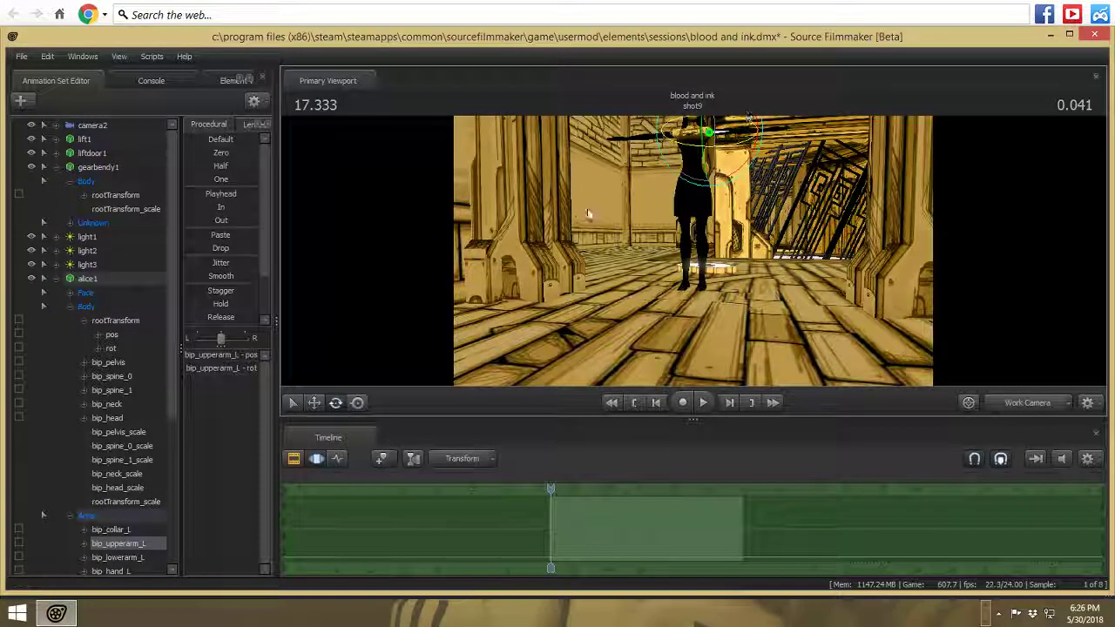
pyautogui.moveTo(745, 182); pyautogui.dragTo(741, 183)
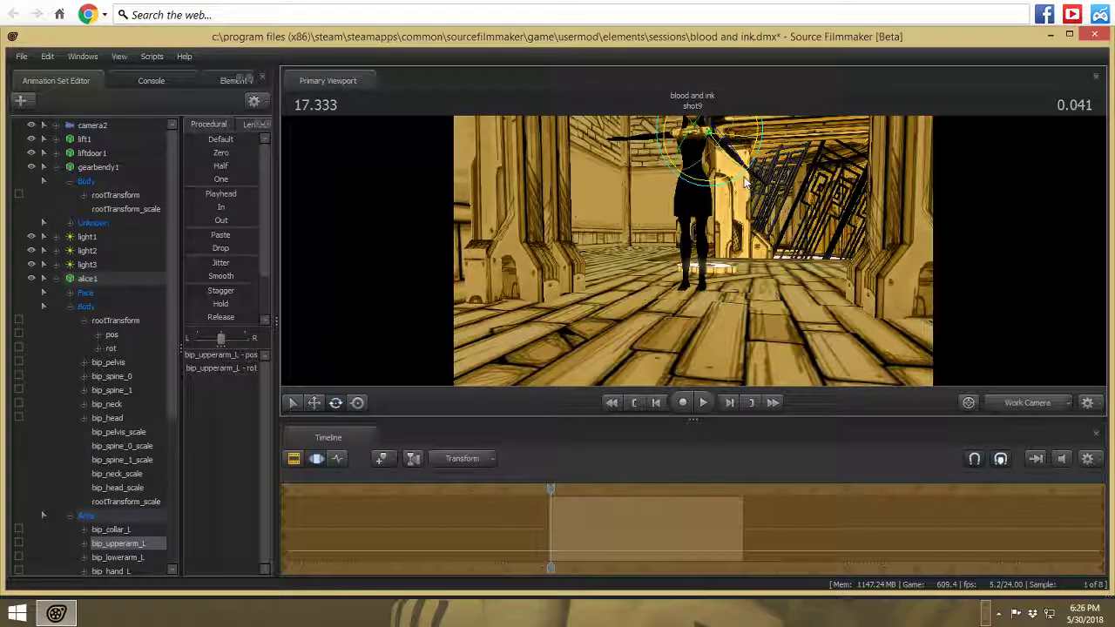
pyautogui.keyDown('ctrl'); pyautogui.click(671, 137); pyautogui.keyUp('ctrl')
pyautogui.click(727, 132)
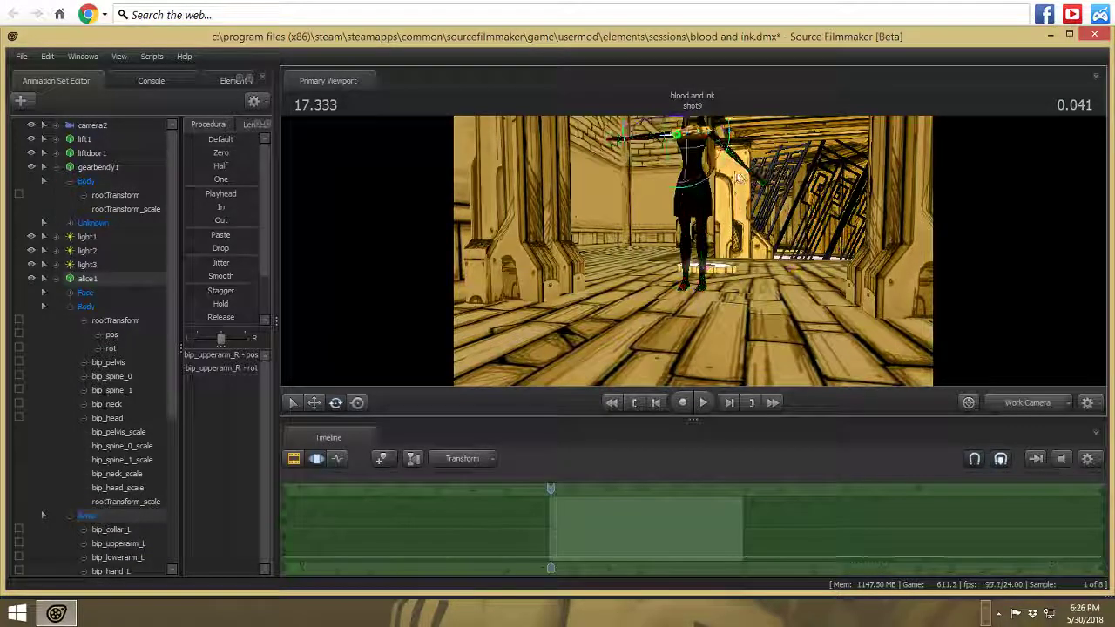
pyautogui.moveTo(727, 133); pyautogui.dragTo(275, 292)
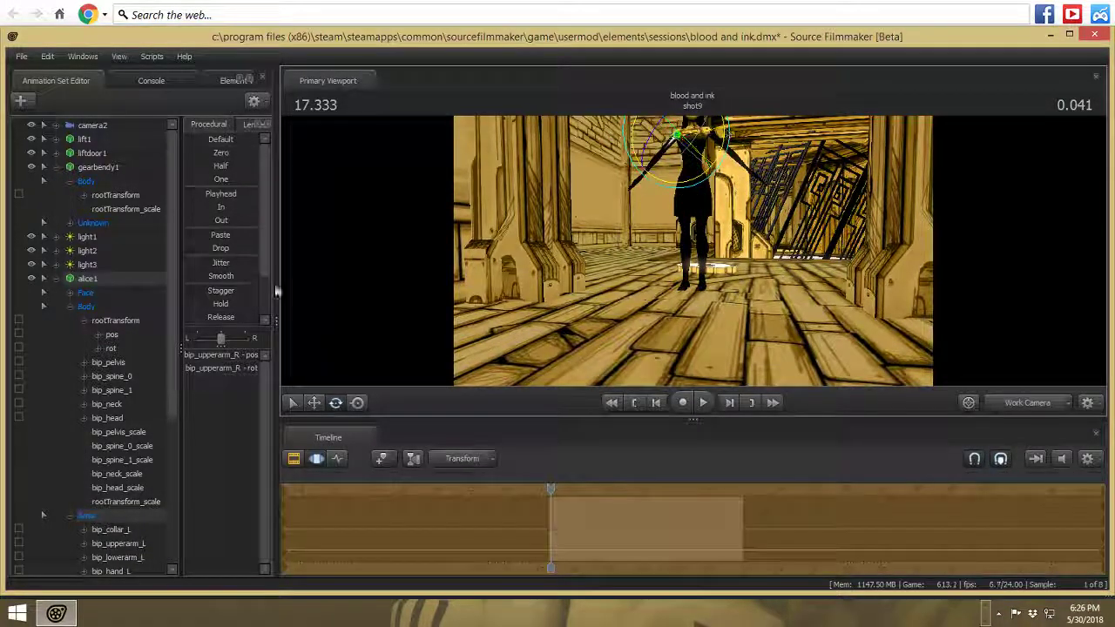
# - Move alice1 by its rootTransform to stand in front of the floor gear in the doorway as seen through camera2
pyautogui.click(131, 320)
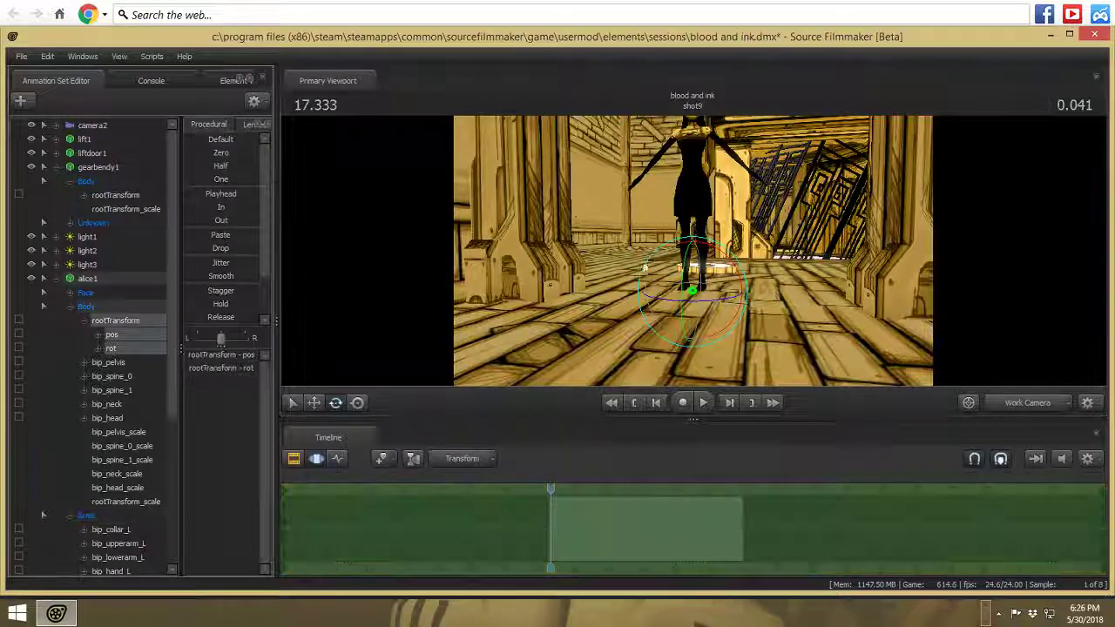
pyautogui.click(314, 402)
pyautogui.moveTo(748, 290); pyautogui.dragTo(765, 290)
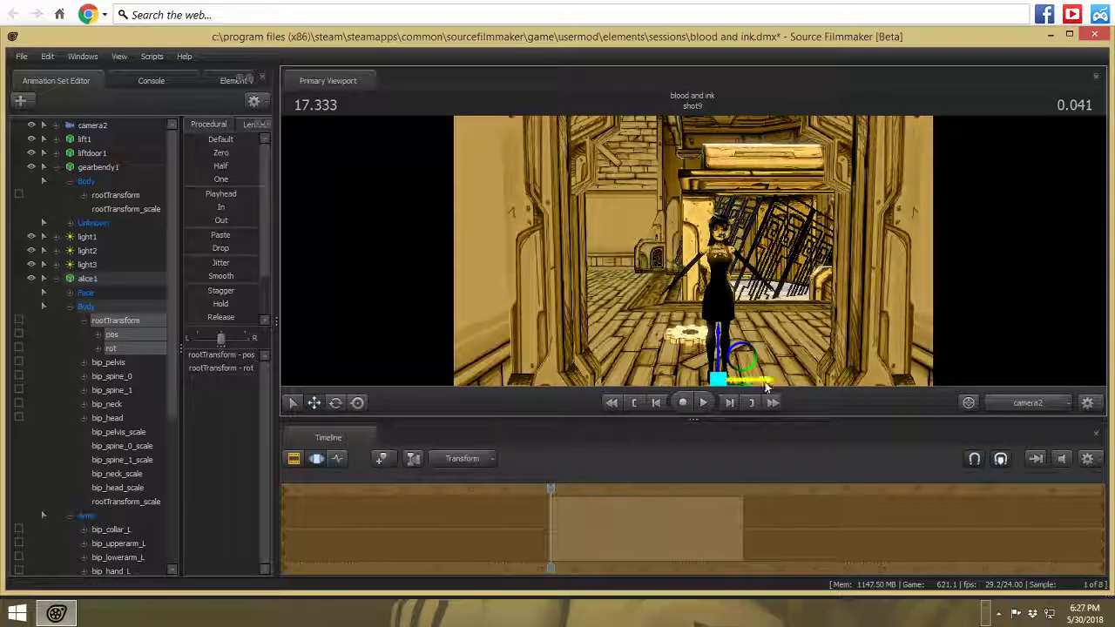
pyautogui.moveTo(767, 388); pyautogui.dragTo(746, 386)
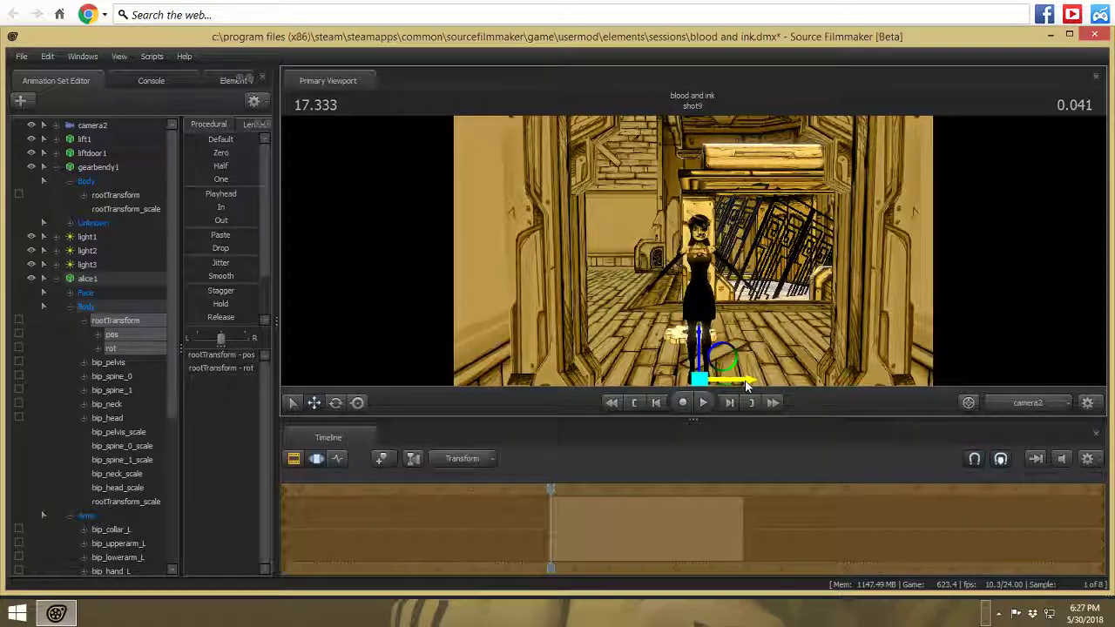
# - Enlarge alice1 with rootTransform_scale, show the whole model's curves in the Graph Editor and play back shot9 briefly
pyautogui.click(127, 502)
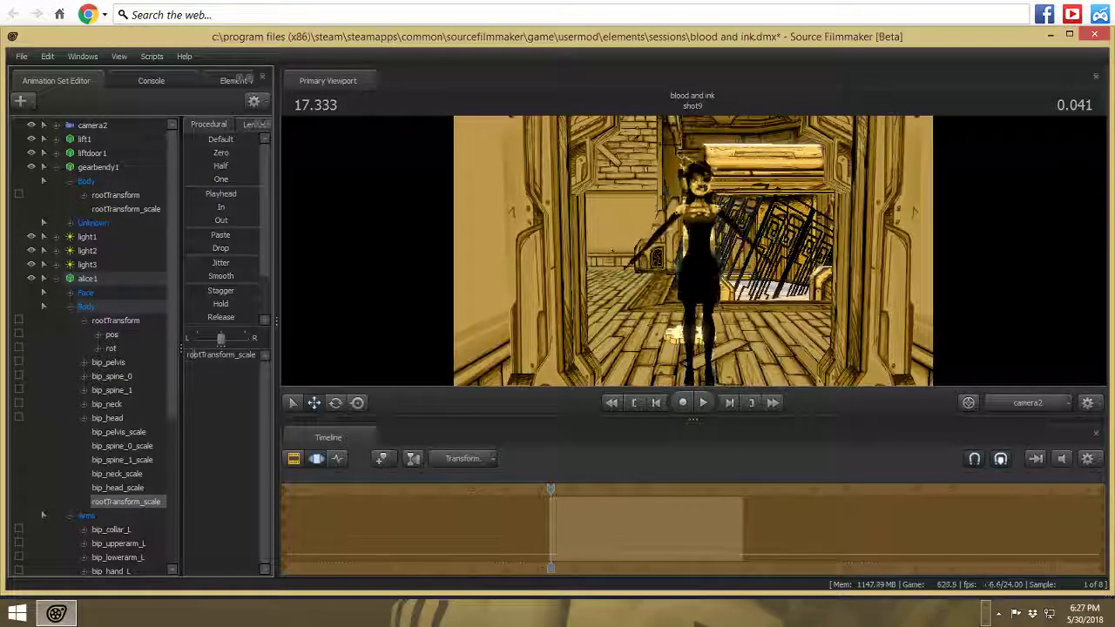
pyautogui.click(337, 458)
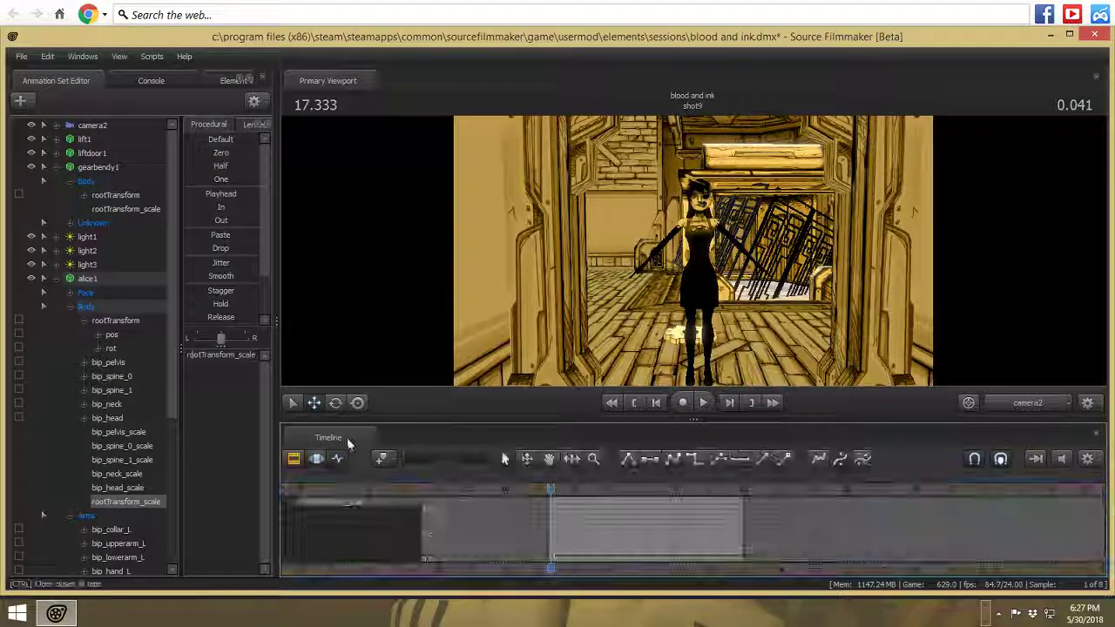
pyautogui.click(89, 280)
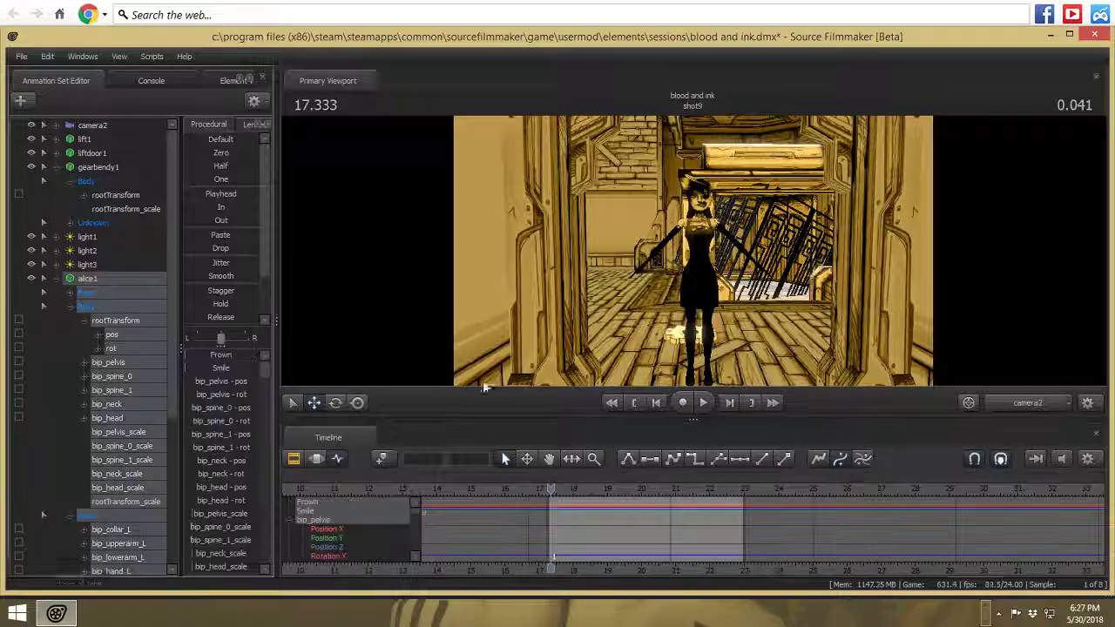
pyautogui.click(705, 403)
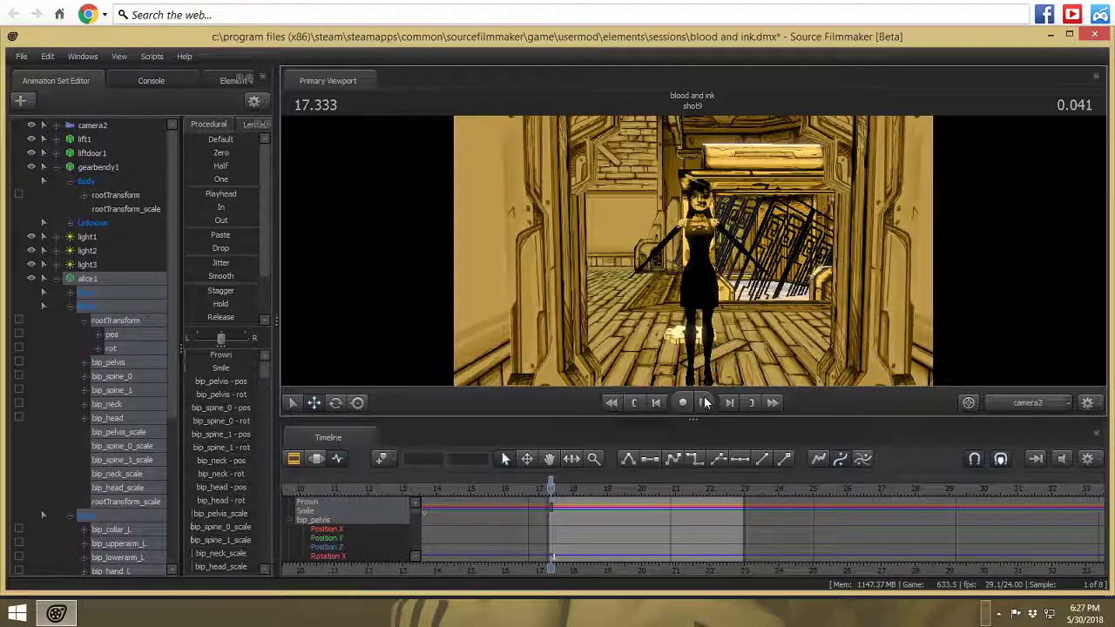
pyautogui.click(705, 402)
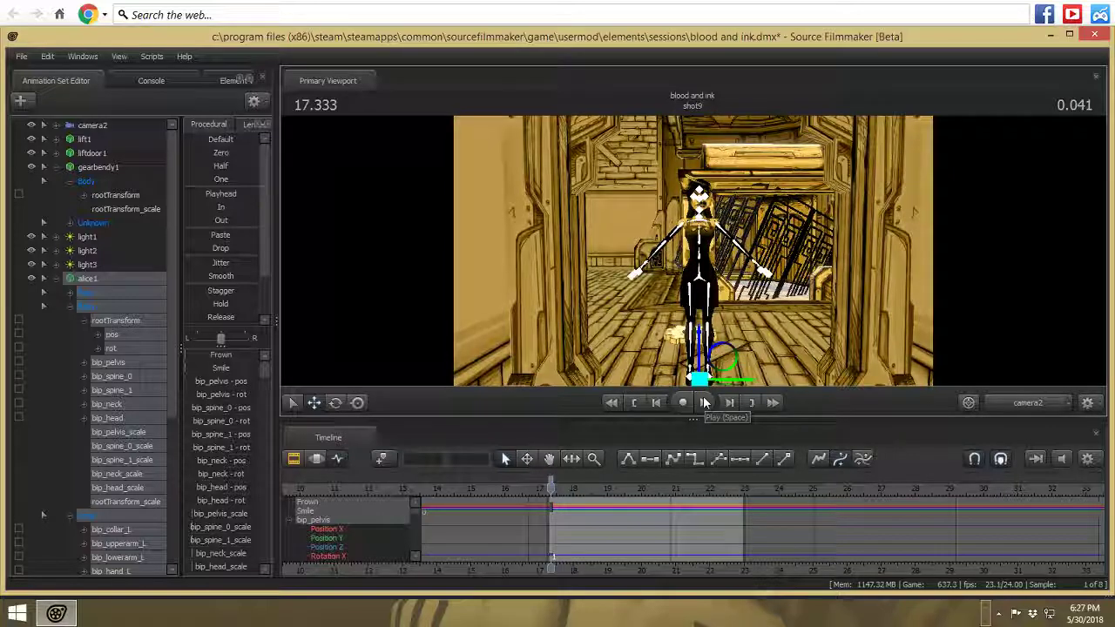
pyautogui.click(705, 403)
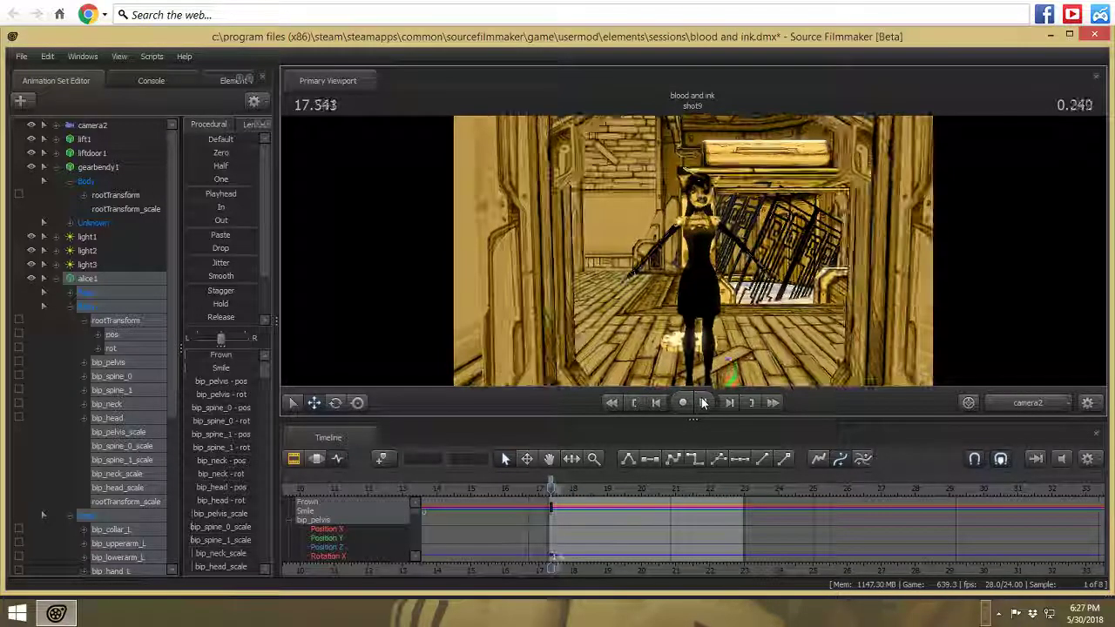
pyautogui.click(705, 403)
# - Reduce alice1's rootTransform_scale at 17.333 in the Graph Editor and play the shot to check the size
pyautogui.click(142, 502)
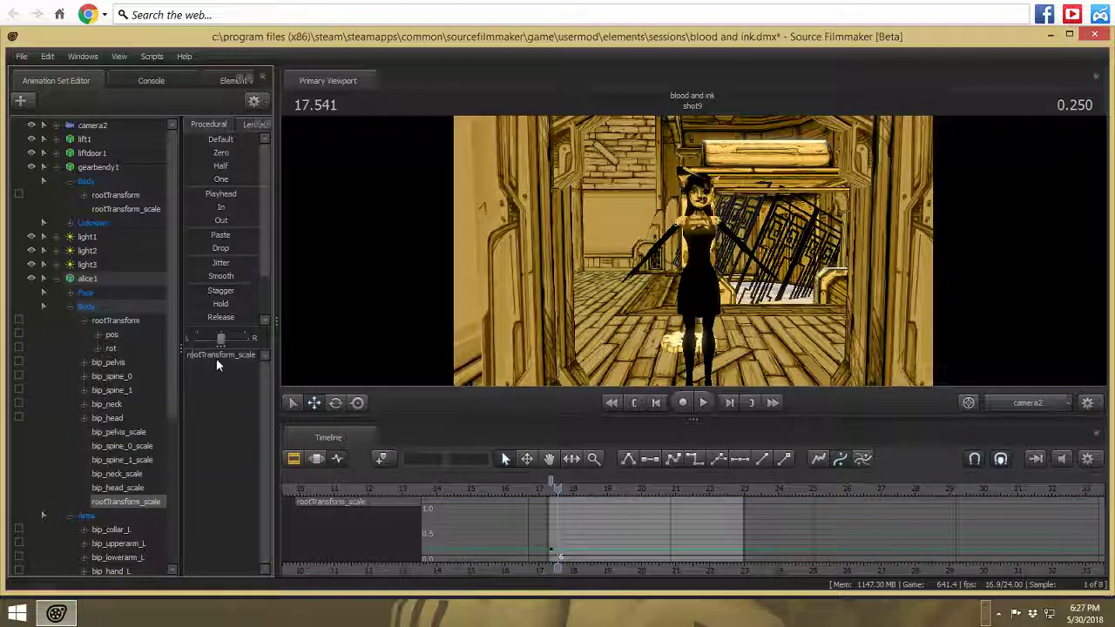
pyautogui.moveTo(191, 355); pyautogui.dragTo(192, 355)
pyautogui.moveTo(558, 554); pyautogui.dragTo(554, 552)
pyautogui.moveTo(558, 488); pyautogui.dragTo(552, 488)
pyautogui.rightClick(557, 479)
pyautogui.click(612, 392)
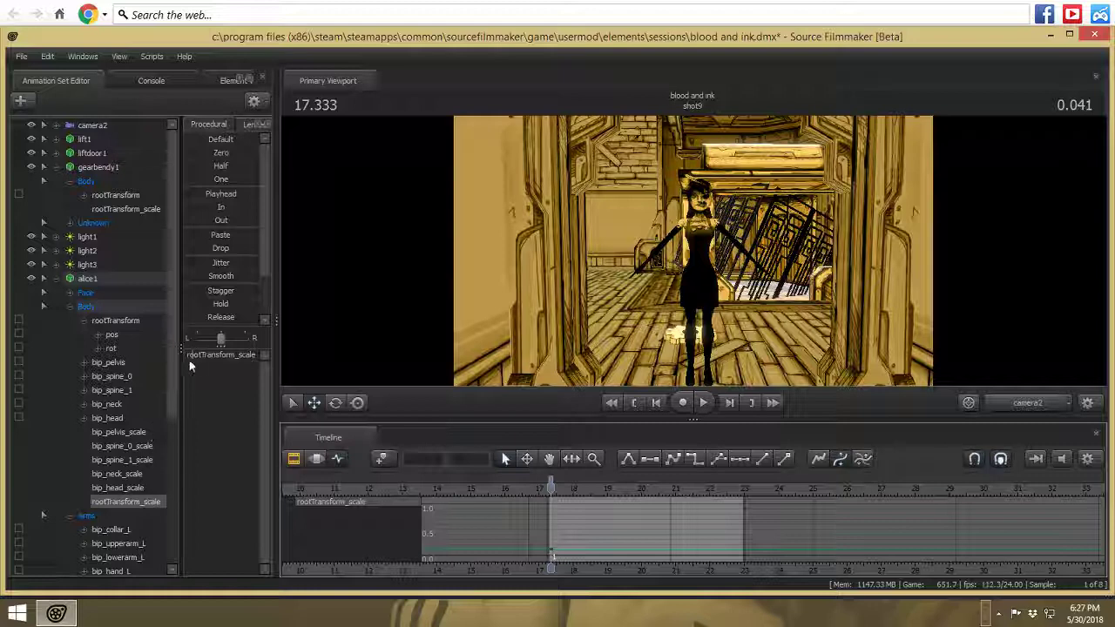
pyautogui.moveTo(199, 355); pyautogui.dragTo(228, 357)
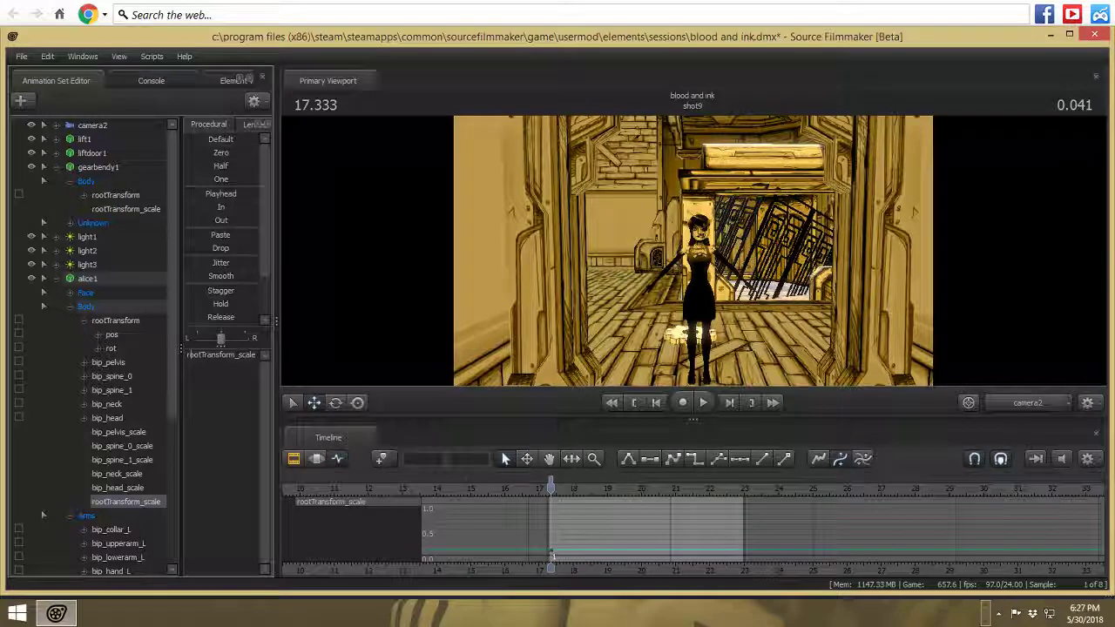
pyautogui.click(702, 403)
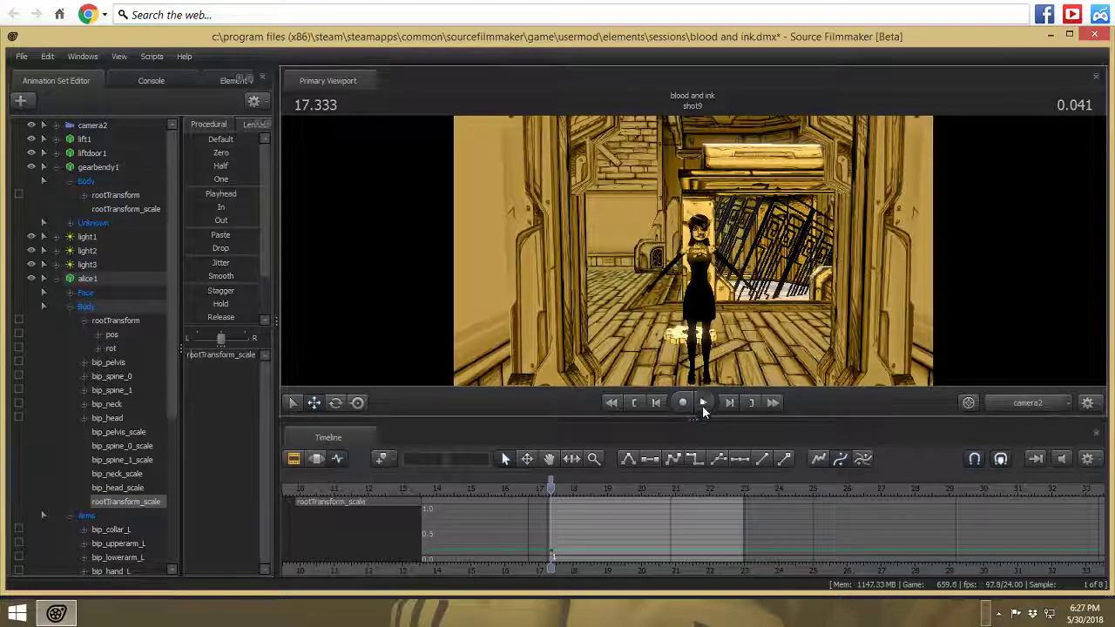
# - Switch from camera2 to the work camera, aim it at alice1's upper body and return to the Motion Editor
pyautogui.click(1028, 403)
pyautogui.click(1052, 403)
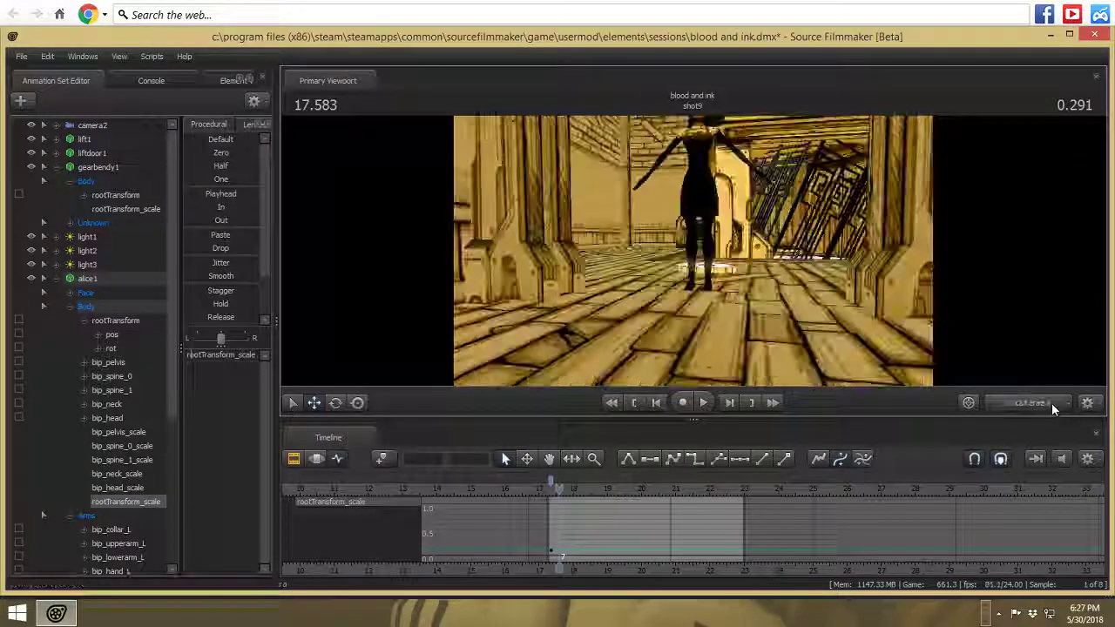
pyautogui.moveTo(694, 251); pyautogui.dragTo(689, 174)
pyautogui.press('w')
pyautogui.press('F2')
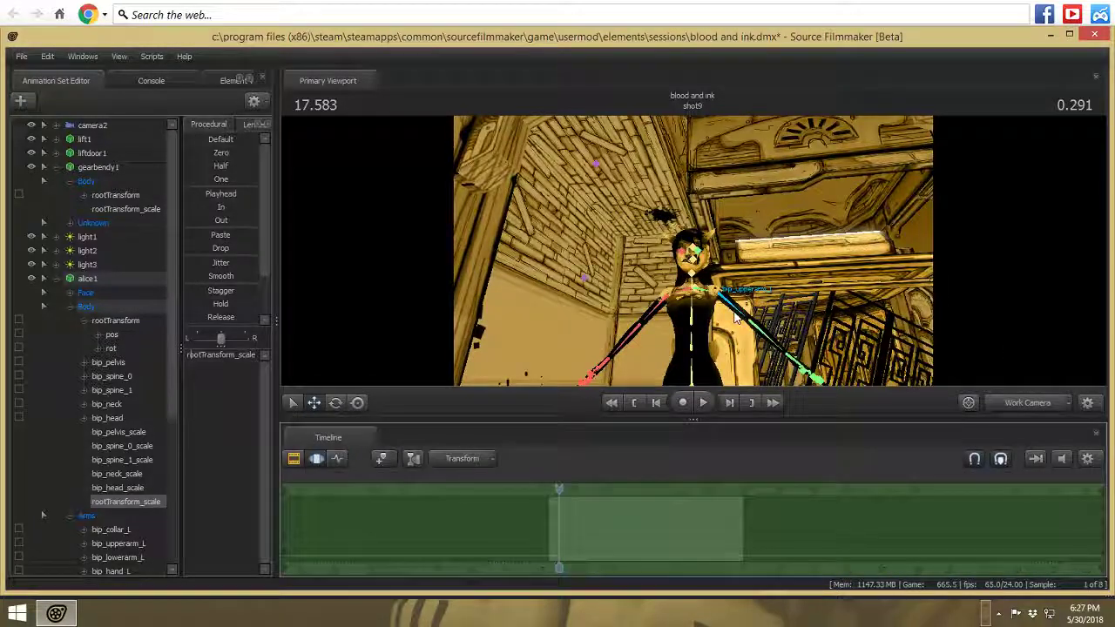
# - Try to rotate alice1's bip_upperarm_L into a new arm pose, viewing the upper body up close
pyautogui.keyDown('ctrl'); pyautogui.click(734, 318); pyautogui.keyUp('ctrl')
pyautogui.click(336, 403)
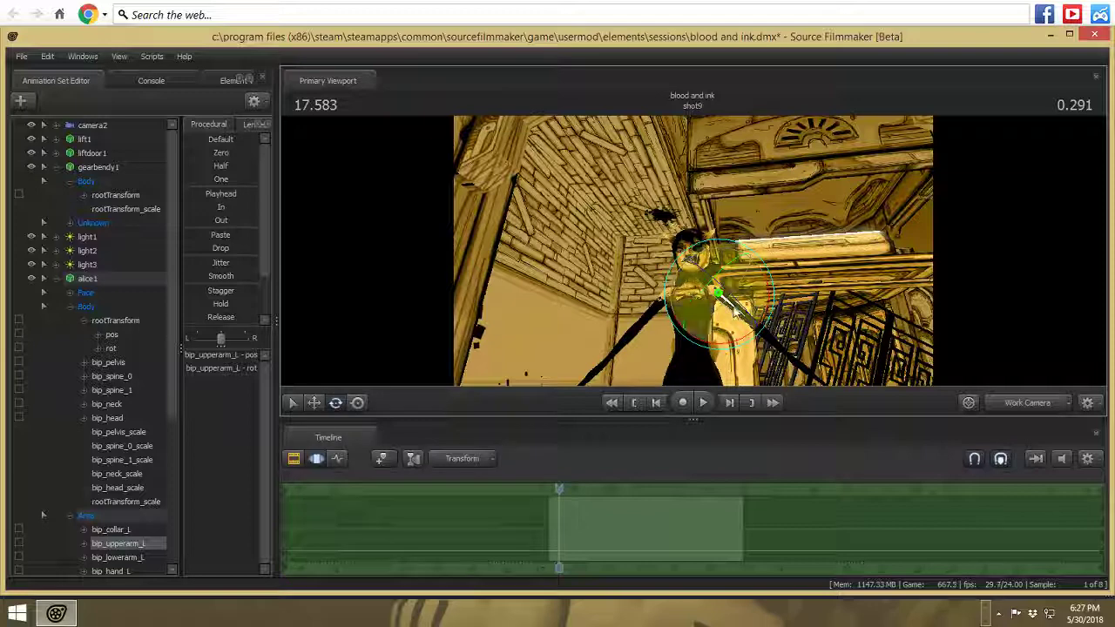
pyautogui.moveTo(734, 307); pyautogui.dragTo(775, 274)
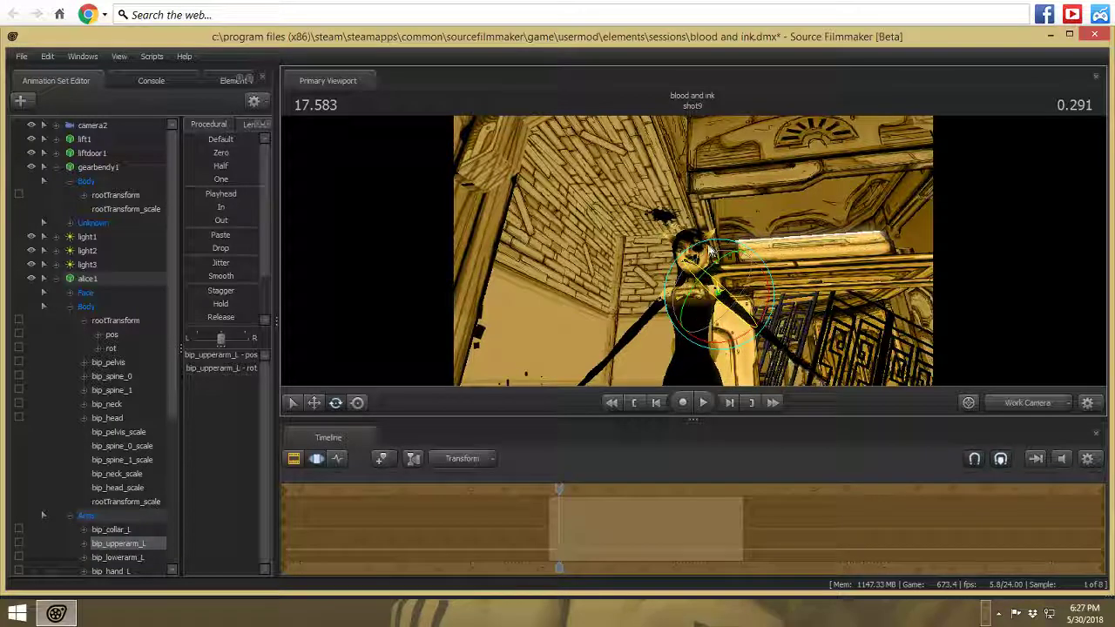
pyautogui.moveTo(711, 252); pyautogui.dragTo(557, 404)
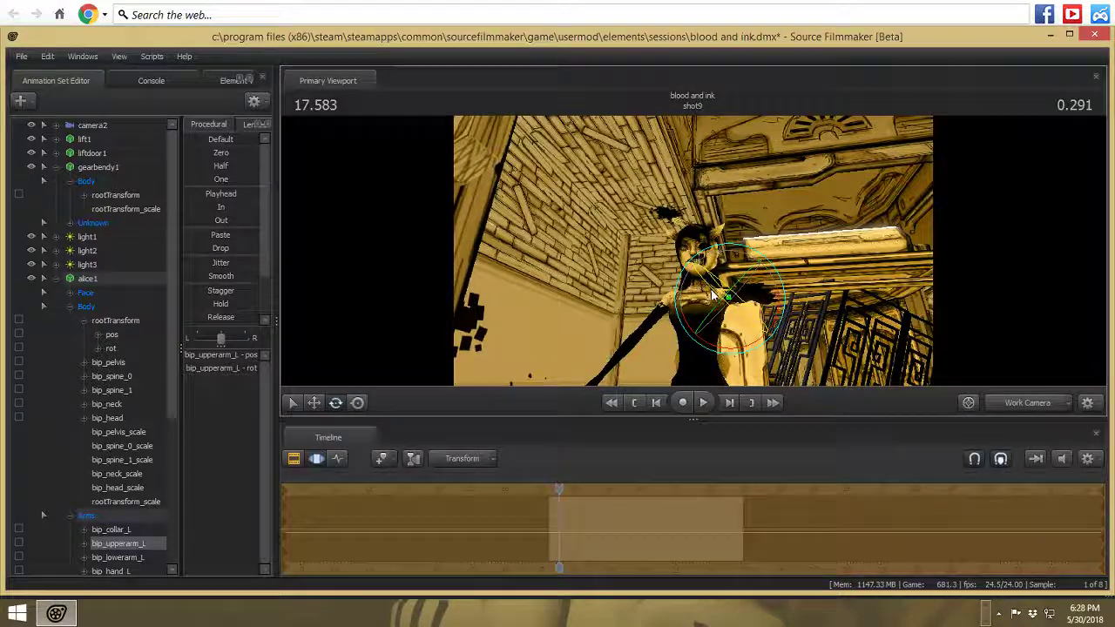
pyautogui.moveTo(712, 297)
pyautogui.mouseDown()
pyautogui.moveTo(672, 254)
pyautogui.moveTo(696, 263)
pyautogui.moveTo(699, 242)
pyautogui.moveTo(720, 243)
pyautogui.moveTo(722, 228)
pyautogui.moveTo(714, 279)
pyautogui.mouseUp()
pyautogui.press('w')
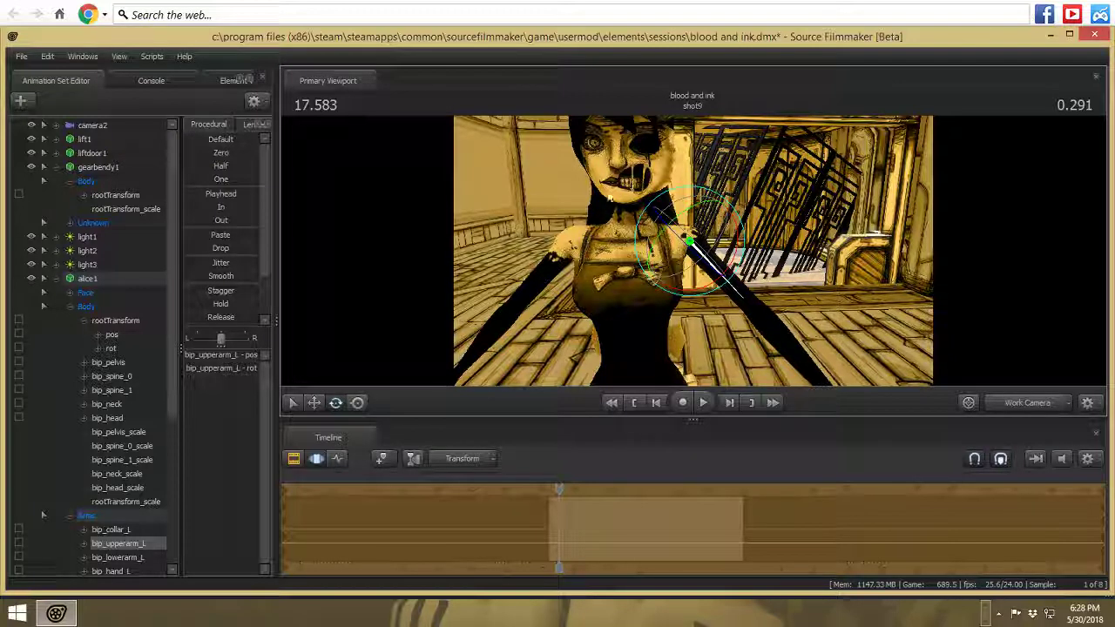
# - Tilt alice1's head to one side by rotating bip_head
pyautogui.click(88, 277)
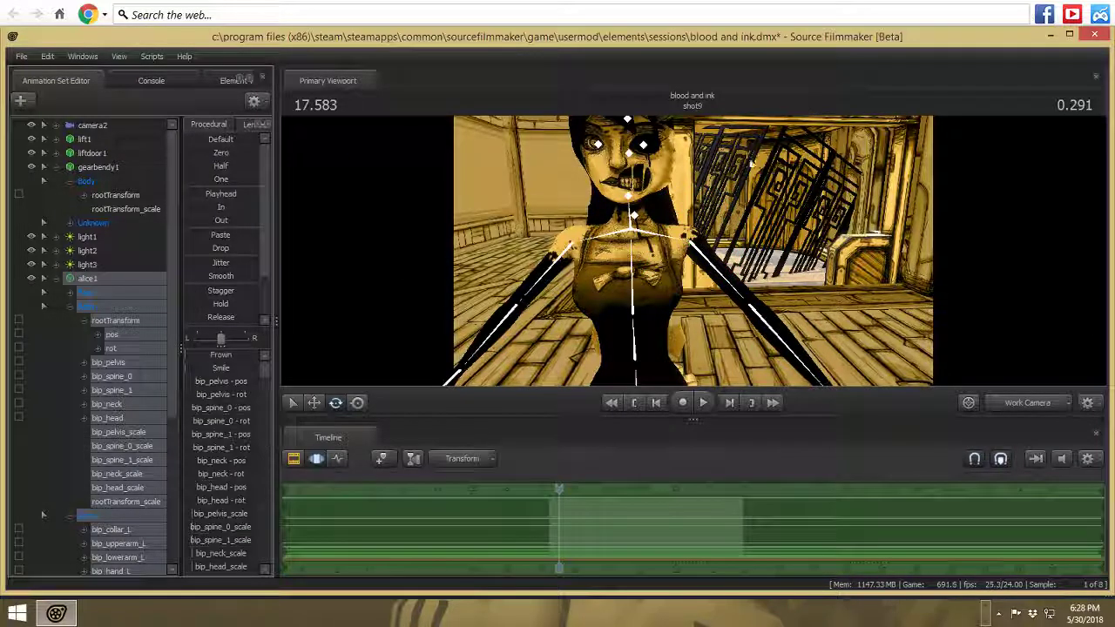
pyautogui.click(636, 187)
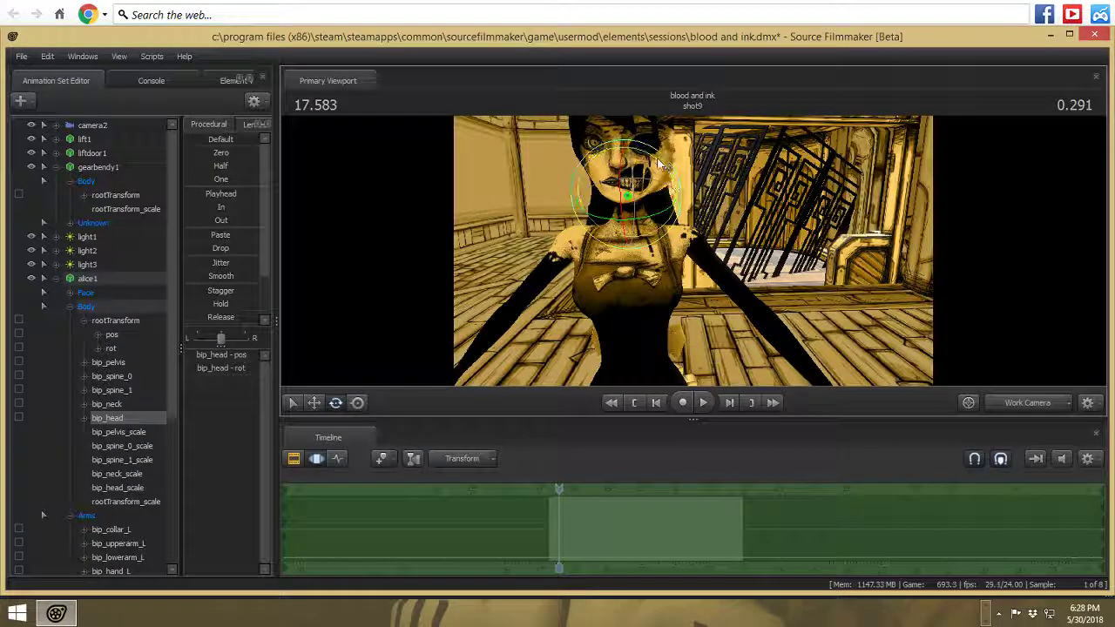
pyautogui.moveTo(669, 168); pyautogui.dragTo(670, 179)
# - Give alice1 a menacing grin by raising the Smile, Angry R and Angry L face controls
pyautogui.click(109, 279)
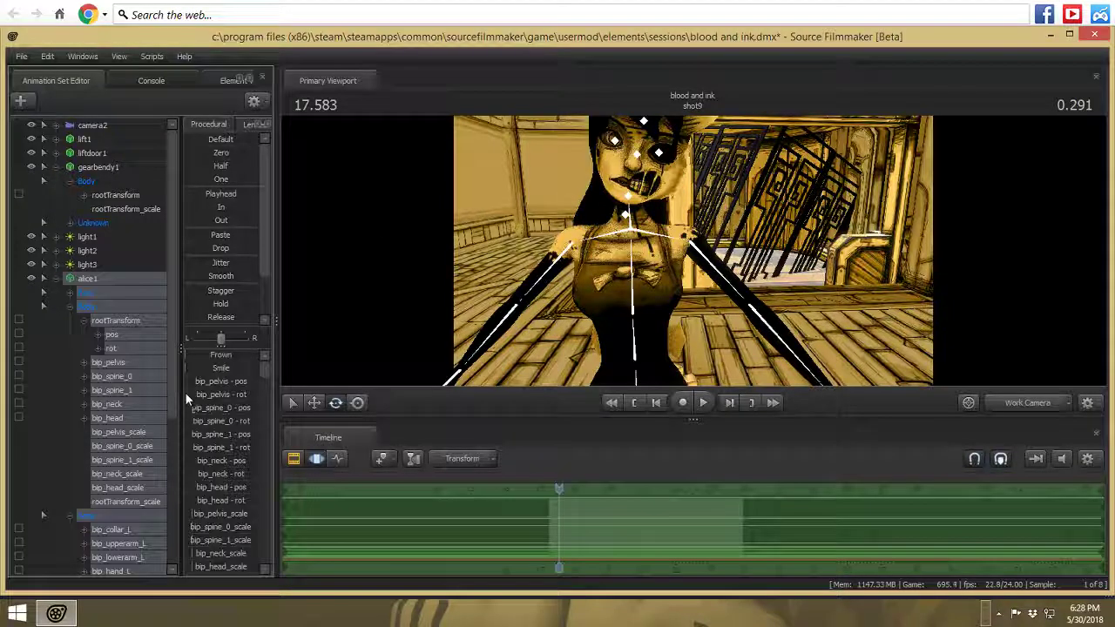
pyautogui.moveTo(188, 368); pyautogui.dragTo(253, 368)
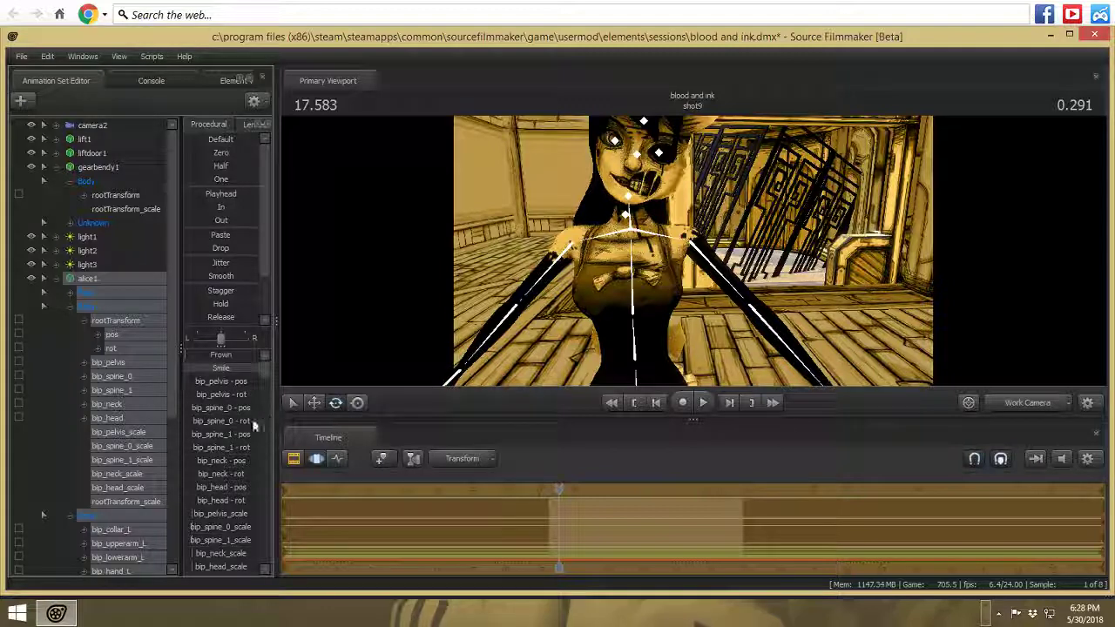
pyautogui.scroll(-15, 231, 424)
pyautogui.scroll(-10, 231, 425)
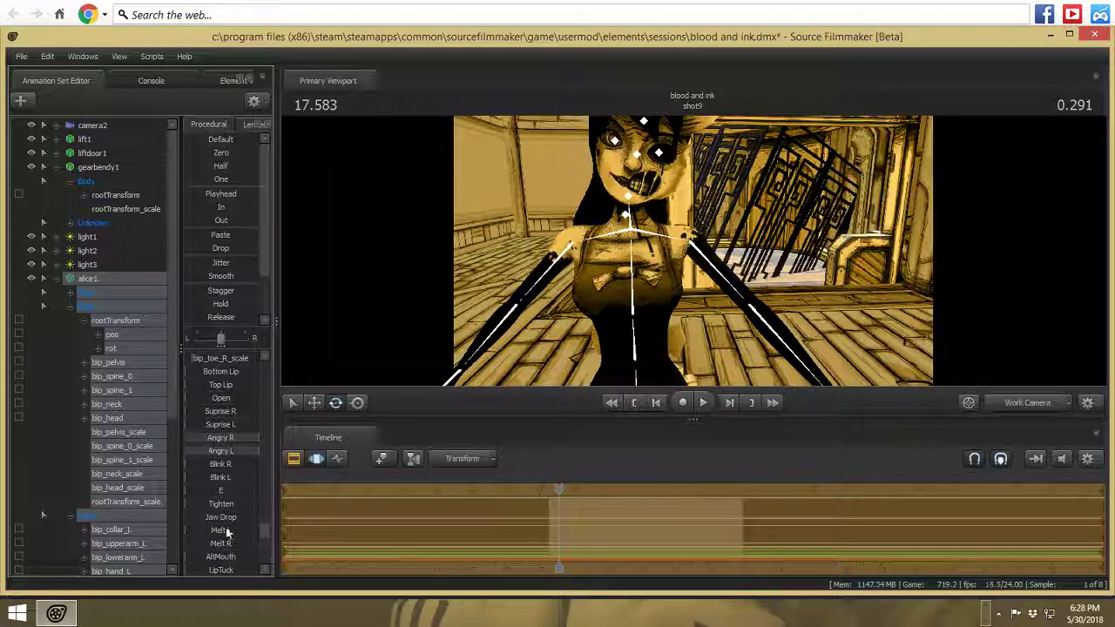
# - Try alice1's Melt L and Melt R face controls and return both to zero
pyautogui.moveTo(209, 531); pyautogui.dragTo(316, 535)
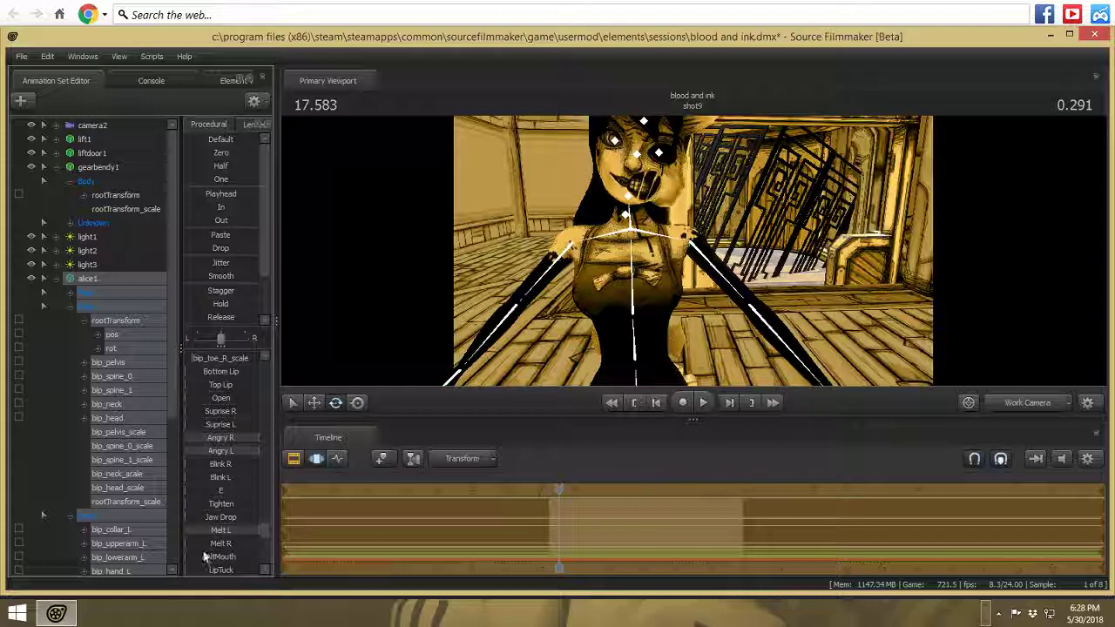
pyautogui.moveTo(189, 544)
pyautogui.mouseDown()
pyautogui.moveTo(263, 543)
pyautogui.moveTo(184, 546)
pyautogui.mouseUp()
pyautogui.moveTo(257, 531); pyautogui.dragTo(181, 535)
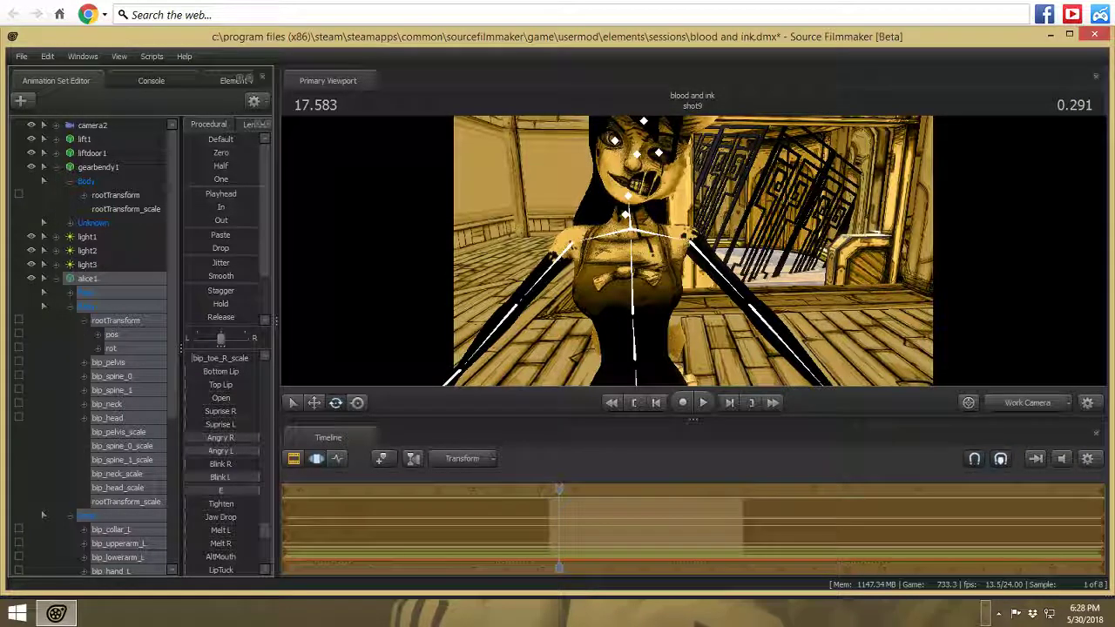
# - Try alice1's Both Teeth control and reset it, and raise Teethless for the mouth shape
pyautogui.scroll(-3, 191, 523)
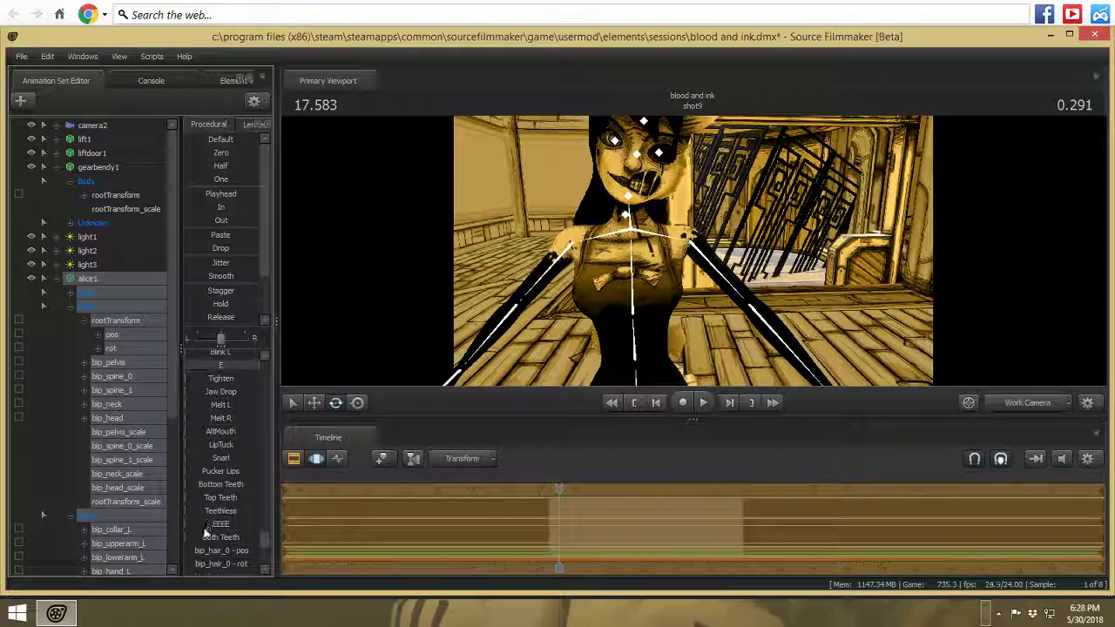
pyautogui.moveTo(191, 538); pyautogui.dragTo(260, 538)
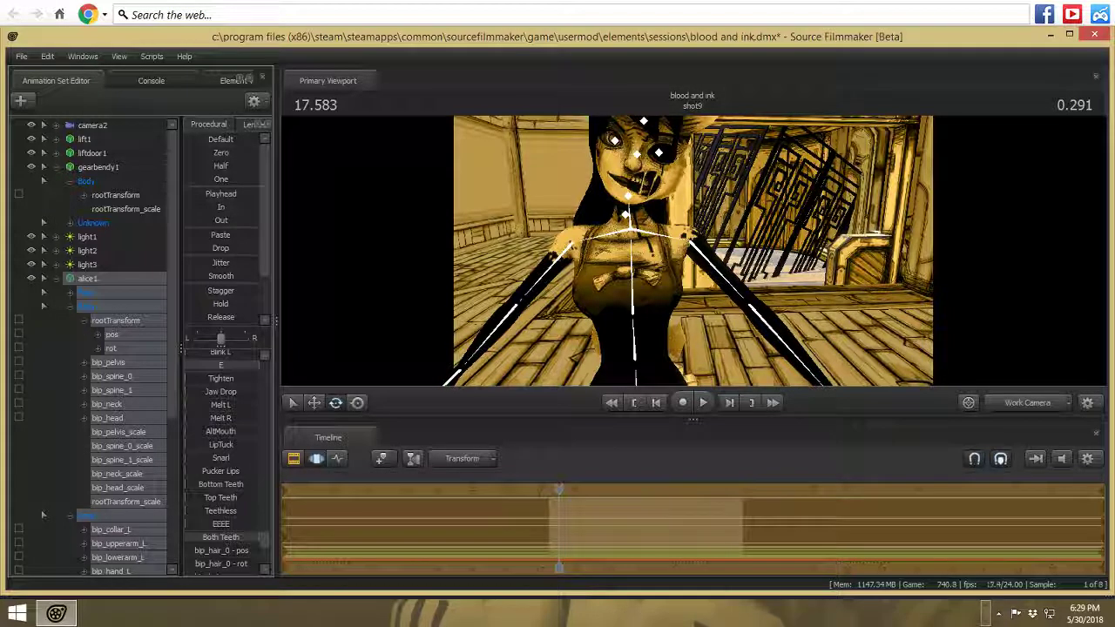
pyautogui.moveTo(261, 539); pyautogui.dragTo(191, 539)
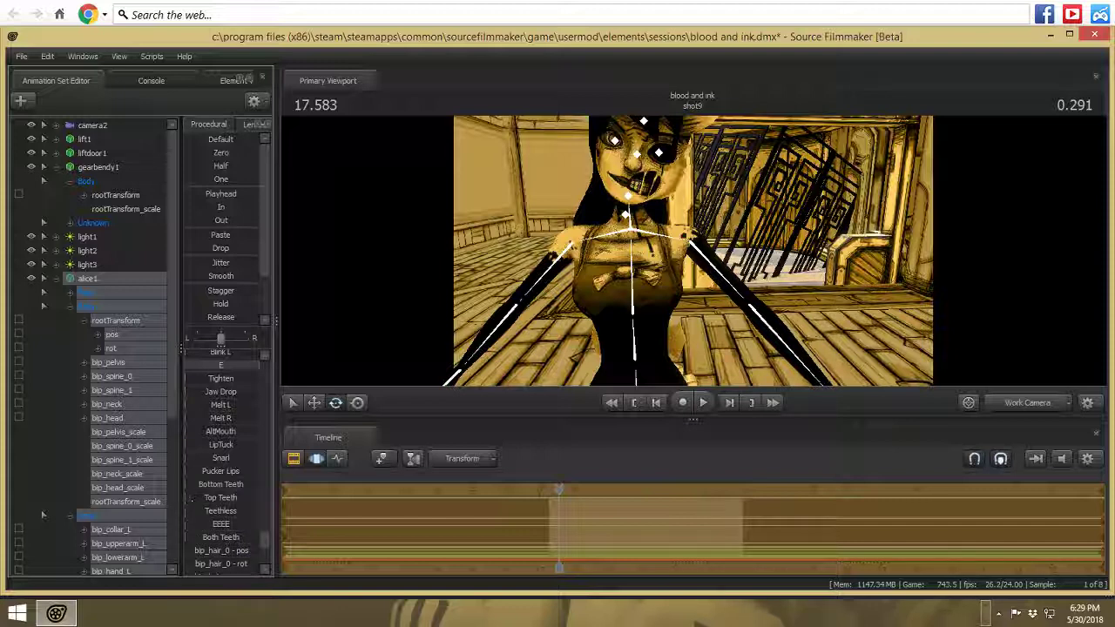
pyautogui.moveTo(252, 498)
pyautogui.mouseDown()
pyautogui.moveTo(193, 498)
pyautogui.moveTo(259, 511)
pyautogui.mouseUp()
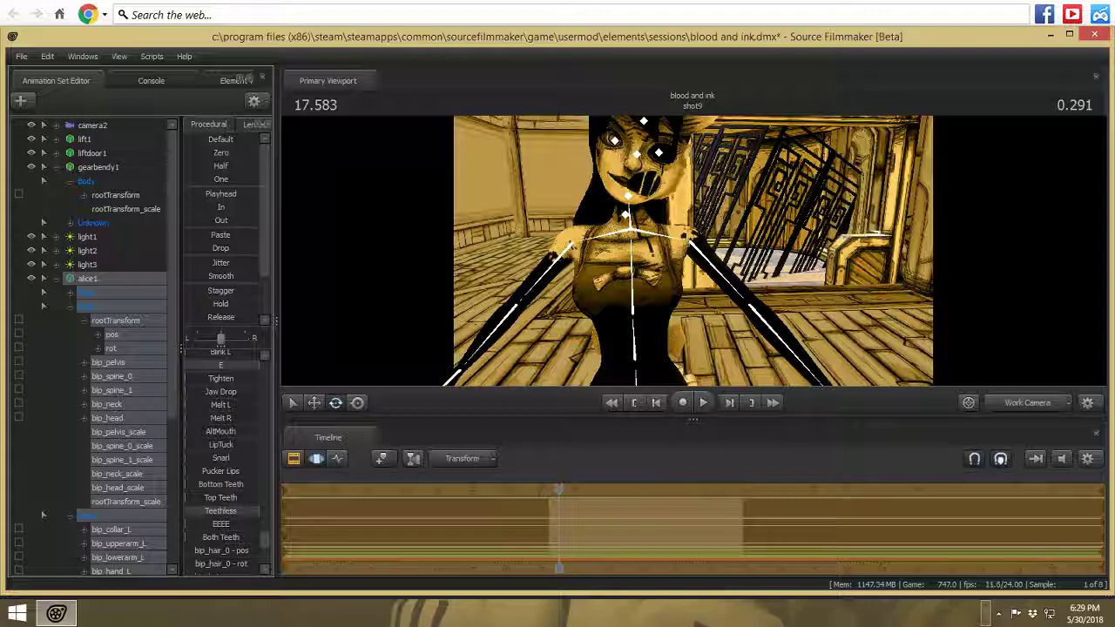
# - Look over alice1's face controls and preview the shot through camera2
pyautogui.scroll(4, 240, 529)
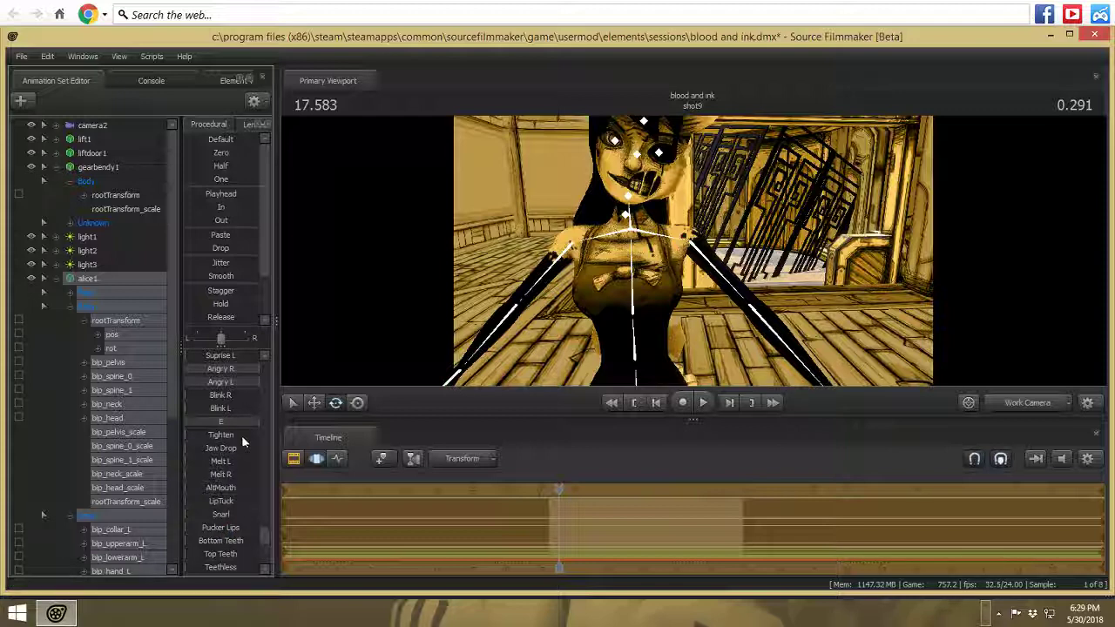
pyautogui.scroll(-15, 221, 480)
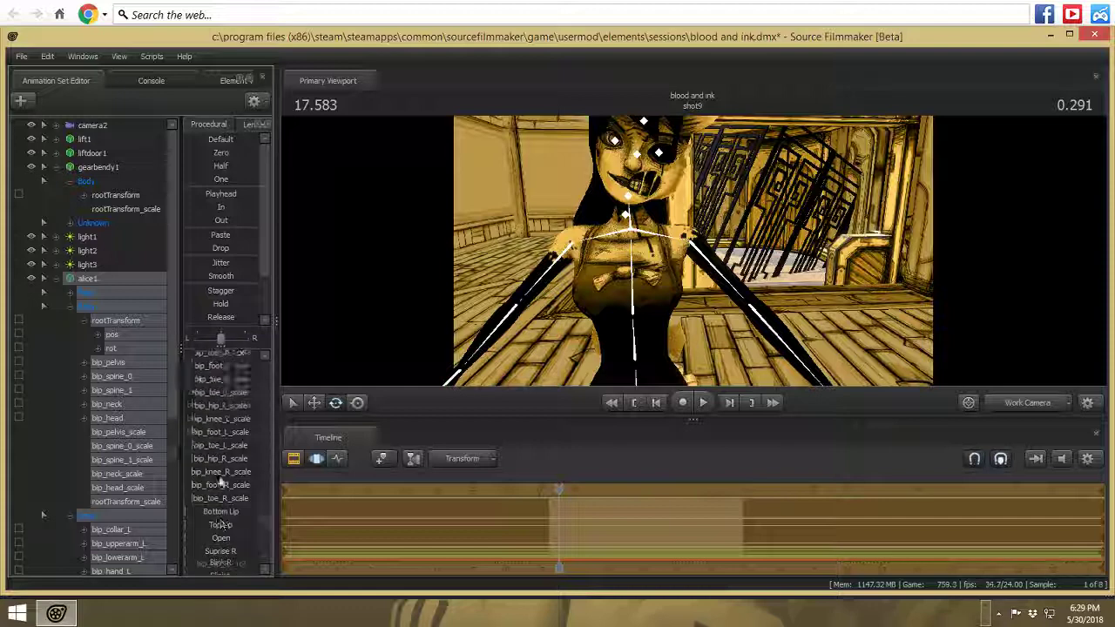
pyautogui.click(1057, 402)
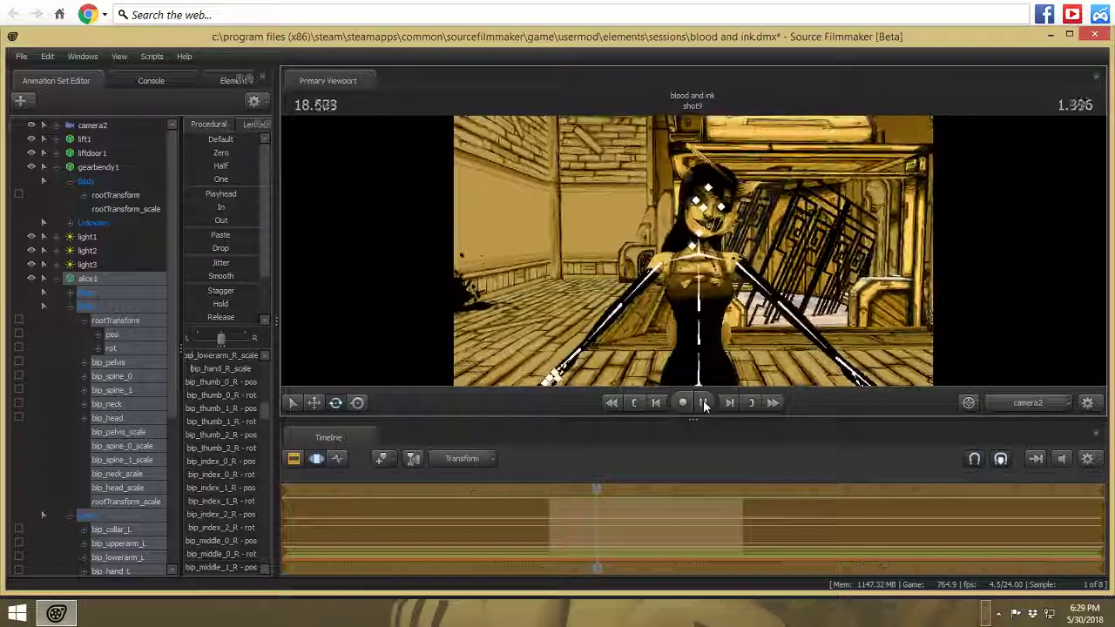
pyautogui.click(767, 288)
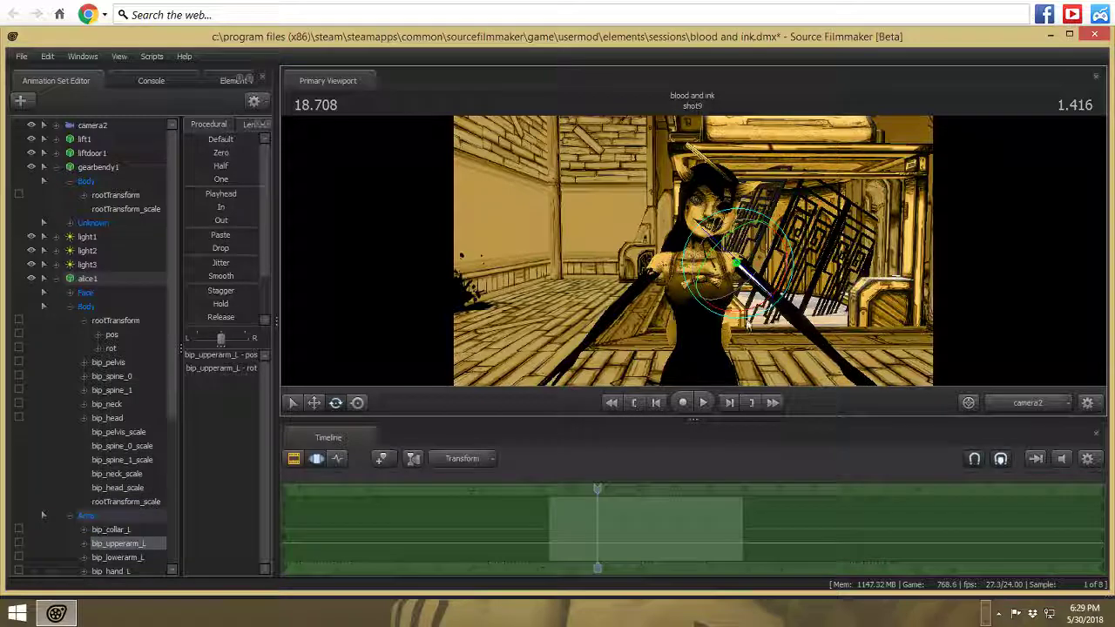
pyautogui.click(339, 458)
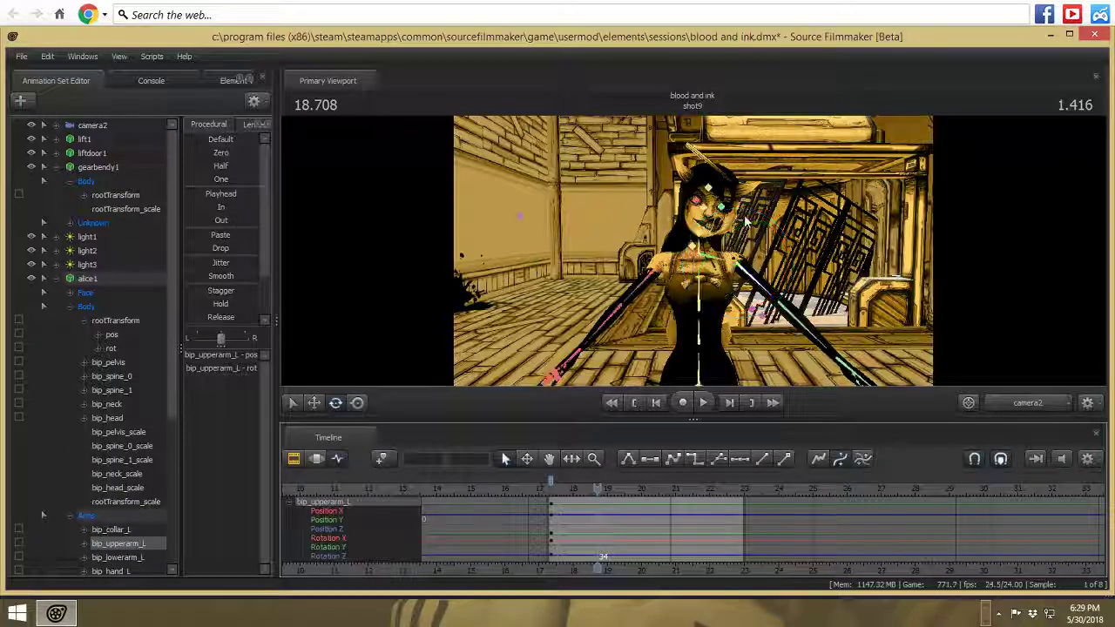
pyautogui.keyDown('ctrl'); pyautogui.click(700, 230); pyautogui.keyUp('ctrl')
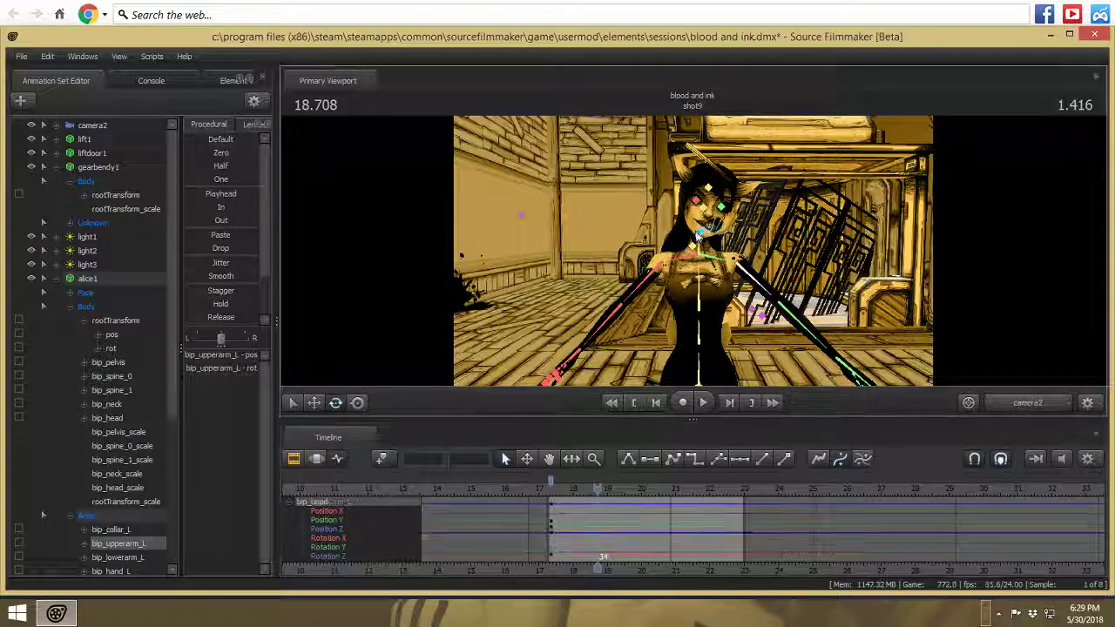
pyautogui.click(316, 458)
pyautogui.moveTo(712, 266); pyautogui.dragTo(712, 268)
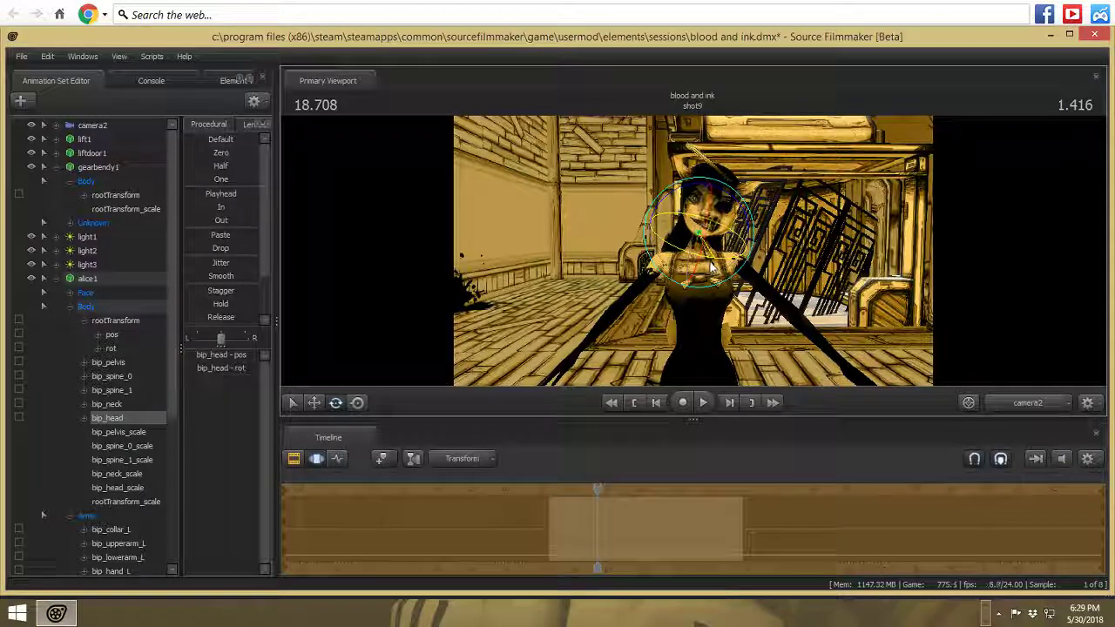
pyautogui.click(377, 458)
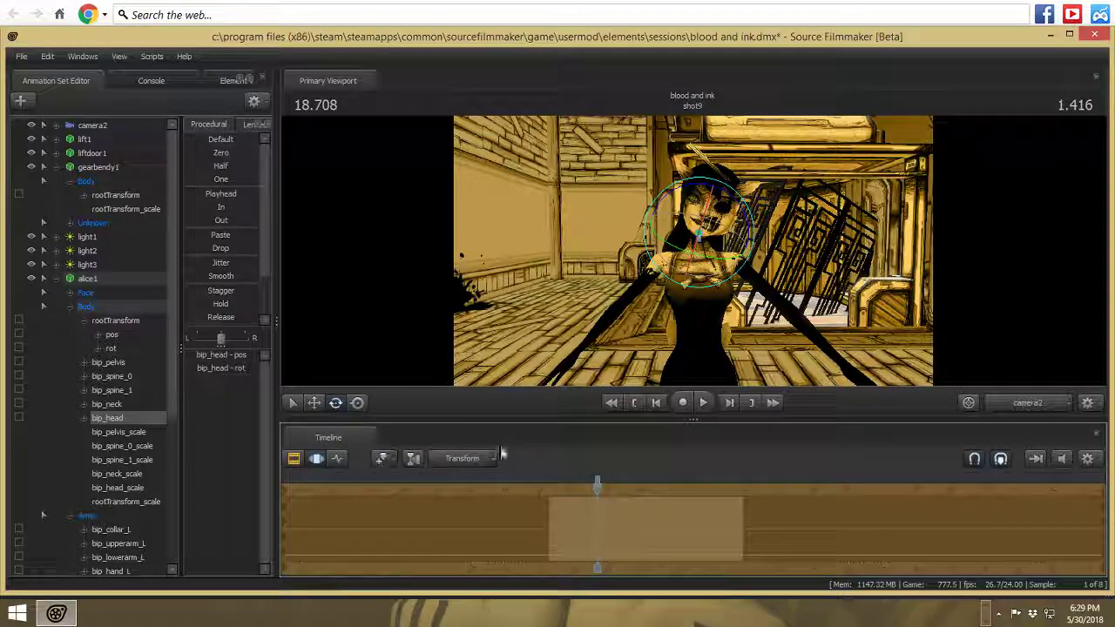
pyautogui.rightClick(599, 482)
pyautogui.click(645, 362)
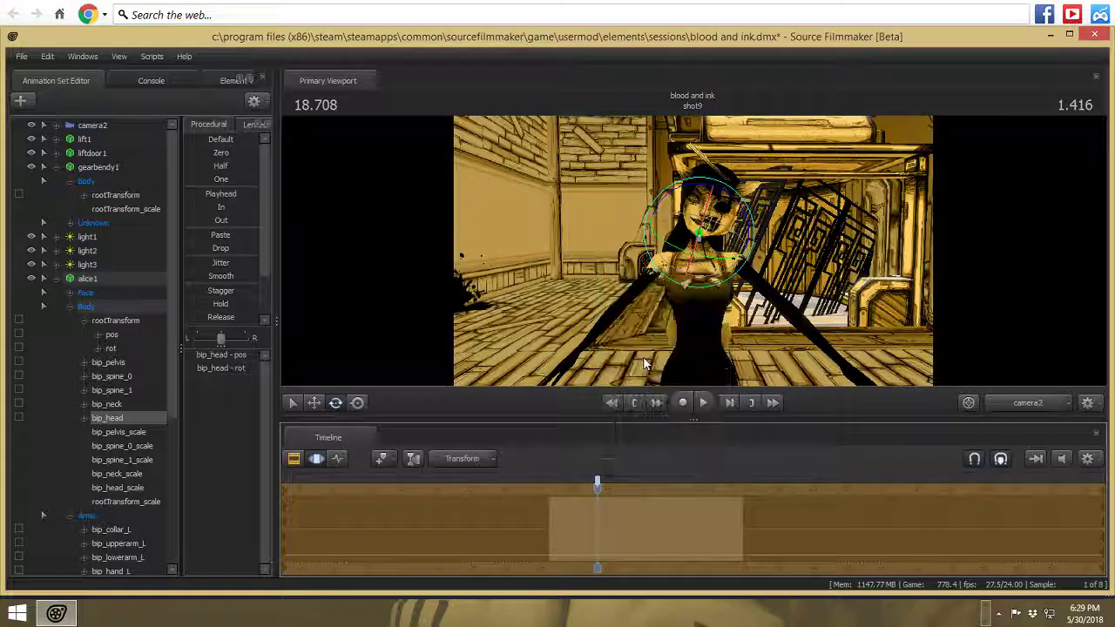
pyautogui.click(335, 459)
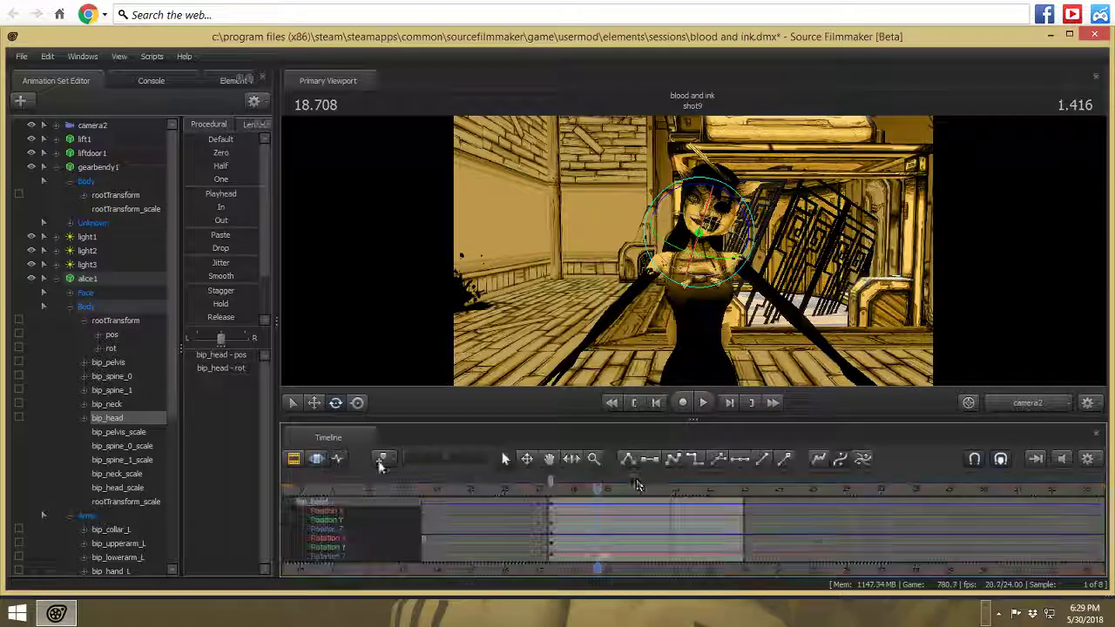
# - Raise alice1's left forearm at 17.708 by rotating bip_lowerarm_L, and play the shot to check the motion
pyautogui.click(703, 402)
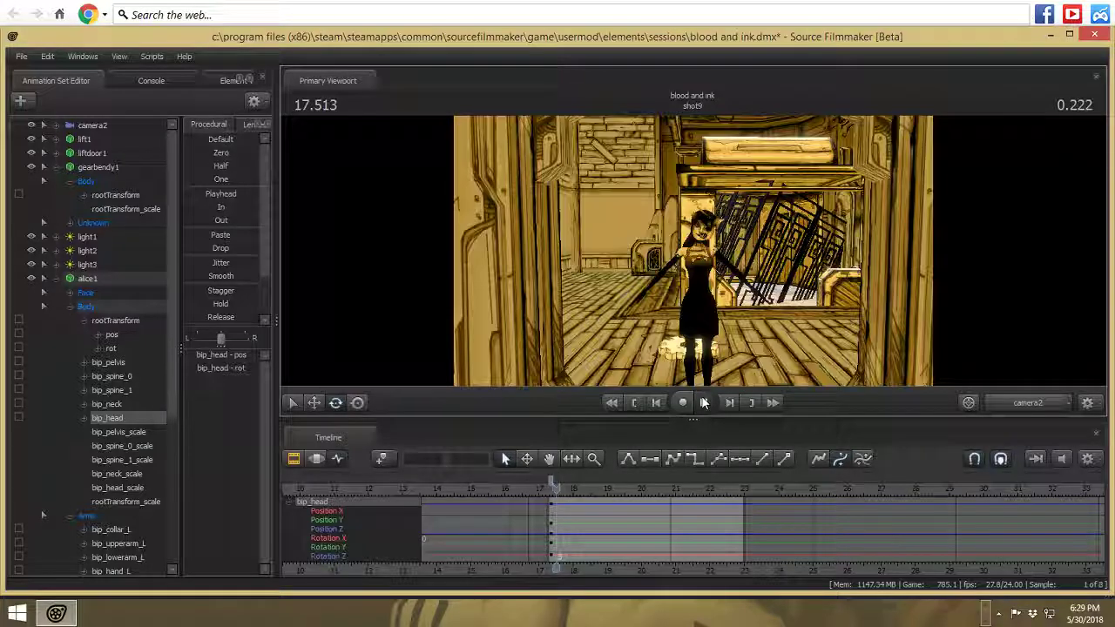
pyautogui.click(703, 402)
pyautogui.click(738, 273)
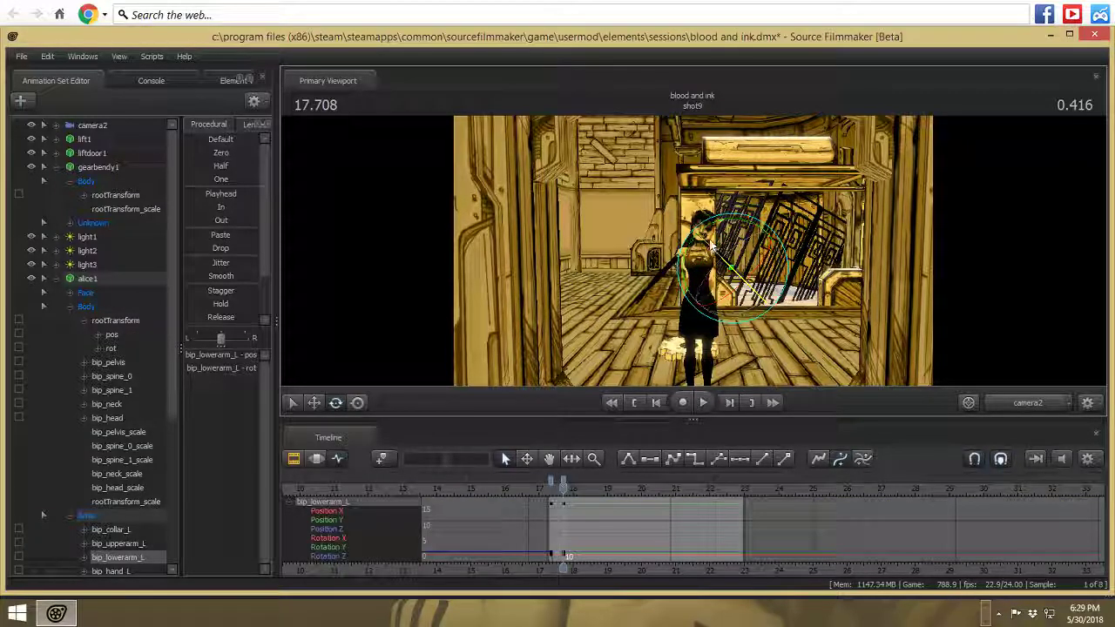
pyautogui.moveTo(711, 242); pyautogui.dragTo(772, 230)
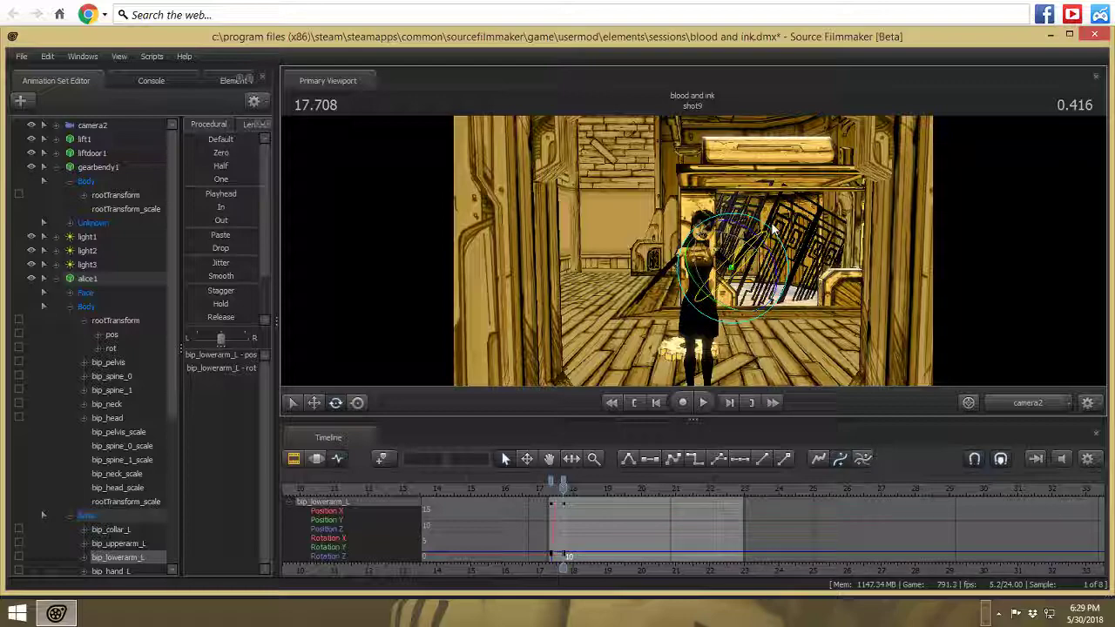
pyautogui.click(703, 403)
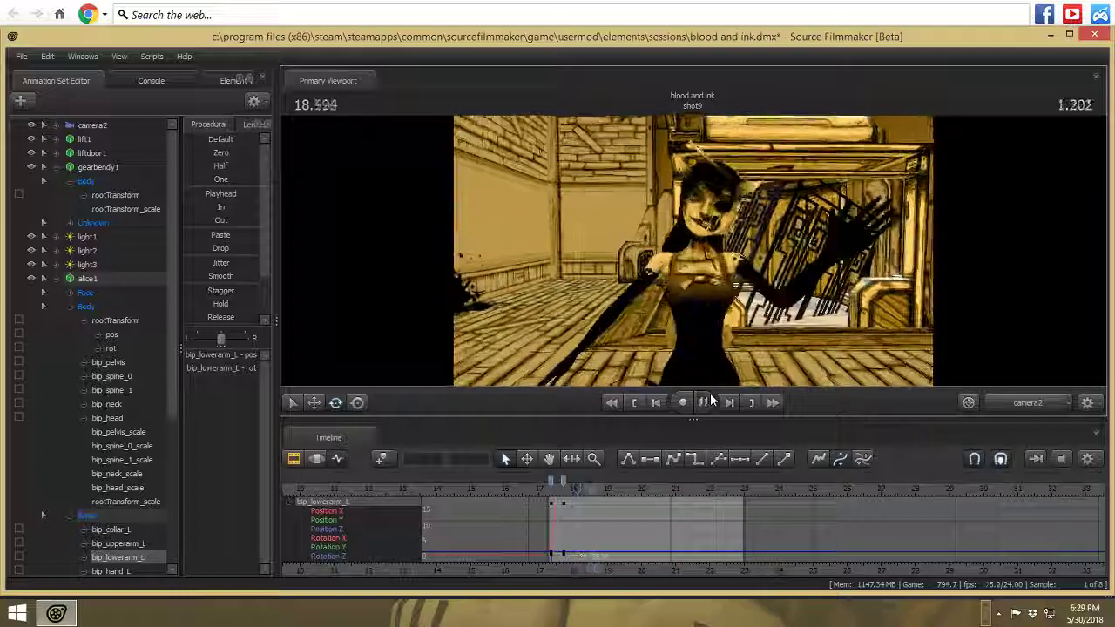
pyautogui.click(711, 397)
pyautogui.click(710, 399)
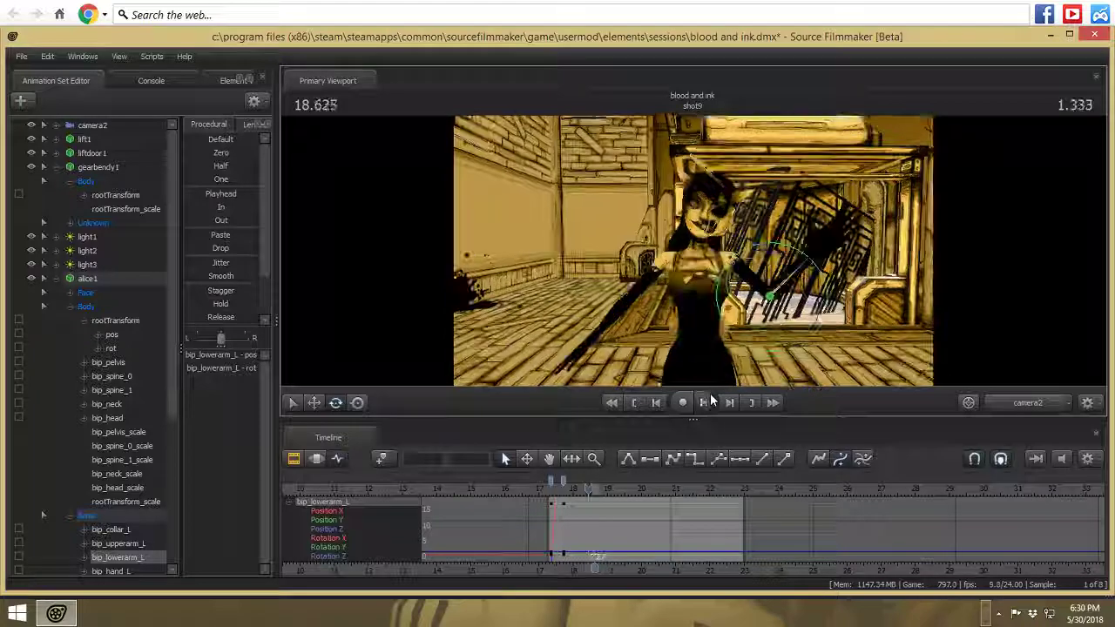
pyautogui.click(710, 399)
# - Move bip_head's starting key to frame 27 and tilt alice1's head to the opposite side at 18.625
pyautogui.click(702, 237)
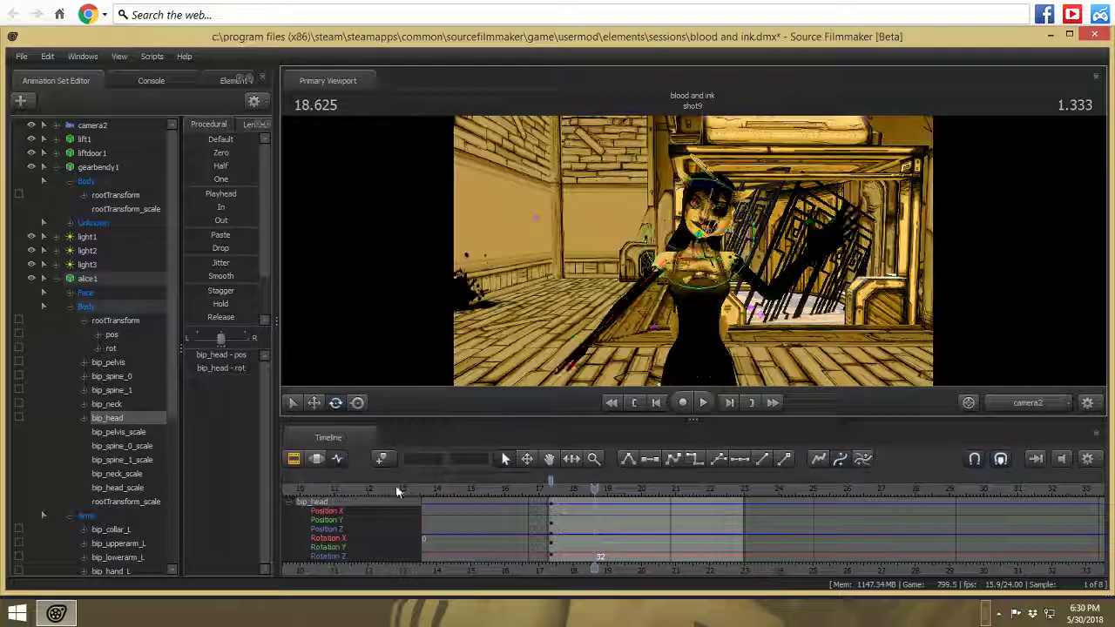
pyautogui.moveTo(549, 482); pyautogui.dragTo(593, 479)
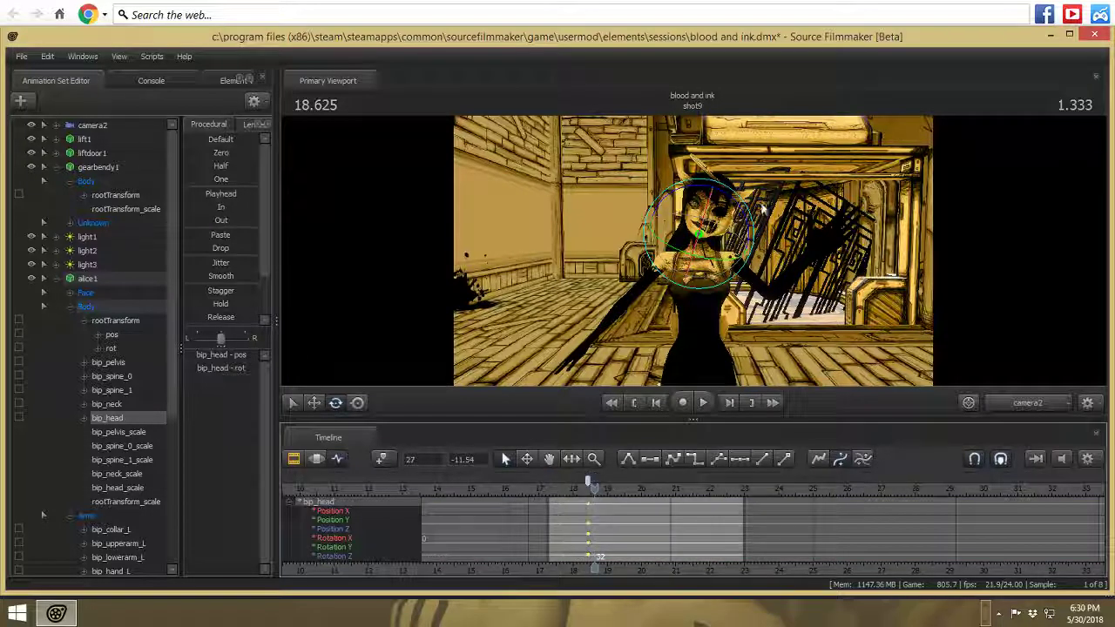
pyautogui.moveTo(727, 200); pyautogui.dragTo(692, 235)
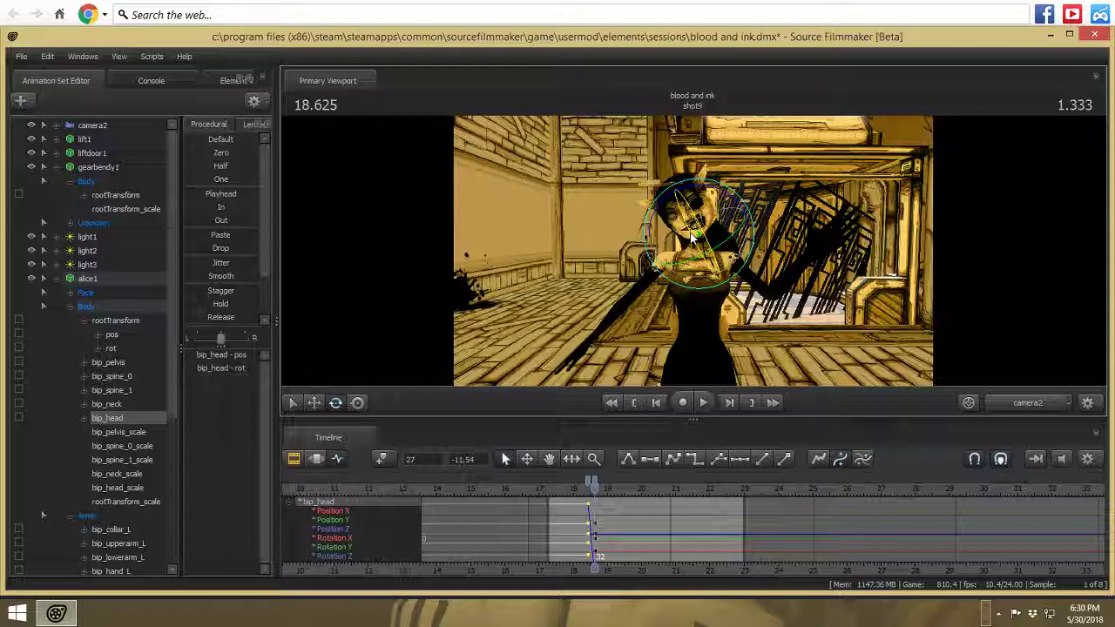
pyautogui.click(704, 402)
pyautogui.click(704, 403)
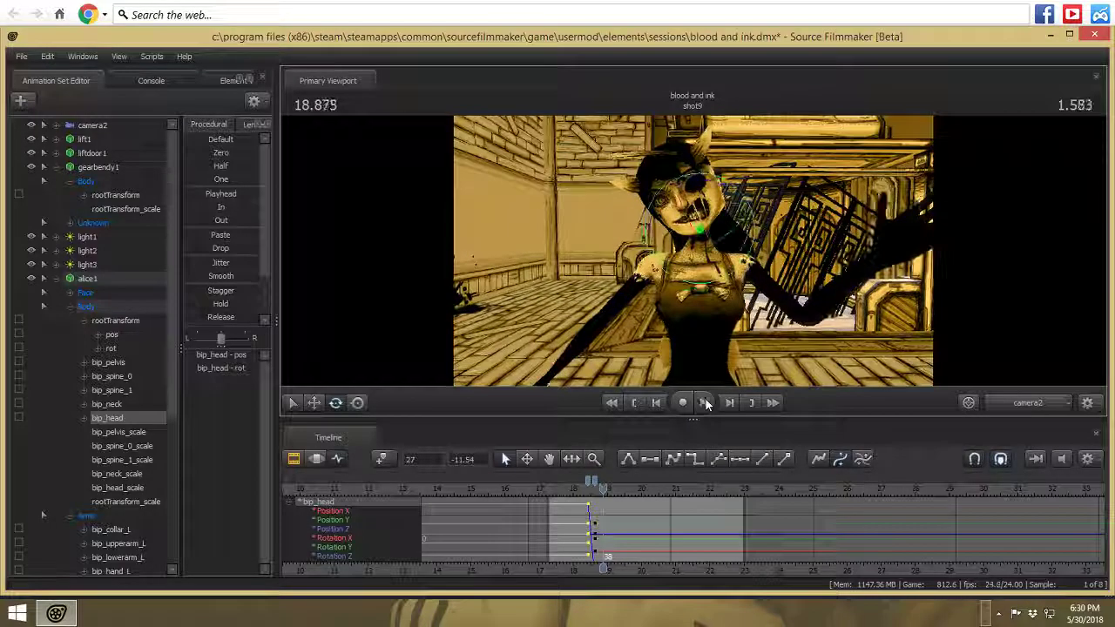
# - Delete bip_upperarm_R's key at 18.875 and move its starting key to frame 34
pyautogui.click(635, 296)
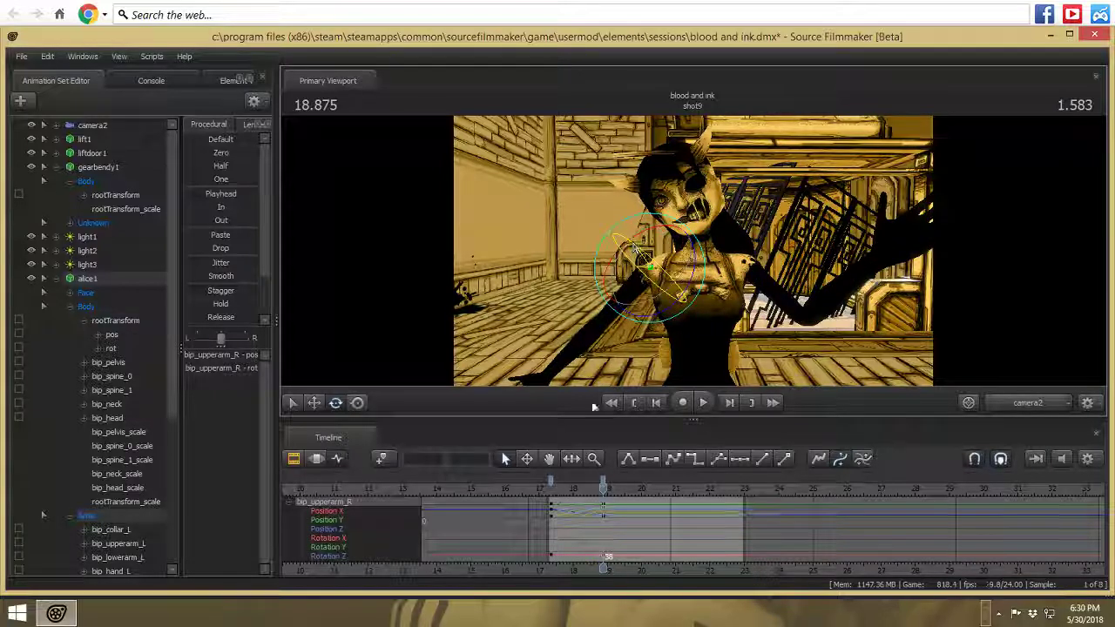
pyautogui.rightClick(607, 477)
pyautogui.click(636, 392)
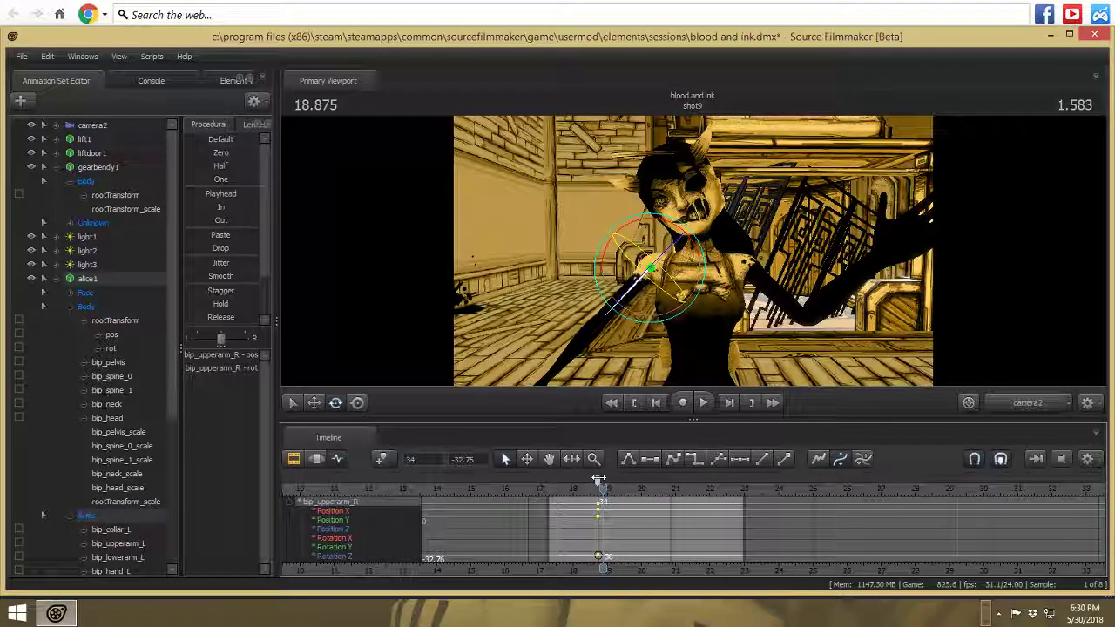
# - Try raising alice1's whole right arm at 18.875 by rotating bip_upperarm_R, and discard the new key
pyautogui.moveTo(658, 290); pyautogui.dragTo(635, 277)
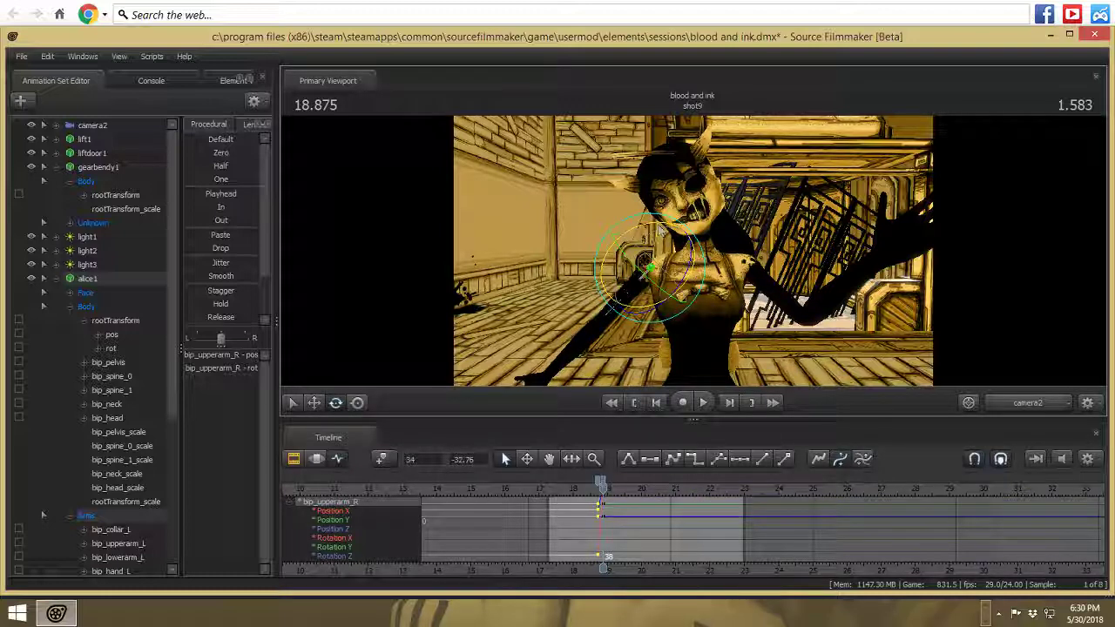
pyautogui.moveTo(660, 229); pyautogui.dragTo(691, 271)
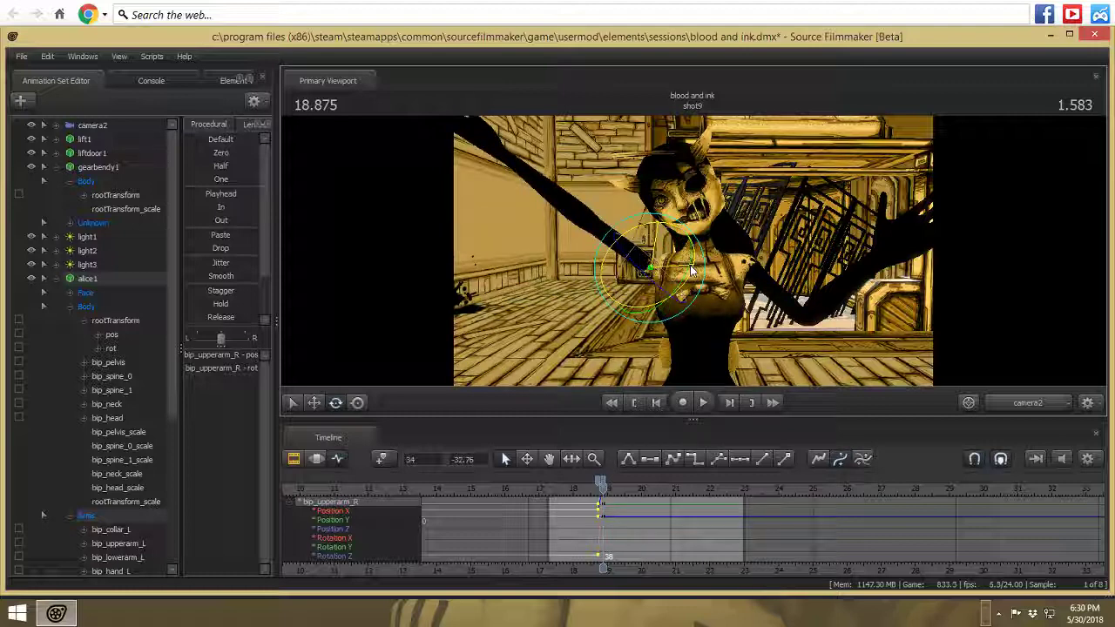
pyautogui.rightClick(604, 476)
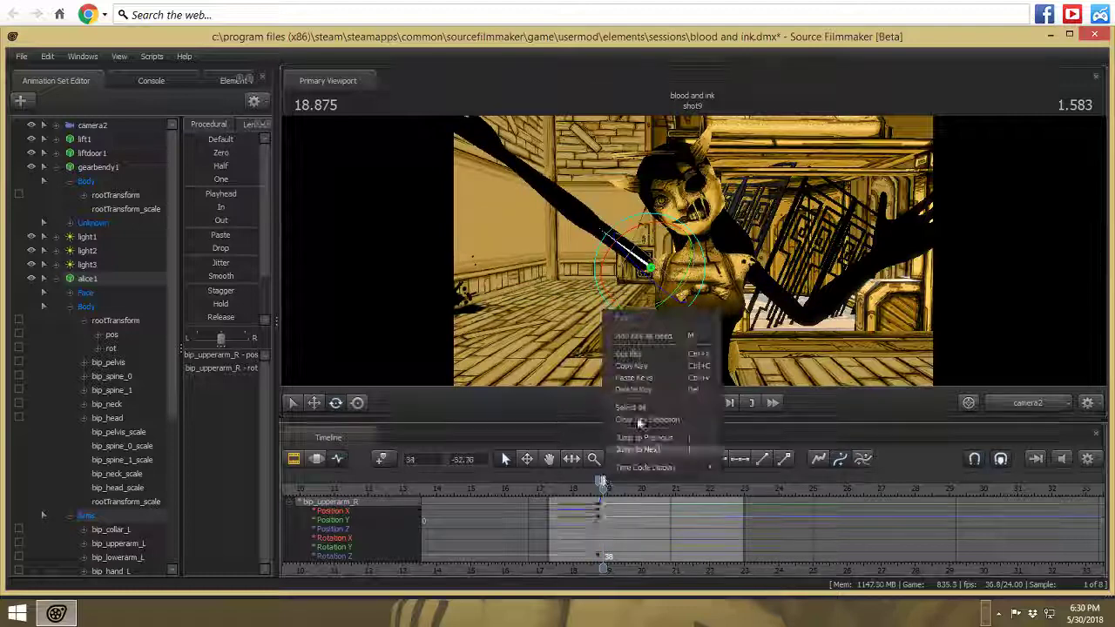
pyautogui.click(640, 423)
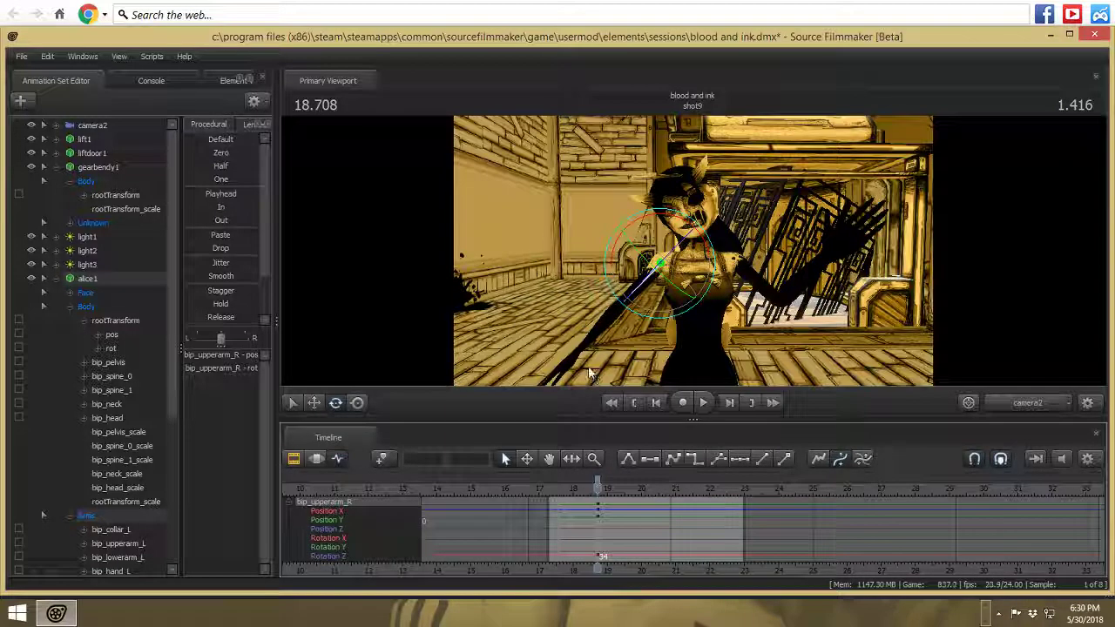
# - Key alice1's bip_lowerarm_R at 18.708 and briefly play the shot from there
pyautogui.keyDown('ctrl'); pyautogui.click(602, 333); pyautogui.keyUp('ctrl')
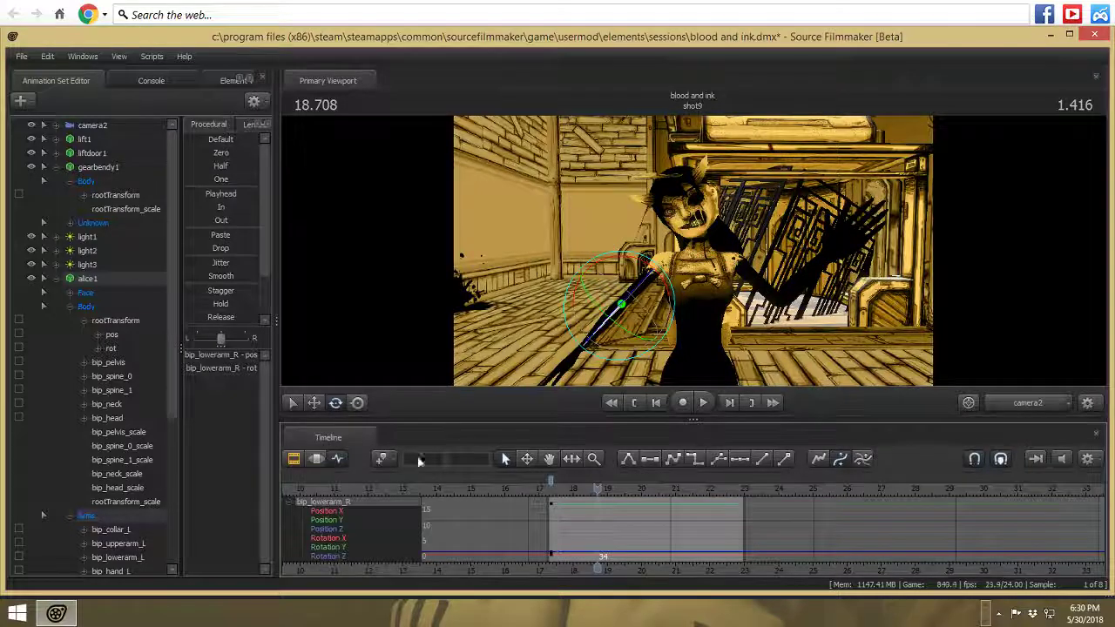
pyautogui.keyDown('ctrl'); pyautogui.click(641, 282); pyautogui.keyUp('ctrl')
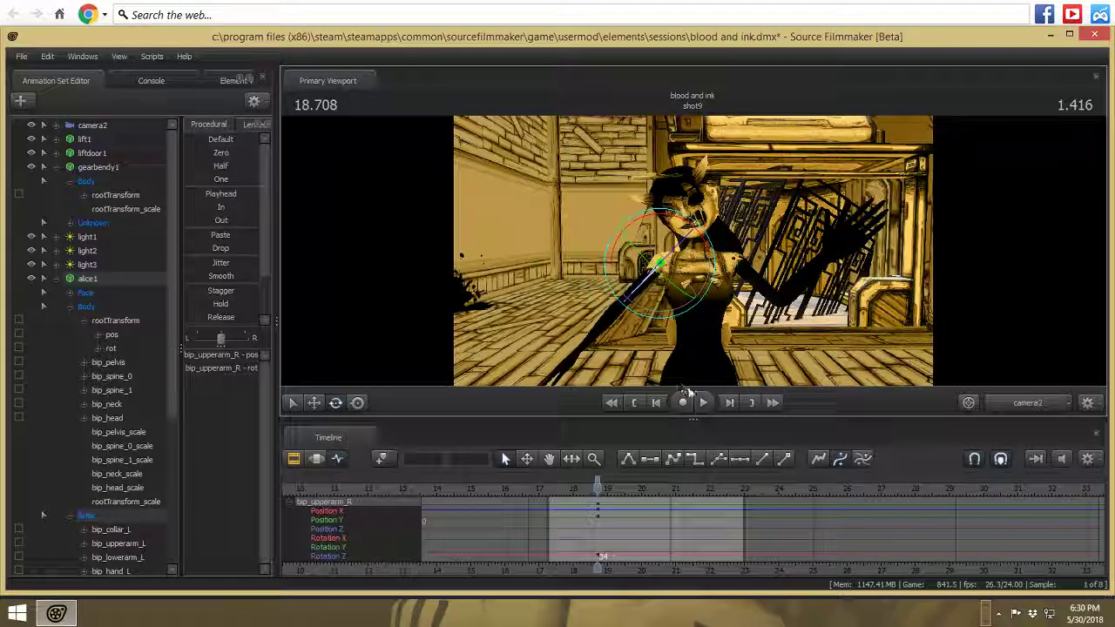
pyautogui.click(702, 403)
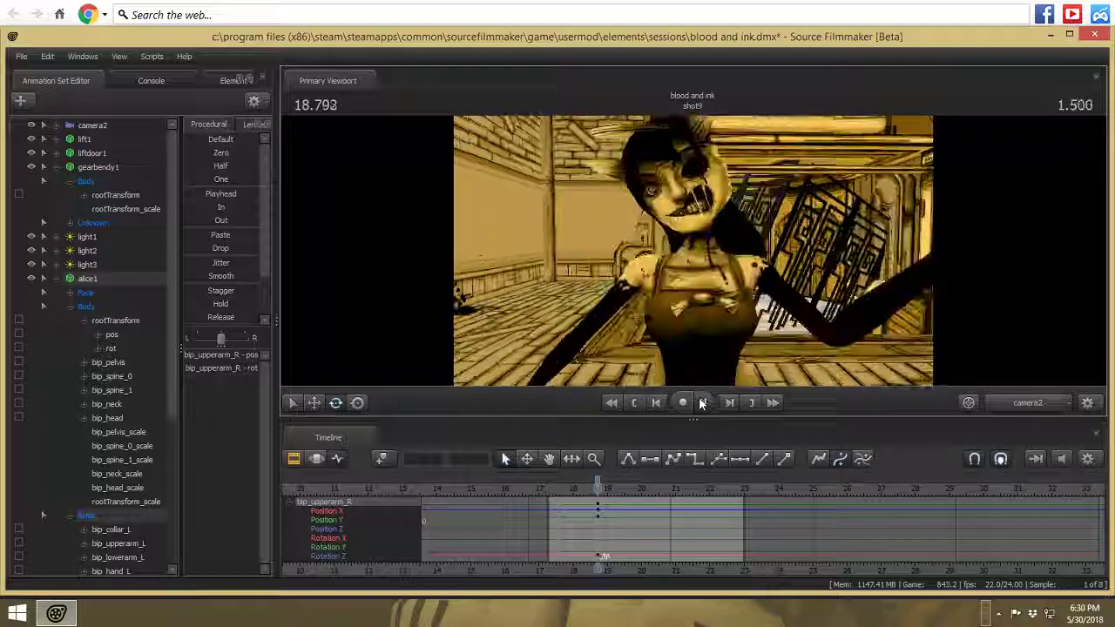
pyautogui.click(703, 403)
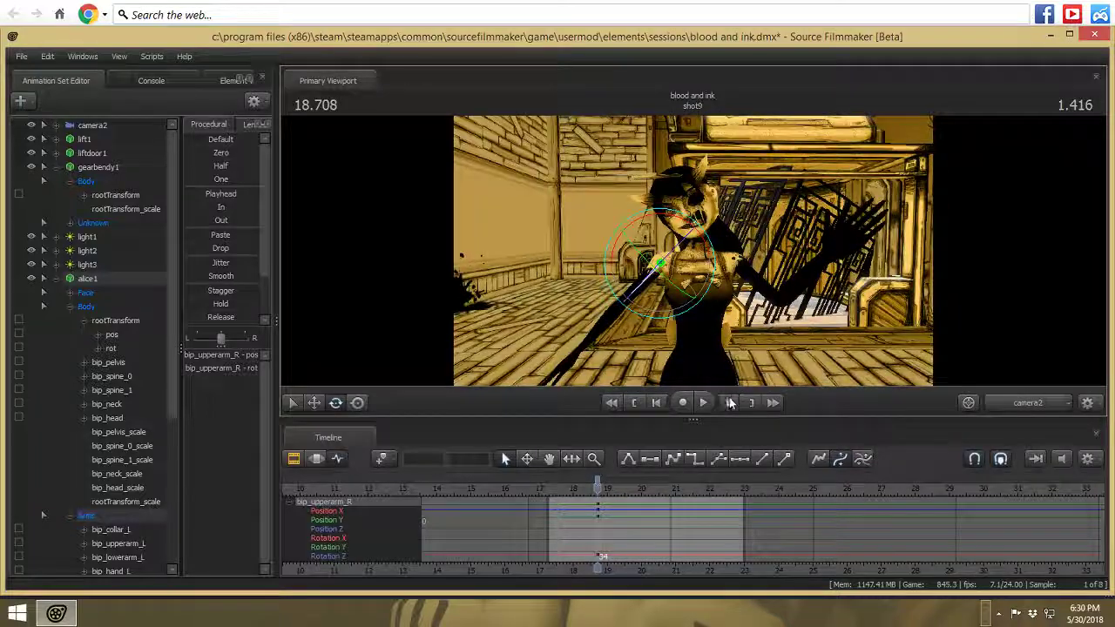
# - Raise alice1's right forearm at 18.916 by rotating bip_lowerarm_R, and play the shot to check both arms
pyautogui.click(730, 403)
pyautogui.click(730, 402)
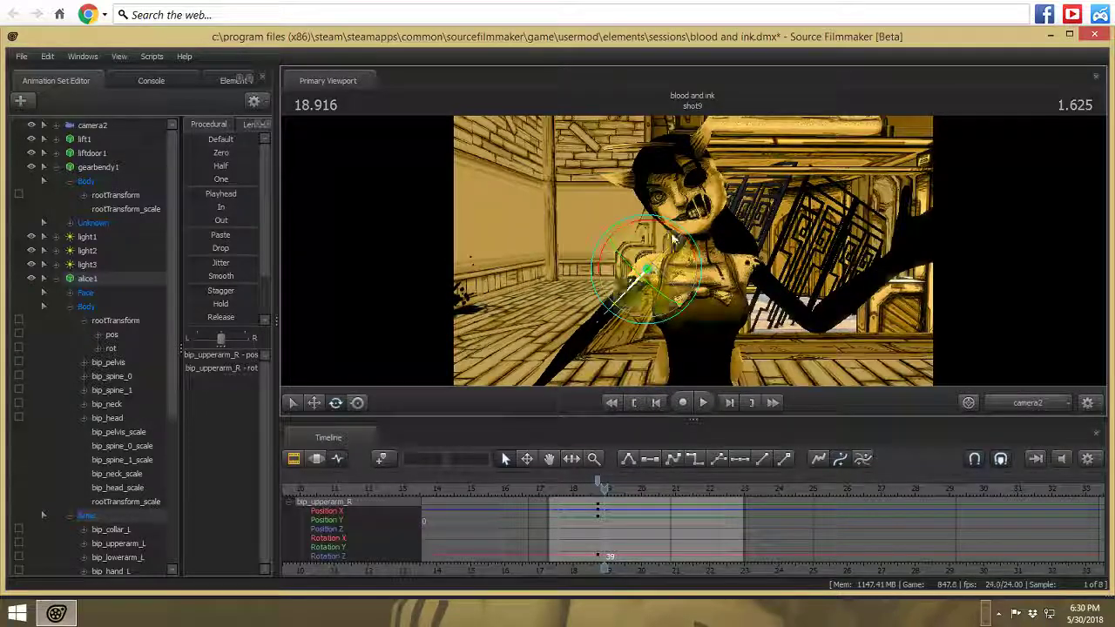
pyautogui.keyDown('ctrl'); pyautogui.click(592, 325); pyautogui.keyUp('ctrl')
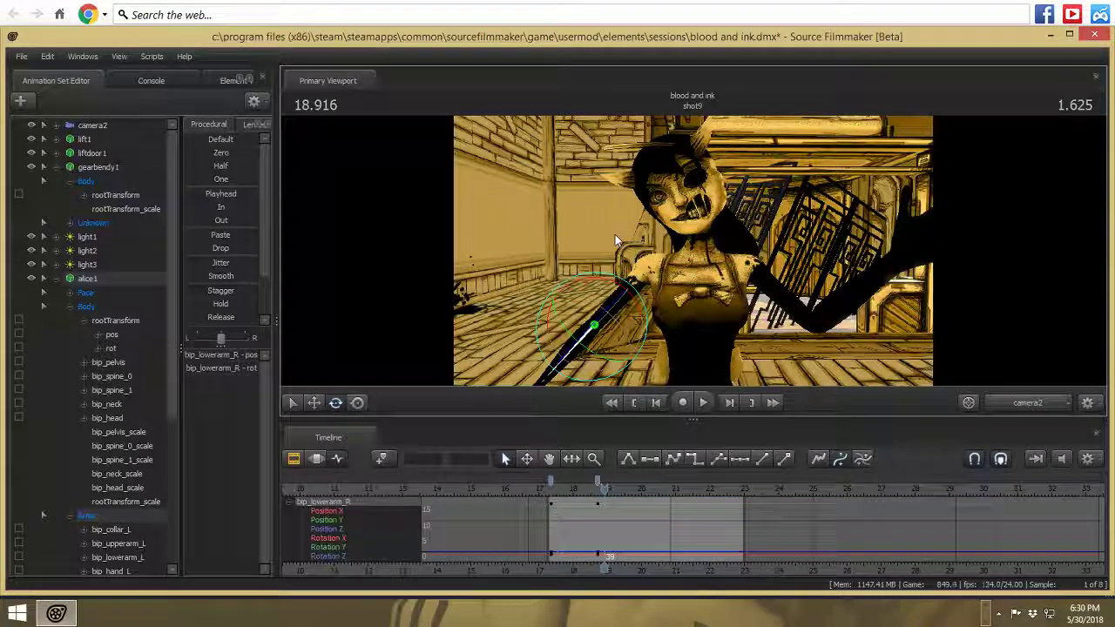
pyautogui.moveTo(598, 288); pyautogui.dragTo(558, 349)
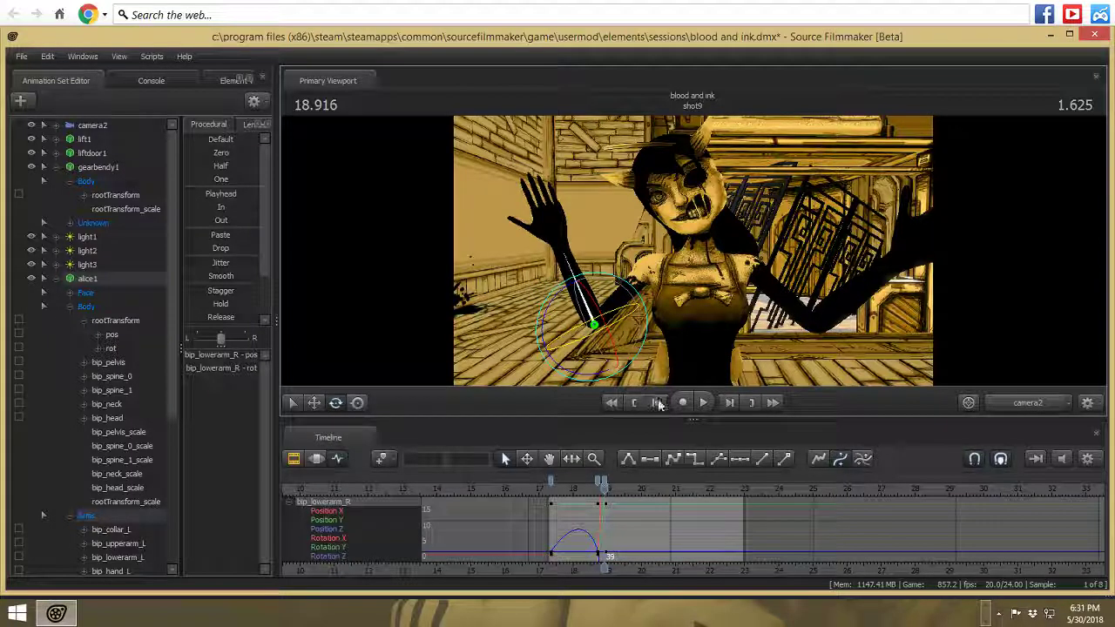
pyautogui.click(658, 402)
pyautogui.click(706, 402)
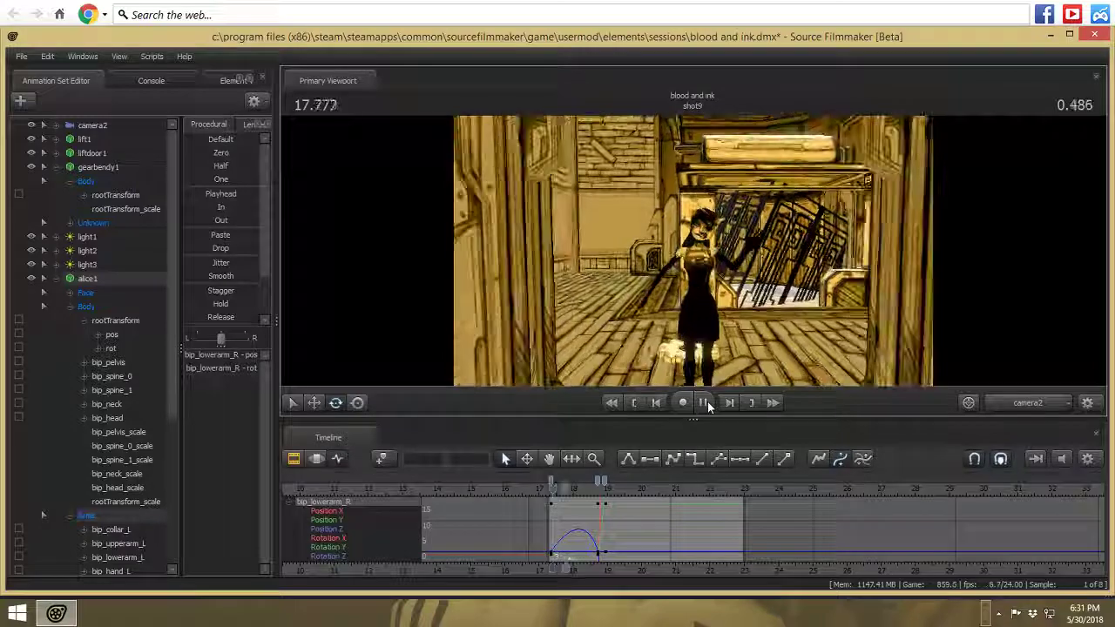
pyautogui.click(705, 401)
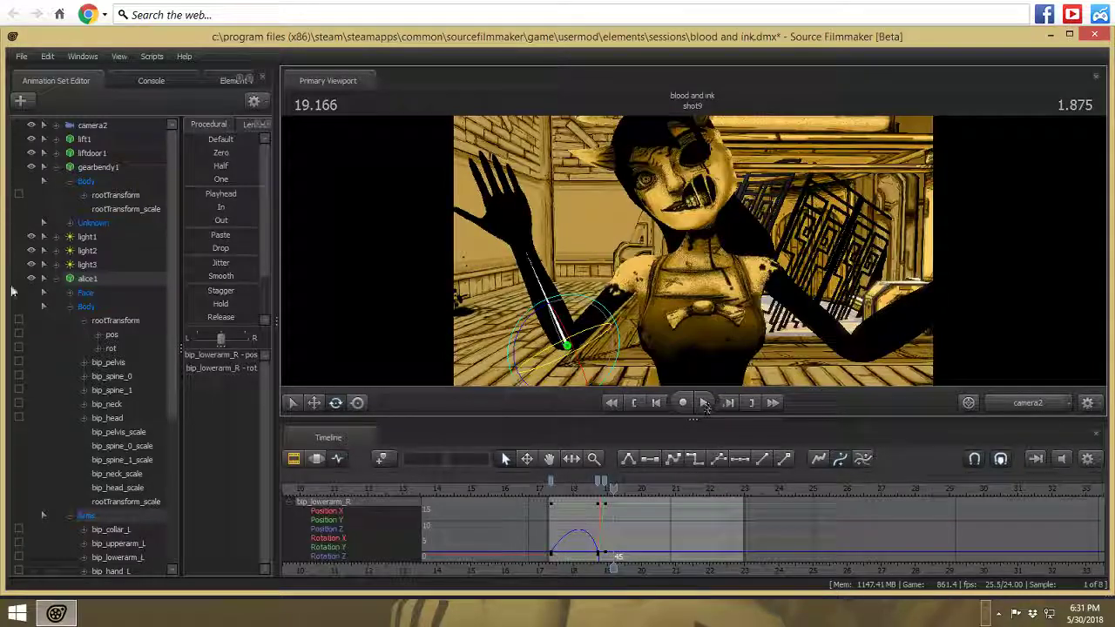
# - Add a key to light3 at 19.166 and shift it back to frame 43
pyautogui.click(89, 264)
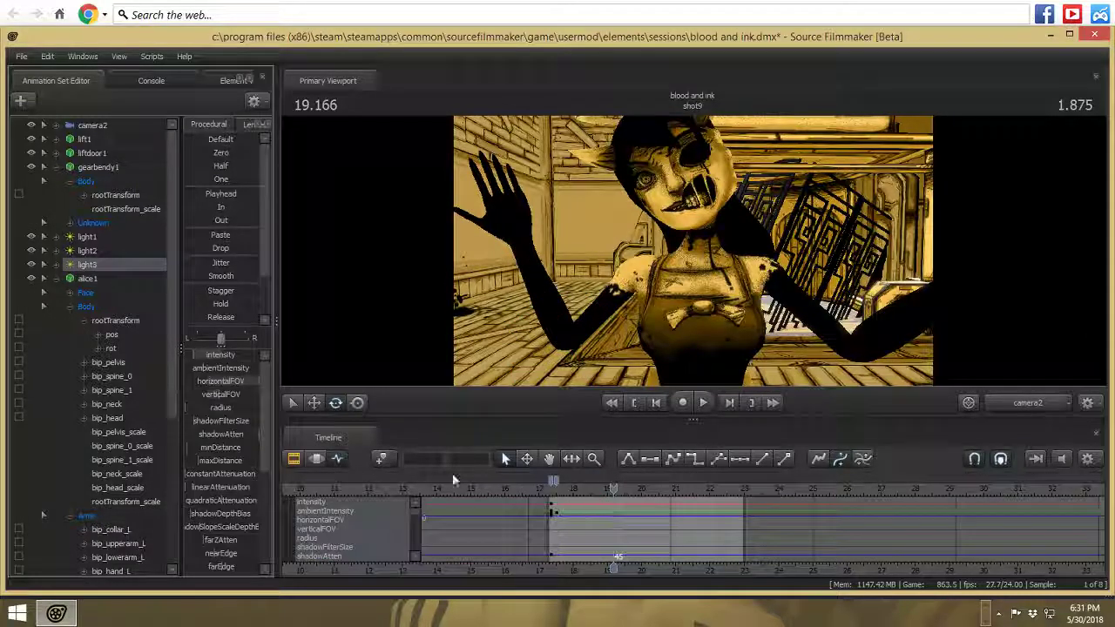
pyautogui.click(383, 460)
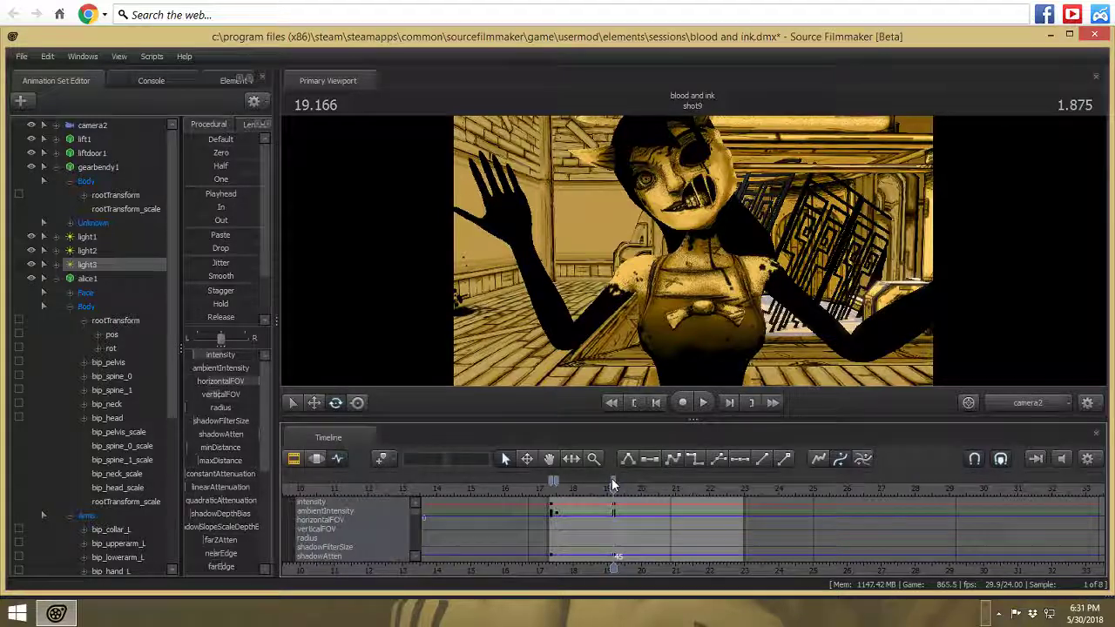
pyautogui.moveTo(614, 481); pyautogui.dragTo(611, 480)
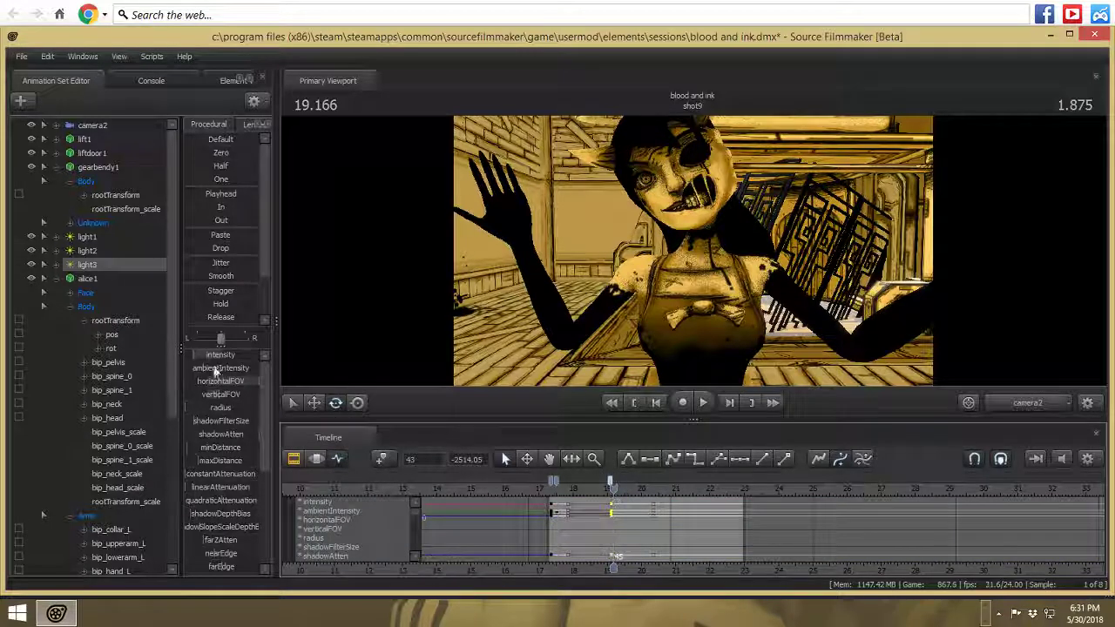